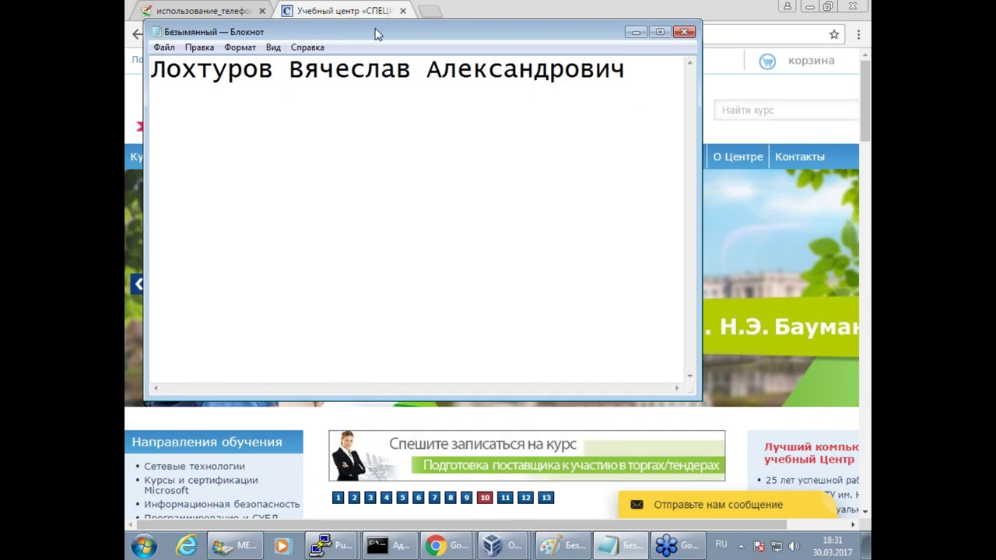
pyautogui.press('super+Down')
pyautogui.hotkey('ctrl', 't')
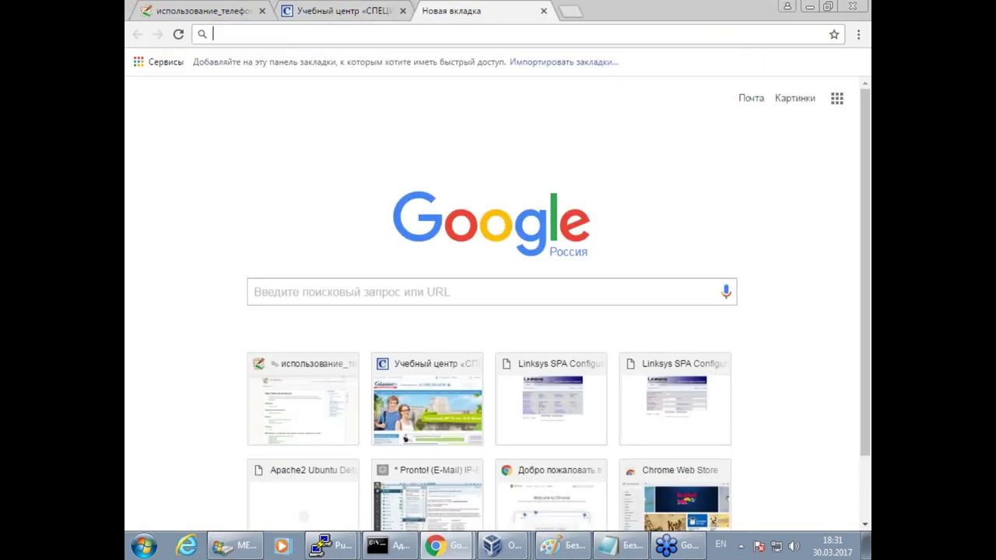
pyautogui.write('www.')
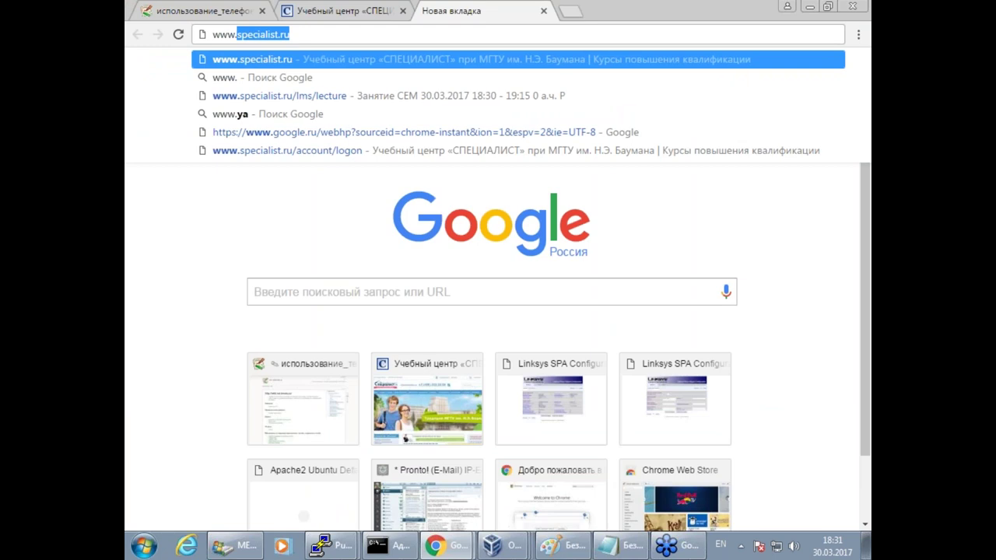
pyautogui.write('bmstu.ru')
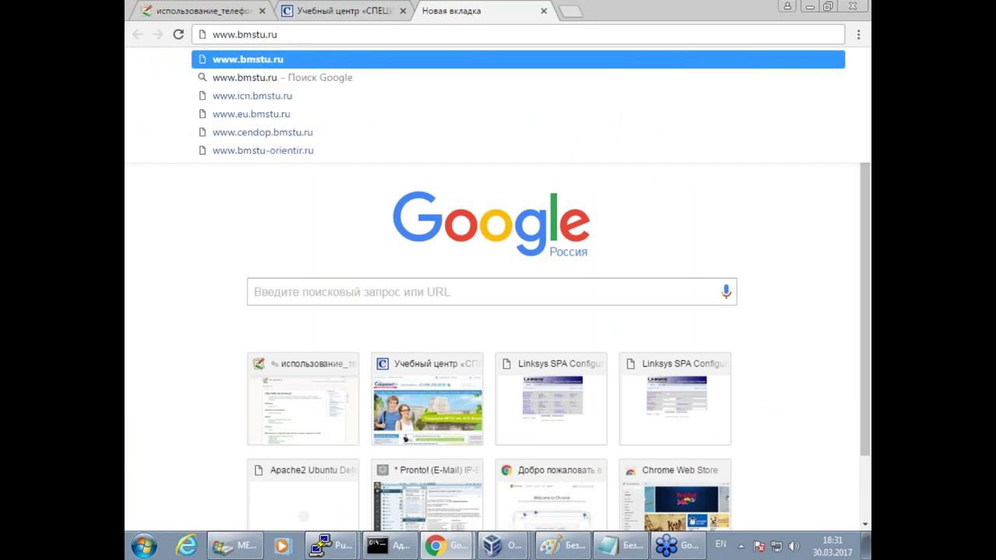
pyautogui.press('Return')
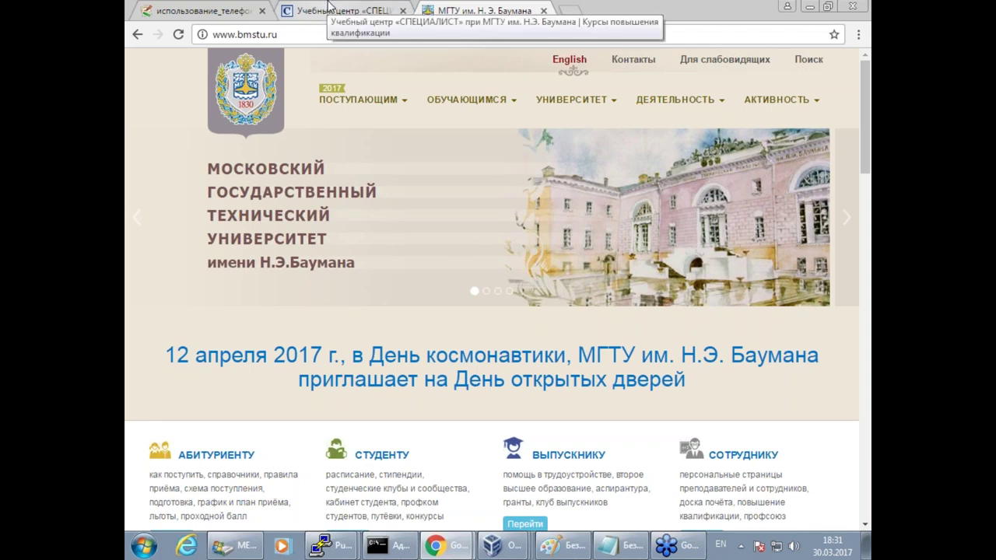
# Return to the specialist.ru tab and scroll down to its course and news sections.
pyautogui.click(323, 10)
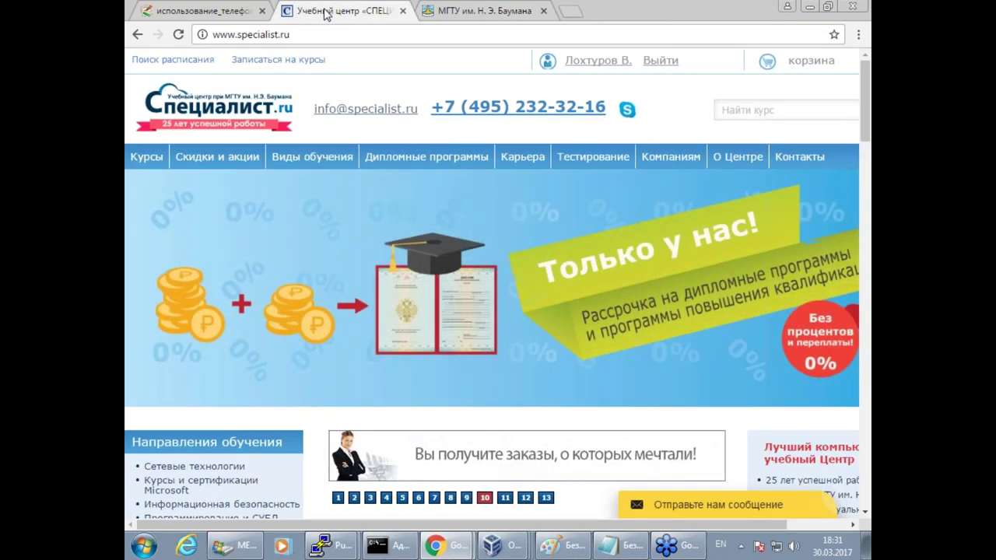
pyautogui.moveTo(671, 156)
pyautogui.scroll(-5, 492, 288)
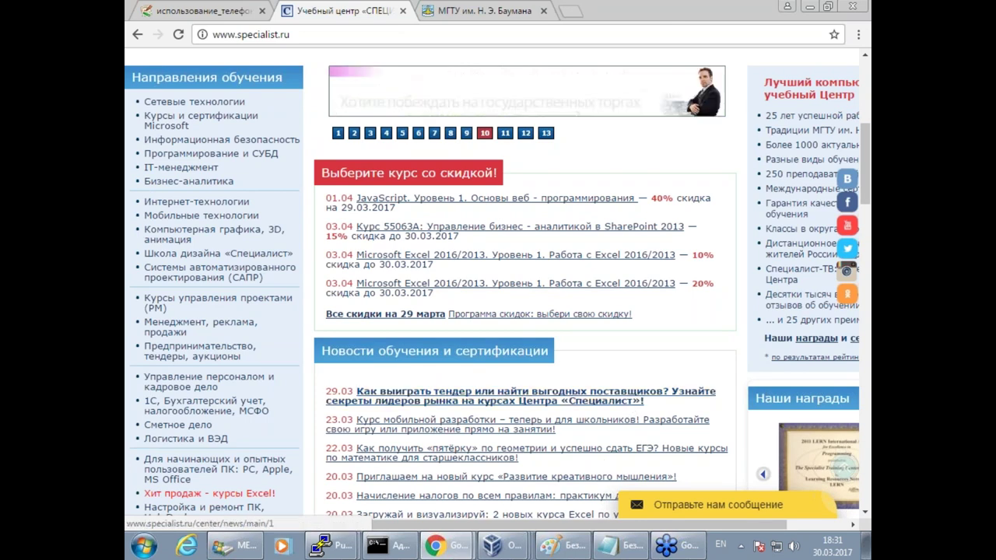
# Discard the Paint network diagram unsaved for a blank canvas, with blue as the drawing colour.
pyautogui.click(562, 546)
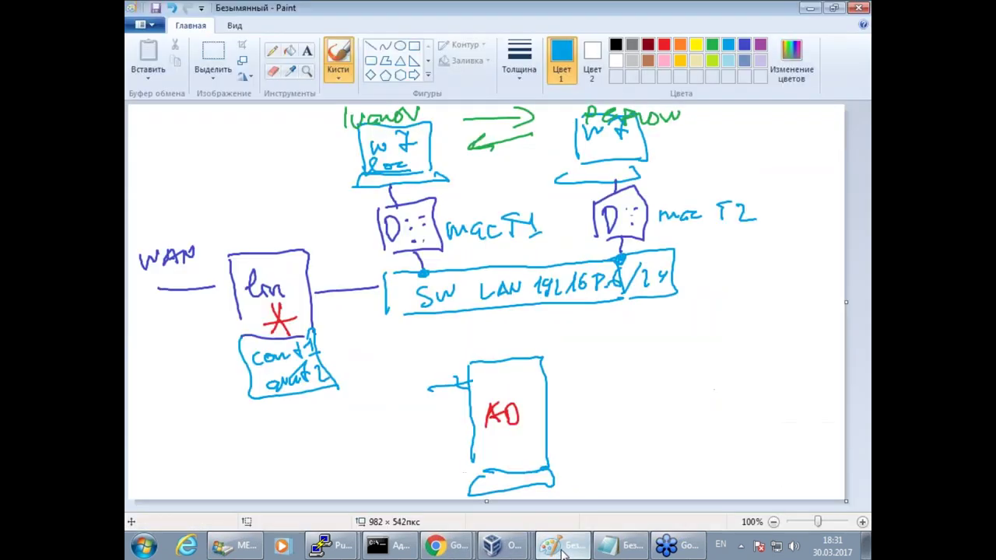
pyautogui.click(140, 26)
pyautogui.click(156, 49)
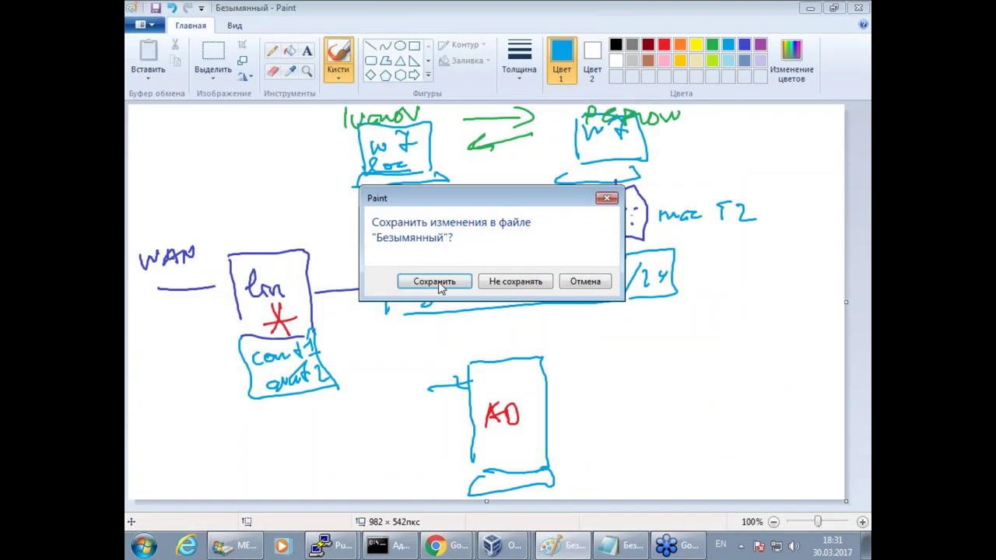
pyautogui.click(516, 282)
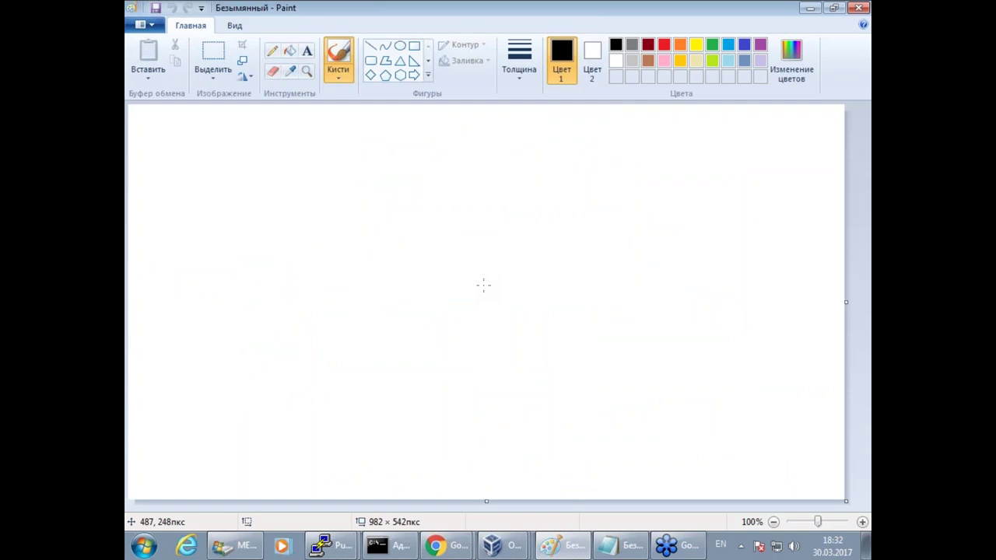
pyautogui.click(744, 44)
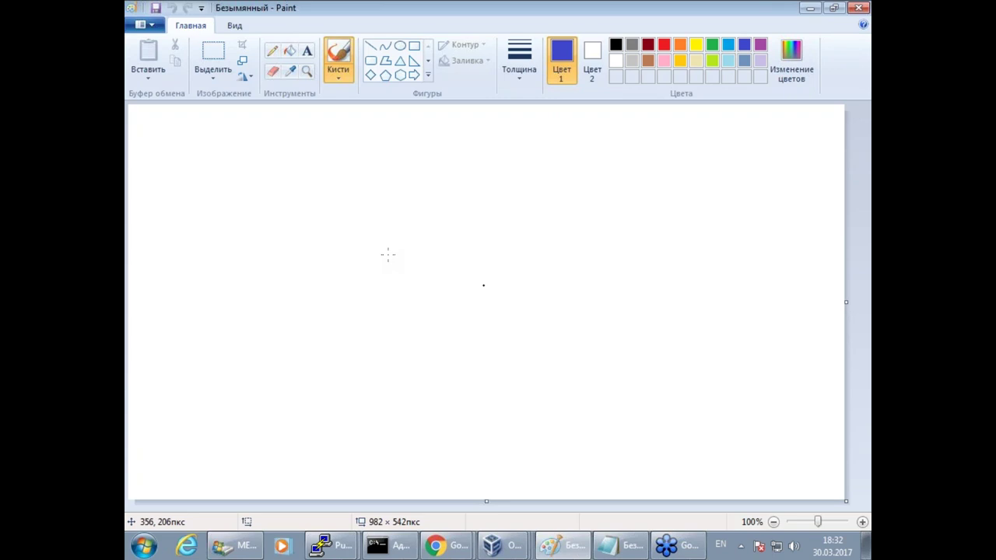
# Draw the switch box and write 'SW LAN' inside it.
pyautogui.moveTo(379, 297)
pyautogui.mouseDown()
pyautogui.moveTo(380, 265)
pyautogui.moveTo(574, 284)
pyautogui.moveTo(379, 299)
pyautogui.mouseUp()
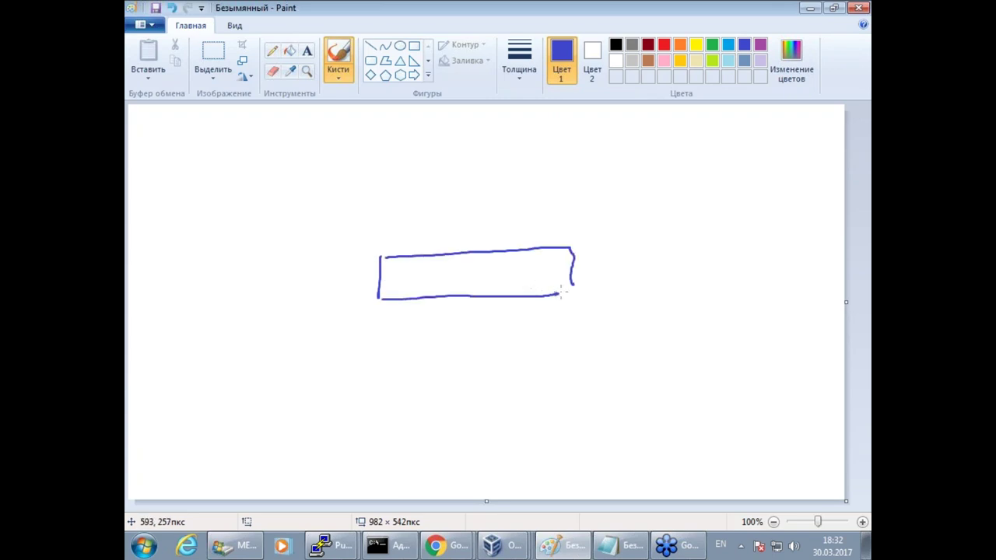
pyautogui.moveTo(574, 286); pyautogui.dragTo(557, 294)
pyautogui.moveTo(401, 270); pyautogui.dragTo(390, 280)
pyautogui.moveTo(404, 271); pyautogui.dragTo(421, 271)
pyautogui.moveTo(438, 268)
pyautogui.mouseDown()
pyautogui.moveTo(450, 282)
pyautogui.moveTo(486, 266)
pyautogui.mouseUp()
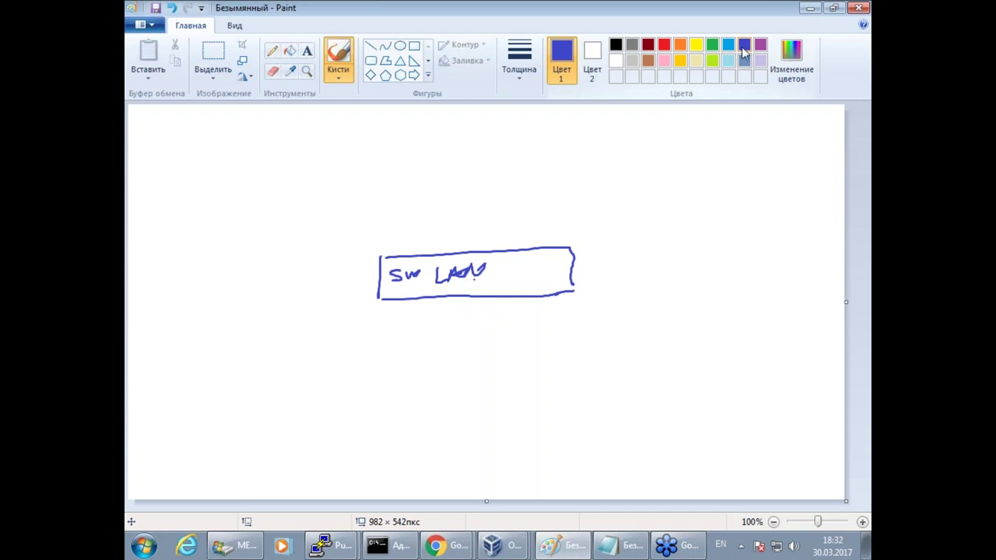
# Draw a server tower below the switch and label it 'Ad' in red.
pyautogui.moveTo(433, 363); pyautogui.dragTo(436, 445)
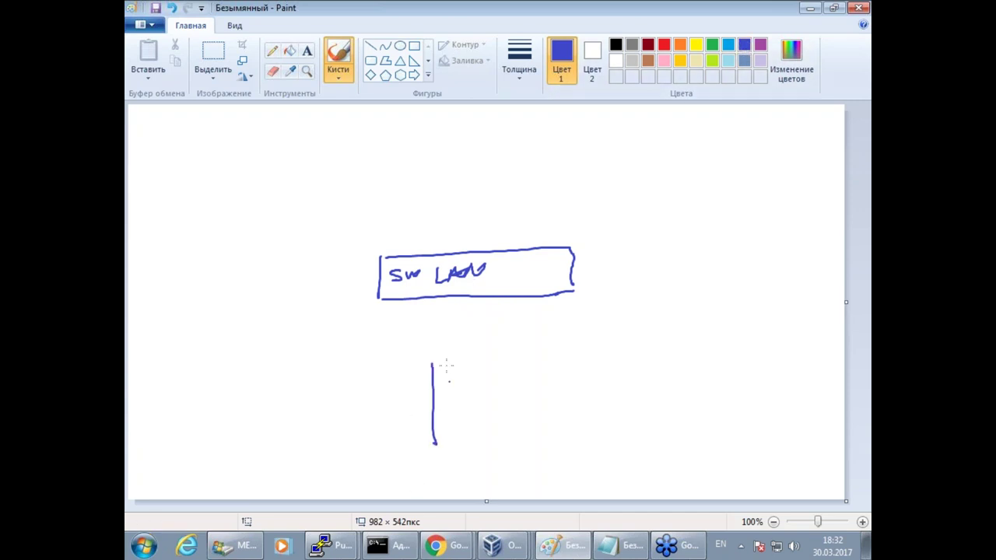
pyautogui.moveTo(440, 359); pyautogui.dragTo(507, 450)
pyautogui.moveTo(429, 477); pyautogui.dragTo(510, 461)
pyautogui.moveTo(507, 450)
pyautogui.mouseDown()
pyautogui.moveTo(435, 451)
pyautogui.moveTo(467, 418)
pyautogui.mouseUp()
pyautogui.click(664, 45)
pyautogui.moveTo(444, 412)
pyautogui.mouseDown()
pyautogui.moveTo(461, 406)
pyautogui.moveTo(479, 420)
pyautogui.mouseUp()
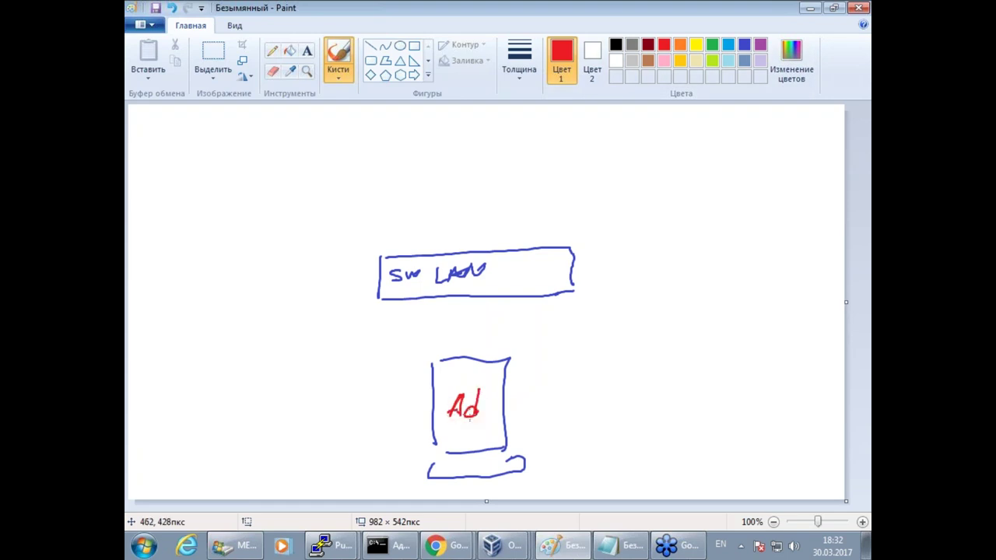
# Outline two light-blue monitor boxes above the switch.
pyautogui.click(728, 45)
pyautogui.moveTo(346, 130); pyautogui.dragTo(344, 167)
pyautogui.moveTo(351, 131); pyautogui.dragTo(403, 173)
pyautogui.moveTo(344, 185); pyautogui.dragTo(414, 180)
pyautogui.moveTo(542, 126); pyautogui.dragTo(543, 169)
pyautogui.moveTo(546, 125); pyautogui.dragTo(603, 170)
pyautogui.moveTo(541, 177); pyautogui.dragTo(602, 171)
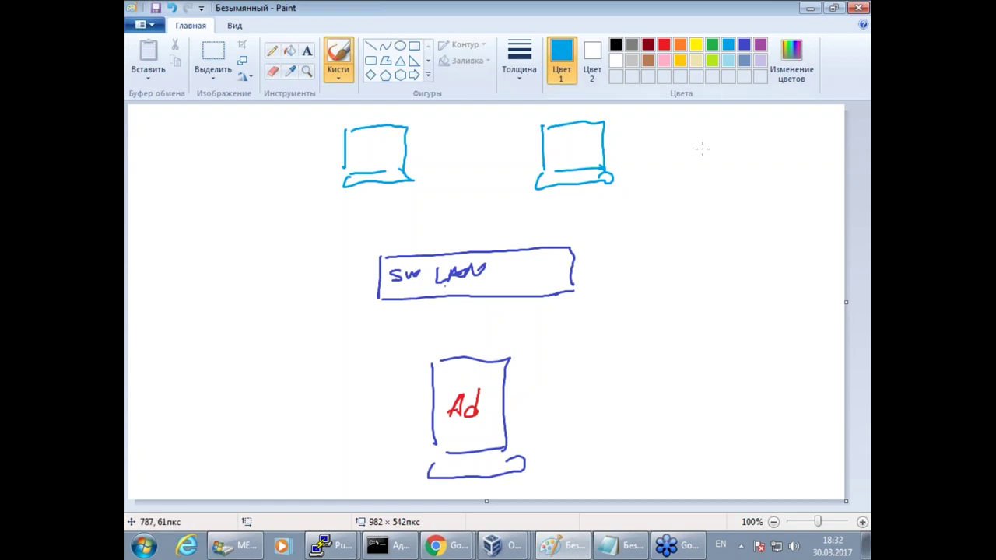
# Write 'w7' in light blue inside both monitors.
pyautogui.click(746, 48)
pyautogui.click(728, 44)
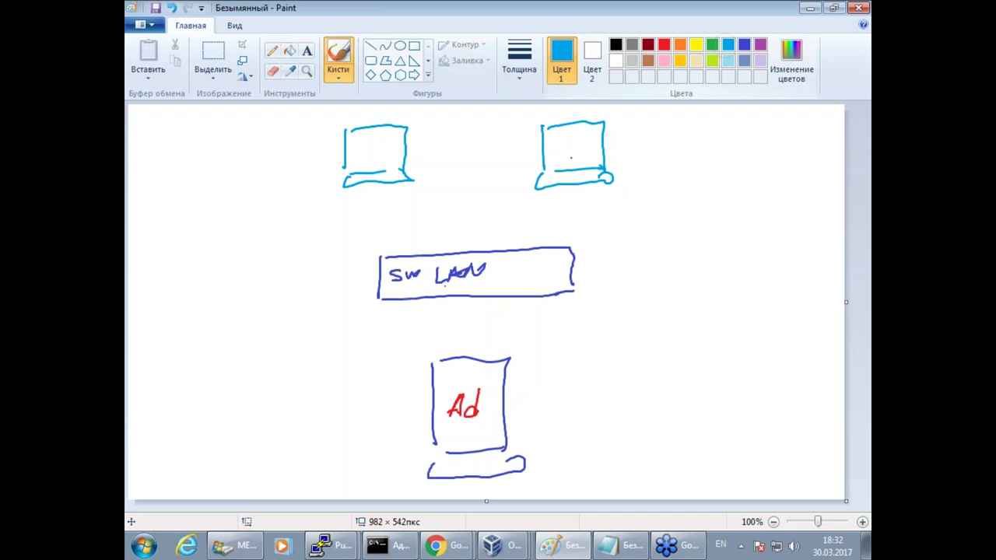
pyautogui.moveTo(353, 148); pyautogui.dragTo(385, 162)
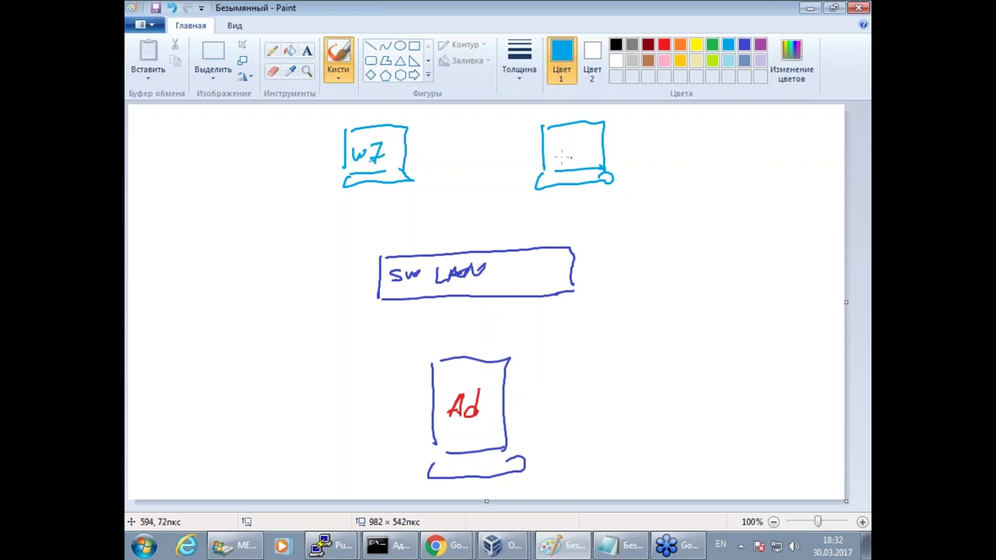
pyautogui.moveTo(559, 144); pyautogui.dragTo(572, 148)
pyautogui.moveTo(576, 142); pyautogui.dragTo(589, 157)
# Draw dark-red phone boxes with keypad marks beneath both monitors.
pyautogui.click(648, 45)
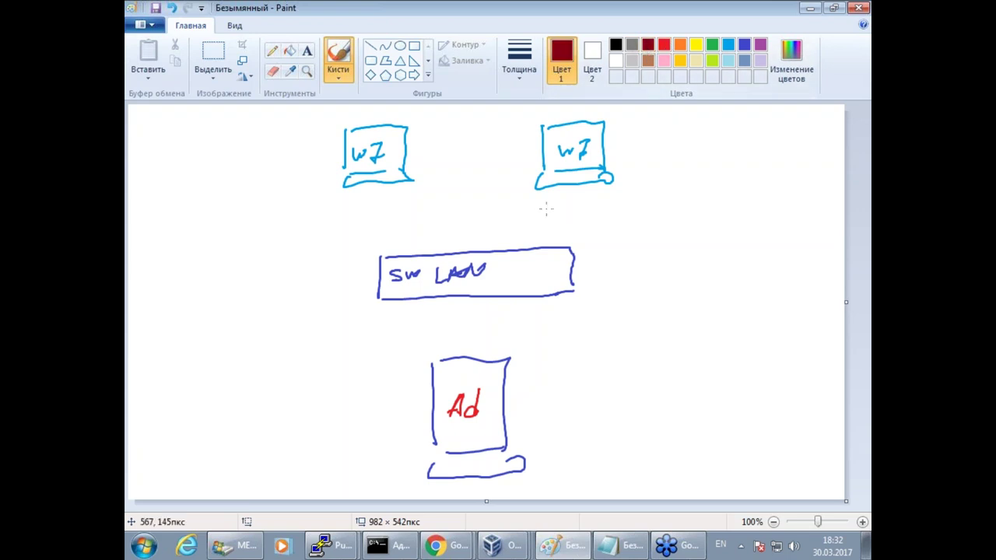
pyautogui.moveTo(546, 210)
pyautogui.mouseDown()
pyautogui.moveTo(547, 235)
pyautogui.moveTo(599, 231)
pyautogui.moveTo(558, 235)
pyautogui.moveTo(555, 222)
pyautogui.moveTo(571, 218)
pyautogui.mouseUp()
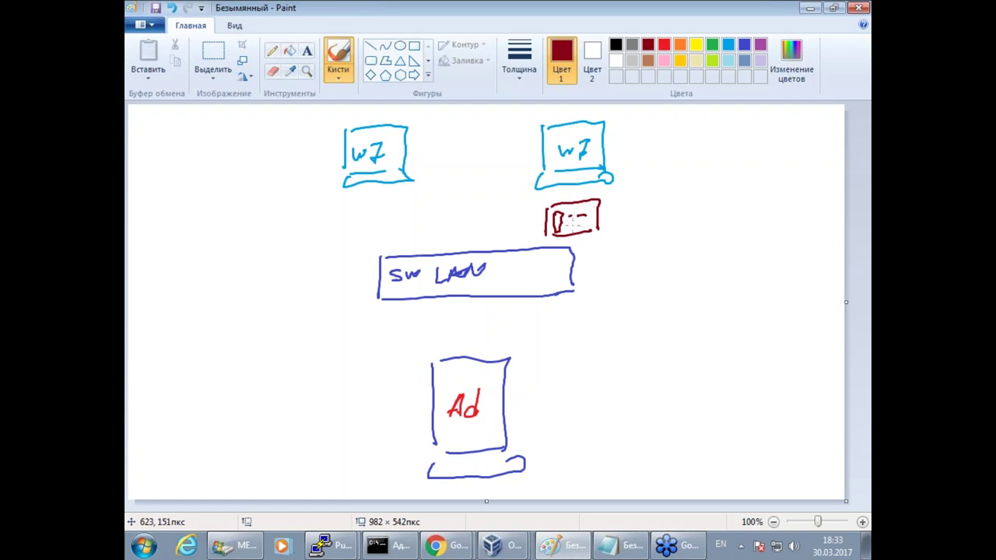
pyautogui.moveTo(574, 212); pyautogui.dragTo(593, 210)
pyautogui.moveTo(572, 221); pyautogui.dragTo(593, 221)
pyautogui.moveTo(357, 208)
pyautogui.mouseDown()
pyautogui.moveTo(361, 236)
pyautogui.moveTo(417, 237)
pyautogui.moveTo(377, 222)
pyautogui.moveTo(399, 227)
pyautogui.mouseUp()
# Draw dark-red lines linking the left monitor, its phone, SW LAN and the Ad server.
pyautogui.moveTo(370, 187); pyautogui.dragTo(380, 204)
pyautogui.moveTo(397, 244); pyautogui.dragTo(403, 257)
pyautogui.moveTo(470, 294); pyautogui.dragTo(476, 359)
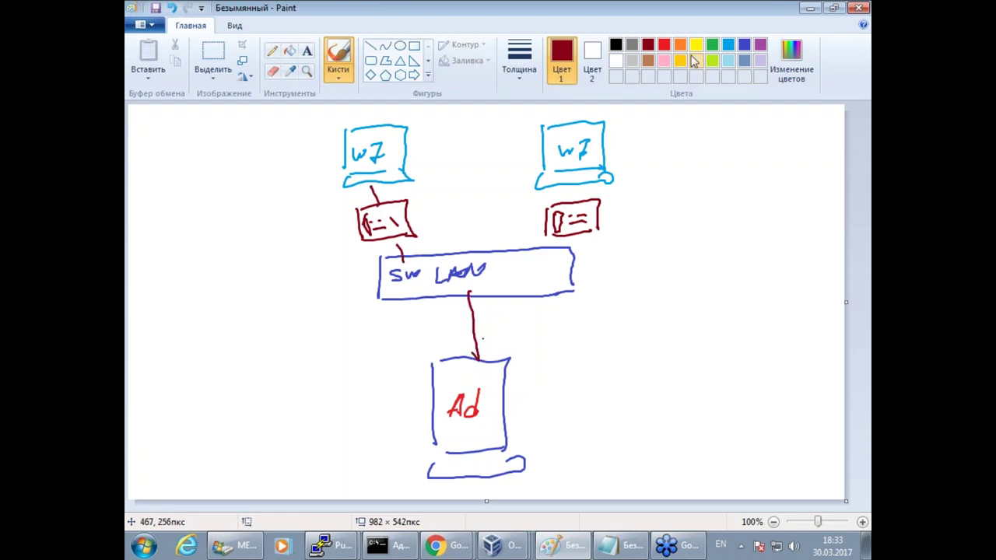
pyautogui.click(744, 47)
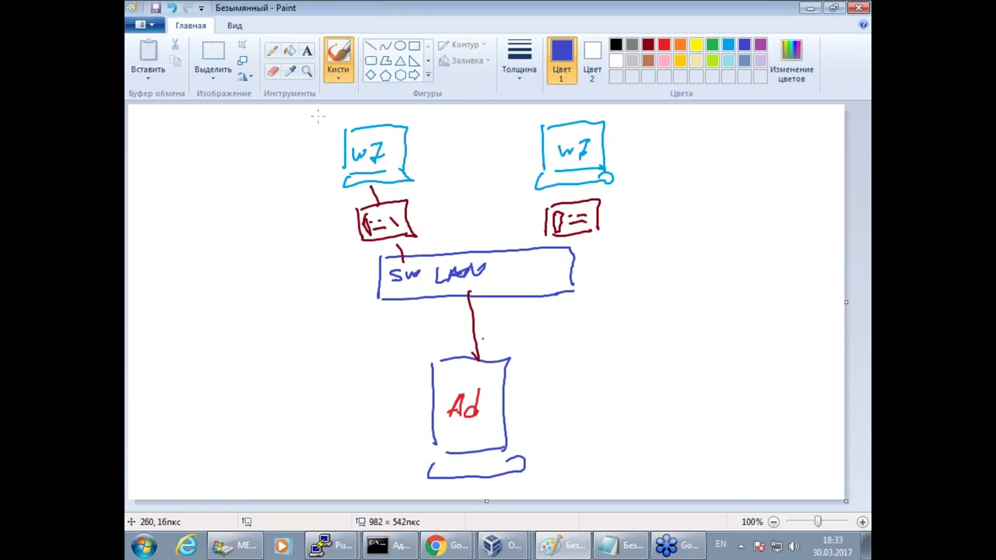
# Write user names above both monitors, tag the phones u01 and u02, and link the right monitor to its phone.
pyautogui.moveTo(318, 120); pyautogui.dragTo(383, 112)
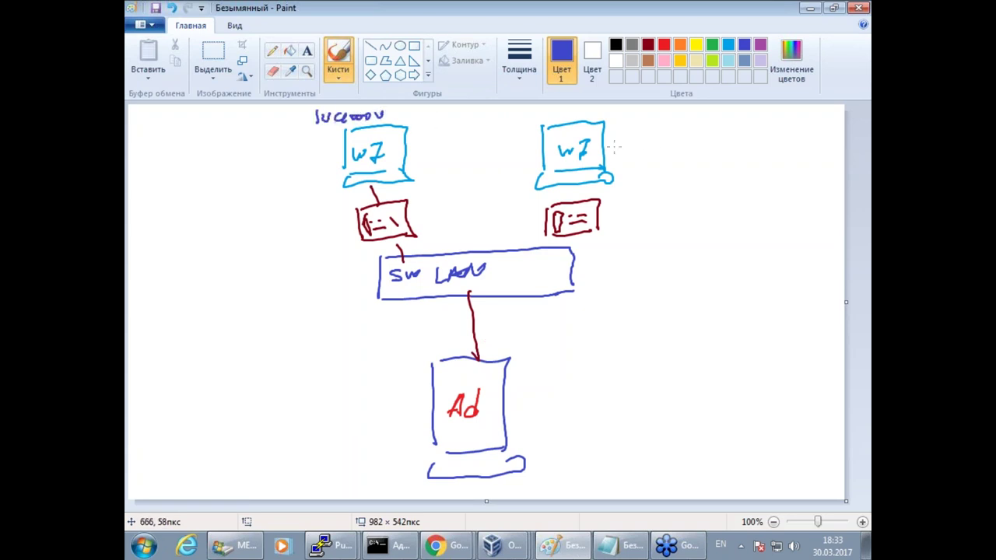
pyautogui.moveTo(560, 116); pyautogui.dragTo(635, 109)
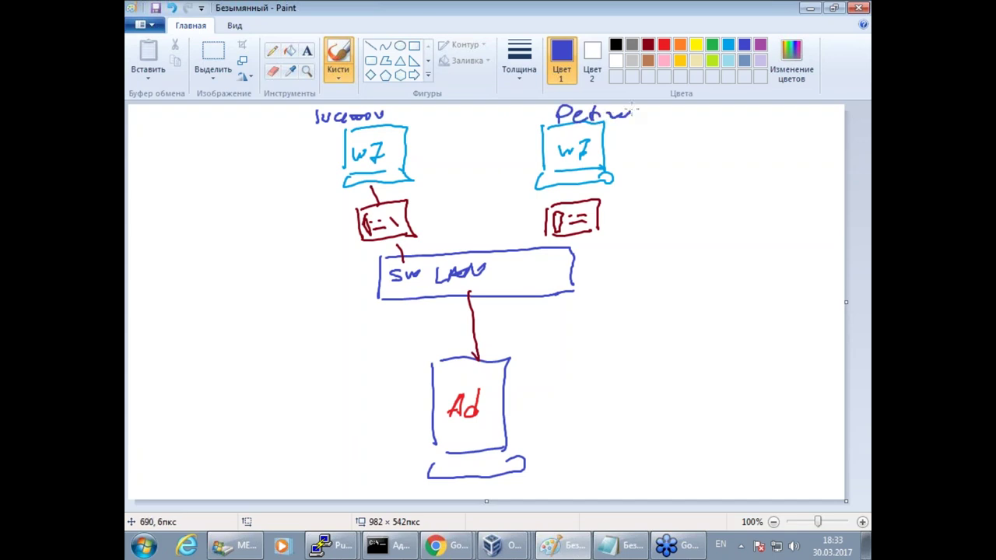
pyautogui.click(727, 45)
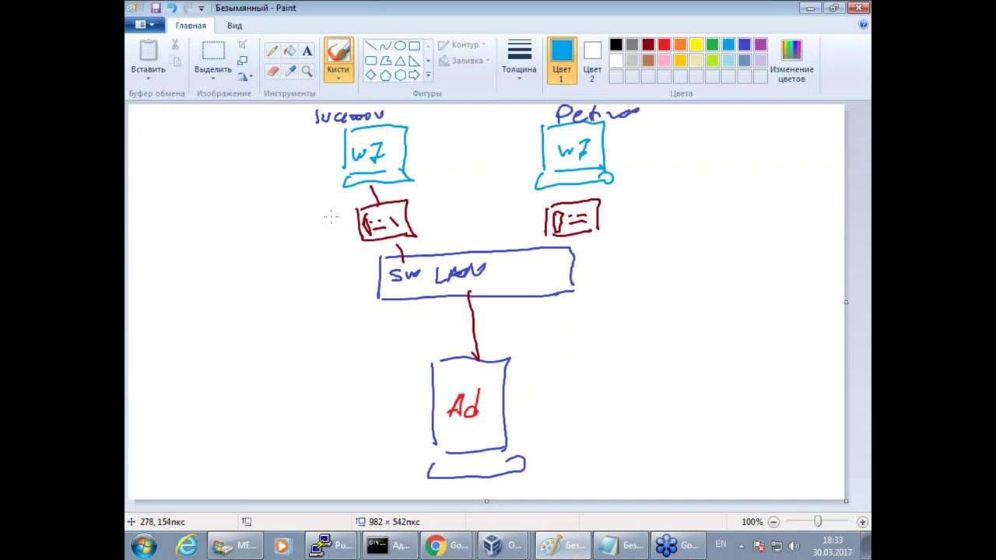
pyautogui.moveTo(322, 207); pyautogui.dragTo(347, 219)
pyautogui.moveTo(615, 195); pyautogui.dragTo(627, 194)
pyautogui.moveTo(636, 195); pyautogui.dragTo(635, 195)
pyautogui.moveTo(649, 196); pyautogui.dragTo(662, 207)
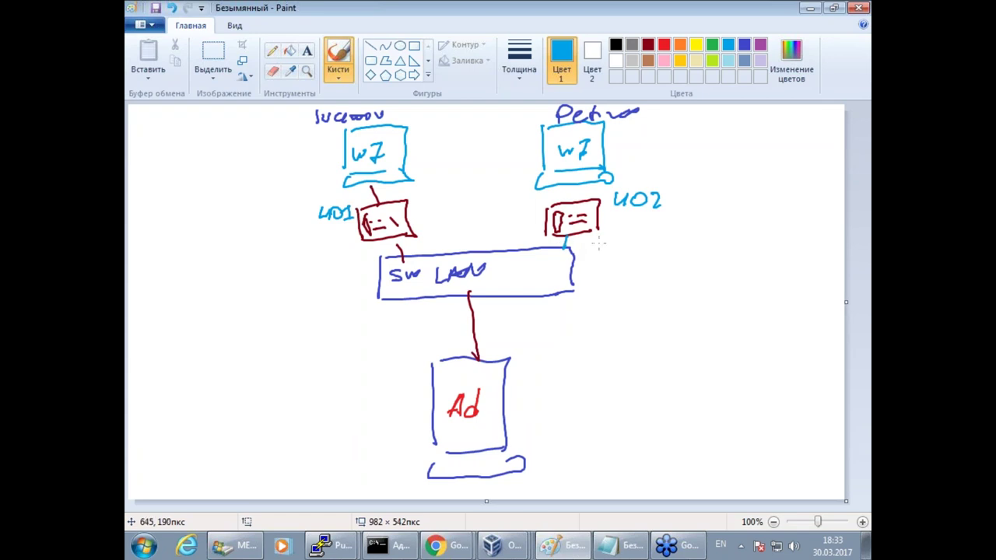
pyautogui.moveTo(574, 201); pyautogui.dragTo(575, 185)
# Draw an indigo computer tower with a keyboard base left of the switch.
pyautogui.click(743, 44)
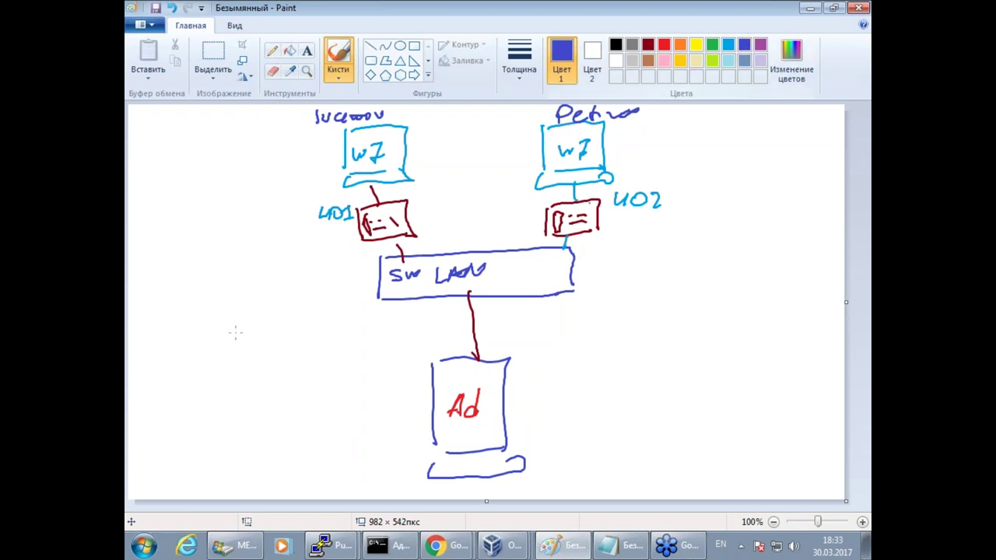
pyautogui.moveTo(197, 243); pyautogui.dragTo(208, 305)
pyautogui.moveTo(201, 243)
pyautogui.mouseDown()
pyautogui.moveTo(269, 229)
pyautogui.moveTo(283, 336)
pyautogui.mouseUp()
pyautogui.moveTo(208, 311); pyautogui.dragTo(214, 342)
pyautogui.moveTo(283, 340)
pyautogui.mouseDown()
pyautogui.moveTo(214, 348)
pyautogui.moveTo(298, 364)
pyautogui.mouseUp()
pyautogui.click(592, 58)
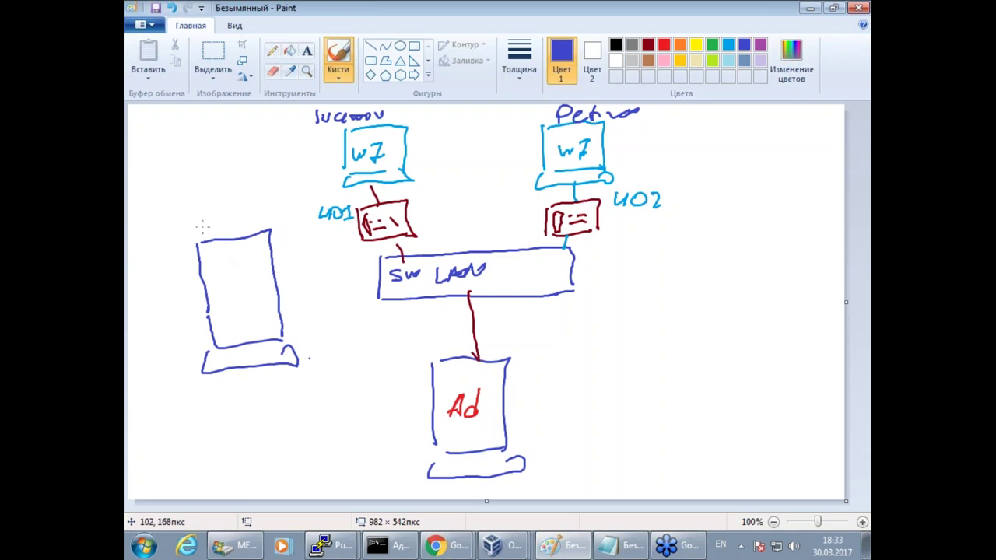
# Label the left tower 'gate' and 'dhcp', wiring it to SW LAN and an outside WAN line.
pyautogui.moveTo(200, 220); pyautogui.dragTo(251, 217)
pyautogui.moveTo(144, 295); pyautogui.dragTo(199, 296)
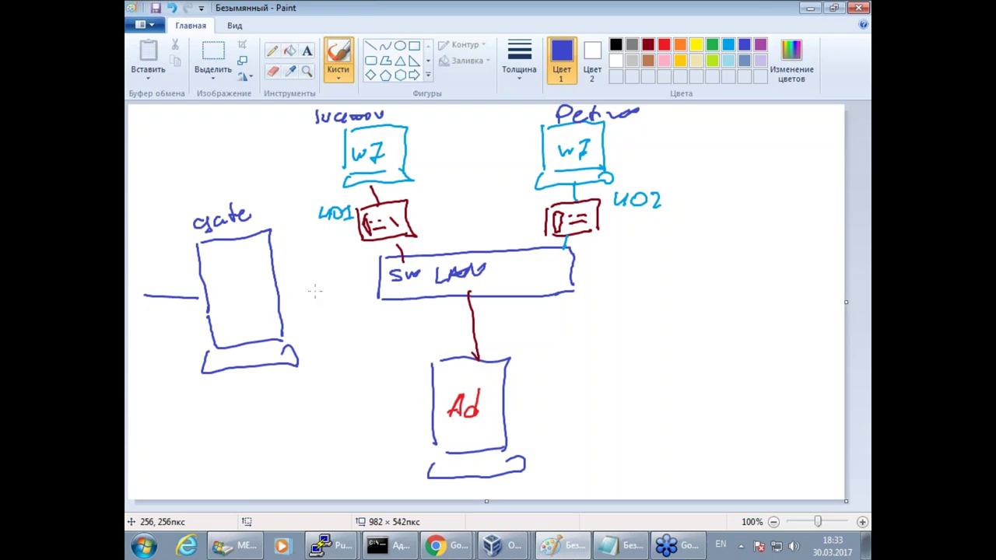
pyautogui.moveTo(286, 293); pyautogui.dragTo(380, 278)
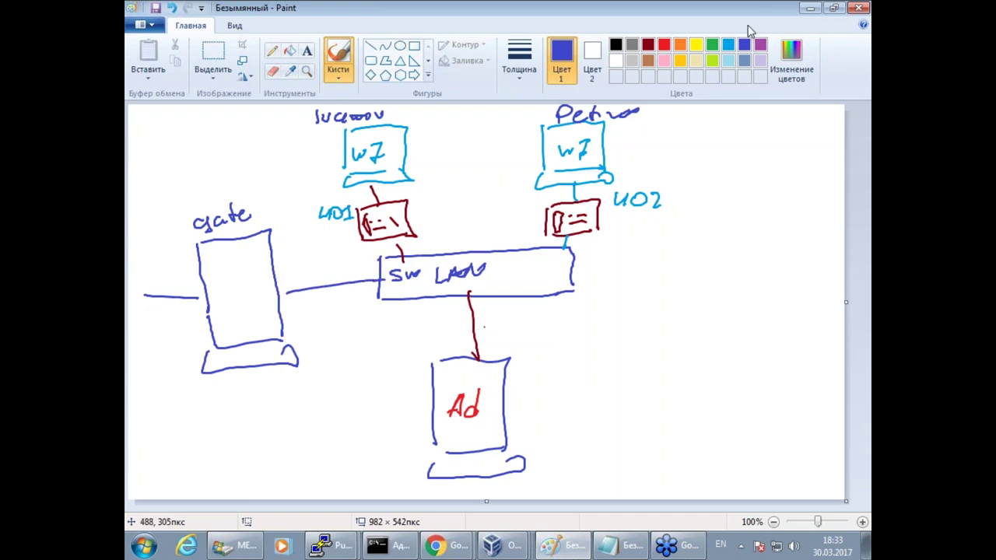
pyautogui.click(647, 44)
pyautogui.moveTo(137, 273)
pyautogui.mouseDown()
pyautogui.moveTo(224, 268)
pyautogui.moveTo(230, 277)
pyautogui.mouseUp()
pyautogui.moveTo(233, 250); pyautogui.dragTo(244, 271)
pyautogui.moveTo(256, 256); pyautogui.dragTo(260, 275)
pyautogui.moveTo(259, 257); pyautogui.dragTo(261, 268)
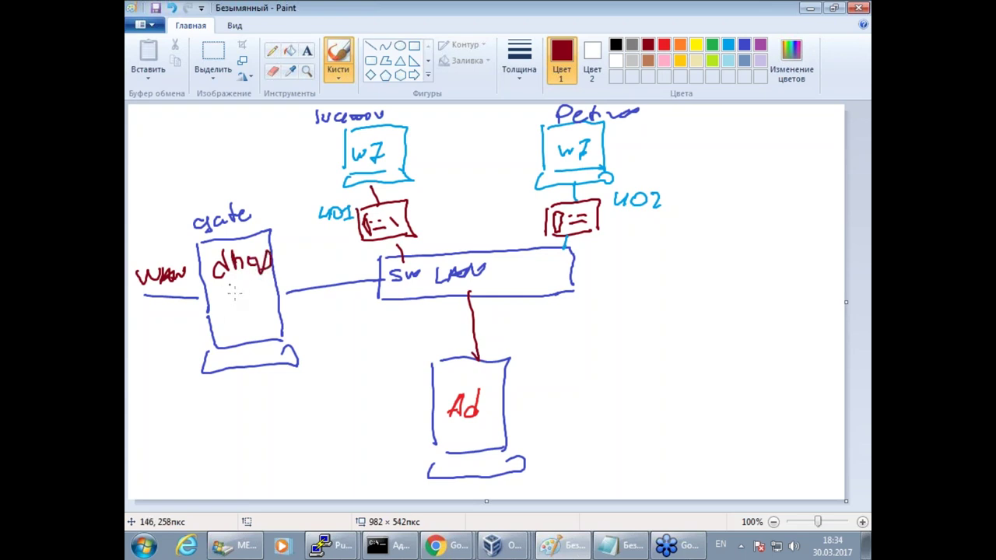
# Draw a red asterisk inside the gate box below 'dhcp', then pick green.
pyautogui.click(664, 45)
pyautogui.moveTo(235, 296)
pyautogui.mouseDown()
pyautogui.moveTo(260, 328)
pyautogui.moveTo(238, 327)
pyautogui.mouseUp()
pyautogui.moveTo(231, 316); pyautogui.dragTo(268, 307)
pyautogui.moveTo(248, 292); pyautogui.dragTo(250, 333)
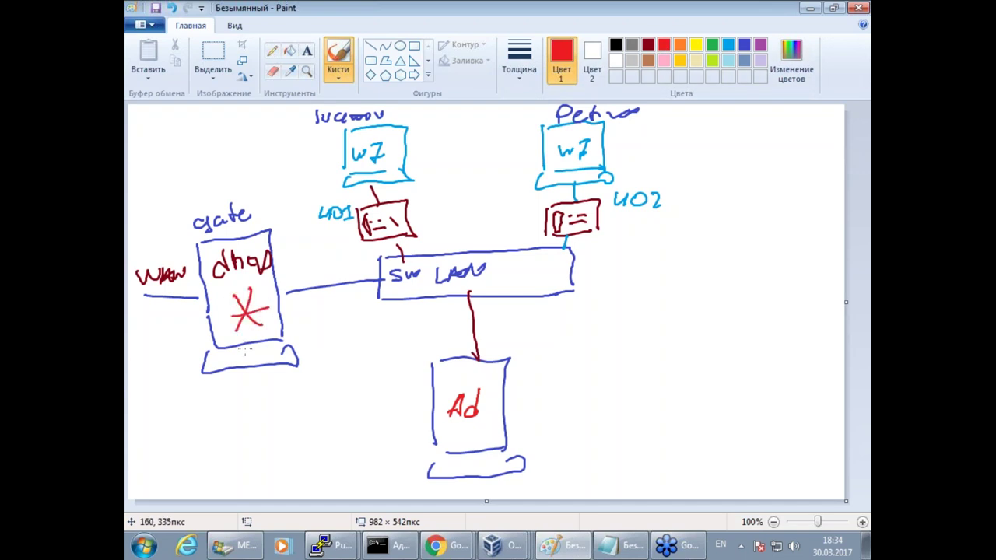
pyautogui.moveTo(817, 554)
pyautogui.click(712, 45)
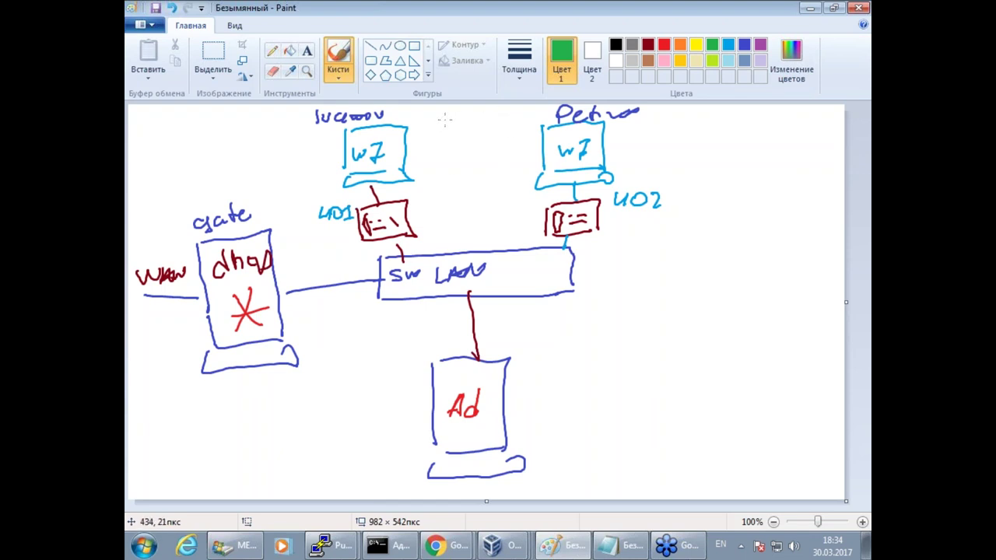
# Draw a green two-way arrow between the workstations and circle the u01 and u02 tags.
pyautogui.moveTo(434, 120); pyautogui.dragTo(520, 114)
pyautogui.moveTo(451, 113); pyautogui.dragTo(450, 128)
pyautogui.moveTo(497, 109); pyautogui.dragTo(499, 122)
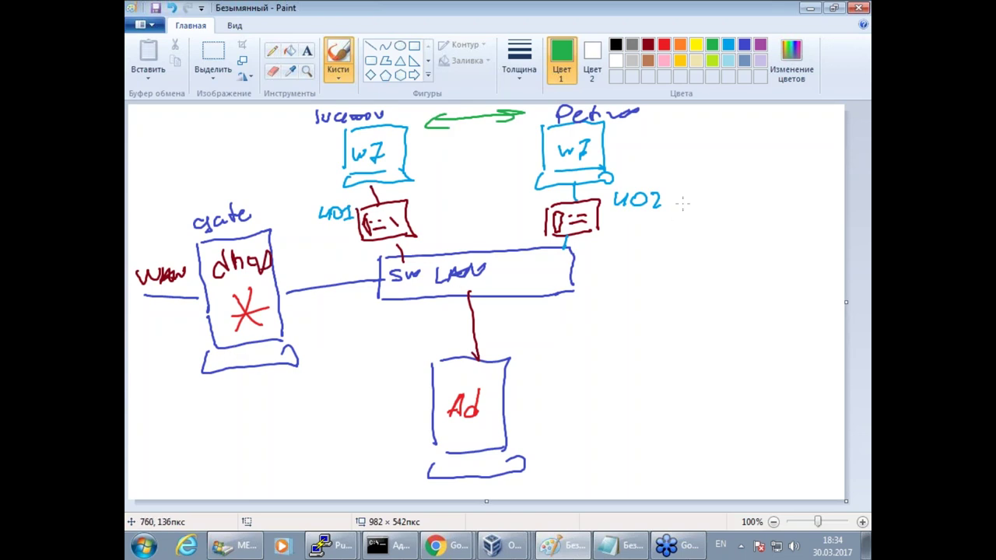
pyautogui.moveTo(676, 193); pyautogui.dragTo(620, 208)
pyautogui.moveTo(333, 195)
pyautogui.mouseDown()
pyautogui.moveTo(347, 229)
pyautogui.moveTo(310, 224)
pyautogui.mouseUp()
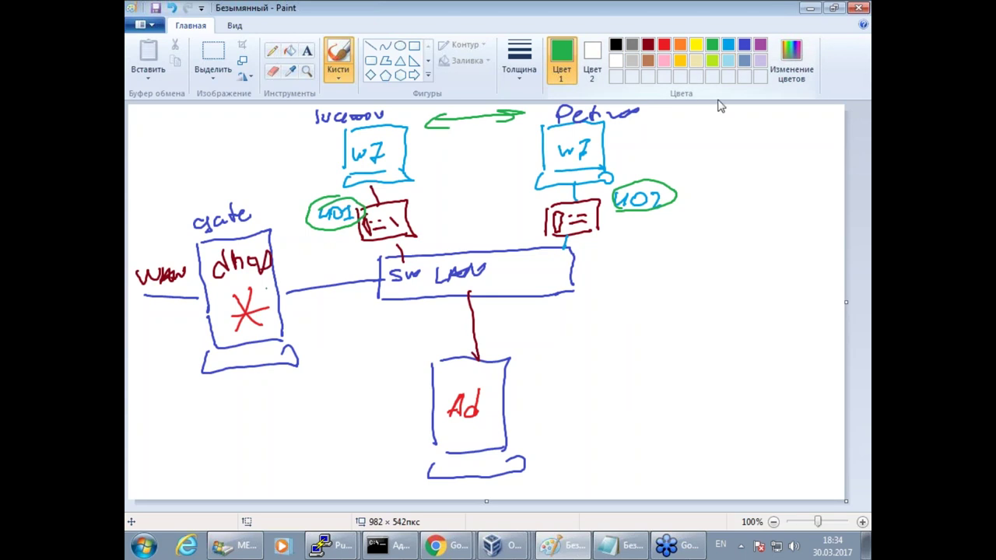
# Write a blue 'C:' drive mark above each w7 label.
pyautogui.click(746, 45)
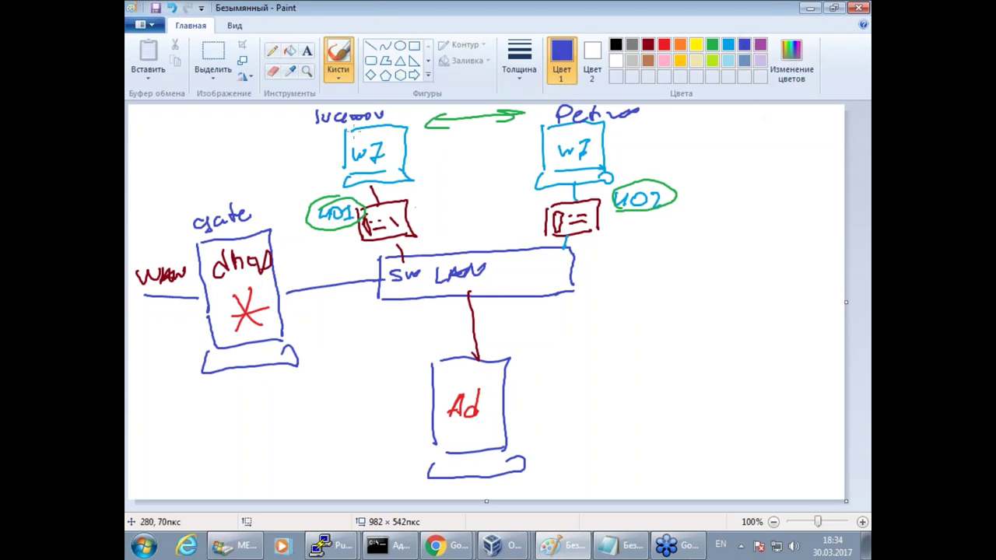
pyautogui.moveTo(368, 131)
pyautogui.mouseDown()
pyautogui.moveTo(367, 143)
pyautogui.moveTo(385, 141)
pyautogui.mouseUp()
pyautogui.moveTo(576, 127); pyautogui.dragTo(569, 138)
pyautogui.moveTo(585, 122); pyautogui.dragTo(599, 138)
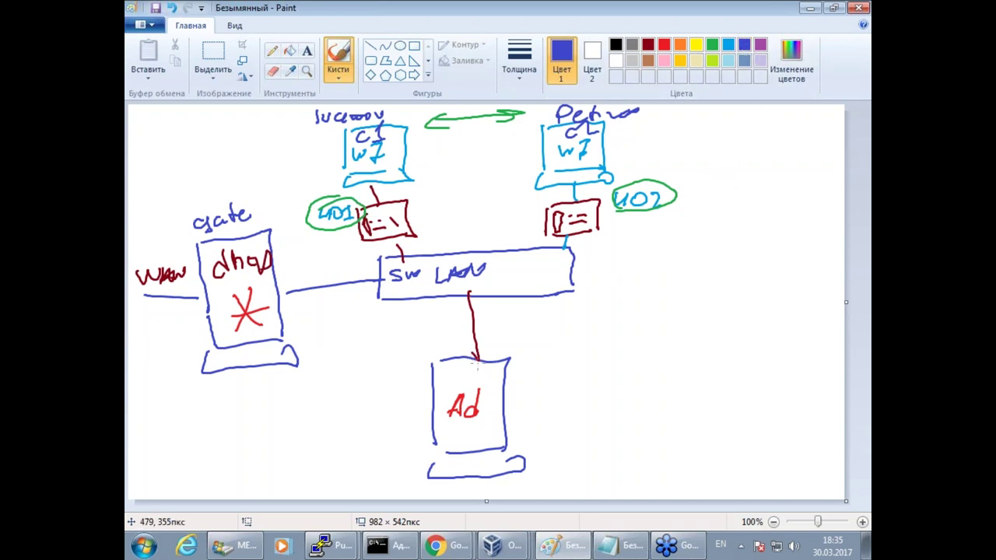
# In red, draw an Ad-to-gate arrow, underline the labels and circle LAN in the switch.
pyautogui.click(476, 358)
pyautogui.moveTo(432, 382)
pyautogui.mouseDown()
pyautogui.moveTo(285, 339)
pyautogui.moveTo(302, 341)
pyautogui.mouseUp()
pyautogui.press('ctrl')
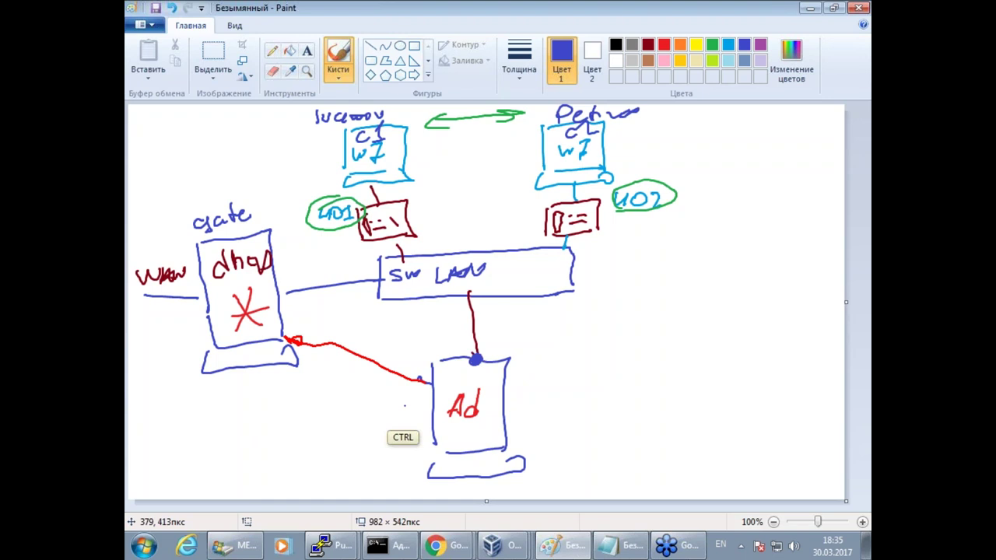
pyautogui.moveTo(327, 129); pyautogui.dragTo(361, 122)
pyautogui.moveTo(569, 139); pyautogui.dragTo(596, 132)
pyautogui.click(574, 183)
pyautogui.click(558, 247)
pyautogui.moveTo(464, 253)
pyautogui.mouseDown()
pyautogui.moveTo(498, 274)
pyautogui.moveTo(428, 289)
pyautogui.mouseUp()
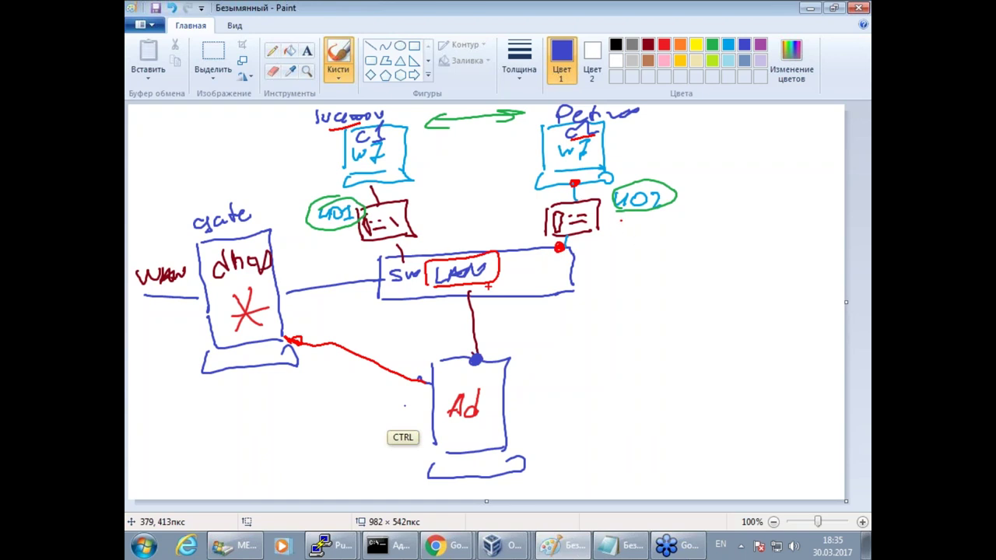
# Write 'mac' and 'proxy' near the phones and draw a red path from the right phone to gate.
pyautogui.moveTo(621, 220); pyautogui.dragTo(673, 232)
pyautogui.moveTo(421, 200)
pyautogui.mouseDown()
pyautogui.moveTo(502, 196)
pyautogui.moveTo(545, 211)
pyautogui.mouseUp()
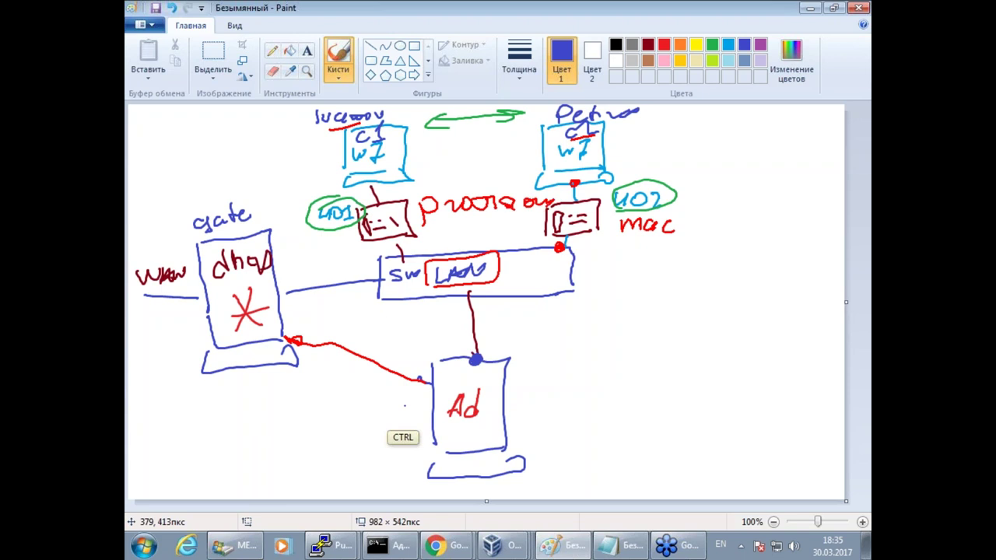
pyautogui.moveTo(567, 221)
pyautogui.mouseDown()
pyautogui.moveTo(559, 260)
pyautogui.moveTo(477, 294)
pyautogui.moveTo(288, 331)
pyautogui.mouseUp()
pyautogui.moveTo(323, 325); pyautogui.dragTo(289, 332)
pyautogui.moveTo(311, 307)
pyautogui.mouseDown()
pyautogui.moveTo(400, 245)
pyautogui.moveTo(281, 303)
pyautogui.moveTo(310, 300)
pyautogui.mouseUp()
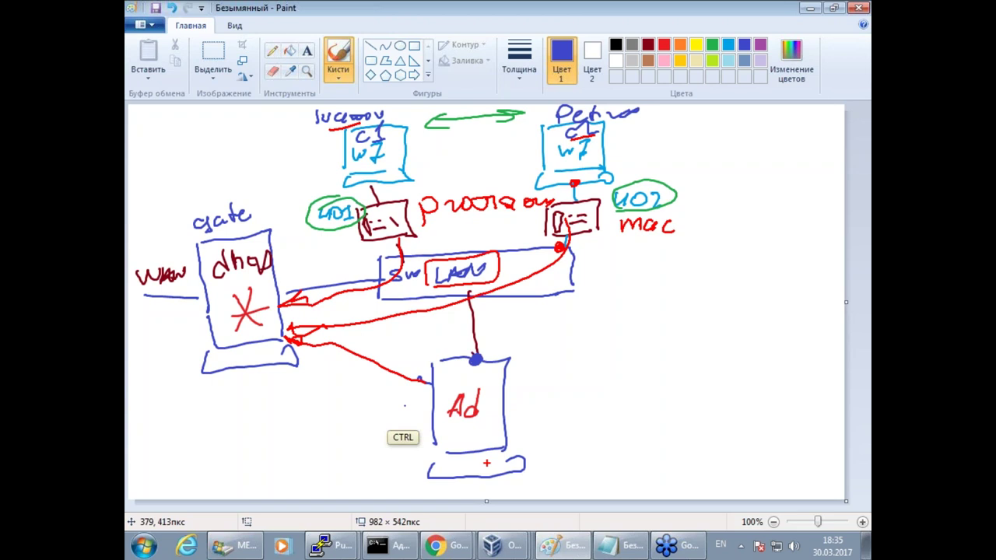
# Undo the red arrows, 'mac', 'proxy' and LAN circle with Ctrl+Z.
pyautogui.hotkey('ctrl', 'z')
pyautogui.hotkey('ctrl', 'z')
pyautogui.hotkey('ctrl', 'z')
pyautogui.hotkey('ctrl', 'z')
pyautogui.hotkey('ctrl', 'z')
pyautogui.hotkey('ctrl', 'z')
pyautogui.hotkey('ctrl', 'z')
pyautogui.hotkey('ctrl', 'z')
pyautogui.hotkey('ctrl', 'z')
pyautogui.hotkey('ctrl', 'z')
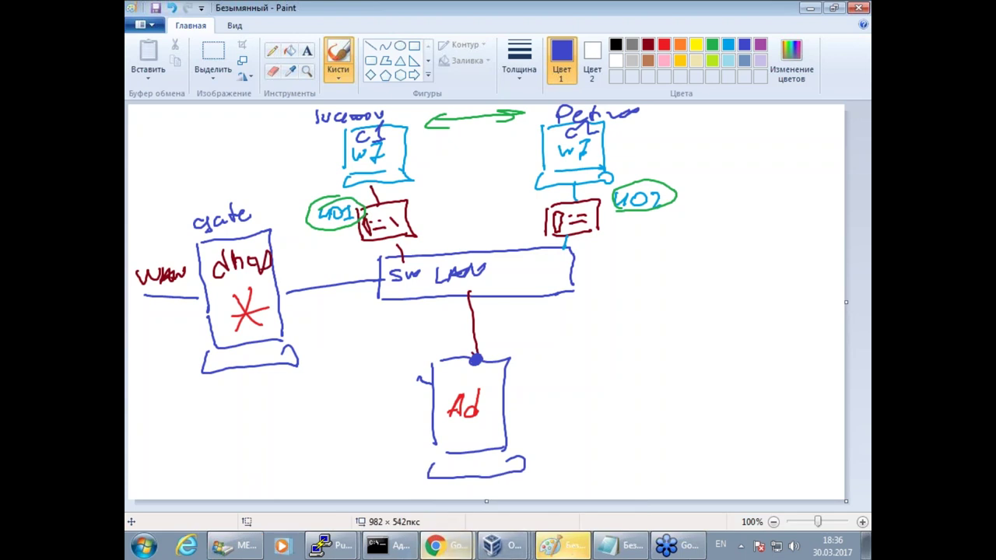
# In Chrome, go from the wiki telephony article to the wiki start page.
pyautogui.moveTo(436, 546)
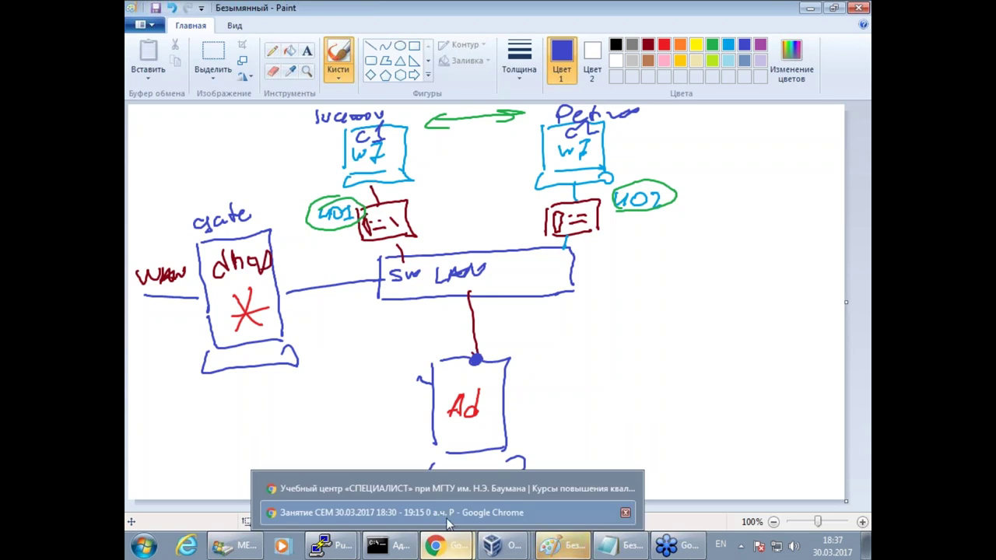
pyautogui.click(462, 489)
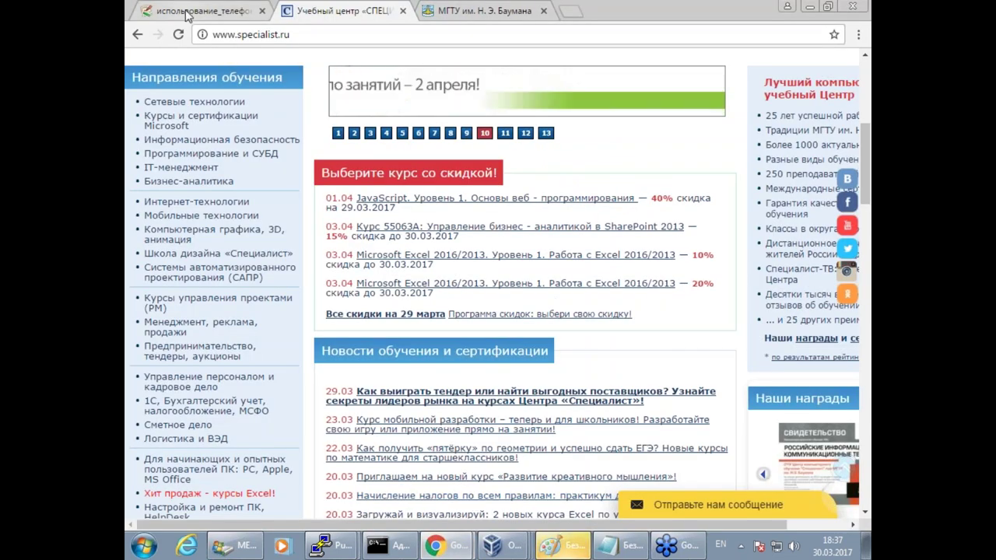
pyautogui.click(195, 11)
pyautogui.moveTo(863, 116); pyautogui.dragTo(863, 78)
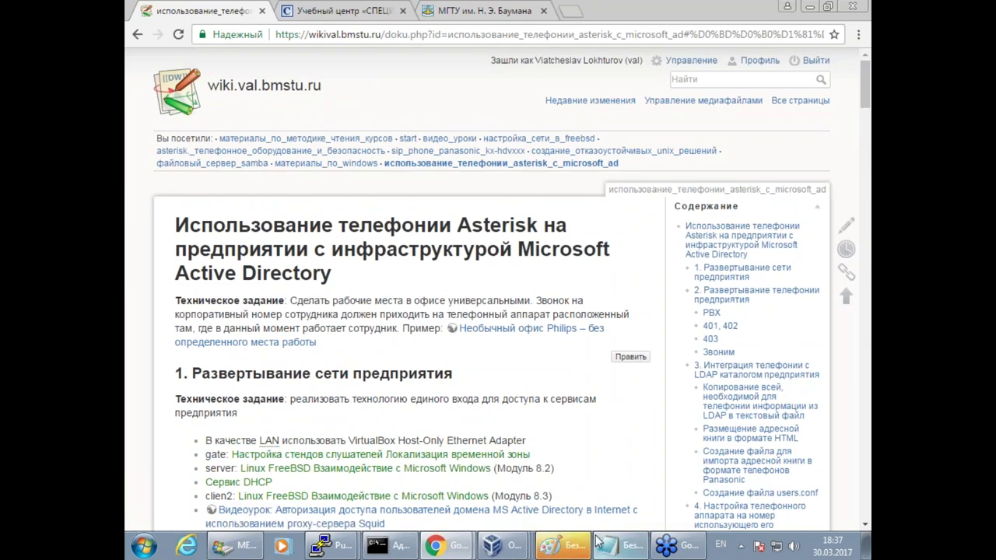
pyautogui.click(263, 88)
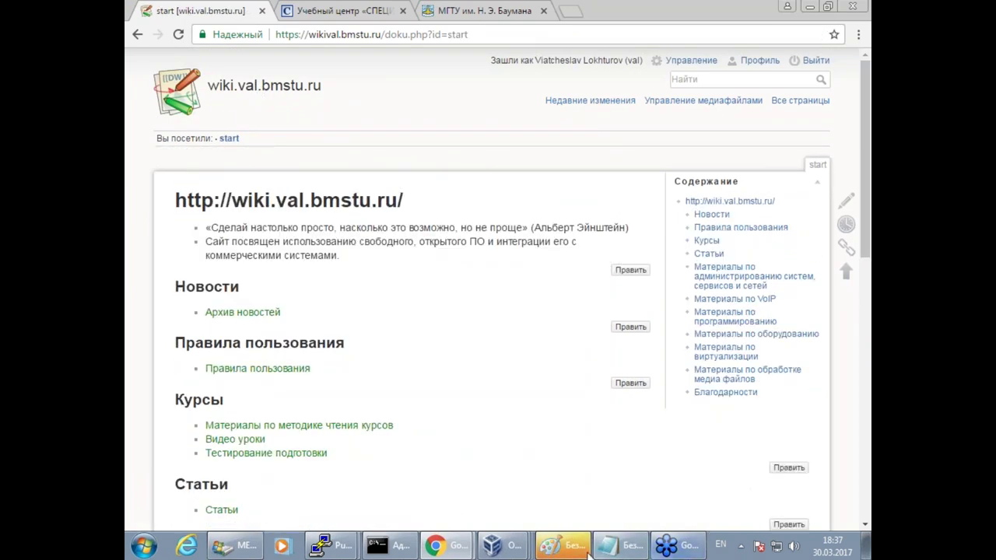
# In Notepad, add wiki.val.bmstu.ru and the author's contact e-mail on new lines below the name.
pyautogui.click(563, 545)
pyautogui.click(614, 545)
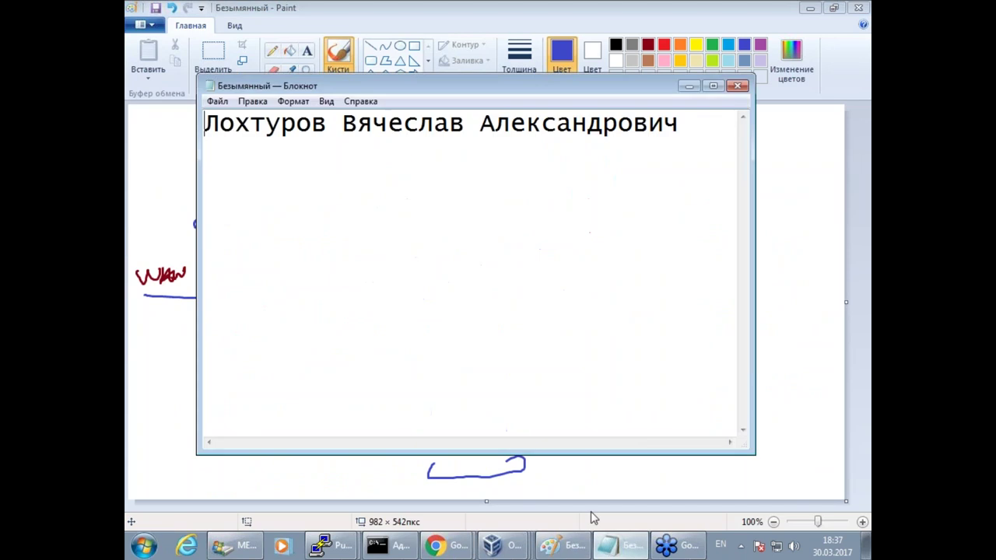
pyautogui.click(685, 126)
pyautogui.press('Return')
pyautogui.press('Return')
pyautogui.write('цшлш')
pyautogui.press('BackSpace')
pyautogui.press('BackSpace')
pyautogui.press('BackSpace')
pyautogui.press('BackSpace')
pyautogui.hotkey('alt', 'shift')
pyautogui.write('wi')
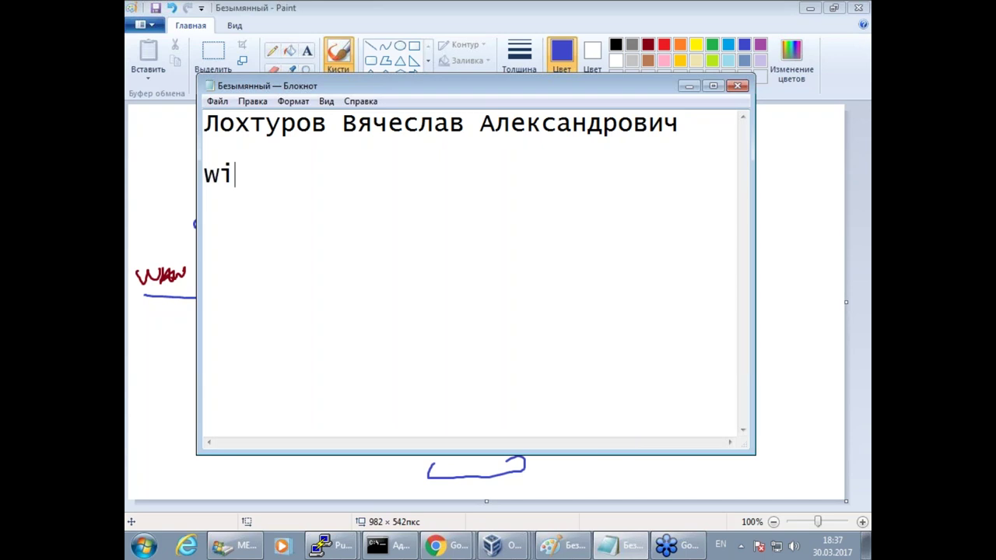
pyautogui.write('ki.val.bm')
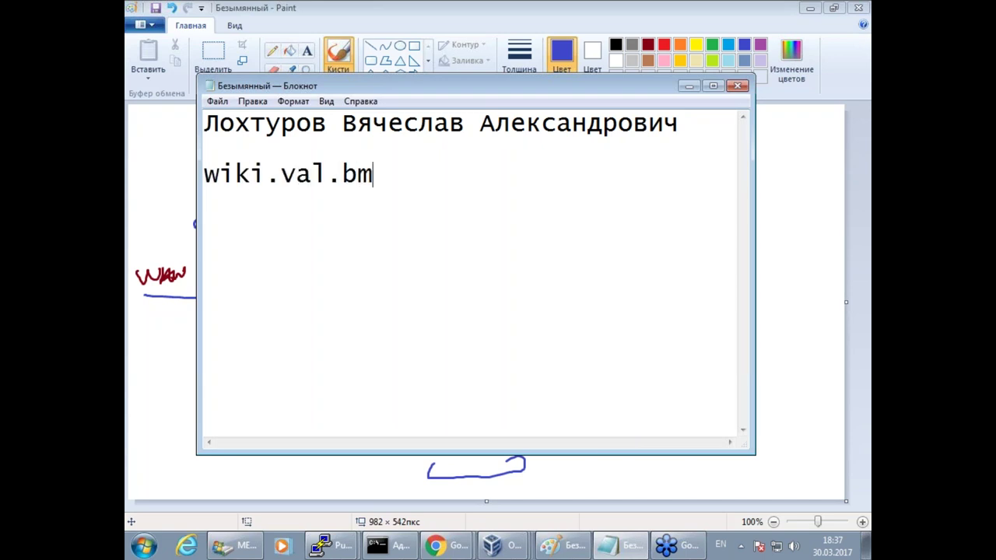
pyautogui.write('stu.ru')
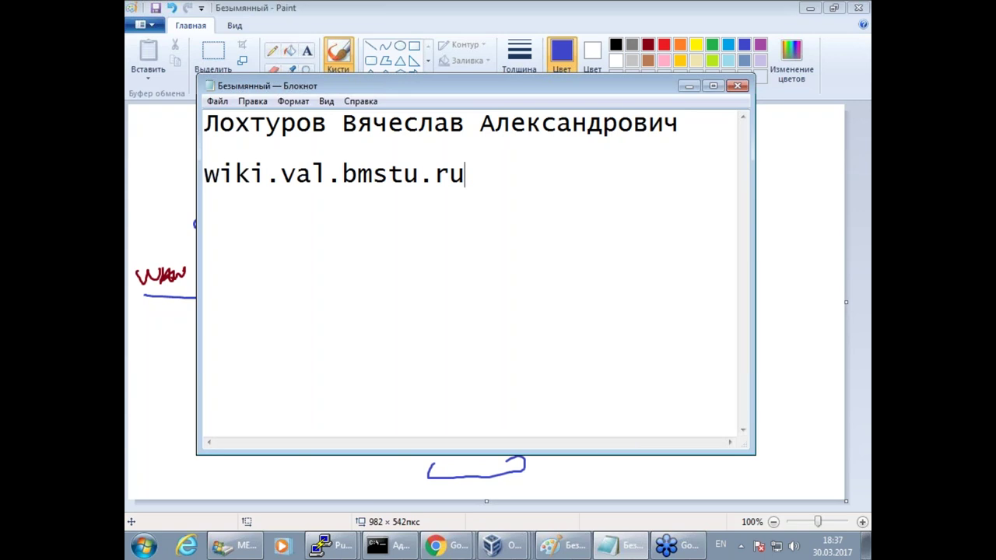
pyautogui.press('Return')
pyautogui.press('Return')
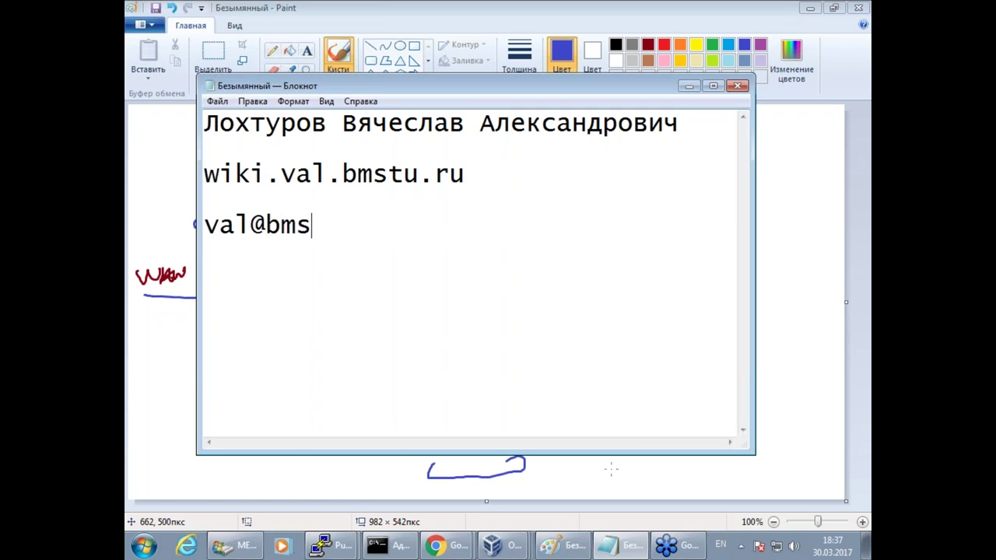
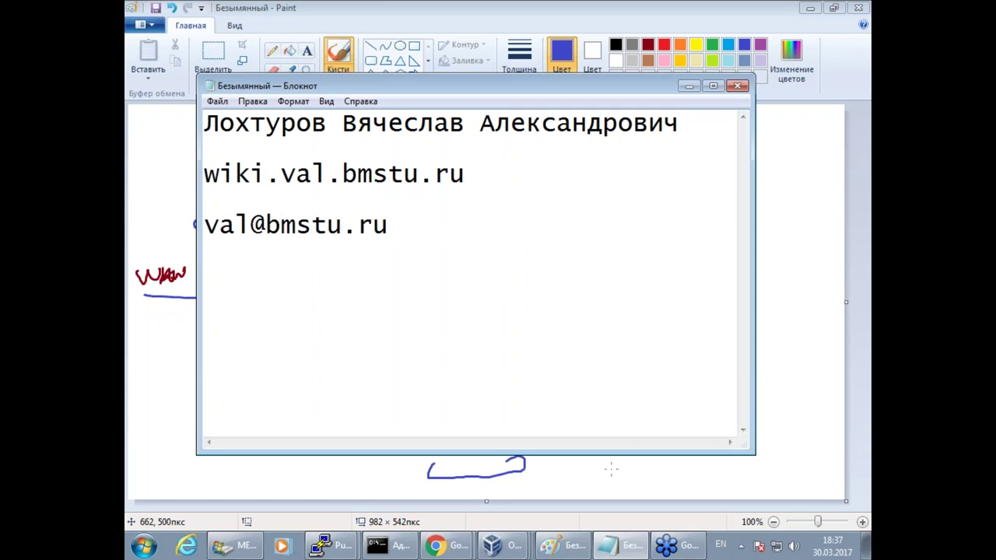
pyautogui.press('Return')
# Bring the wiki start page forward and briefly circle the Видео уроки link.
pyautogui.click(434, 548)
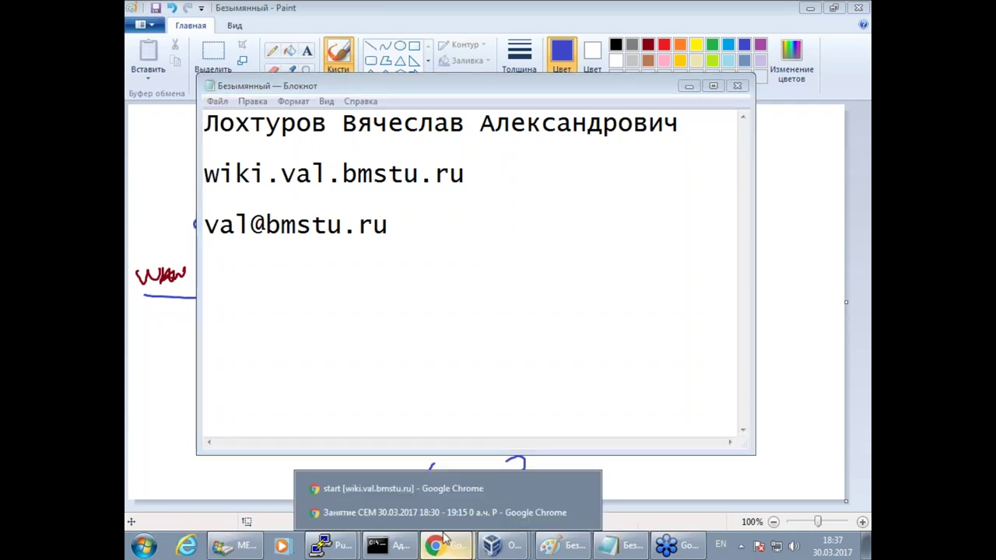
pyautogui.click(411, 488)
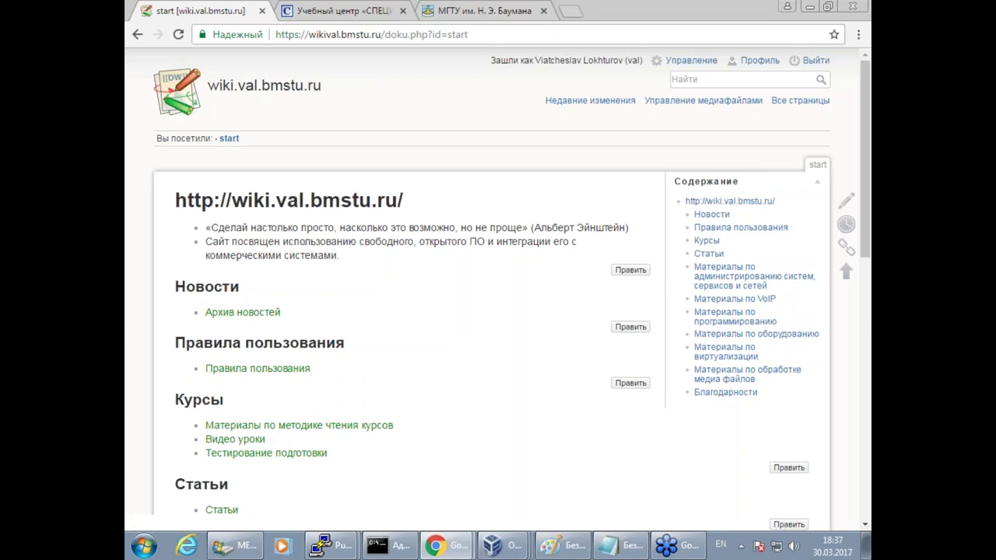
pyautogui.scroll(-1, 480, 452)
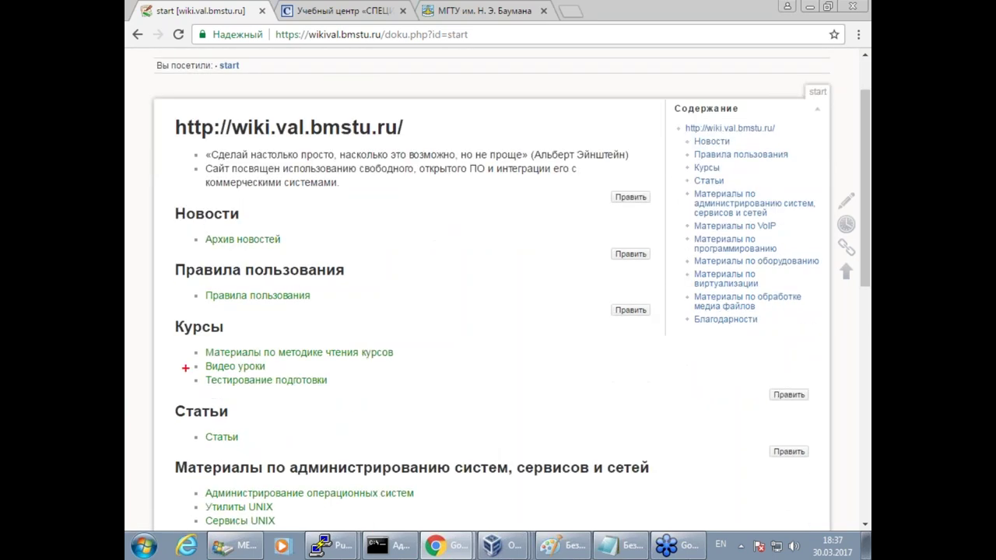
pyautogui.moveTo(187, 374)
pyautogui.mouseDown()
pyautogui.moveTo(227, 382)
pyautogui.moveTo(299, 370)
pyautogui.moveTo(179, 368)
pyautogui.mouseUp()
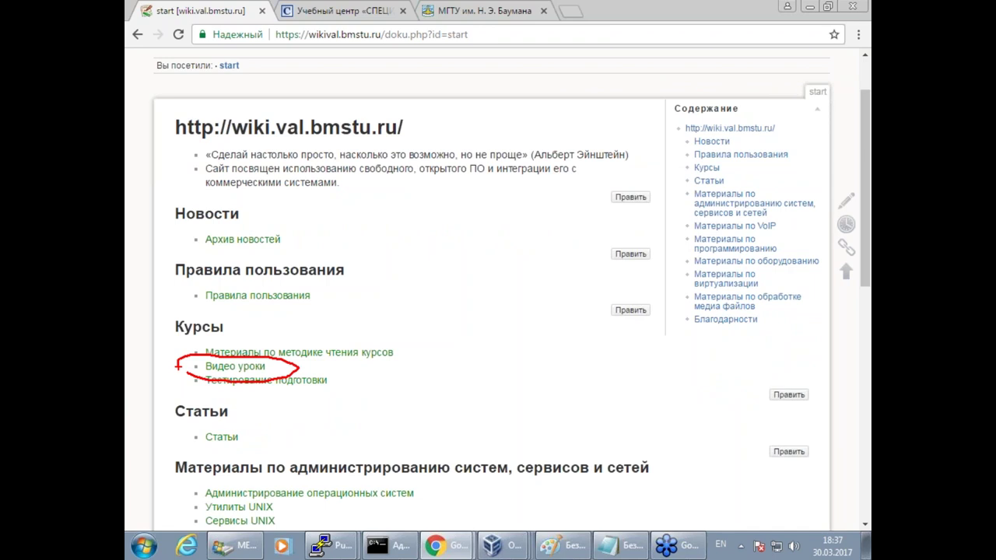
pyautogui.press('Escape')
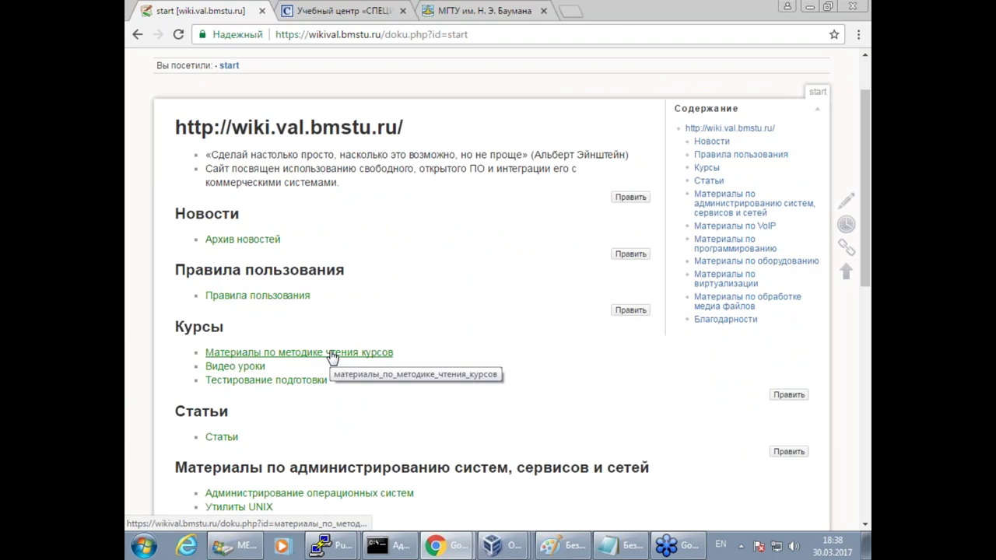
# Go to Материалы по методике чтения курсов and follow the Asterisk with Microsoft AD webinar link.
pyautogui.moveTo(418, 356); pyautogui.dragTo(169, 355)
pyautogui.click(467, 321)
pyautogui.click(350, 353)
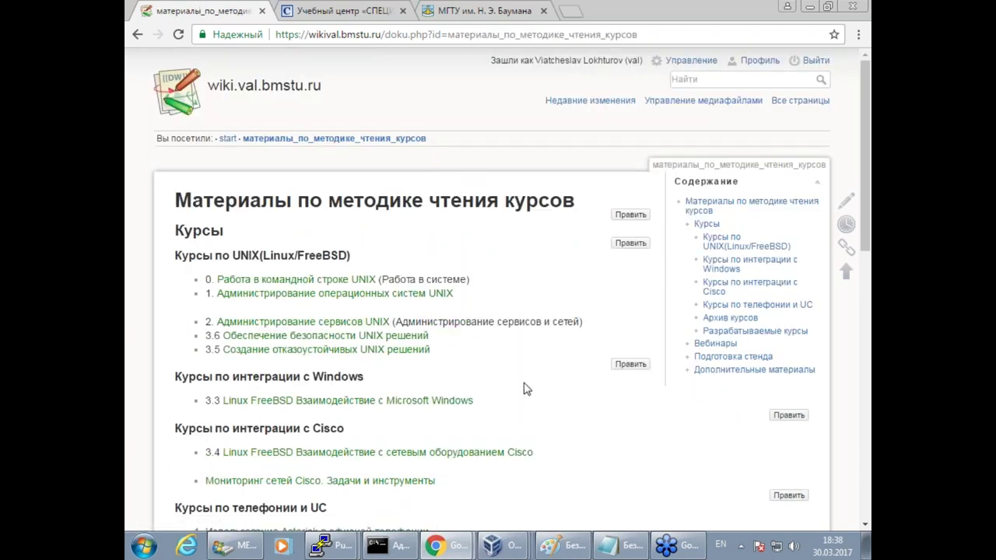
pyautogui.scroll(-6, 524, 389)
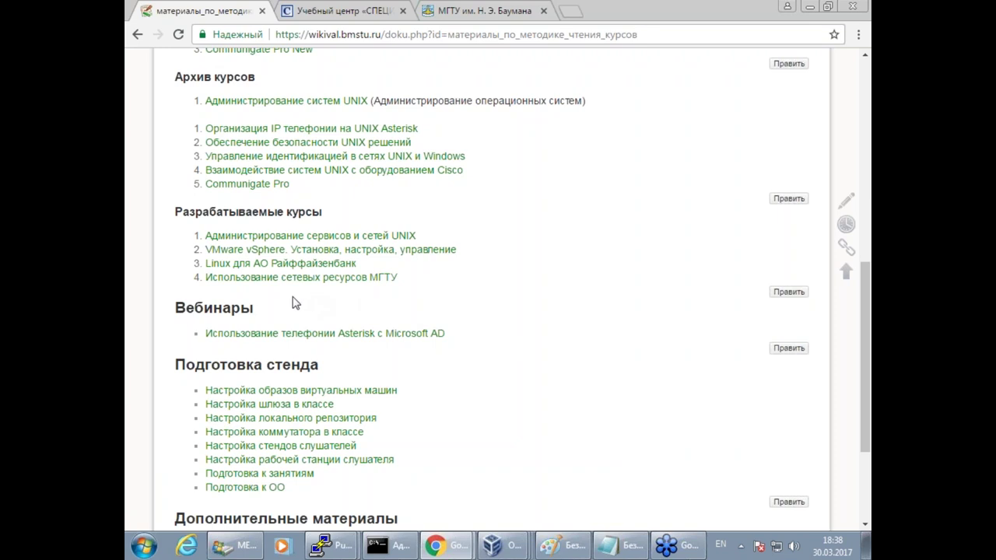
pyautogui.moveTo(153, 322); pyautogui.dragTo(269, 298)
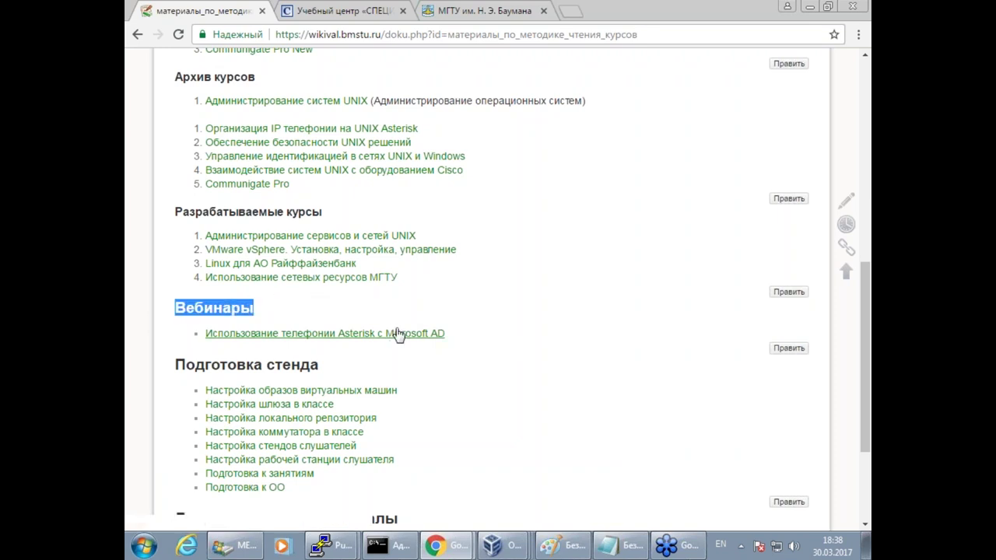
pyautogui.click(357, 335)
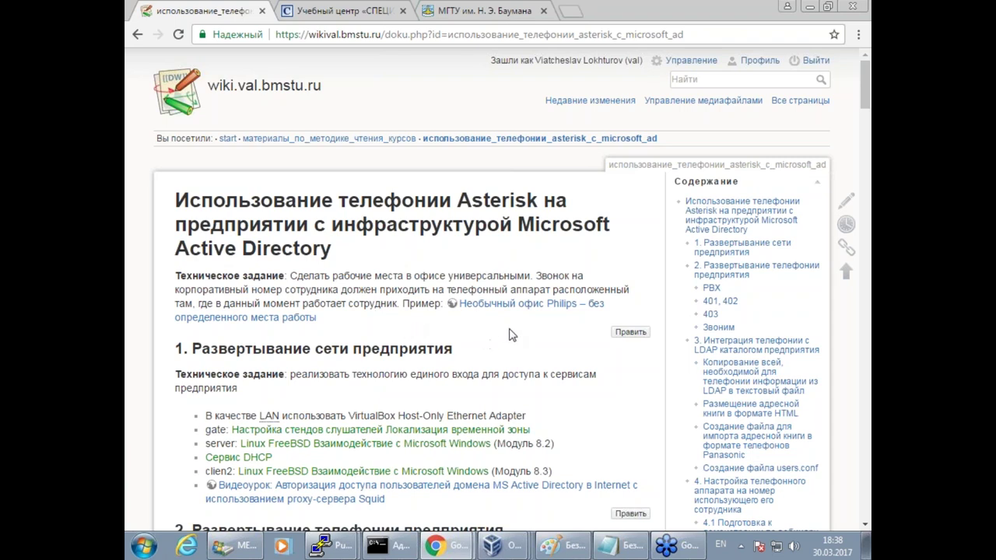
pyautogui.scroll(-1, 511, 333)
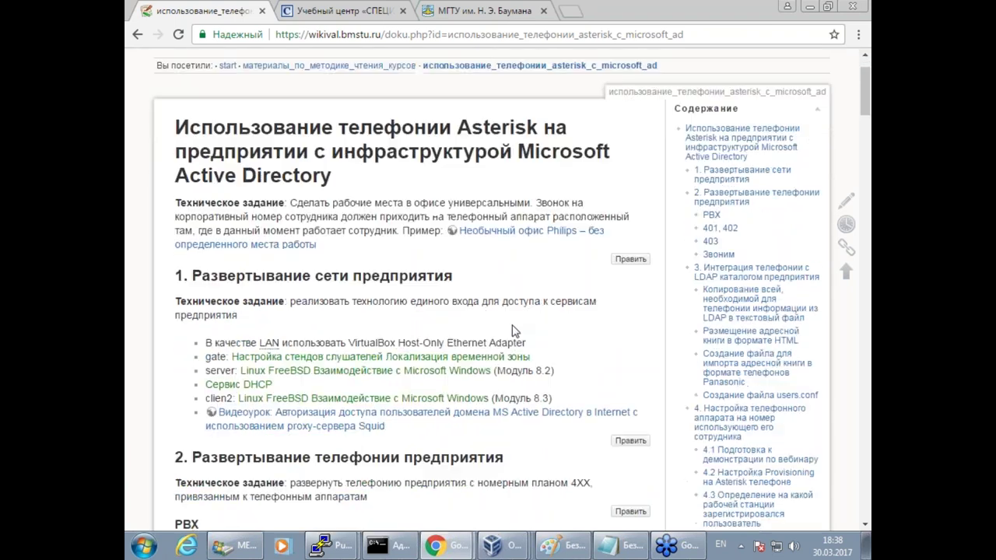
pyautogui.rightClick(539, 238)
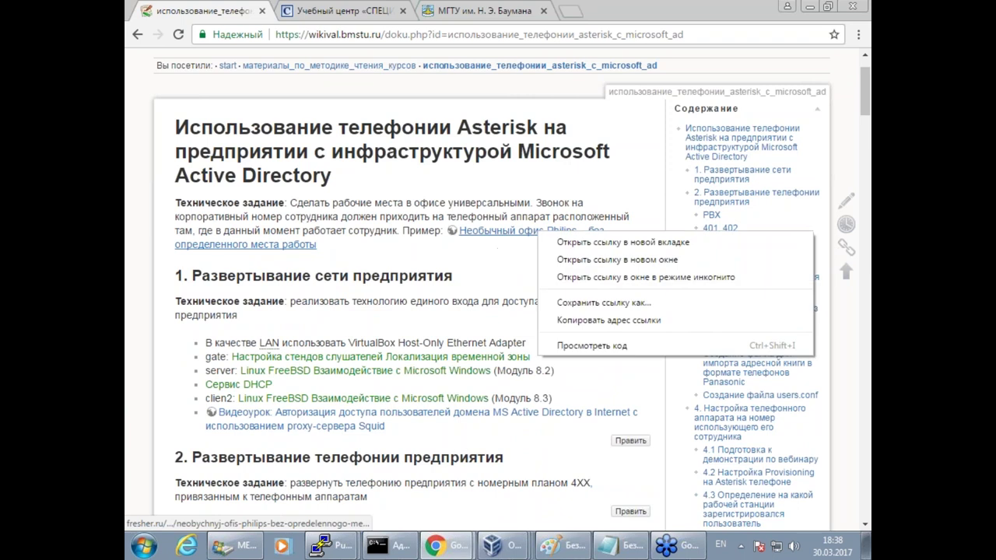
pyautogui.click(563, 242)
pyautogui.click(377, 12)
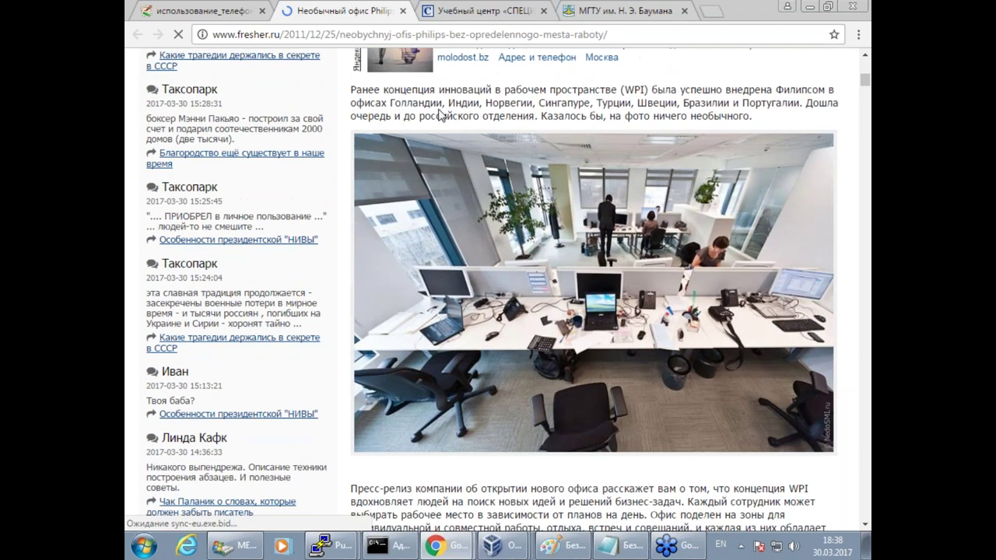
pyautogui.click(403, 11)
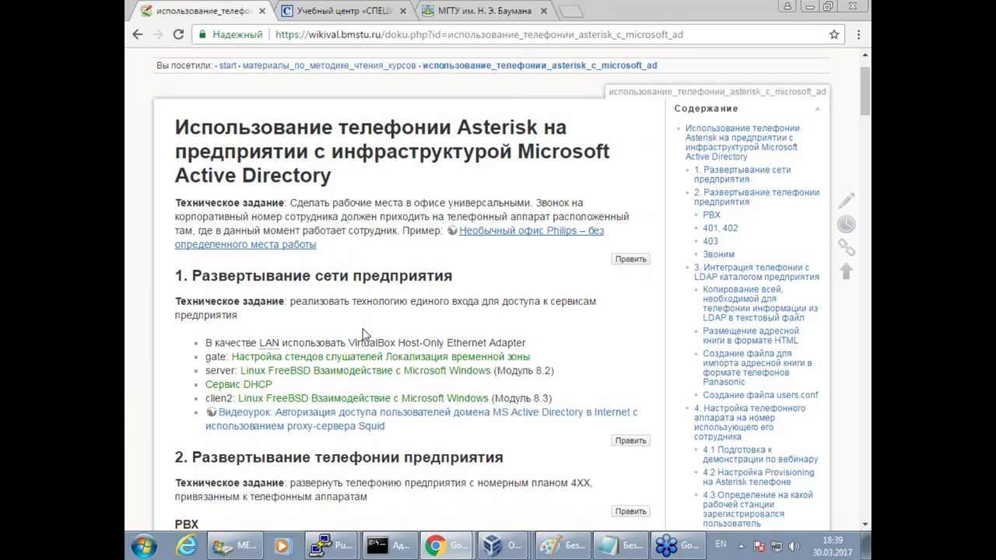
pyautogui.click(512, 548)
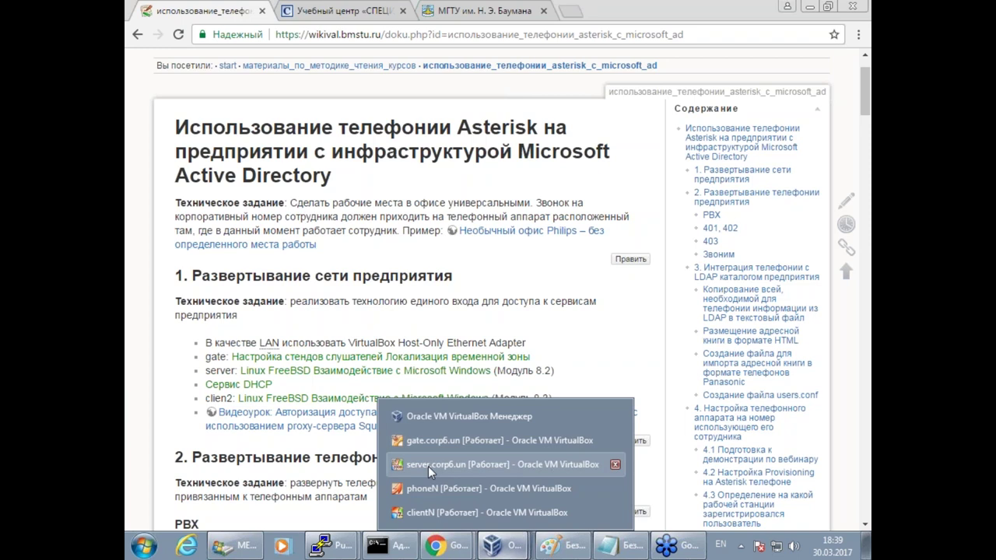
pyautogui.click(596, 336)
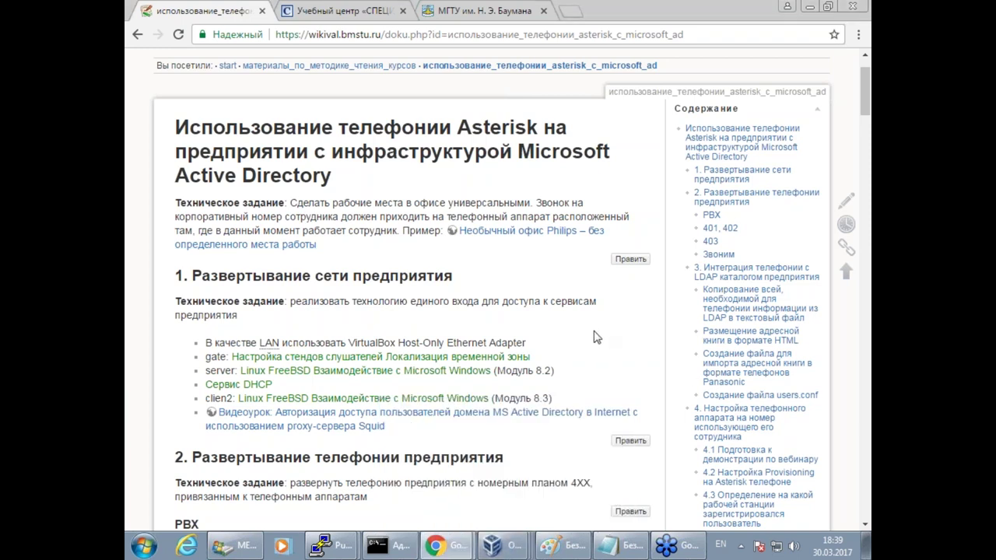
pyautogui.click(560, 545)
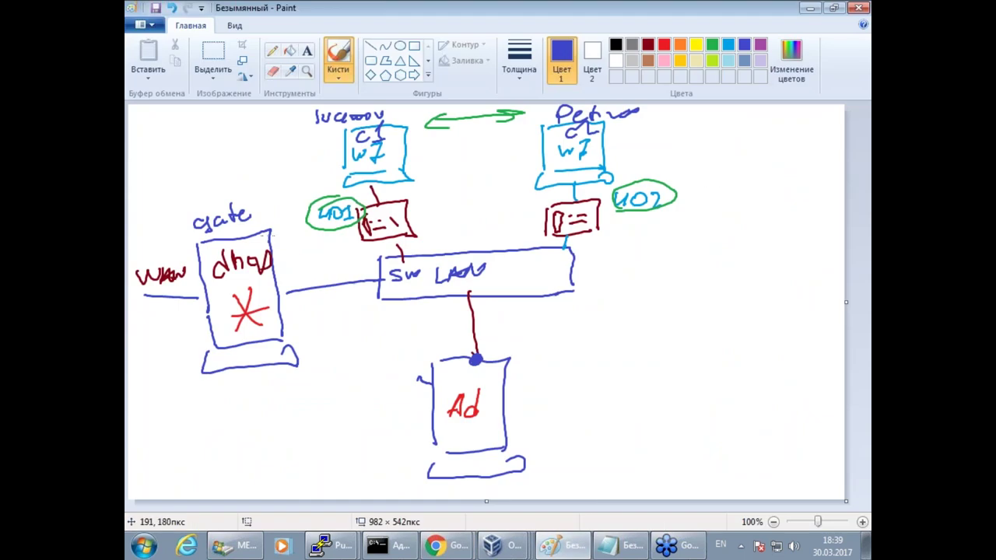
pyautogui.click(810, 8)
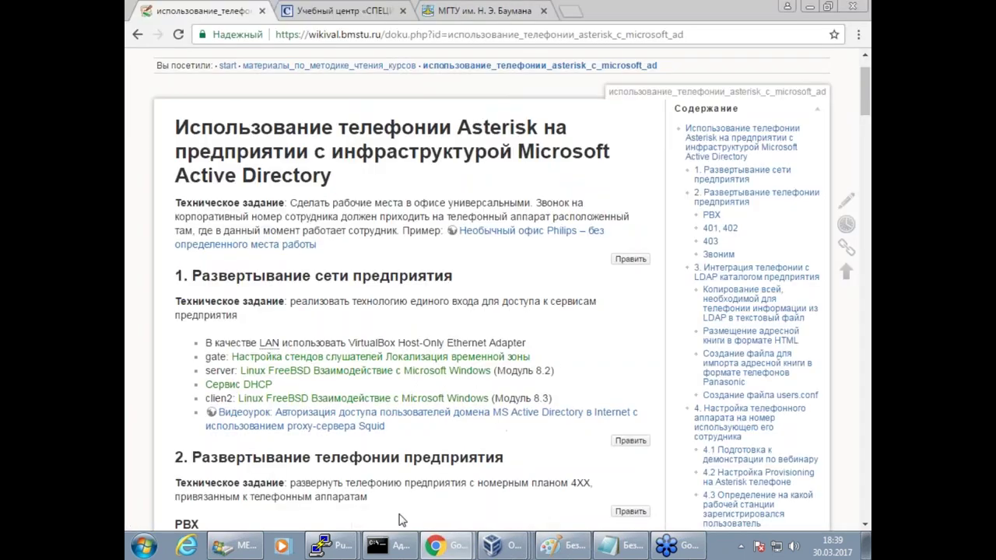
# On the gate terminal, clear the screen and run ps -ax to find the running asterisk process.
pyautogui.click(331, 545)
pyautogui.click(327, 512)
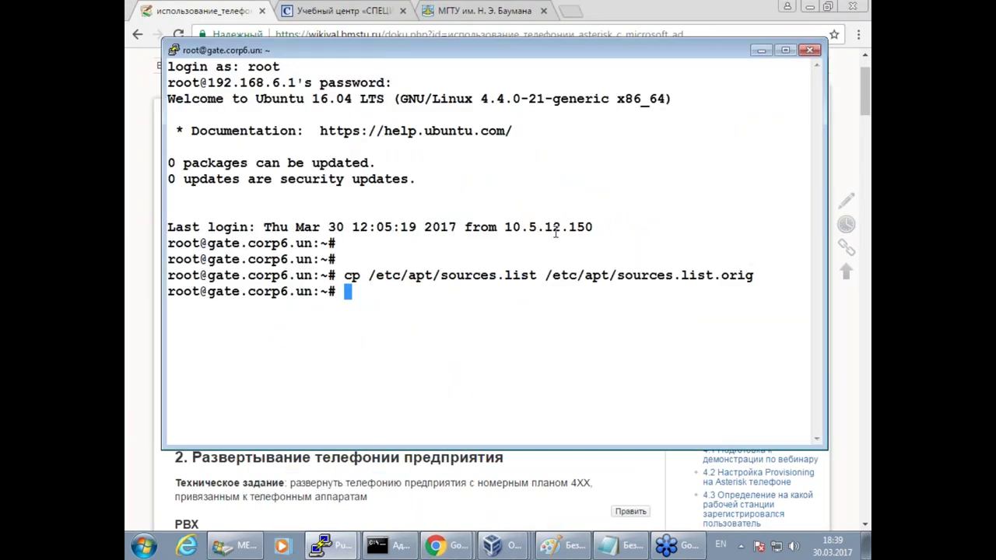
pyautogui.hotkey('ctrl', 'l')
pyautogui.write('ps')
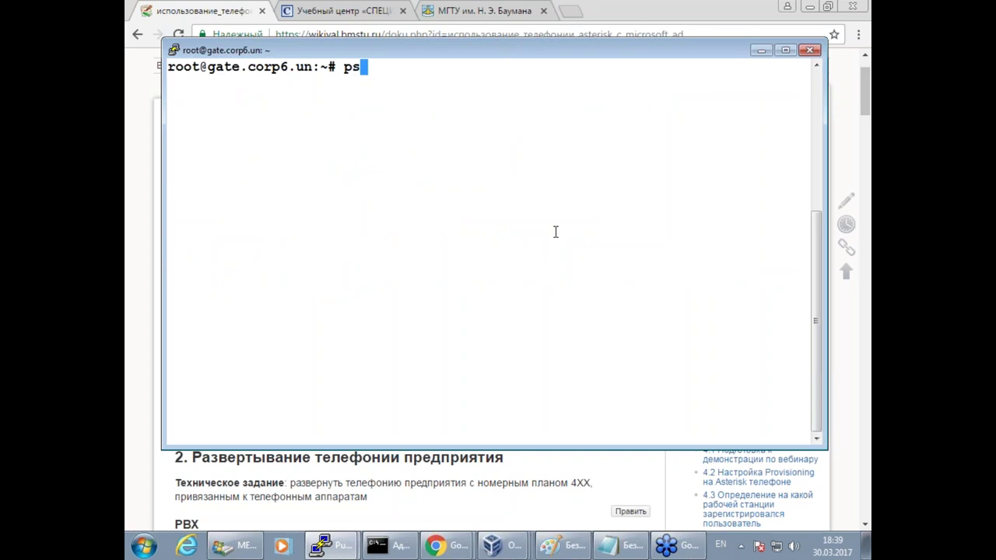
pyautogui.press('Return')
pyautogui.write('ps -ax')
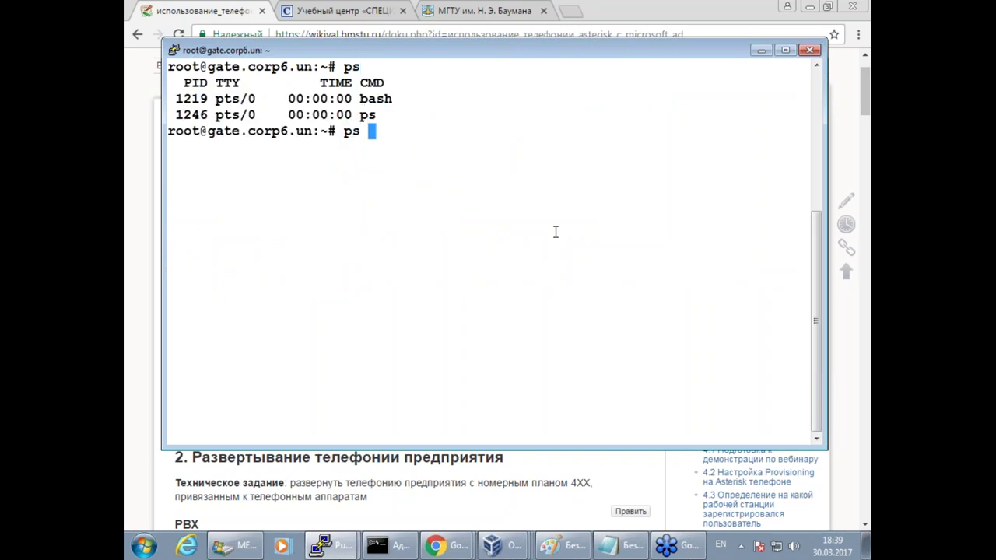
pyautogui.press('Return')
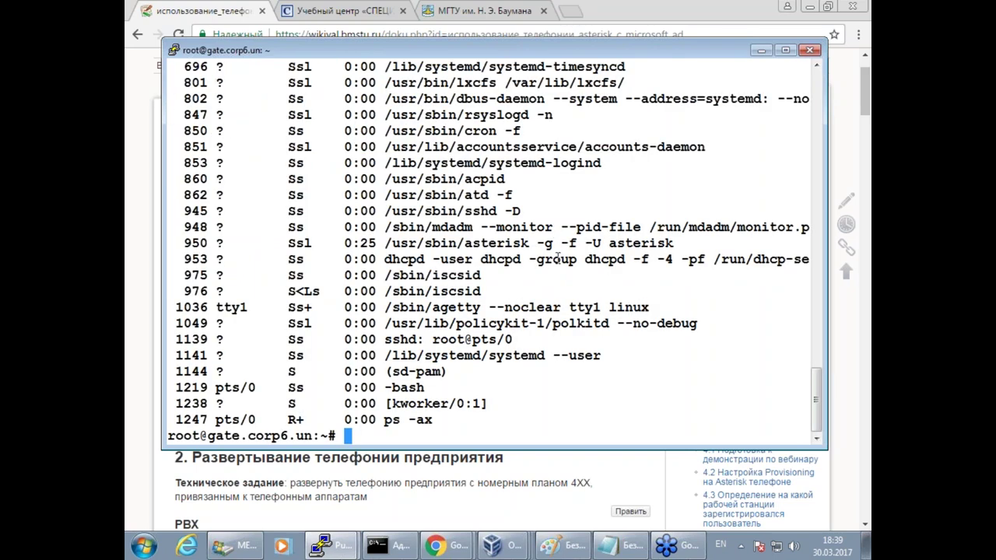
pyautogui.scroll(4, 557, 259)
pyautogui.scroll(-4, 583, 263)
pyautogui.moveTo(427, 239); pyautogui.dragTo(615, 248)
pyautogui.click(614, 247)
# Attach with asterisk -rvvvvvvvvvv and list SIP users 401–403 via sip show users.
pyautogui.write('asterisk -rvvvvvvvvvv')
pyautogui.press('Return')
pyautogui.press('Return')
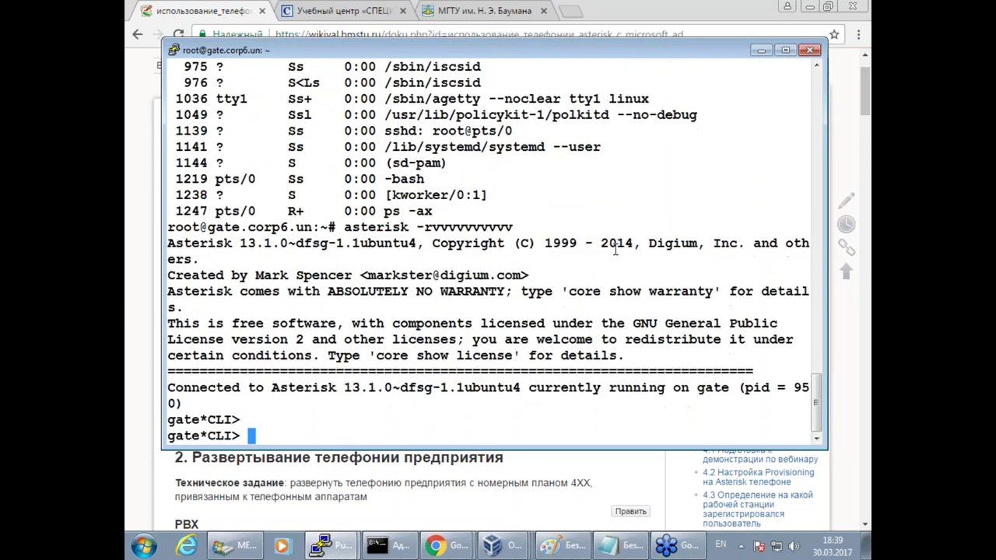
pyautogui.write('sip show ')
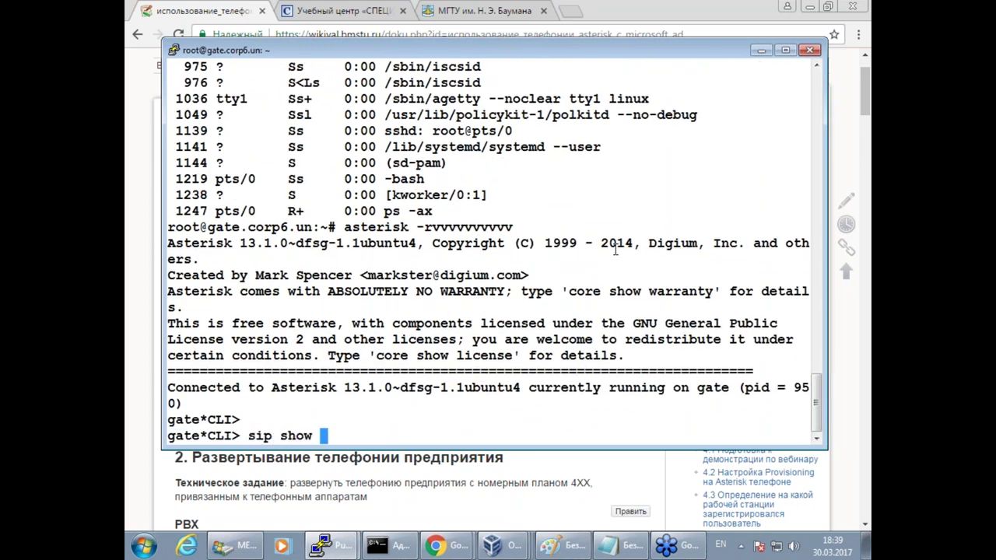
pyautogui.write('user')
pyautogui.press('Tab')
pyautogui.write('s')
pyautogui.press('Return')
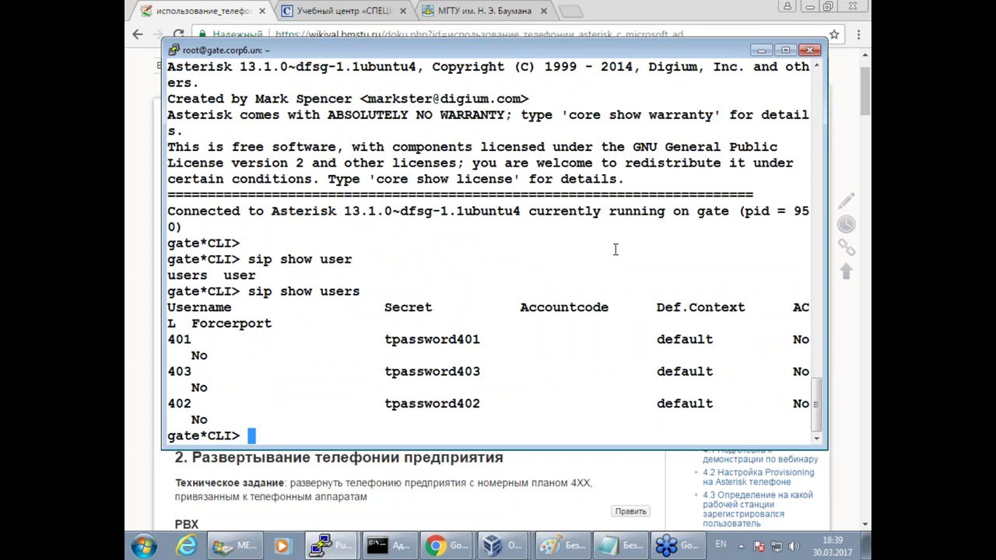
# List the SIP peers with sip show peers, then enter dialplan show default.
pyautogui.press('Return')
pyautogui.press('Up')
pyautogui.press('BackSpace')
pyautogui.press('BackSpace')
pyautogui.press('BackSpace')
pyautogui.press('BackSpace')
pyautogui.press('BackSpace')
pyautogui.write('pee')
pyautogui.press('Tab')
pyautogui.write('r')
pyautogui.press('Tab')
pyautogui.write('s')
pyautogui.press('Return')
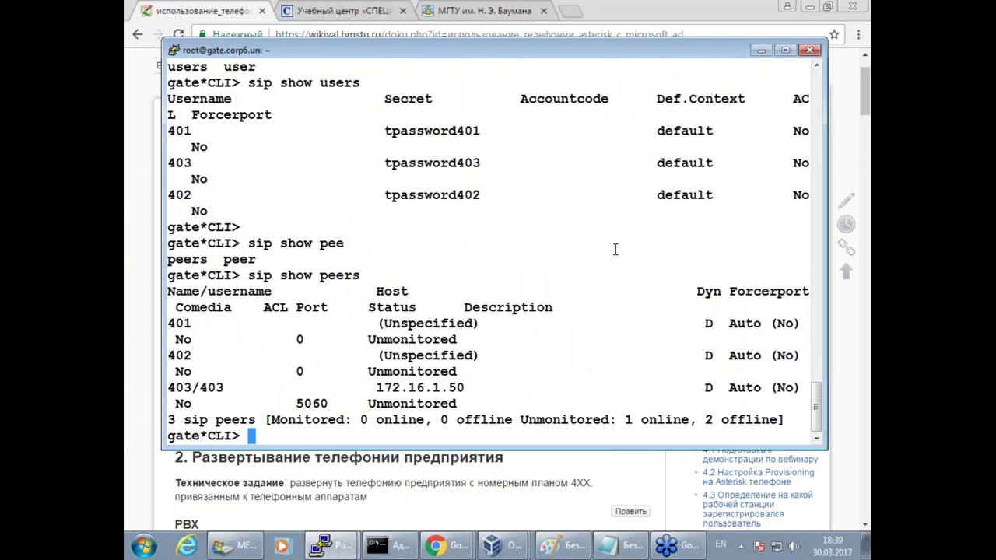
pyautogui.press('Return')
pyautogui.press('Return')
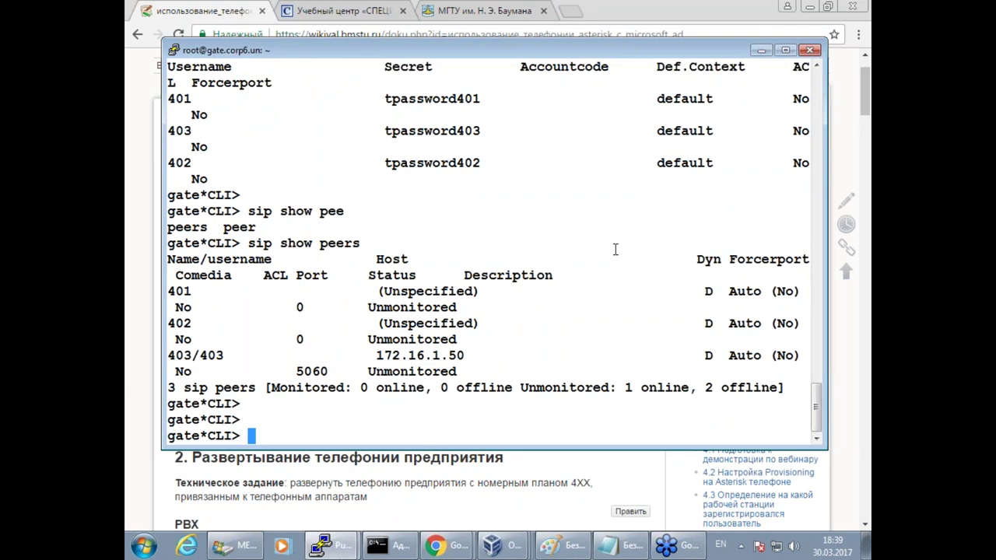
pyautogui.press('Return')
pyautogui.press('Return')
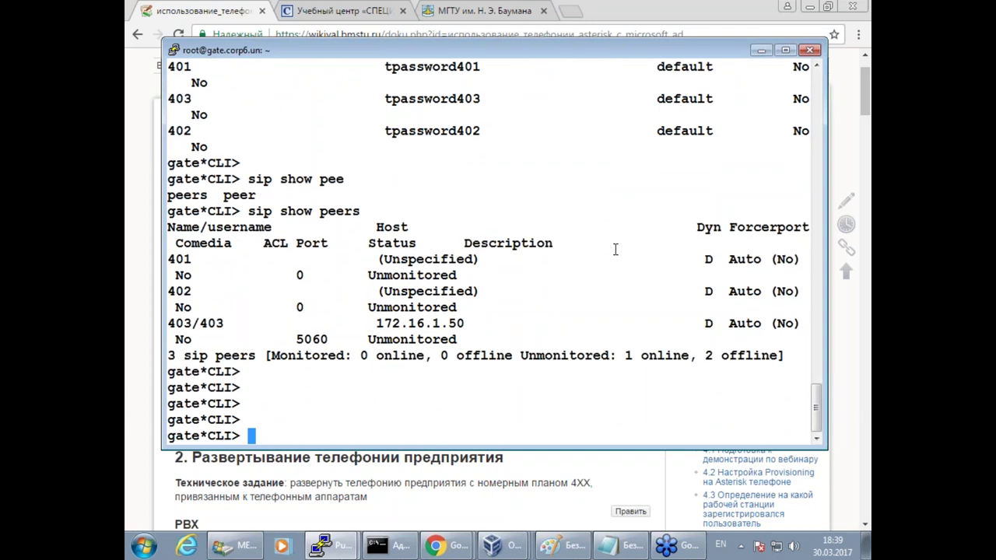
pyautogui.write('dialplan show ')
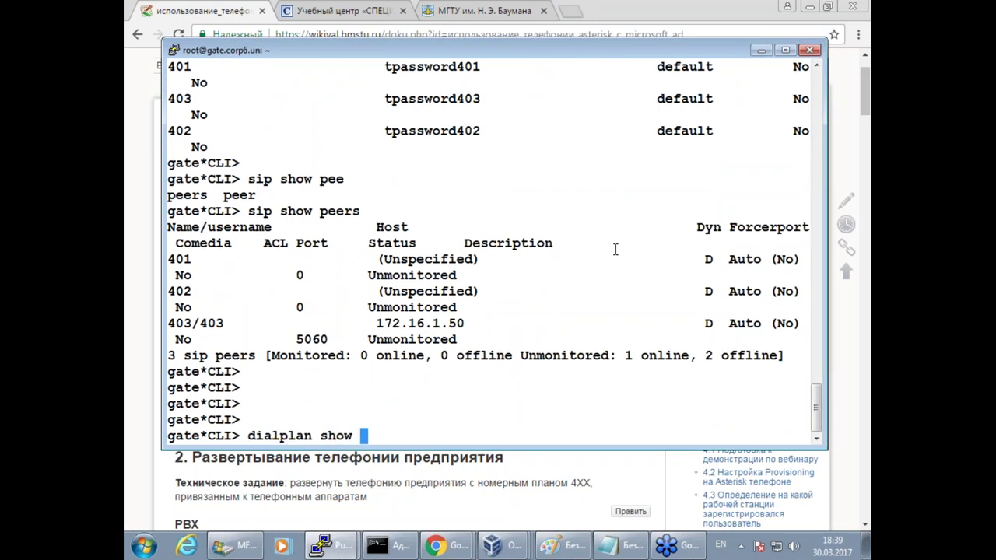
pyautogui.write('default')
# Show the default dialplan's 1234, 301 and _4XX extensions, highlight _4XX, then return to the wiki.
pyautogui.press('Return')
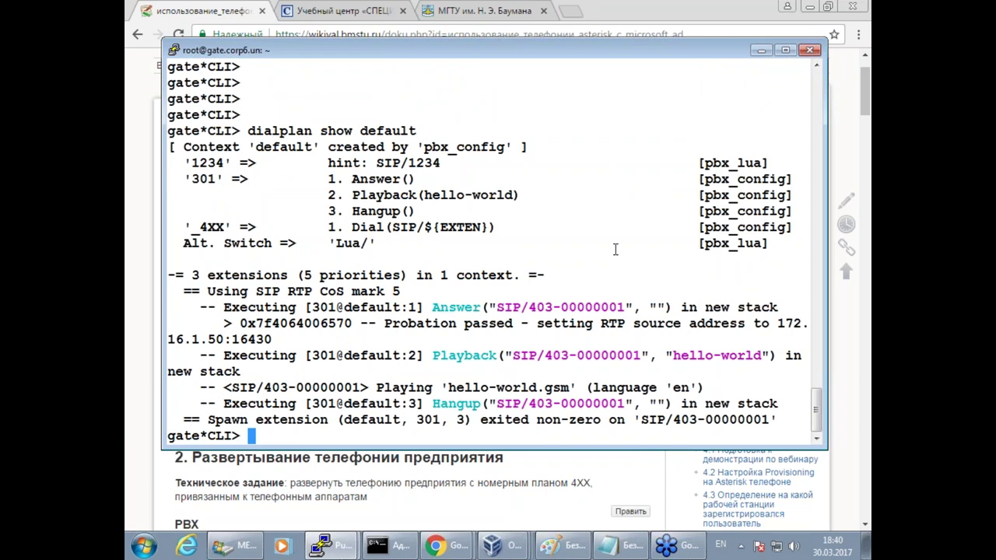
pyautogui.moveTo(185, 227); pyautogui.dragTo(222, 227)
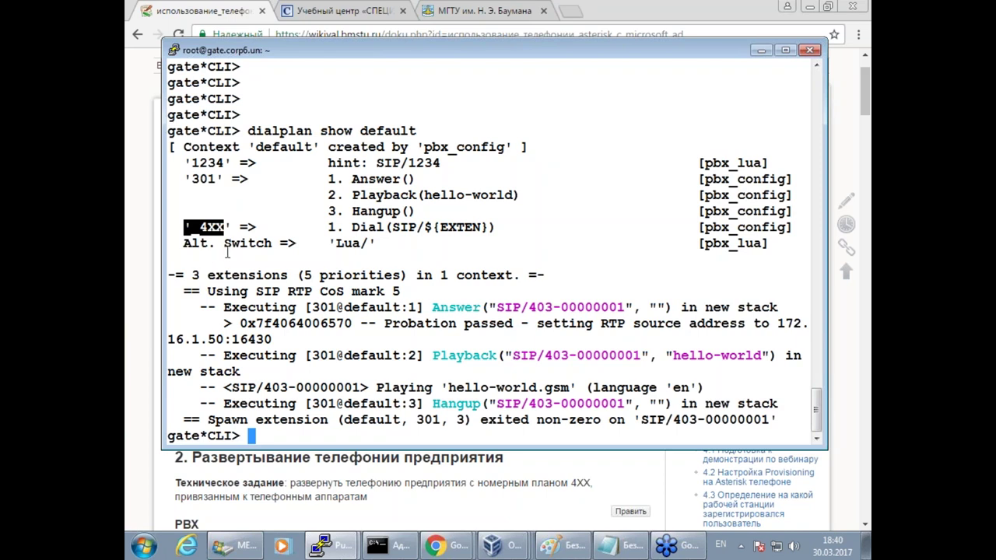
pyautogui.click(194, 8)
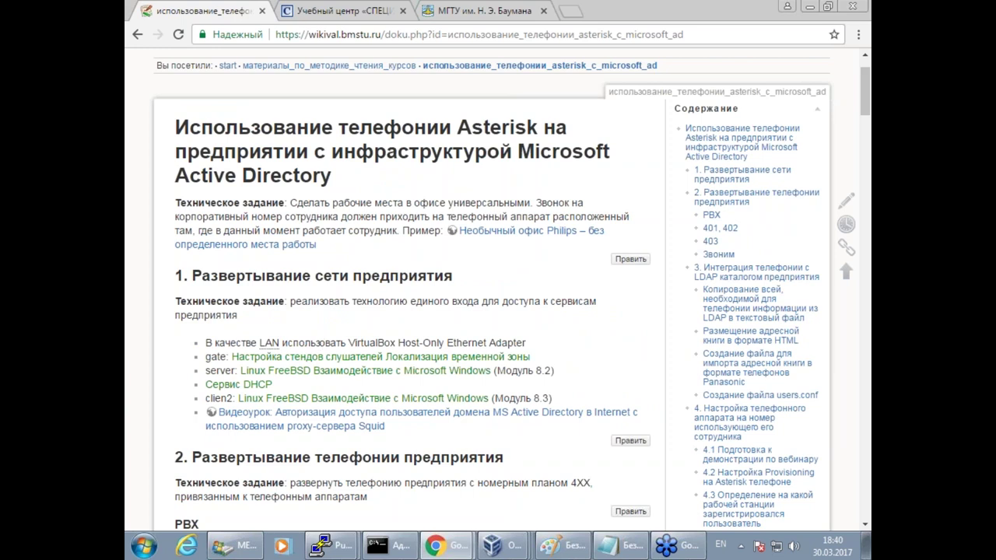
# On the server VM, open Active Directory Users and Computers and browse the demo user accounts.
pyautogui.moveTo(192, 358)
pyautogui.mouseDown()
pyautogui.moveTo(231, 356)
pyautogui.moveTo(232, 371)
pyautogui.moveTo(205, 372)
pyautogui.mouseUp()
pyautogui.click(495, 545)
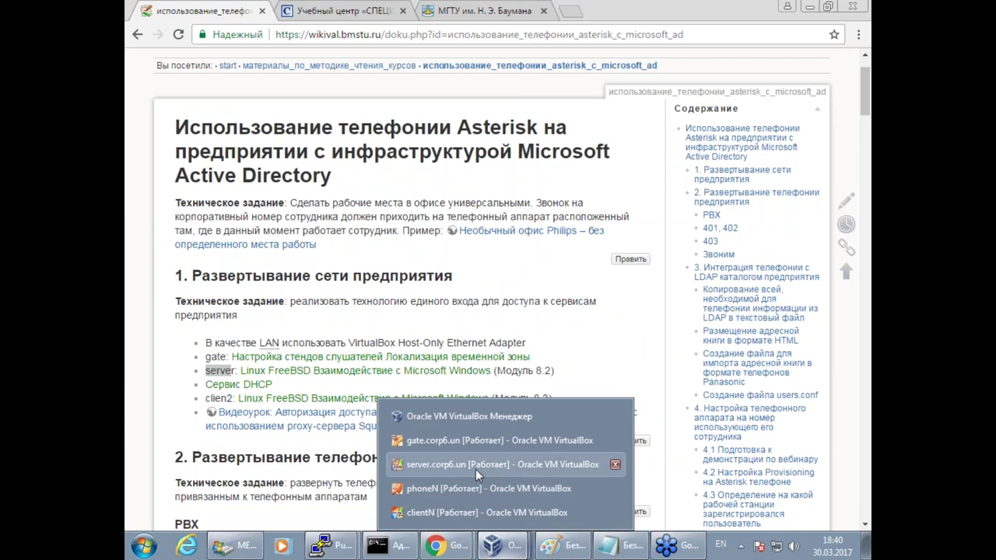
pyautogui.click(502, 465)
pyautogui.click(151, 460)
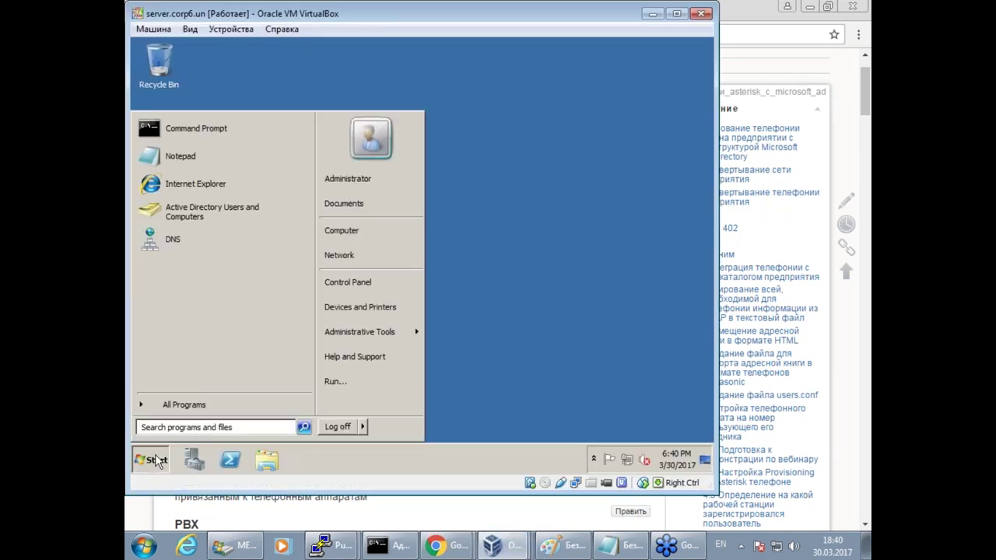
pyautogui.click(202, 216)
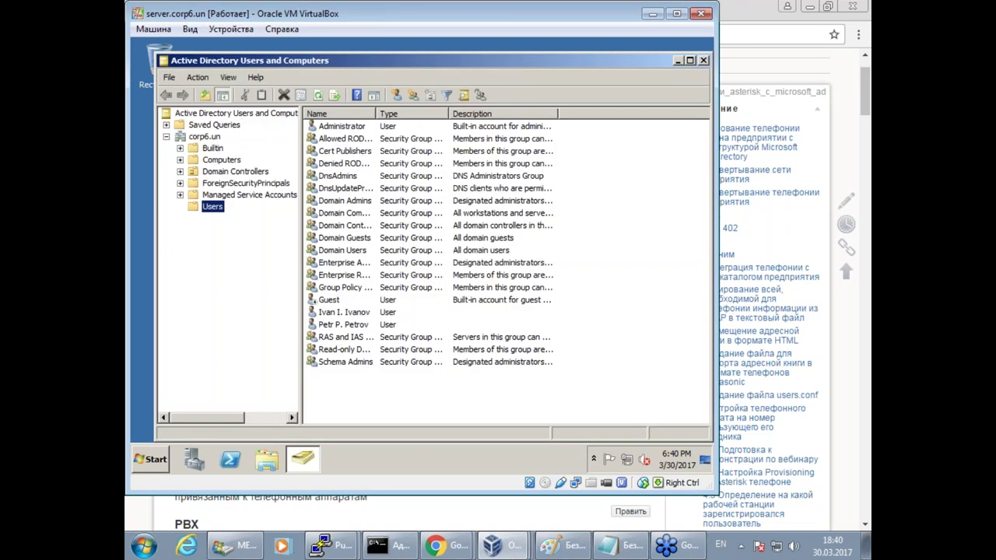
pyautogui.click(346, 319)
pyautogui.click(342, 326)
pyautogui.click(357, 313)
pyautogui.click(352, 324)
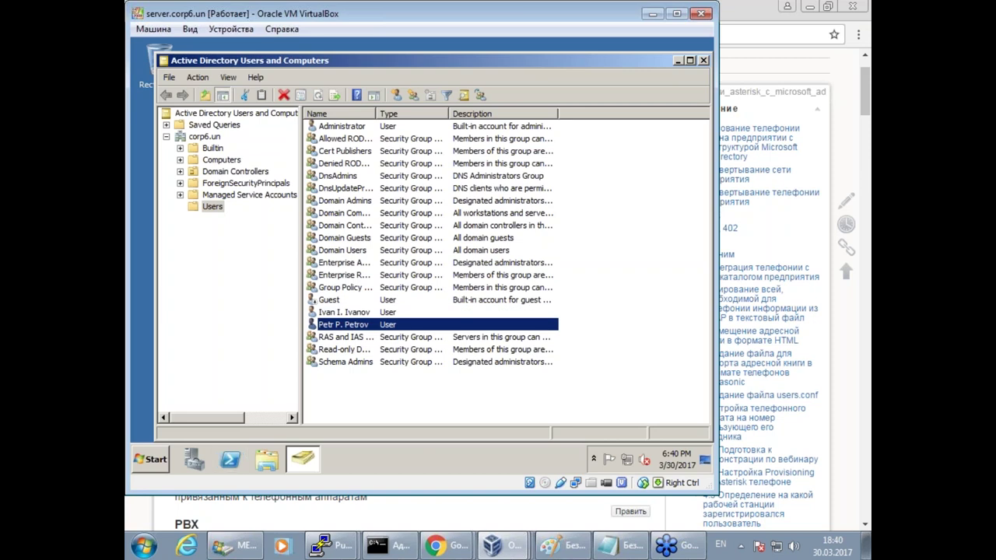
# Dismiss the client Windows 7 VM's menu, minimize that VM, and bring the Paint diagram forward.
pyautogui.click(492, 544)
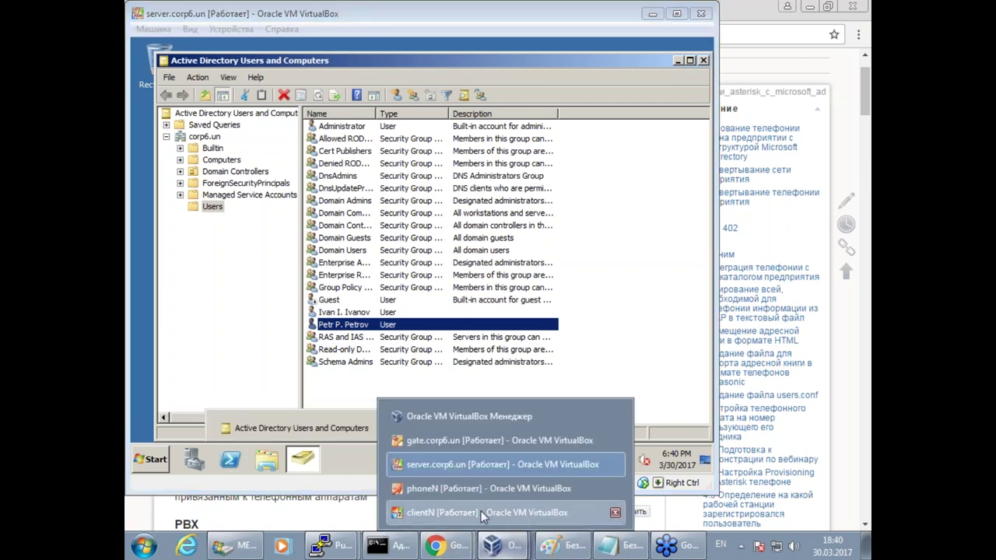
pyautogui.click(481, 512)
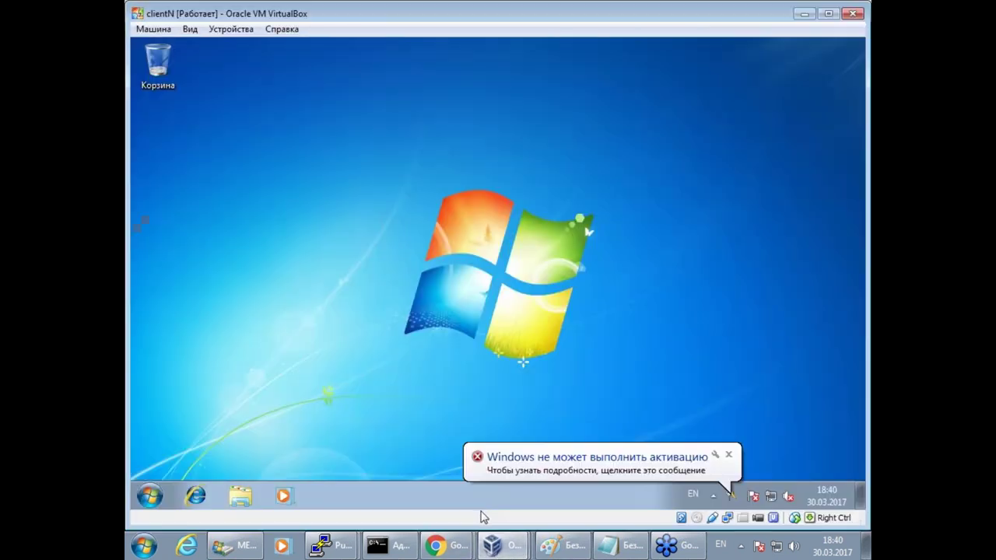
pyautogui.click(149, 495)
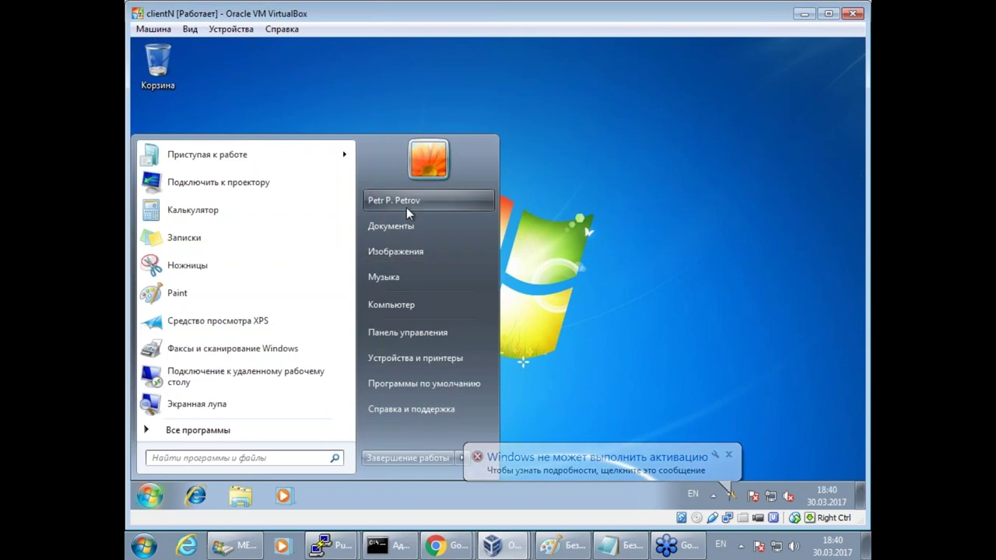
pyautogui.click(645, 195)
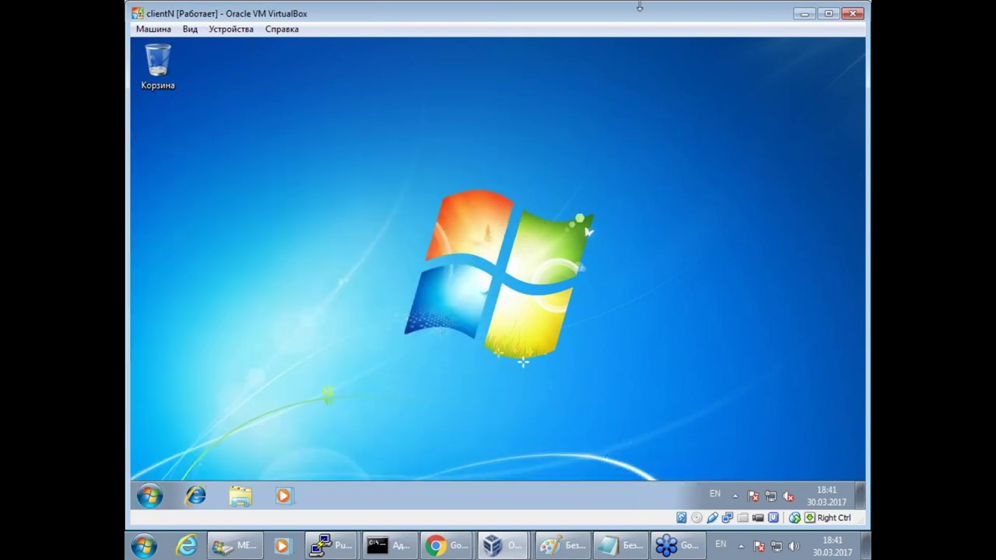
pyautogui.click(804, 13)
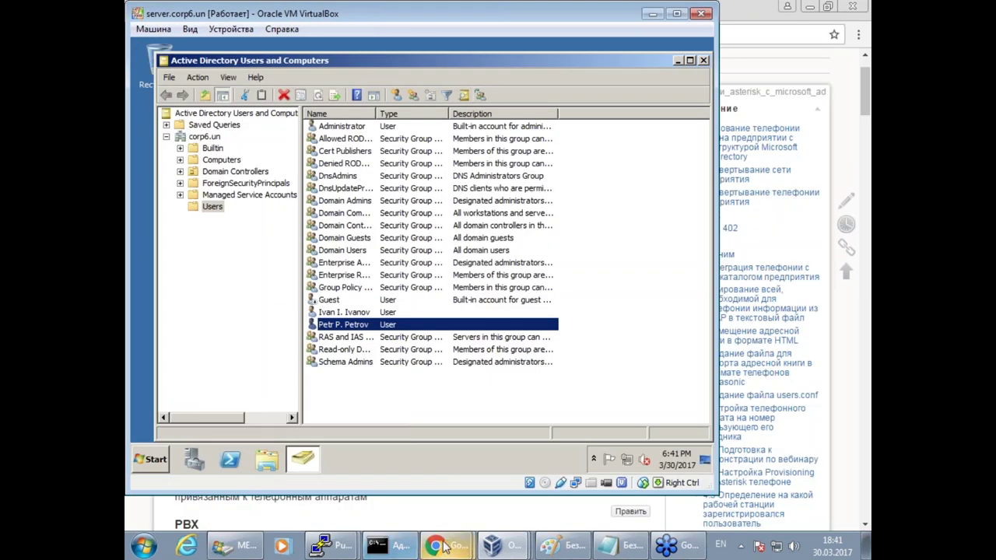
pyautogui.click(554, 549)
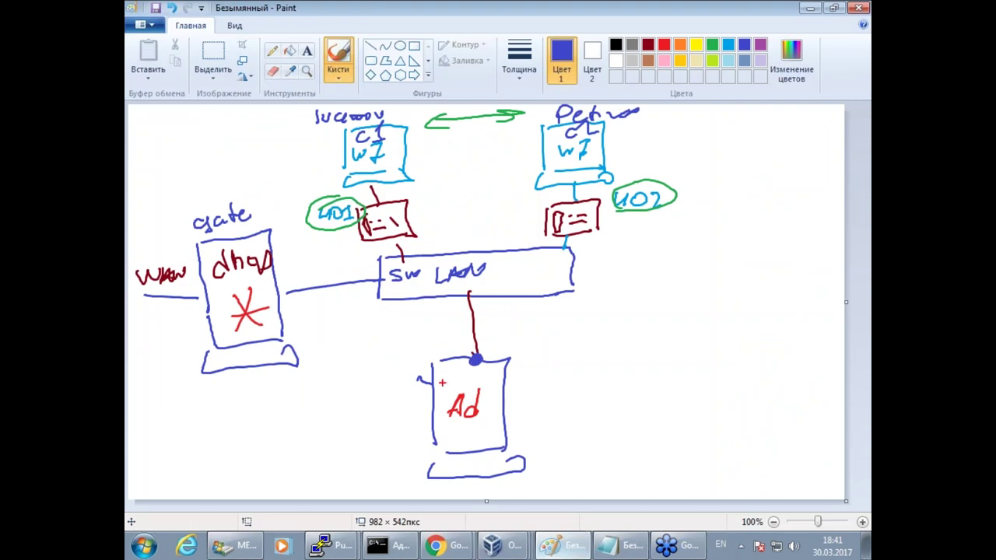
pyautogui.moveTo(375, 190)
pyautogui.mouseDown()
pyautogui.moveTo(335, 211)
pyautogui.moveTo(445, 218)
pyautogui.moveTo(393, 193)
pyautogui.mouseUp()
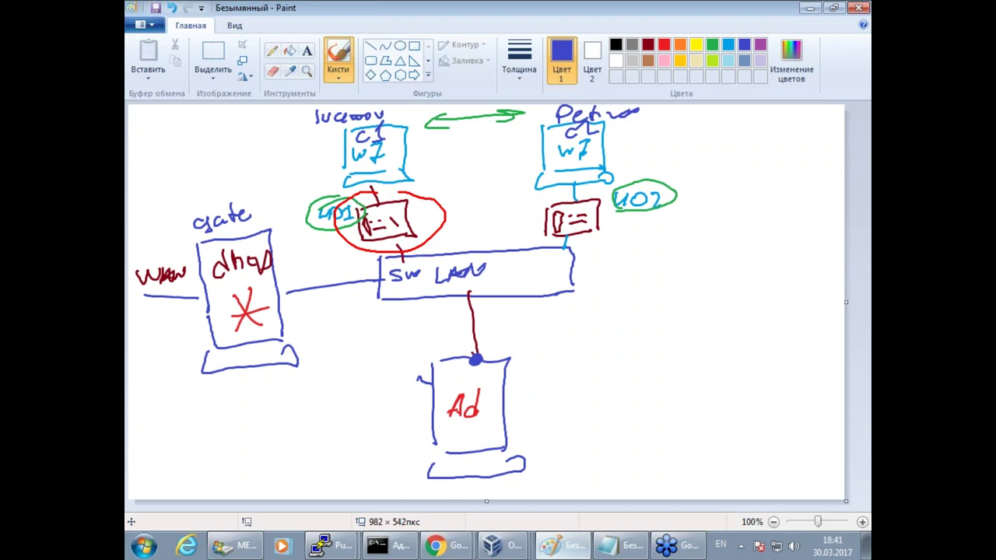
pyautogui.moveTo(362, 253)
pyautogui.mouseDown()
pyautogui.moveTo(417, 314)
pyautogui.moveTo(614, 311)
pyautogui.moveTo(643, 255)
pyautogui.moveTo(356, 251)
pyautogui.mouseUp()
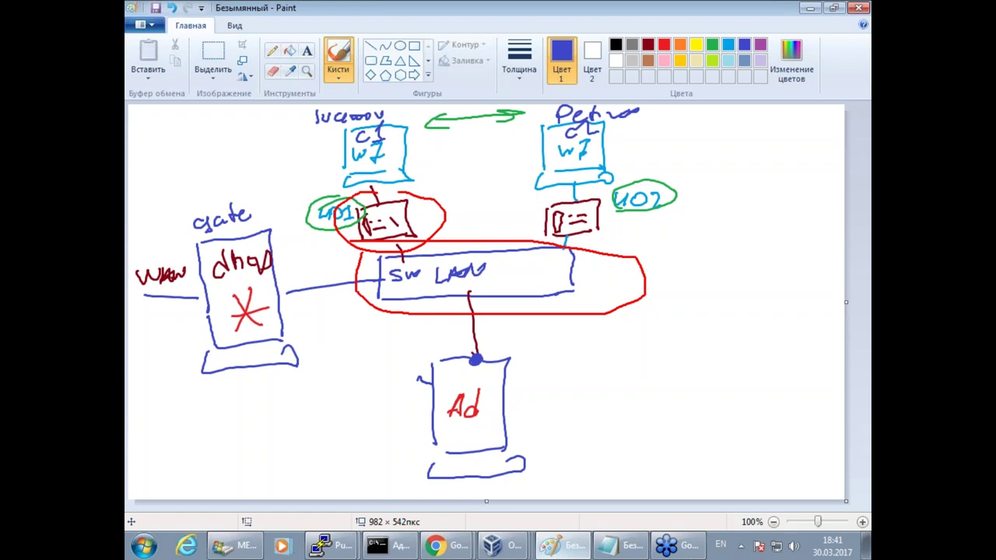
pyautogui.click(562, 545)
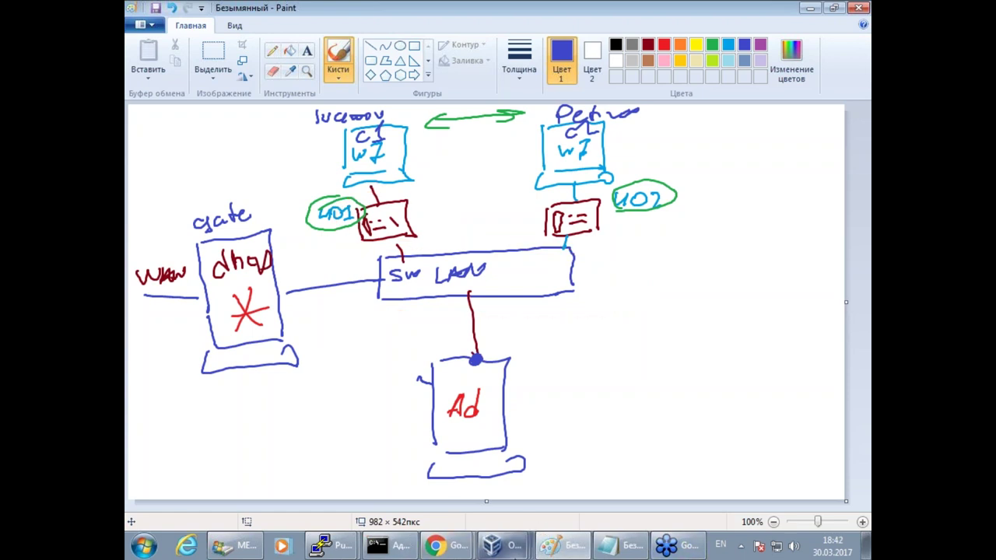
# Glance at the phoneN VM console, minimize it, and switch to the 192.168.6.102 PuTTY session.
pyautogui.moveTo(511, 549)
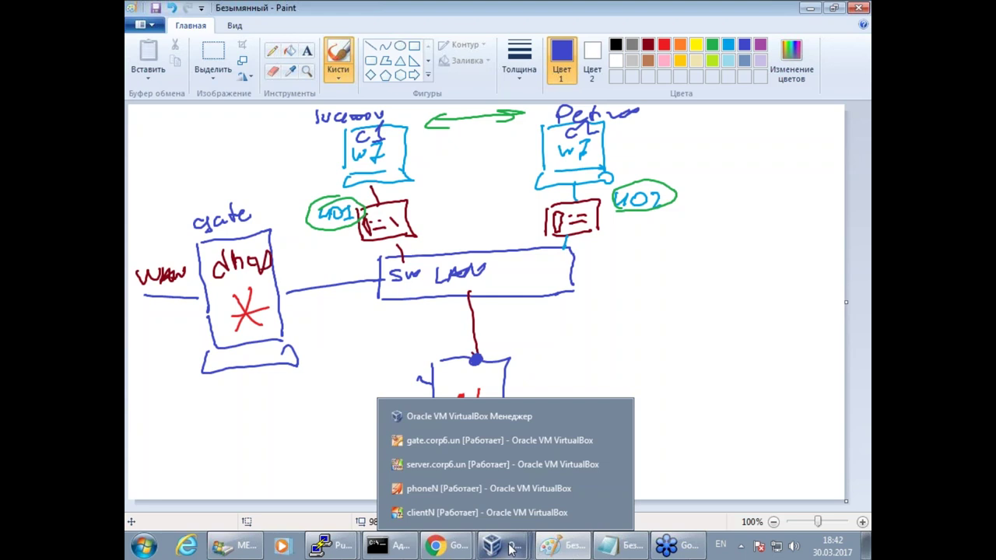
pyautogui.click(450, 491)
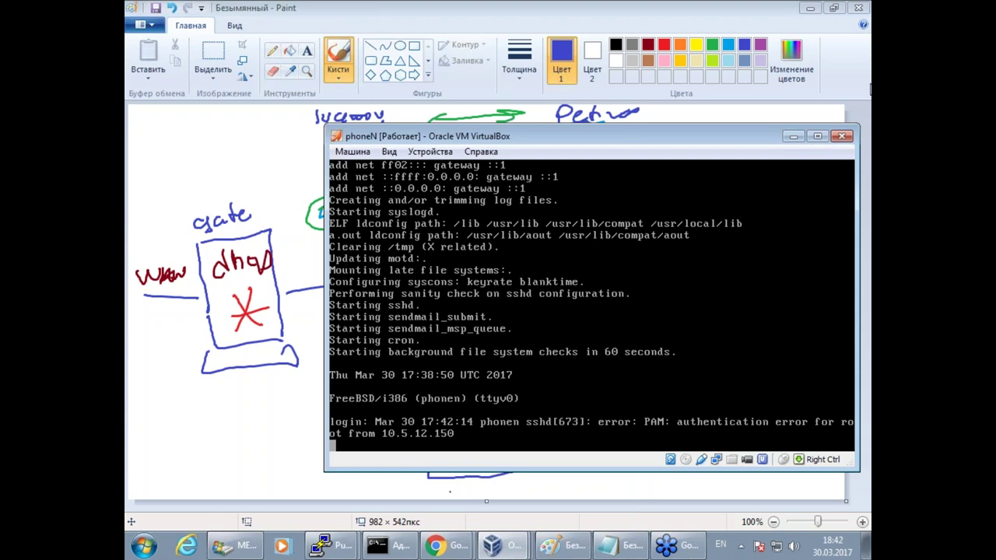
pyautogui.click(793, 136)
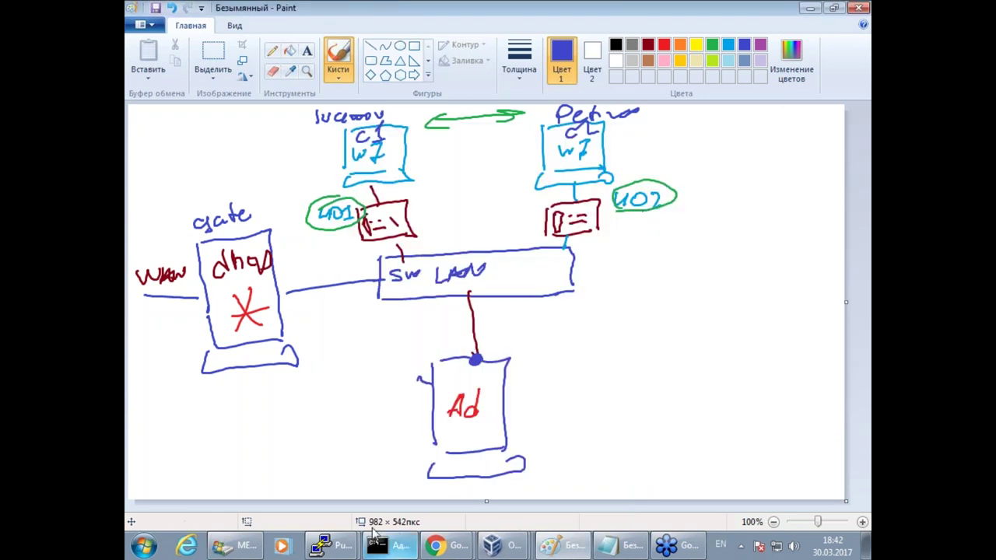
pyautogui.click(327, 547)
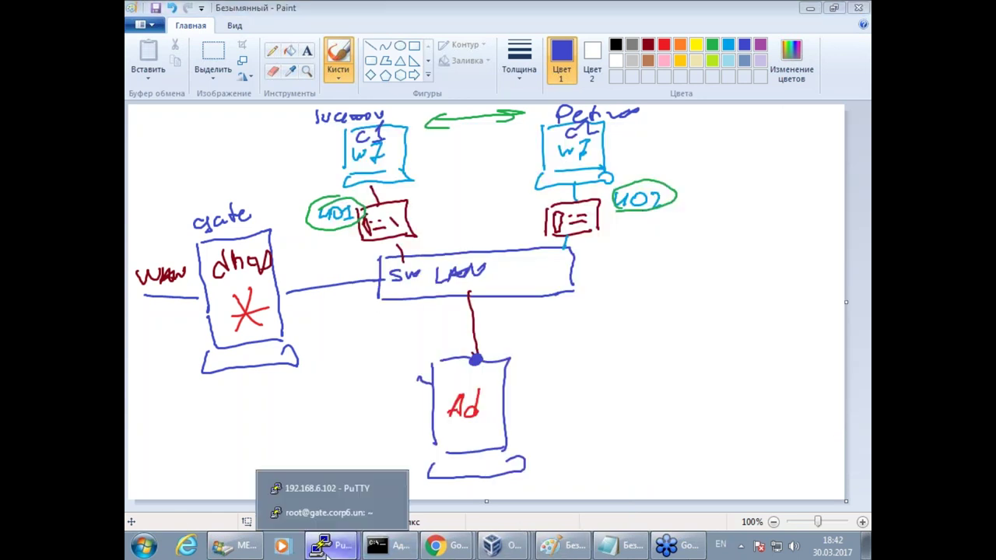
pyautogui.click(327, 487)
# Rearrange the PuTTY and VirtualBox Manager windows and point out the phonen host name.
pyautogui.moveTo(491, 39); pyautogui.dragTo(522, 56)
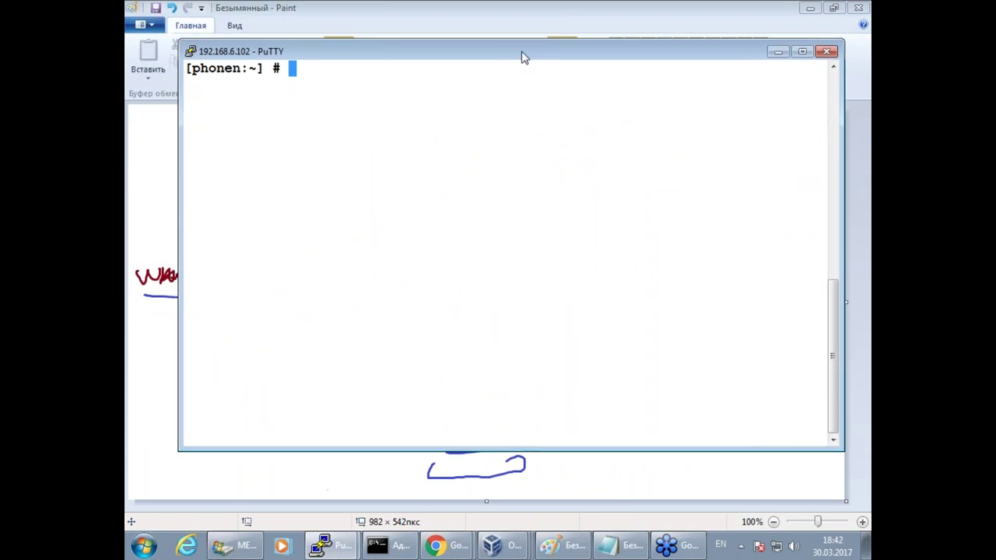
pyautogui.click(501, 550)
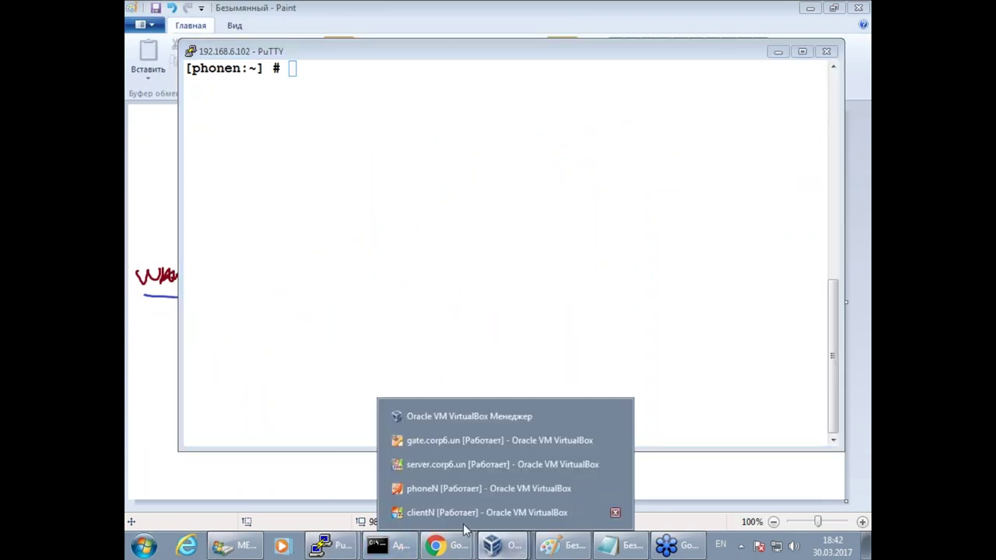
pyautogui.click(457, 420)
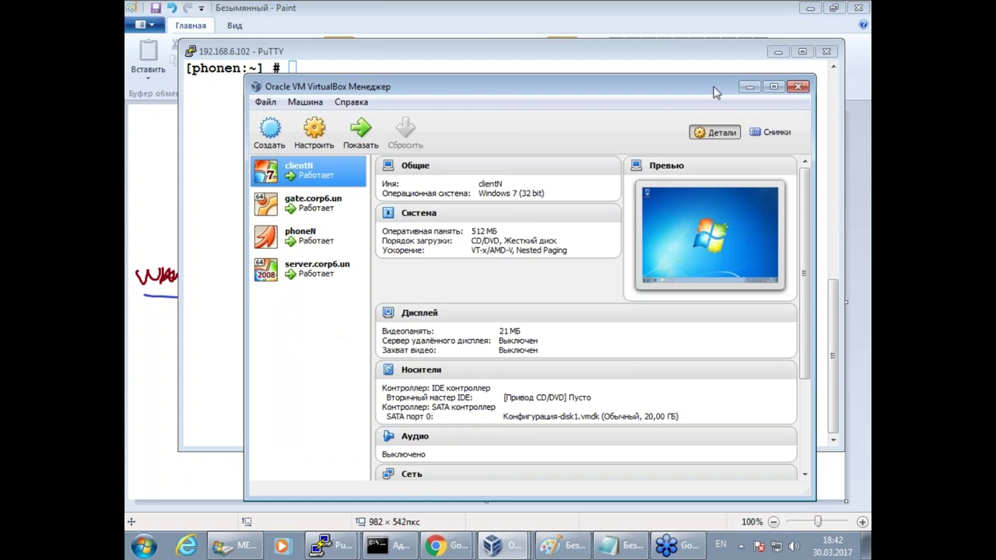
pyautogui.moveTo(711, 87); pyautogui.dragTo(700, 92)
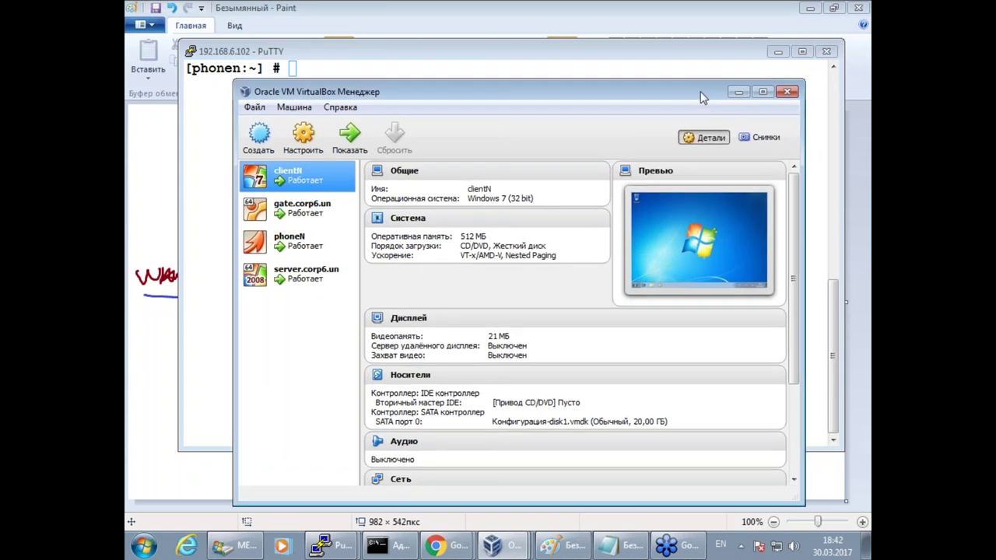
pyautogui.click(740, 93)
pyautogui.moveTo(185, 68); pyautogui.dragTo(241, 69)
pyautogui.click(391, 202)
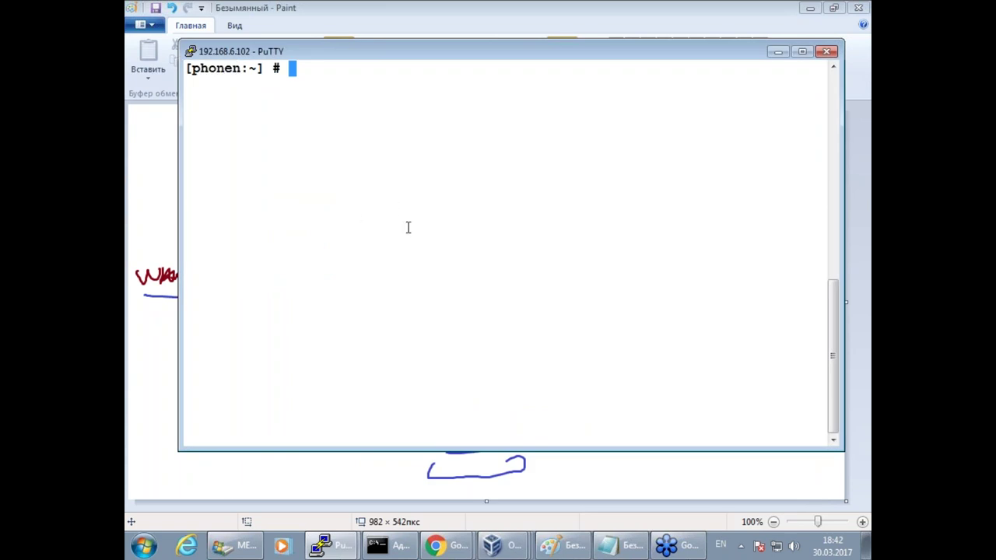
pyautogui.moveTo(237, 68); pyautogui.dragTo(241, 68)
pyautogui.click(558, 304)
# Play bird_1.au on phonen by running cp bird_1.au /dev/dsp0.0.
pyautogui.press('Return')
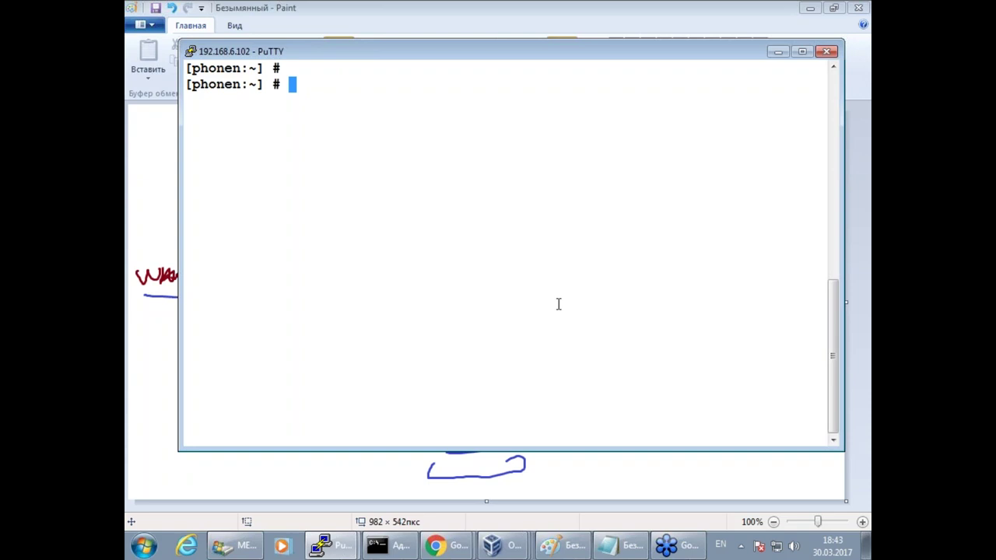
pyautogui.write('cp bird_1.au /dev/dsp0.0')
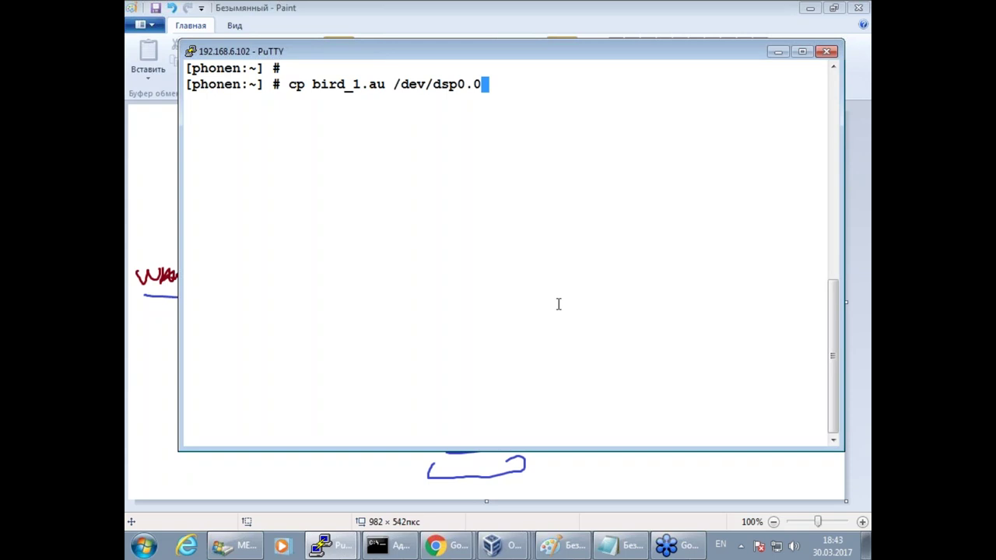
pyautogui.press('Return')
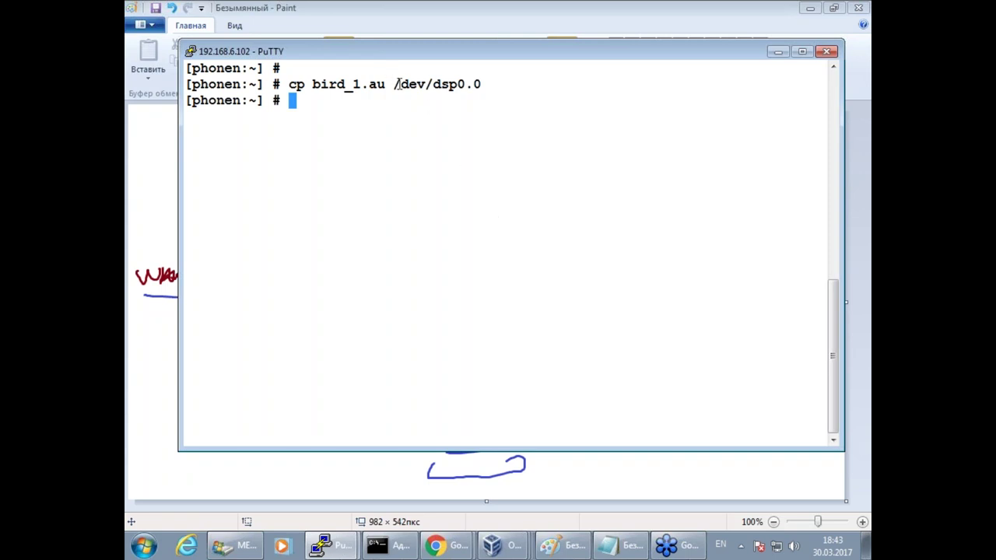
pyautogui.moveTo(395, 84); pyautogui.dragTo(498, 85)
pyautogui.click(457, 245)
# Run pkg install asterisk13 on phonen, confirming the pkg 1.9.4_1 upgrade and the package install.
pyautogui.press('Return')
pyautogui.write('apt')
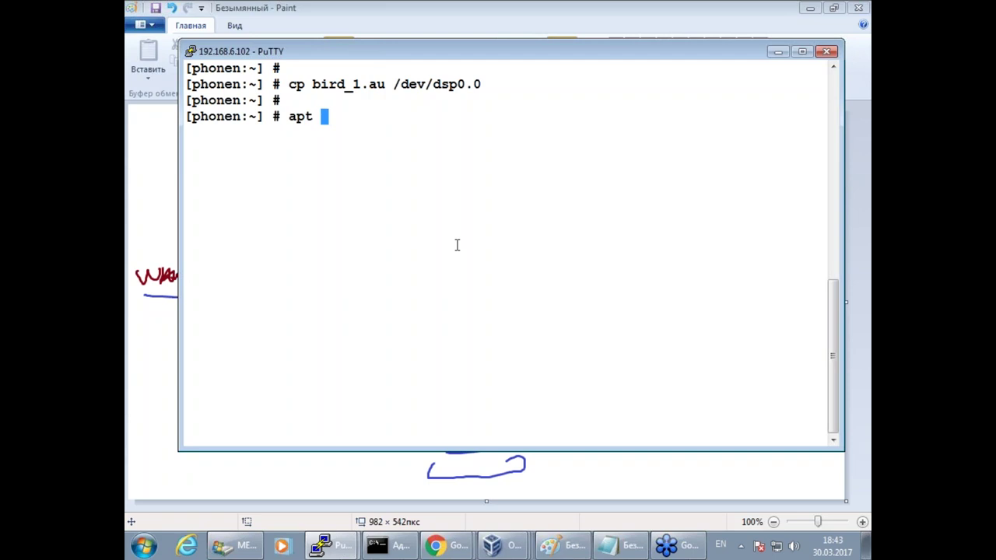
pyautogui.press('BackSpace')
pyautogui.press('BackSpace')
pyautogui.press('BackSpace')
pyautogui.press('BackSpace')
pyautogui.write('pkg insta')
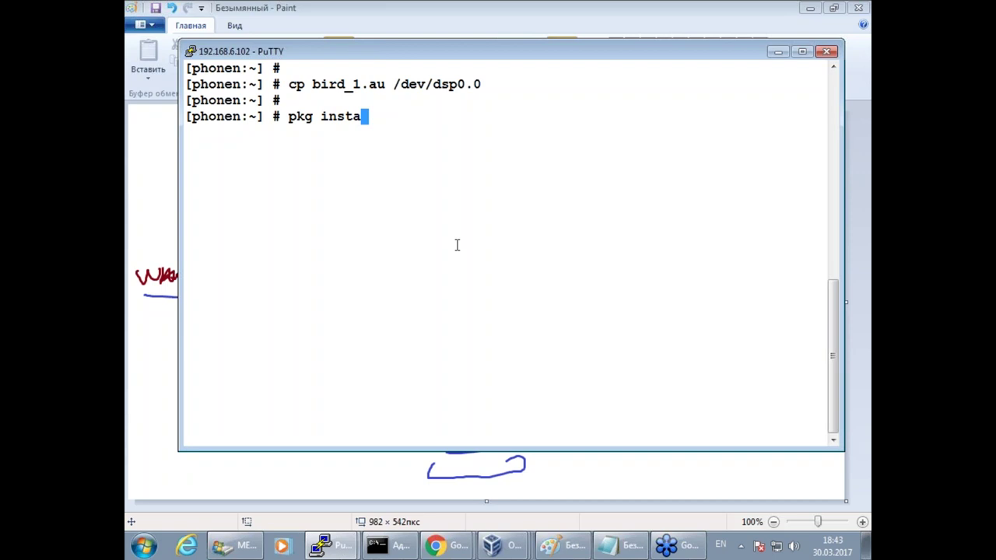
pyautogui.write('ll asterisk1')
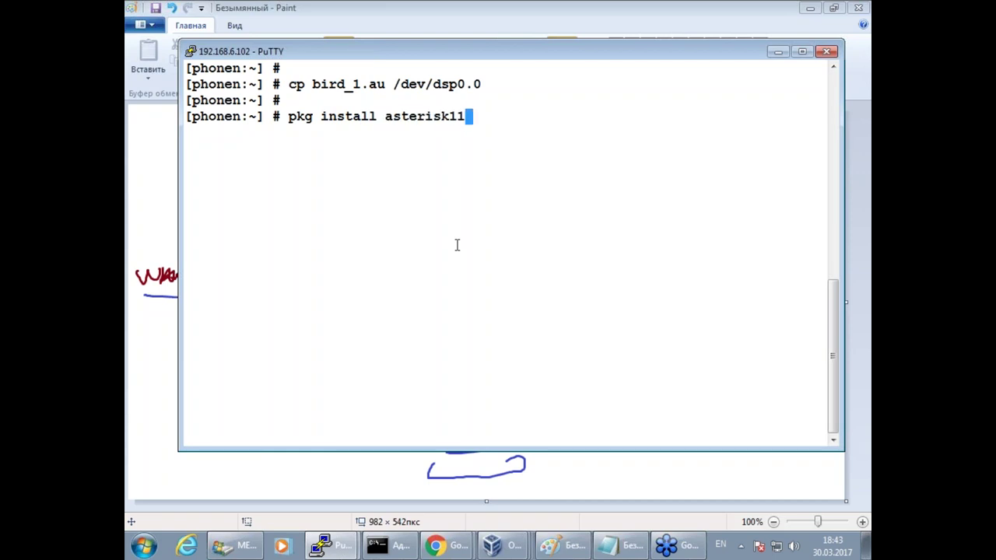
pyautogui.write('3')
pyautogui.press('Return')
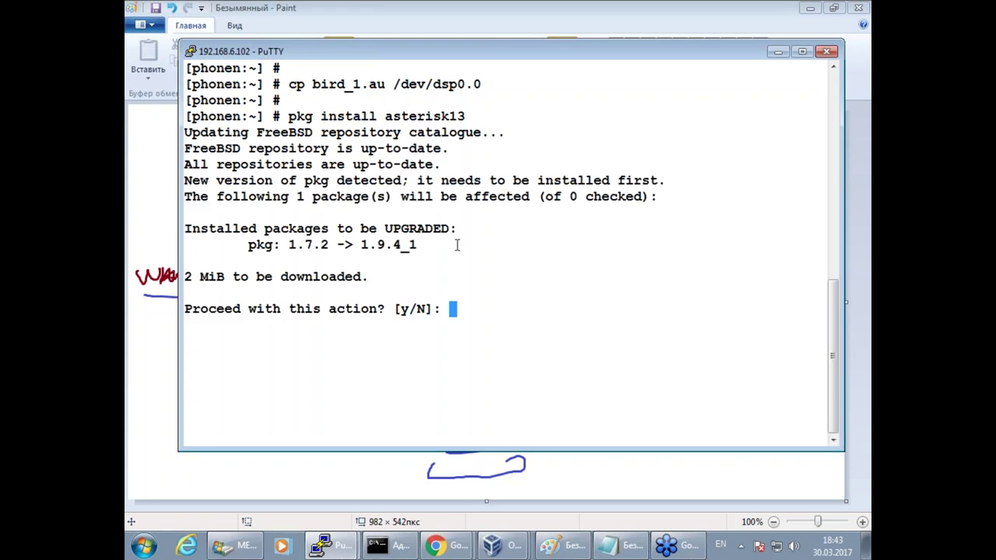
pyautogui.write('y')
pyautogui.press('Return')
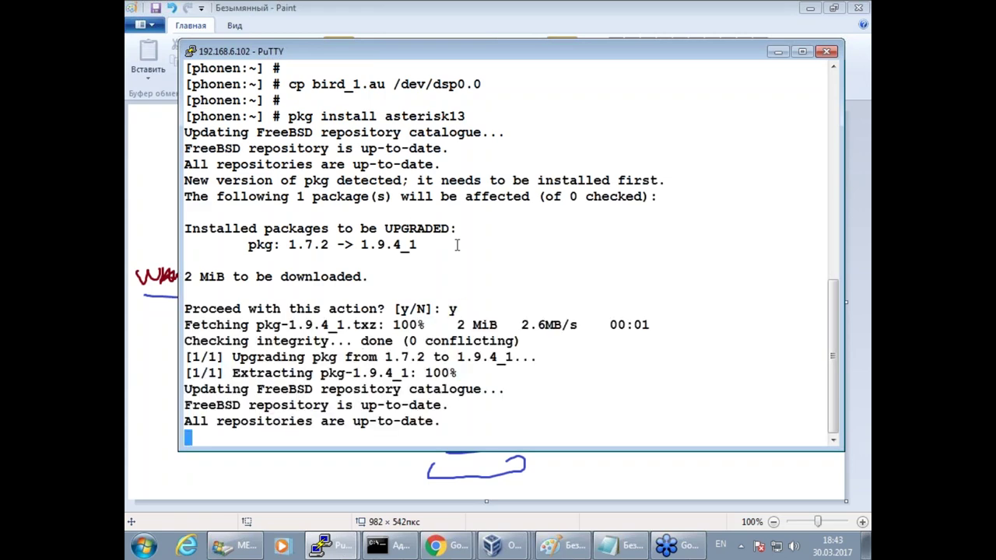
pyautogui.write('y')
pyautogui.press('Return')
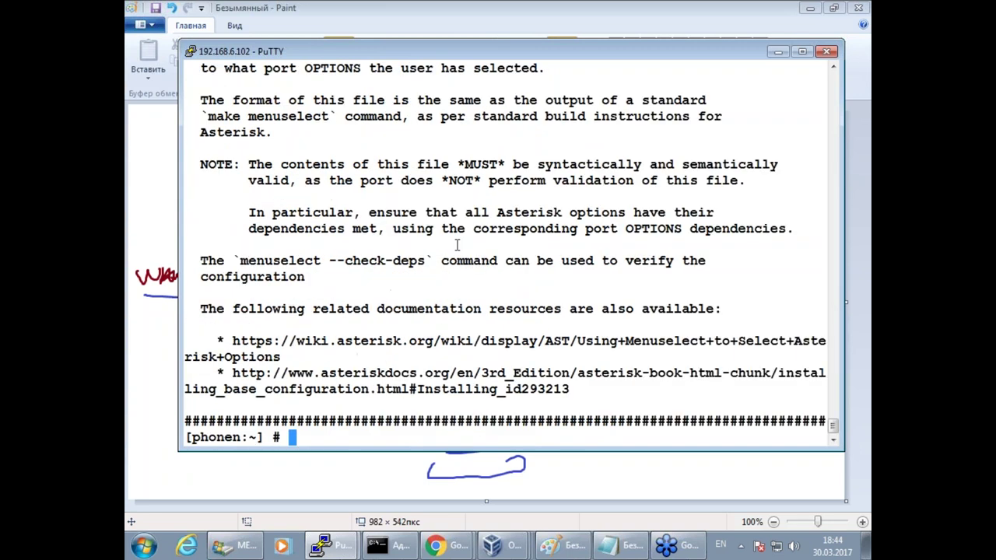
pyautogui.press('Return')
pyautogui.press('Return')
pyautogui.press('Return')
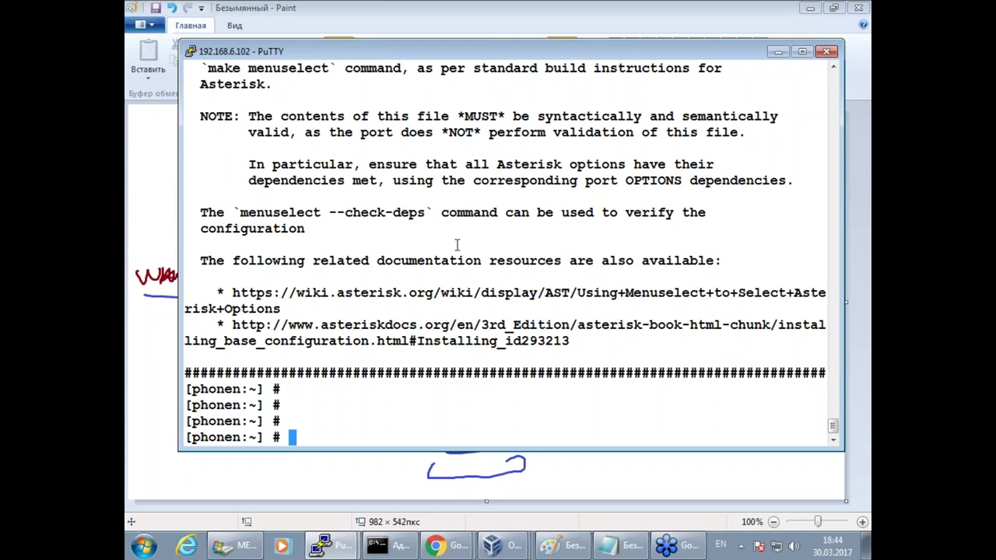
# List services with service -l and query service asterisk rcvar to find asterisk_enable.
pyautogui.write('service -')
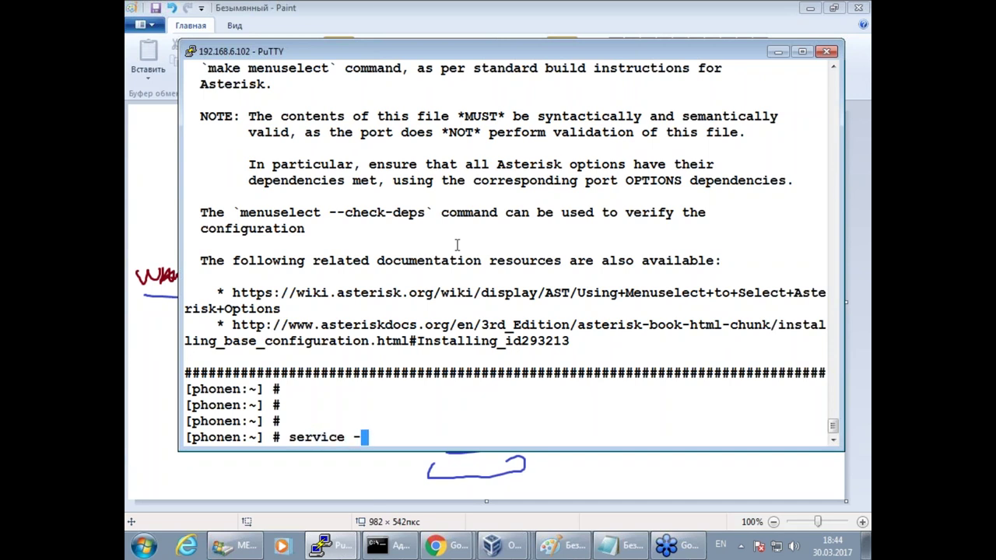
pyautogui.write('l')
pyautogui.press('Return')
pyautogui.press('Up')
pyautogui.press('BackSpace')
pyautogui.press('BackSpace')
pyautogui.doubleClick(218, 341)
pyautogui.rightClick(341, 334)
pyautogui.write('r')
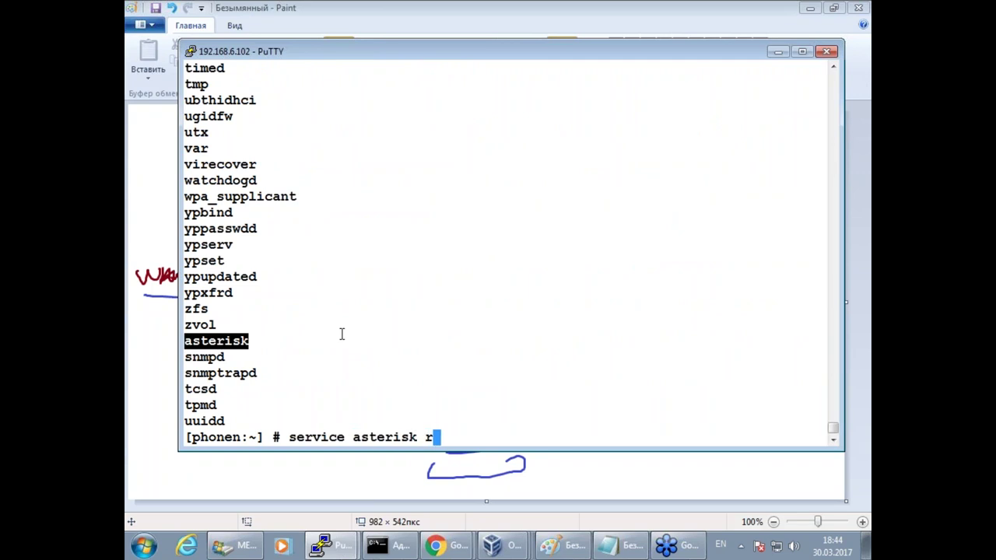
pyautogui.write('cvar')
pyautogui.press('Return')
pyautogui.click(277, 389)
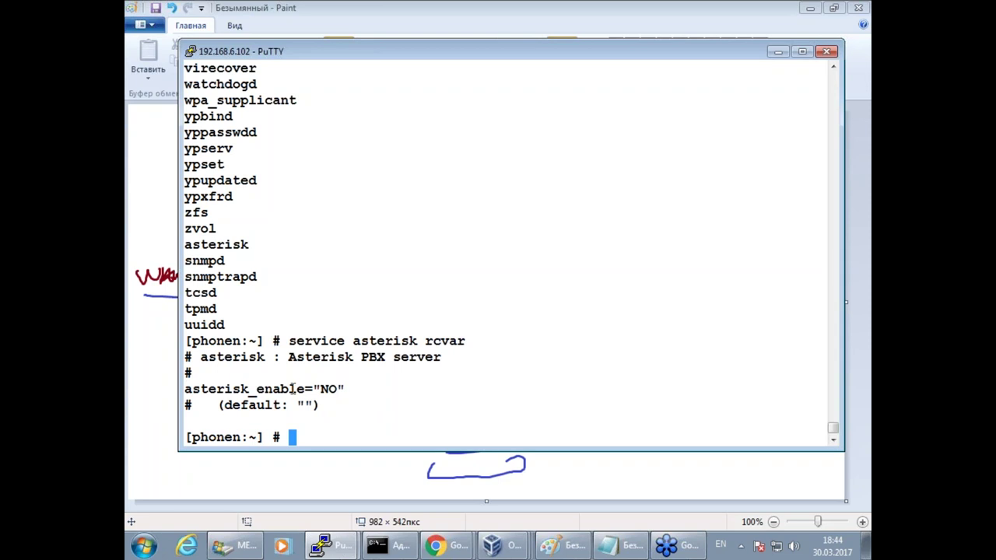
pyautogui.doubleClick(308, 389)
# Add asterisk_enable=yes to /etc/rc.conf in vim and save the file.
pyautogui.write('vim /etc')
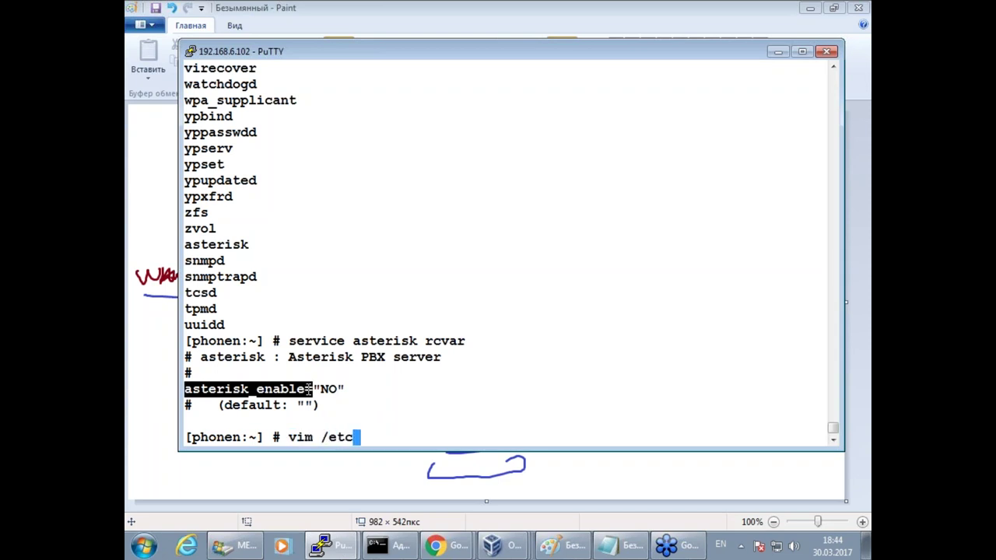
pyautogui.write('/rc.conf')
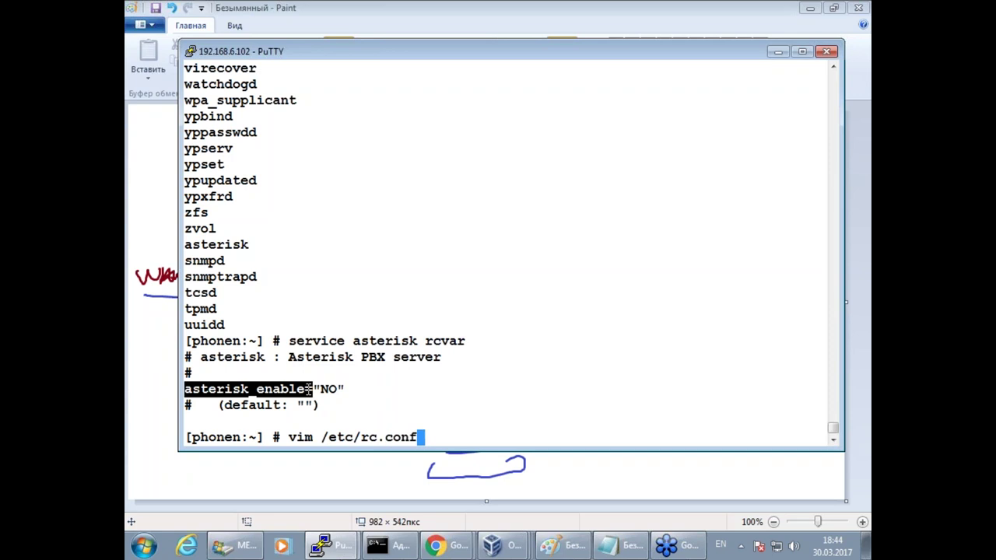
pyautogui.press('Return')
pyautogui.press('Down')
pyautogui.press('Down')
pyautogui.press('Down')
pyautogui.press('Down')
pyautogui.press('Down')
pyautogui.press('Down')
pyautogui.press('Down')
pyautogui.write('i')
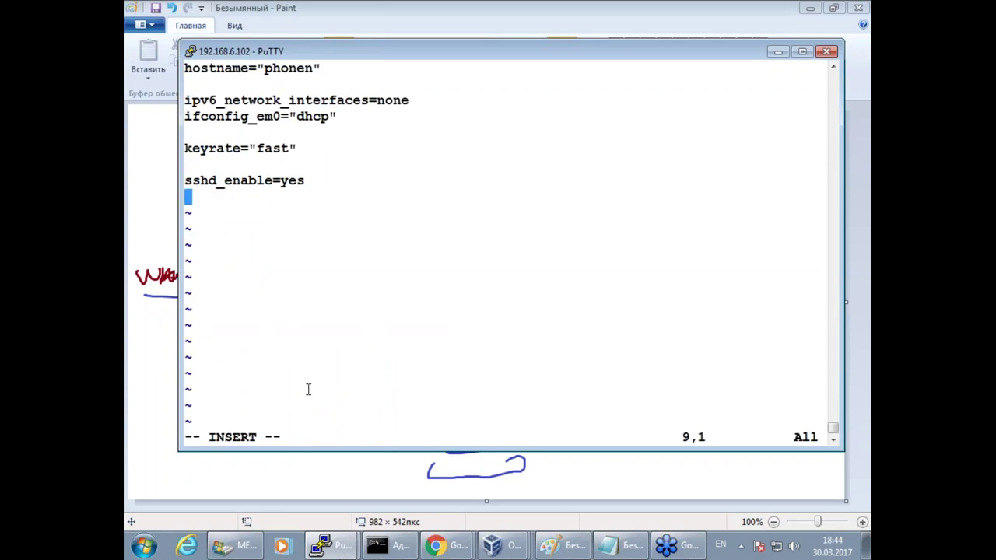
pyautogui.write('asterisk_enable=')
pyautogui.write('es')
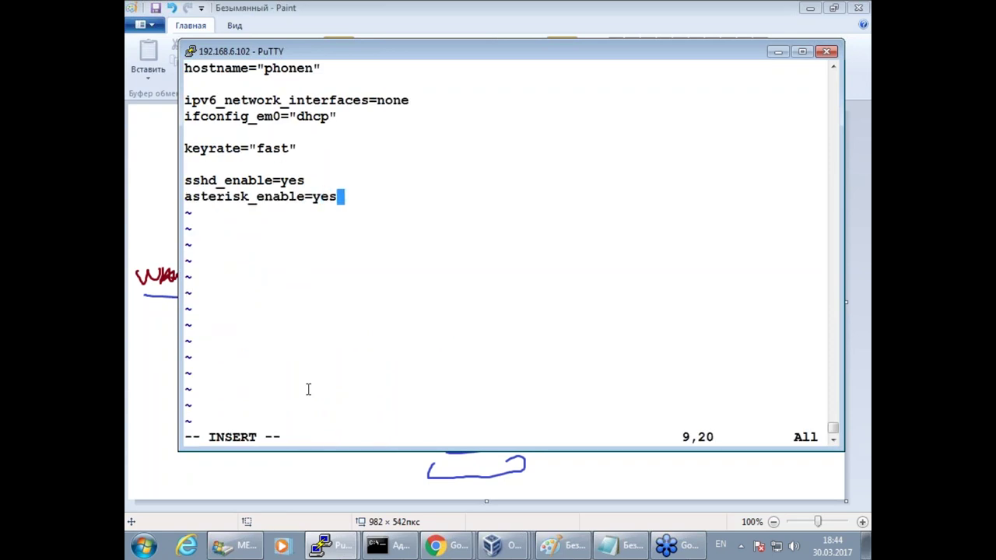
pyautogui.press('Escape')
pyautogui.write(':wq')
pyautogui.press('Return')
pyautogui.press('Return')
pyautogui.press('Return')
pyautogui.press('Up')
pyautogui.press('Up')
pyautogui.press('BackSpace')
pyautogui.press('BackSpace')
pyautogui.press('BackSpace')
pyautogui.press('BackSpace')
pyautogui.press('BackSpace')
# Start the Asterisk service and open /usr/local/etc/asterisk/extensions.conf in vim.
pyautogui.write('start')
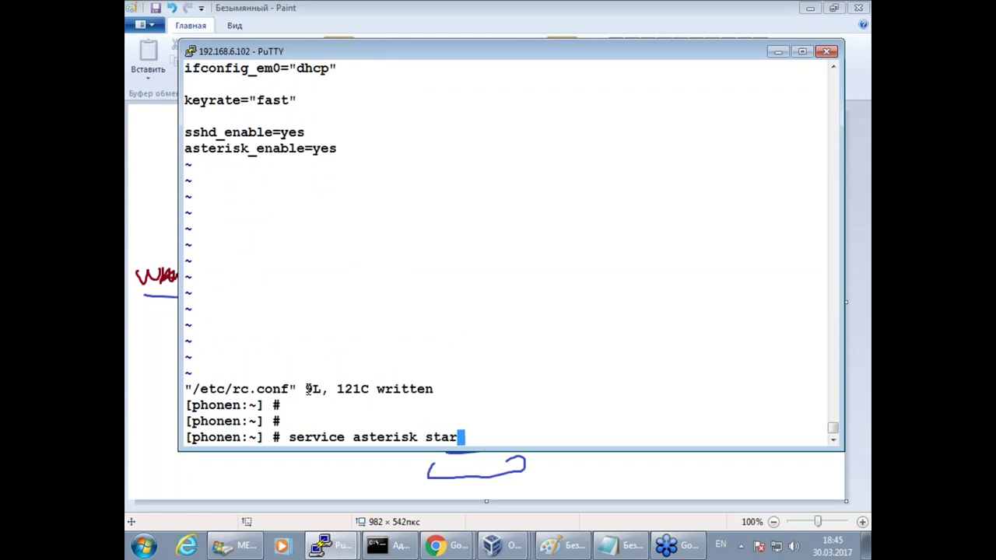
pyautogui.press('Return')
pyautogui.press('Return')
pyautogui.press('Return')
pyautogui.press('Return')
pyautogui.write('vim ')
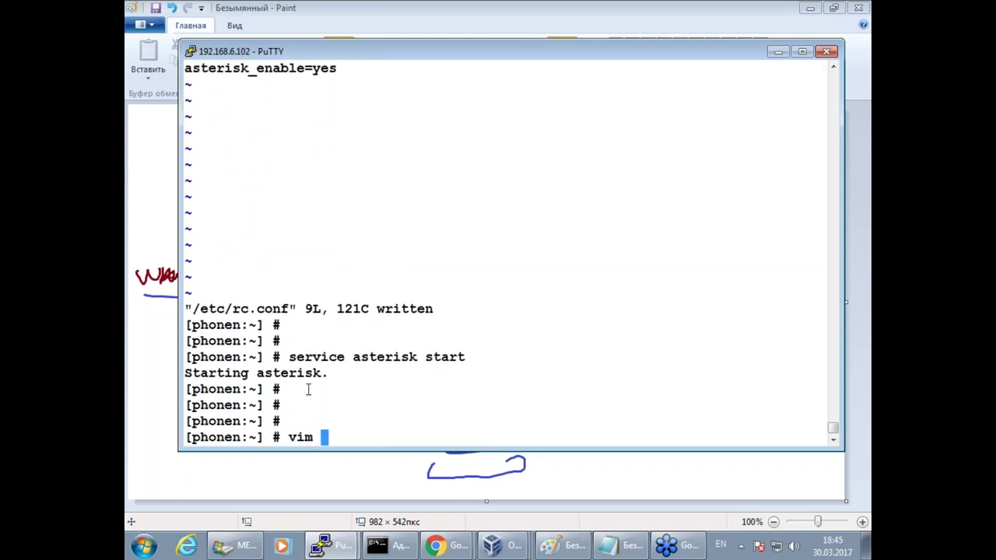
pyautogui.write('/etc/as')
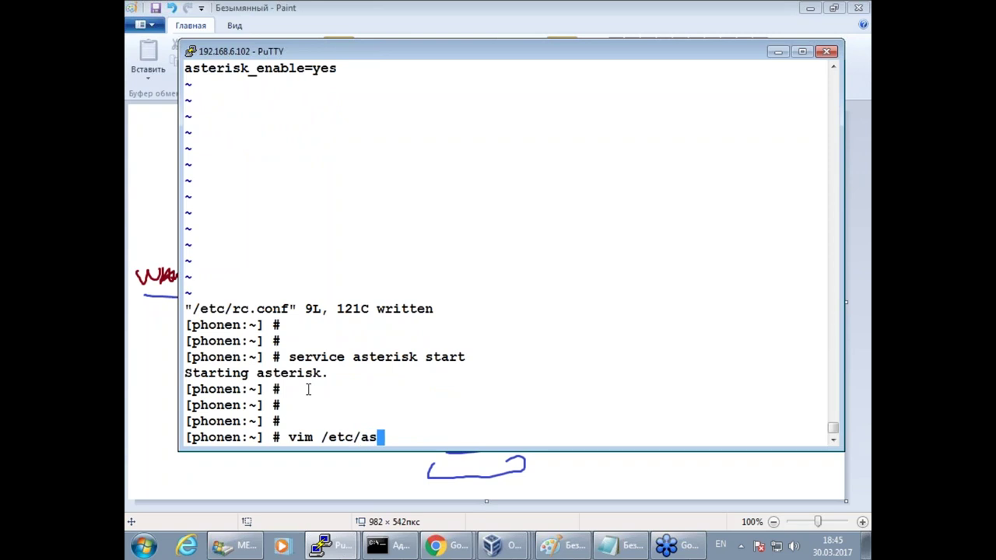
pyautogui.write('t')
pyautogui.press('BackSpace')
pyautogui.press('BackSpace')
pyautogui.press('BackSpace')
pyautogui.press('BackSpace')
pyautogui.press('BackSpace')
pyautogui.press('BackSpace')
pyautogui.press('BackSpace')
pyautogui.write('usr/local/')
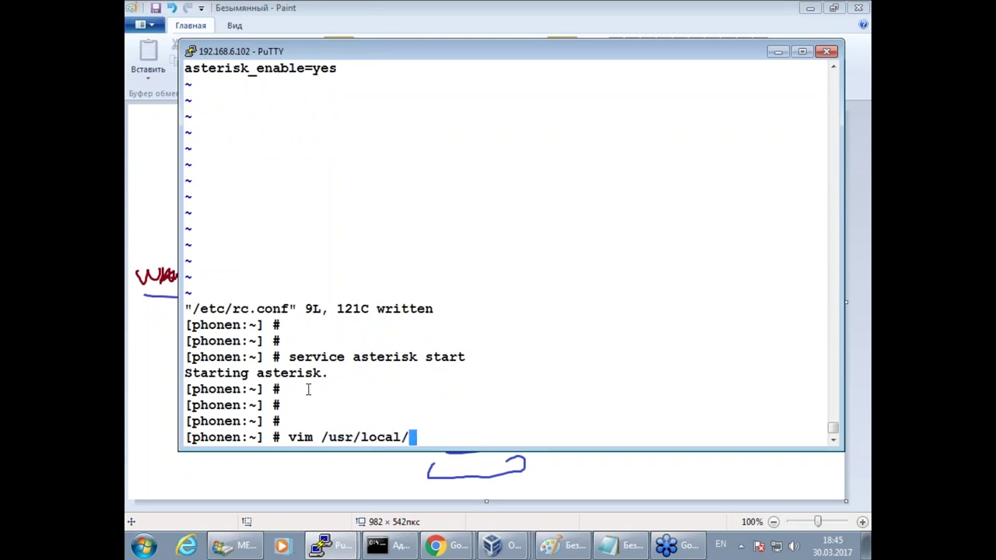
pyautogui.write('etc/as')
pyautogui.press('Tab')
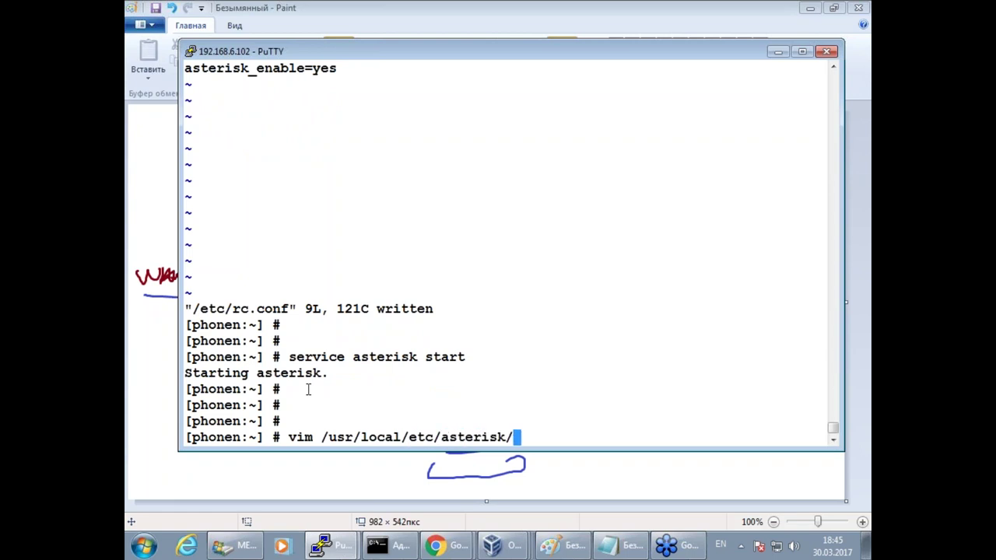
pyautogui.write('extensions.')
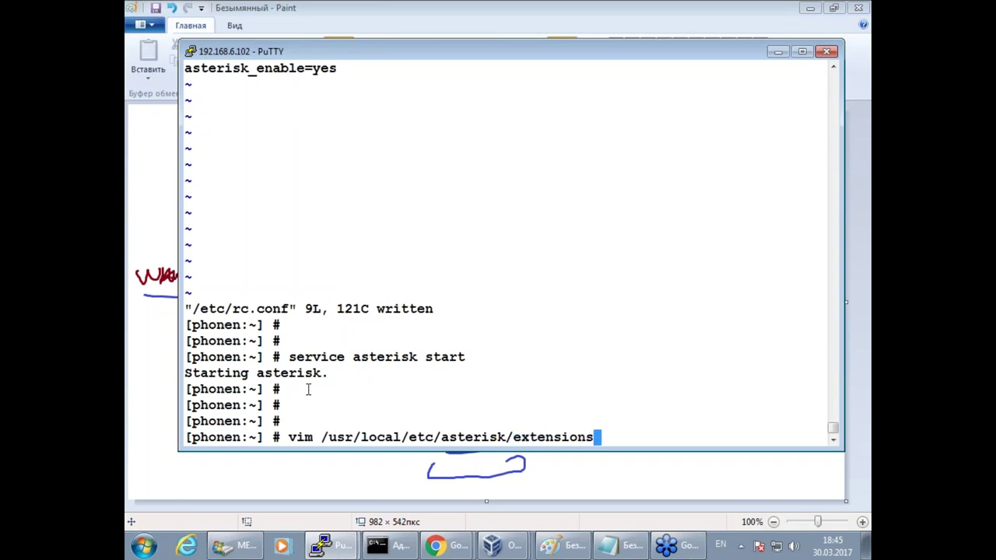
pyautogui.press('Tab')
pyautogui.write('c')
pyautogui.press('Tab')
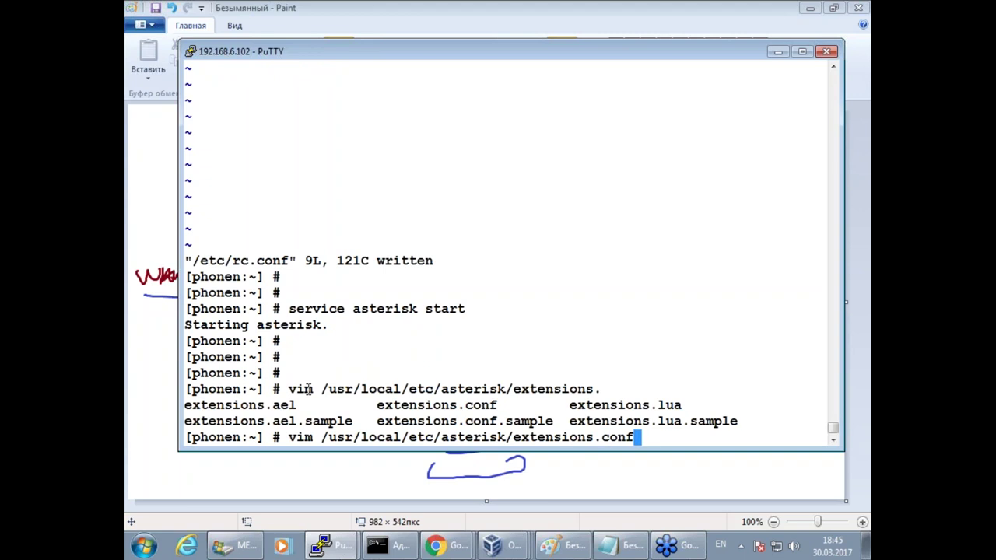
pyautogui.press('Return')
# Delete every line of extensions.conf with the :%d command.
pyautogui.hotkey('shift', ';')
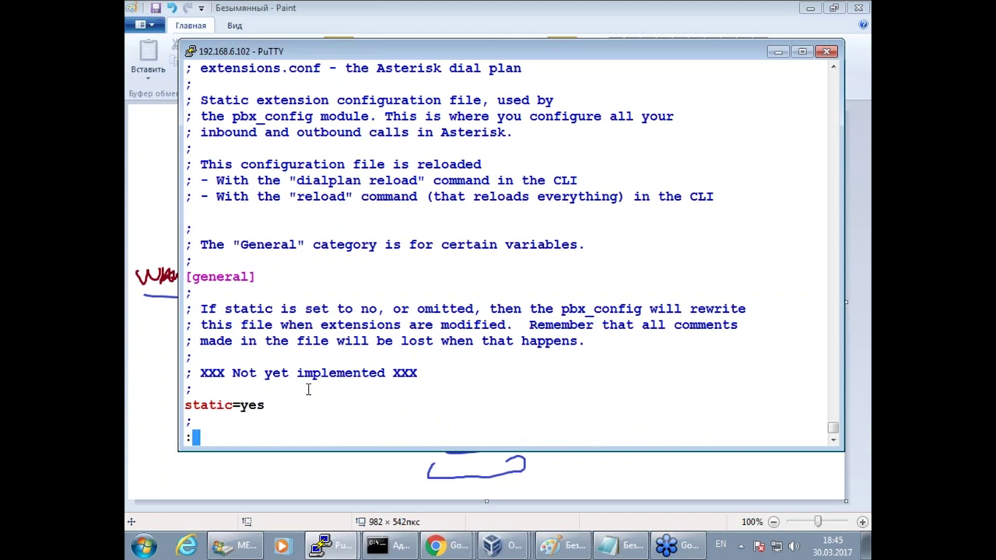
pyautogui.write('%d')
pyautogui.press('Return')
pyautogui.moveTo(448, 52); pyautogui.dragTo(518, 71)
pyautogui.click(436, 546)
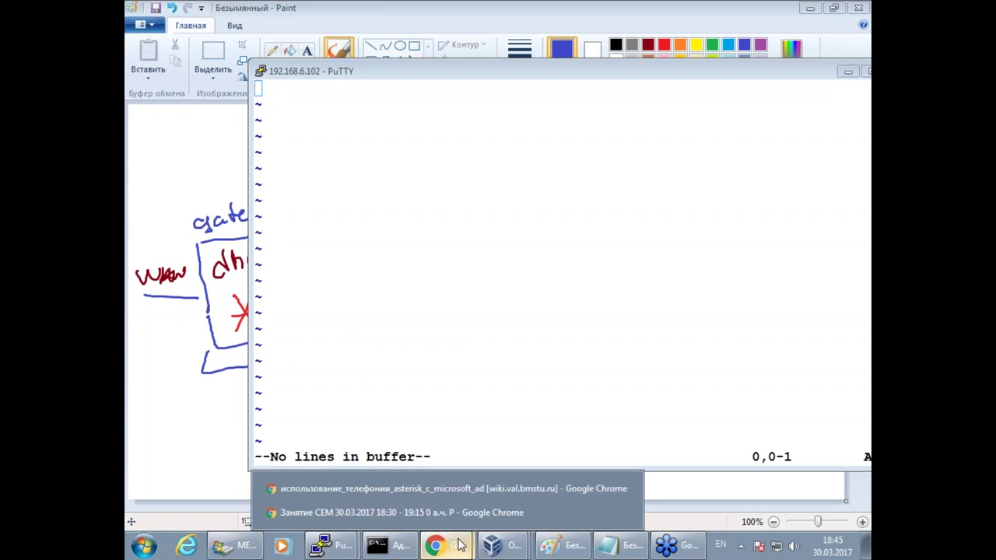
# On the Asterisk with AD wiki page, highlight the FreeBSD setup, hostname and sound-card lines.
pyautogui.click(431, 488)
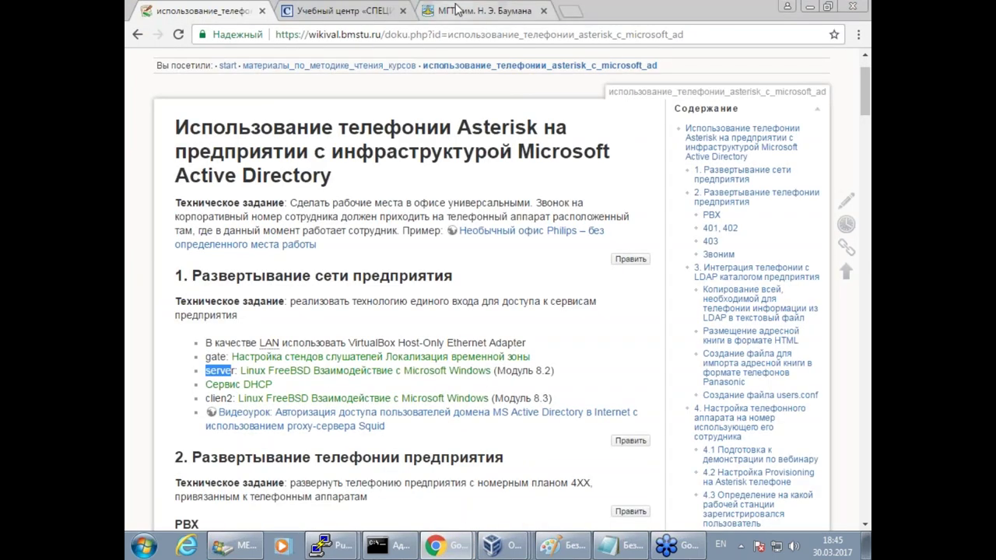
pyautogui.scroll(-4, 563, 456)
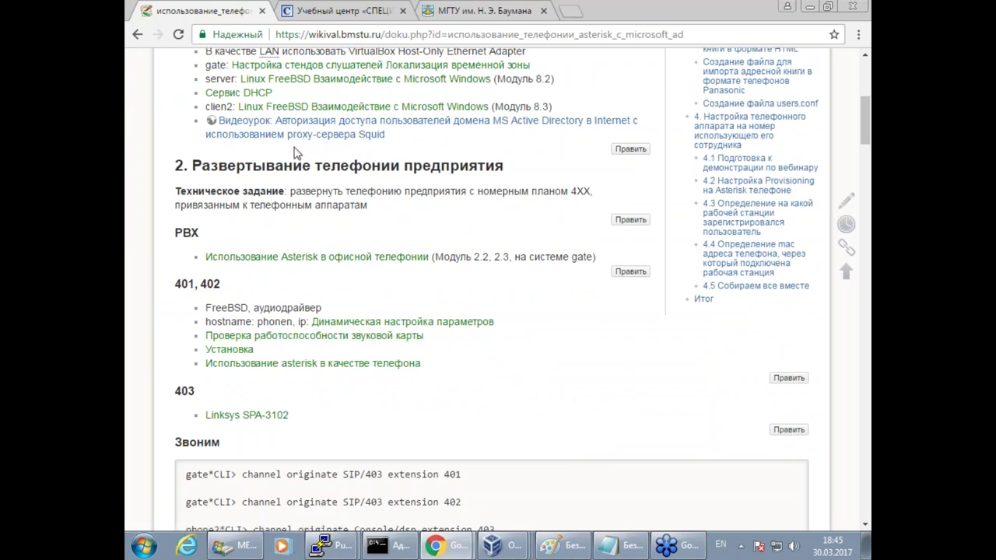
pyautogui.moveTo(304, 307); pyautogui.dragTo(512, 324)
pyautogui.click(492, 408)
pyautogui.moveTo(453, 342); pyautogui.dragTo(236, 336)
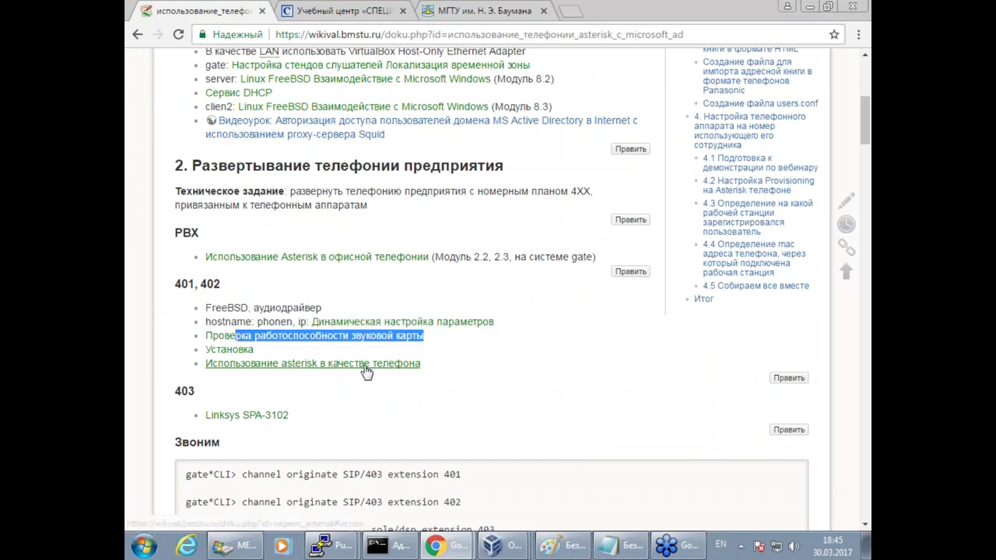
# Open 'Использование asterisk в качестве телефона' in a new tab and select its [default] example.
pyautogui.rightClick(325, 363)
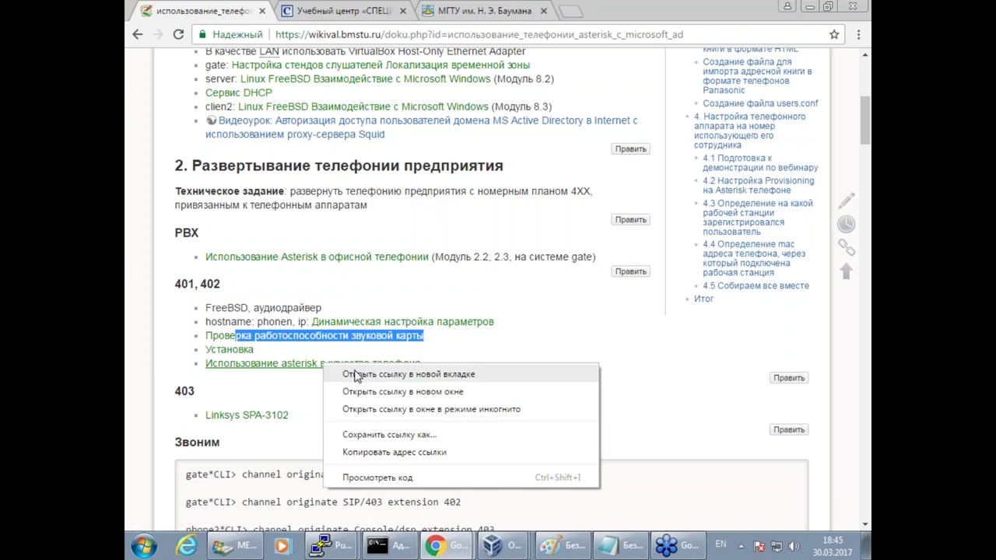
pyautogui.click(357, 374)
pyautogui.click(324, 11)
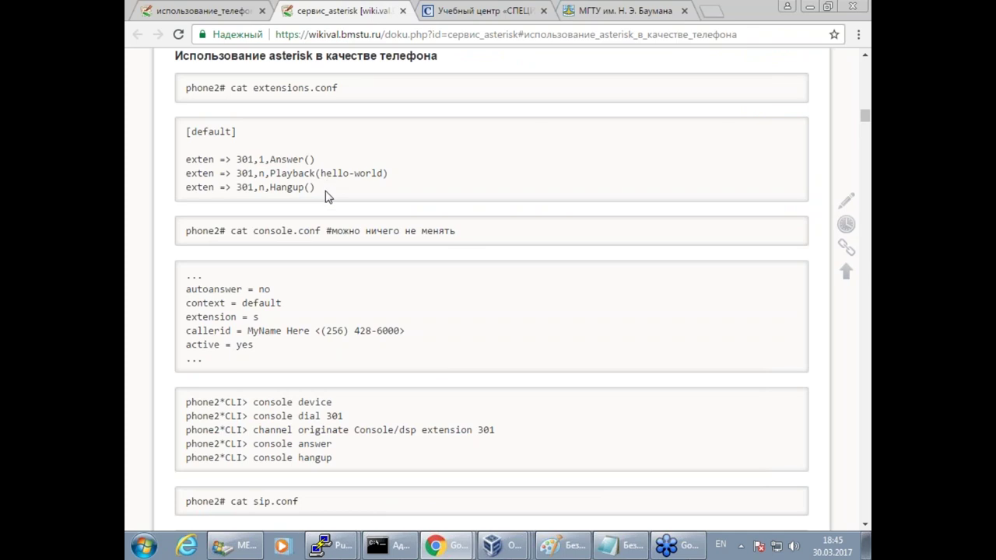
pyautogui.tripleClick(231, 181)
pyautogui.press('super+c')
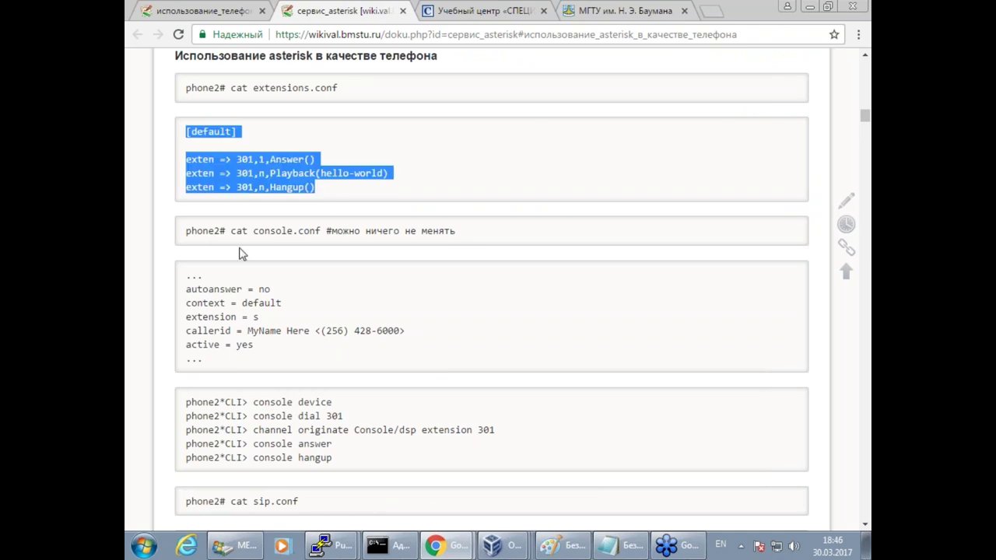
pyautogui.click(330, 545)
pyautogui.click(347, 488)
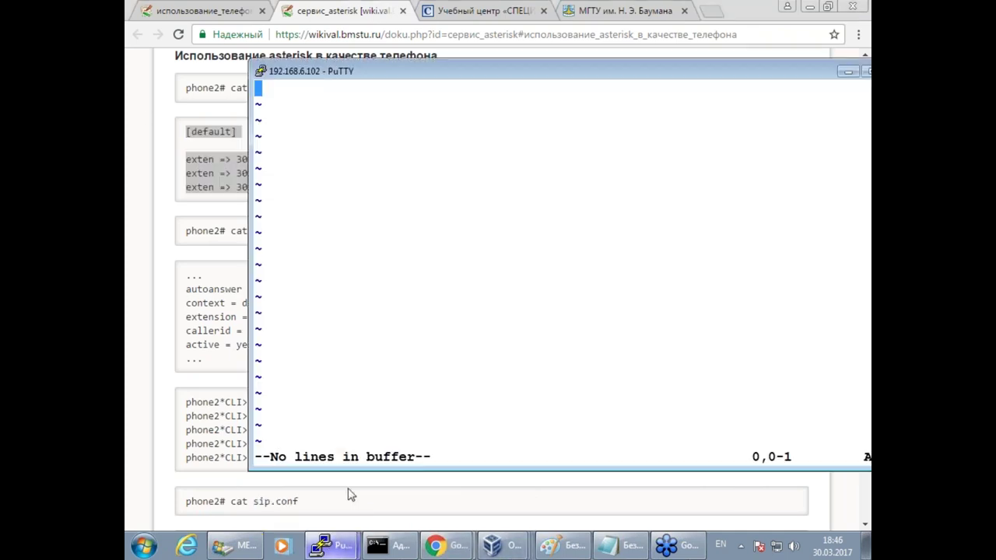
# Paste the [default] context for extension 301 (Answer, Playback(hello-world), Hangup) into extensions.conf and save.
pyautogui.press('i')
pyautogui.rightClick(472, 248)
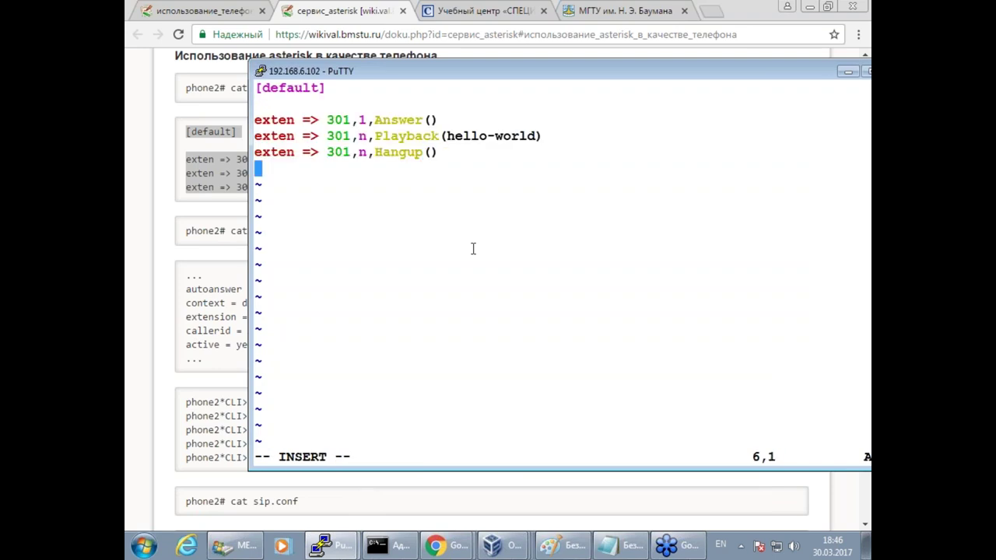
pyautogui.press('Escape')
pyautogui.write(':')
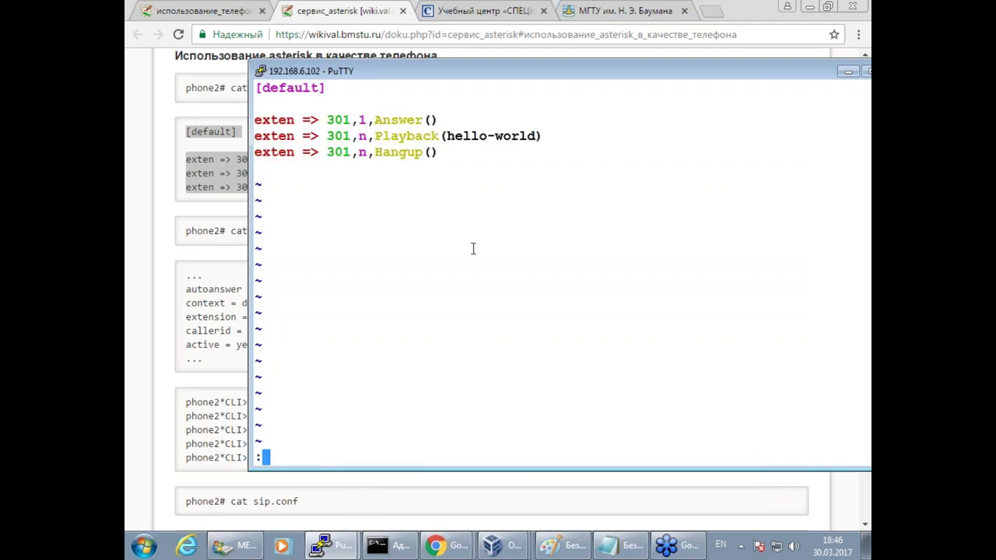
pyautogui.write('wq')
pyautogui.press('Return')
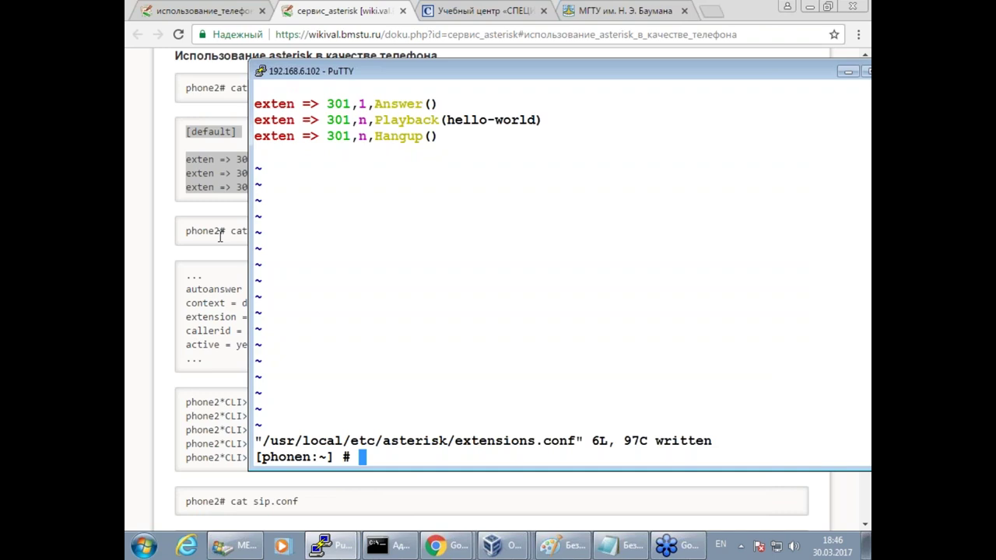
# Annotate Console/dsp, channel originate and 301 in the wiki command with the pen, then erase the marks.
pyautogui.click(220, 237)
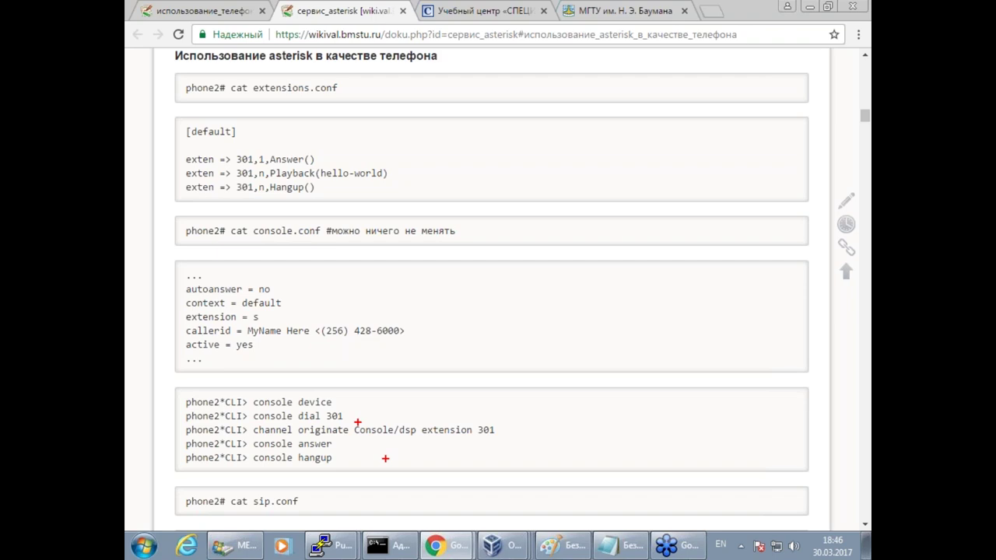
pyautogui.moveTo(354, 419)
pyautogui.mouseDown()
pyautogui.moveTo(345, 438)
pyautogui.moveTo(428, 427)
pyautogui.moveTo(401, 412)
pyautogui.moveTo(355, 416)
pyautogui.mouseUp()
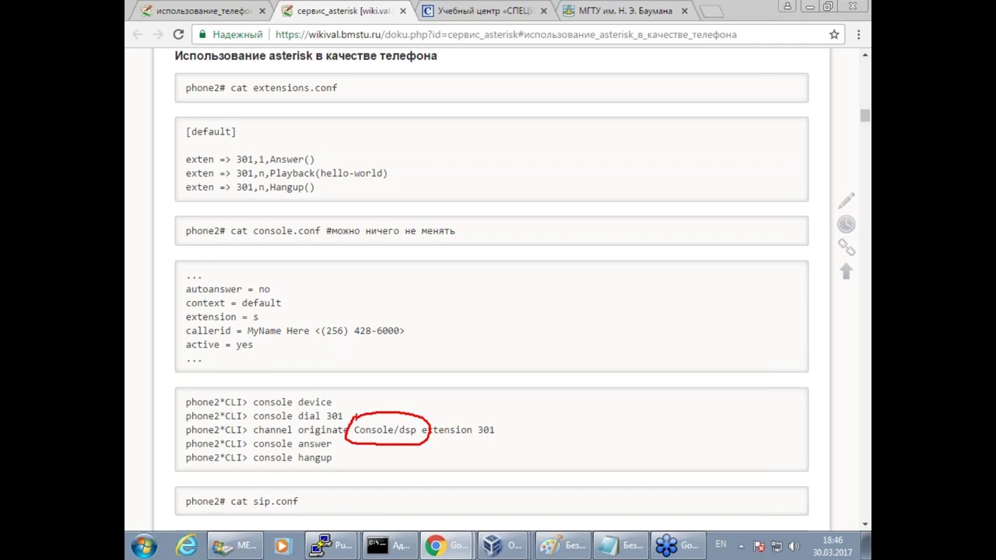
pyautogui.moveTo(395, 440); pyautogui.dragTo(419, 436)
pyautogui.press('e')
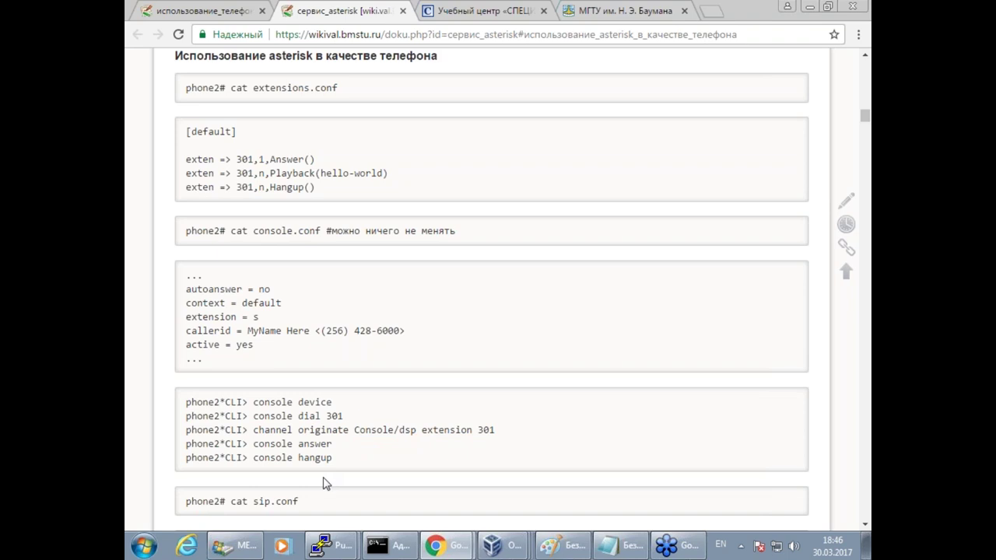
pyautogui.moveTo(252, 436); pyautogui.dragTo(343, 438)
pyautogui.moveTo(391, 471); pyautogui.dragTo(397, 438)
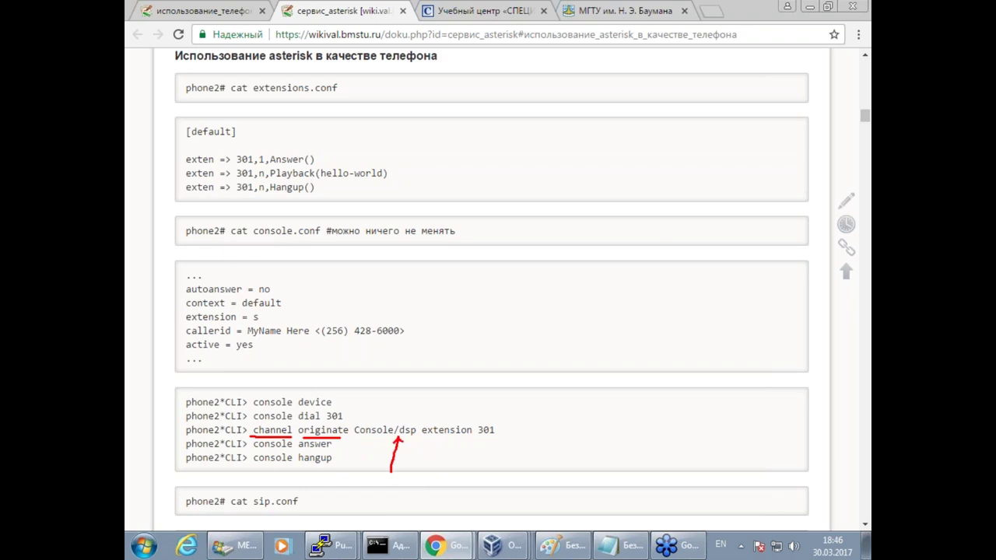
pyautogui.moveTo(477, 439); pyautogui.dragTo(509, 437)
pyautogui.hotkey('ctrl', 'z')
pyautogui.hotkey('ctrl', 'z')
pyautogui.hotkey('ctrl', 'z')
pyautogui.hotkey('ctrl', 'z')
pyautogui.hotkey('ctrl', 'z')
# Copy the 'channel originate Console/dsp extension 301' command and return to the gate terminal.
pyautogui.moveTo(253, 433); pyautogui.dragTo(540, 433)
pyautogui.press('super+c')
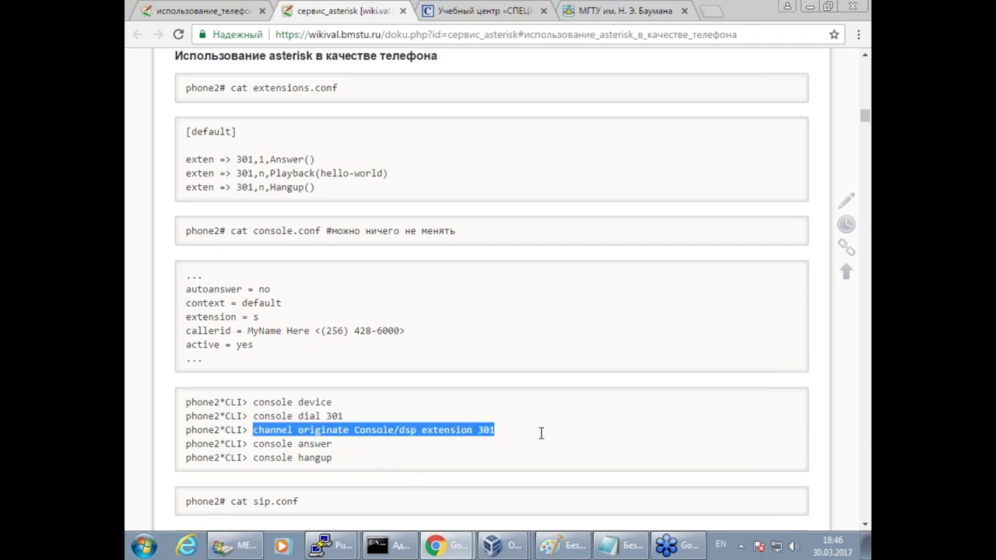
pyautogui.click(350, 549)
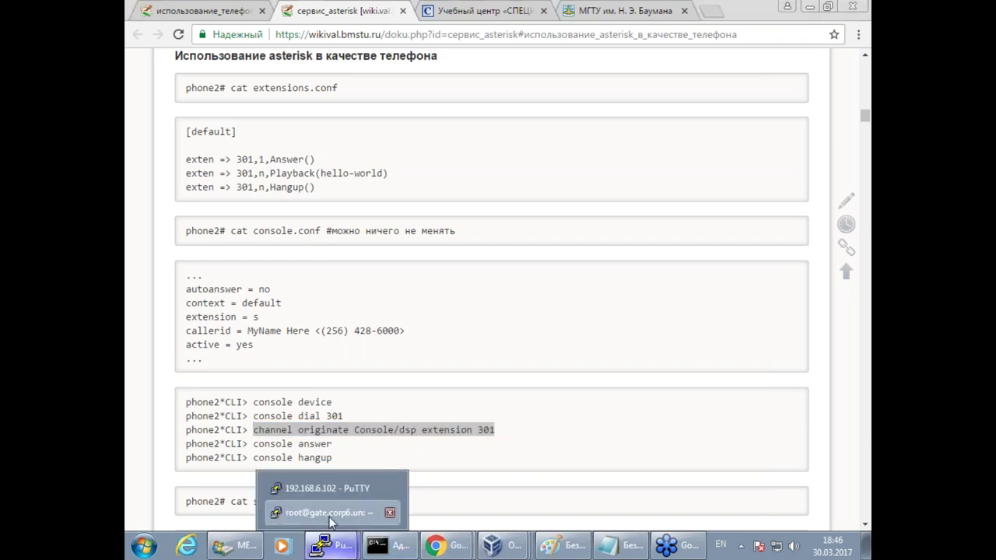
pyautogui.click(342, 513)
# On phonen, attach to the running Asterisk console with asterisk -rvvvvvvvvv.
pyautogui.click(331, 546)
pyautogui.click(335, 483)
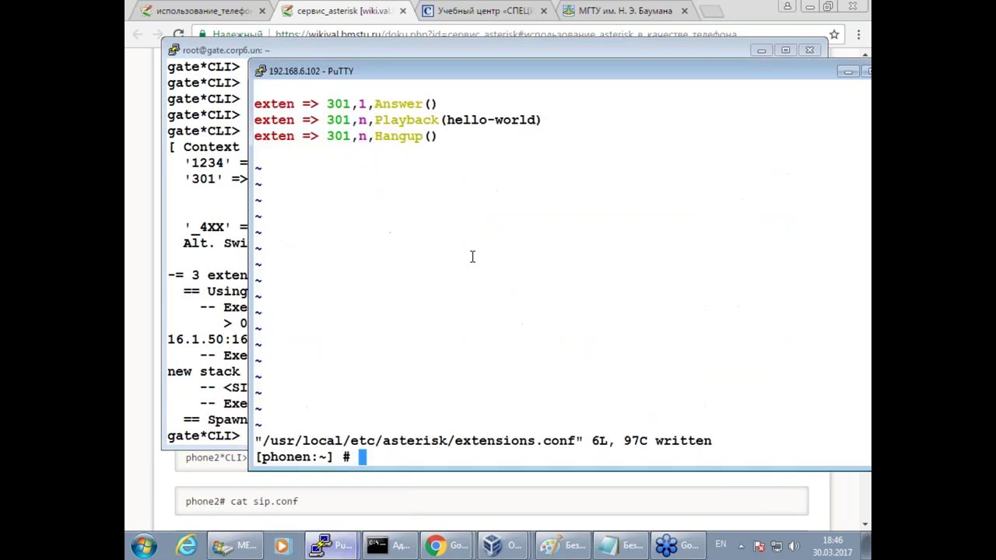
pyautogui.write('as')
pyautogui.press('Tab')
pyautogui.press('Tab')
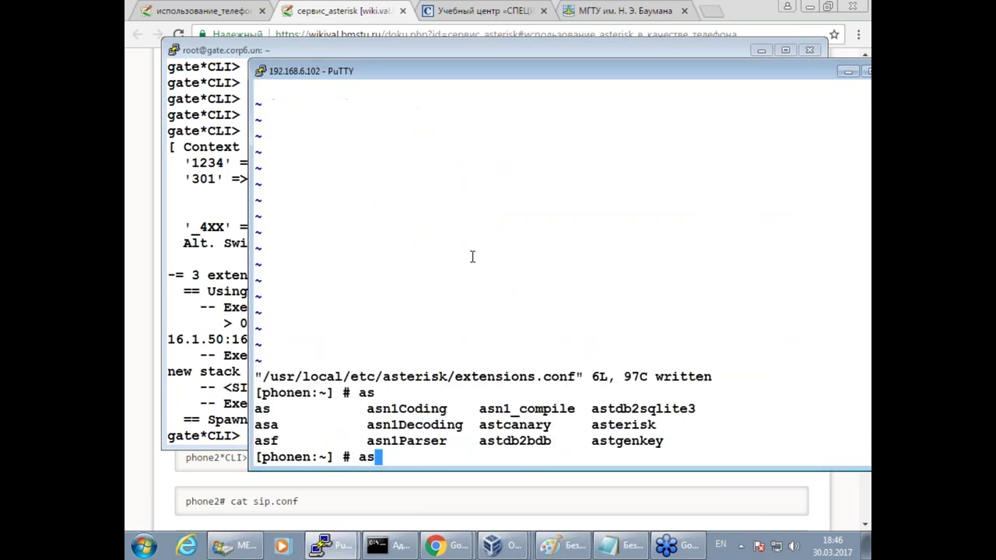
pyautogui.write('terisk -')
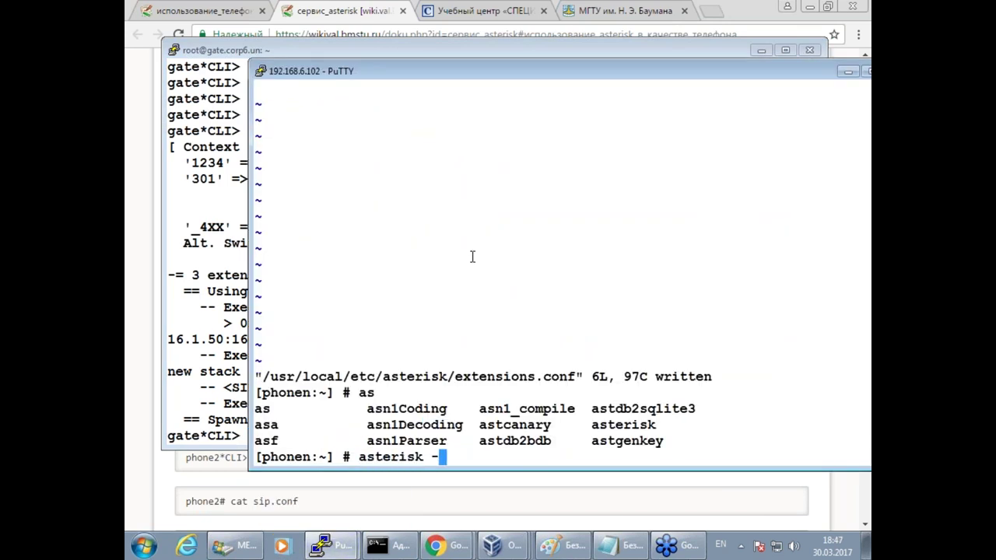
pyautogui.write('rvvvvvvvvv')
pyautogui.press('Return')
pyautogui.press('Return')
pyautogui.press('Return')
pyautogui.press('Return')
pyautogui.press('Return')
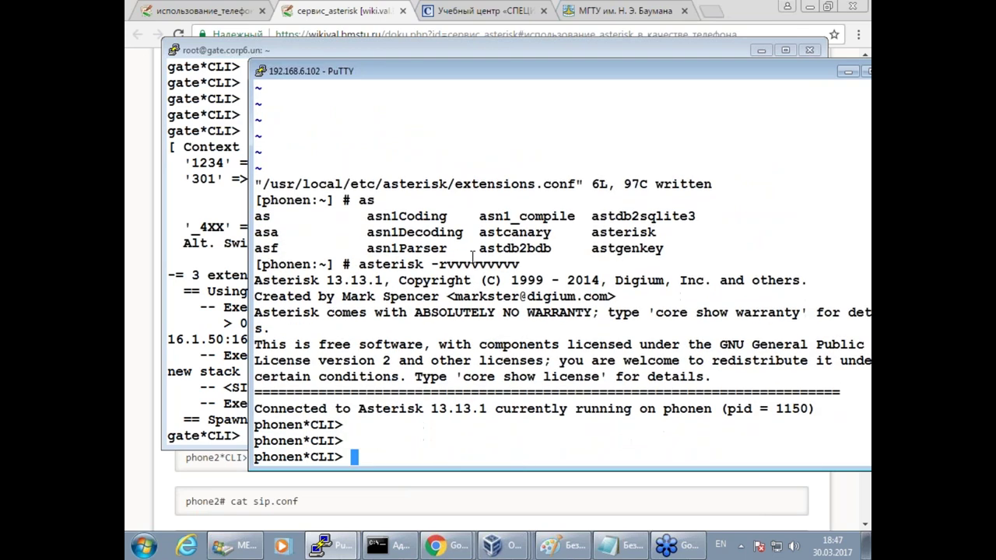
# Run core reload, then paste 'channel originate Console/dsp extension 301' at the CLI.
pyautogui.write('core reload')
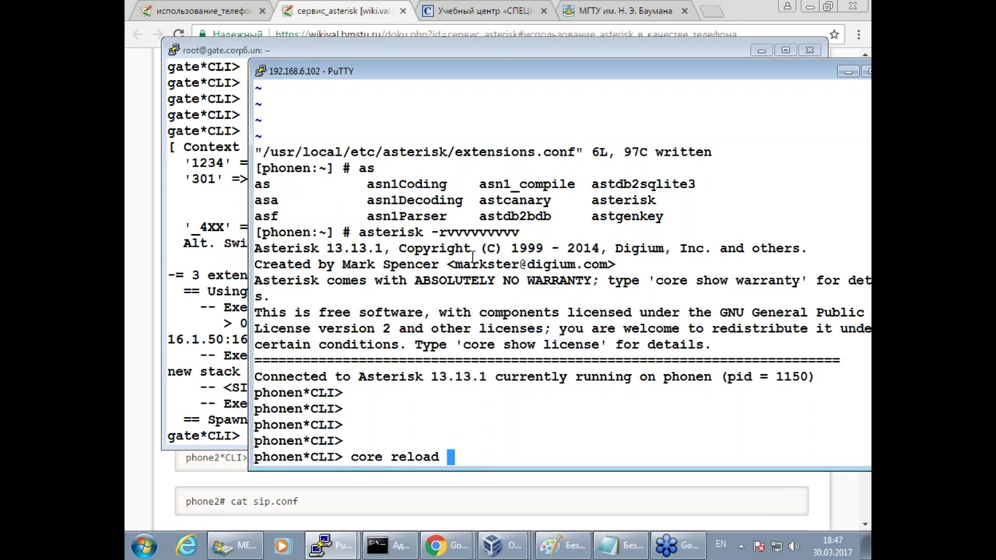
pyautogui.press('Return')
pyautogui.press('Return')
pyautogui.press('Return')
pyautogui.press('Return')
pyautogui.press('Return')
pyautogui.press('Return')
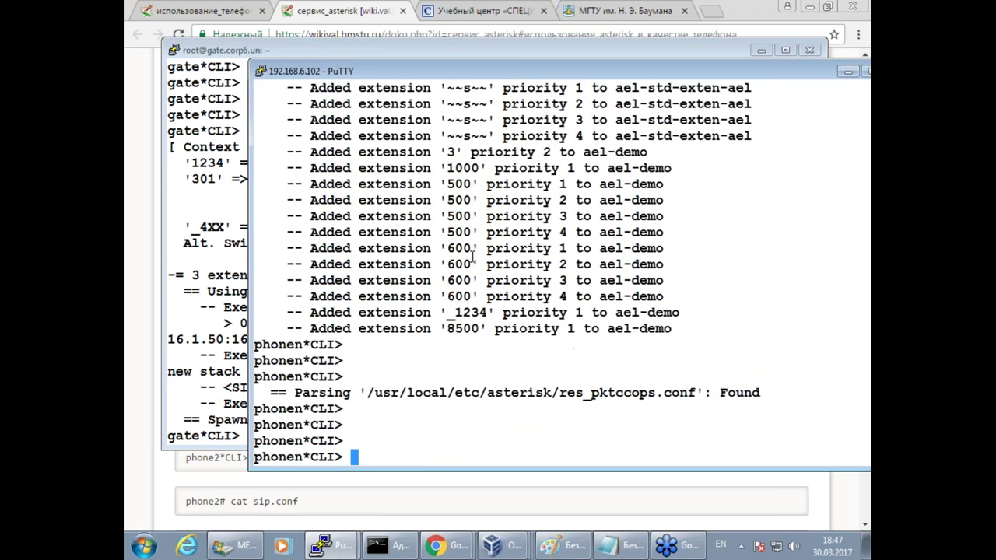
pyautogui.rightClick(539, 383)
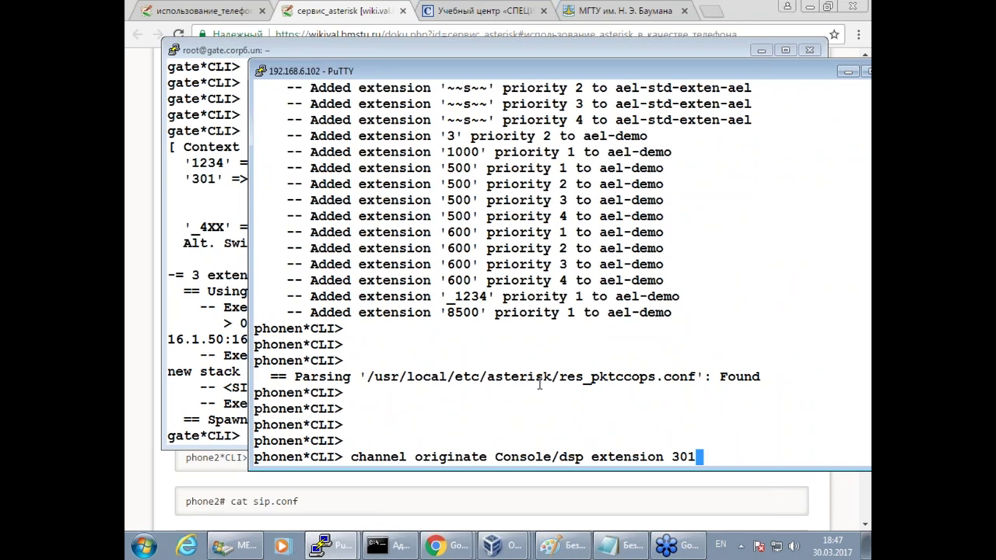
# Place the test call to 301 so hello-world plays, then exit to the shell and recall the vim command.
pyautogui.press('Return')
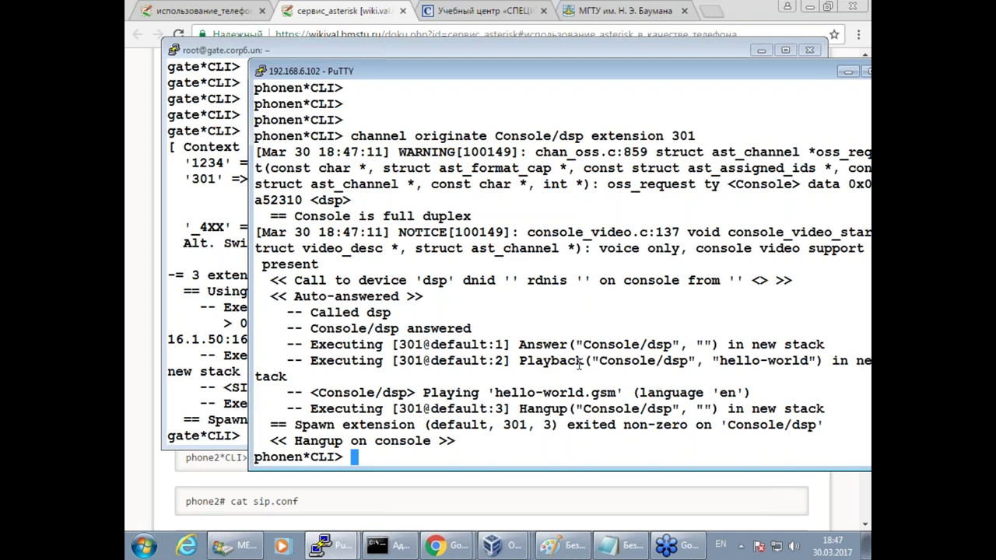
pyautogui.write('exit')
pyautogui.press('Return')
pyautogui.press('Up')
pyautogui.press('BackSpace')
pyautogui.press('BackSpace')
pyautogui.press('BackSpace')
pyautogui.press('BackSpace')
pyautogui.press('BackSpace')
pyautogui.press('BackSpace')
pyautogui.press('BackSpace')
pyautogui.press('BackSpace')
pyautogui.press('BackSpace')
pyautogui.press('BackSpace')
pyautogui.press('BackSpace')
pyautogui.press('BackSpace')
pyautogui.press('BackSpace')
pyautogui.press('BackSpace')
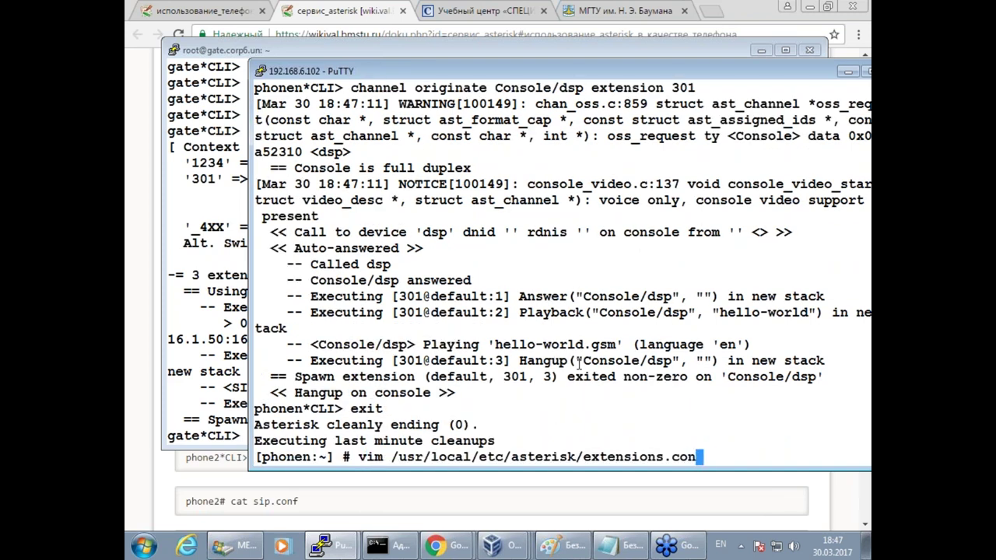
# Open sip.conf in vim and delete all its lines with :%d, ready for insert.
pyautogui.press('BackSpace')
pyautogui.write('sip.conf')
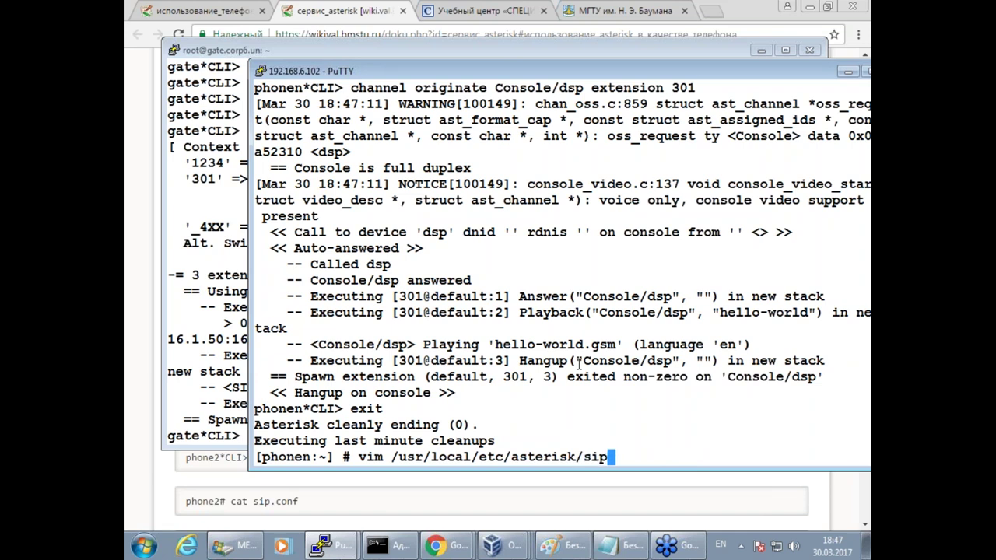
pyautogui.press('Return')
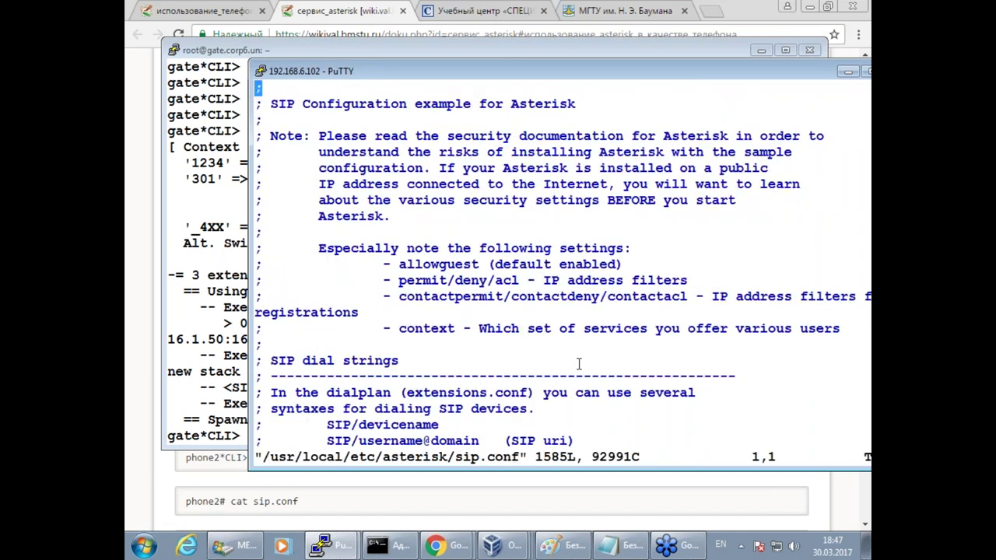
pyautogui.write(':%d')
pyautogui.press('Return')
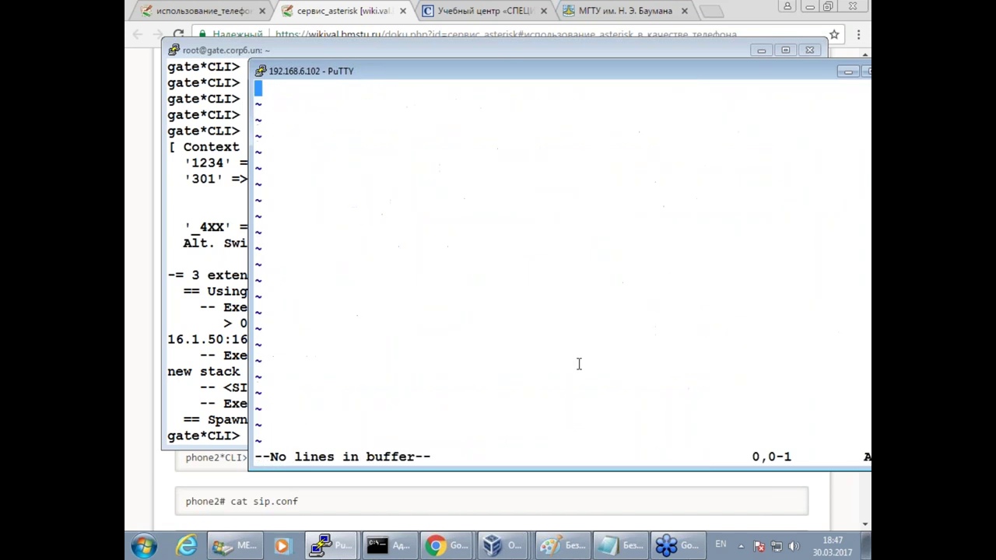
pyautogui.press('i')
# Copy the wiki's [general] and [sipproxy] sip.conf block and paste it into the empty sip.conf.
pyautogui.click(251, 498)
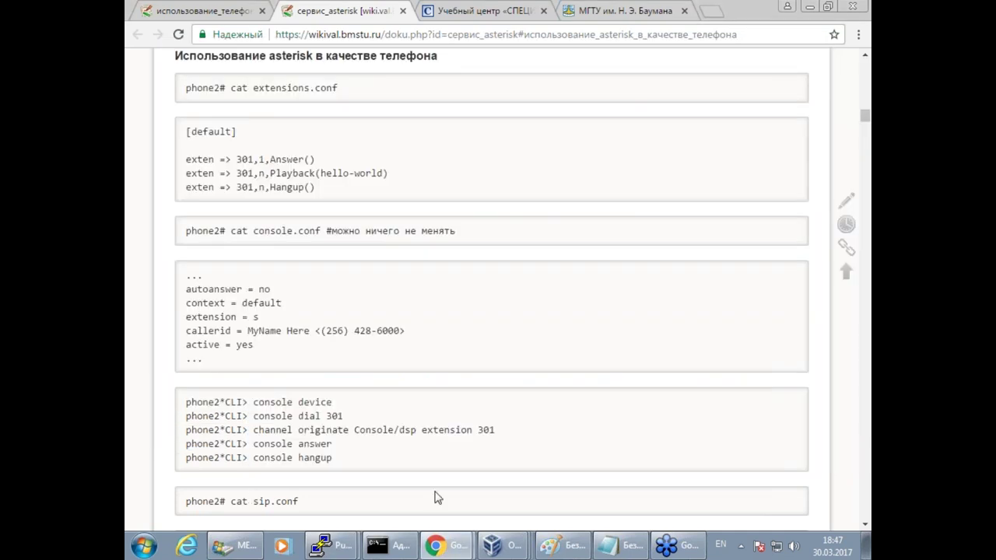
pyautogui.scroll(-3, 360, 457)
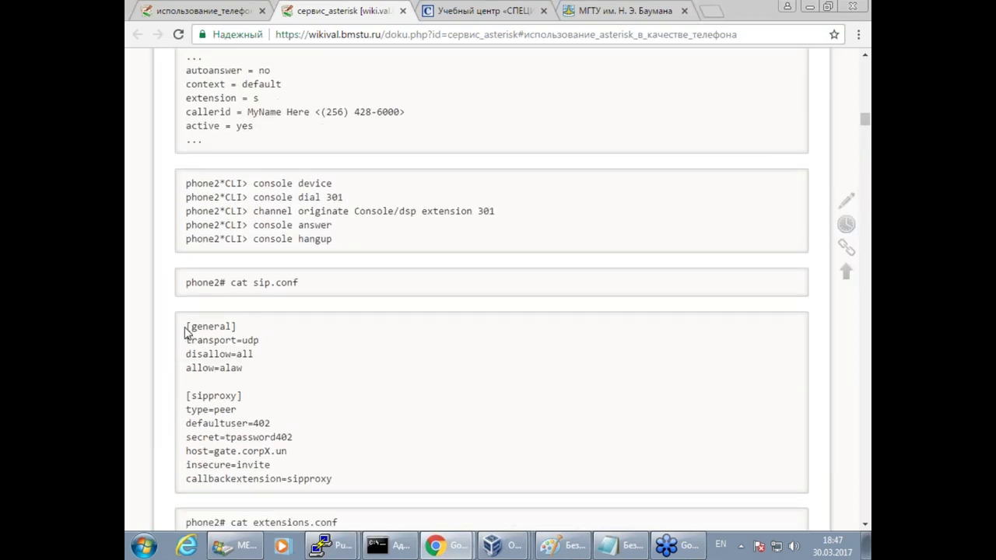
pyautogui.moveTo(186, 322); pyautogui.dragTo(368, 491)
pyautogui.press('super+c')
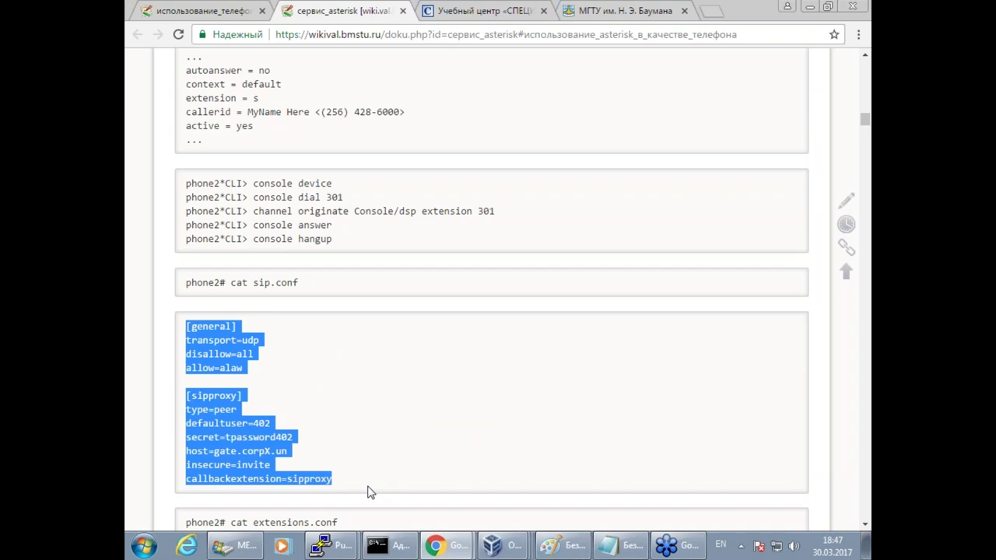
pyautogui.click(337, 547)
pyautogui.click(342, 486)
pyautogui.rightClick(403, 289)
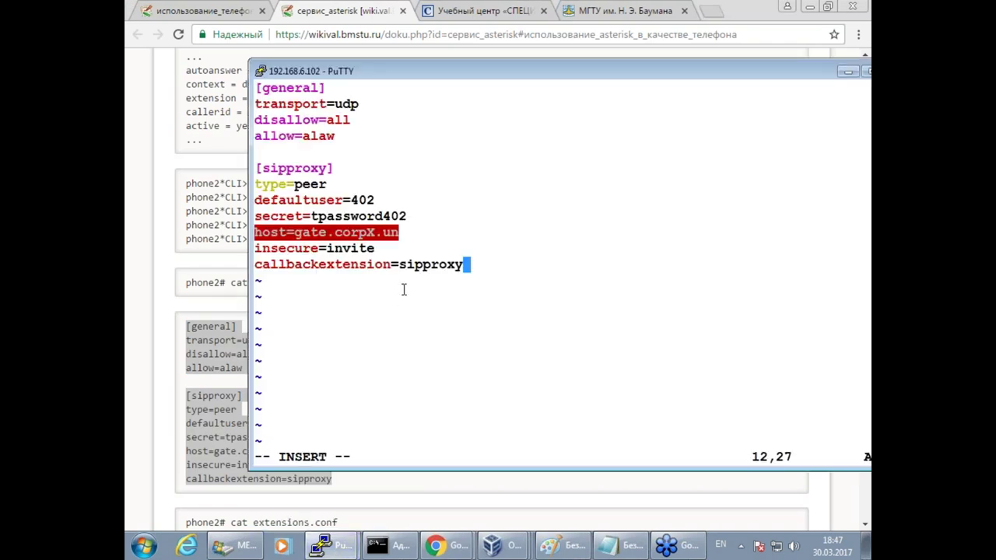
# Change the sipproxy host from gate.corpX.un to gate.corp6.un.
pyautogui.press('Return')
pyautogui.press('Up')
pyautogui.press('Up')
pyautogui.press('Up')
pyautogui.press('Up')
pyautogui.press('Up')
pyautogui.press('Up')
pyautogui.press('Down')
pyautogui.press('Down')
pyautogui.press('Down')
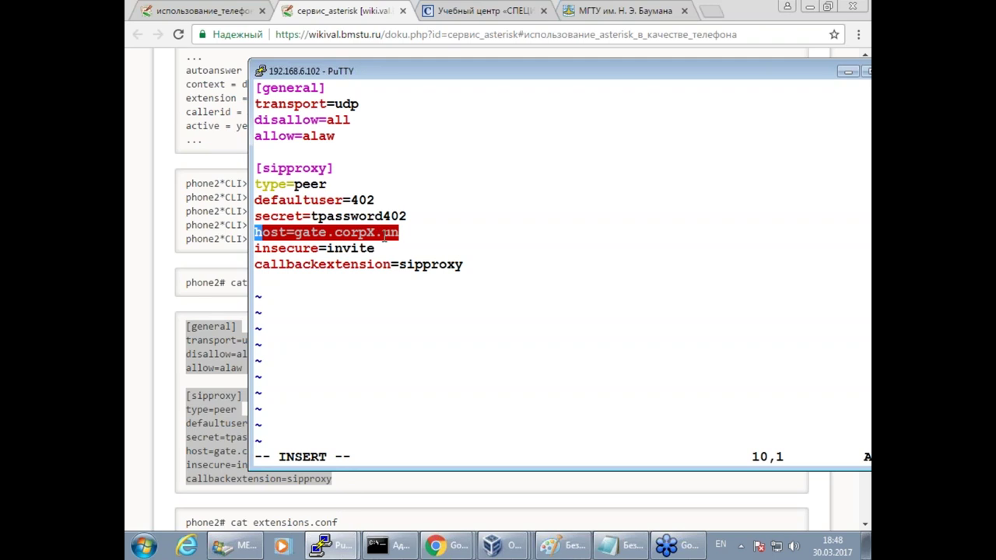
pyautogui.press('Right')
pyautogui.press('Right')
pyautogui.press('Right')
pyautogui.press('Right')
pyautogui.press('Right')
pyautogui.press('Right')
pyautogui.press('Right')
pyautogui.press('Right')
pyautogui.press('Right')
pyautogui.press('Right')
pyautogui.press('Right')
pyautogui.press('Right')
pyautogui.press('Right')
pyautogui.press('Right')
pyautogui.press('Right')
pyautogui.press('BackSpace')
pyautogui.write('6')
# Highlight the host, defaultuser 402, secret and callbackextension lines to explain them, then leave insert mode.
pyautogui.moveTo(297, 234); pyautogui.dragTo(399, 233)
pyautogui.moveTo(350, 201); pyautogui.dragTo(373, 201)
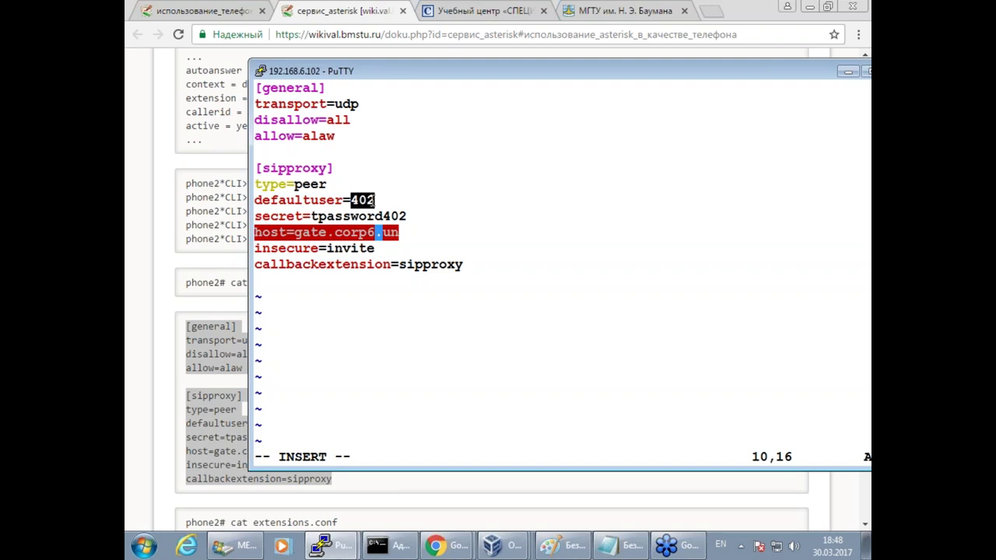
pyautogui.moveTo(310, 216); pyautogui.dragTo(409, 217)
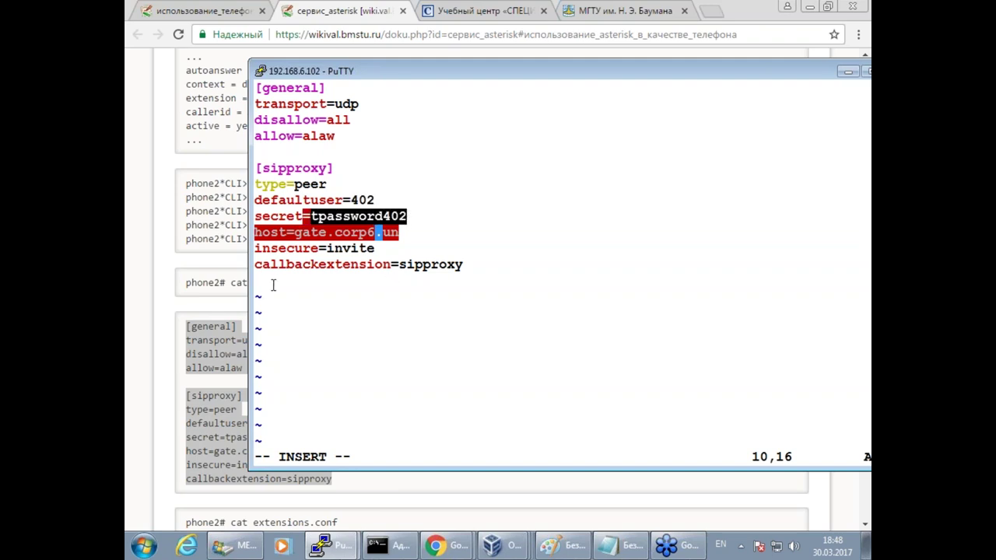
pyautogui.moveTo(256, 274); pyautogui.dragTo(491, 265)
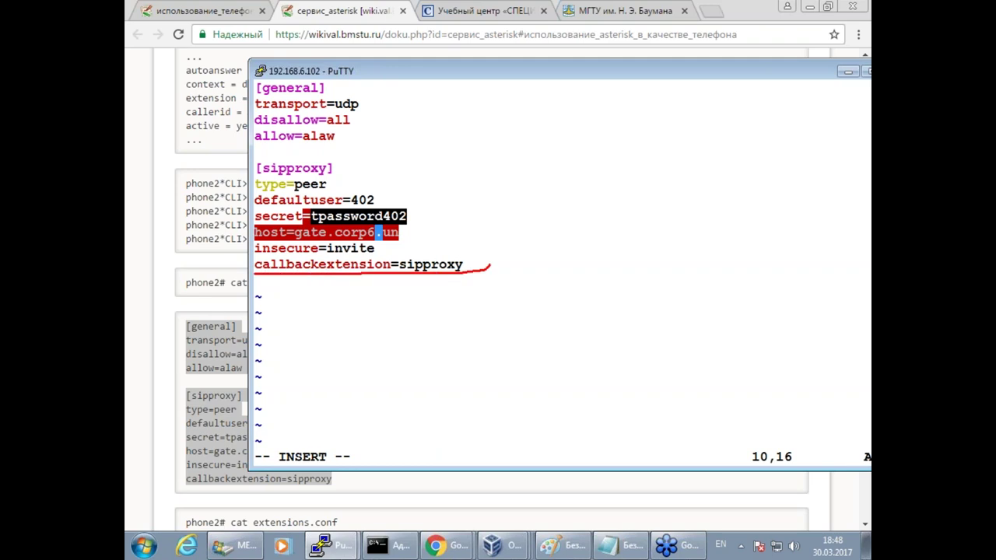
pyautogui.moveTo(284, 278); pyautogui.dragTo(336, 277)
pyautogui.moveTo(397, 250); pyautogui.dragTo(395, 282)
pyautogui.moveTo(482, 264)
pyautogui.mouseDown()
pyautogui.moveTo(394, 285)
pyautogui.moveTo(452, 251)
pyautogui.moveTo(400, 249)
pyautogui.mouseUp()
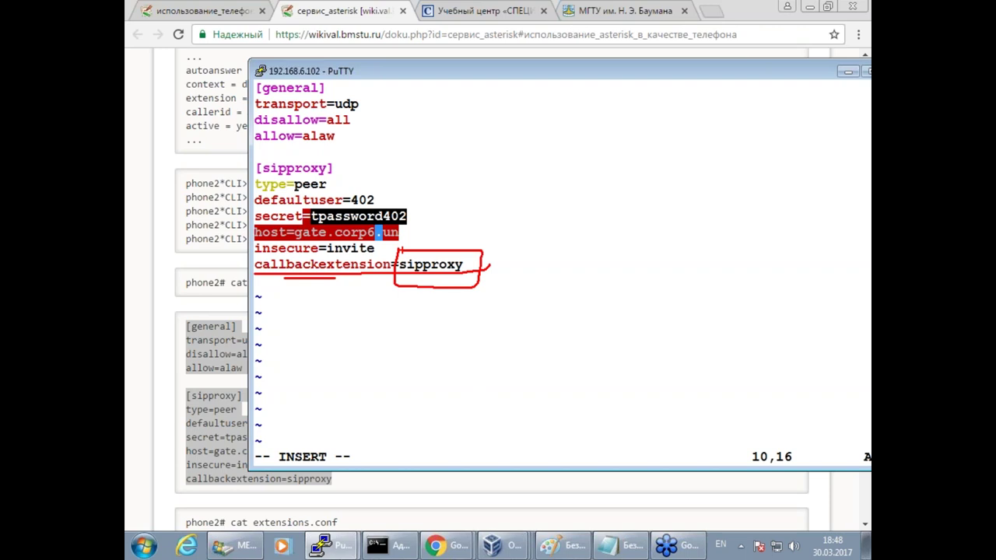
pyautogui.moveTo(406, 282); pyautogui.dragTo(461, 281)
pyautogui.press('Escape')
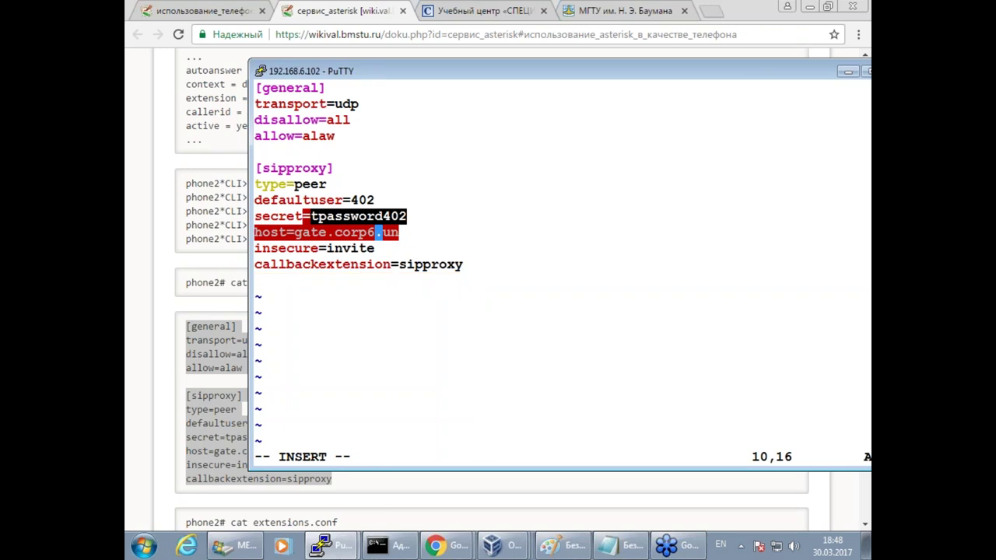
# Review the Paint network diagram, copy the wiki's two exten lines under cat extensions.conf, and return to vim.
pyautogui.click(557, 547)
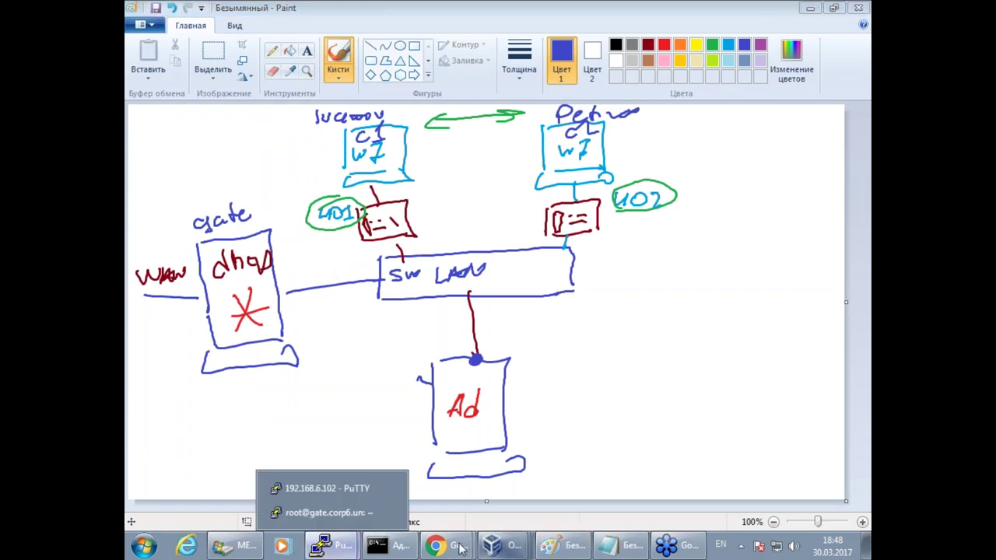
pyautogui.moveTo(435, 546)
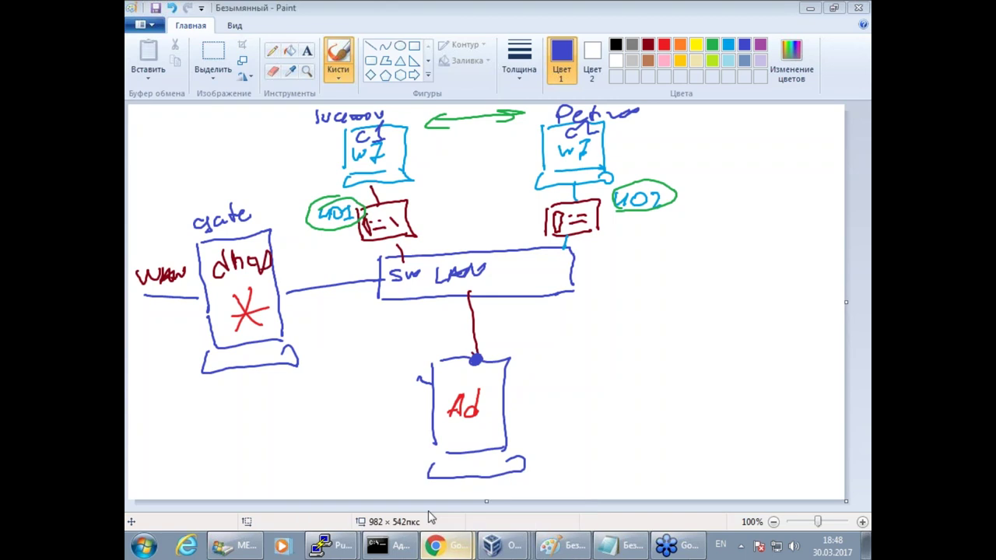
pyautogui.click(447, 490)
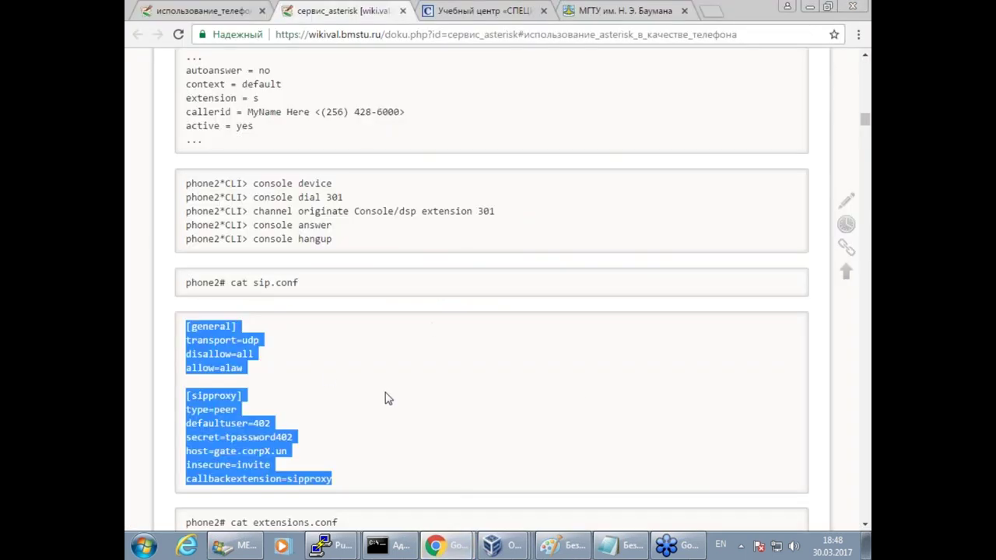
pyautogui.click(388, 399)
pyautogui.scroll(-3, 389, 397)
pyautogui.moveTo(395, 376); pyautogui.dragTo(178, 363)
pyautogui.press('super+c')
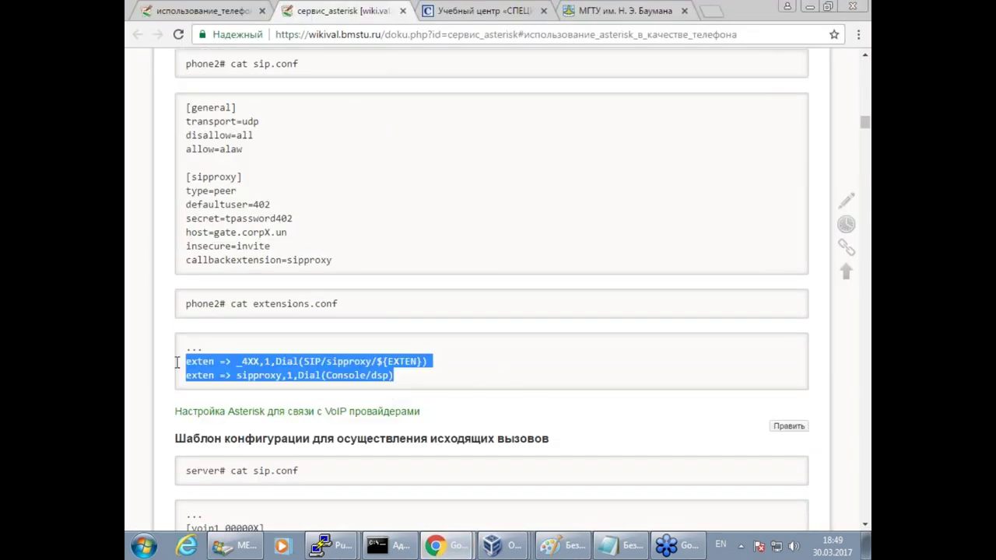
pyautogui.click(330, 545)
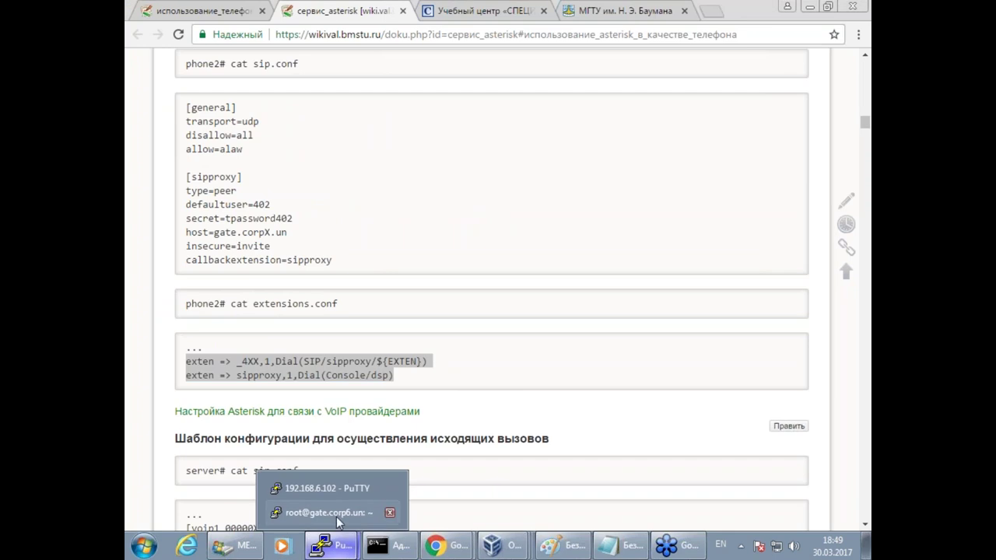
pyautogui.click(336, 485)
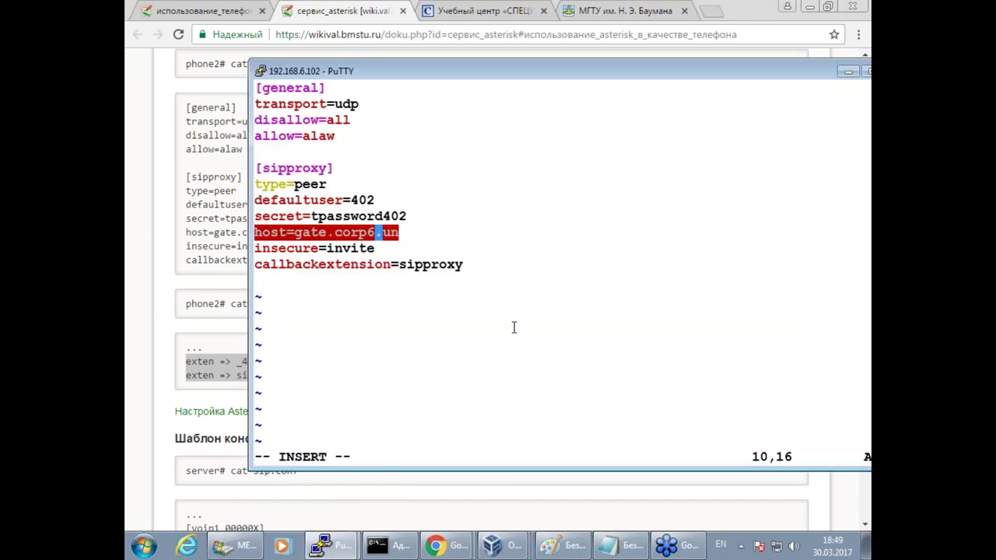
# Save sip.conf and quit vim with :wq.
pyautogui.press('Escape')
pyautogui.write(':wq')
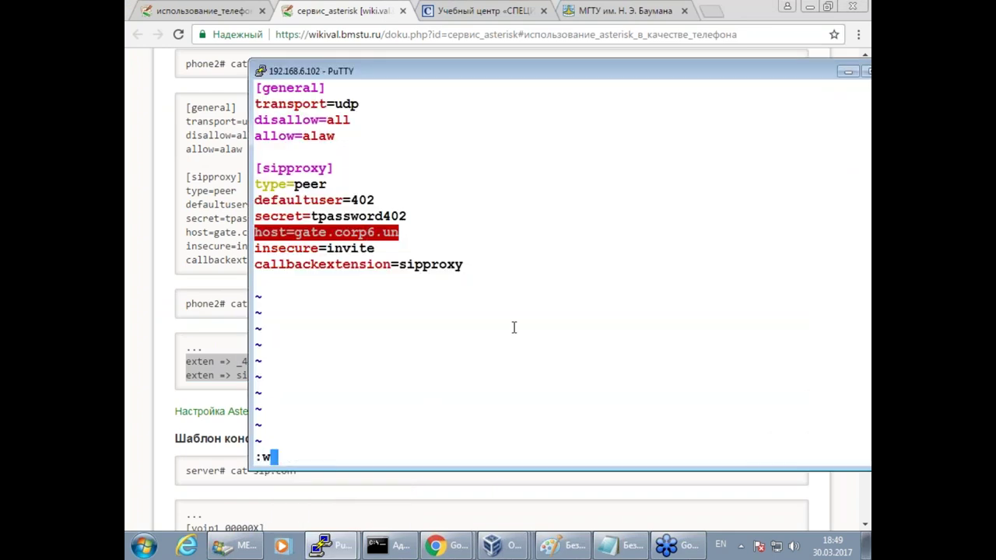
pyautogui.press('Return')
pyautogui.press('Return')
pyautogui.press('Return')
pyautogui.press('Return')
# Open extensions.conf and append the two copied dialplan exten lines at the end.
pyautogui.press('Up')
pyautogui.press('BackSpace')
pyautogui.press('BackSpace')
pyautogui.press('BackSpace')
pyautogui.press('BackSpace')
pyautogui.press('BackSpace')
pyautogui.press('BackSpace')
pyautogui.press('BackSpace')
pyautogui.press('BackSpace')
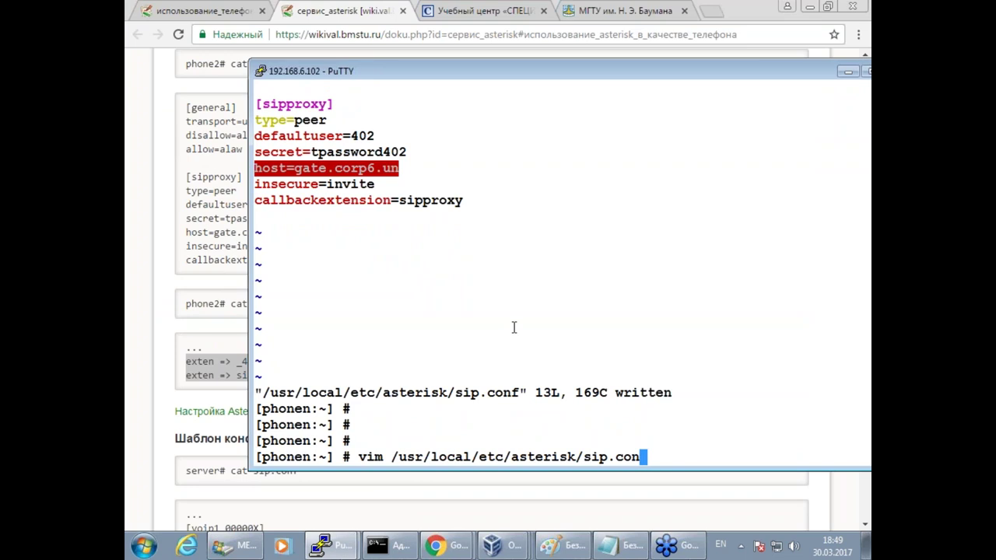
pyautogui.write('extensions.conf')
pyautogui.press('Return')
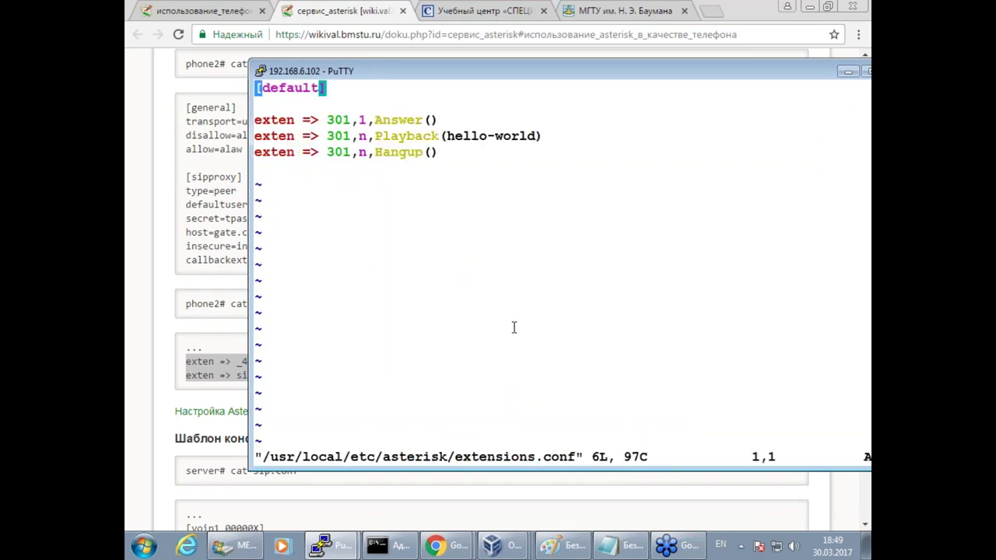
pyautogui.press('Down')
pyautogui.press('Down')
pyautogui.press('Down')
pyautogui.press('Down')
pyautogui.press('Down')
pyautogui.press('o')
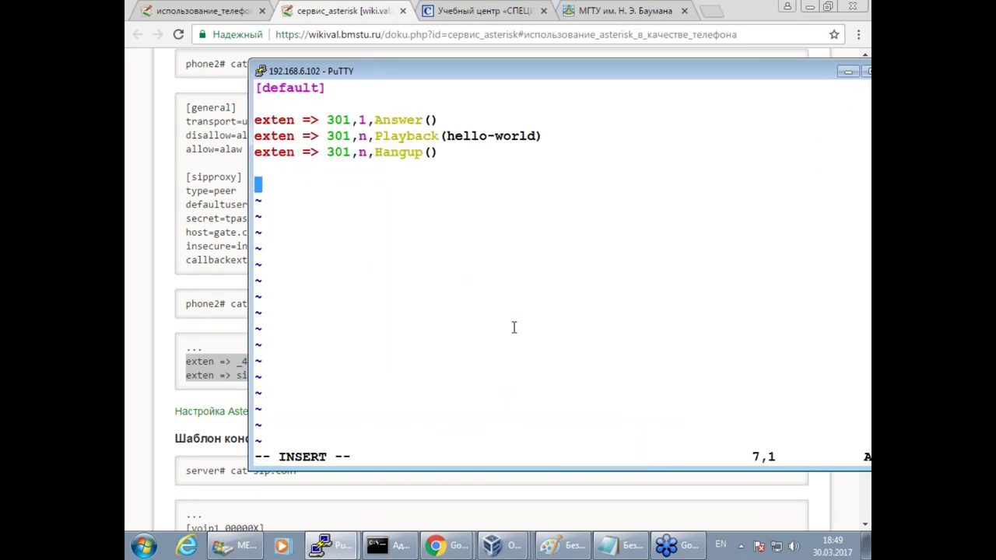
pyautogui.rightClick(527, 330)
pyautogui.press('Return')
pyautogui.press('Up')
pyautogui.press('Up')
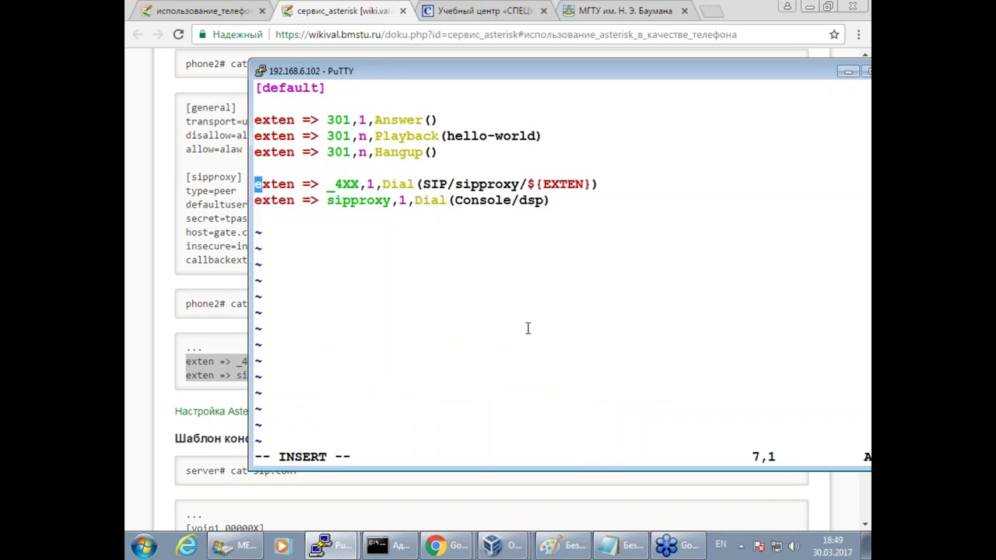
# Point out _4XX dialling SIP/sipproxy and sipproxy dialling Console/dsp, then save extensions.conf.
pyautogui.moveTo(321, 184); pyautogui.dragTo(360, 184)
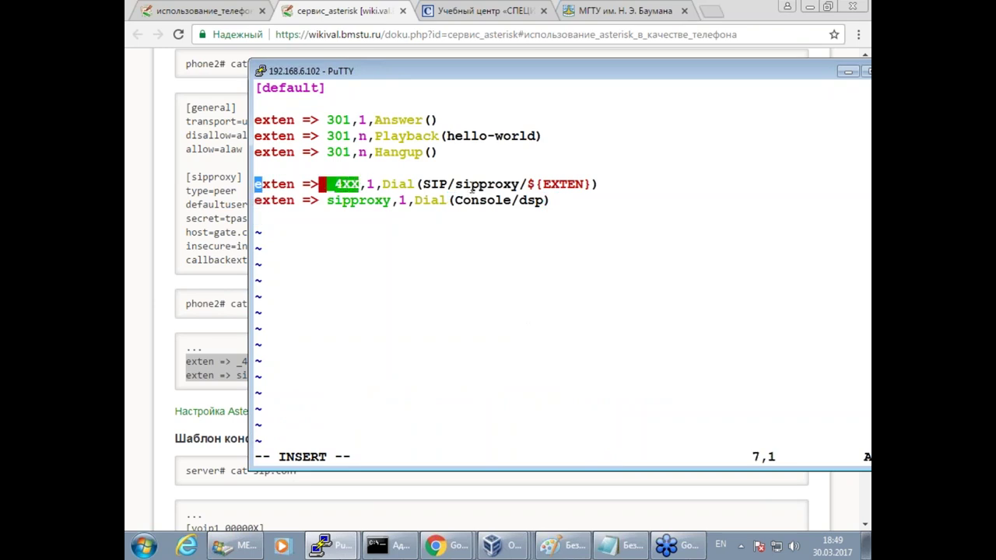
pyautogui.moveTo(454, 184); pyautogui.dragTo(520, 184)
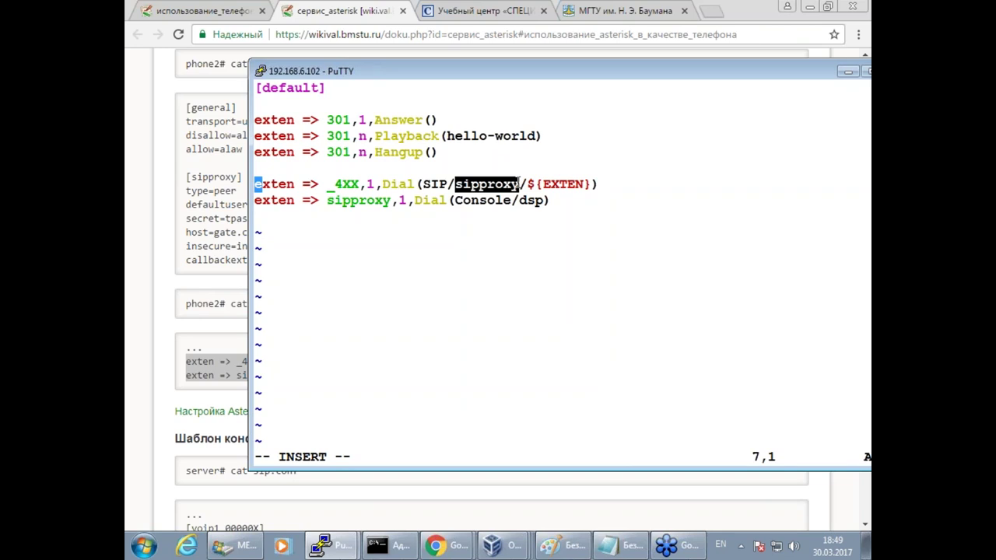
pyautogui.click(327, 199)
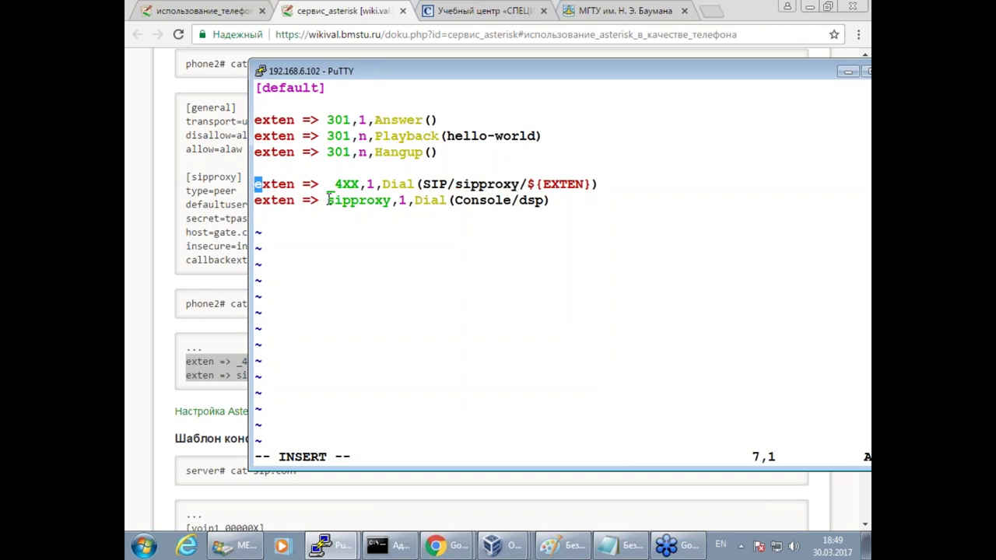
pyautogui.moveTo(327, 200); pyautogui.dragTo(390, 200)
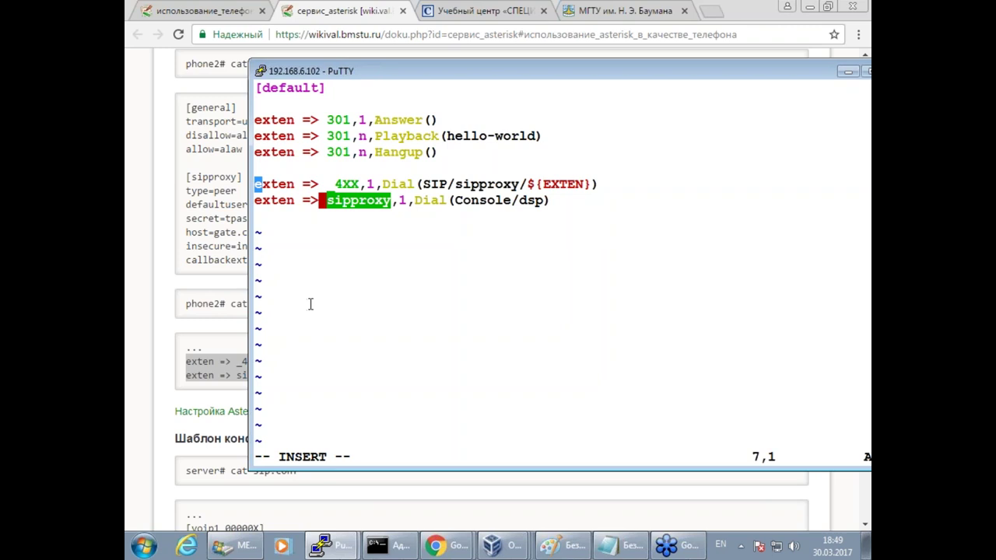
pyautogui.click(356, 305)
pyautogui.moveTo(456, 200); pyautogui.dragTo(544, 200)
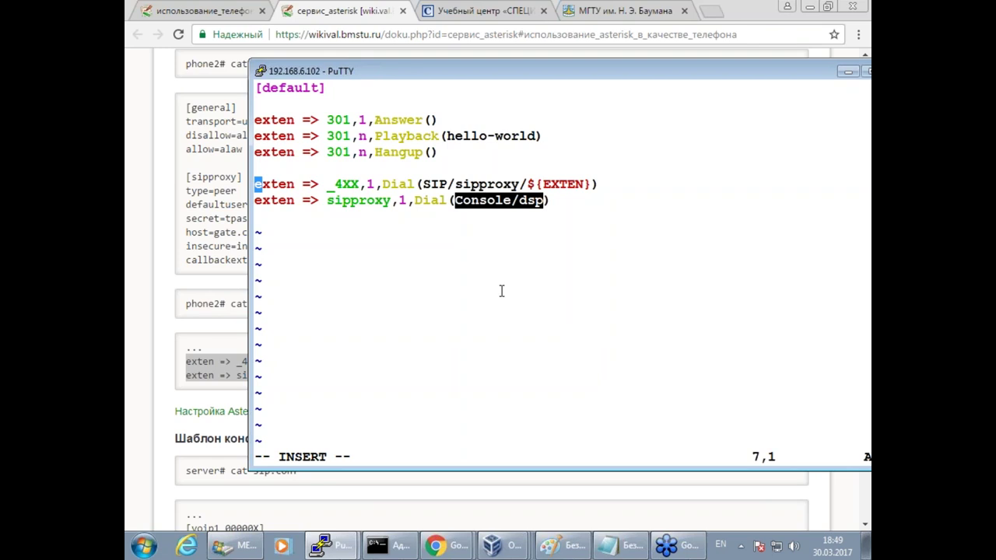
pyautogui.press('Escape')
pyautogui.write(':wq')
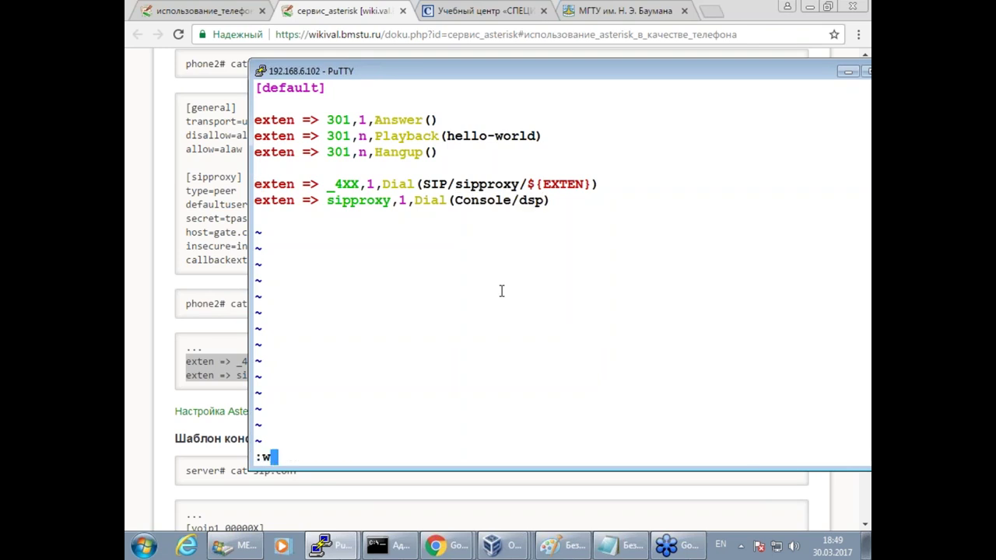
pyautogui.press('Return')
pyautogui.press('Return')
pyautogui.press('Return')
pyautogui.press('Return')
# Attach to the phone's Asterisk console with asterisk -rvvvvvvvvv and run core reload.
pyautogui.write('asterisk -rvvvvvvvvv')
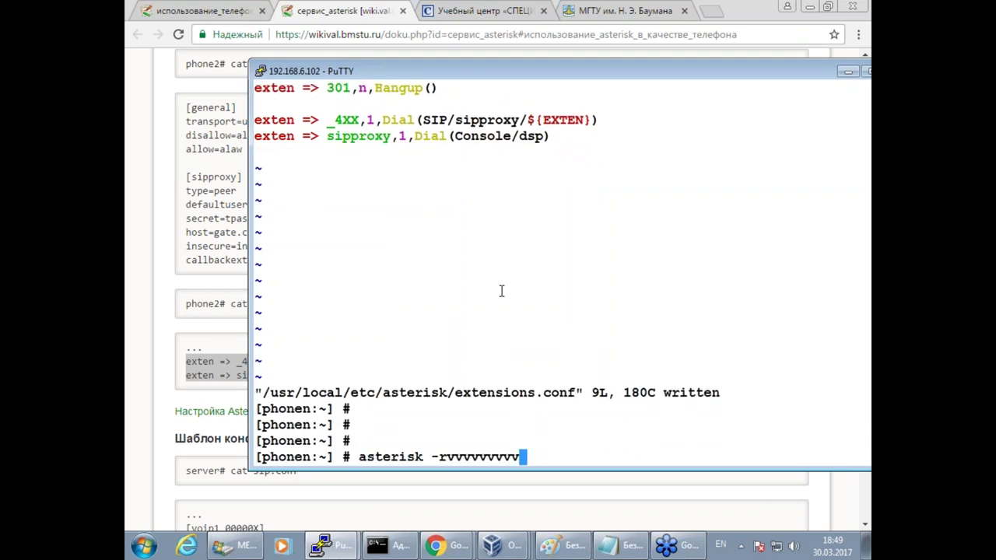
pyautogui.press('Return')
pyautogui.press('Return')
pyautogui.press('Return')
pyautogui.press('Return')
pyautogui.press('Return')
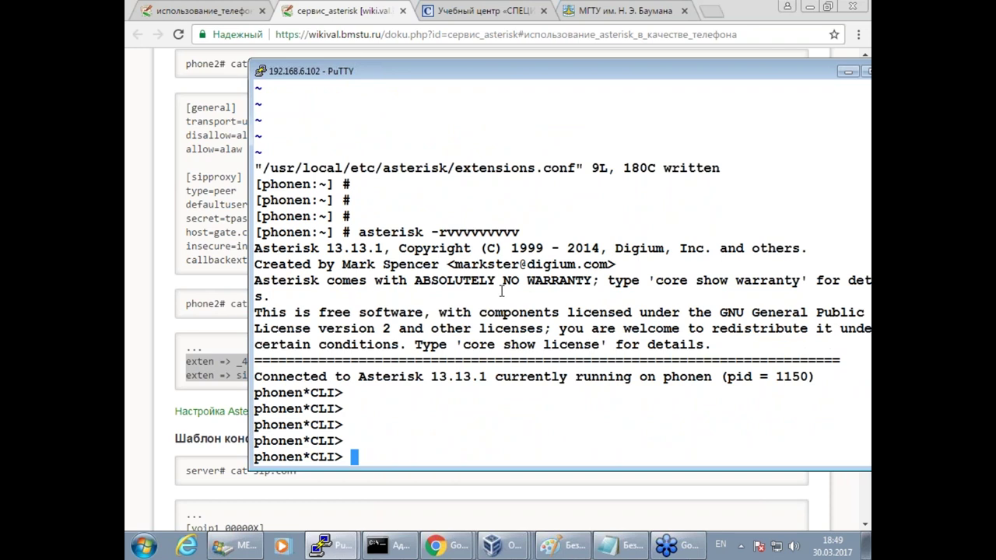
pyautogui.write('core reload')
pyautogui.press('Return')
pyautogui.press('Return')
pyautogui.press('Return')
pyautogui.press('Return')
pyautogui.press('Return')
pyautogui.press('Return')
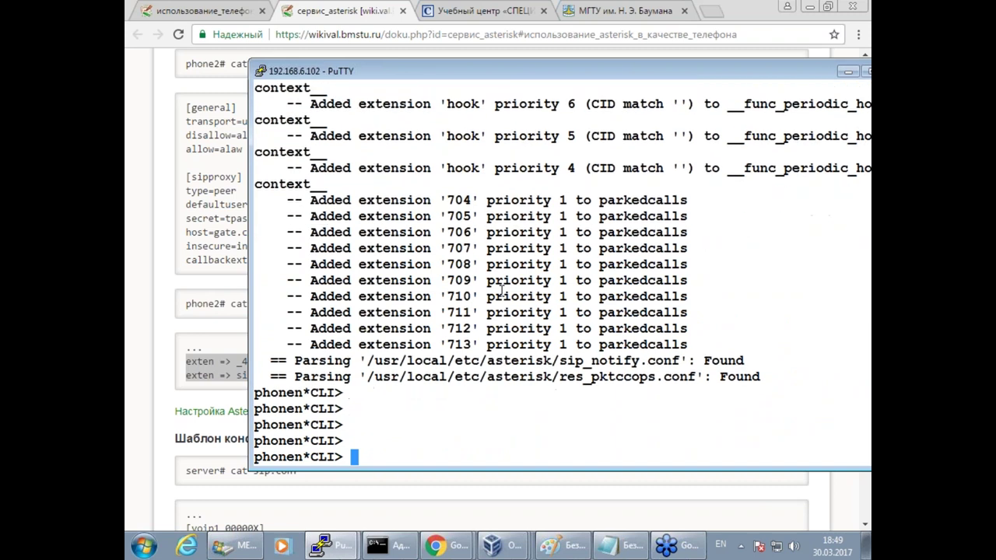
# On the gate console, highlight extension 402's registration address and useragent.
pyautogui.click(330, 545)
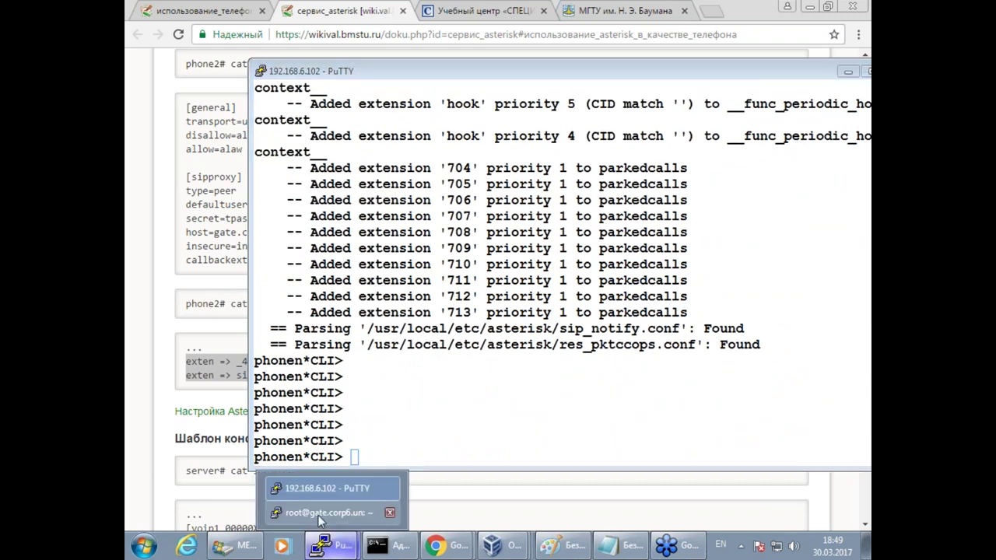
pyautogui.click(334, 513)
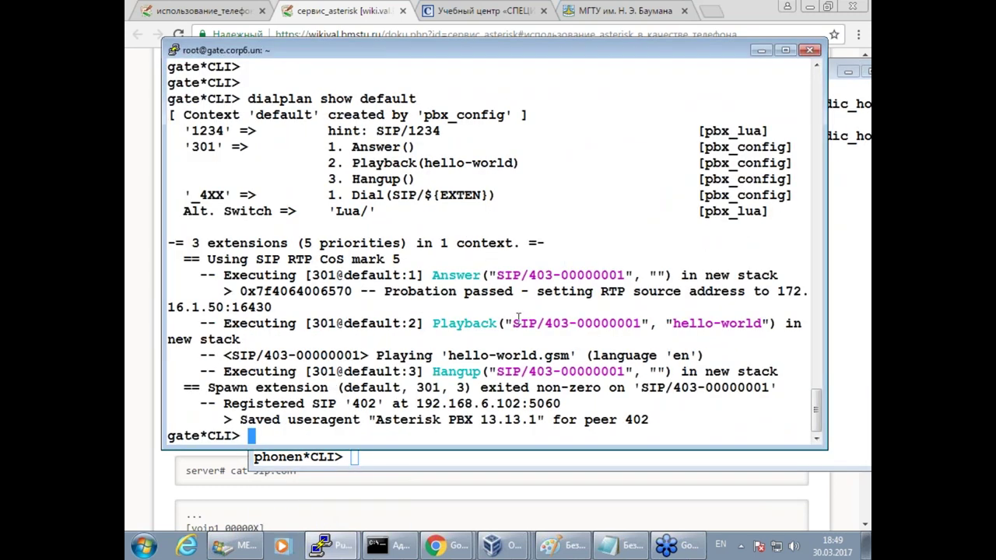
pyautogui.press('Return')
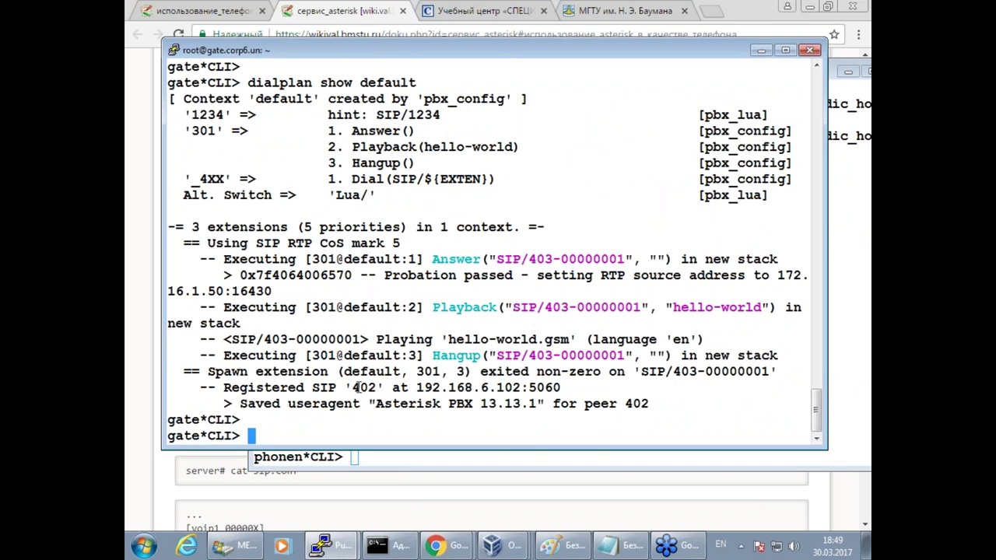
pyautogui.doubleClick(370, 387)
pyautogui.moveTo(378, 404); pyautogui.dragTo(647, 404)
pyautogui.click(614, 307)
# Rerun dialplan show default on the gate and watch 403's call to 402 answered and ended.
pyautogui.press('Return')
pyautogui.write('sip show peers')
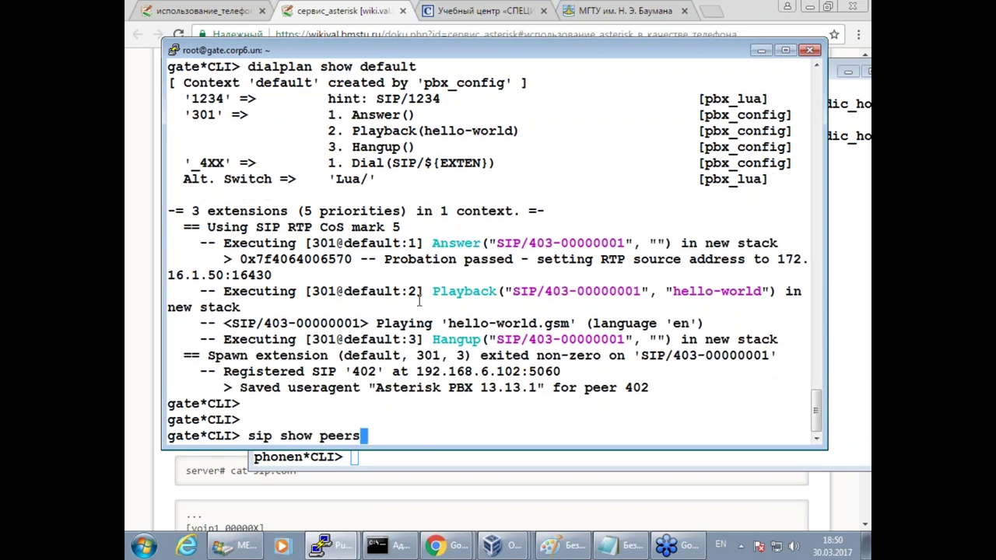
pyautogui.press('Up')
pyautogui.press('Return')
pyautogui.press('Return')
pyautogui.press('Return')
pyautogui.press('Return')
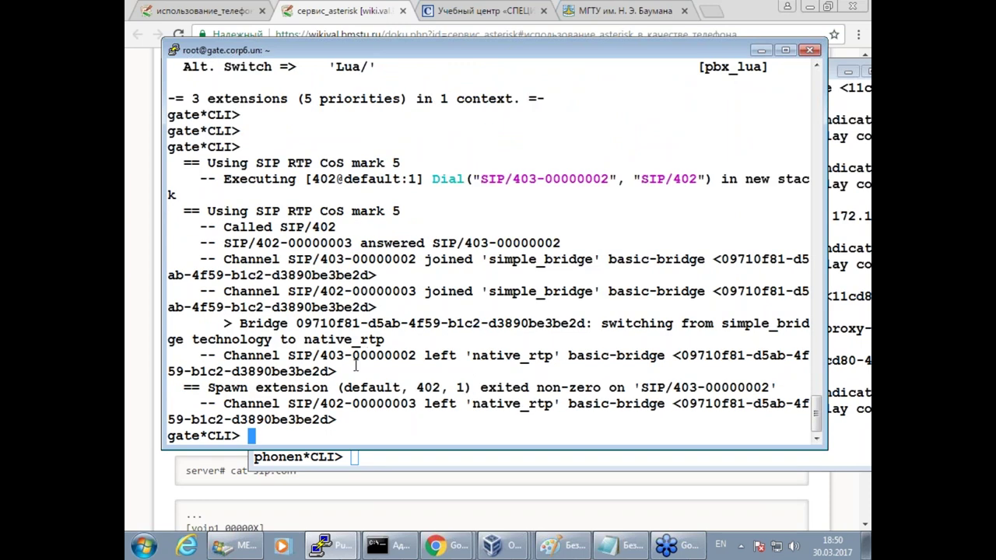
pyautogui.click(374, 471)
# Select 'channel originate Console/dsp extension' in the wiki's phone2 CLI examples to copy it.
pyautogui.scroll(-2, 384, 340)
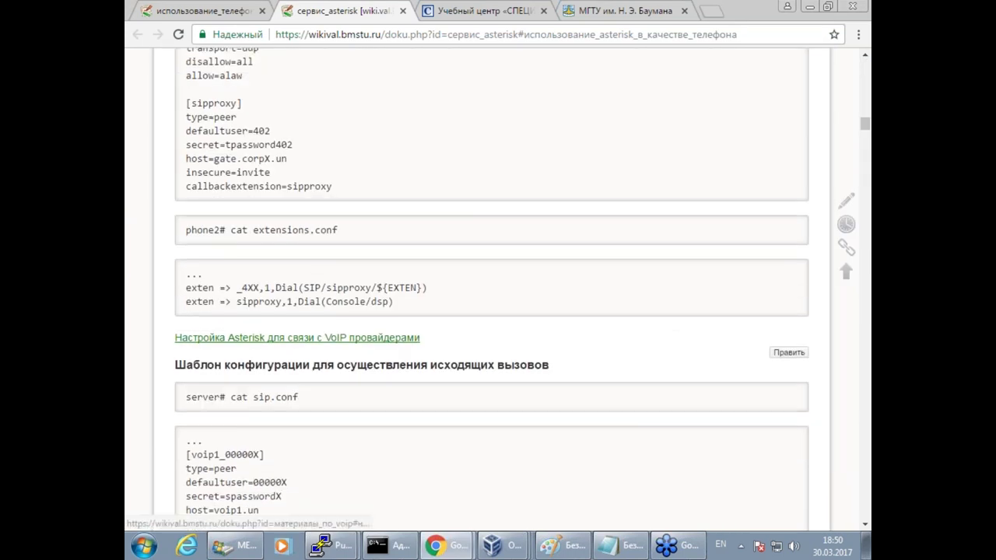
pyautogui.scroll(2, 384, 347)
pyautogui.scroll(3, 384, 351)
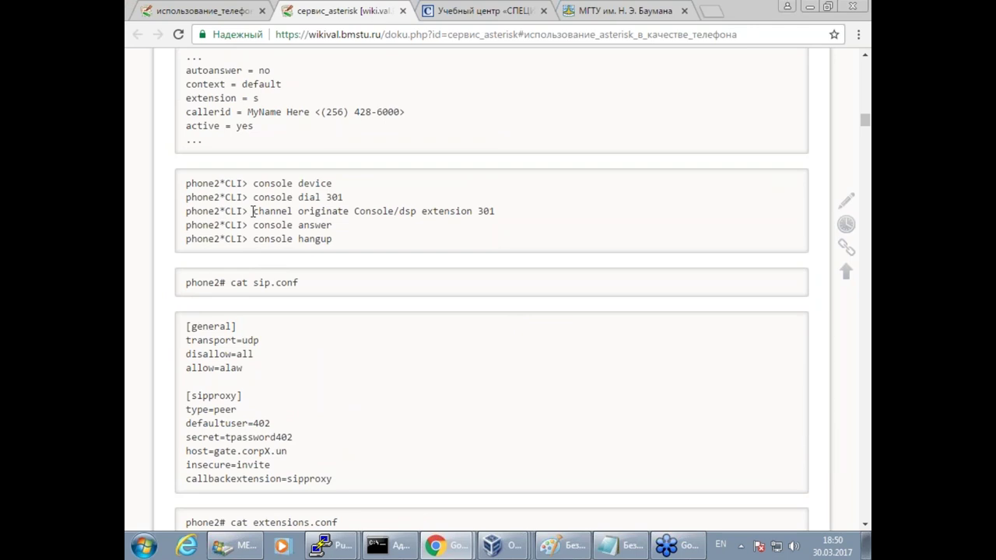
pyautogui.moveTo(252, 210); pyautogui.dragTo(481, 213)
pyautogui.press('super+c')
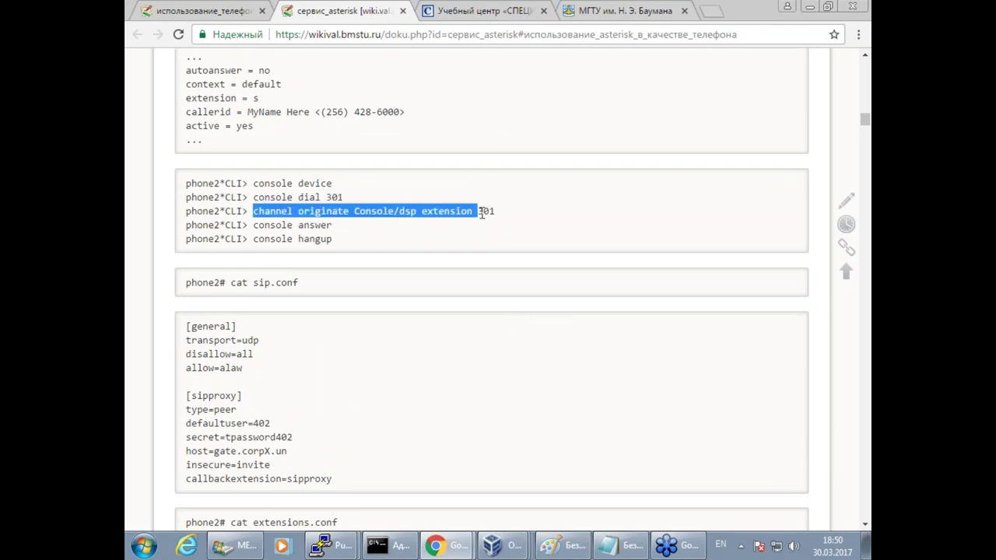
pyautogui.click(342, 546)
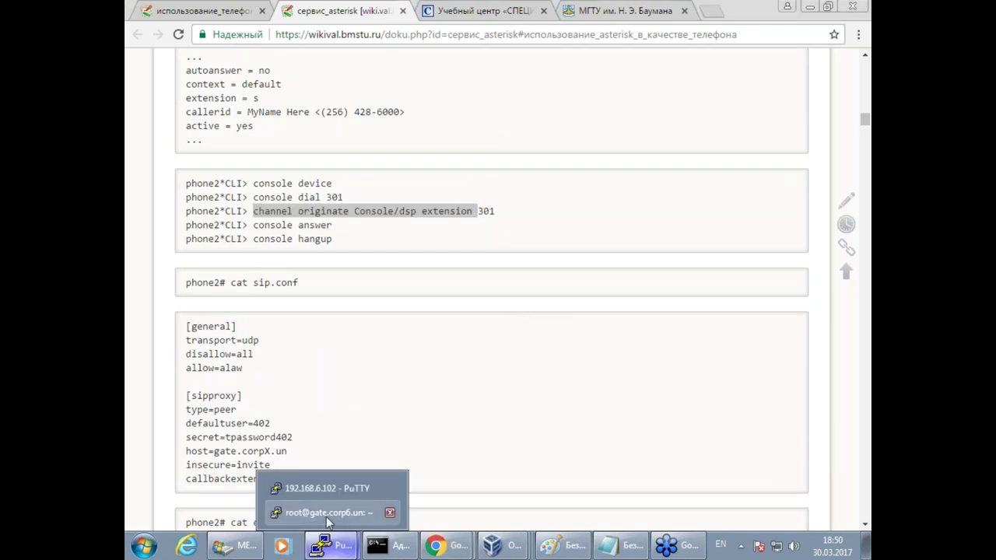
# Call extension 403 through the gate from the phone's Asterisk console using the pasted originate command.
pyautogui.click(348, 513)
pyautogui.moveTo(422, 50); pyautogui.dragTo(489, 65)
pyautogui.click(325, 544)
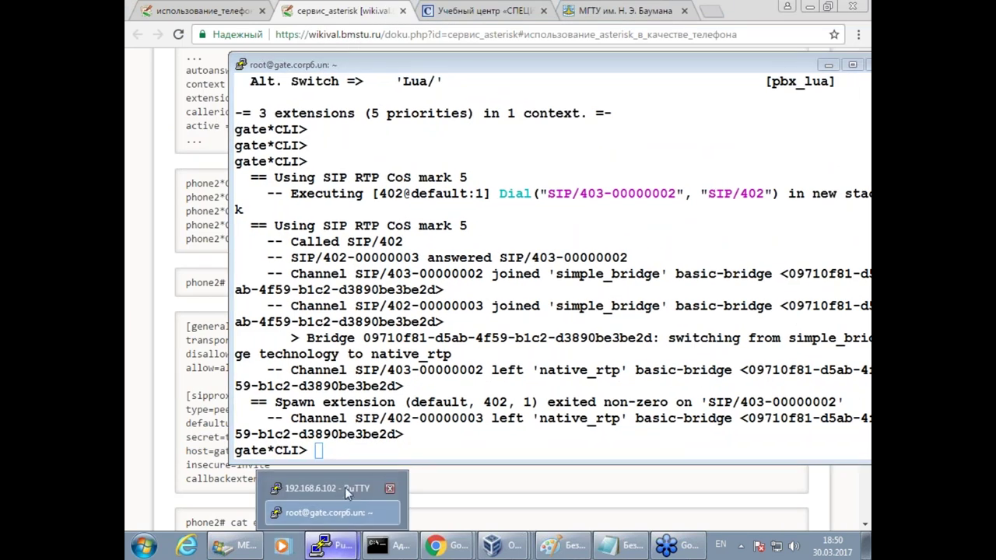
pyautogui.click(345, 487)
pyautogui.rightClick(534, 329)
pyautogui.write('403')
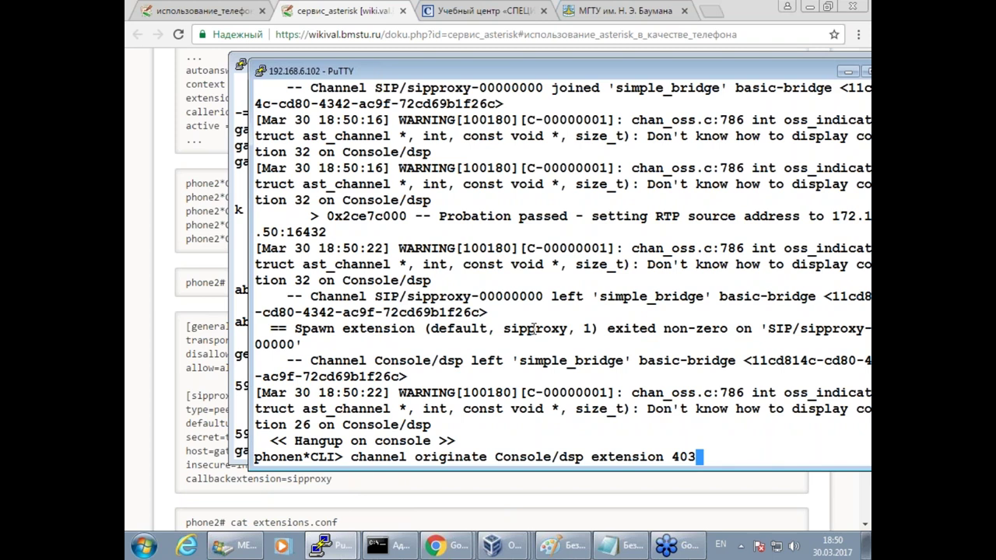
pyautogui.press('Return')
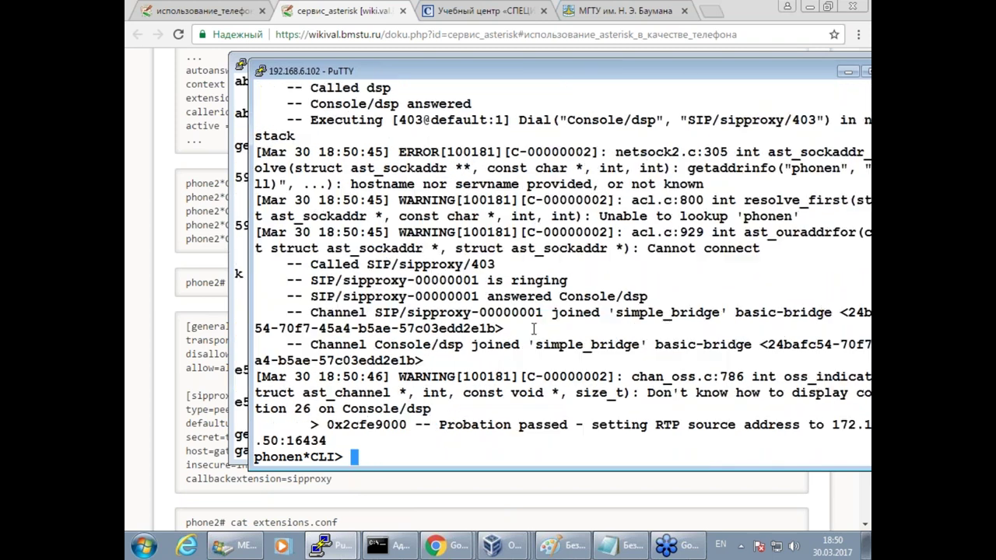
# Copy 'console hangup' from the wiki and run it on the phone to end the 403 call.
pyautogui.click(178, 264)
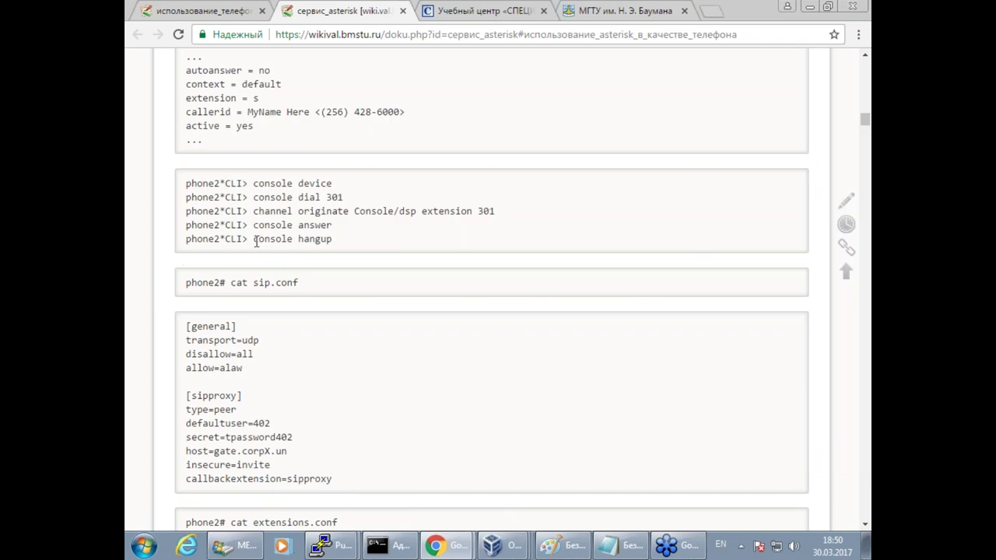
pyautogui.moveTo(330, 239)
pyautogui.mouseDown()
pyautogui.moveTo(254, 241)
pyautogui.moveTo(333, 241)
pyautogui.mouseUp()
pyautogui.press('super+c')
pyautogui.rightClick(320, 243)
pyautogui.click(340, 251)
pyautogui.click(319, 545)
pyautogui.click(327, 484)
pyautogui.rightClick(467, 360)
pyautogui.press('Return')
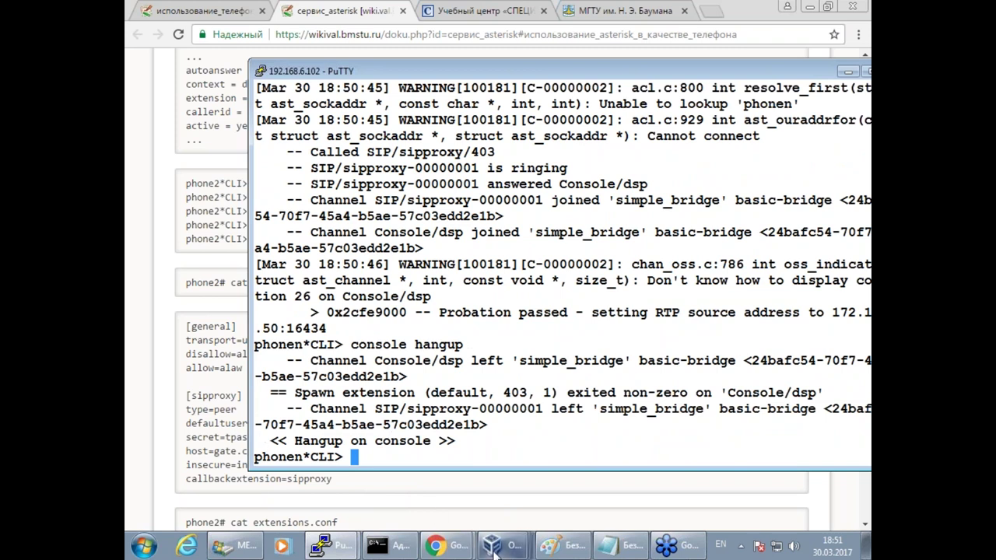
pyautogui.moveTo(453, 550)
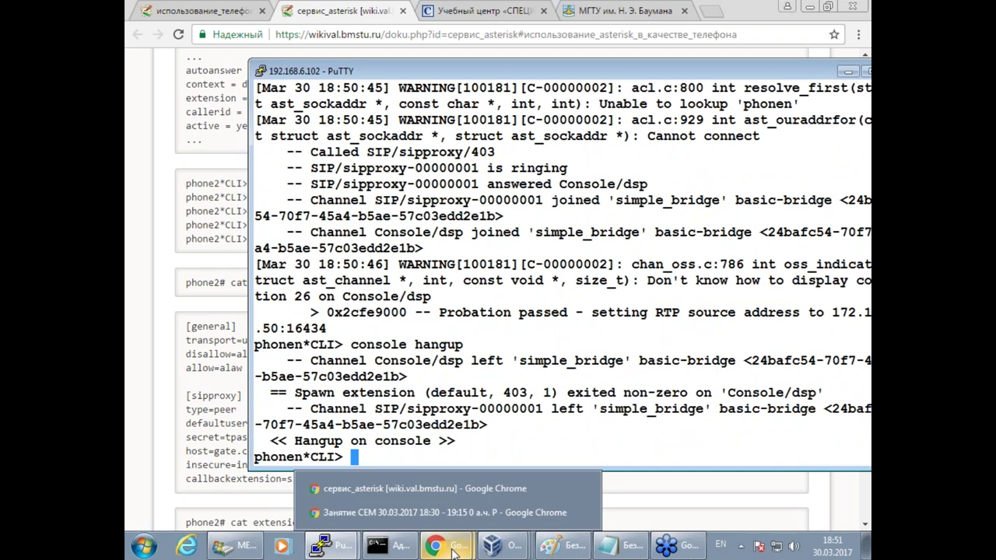
# Look over the gate, phones and AD network diagram in Paint, then return to the сервис_asterisk wiki.
pyautogui.click(560, 546)
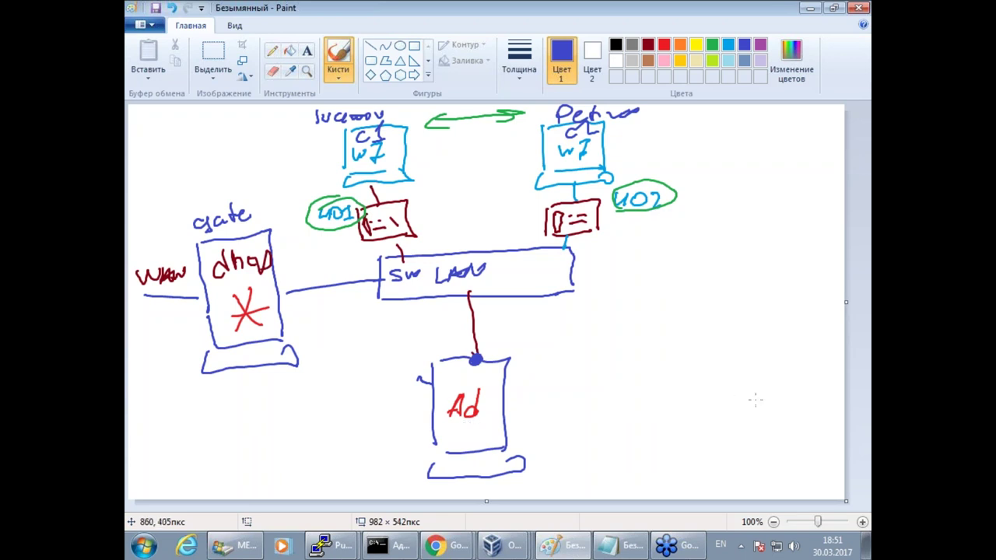
pyautogui.click(435, 543)
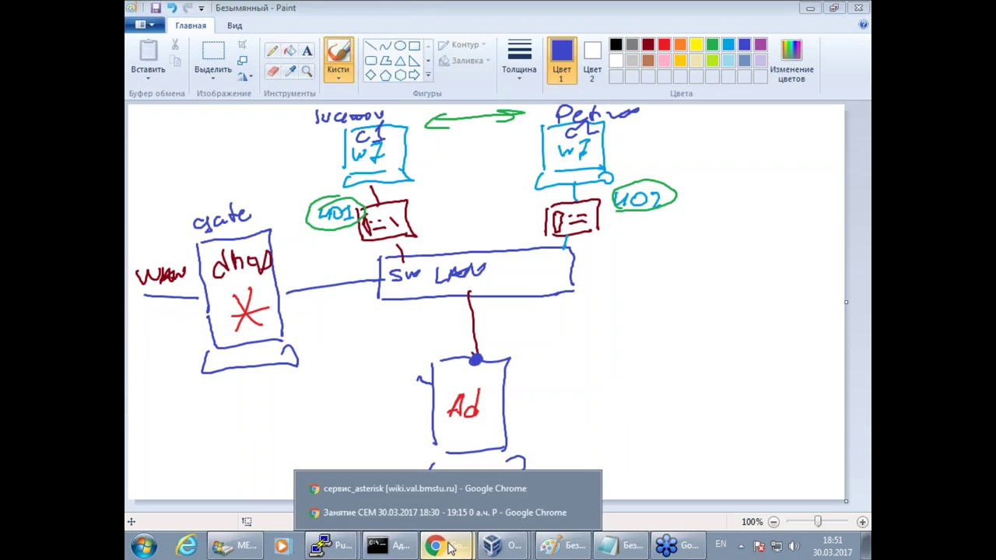
pyautogui.click(452, 488)
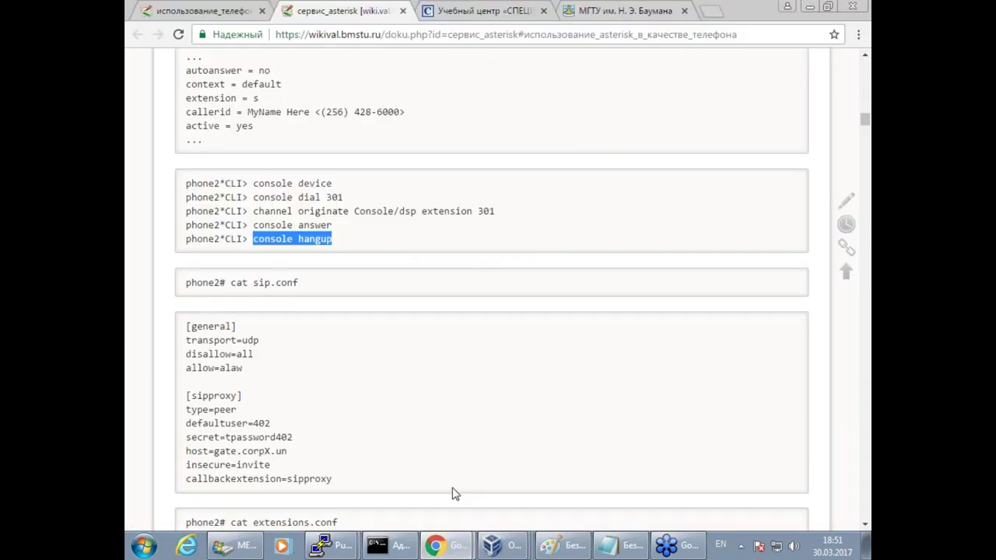
# Close the сервис_asterisk wiki tab and switch to the server.corp6.un VM's Active Directory Users container.
pyautogui.click(381, 432)
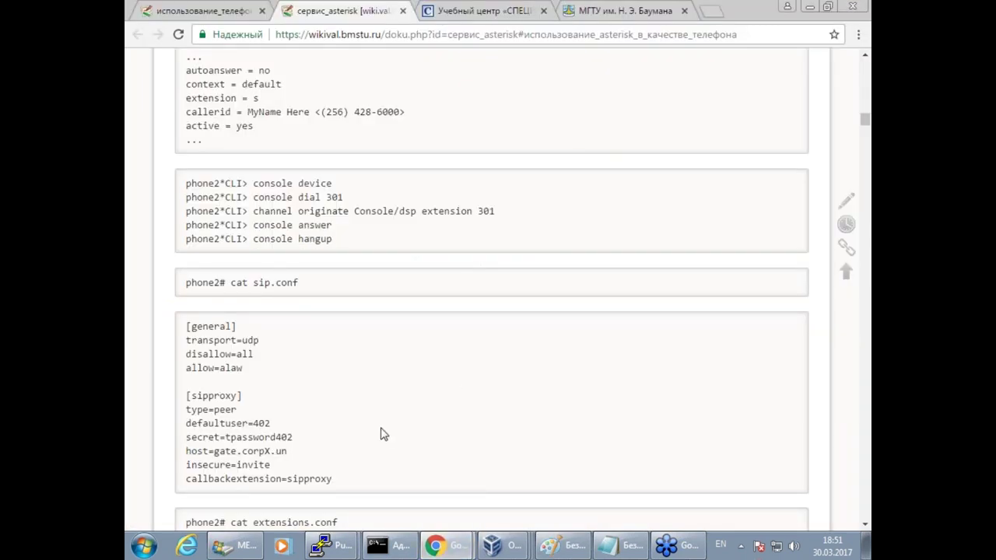
pyautogui.click(403, 11)
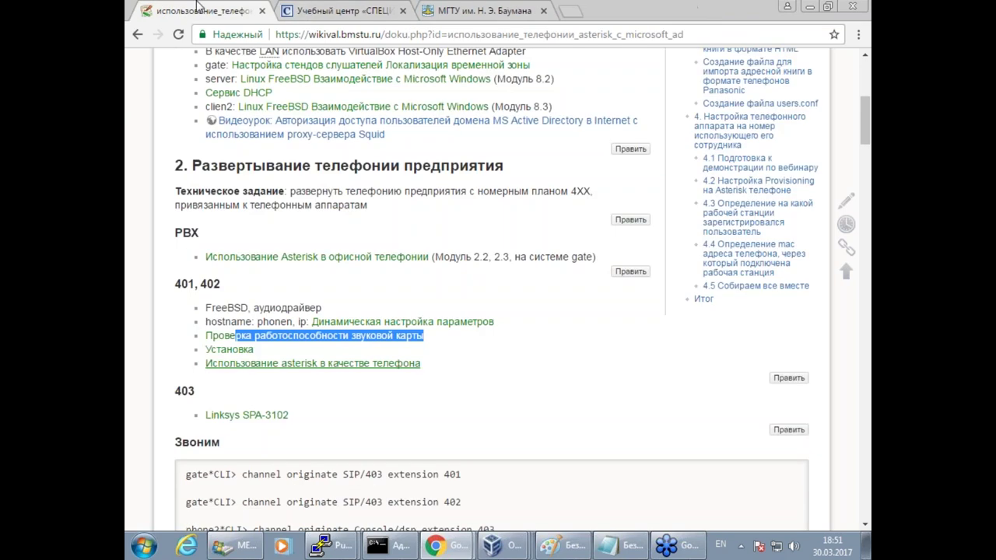
pyautogui.scroll(-4, 514, 419)
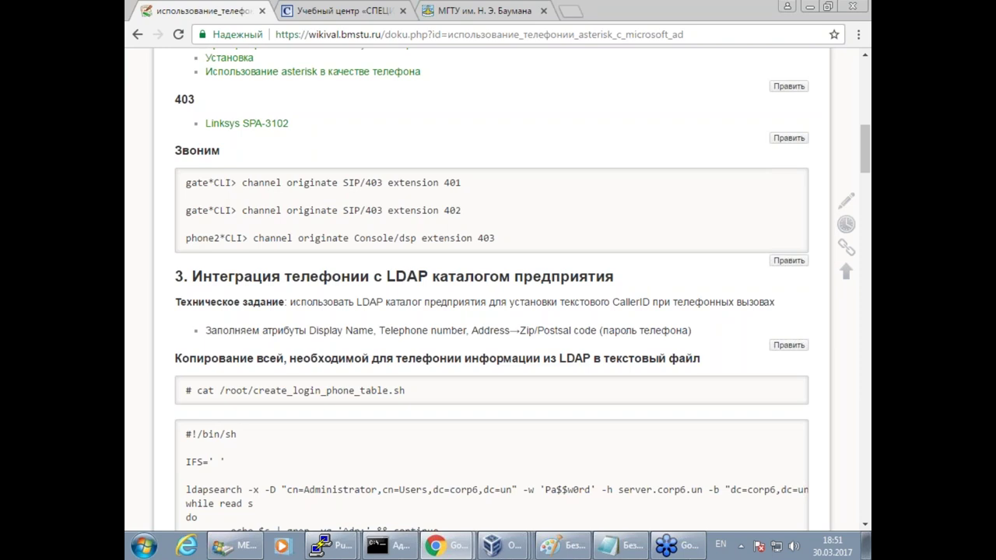
pyautogui.moveTo(493, 544)
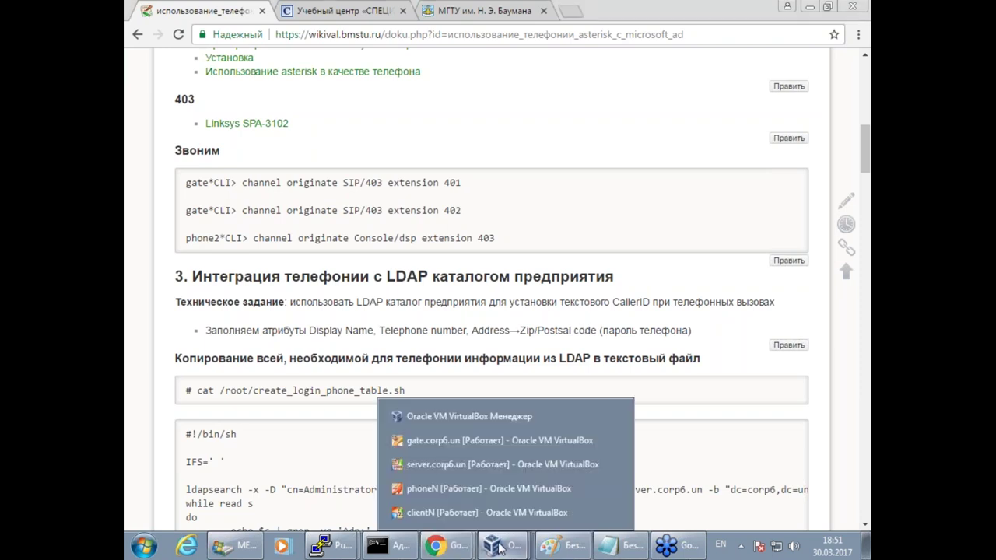
pyautogui.click(476, 466)
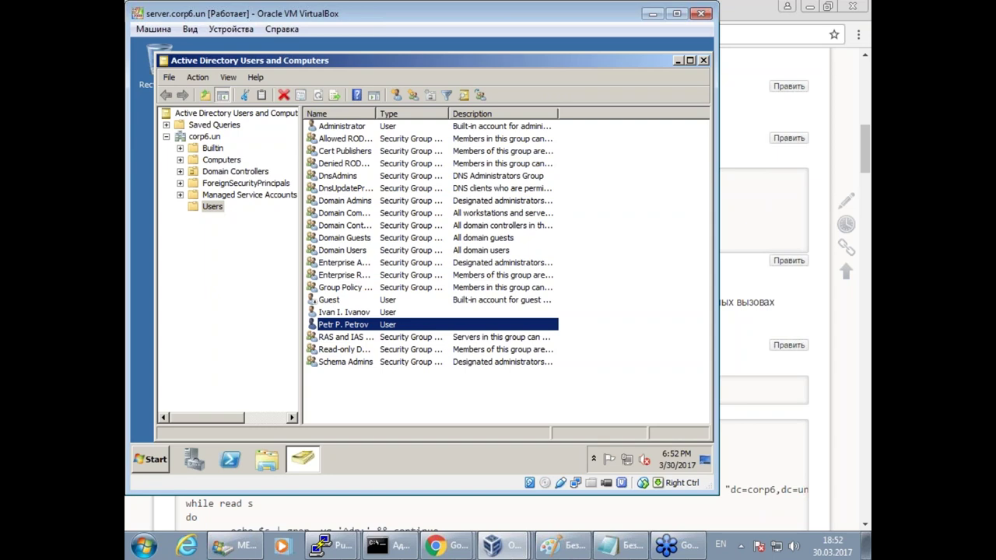
# Open the first demo user's properties and enter 401 as the telephone number.
pyautogui.click(348, 313)
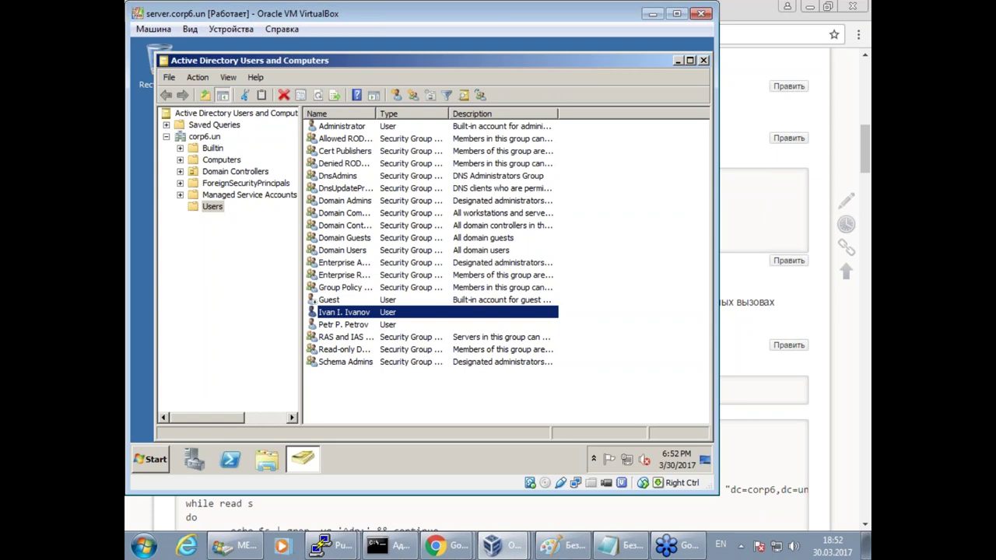
pyautogui.press('Return')
pyautogui.click(422, 298)
pyautogui.write('401')
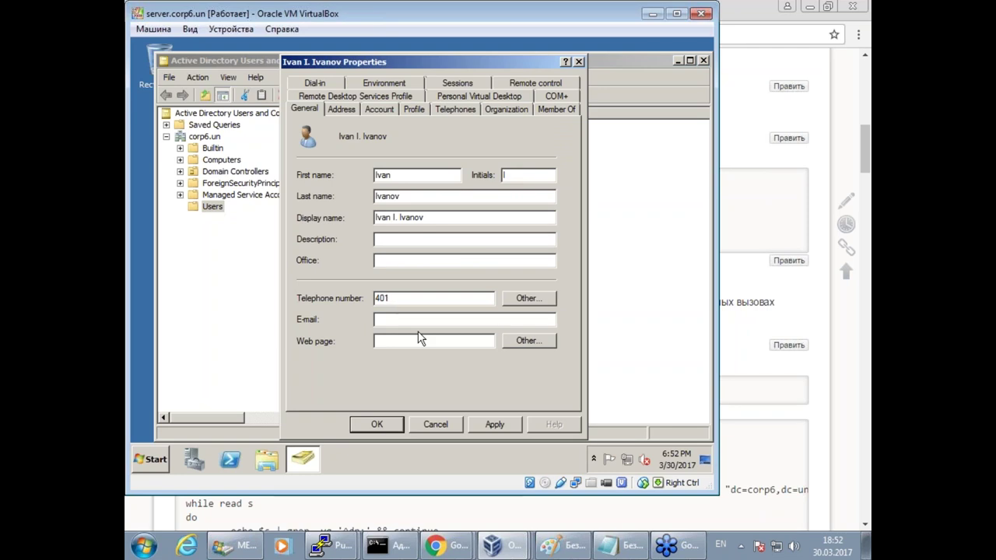
pyautogui.click(332, 544)
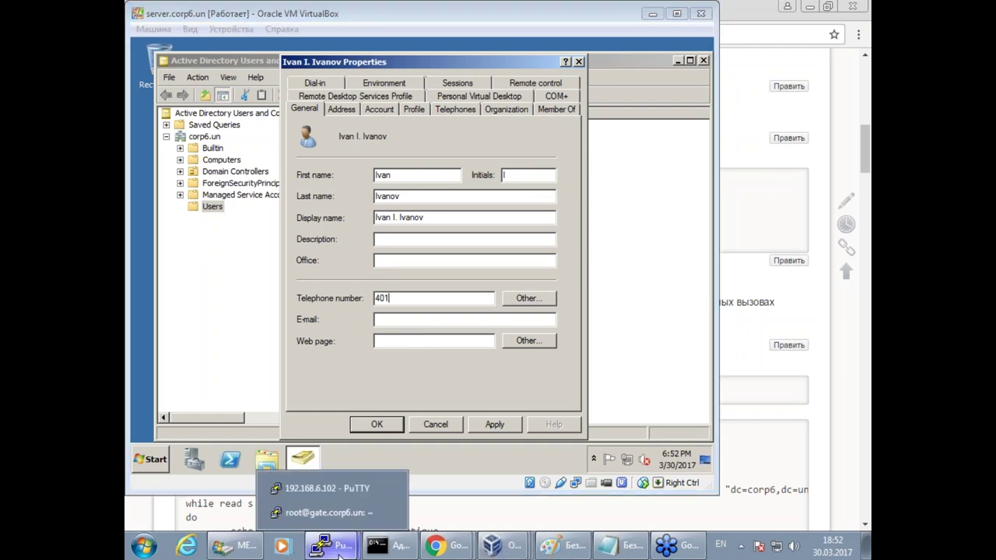
# Exit the gate Asterisk console and print /etc/asterisk/sip.conf with cat.
pyautogui.click(326, 513)
pyautogui.write('exit')
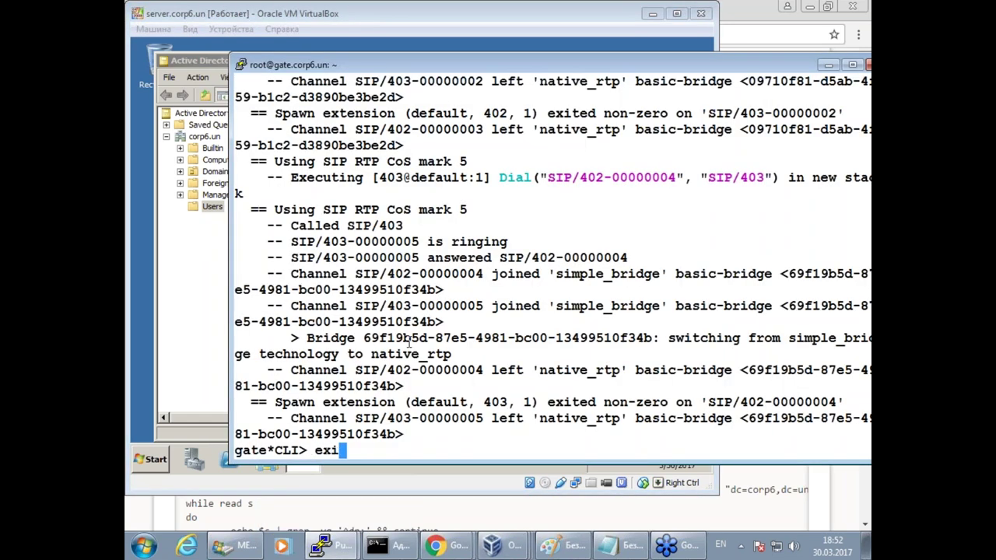
pyautogui.press('Return')
pyautogui.press('Return')
pyautogui.write('cat /')
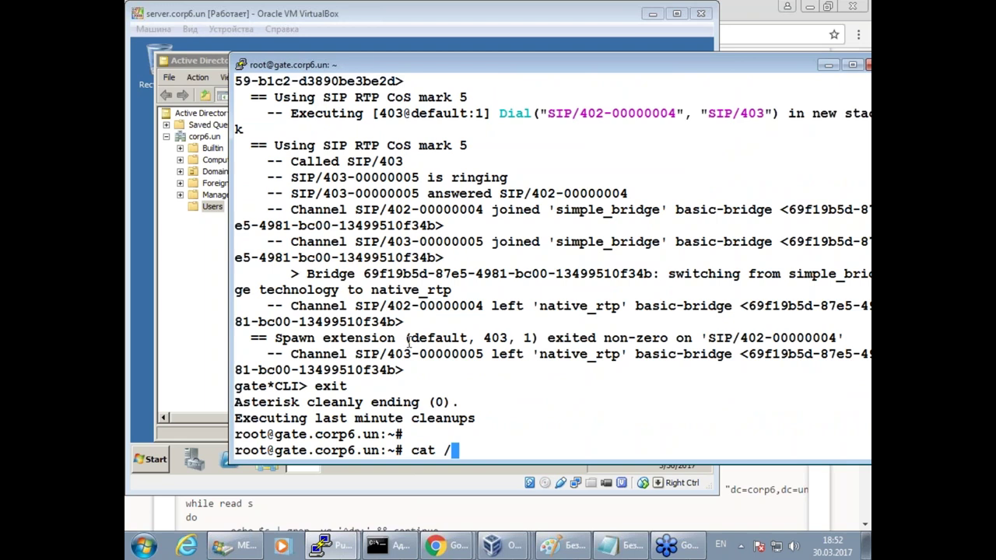
pyautogui.write('etc/asterisk/sip.conf')
pyautogui.press('Return')
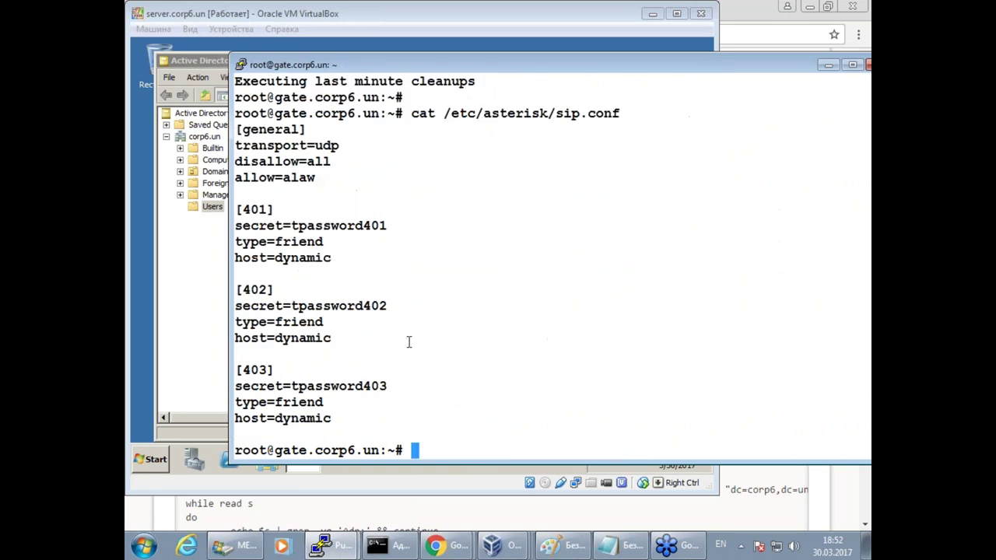
# Highlight the [401]–[403] SIP peer blocks and 401's secret in the sip.conf listing.
pyautogui.doubleClick(255, 209)
pyautogui.click(296, 228)
pyautogui.doubleClick(365, 225)
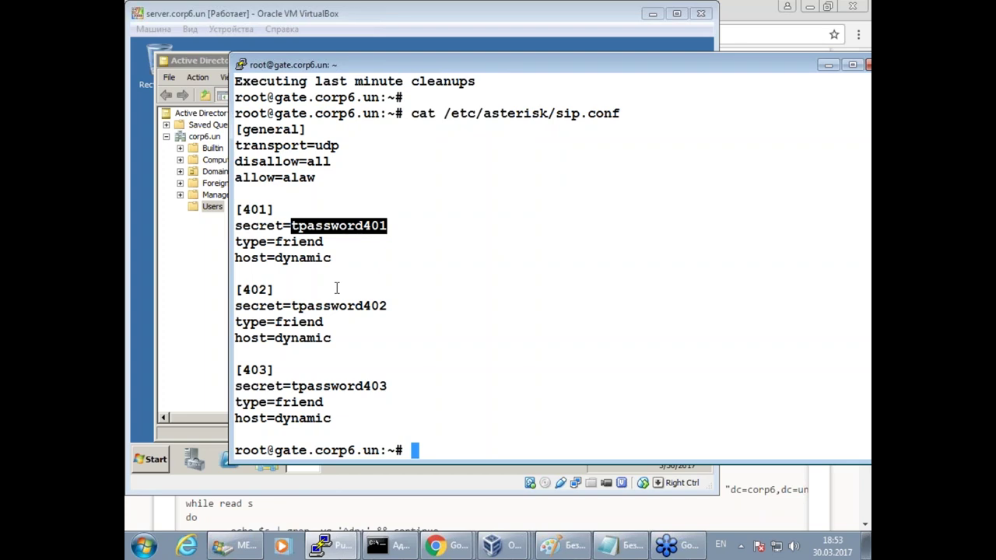
pyautogui.click(252, 230)
pyautogui.moveTo(252, 227); pyautogui.dragTo(331, 227)
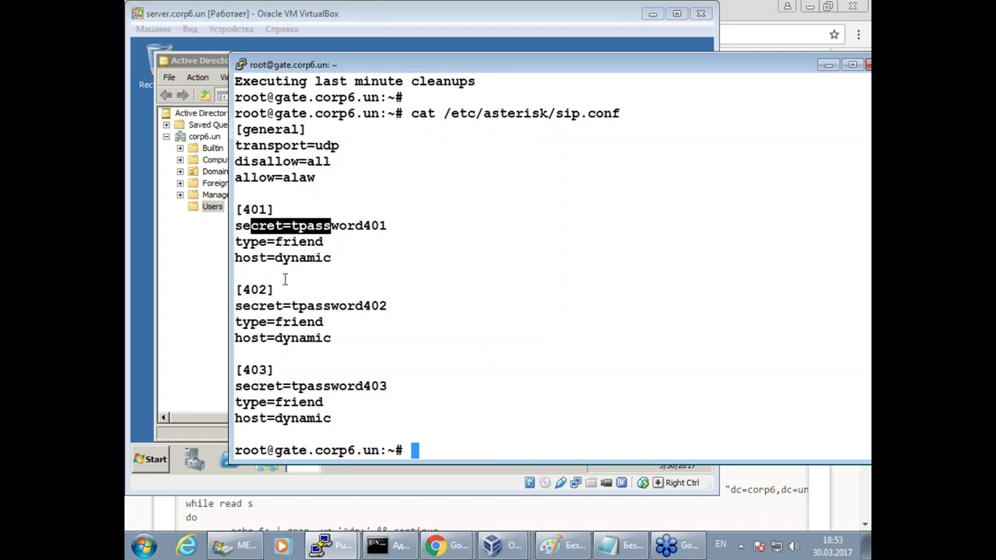
pyautogui.moveTo(236, 210); pyautogui.dragTo(354, 424)
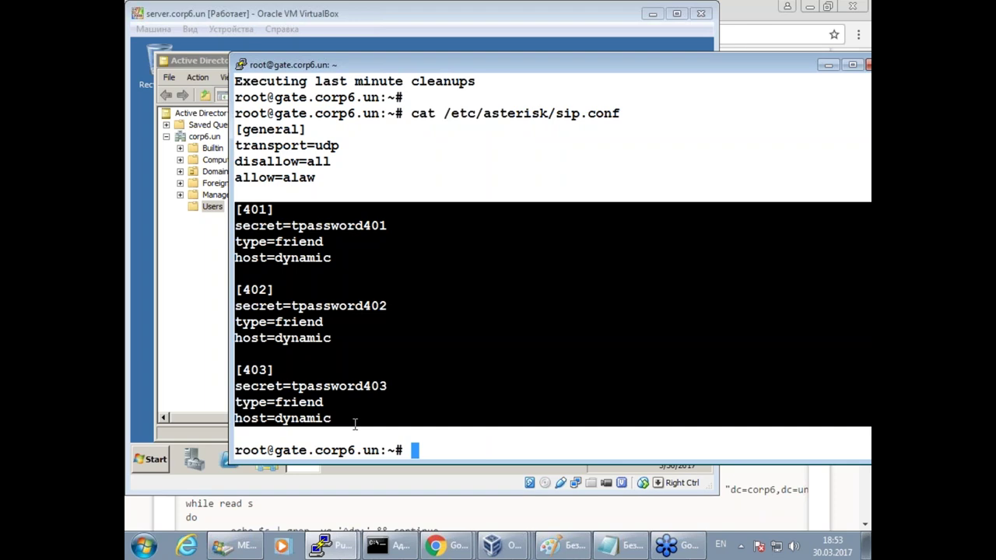
pyautogui.click(366, 408)
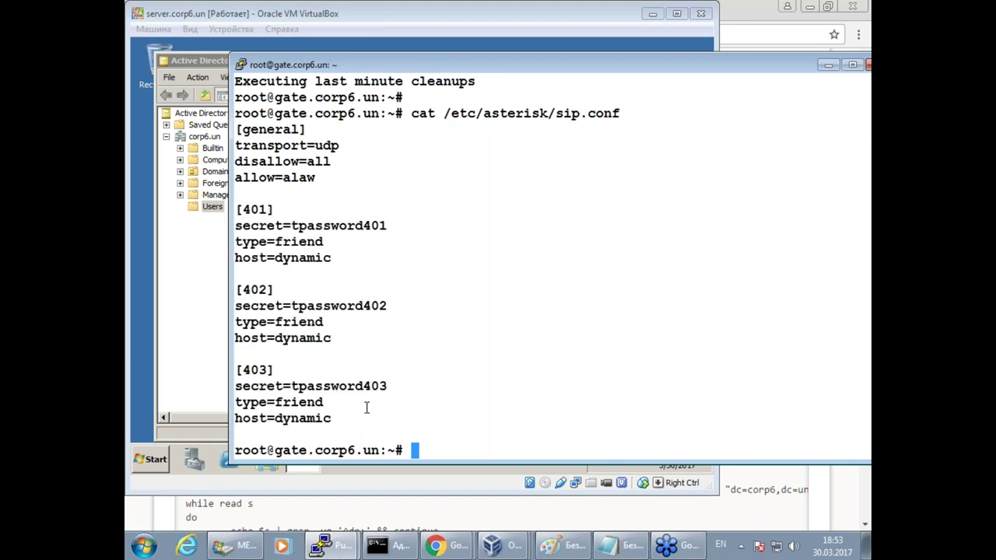
pyautogui.moveTo(253, 350)
pyautogui.mouseDown()
pyautogui.moveTo(243, 352)
pyautogui.moveTo(233, 424)
pyautogui.moveTo(449, 405)
pyautogui.moveTo(426, 375)
pyautogui.moveTo(236, 352)
pyautogui.mouseUp()
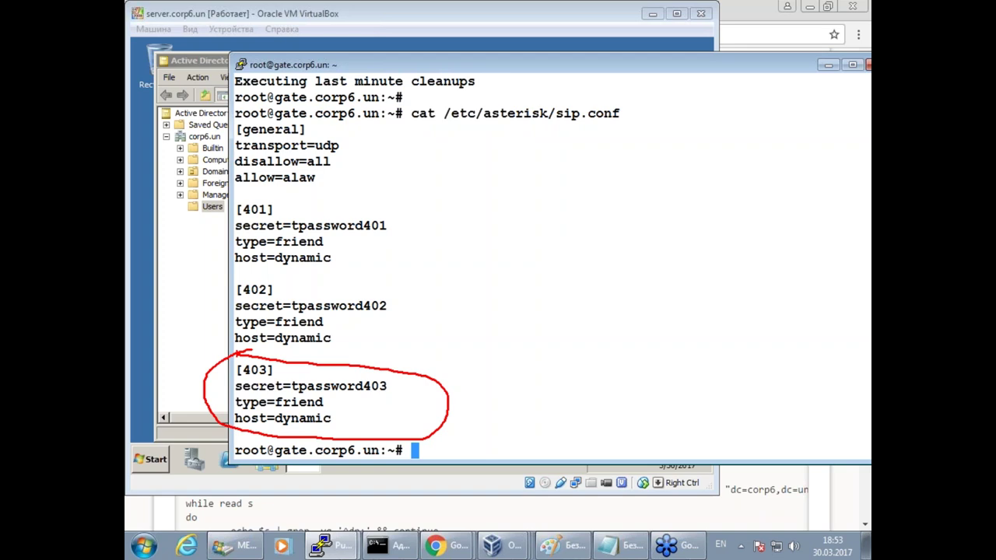
pyautogui.moveTo(267, 196)
pyautogui.mouseDown()
pyautogui.moveTo(166, 243)
pyautogui.moveTo(168, 330)
pyautogui.moveTo(476, 333)
pyautogui.moveTo(467, 225)
pyautogui.moveTo(274, 190)
pyautogui.mouseUp()
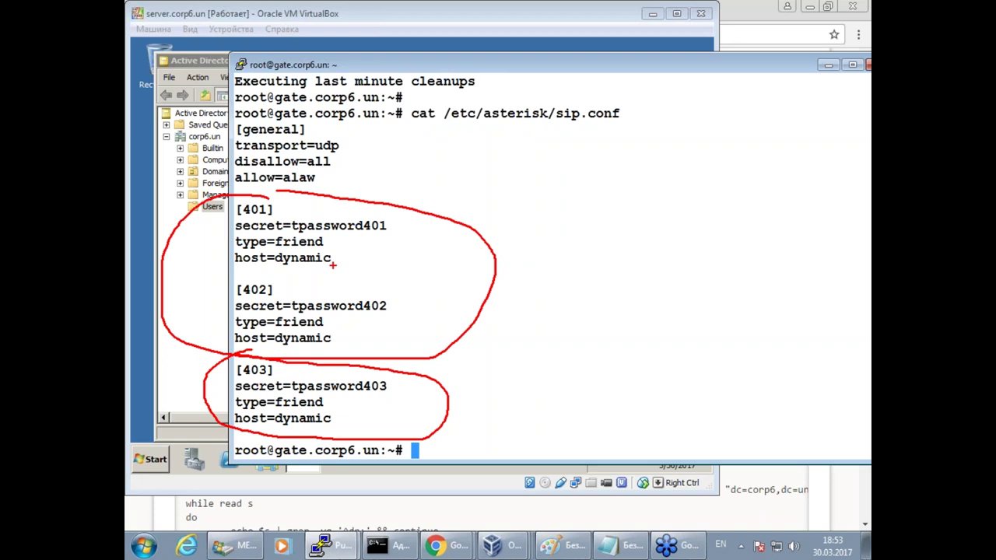
pyautogui.press('Escape')
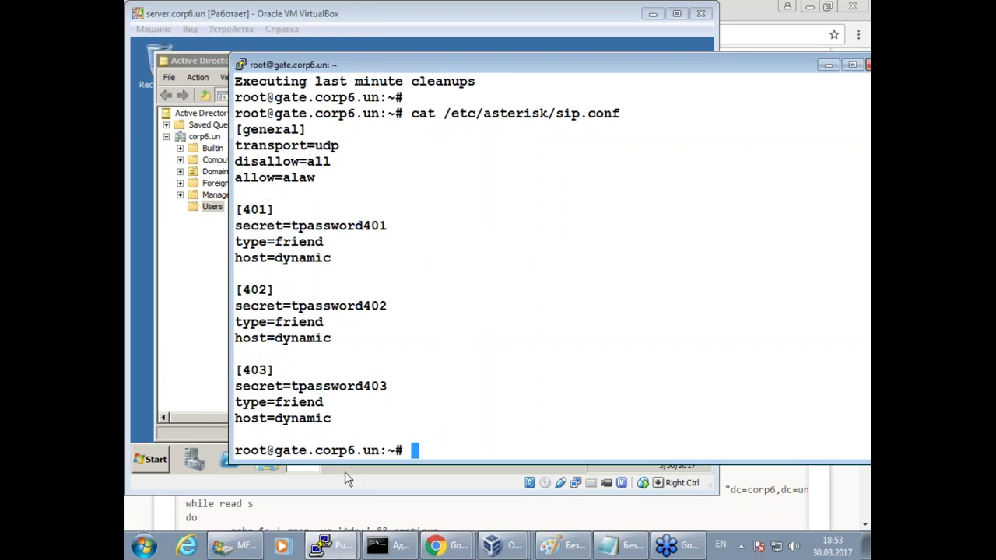
pyautogui.write('ldapser')
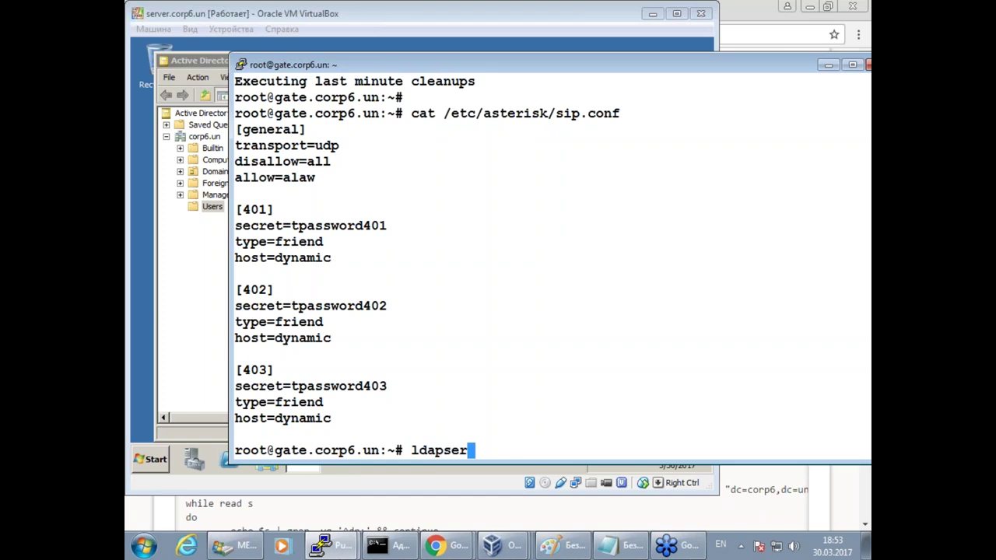
# Run ldapsearch, then install the suggested ldap-utils package with apt install ldap-utils.
pyautogui.press('BackSpace')
pyautogui.write('arch')
pyautogui.press('Return')
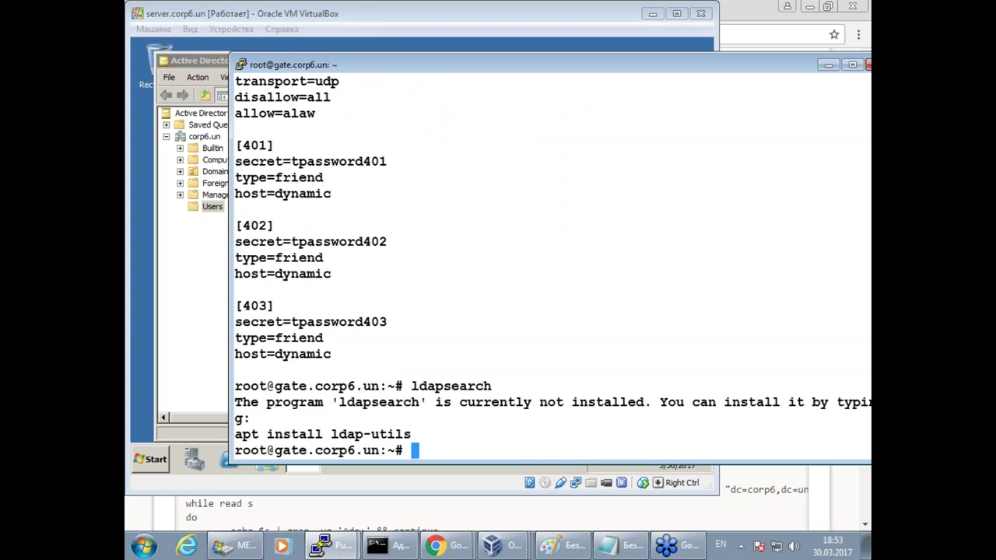
pyautogui.moveTo(412, 386); pyautogui.dragTo(451, 386)
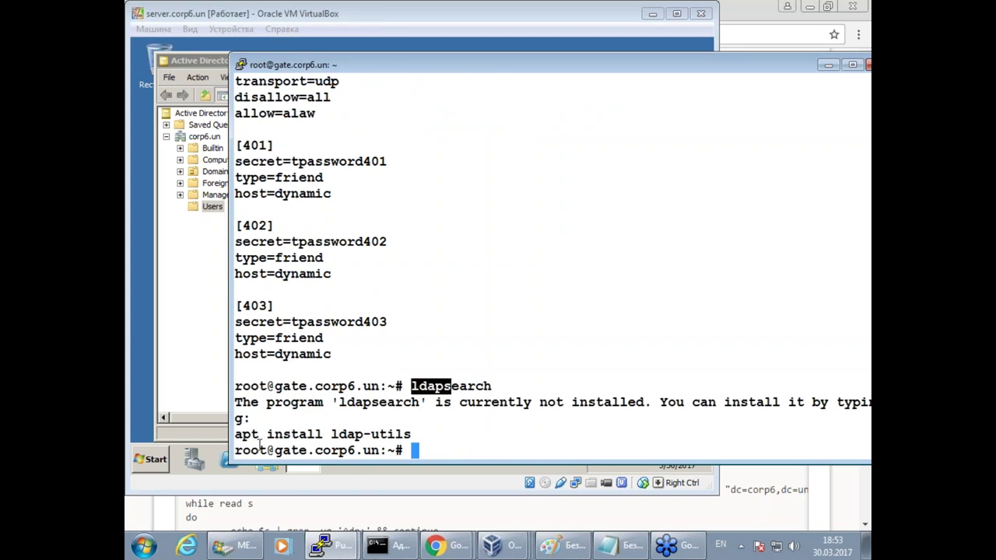
pyautogui.moveTo(236, 434); pyautogui.dragTo(407, 433)
pyautogui.rightClick(422, 323)
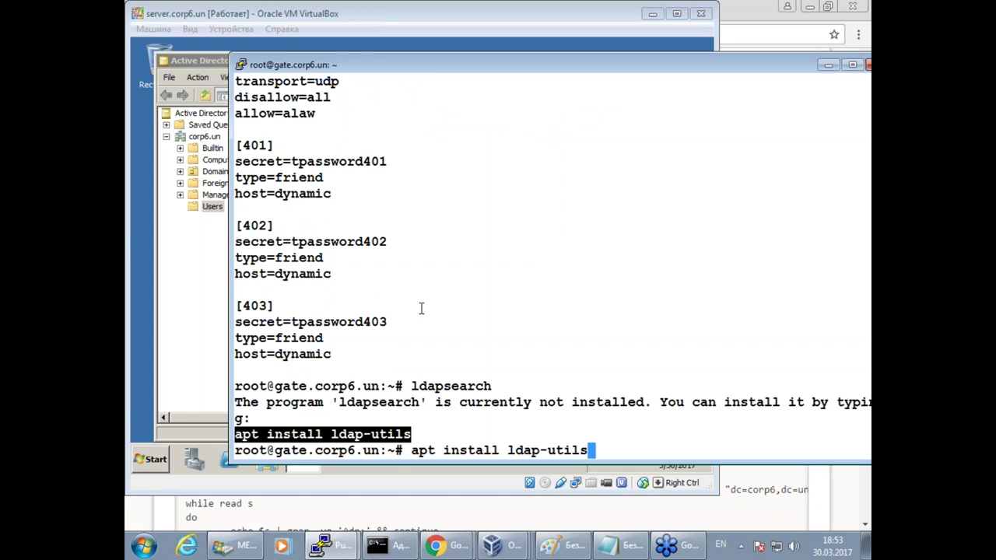
pyautogui.press('Return')
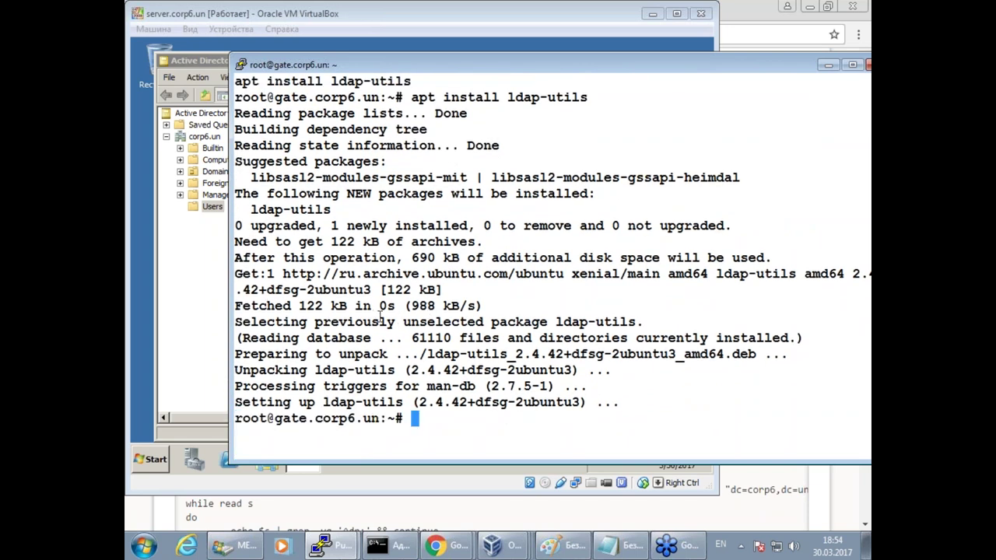
# Reattach to the Asterisk CLI by recalling asterisk -rvvvvvvvvvv from history.
pyautogui.press('Up')
pyautogui.press('Up')
pyautogui.press('Up')
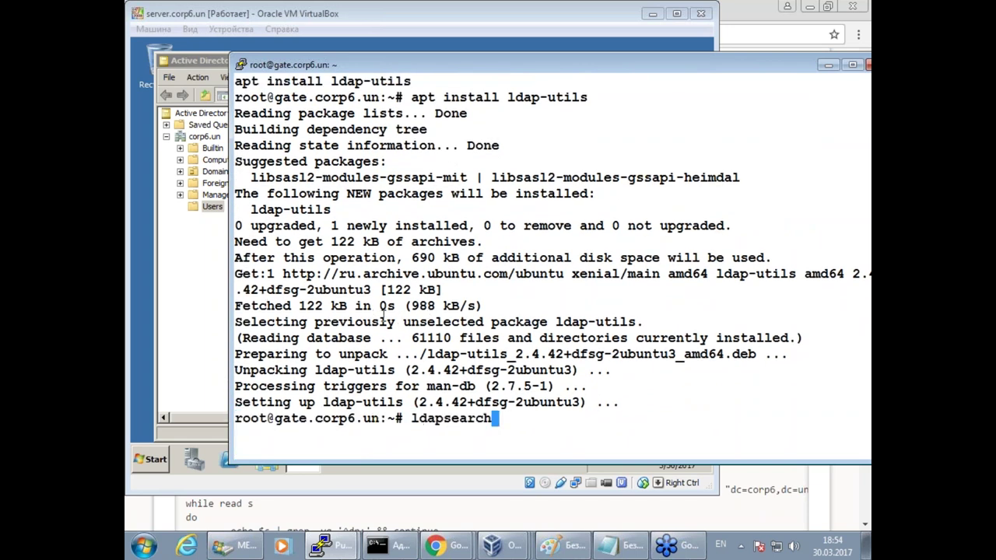
pyautogui.press('Up')
pyautogui.press('Return')
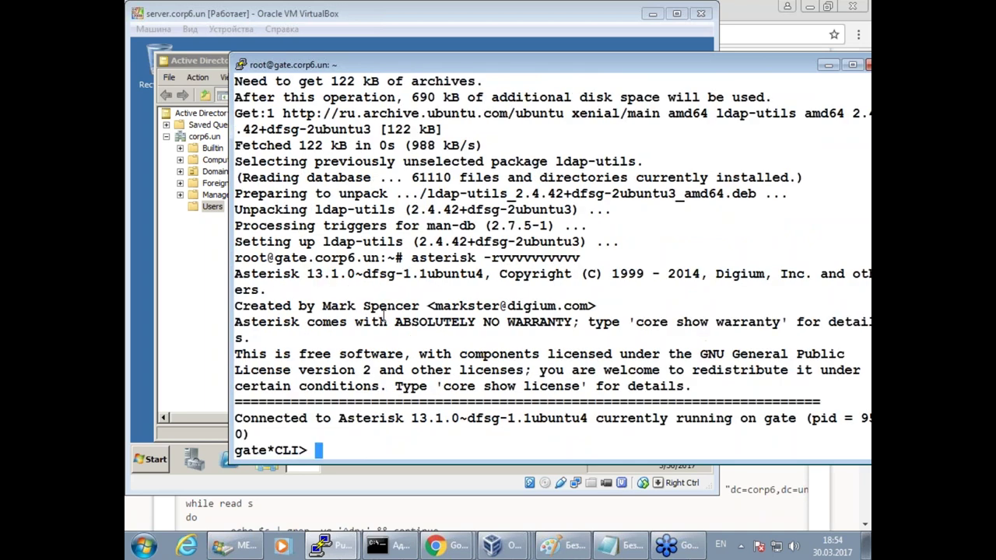
pyautogui.press('Return')
pyautogui.press('Return')
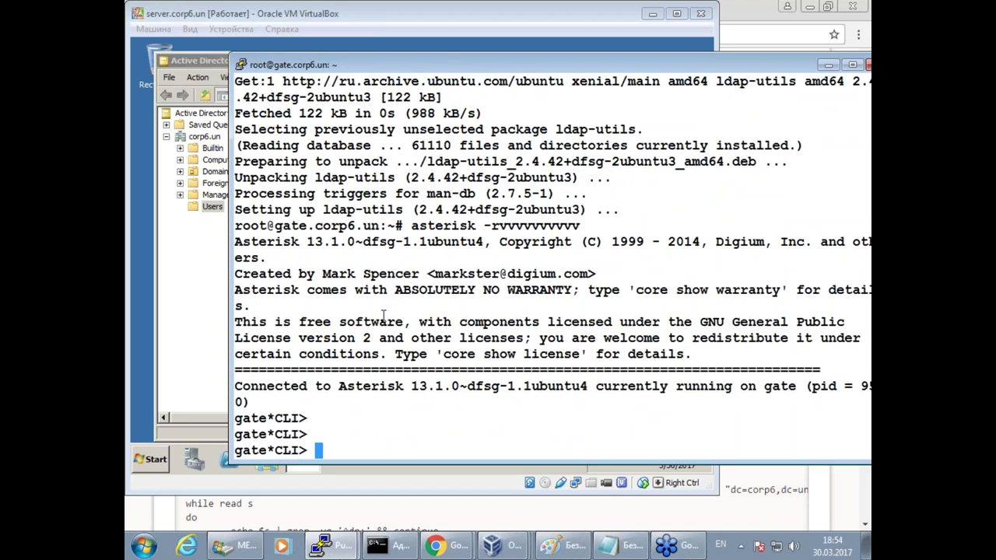
# List SIP users 401–403 and their secrets with 'sip show users', then open the 401 user in Active Directory.
pyautogui.write('sip show use')
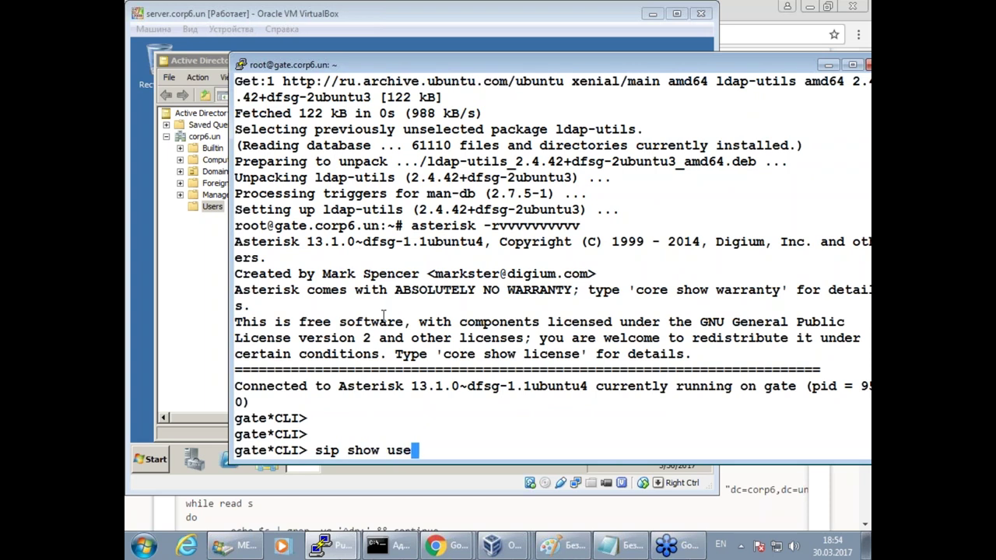
pyautogui.press('Tab')
pyautogui.write('s')
pyautogui.press('Return')
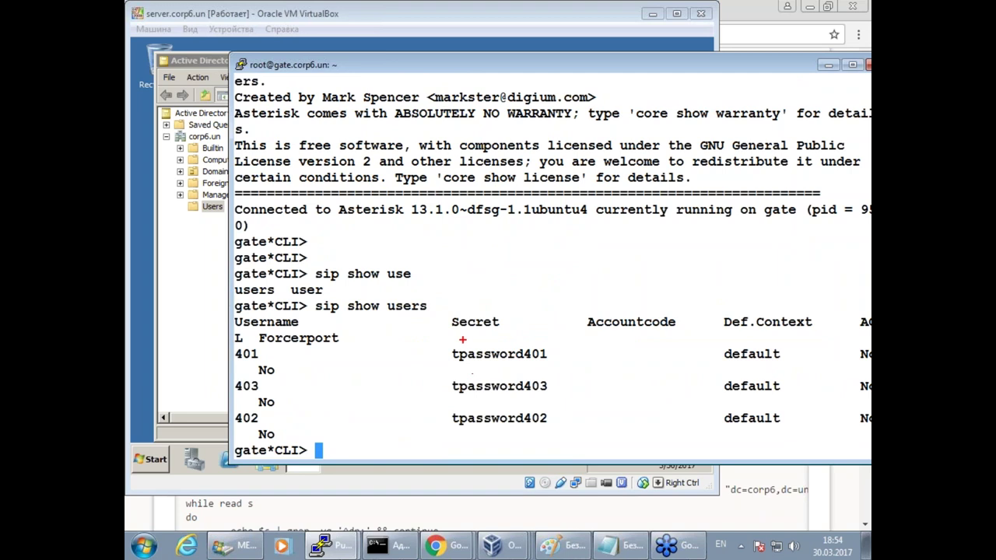
pyautogui.moveTo(464, 340)
pyautogui.mouseDown()
pyautogui.moveTo(437, 350)
pyautogui.moveTo(588, 359)
pyautogui.moveTo(560, 343)
pyautogui.moveTo(460, 340)
pyautogui.moveTo(492, 354)
pyautogui.moveTo(545, 354)
pyautogui.mouseUp()
pyautogui.press('Escape')
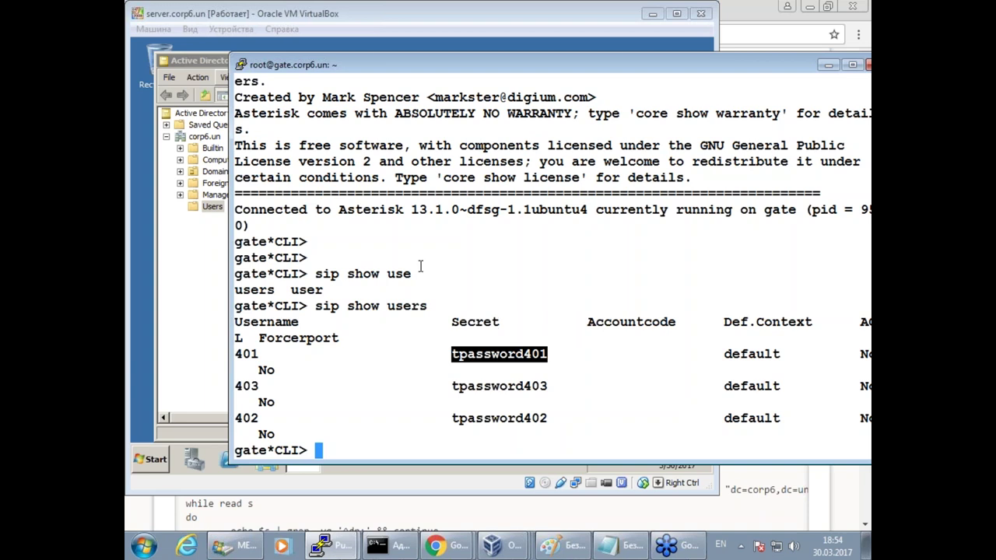
pyautogui.click(188, 61)
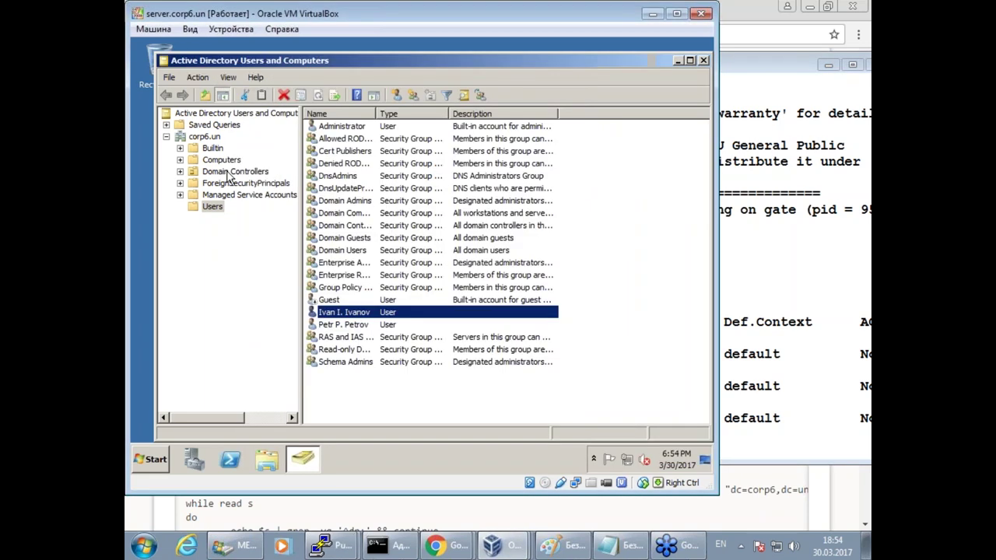
pyautogui.doubleClick(354, 314)
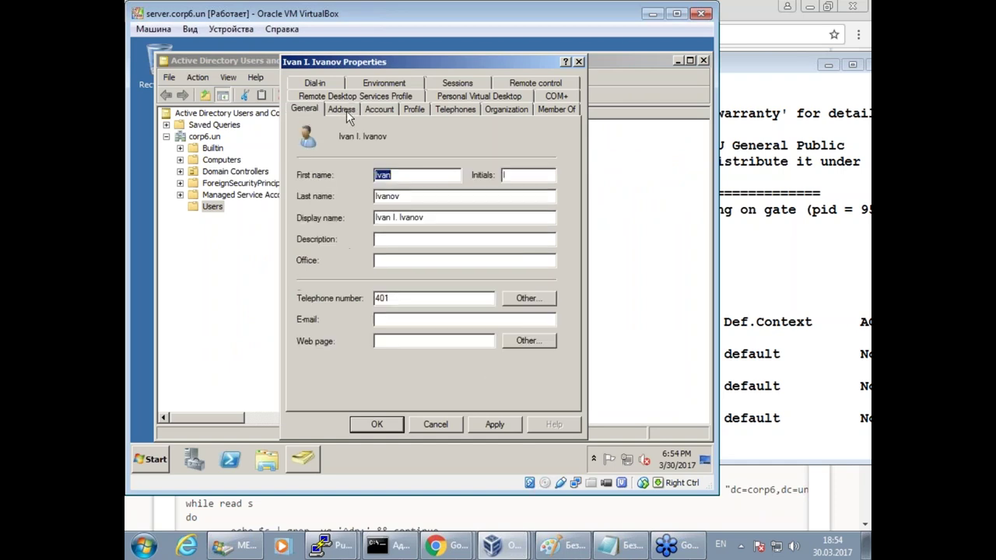
# Review the first user's Zip/Postal Code and telephone number, then save and close his properties.
pyautogui.click(344, 108)
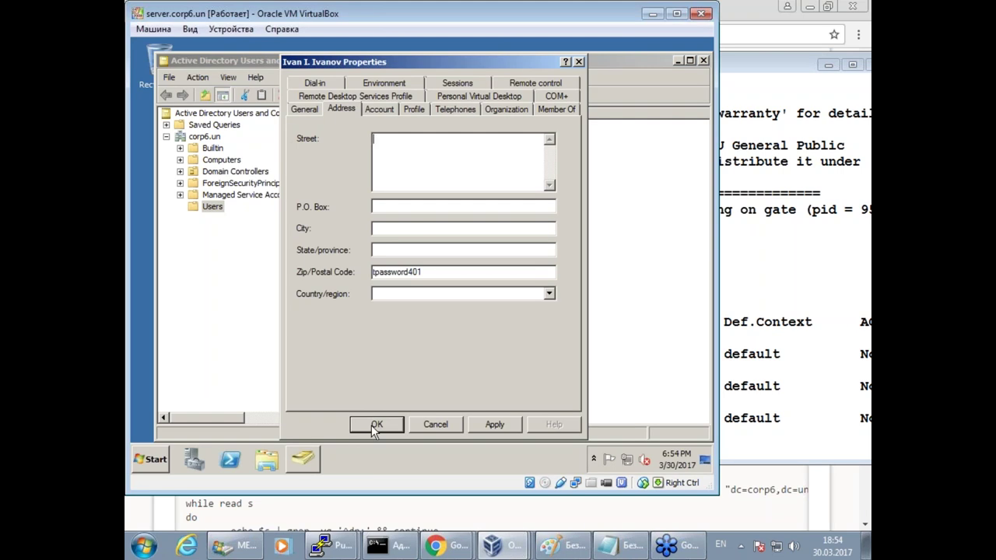
pyautogui.click(305, 109)
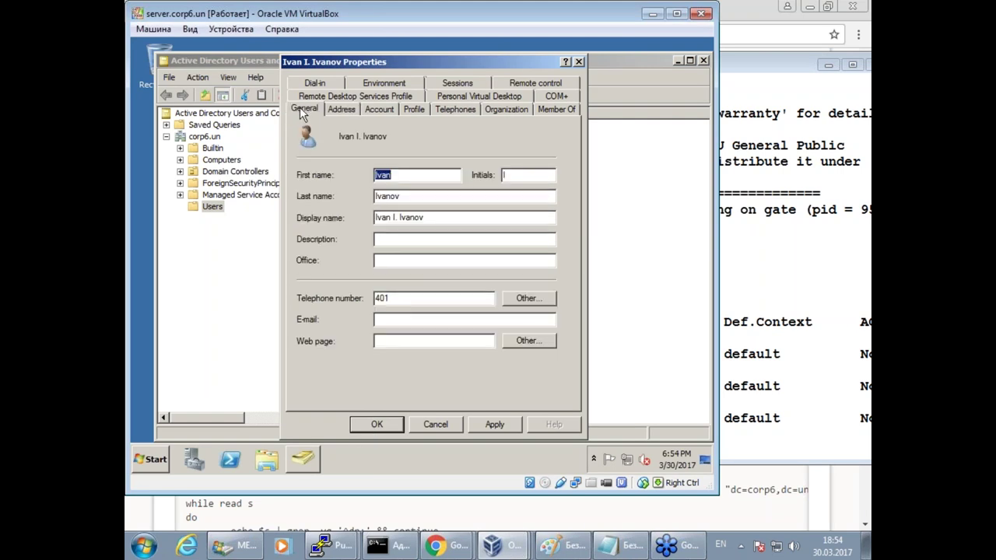
pyautogui.click(417, 300)
pyautogui.hotkey('shift', 'Home')
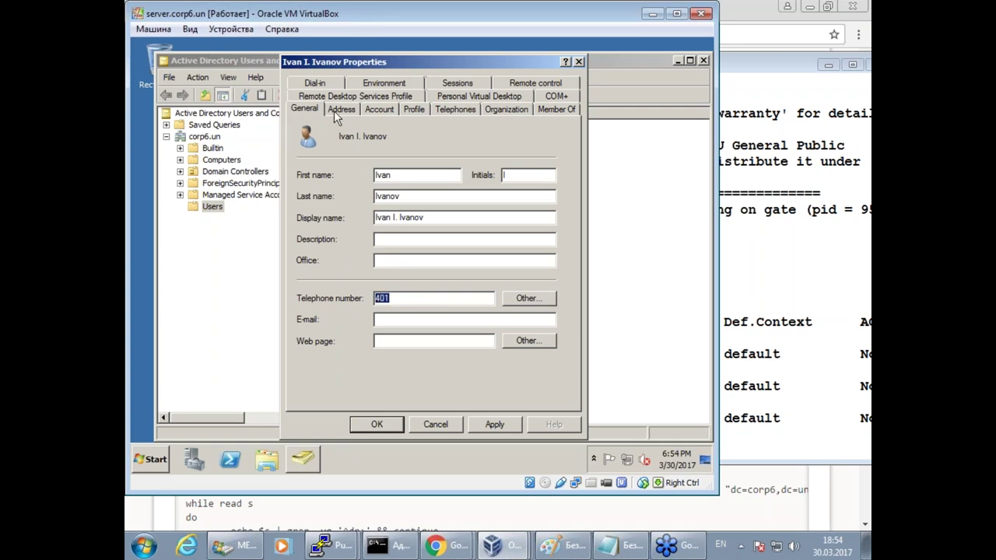
pyautogui.click(340, 110)
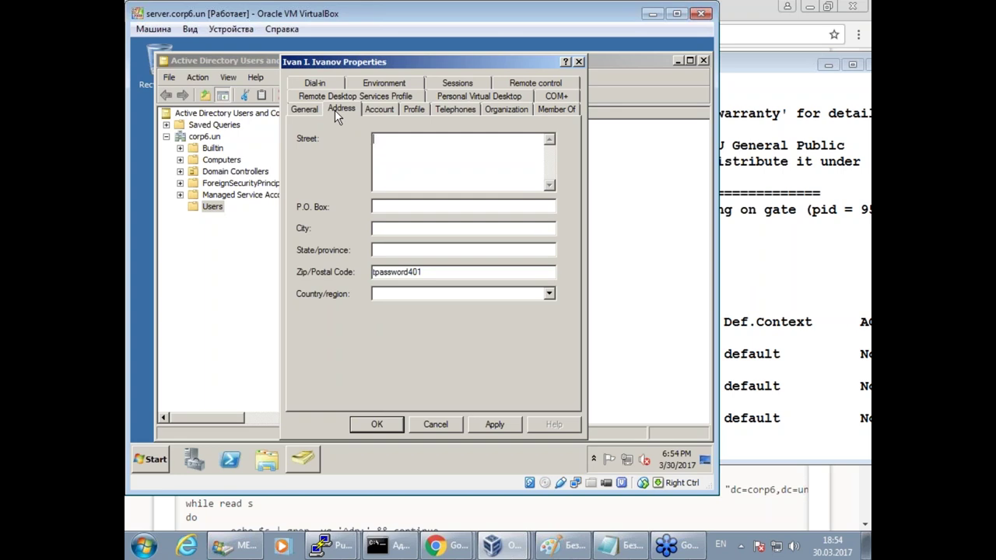
pyautogui.click(379, 424)
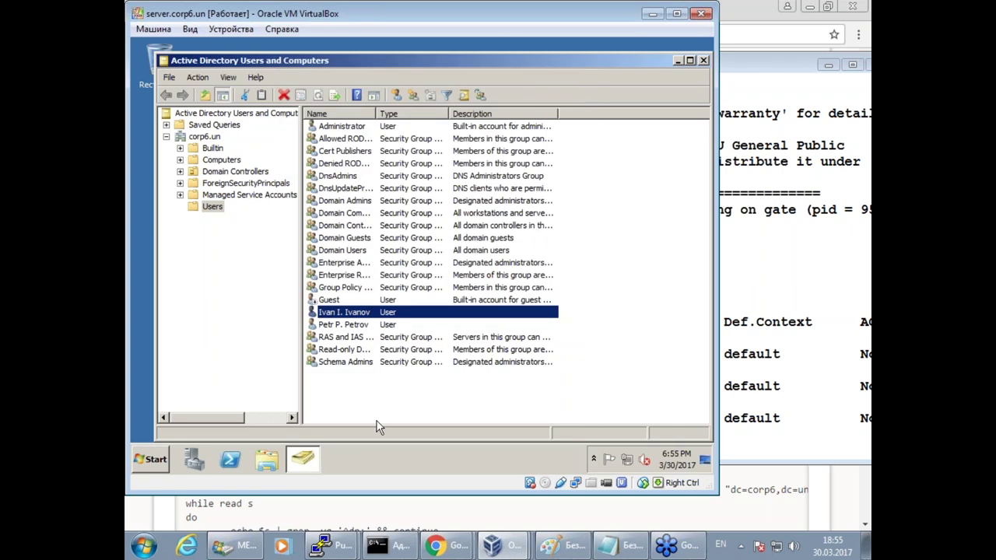
# Open the second user's properties and add to his telephone number.
pyautogui.click(349, 325)
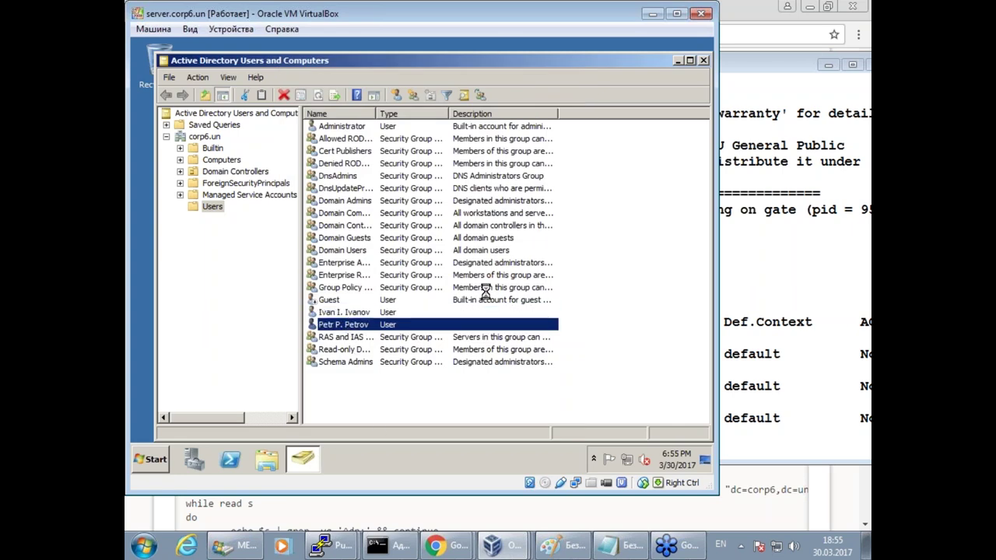
pyautogui.click(389, 299)
pyautogui.write('402')
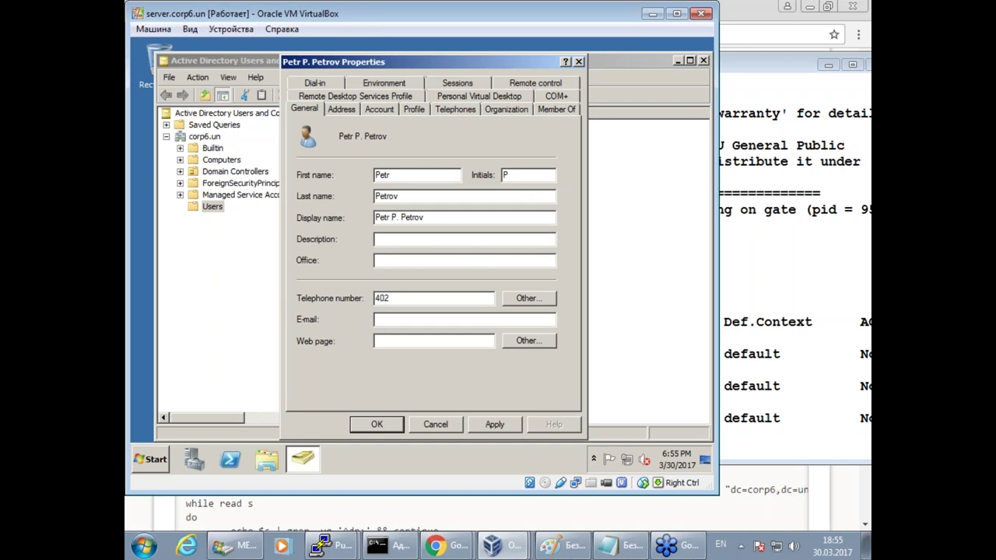
# Paste the password-like value into the second user's Zip/Postal Code on the Address tab.
pyautogui.click(374, 110)
pyautogui.click(339, 110)
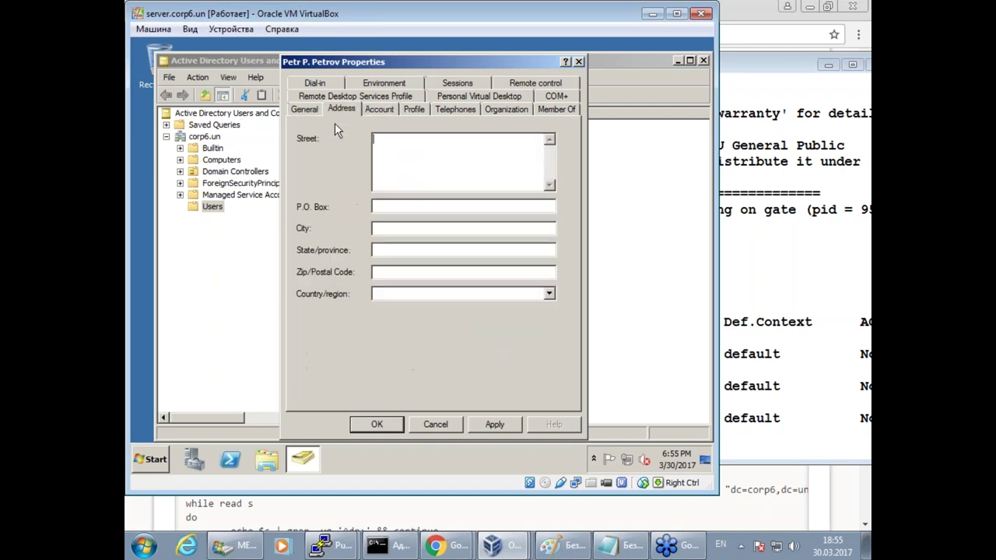
pyautogui.click(408, 270)
pyautogui.hotkey('ctrl', 'v')
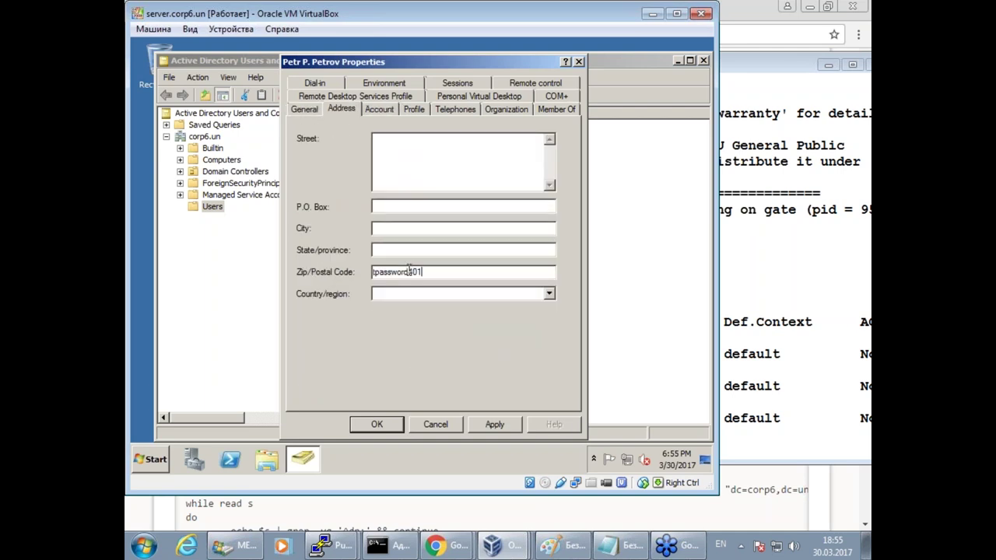
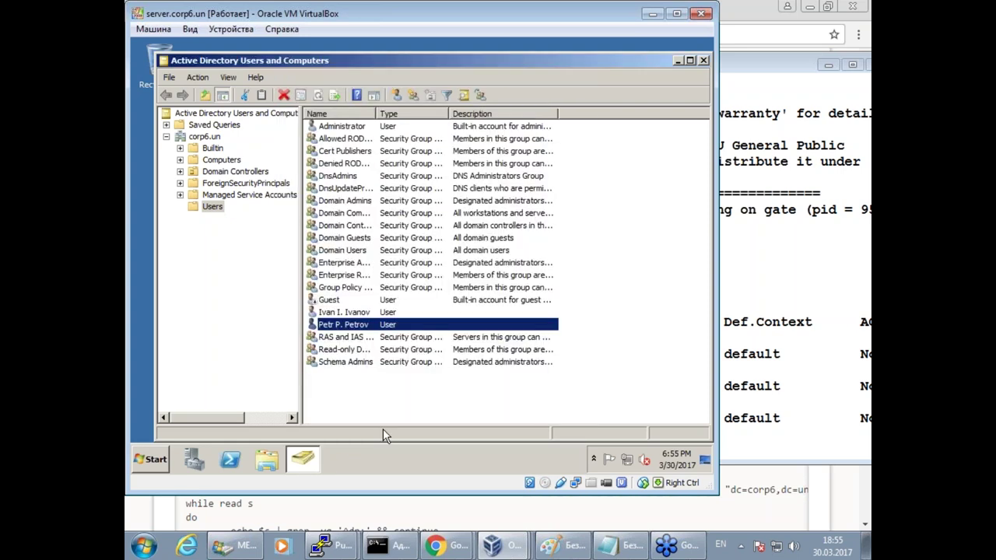
# Close the user dialog and review the ldapsearch server, bind DN, dc=corp6,dc=un base and telephoneNumber=4* filter.
pyautogui.click(333, 545)
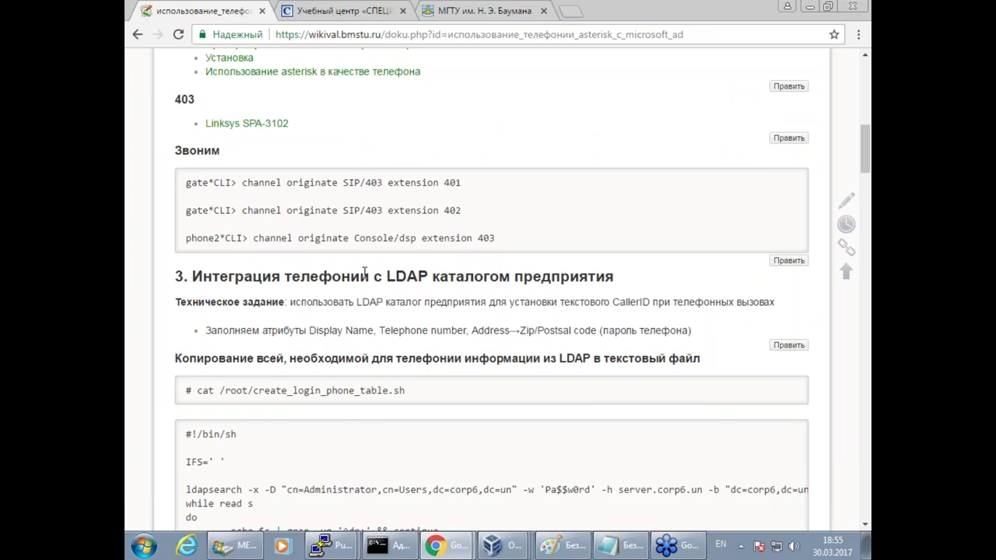
pyautogui.scroll(-3, 364, 272)
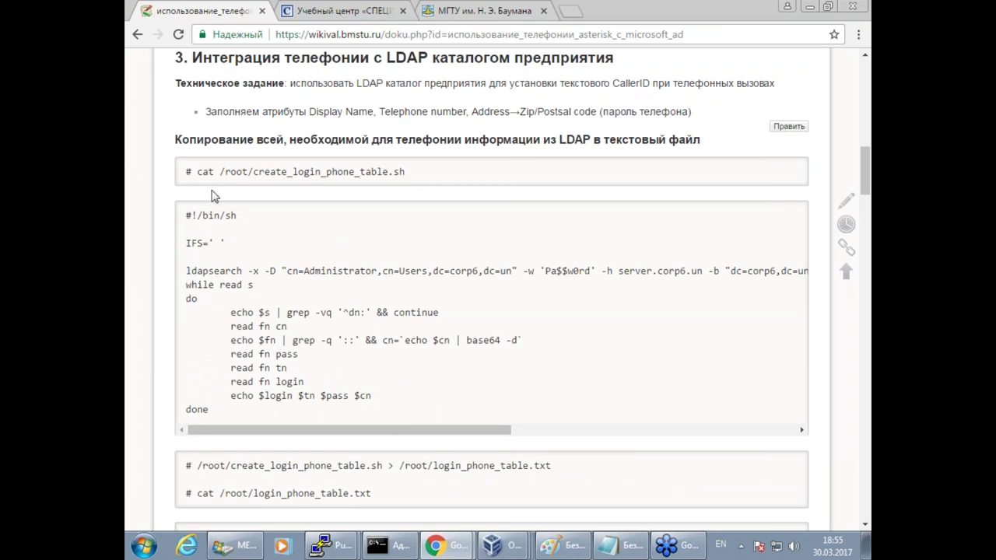
pyautogui.moveTo(191, 272); pyautogui.dragTo(214, 273)
pyautogui.moveTo(618, 272); pyautogui.dragTo(704, 271)
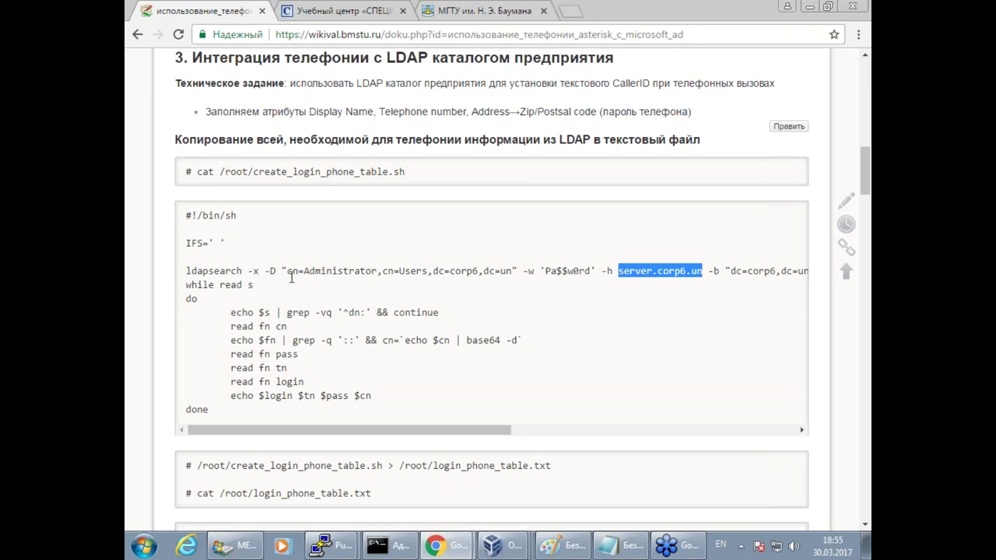
pyautogui.moveTo(283, 277); pyautogui.dragTo(594, 283)
pyautogui.moveTo(403, 430); pyautogui.dragTo(469, 431)
pyautogui.moveTo(542, 444); pyautogui.dragTo(556, 442)
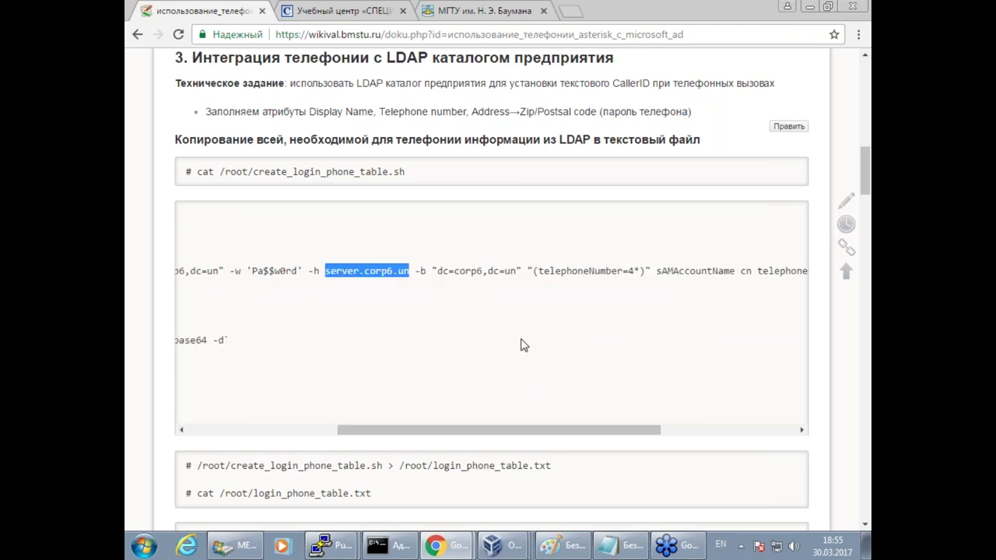
pyautogui.moveTo(509, 280); pyautogui.dragTo(427, 283)
pyautogui.moveTo(524, 263)
pyautogui.mouseDown()
pyautogui.moveTo(523, 292)
pyautogui.moveTo(638, 304)
pyautogui.mouseUp()
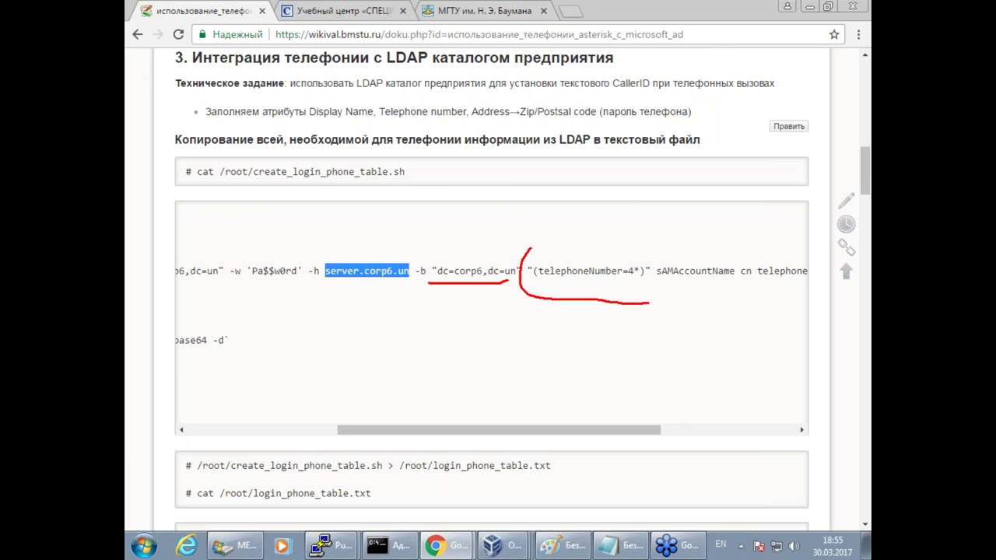
pyautogui.moveTo(535, 249); pyautogui.dragTo(630, 248)
pyautogui.press('Escape')
# Review the sAMAccountName, cn, telephoneNumber and postalCode attributes, then copy the whole script.
pyautogui.moveTo(587, 434); pyautogui.dragTo(721, 434)
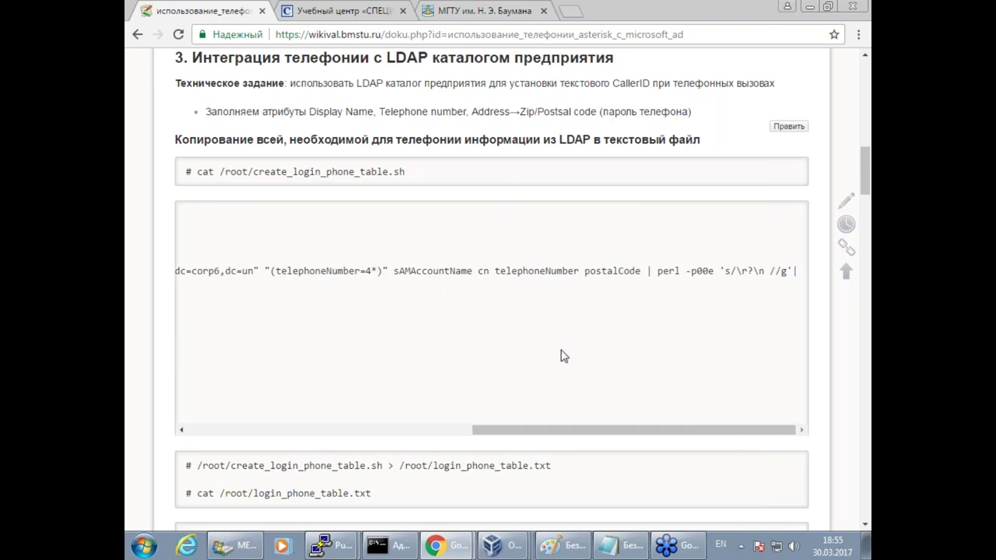
pyautogui.press('super')
pyautogui.press('Escape')
pyautogui.moveTo(398, 271); pyautogui.dragTo(470, 272)
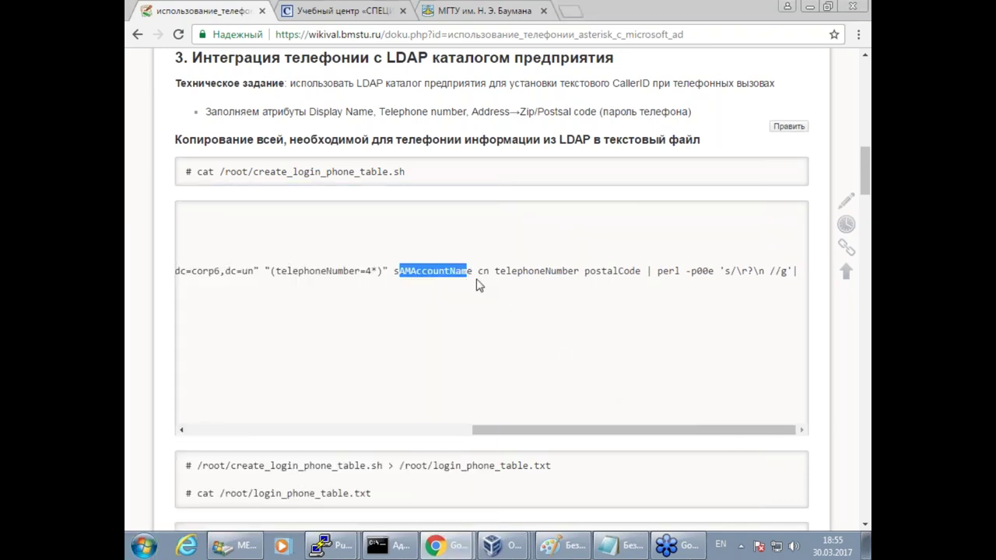
pyautogui.doubleClick(482, 270)
pyautogui.moveTo(517, 271); pyautogui.dragTo(629, 272)
pyautogui.moveTo(473, 271); pyautogui.dragTo(511, 271)
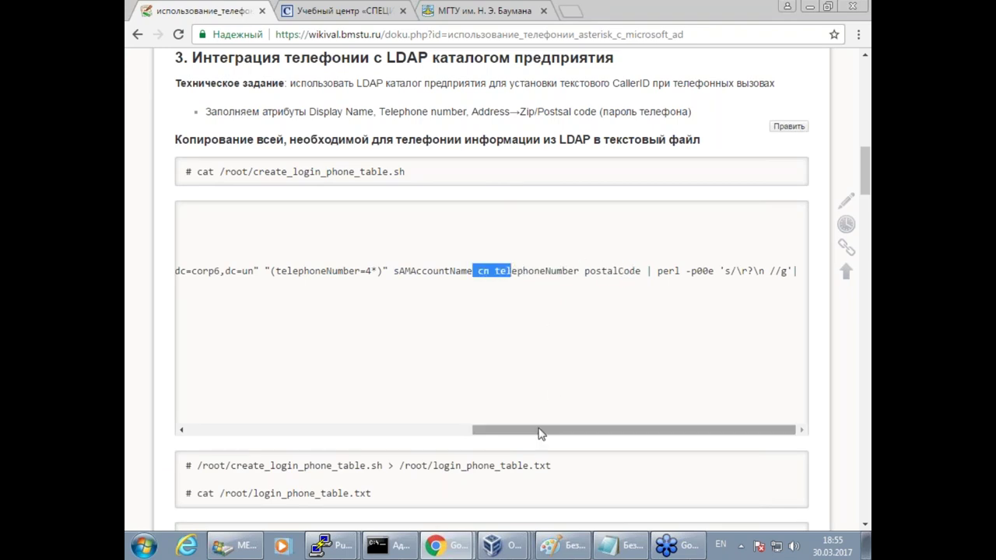
pyautogui.moveTo(720, 271); pyautogui.dragTo(435, 430)
pyautogui.moveTo(184, 215); pyautogui.dragTo(285, 407)
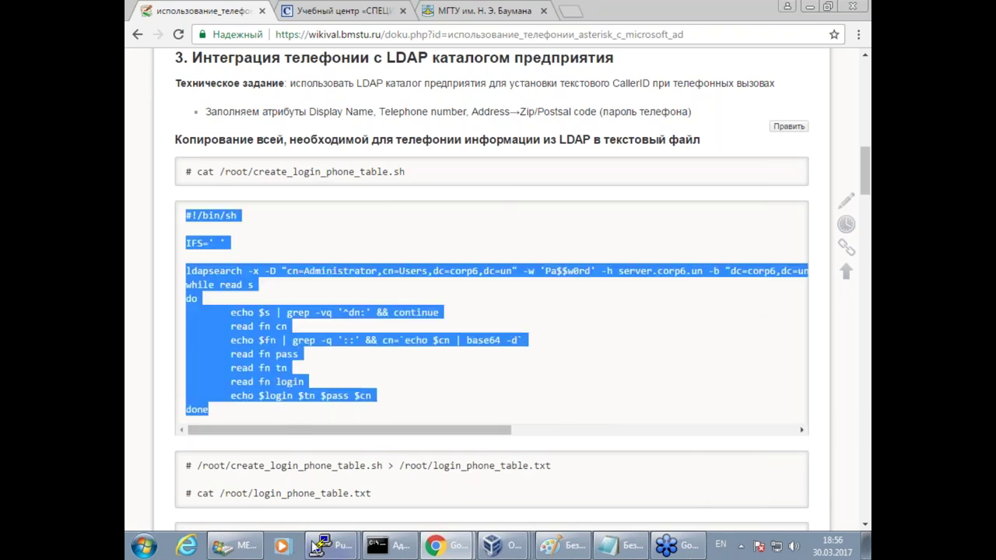
pyautogui.click(331, 545)
# Exit the Asterisk console on the gate terminal and abandon an unsaved vim session with :q!
pyautogui.click(327, 513)
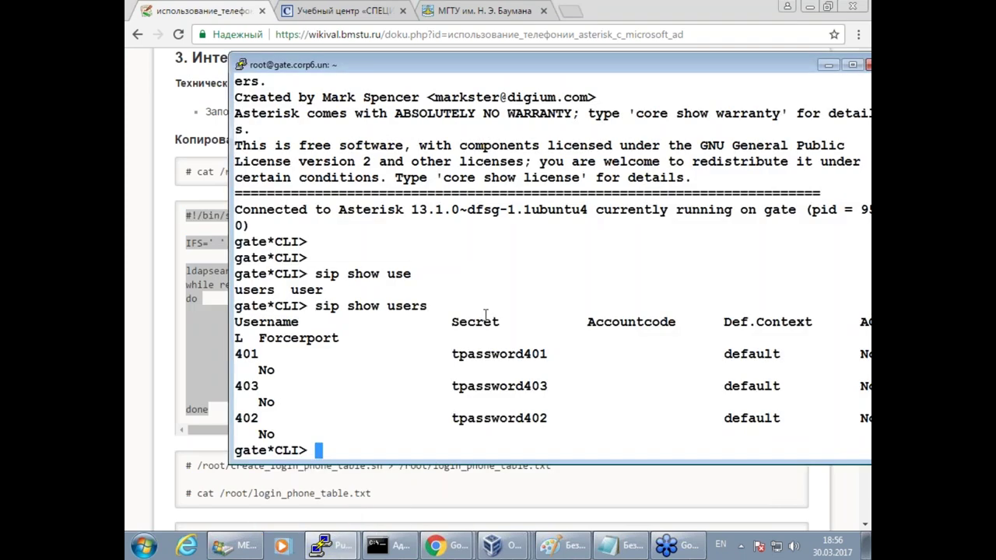
pyautogui.write('exit')
pyautogui.press('Return')
pyautogui.press('Return')
pyautogui.press('Return')
pyautogui.write('vim')
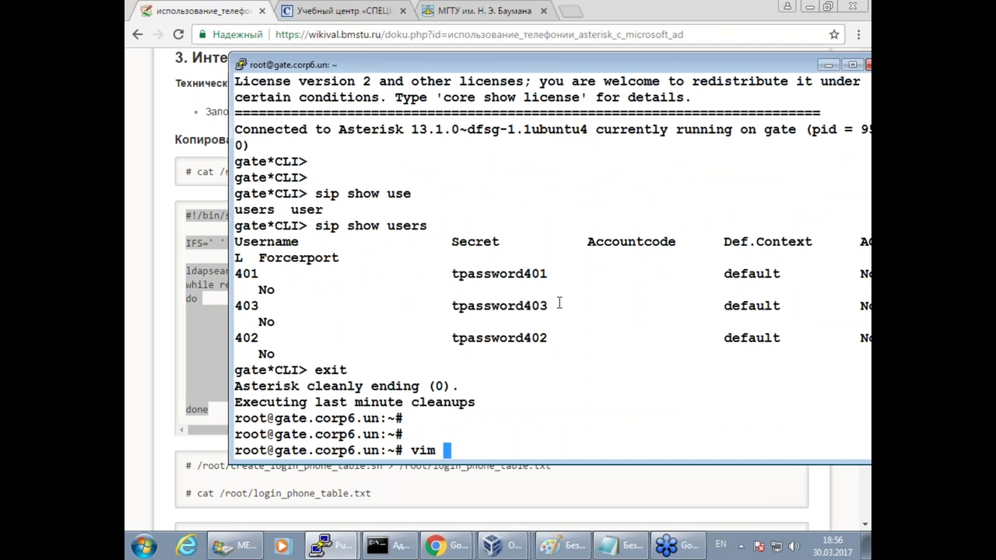
pyautogui.rightClick(559, 303)
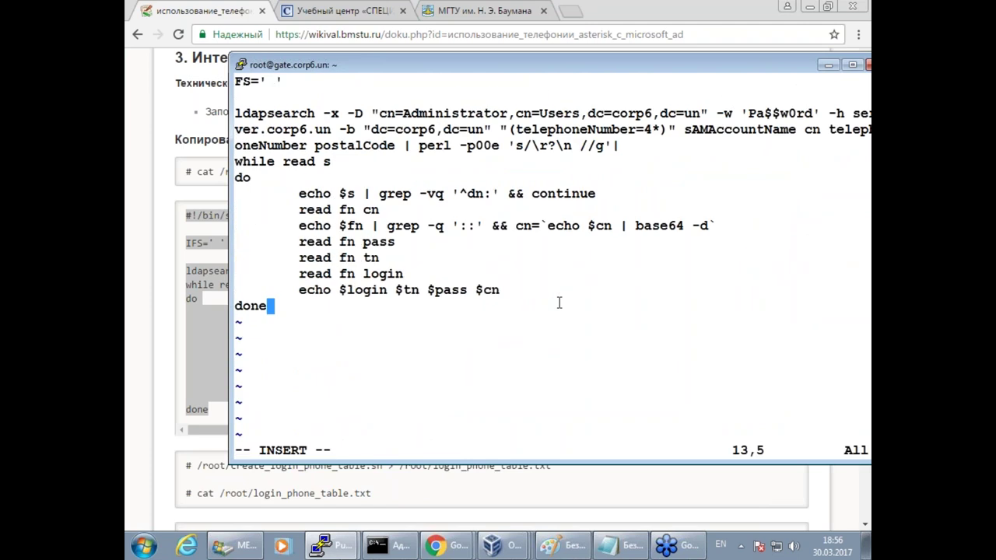
pyautogui.press('Escape')
pyautogui.write(':q!')
pyautogui.press('Return')
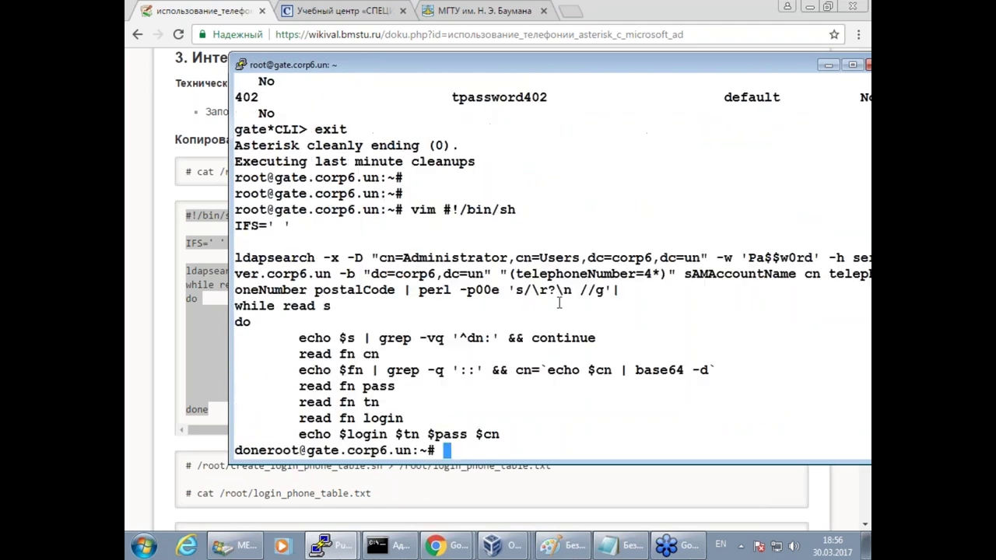
# Open a new empty file /root/create_login_phone_table.sh in vim, using the path copied from the wiki.
pyautogui.click(187, 313)
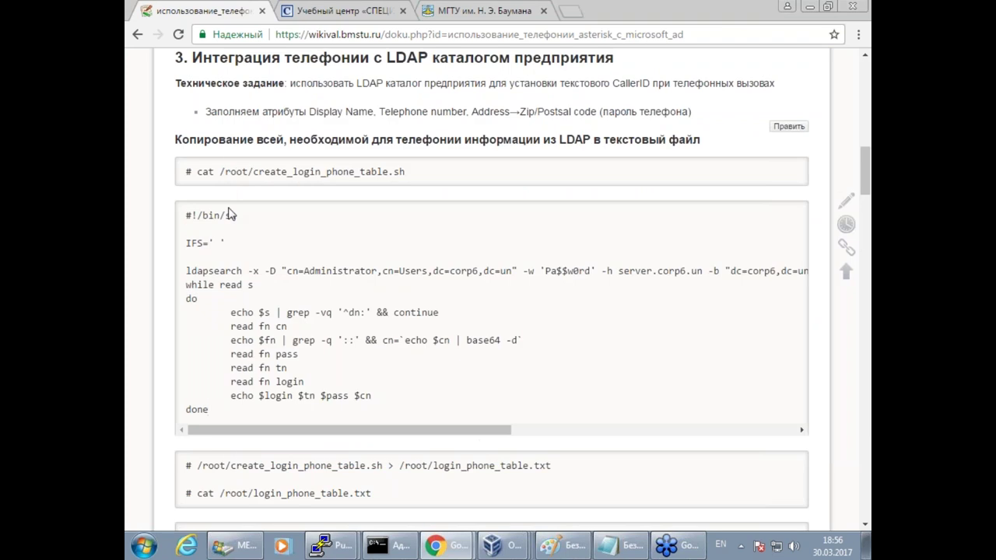
pyautogui.moveTo(406, 171); pyautogui.dragTo(215, 171)
pyautogui.press('super+c')
pyautogui.moveTo(331, 545)
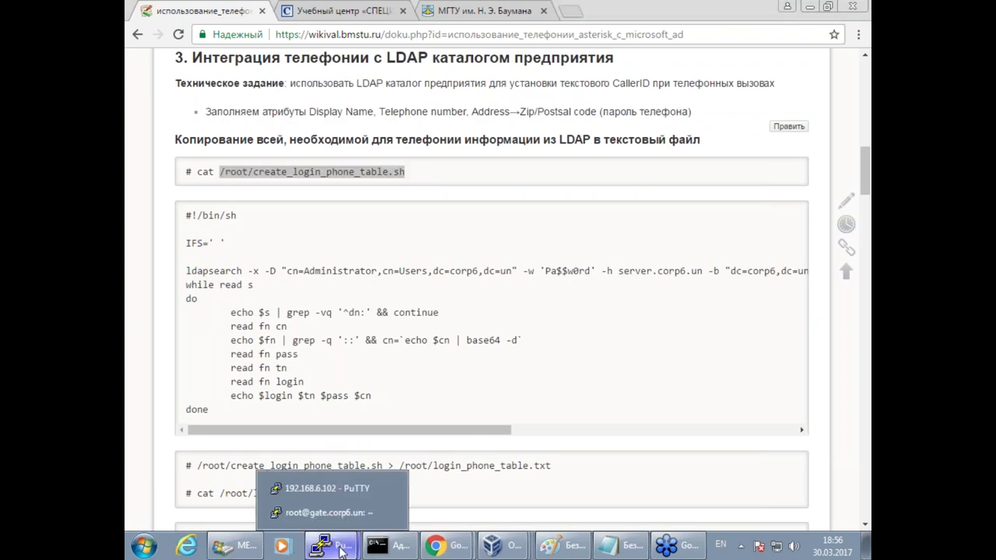
pyautogui.click(345, 511)
pyautogui.write('vim')
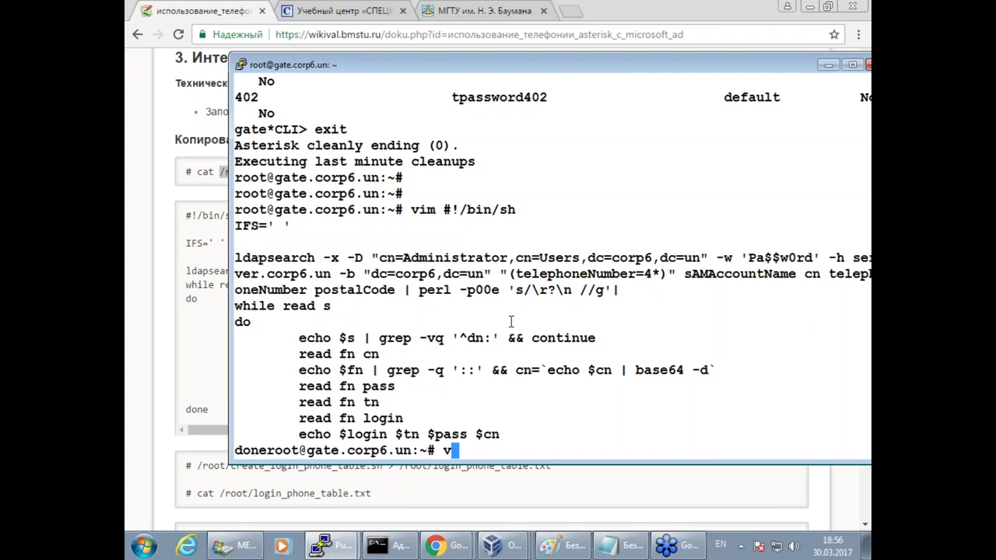
pyautogui.rightClick(511, 322)
pyautogui.press('Return')
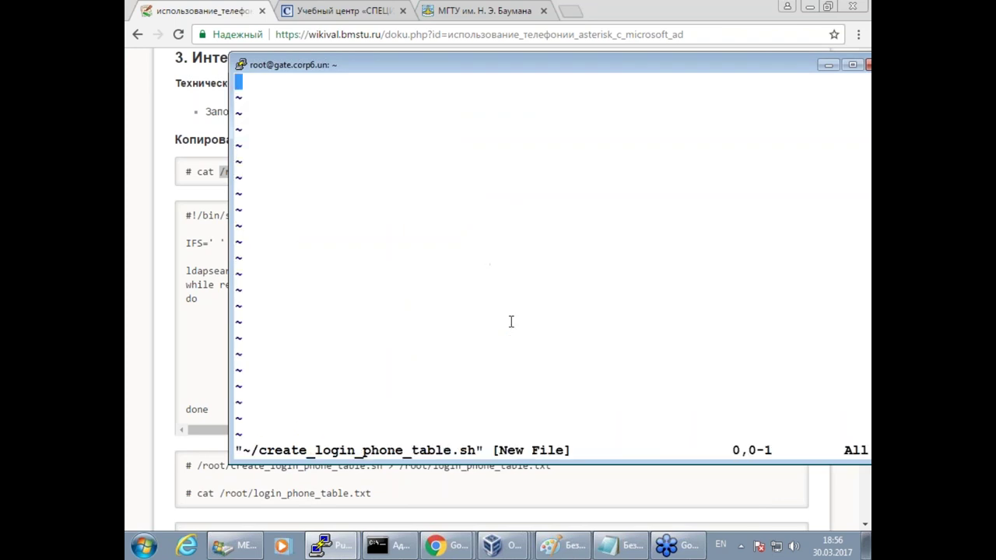
# Paste the copied LDAP export script into the file and save it with :wq.
pyautogui.click(177, 241)
pyautogui.moveTo(183, 215); pyautogui.dragTo(298, 412)
pyautogui.click(331, 545)
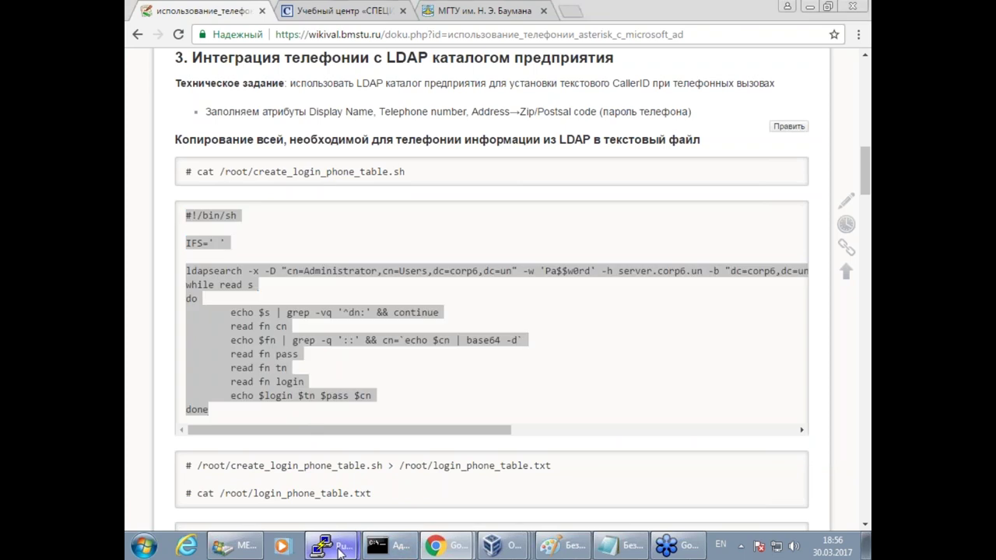
pyautogui.click(319, 513)
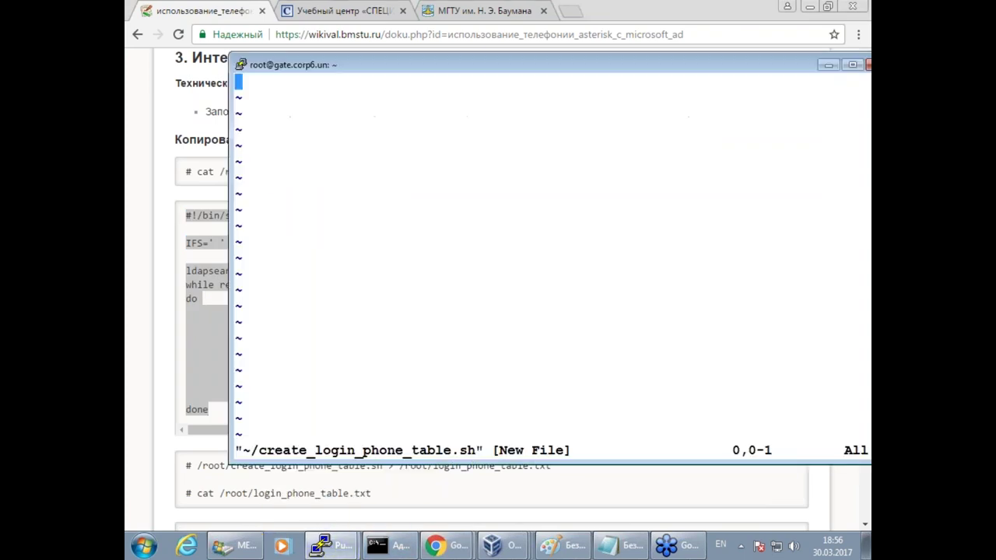
pyautogui.press('i')
pyautogui.rightClick(348, 251)
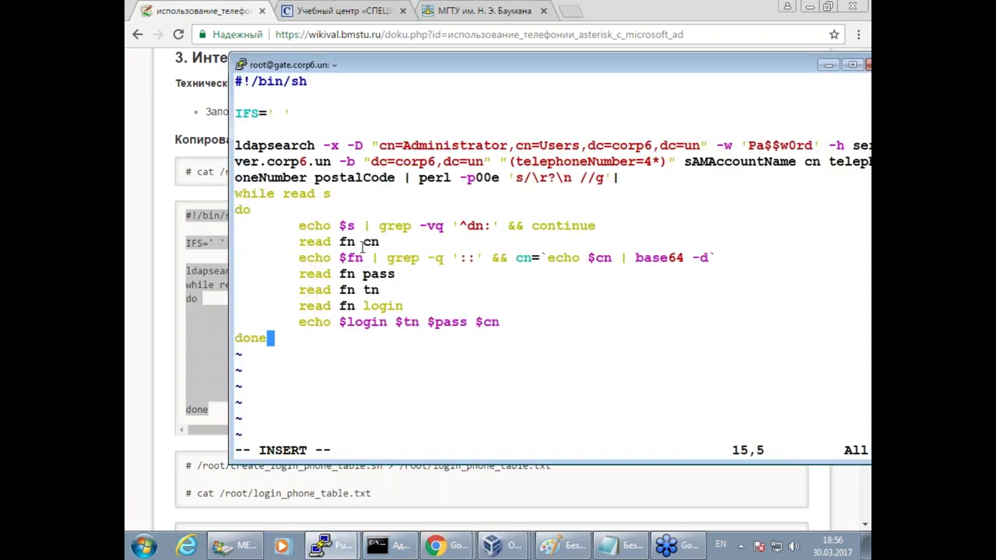
pyautogui.press('Return')
pyautogui.press('Escape')
pyautogui.write(':wq')
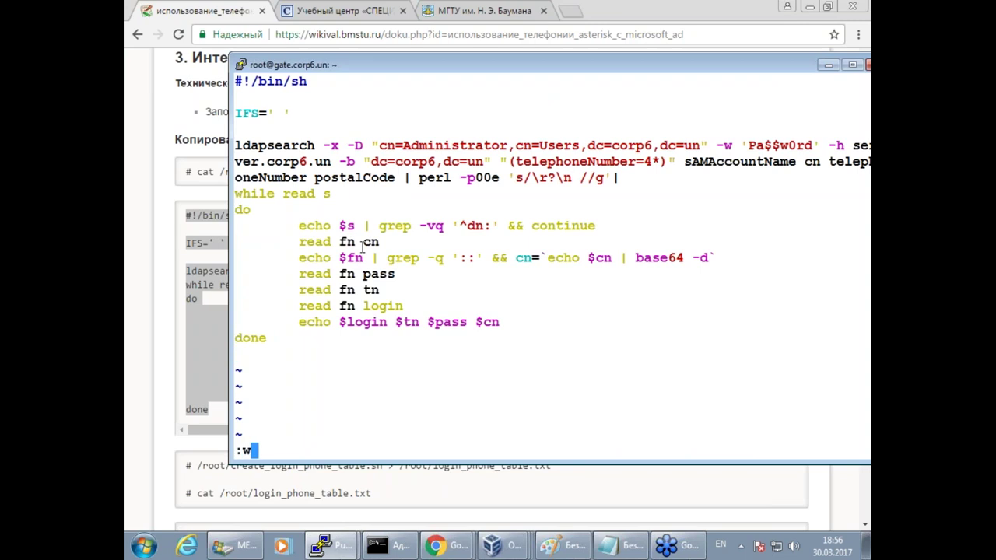
pyautogui.press('Return')
pyautogui.press('Return')
pyautogui.press('Return')
# Make /root/create_login_phone_table.sh executable with chmod +x.
pyautogui.press('Up')
pyautogui.press('Home')
pyautogui.press('Right')
pyautogui.press('Right')
pyautogui.press('Right')
pyautogui.press('BackSpace')
pyautogui.press('BackSpace')
pyautogui.press('BackSpace')
pyautogui.write('chmod +')
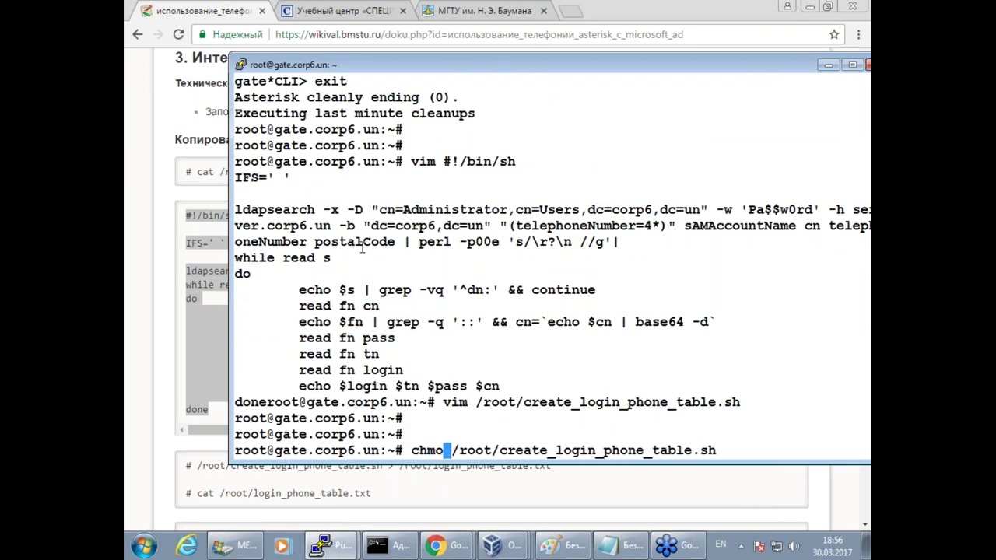
pyautogui.write('x')
pyautogui.press('Return')
pyautogui.press('Return')
pyautogui.press('Return')
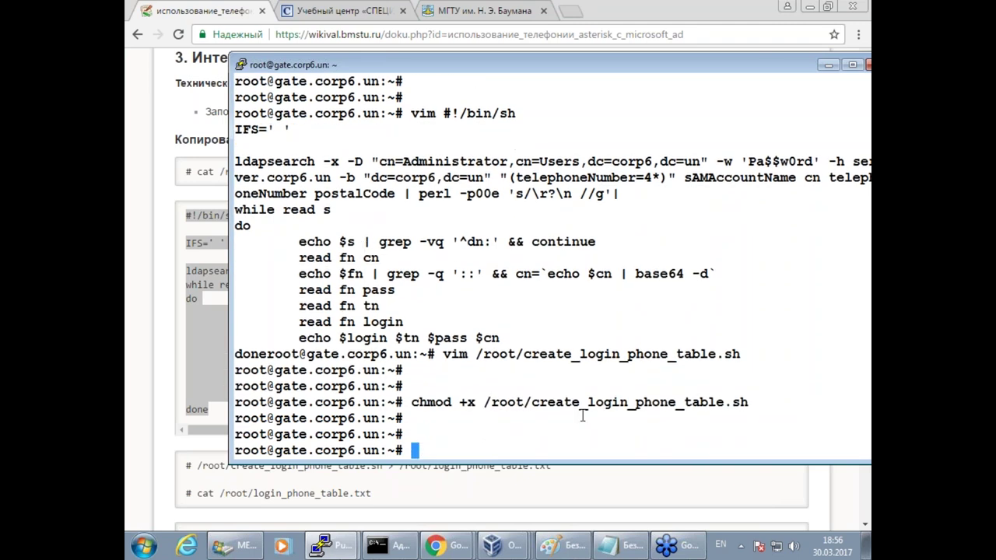
# Run the script and check its output of two users with extensions 401 and 402.
pyautogui.doubleClick(649, 399)
pyautogui.rightClick(650, 400)
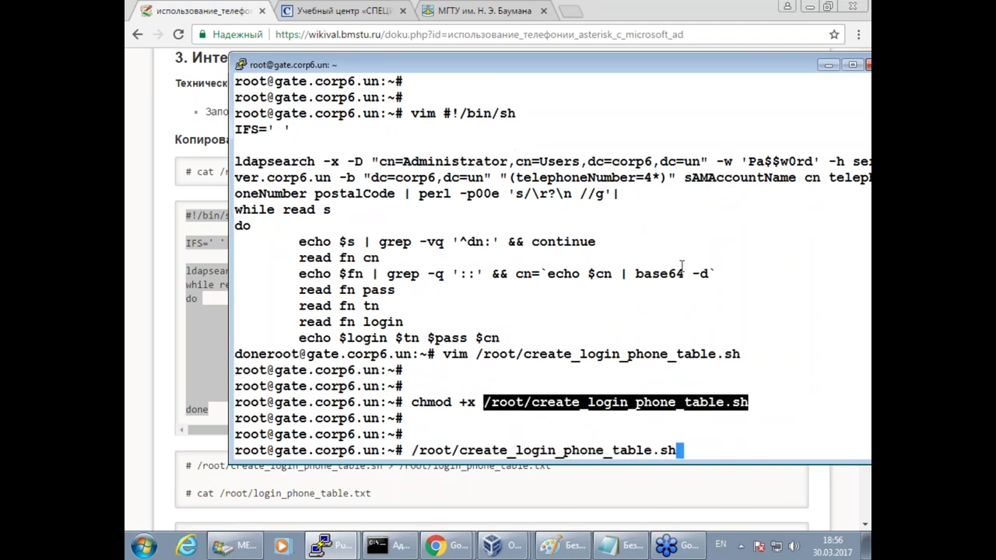
pyautogui.press('Return')
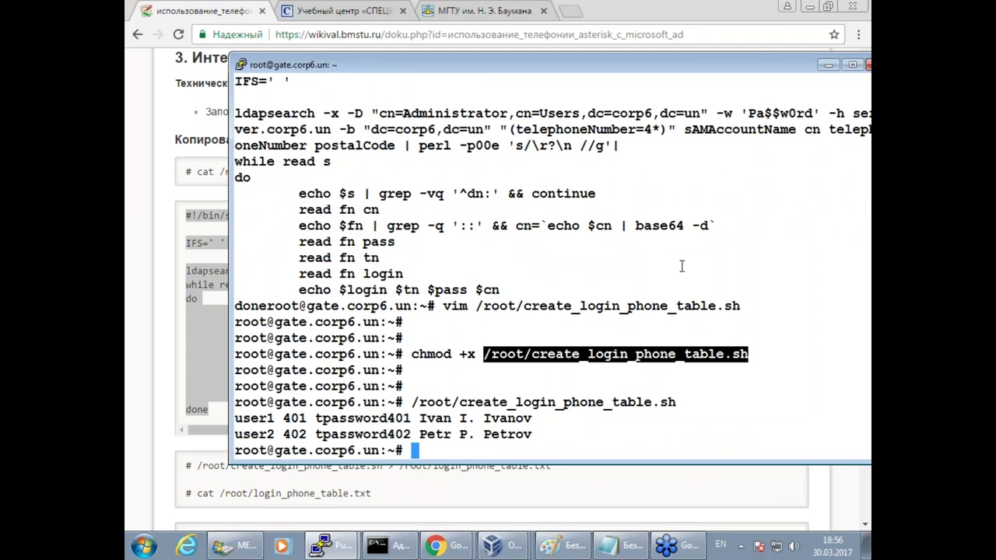
pyautogui.click(292, 420)
pyautogui.moveTo(283, 420); pyautogui.dragTo(375, 420)
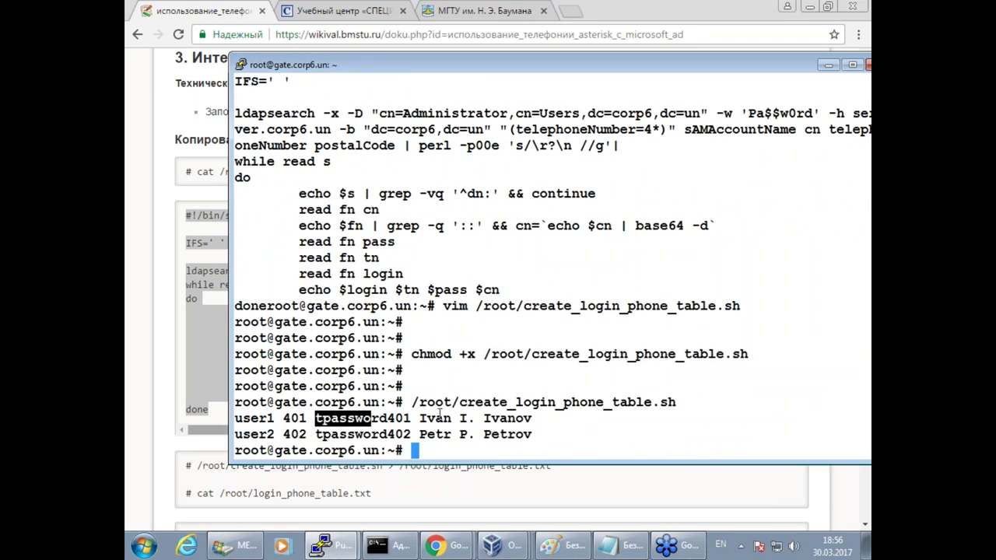
pyautogui.click(440, 414)
pyautogui.click(507, 493)
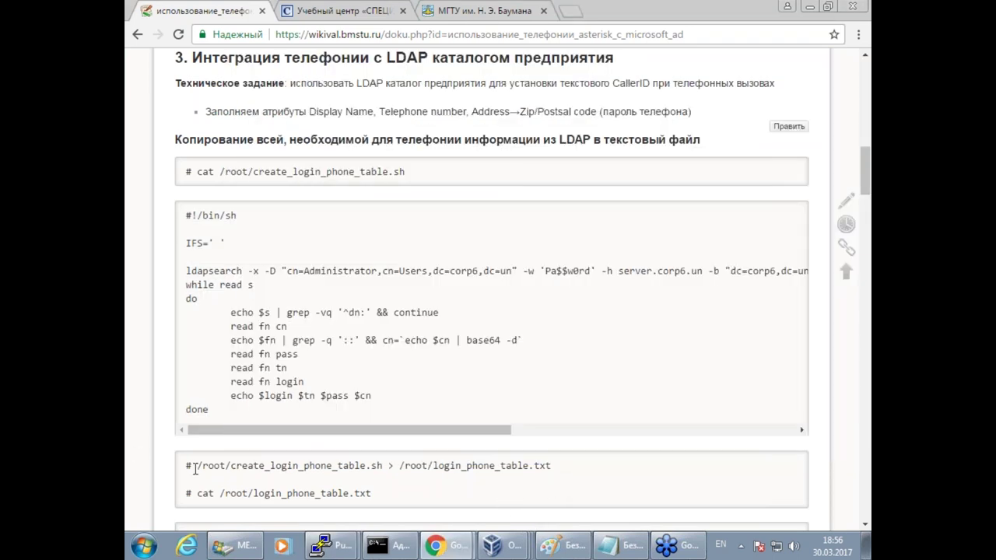
# Copy the redirect command from the wiki and run it to write /root/login_phone_table.txt.
pyautogui.moveTo(197, 465); pyautogui.dragTo(589, 463)
pyautogui.press('super+c')
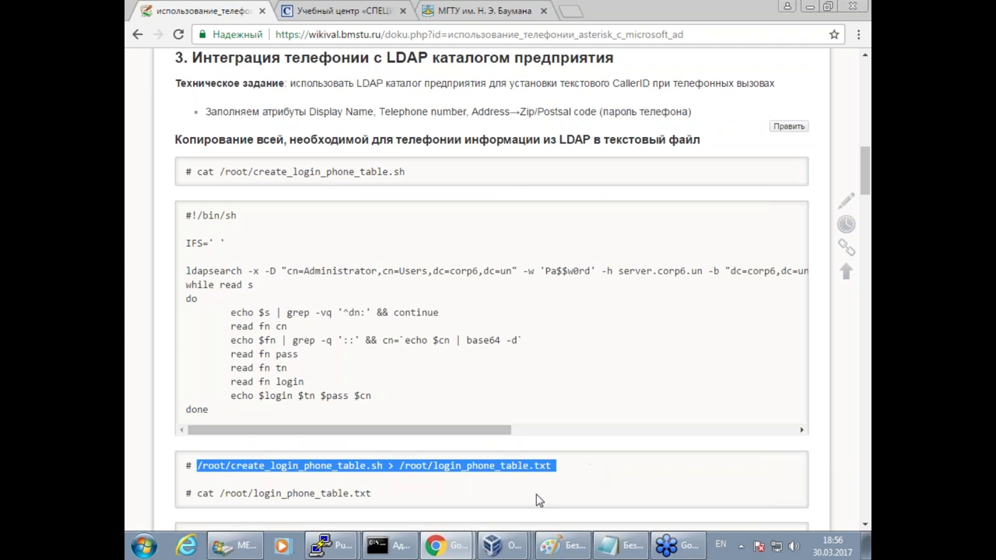
pyautogui.moveTo(331, 545)
pyautogui.click(338, 523)
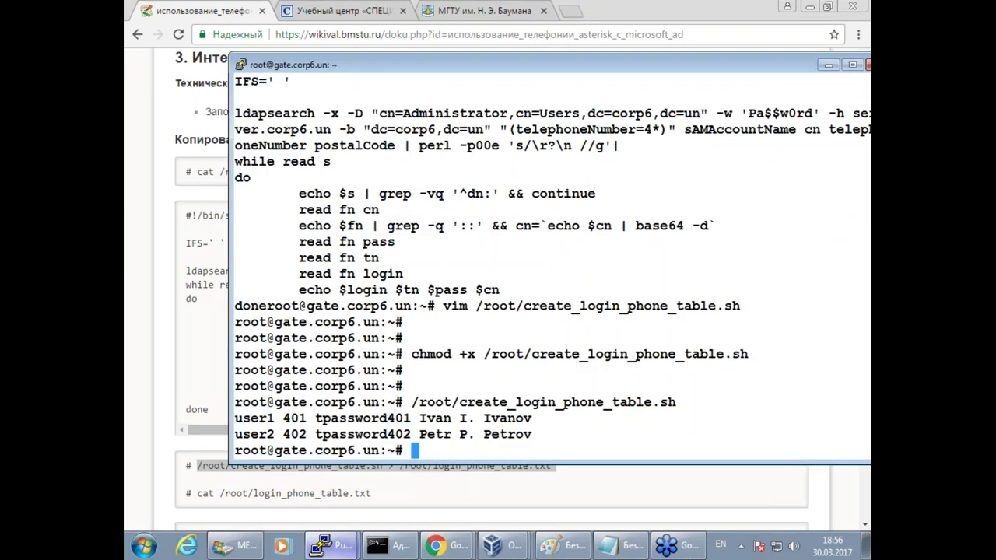
pyautogui.rightClick(396, 339)
pyautogui.press('Return')
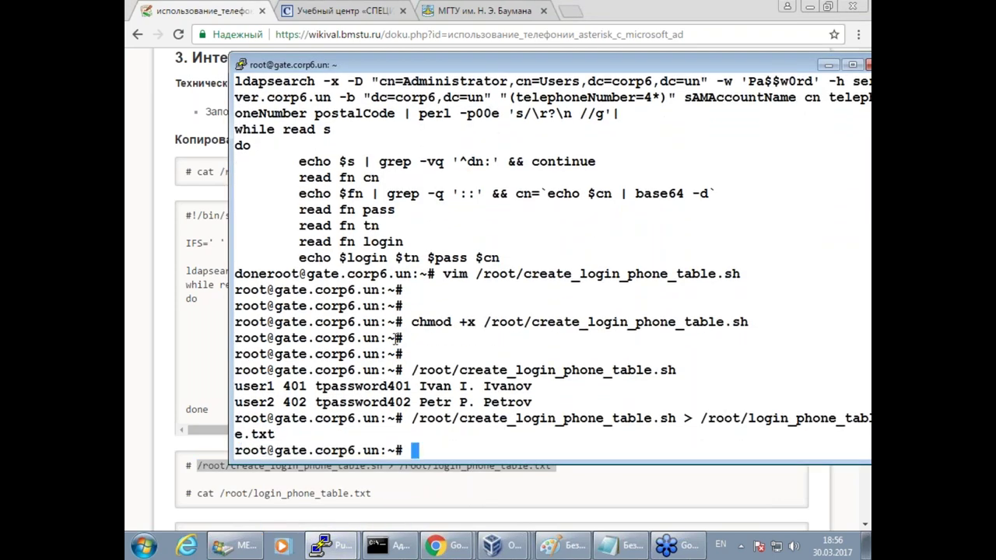
pyautogui.press('Return')
pyautogui.press('Return')
pyautogui.press('Return')
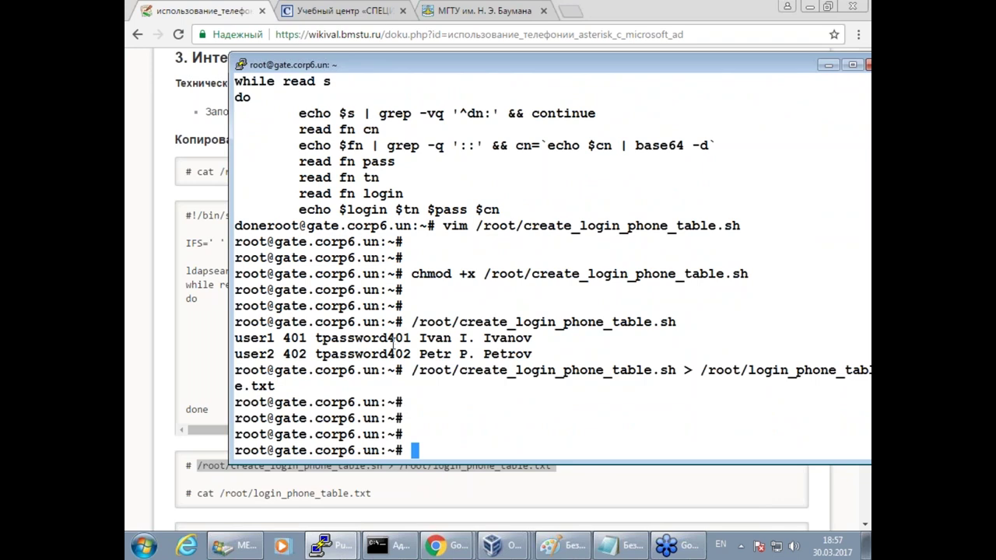
# Compare the result with the wiki's sample five-user output table.
pyautogui.click(218, 516)
pyautogui.scroll(-2, 222, 498)
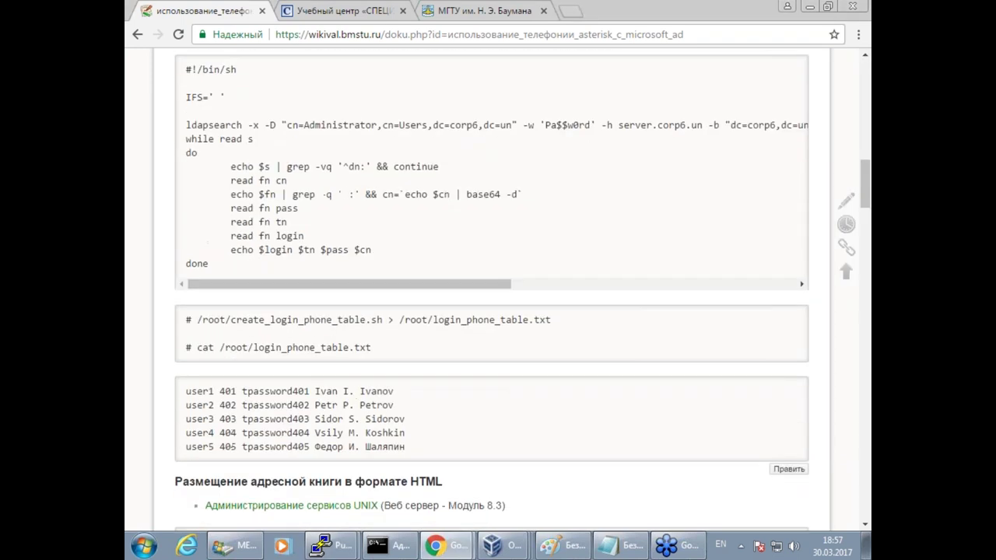
pyautogui.moveTo(315, 393); pyautogui.dragTo(456, 440)
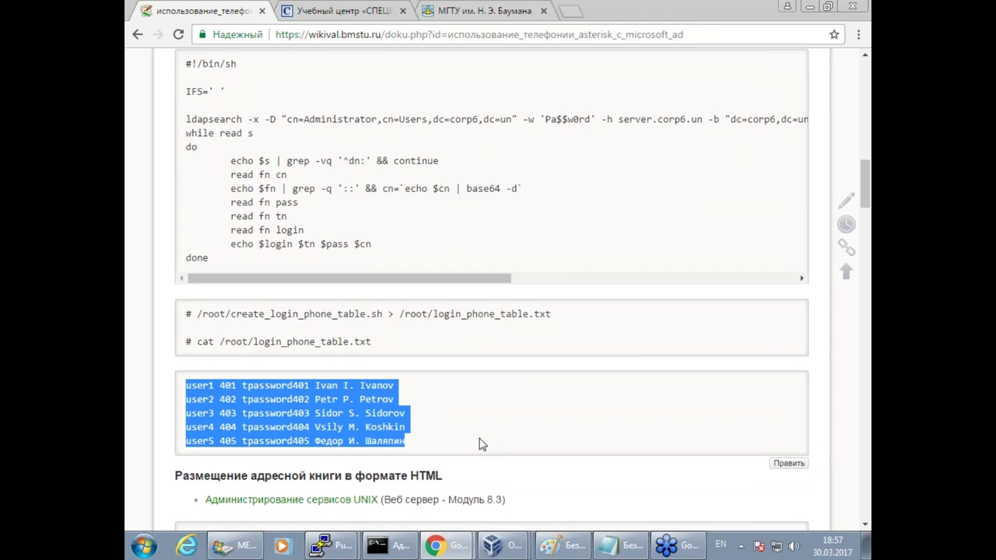
pyautogui.scroll(-3, 479, 442)
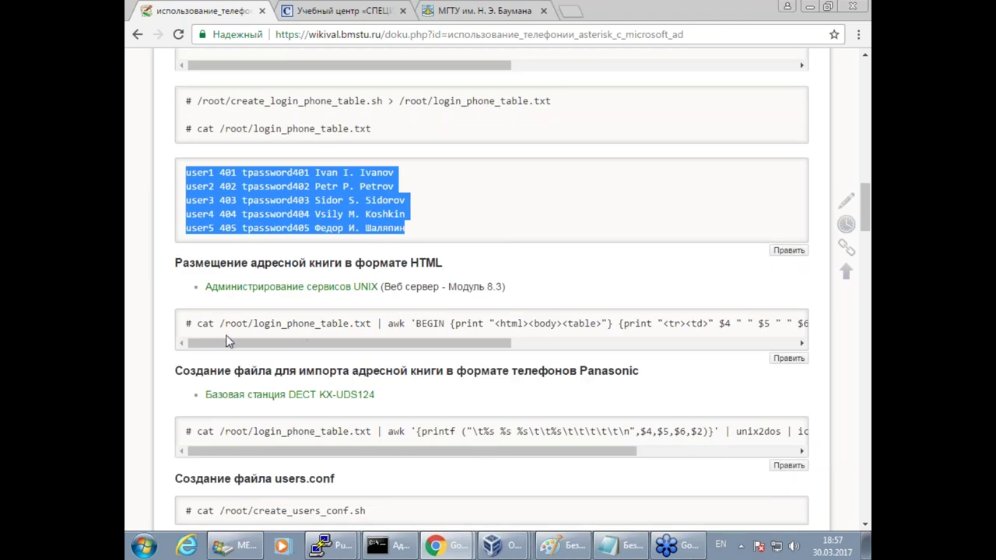
# Install the apache2 web server with apt install apache2 and confirm.
pyautogui.click(319, 546)
pyautogui.click(328, 510)
pyautogui.write('aapt')
pyautogui.press('BackSpace')
pyautogui.press('BackSpace')
pyautogui.press('BackSpace')
pyautogui.write('pt install ')
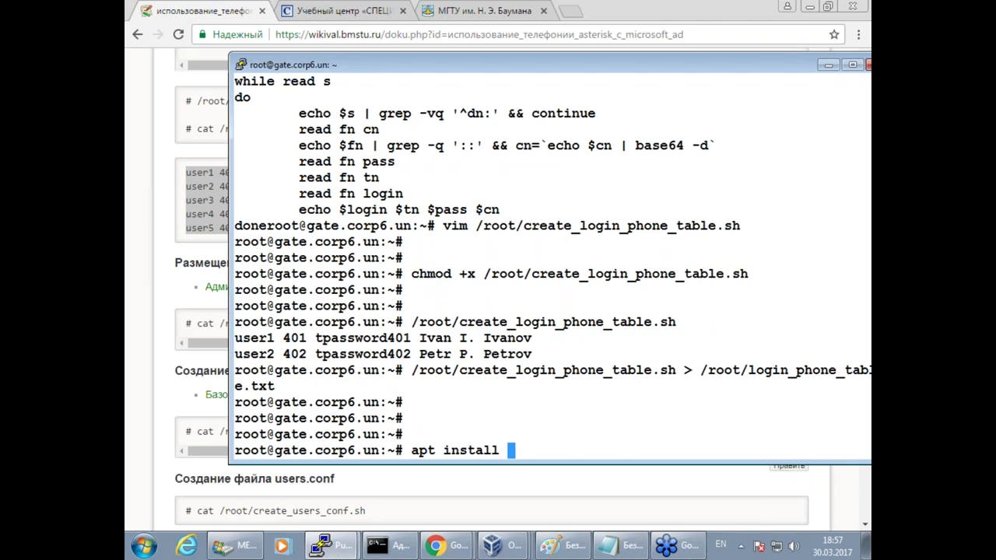
pyautogui.write('apache2')
pyautogui.press('Return')
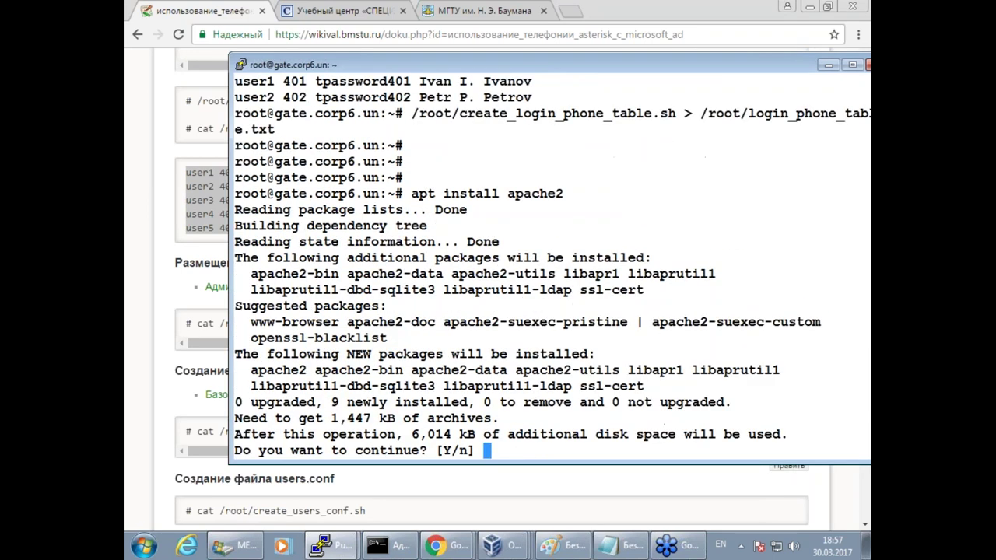
pyautogui.press('Return')
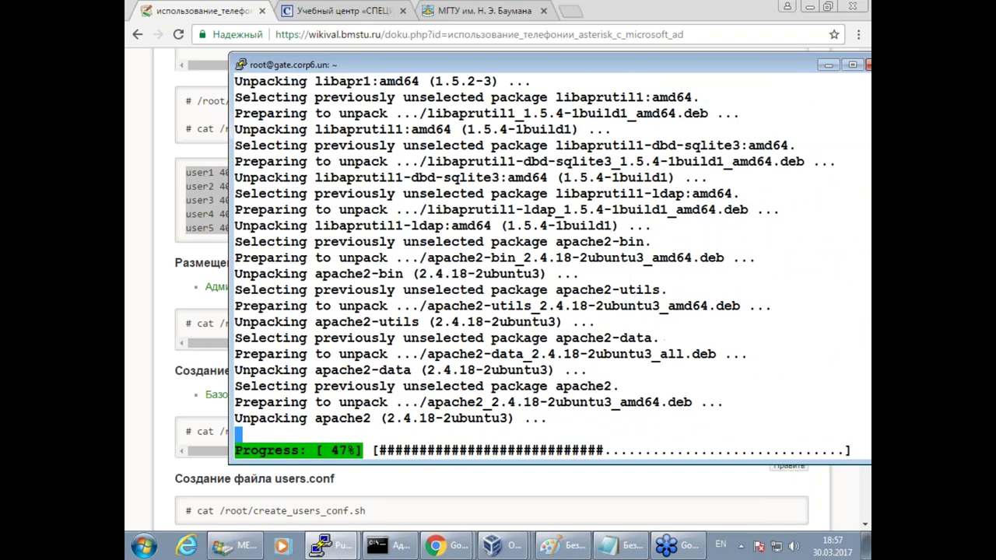
# Copy the awk command from the wiki and run it to generate /var/www/html/addrbook.html.
pyautogui.click(151, 358)
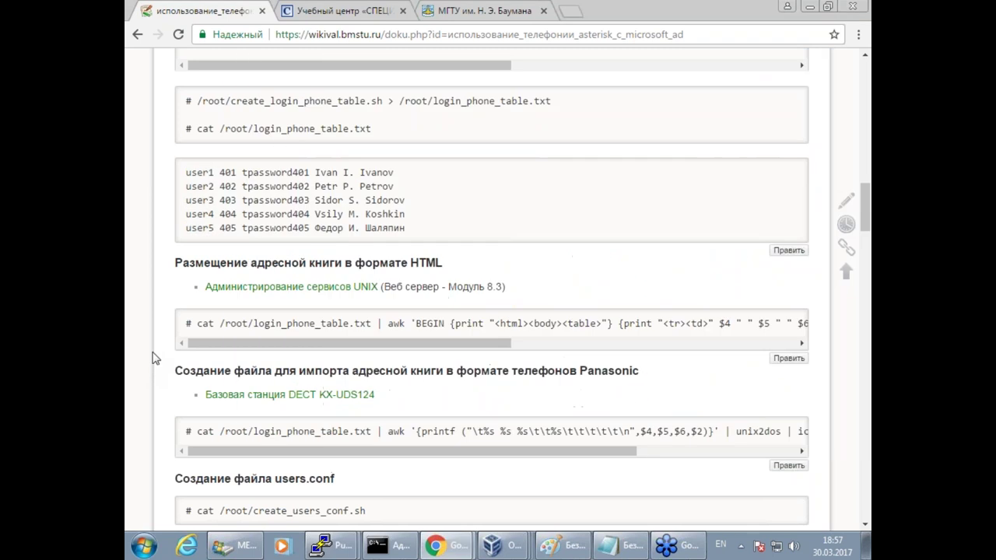
pyautogui.moveTo(453, 345); pyautogui.dragTo(754, 327)
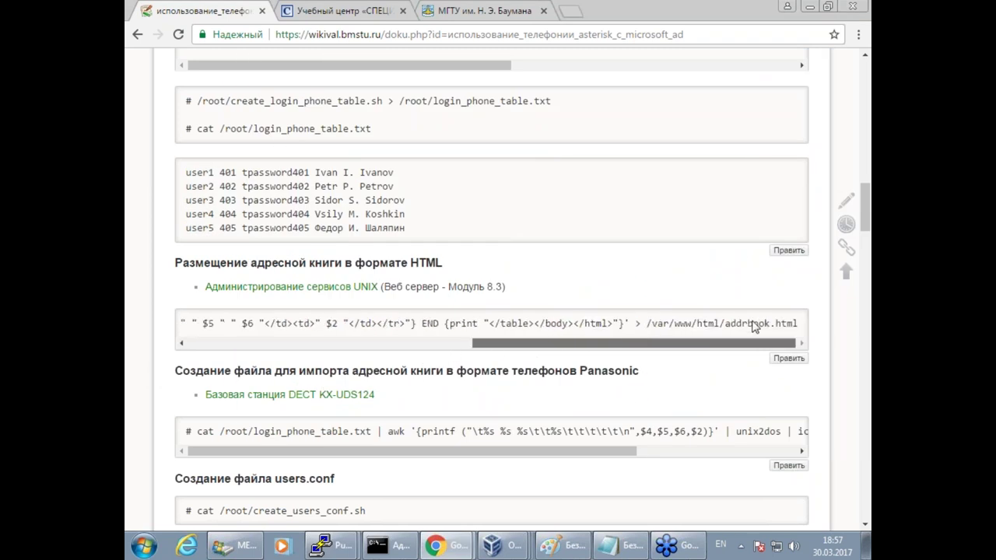
pyautogui.moveTo(627, 343); pyautogui.dragTo(485, 313)
pyautogui.click(485, 312)
pyautogui.doubleClick(393, 323)
pyautogui.moveTo(196, 323); pyautogui.dragTo(820, 326)
pyautogui.press('super+c')
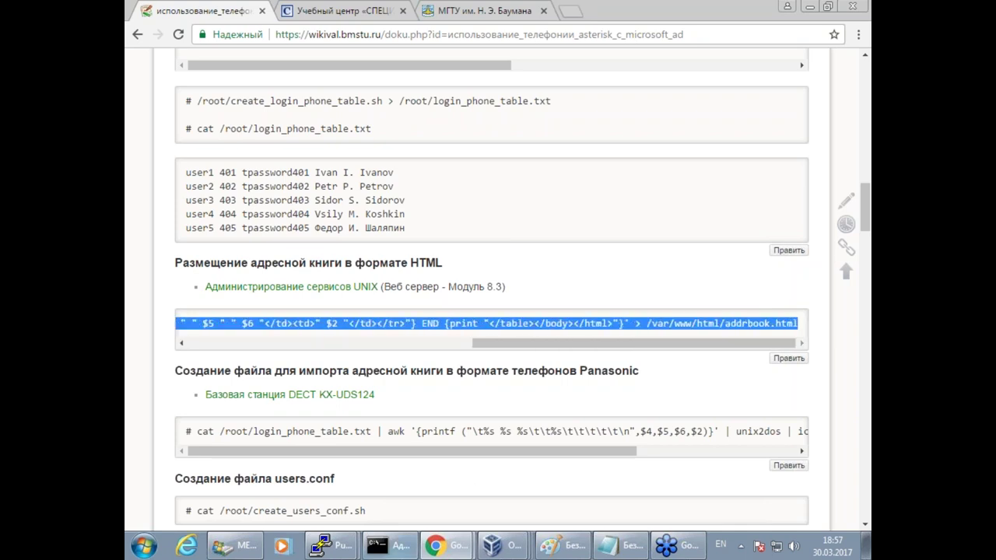
pyautogui.click(327, 546)
pyautogui.click(320, 513)
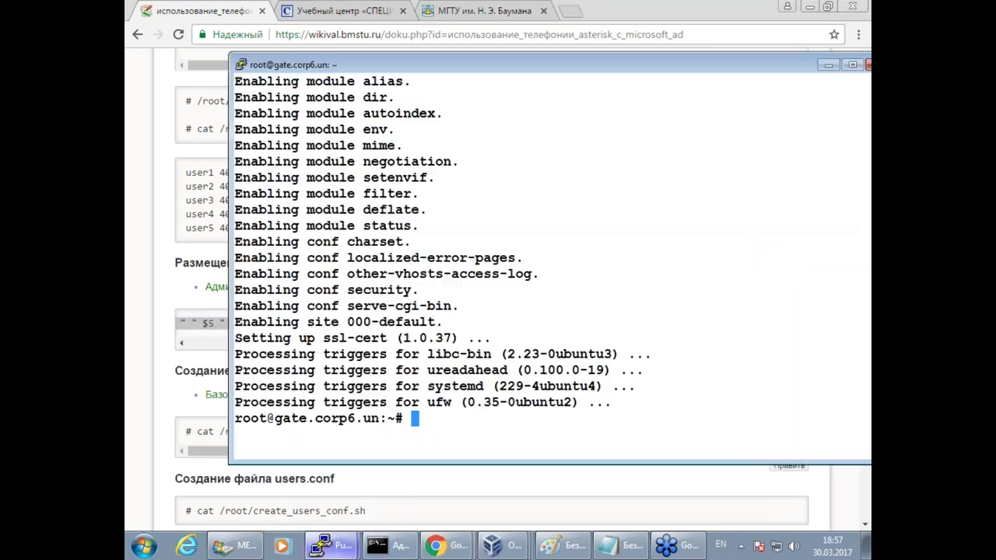
pyautogui.rightClick(444, 292)
pyautogui.press('Return')
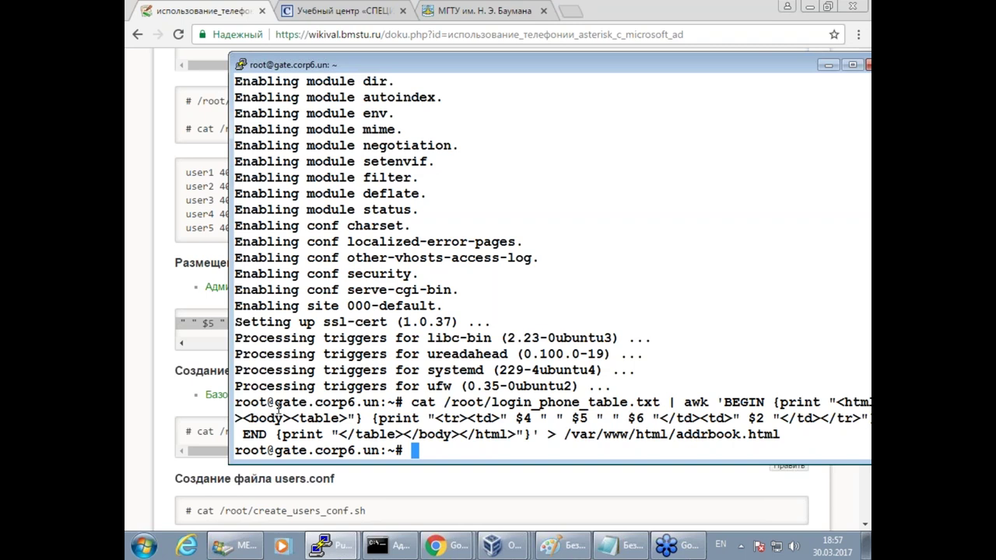
pyautogui.doubleClick(320, 404)
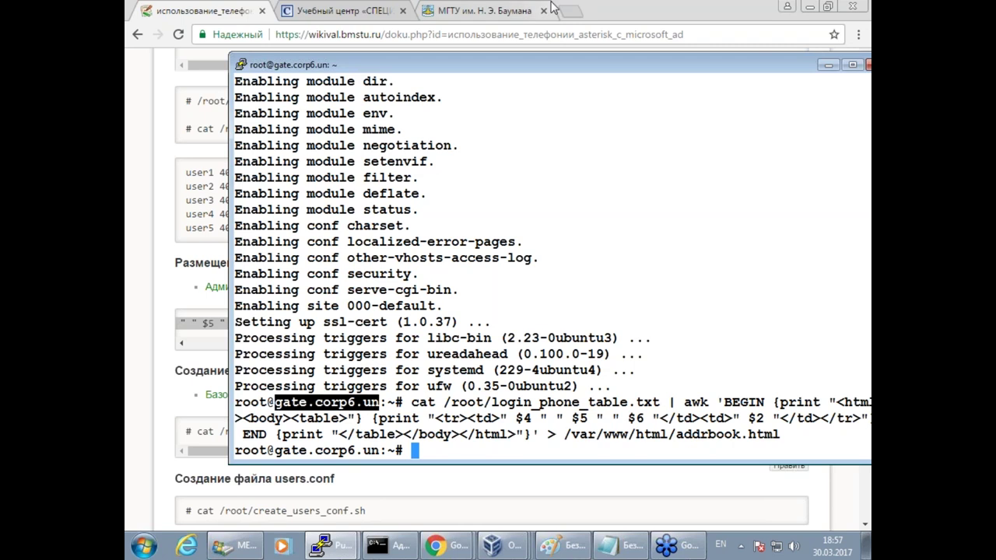
# Load the gate.corp6.un web page in a new browser tab.
pyautogui.click(572, 11)
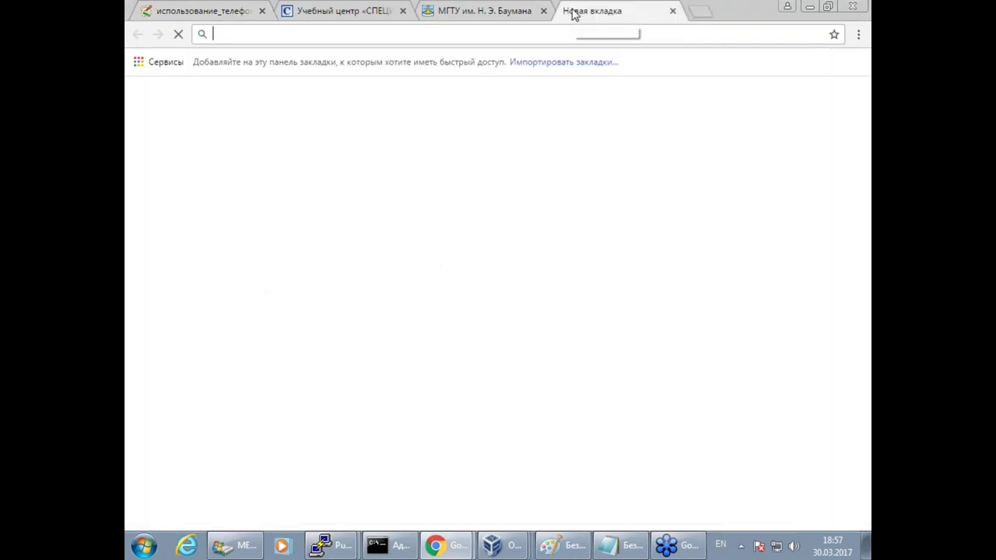
pyautogui.write('http')
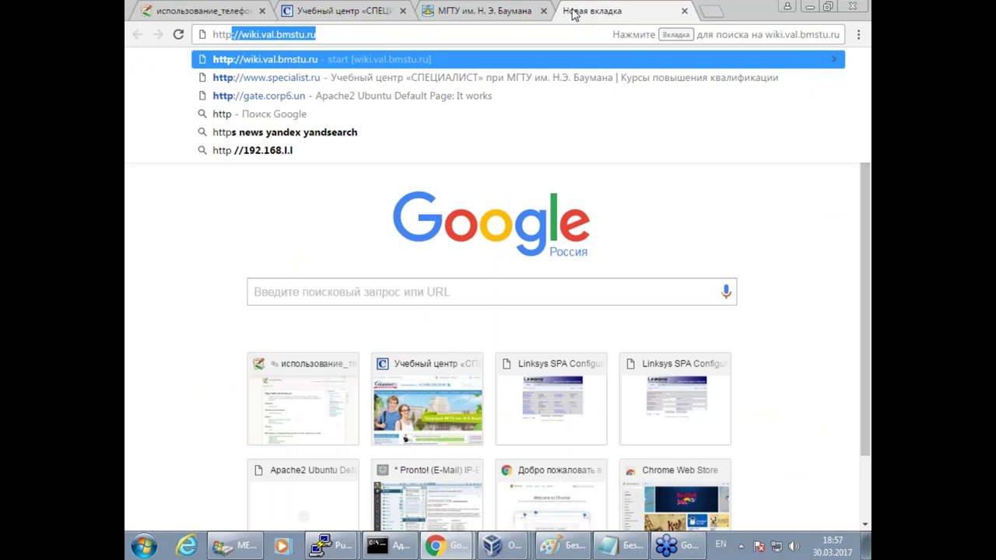
pyautogui.press('Down')
pyautogui.press('Down')
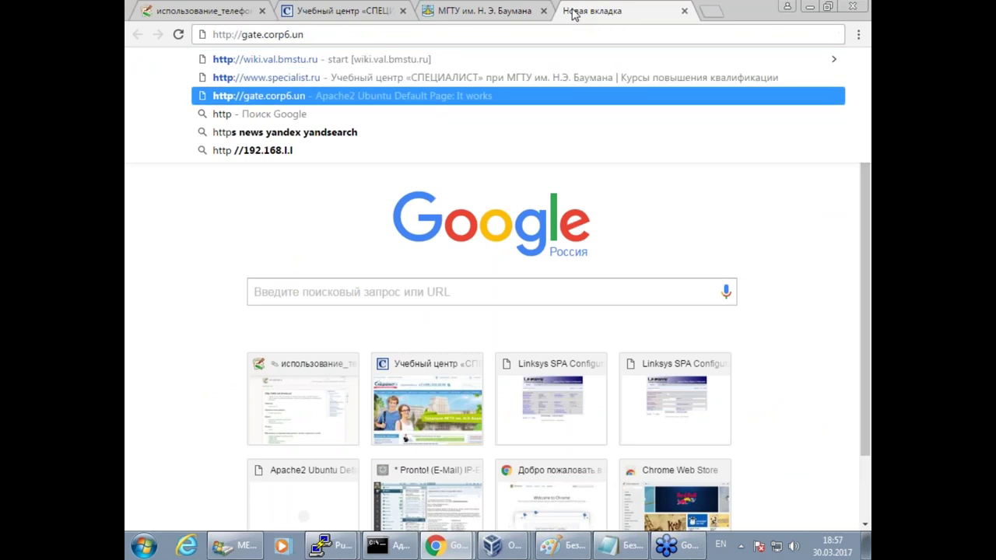
pyautogui.press('Return')
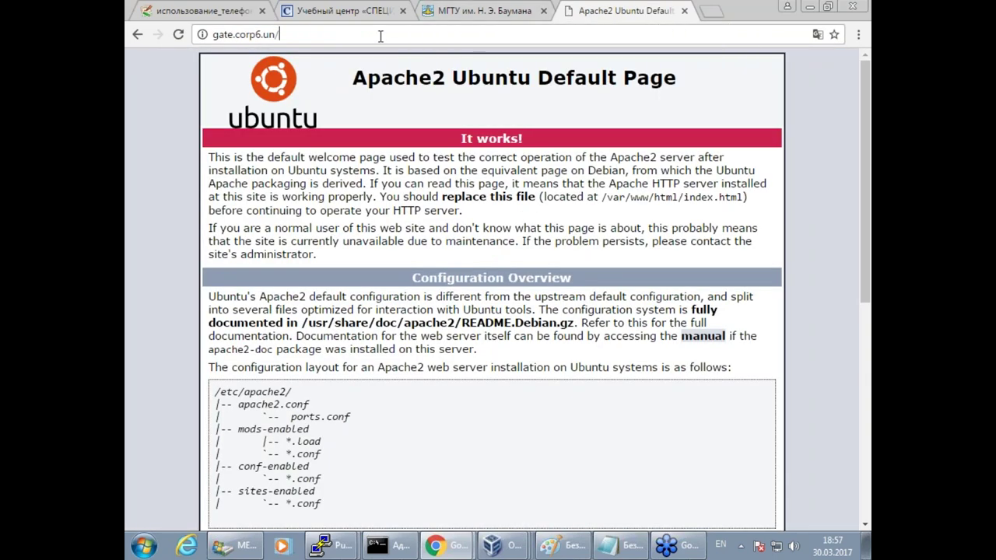
# Open gate.corp6.un/addrbook.html, verify extensions 401 and 402 are listed, then return to the wiki.
pyautogui.click(380, 36)
pyautogui.press('End')
pyautogui.write('ad')
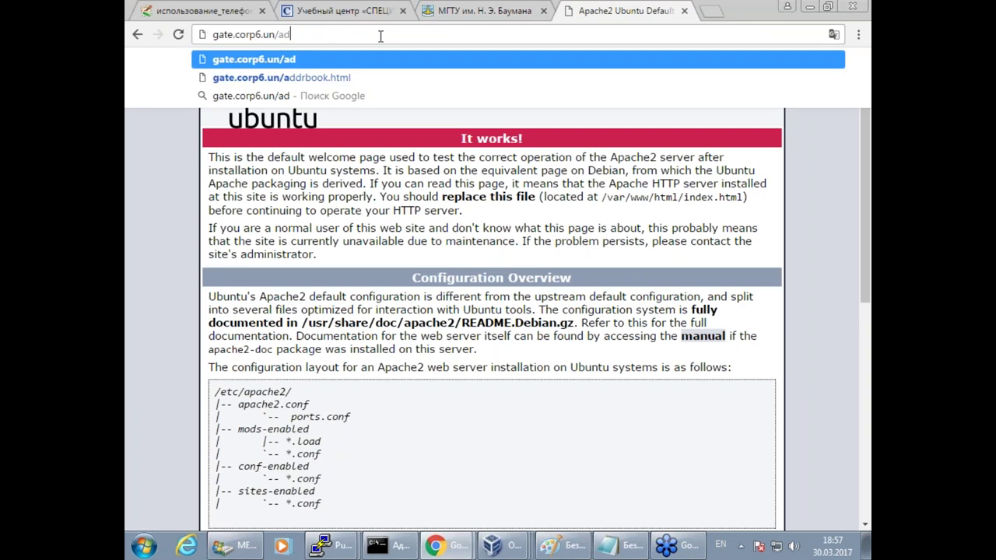
pyautogui.press('Down')
pyautogui.press('Down')
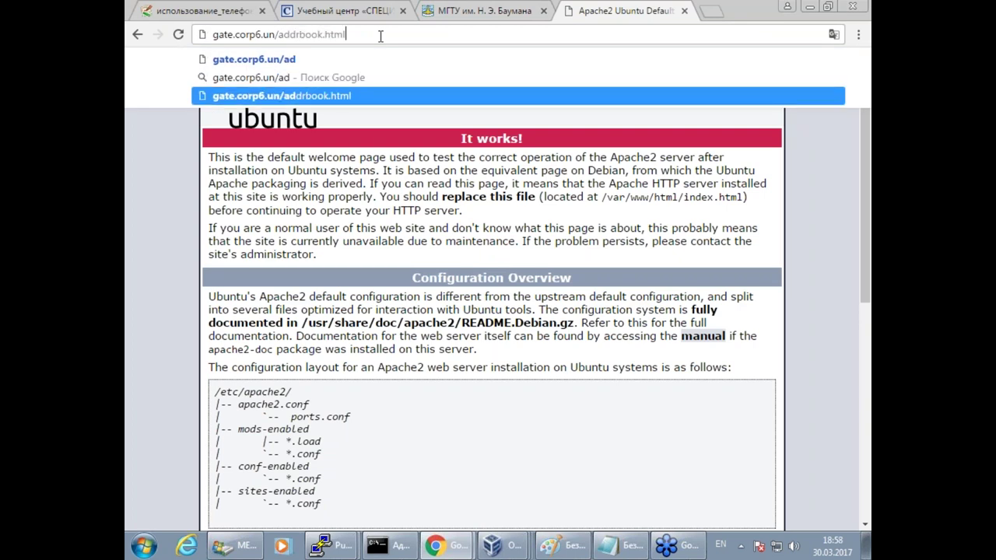
pyautogui.press('Return')
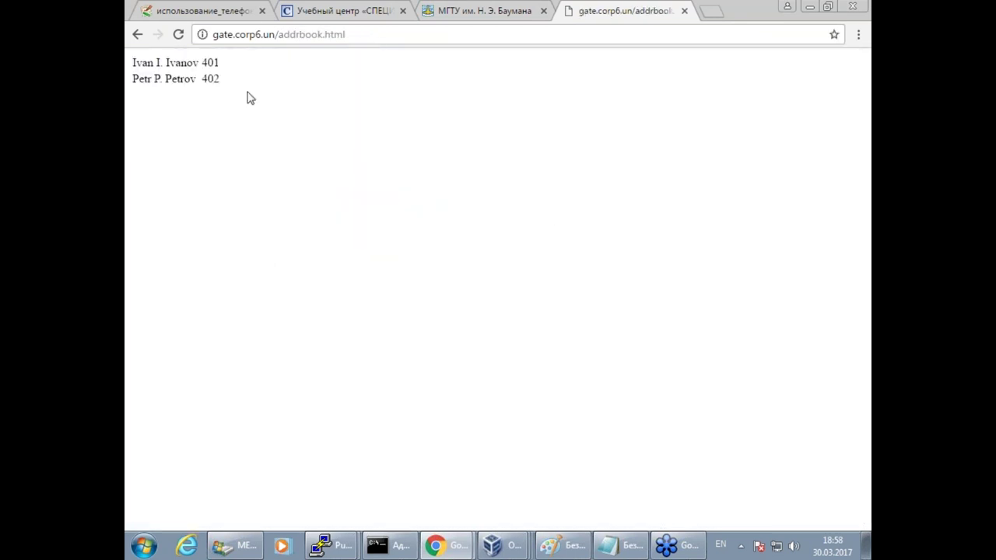
pyautogui.moveTo(251, 82); pyautogui.dragTo(131, 65)
pyautogui.click(131, 65)
pyautogui.moveTo(254, 89); pyautogui.dragTo(130, 67)
pyautogui.click(297, 168)
pyautogui.moveTo(445, 543)
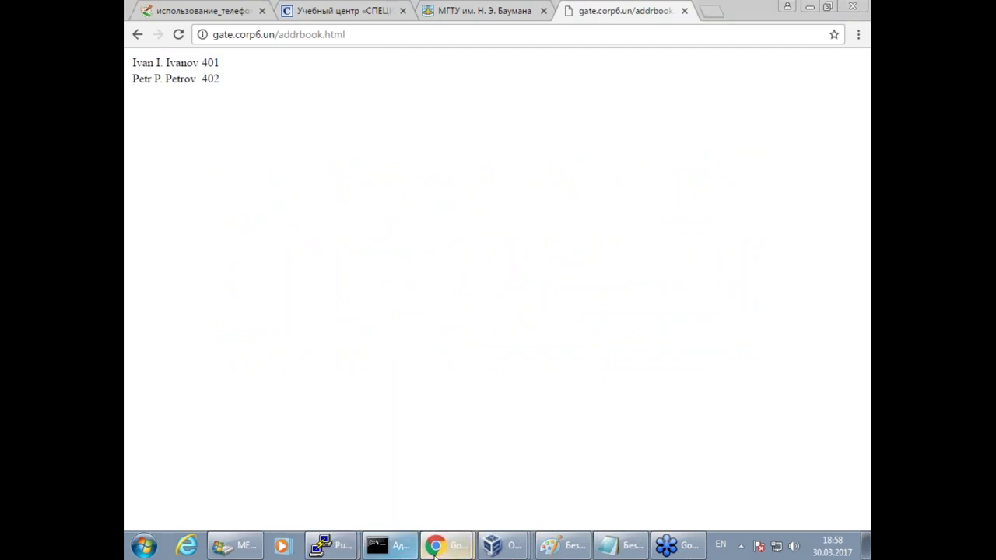
pyautogui.hotkey('ctrl', 'Tab')
pyautogui.click(433, 403)
# Read through the wiki commands, including the phonebook.tsv output file, down to the users.conf section.
pyautogui.scroll(-2, 434, 402)
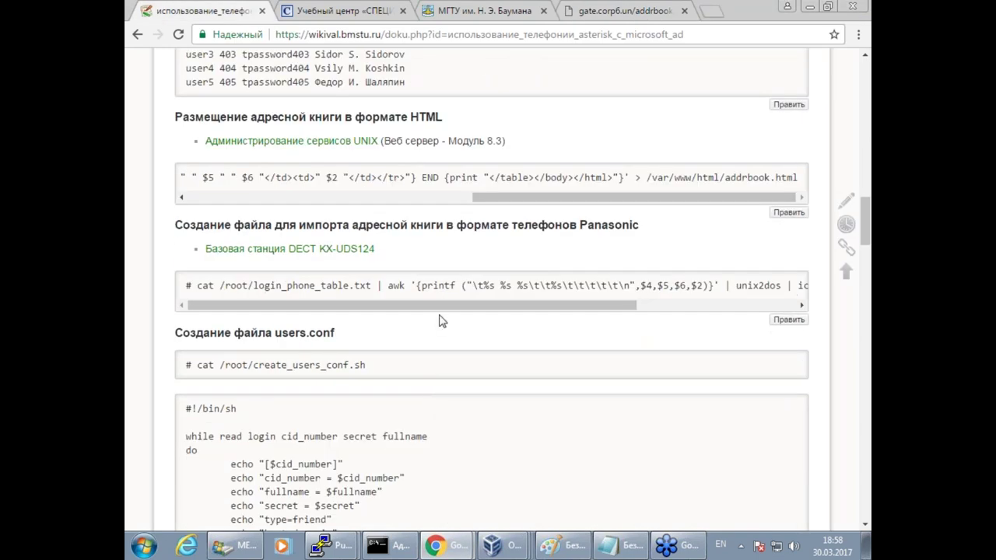
pyautogui.moveTo(383, 249); pyautogui.dragTo(207, 249)
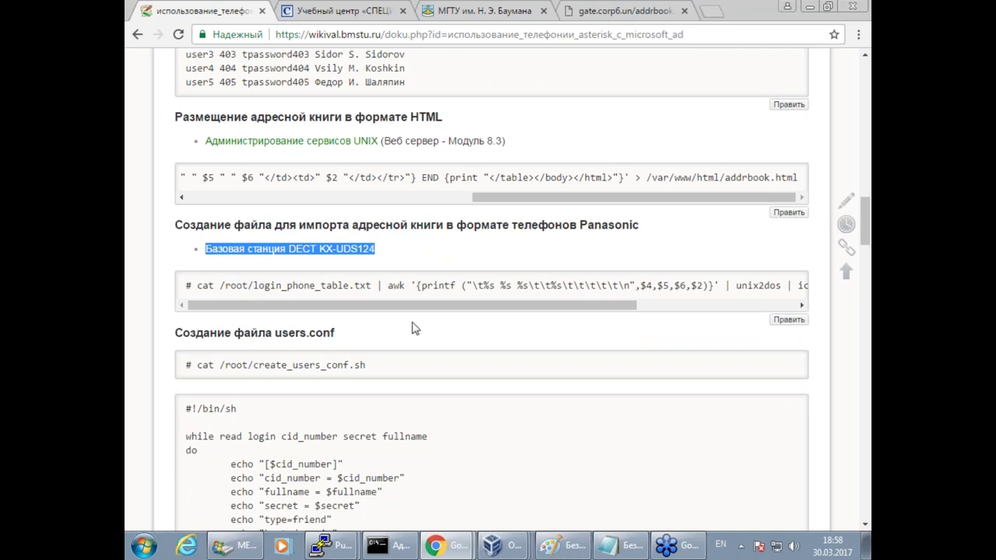
pyautogui.moveTo(236, 286); pyautogui.dragTo(361, 282)
pyautogui.hscroll(2, 482, 308)
pyautogui.hscroll(3, 642, 317)
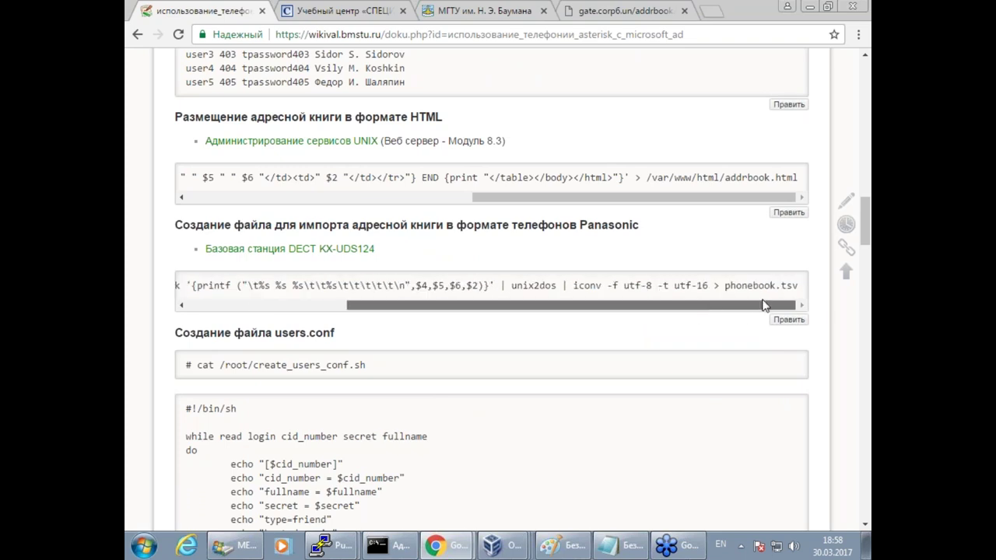
pyautogui.doubleClick(799, 276)
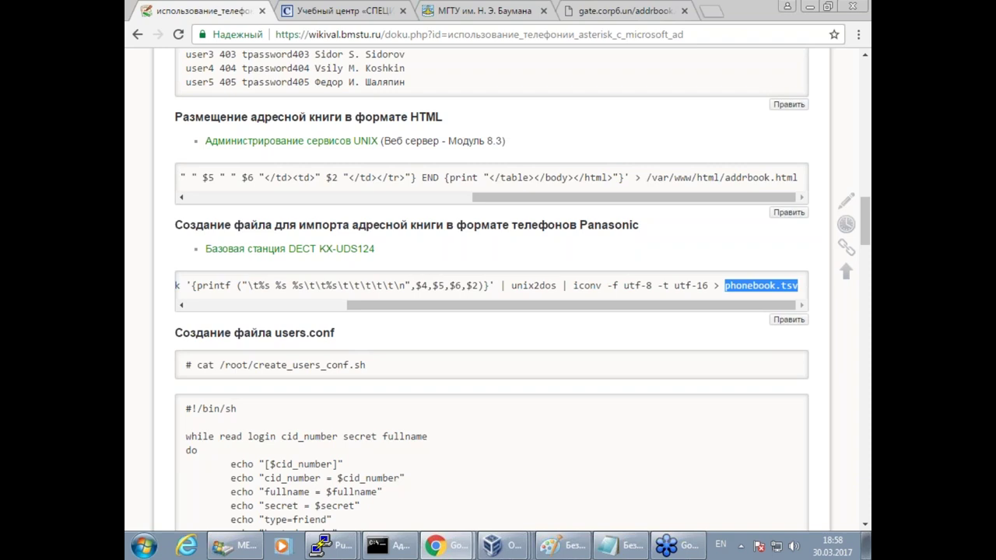
pyautogui.click(447, 467)
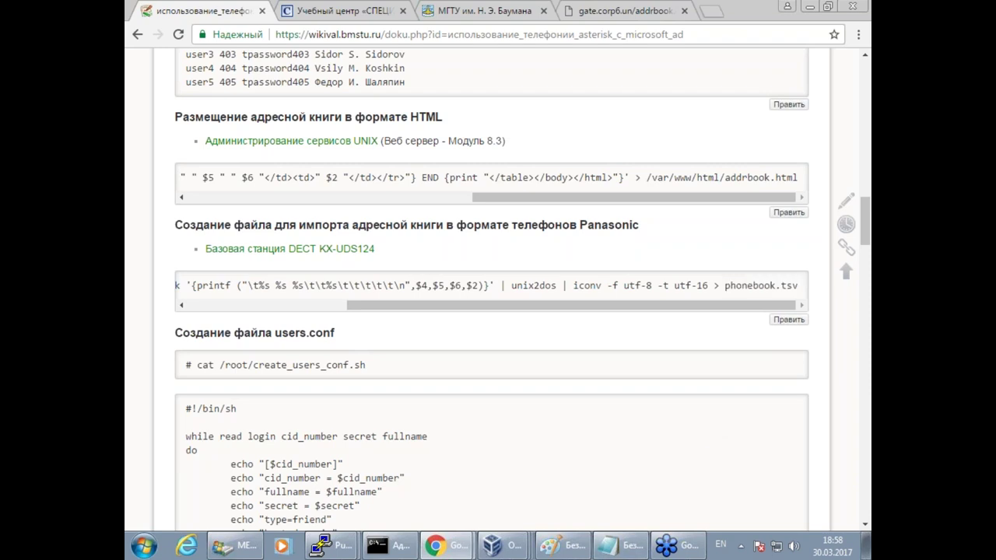
pyautogui.scroll(-1, 448, 467)
pyautogui.scroll(-1, 447, 467)
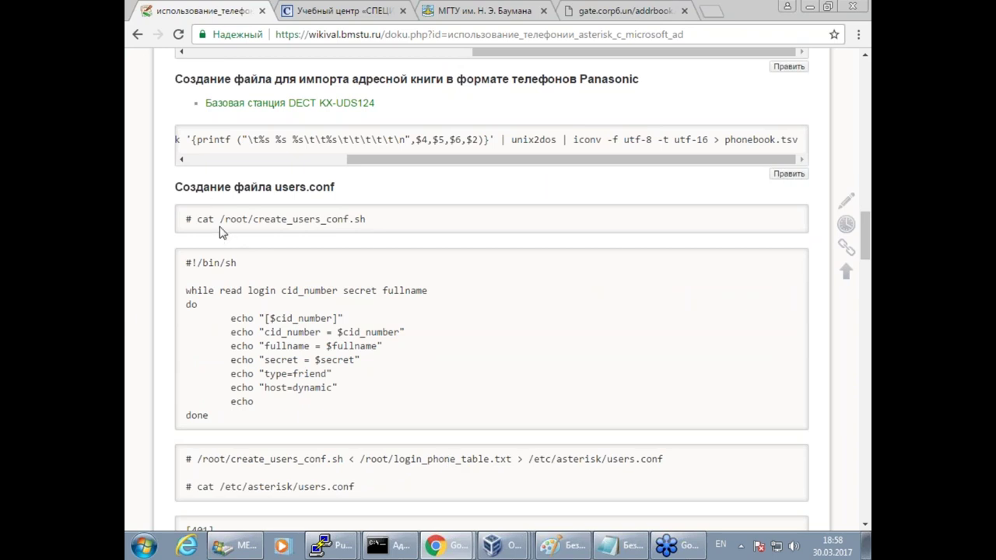
# Open /root/create_users_conf.sh in vim on the gateway, pasting the path copied from the wiki.
pyautogui.moveTo(221, 219); pyautogui.dragTo(380, 219)
pyautogui.press('super+c')
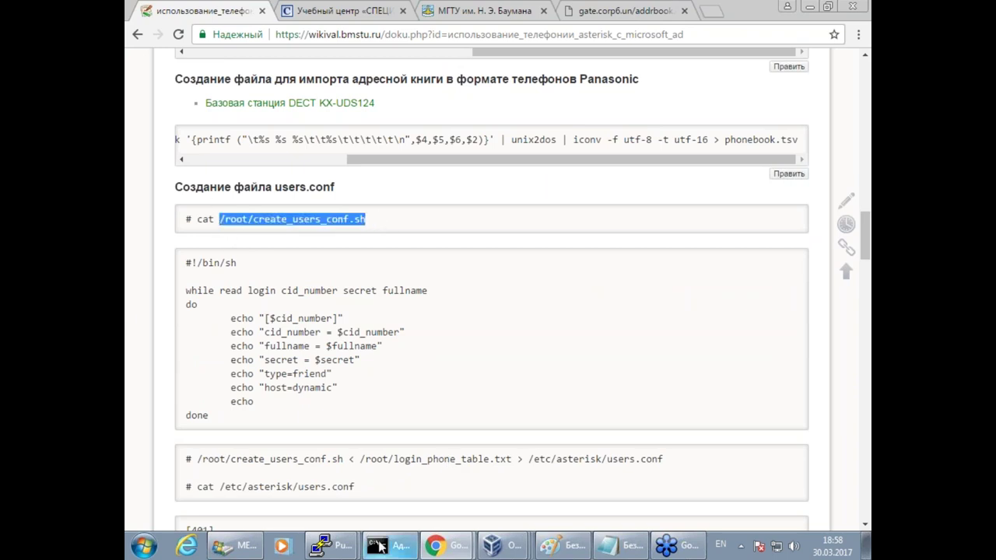
pyautogui.click(321, 546)
pyautogui.click(335, 513)
pyautogui.hotkey('ctrl', 'l')
pyautogui.press('Return')
pyautogui.press('Return')
pyautogui.write('vim')
pyautogui.rightClick(447, 396)
pyautogui.press('Return')
# Select the whole create_users_conf.sh script on the wiki page for copying.
pyautogui.click(201, 328)
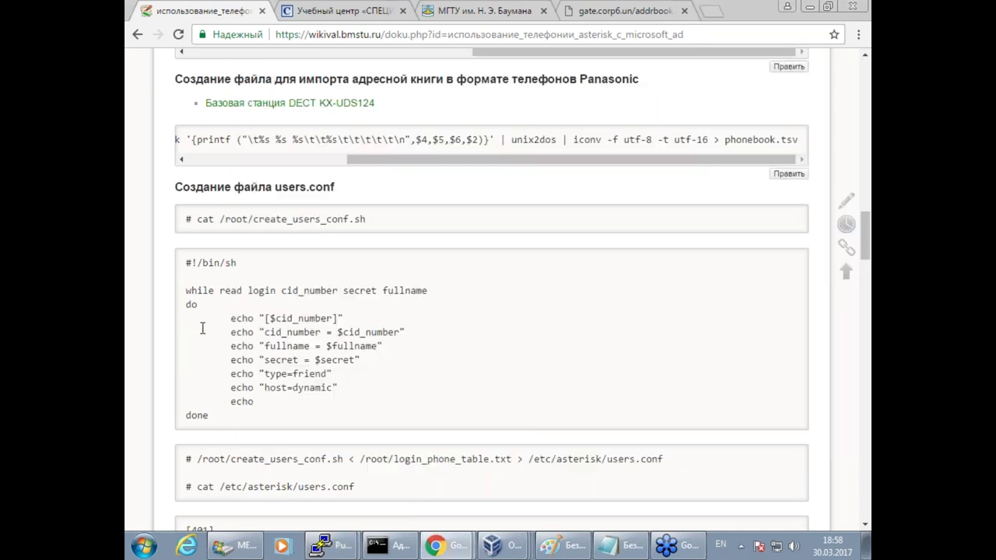
pyautogui.moveTo(236, 423); pyautogui.dragTo(167, 259)
pyautogui.press('super+c')
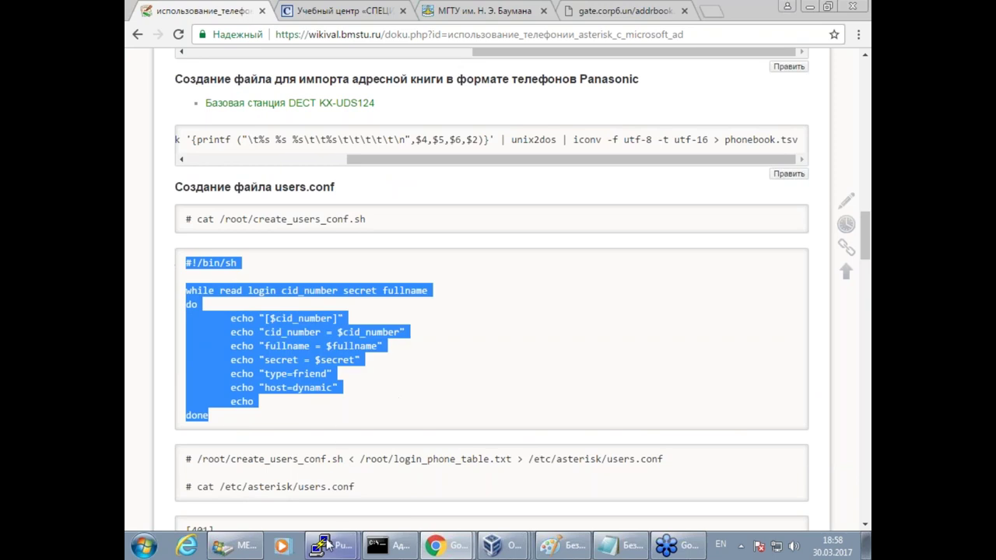
pyautogui.click(321, 545)
# Paste the users.conf generator script into vim and save it with :wq.
pyautogui.click(386, 512)
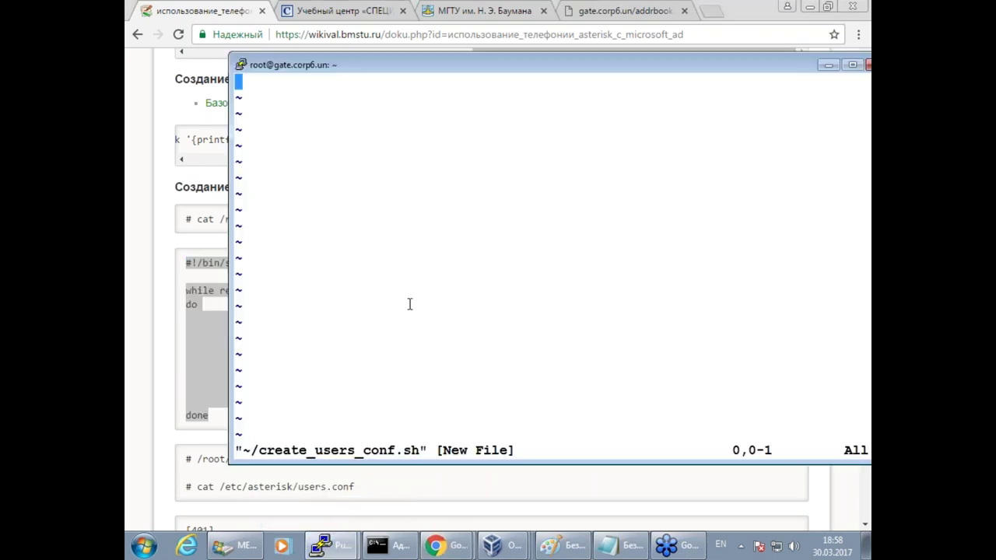
pyautogui.press('i')
pyautogui.rightClick(409, 305)
pyautogui.press('Return')
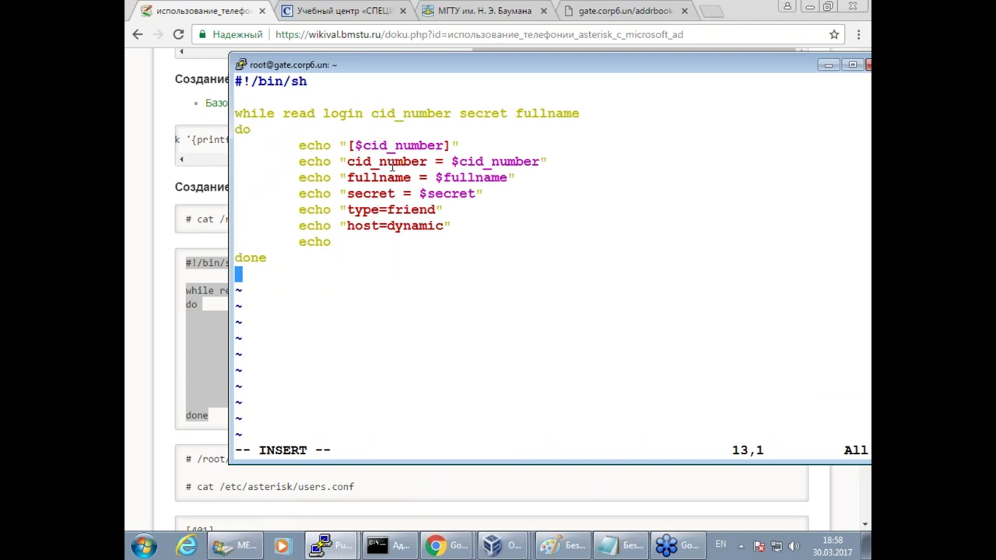
pyautogui.moveTo(368, 144); pyautogui.dragTo(417, 145)
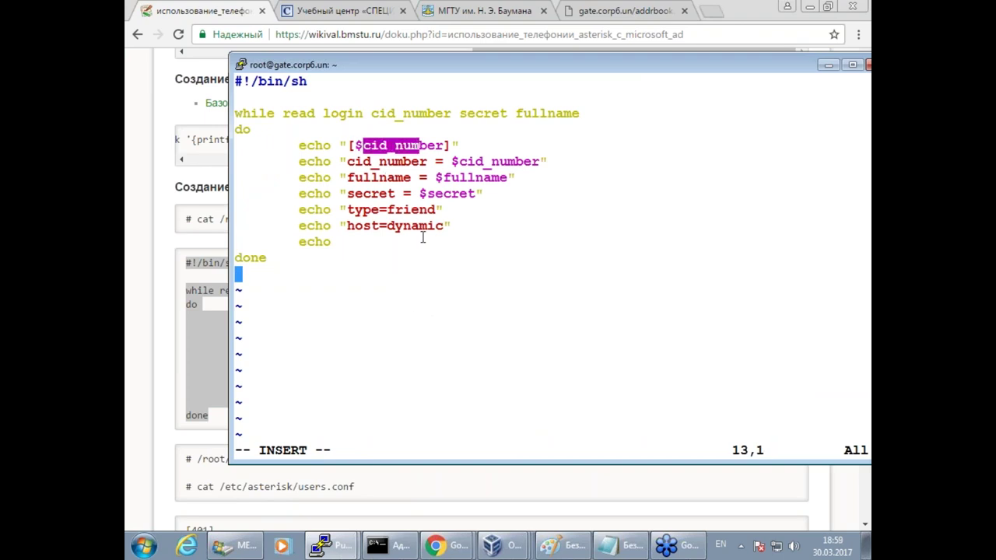
pyautogui.moveTo(443, 178); pyautogui.dragTo(499, 177)
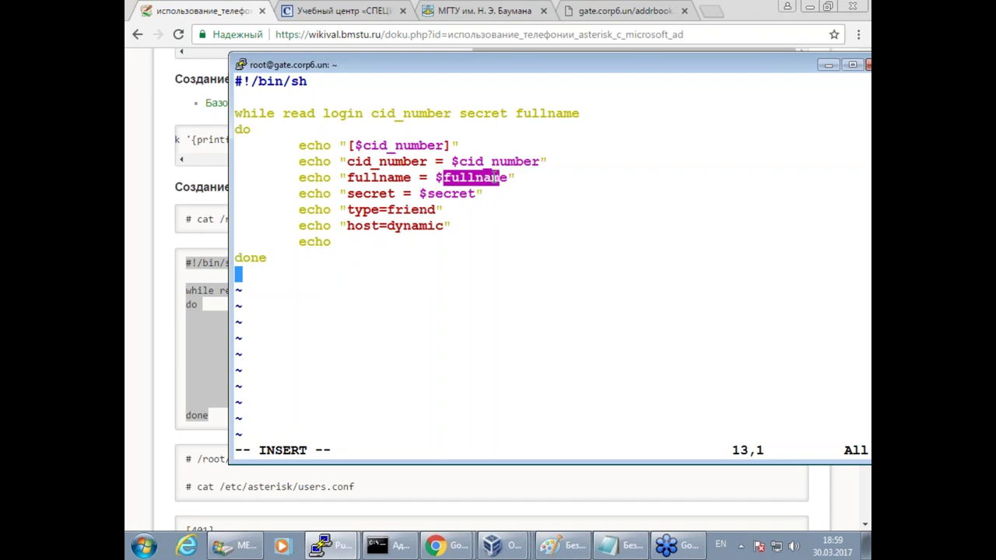
pyautogui.moveTo(428, 193); pyautogui.dragTo(467, 197)
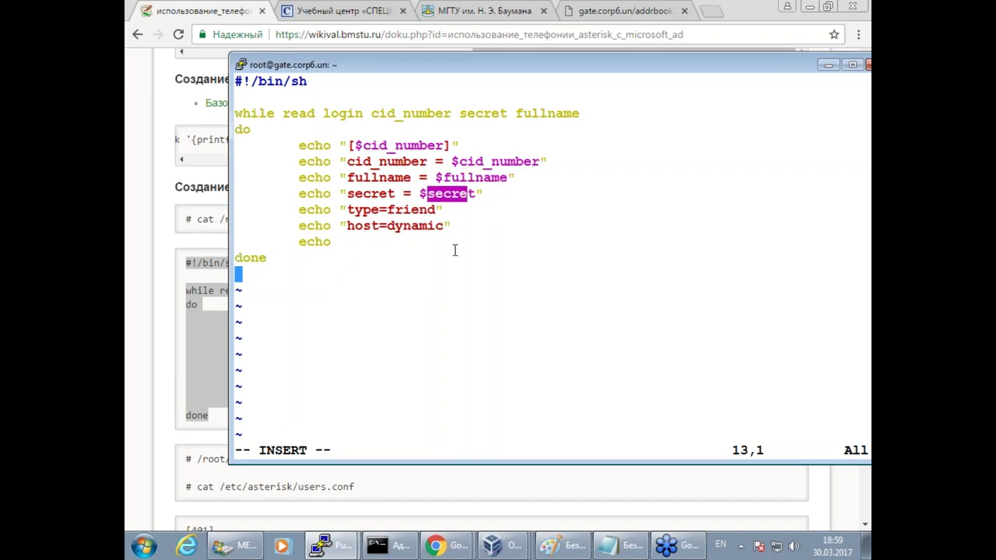
pyautogui.moveTo(388, 226); pyautogui.dragTo(451, 226)
pyautogui.press('Escape')
pyautogui.write(':wq')
pyautogui.press('Return')
pyautogui.press('Return')
pyautogui.press('Return')
pyautogui.press('Return')
# Make /root/create_users_conf.sh executable with chmod +x.
pyautogui.press('Up')
pyautogui.press('Home')
pyautogui.press('Right')
pyautogui.press('Right')
pyautogui.press('Right')
pyautogui.press('BackSpace')
pyautogui.press('BackSpace')
pyautogui.press('BackSpace')
pyautogui.write('vim')
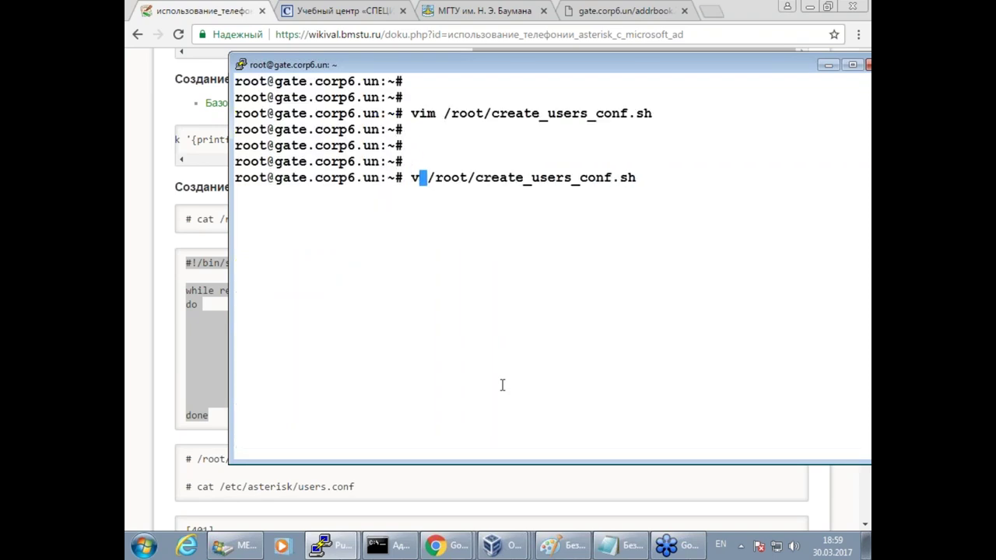
pyautogui.press('BackSpace')
pyautogui.press('BackSpace')
pyautogui.press('BackSpace')
pyautogui.write('chmod ')
pyautogui.write('+x')
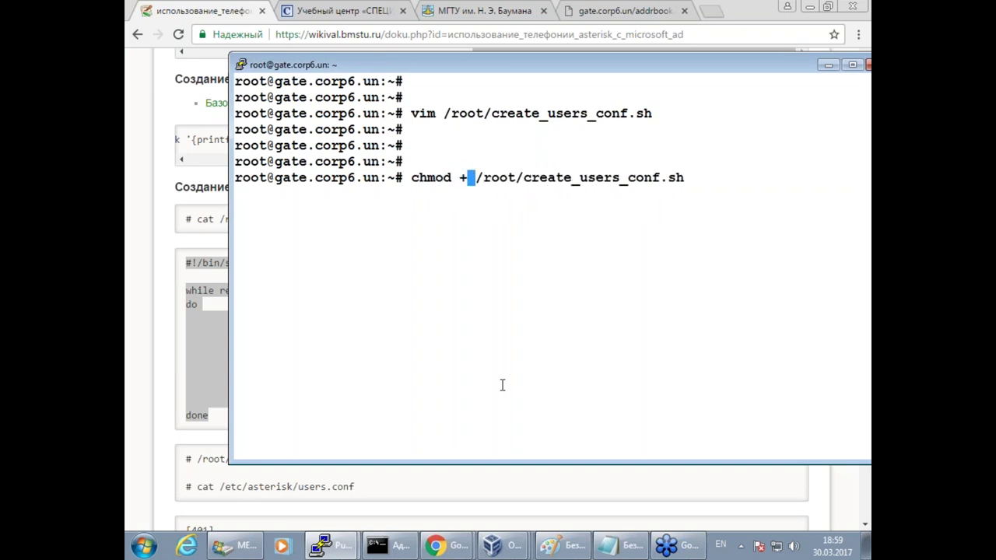
pyautogui.press('Return')
pyautogui.press('Return')
pyautogui.press('Return')
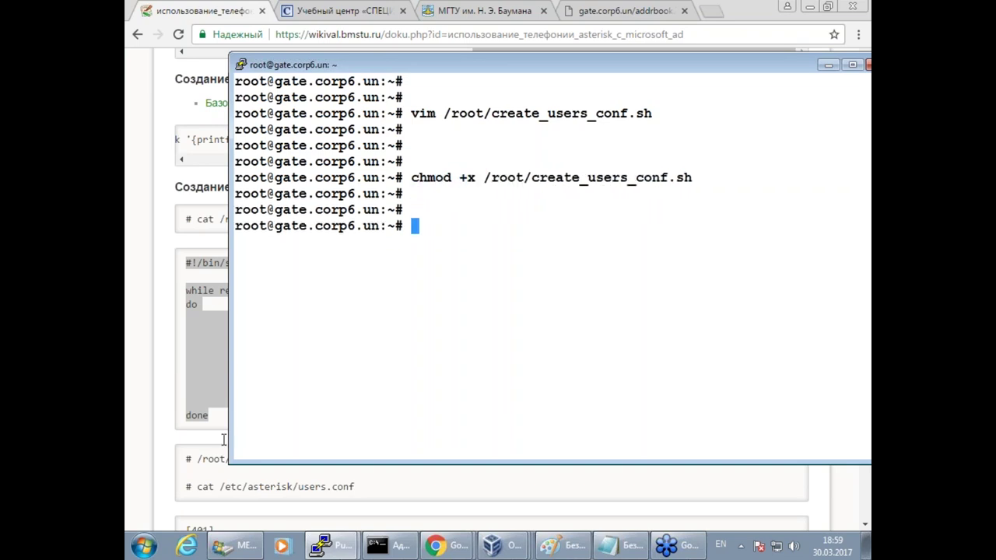
pyautogui.click(171, 451)
# Run the wiki's create_users_conf.sh command on login_phone_table.txt, printing the [401] and [402] entries.
pyautogui.scroll(-2, 319, 476)
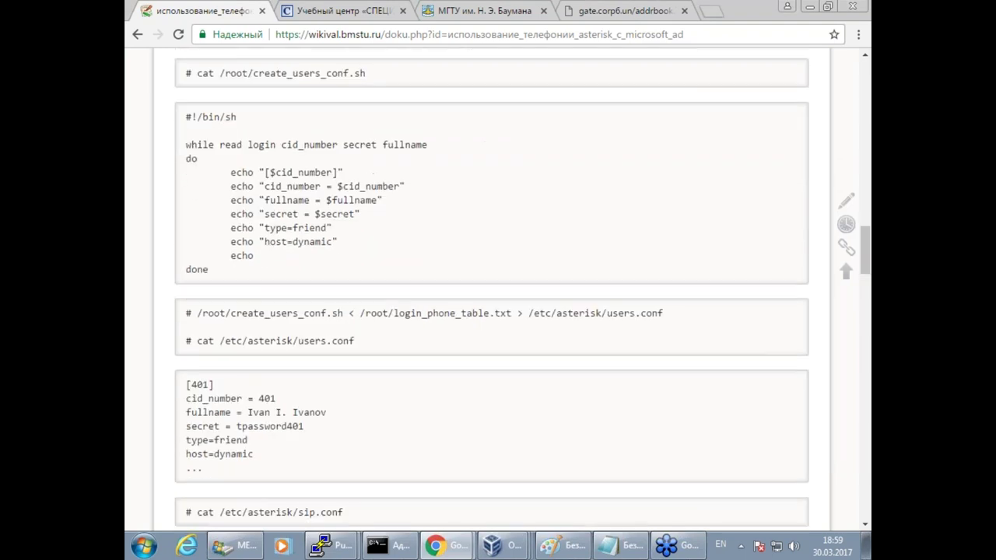
pyautogui.moveTo(197, 313); pyautogui.dragTo(512, 312)
pyautogui.press('super+c')
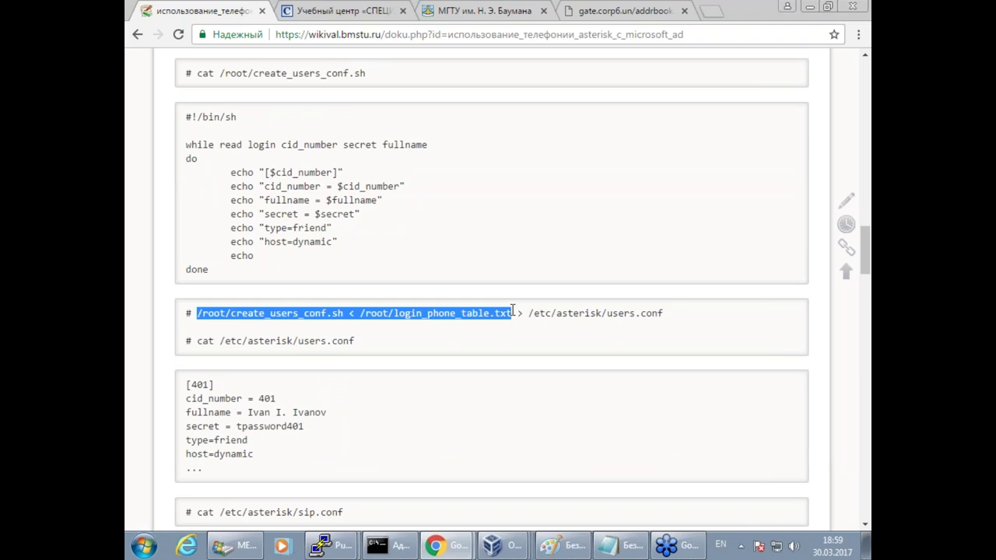
pyautogui.click(321, 546)
pyautogui.click(333, 513)
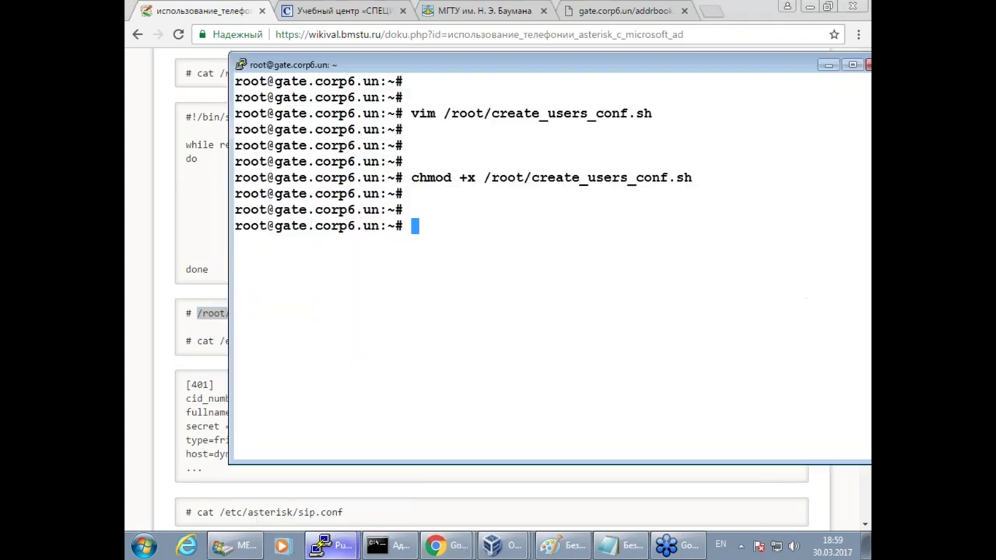
pyautogui.rightClick(414, 324)
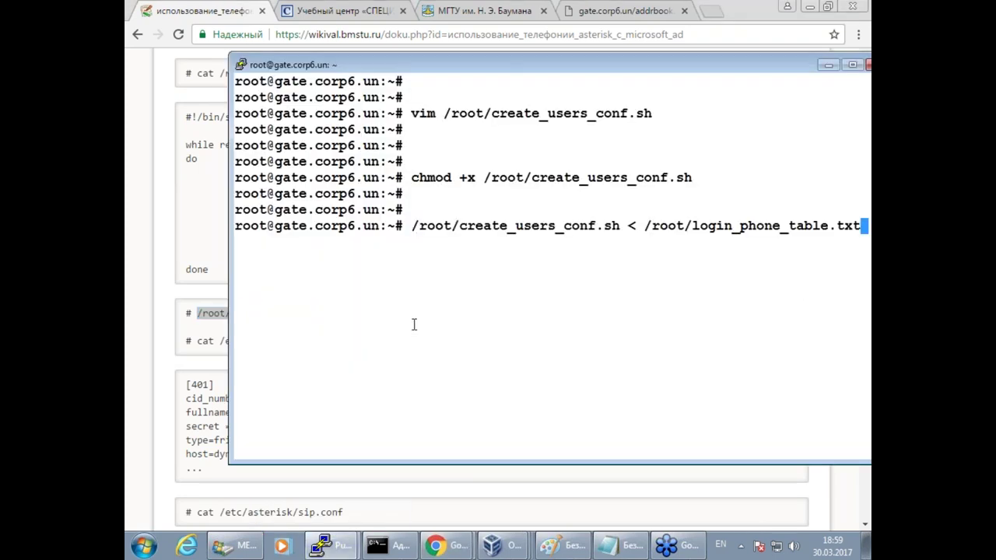
pyautogui.press('Return')
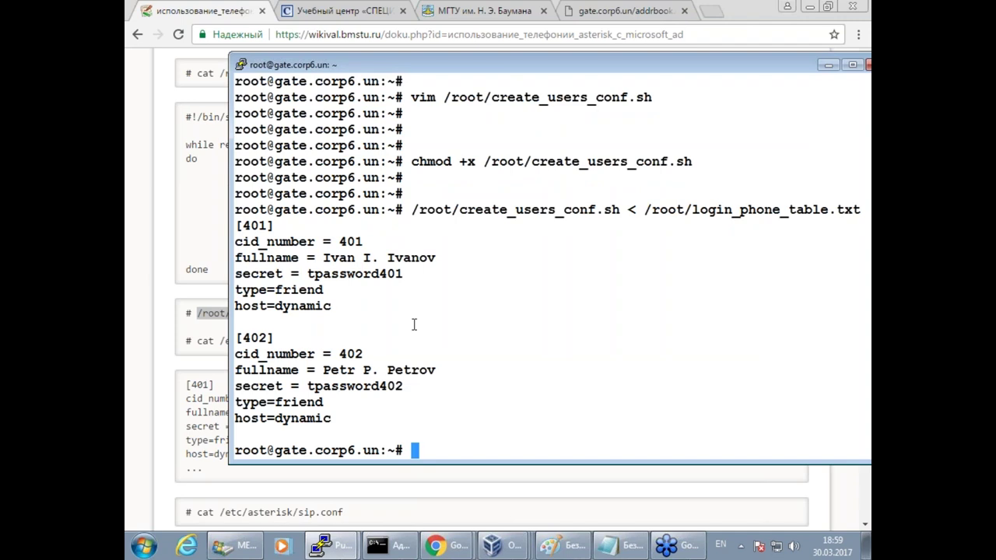
pyautogui.click(202, 332)
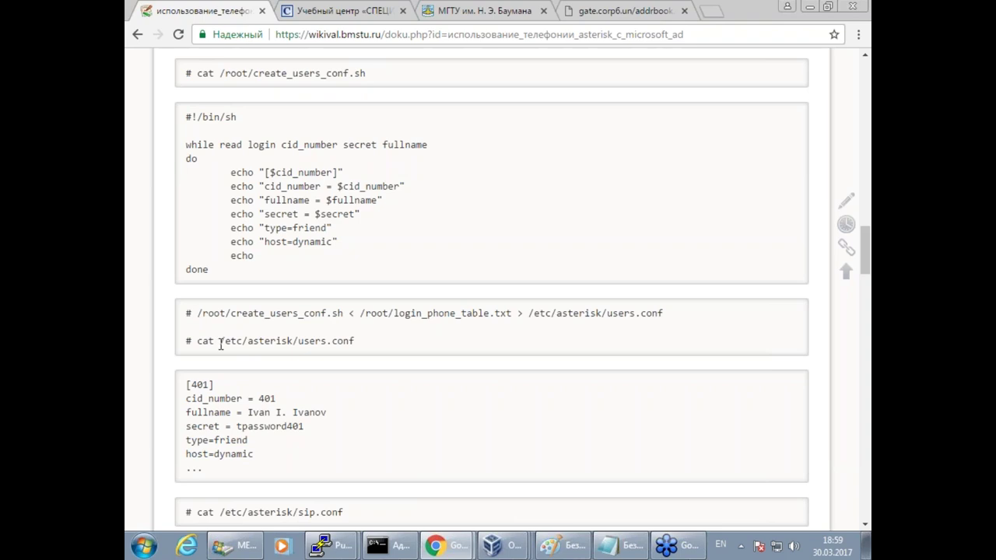
pyautogui.moveTo(196, 341); pyautogui.dragTo(330, 341)
pyautogui.click(435, 289)
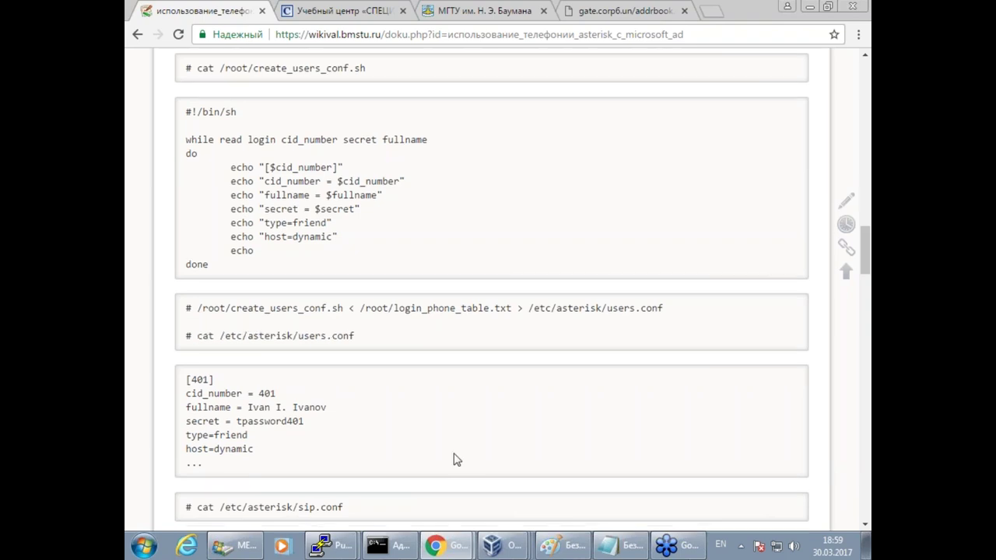
pyautogui.scroll(-2, 363, 480)
pyautogui.moveTo(275, 365); pyautogui.dragTo(333, 366)
pyautogui.scroll(-3, 342, 362)
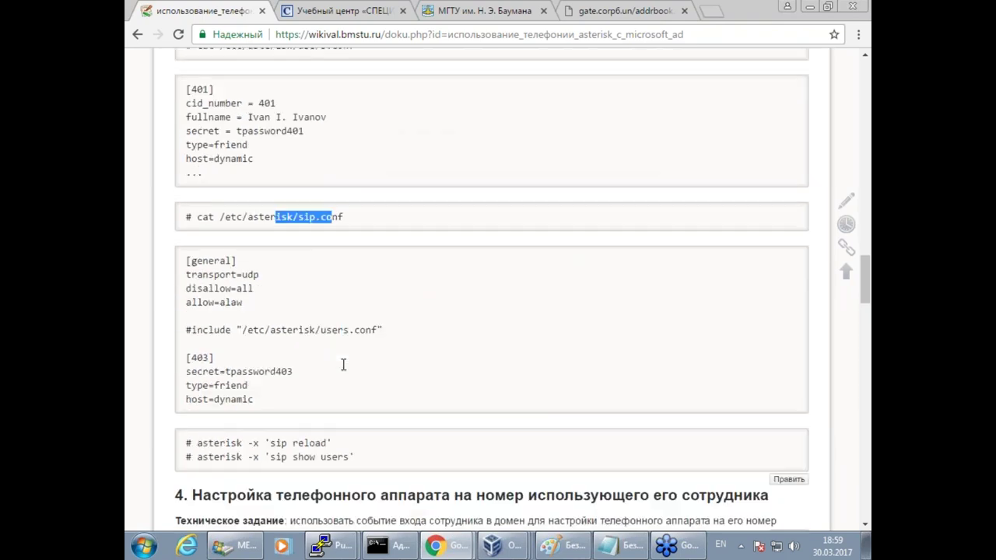
pyautogui.moveTo(196, 177)
pyautogui.mouseDown()
pyautogui.moveTo(164, 191)
pyautogui.moveTo(252, 190)
pyautogui.moveTo(201, 177)
pyautogui.mouseUp()
pyautogui.moveTo(239, 284)
pyautogui.mouseDown()
pyautogui.moveTo(212, 273)
pyautogui.moveTo(165, 342)
pyautogui.moveTo(310, 300)
pyautogui.moveTo(232, 290)
pyautogui.mouseUp()
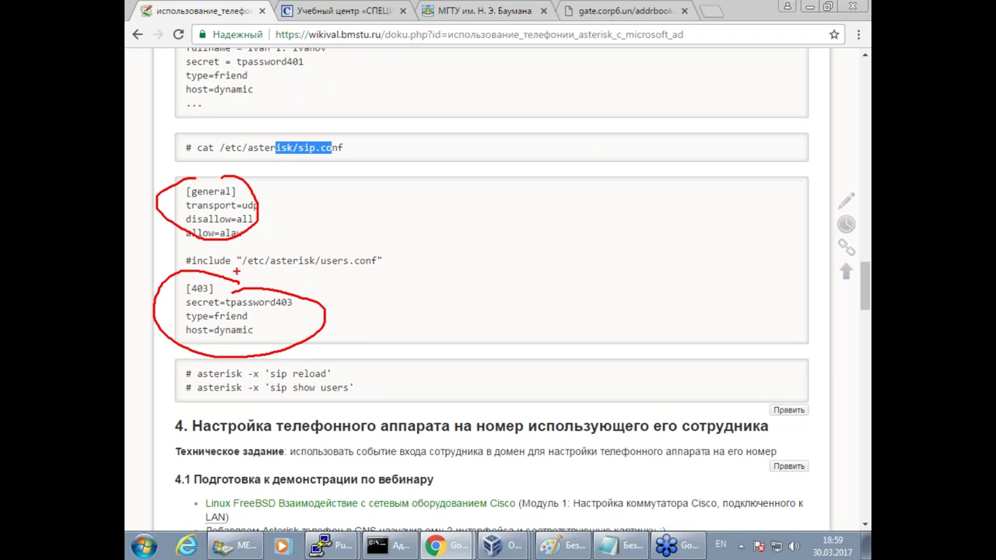
pyautogui.moveTo(226, 273); pyautogui.dragTo(388, 272)
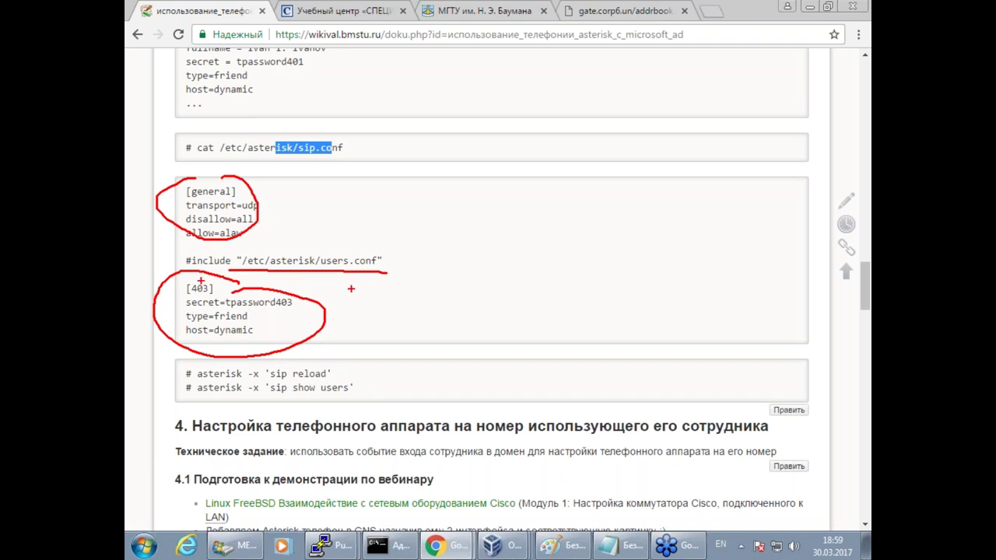
pyautogui.press('Escape')
pyautogui.click(438, 223)
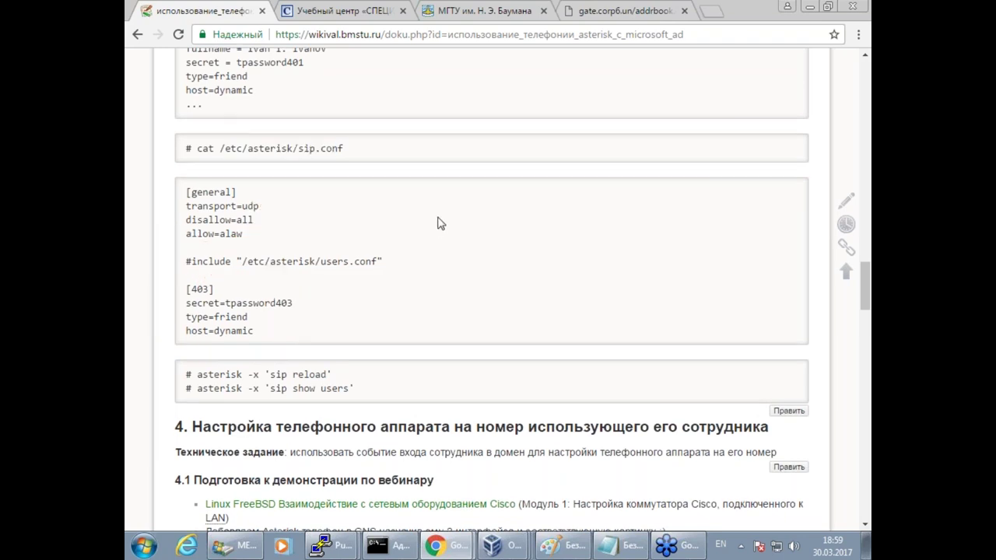
pyautogui.scroll(3, 422, 256)
pyautogui.moveTo(197, 167); pyautogui.dragTo(669, 167)
pyautogui.press('super+c')
pyautogui.click(331, 544)
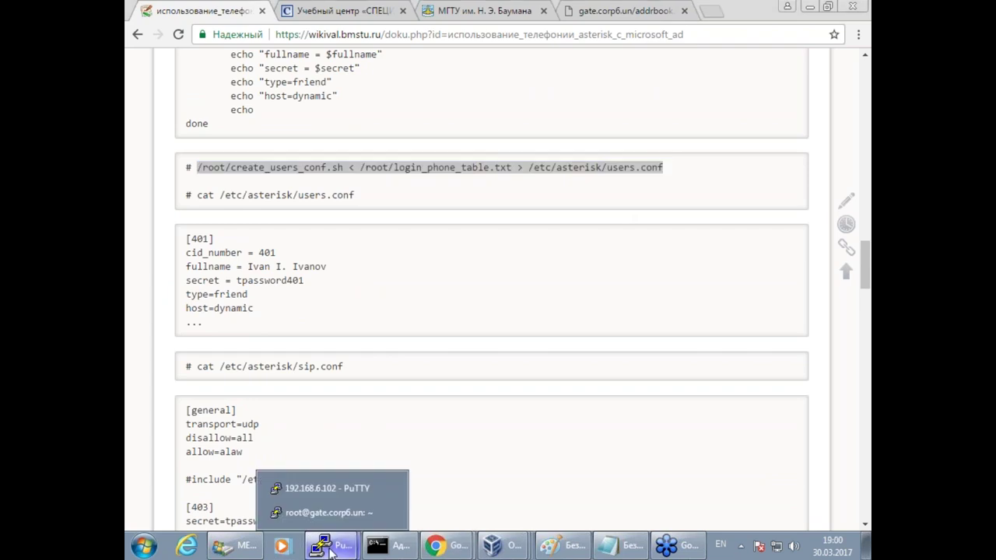
# Run the pasted command that writes /etc/asterisk/users.conf.
pyautogui.click(312, 512)
pyautogui.rightClick(441, 323)
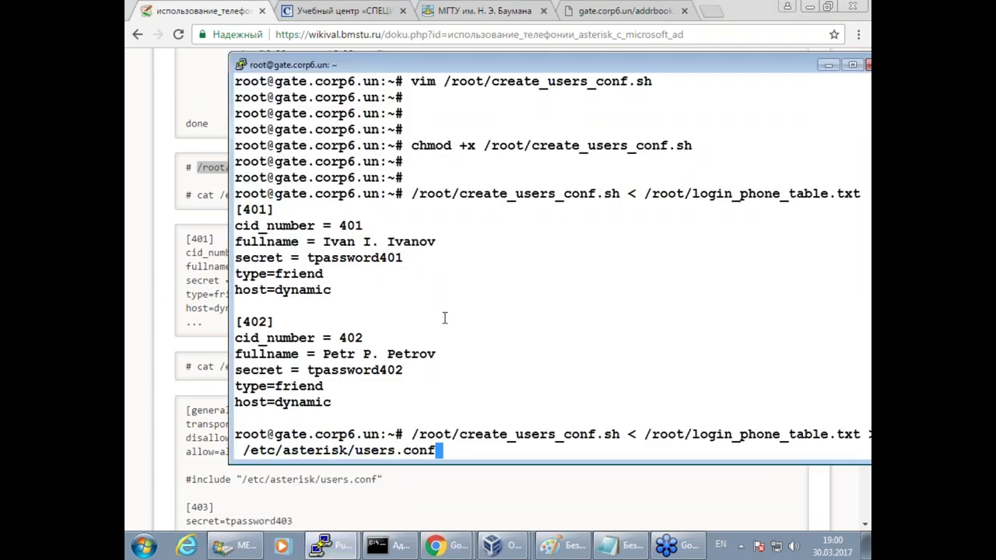
pyautogui.press('Return')
pyautogui.press('Return')
pyautogui.press('Return')
pyautogui.press('Return')
# In sip.conf, delete the [401] and [402] entries and add blank lines below allow=alaw.
pyautogui.write('v')
pyautogui.press('Up')
pyautogui.press('Up')
pyautogui.press('Up')
pyautogui.press('Up')
pyautogui.press('Up')
pyautogui.press('Return')
pyautogui.press('Down')
pyautogui.press('Down')
pyautogui.press('Down')
pyautogui.press('Down')
pyautogui.press('Down')
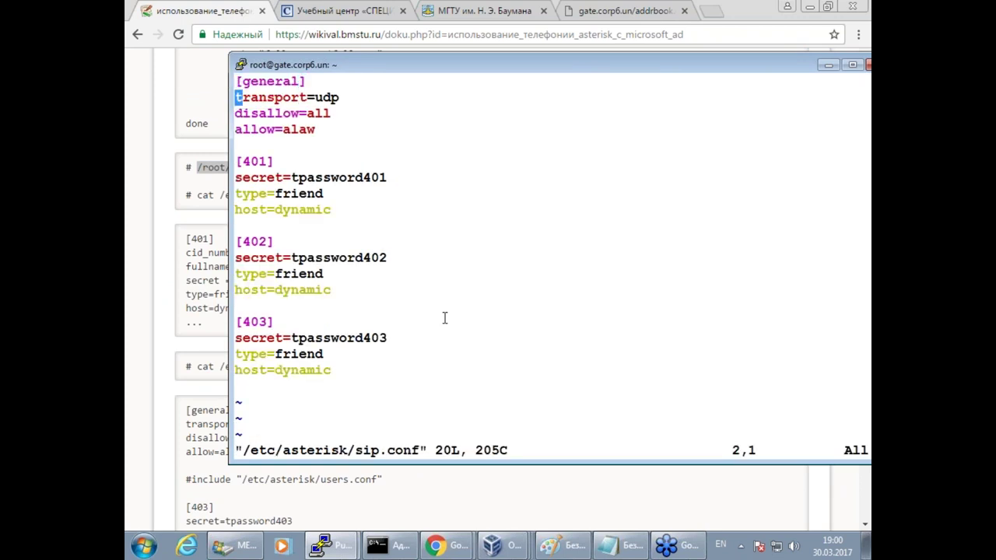
pyautogui.press('d')
pyautogui.press('d')
pyautogui.press('d')
pyautogui.press('d')
pyautogui.press('d')
pyautogui.press('d')
pyautogui.press('d')
pyautogui.press('d')
pyautogui.press('d')
pyautogui.press('d')
pyautogui.press('d')
pyautogui.press('d')
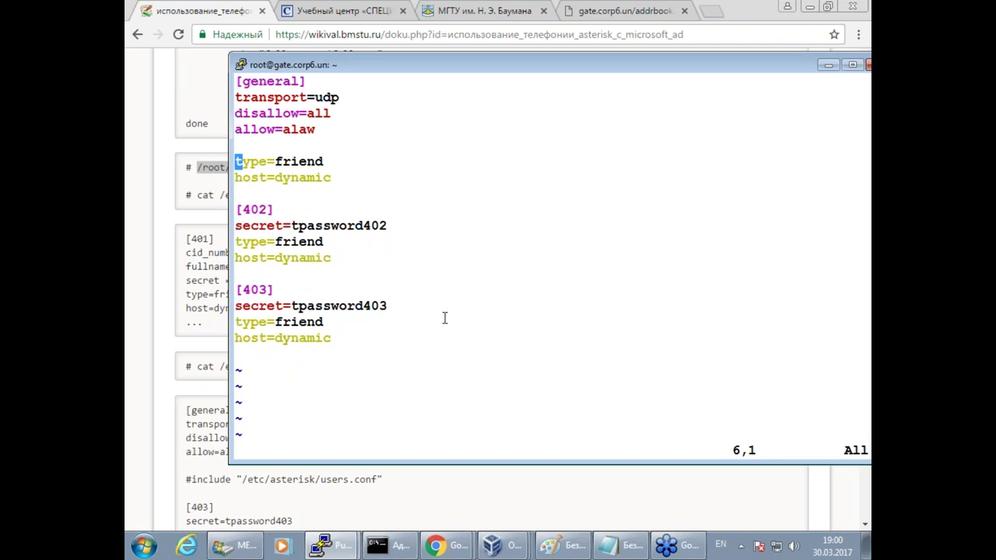
pyautogui.press('d')
pyautogui.press('d')
pyautogui.press('d')
pyautogui.press('d')
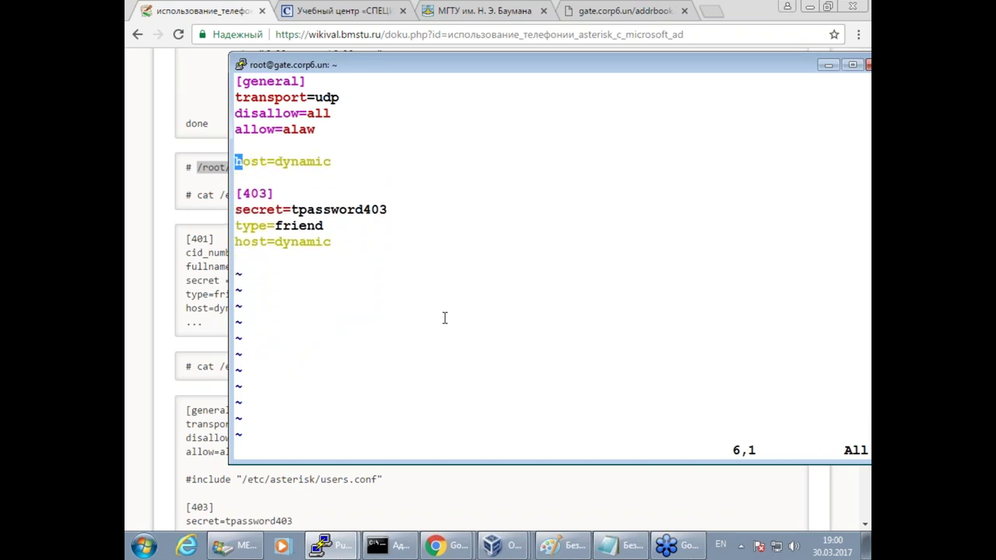
pyautogui.press('d')
pyautogui.press('d')
pyautogui.press('d')
pyautogui.press('d')
pyautogui.press('Up')
pyautogui.press('Up')
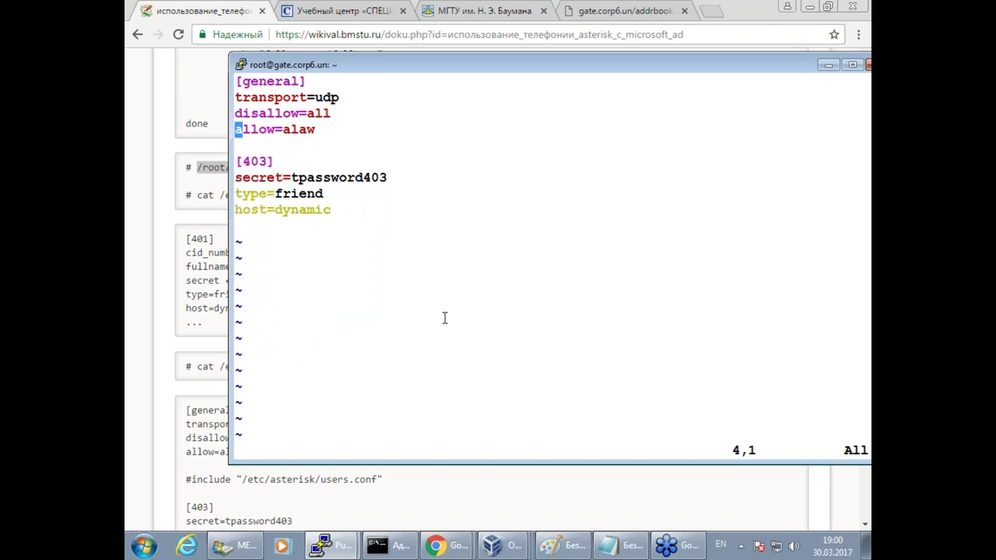
pyautogui.press('o')
pyautogui.press('Return')
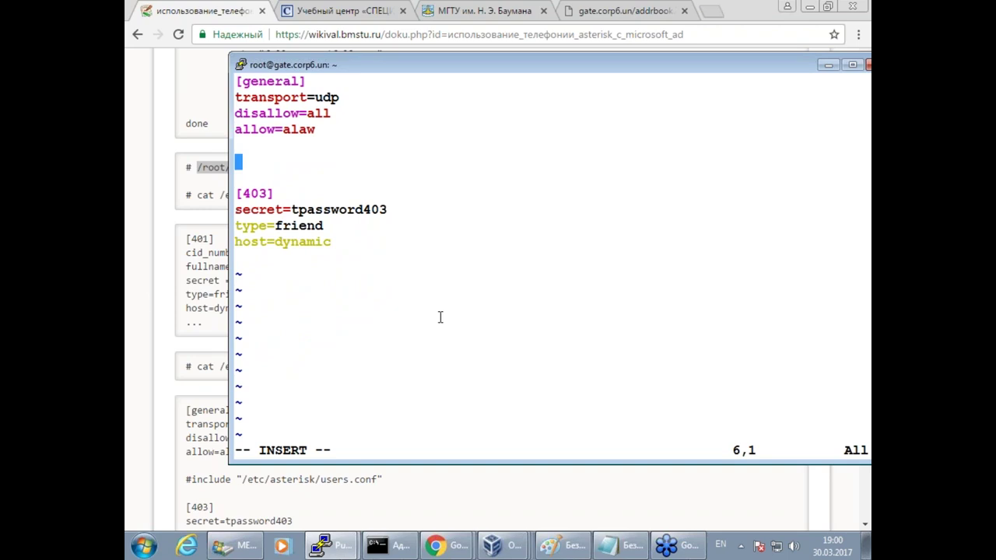
# Copy the users.conf include line from the wiki for the sip.conf editor.
pyautogui.click(184, 288)
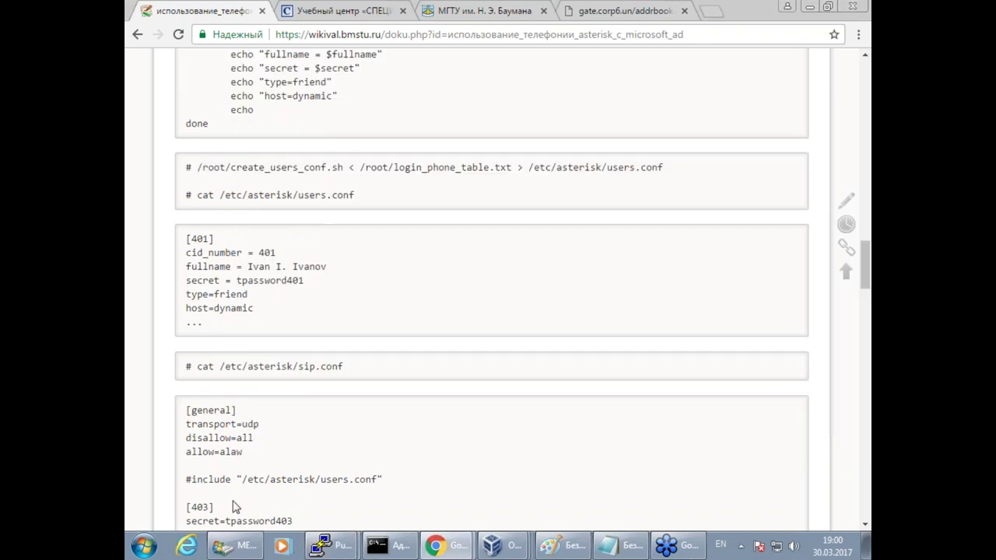
pyautogui.moveTo(187, 479); pyautogui.dragTo(388, 481)
pyautogui.press('super+c')
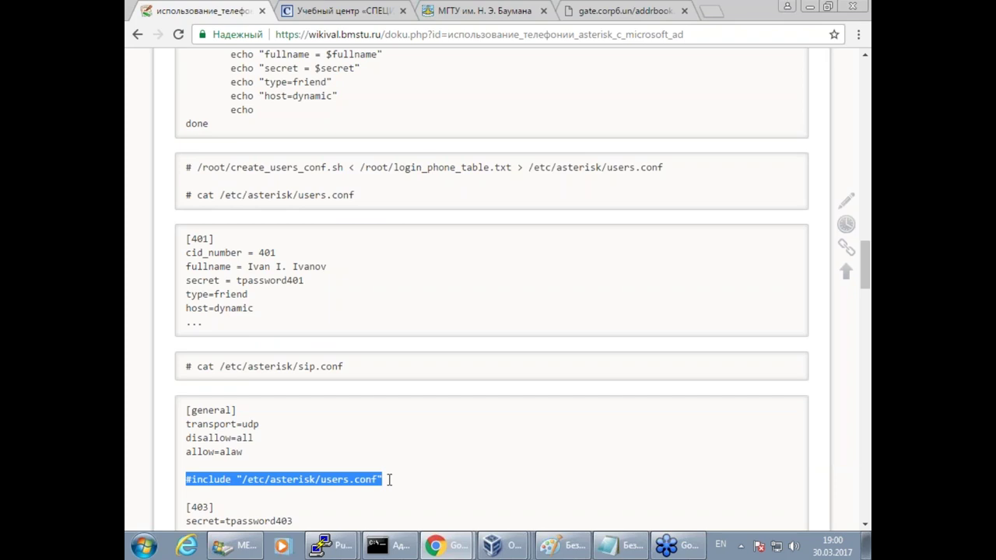
pyautogui.click(319, 545)
pyautogui.click(335, 512)
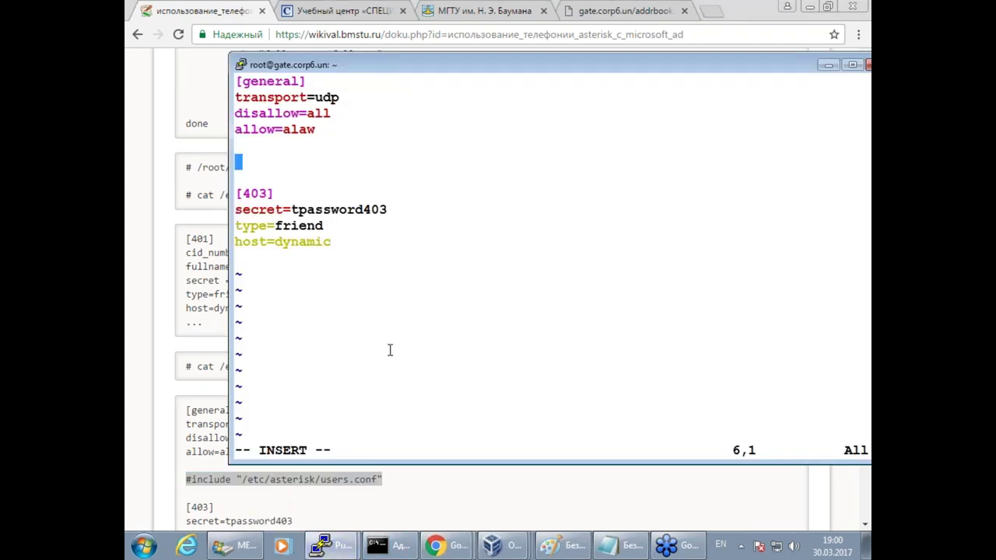
# Insert the users.conf include line into sip.conf and save it with :wq.
pyautogui.rightClick(406, 335)
pyautogui.press('Escape')
pyautogui.write(':wq')
pyautogui.press('Return')
# In the Asterisk console run 'core reload', then 'sip show users' to list 401, 402, 403.
pyautogui.press('Return')
pyautogui.press('Return')
pyautogui.press('Return')
pyautogui.write('as')
pyautogui.press('Up')
pyautogui.press('Return')
pyautogui.press('Return')
pyautogui.press('Return')
pyautogui.press('Return')
pyautogui.write('core reload')
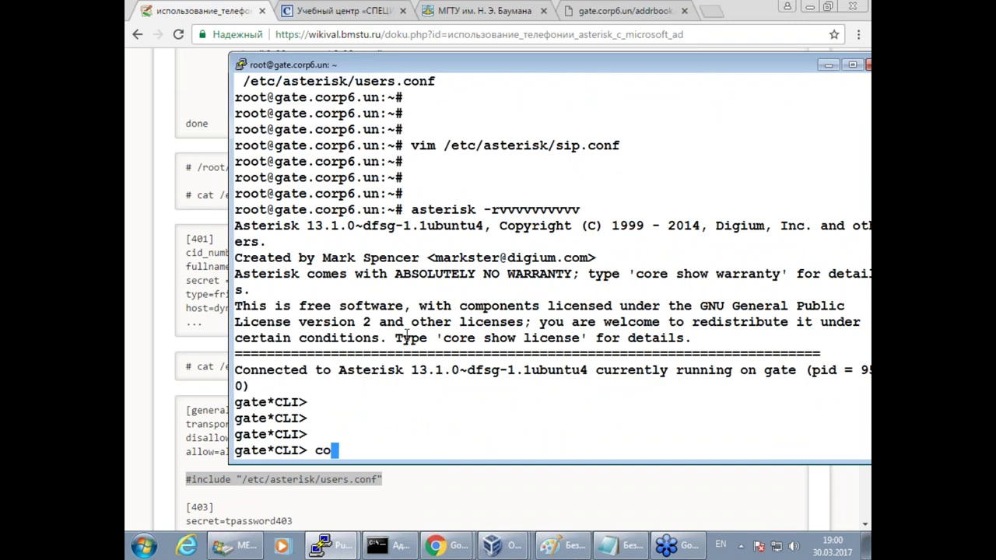
pyautogui.press('Return')
pyautogui.press('Return')
pyautogui.press('Return')
pyautogui.press('Return')
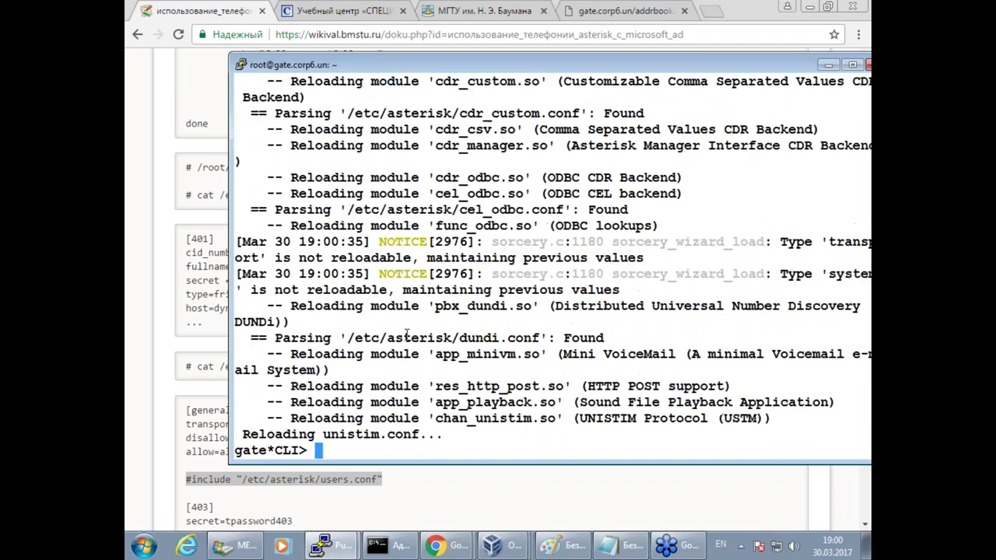
pyautogui.press('Up')
pyautogui.press('Up')
pyautogui.press('Up')
pyautogui.press('Return')
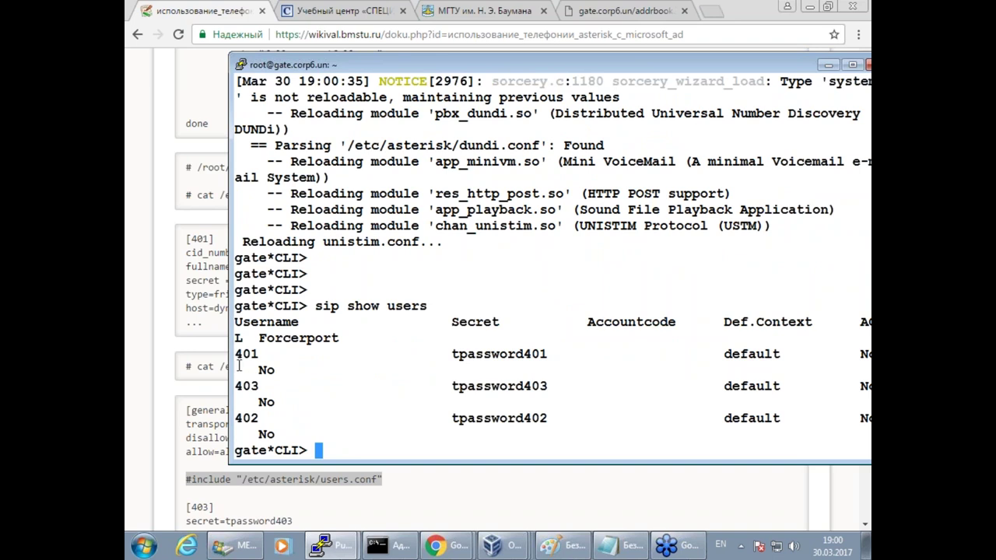
pyautogui.click(198, 450)
# Scroll the wiki down to section 4's employee phone setup and list the VirtualBox windows.
pyautogui.scroll(-1, 185, 461)
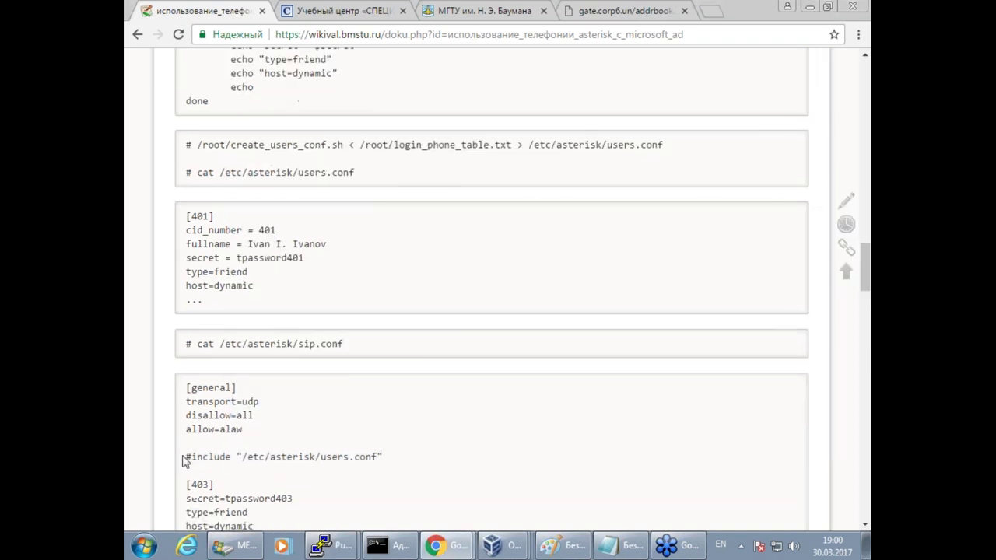
pyautogui.scroll(-2, 309, 435)
pyautogui.scroll(-1, 308, 435)
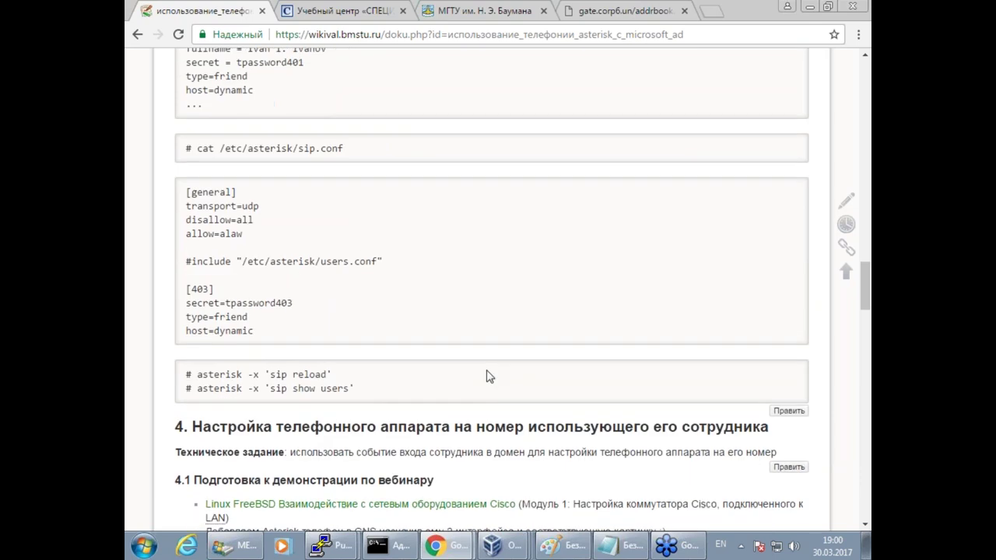
pyautogui.scroll(6, 487, 374)
pyautogui.scroll(-3, 487, 377)
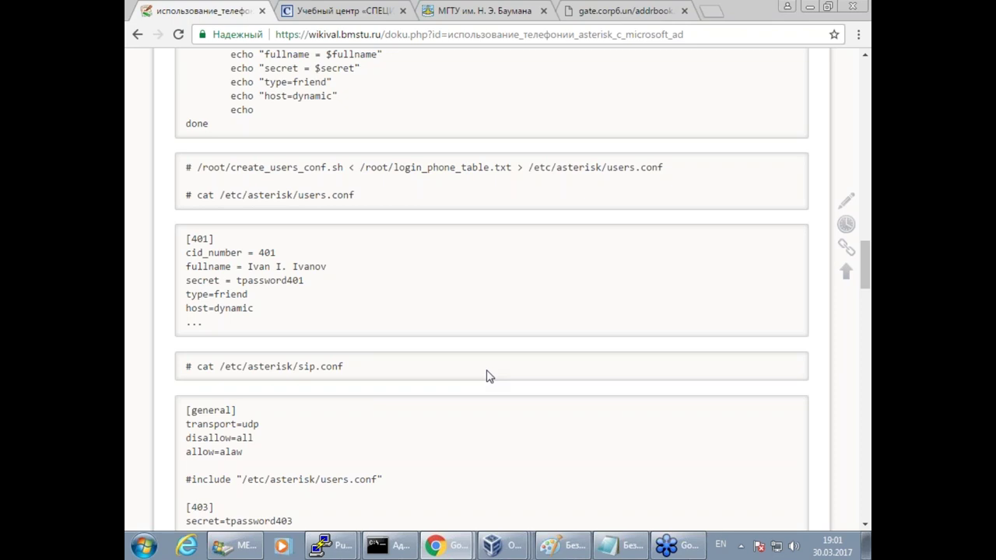
pyautogui.scroll(-6, 456, 347)
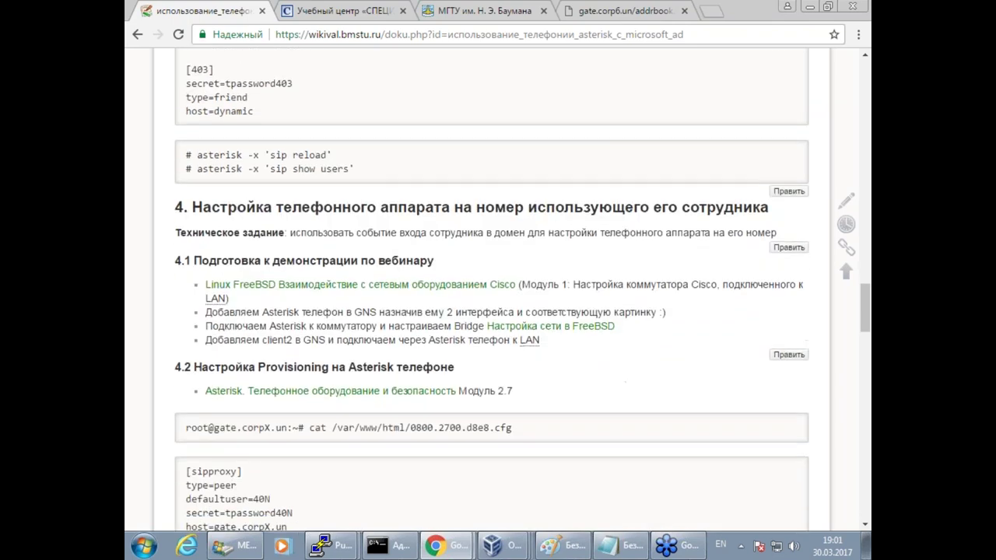
pyautogui.scroll(-1, 492, 288)
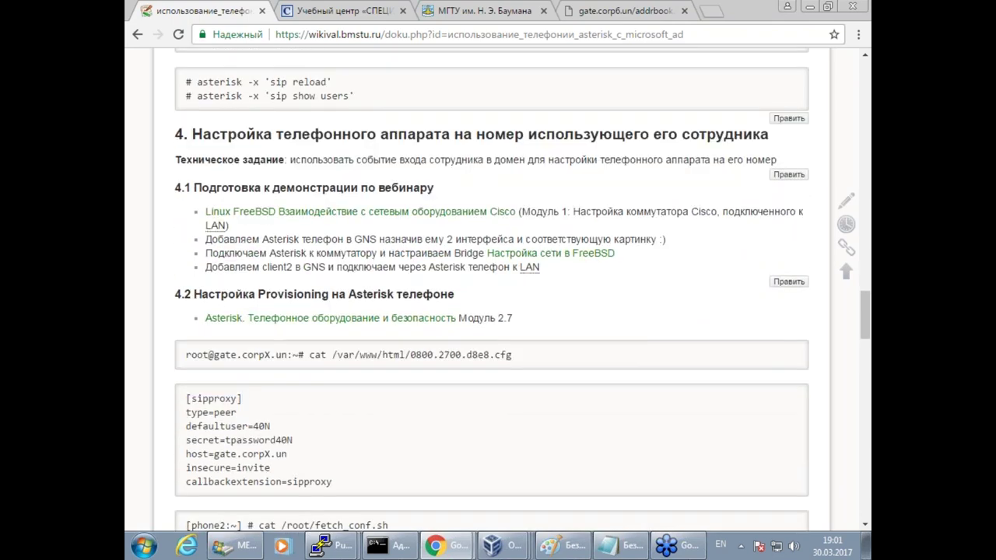
pyautogui.click(492, 545)
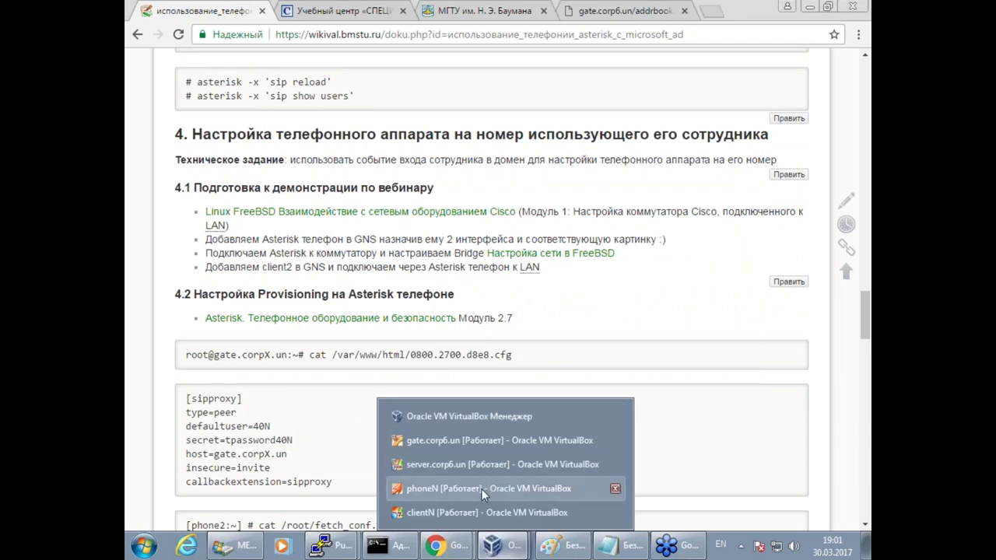
# Shut down clientN by sending it the 'Послать сигнал завершения работы' signal.
pyautogui.click(476, 513)
pyautogui.click(852, 12)
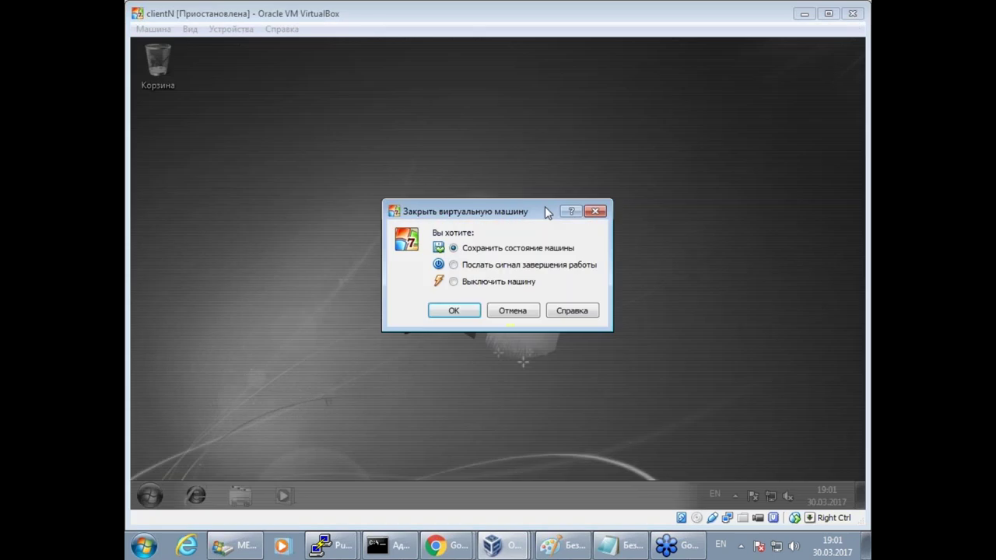
pyautogui.click(483, 267)
pyautogui.click(454, 312)
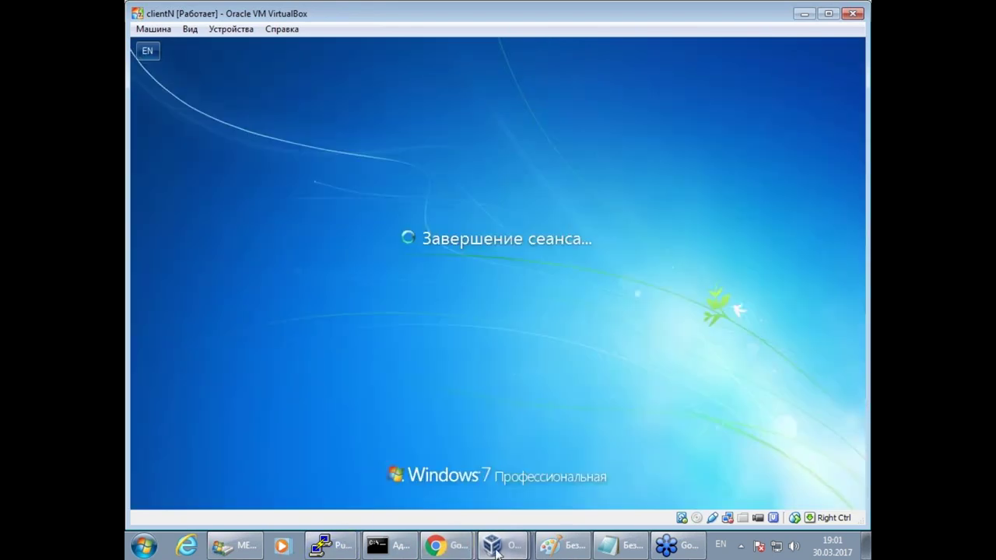
# Shut down phoneN the same way with the shutdown signal.
pyautogui.click(492, 544)
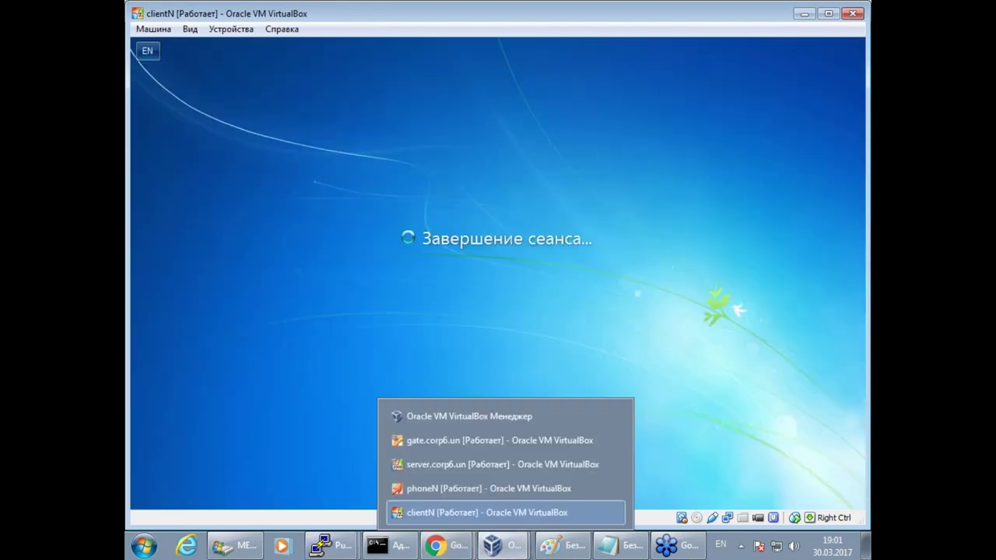
pyautogui.click(441, 488)
pyautogui.moveTo(647, 133); pyautogui.dragTo(551, 104)
pyautogui.click(746, 107)
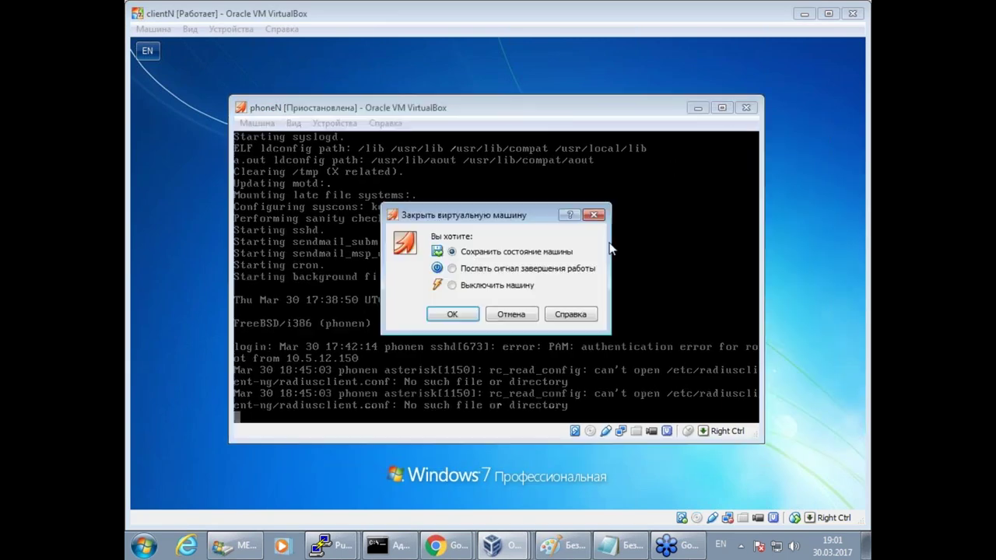
pyautogui.click(502, 274)
pyautogui.click(454, 314)
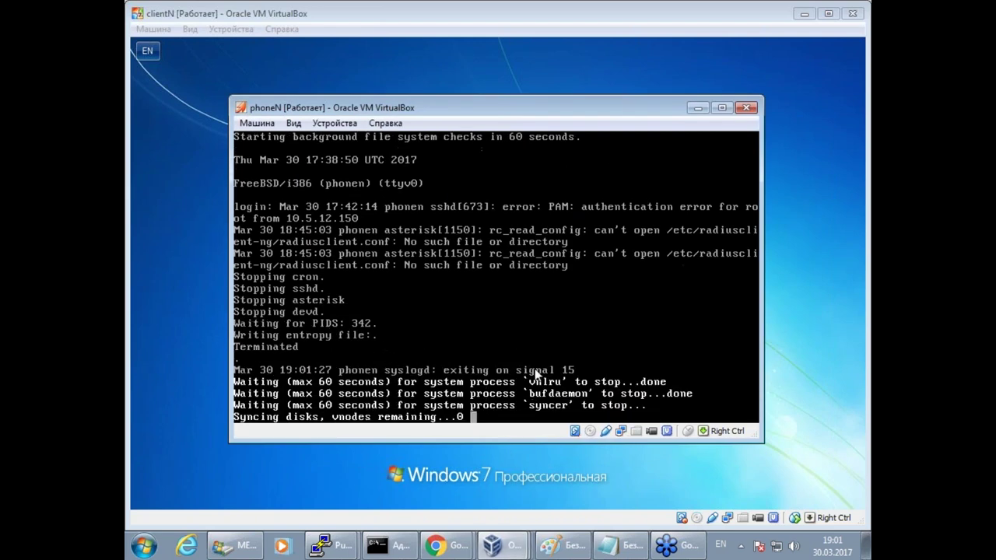
pyautogui.moveTo(488, 543)
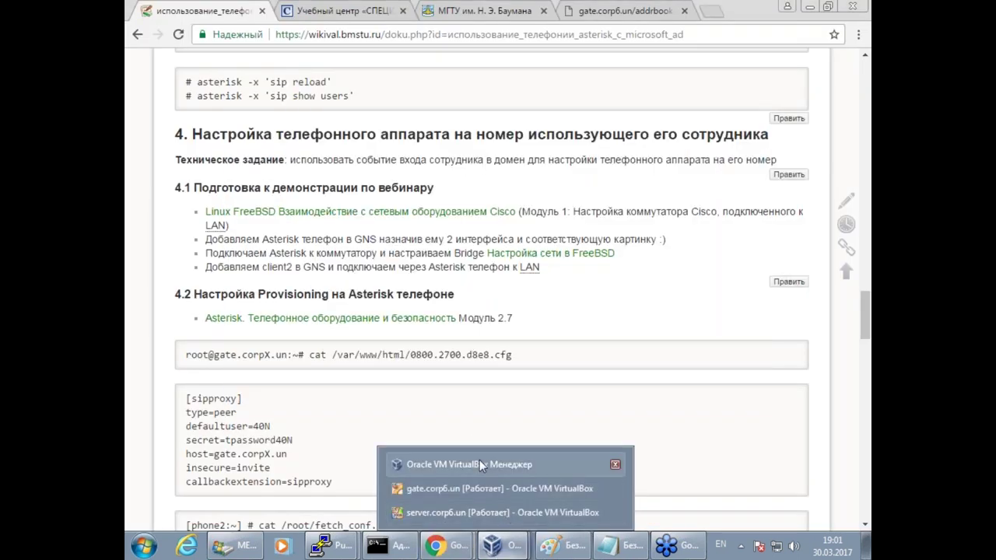
pyautogui.click(479, 462)
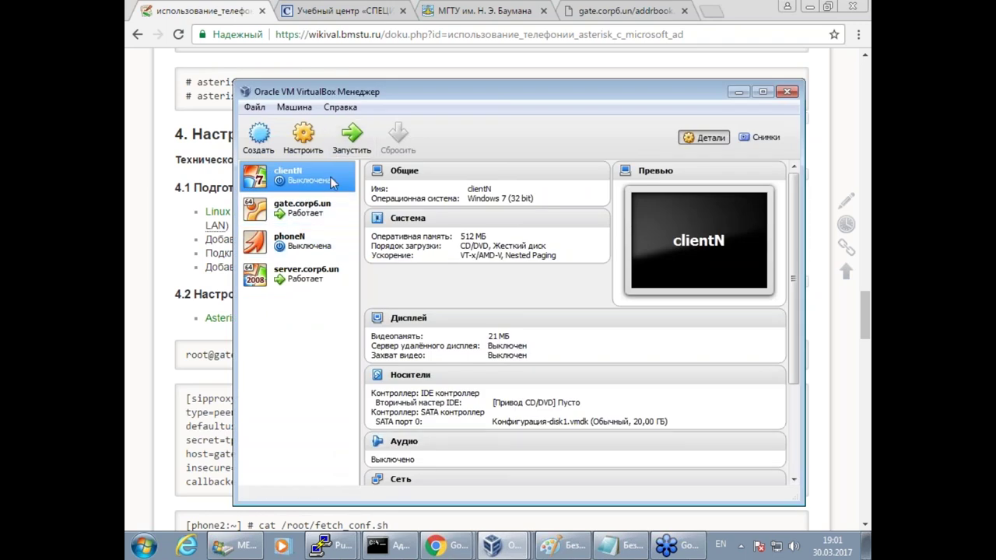
# Check clientN's network adapters, leaving the second adapter disabled.
pyautogui.click(305, 140)
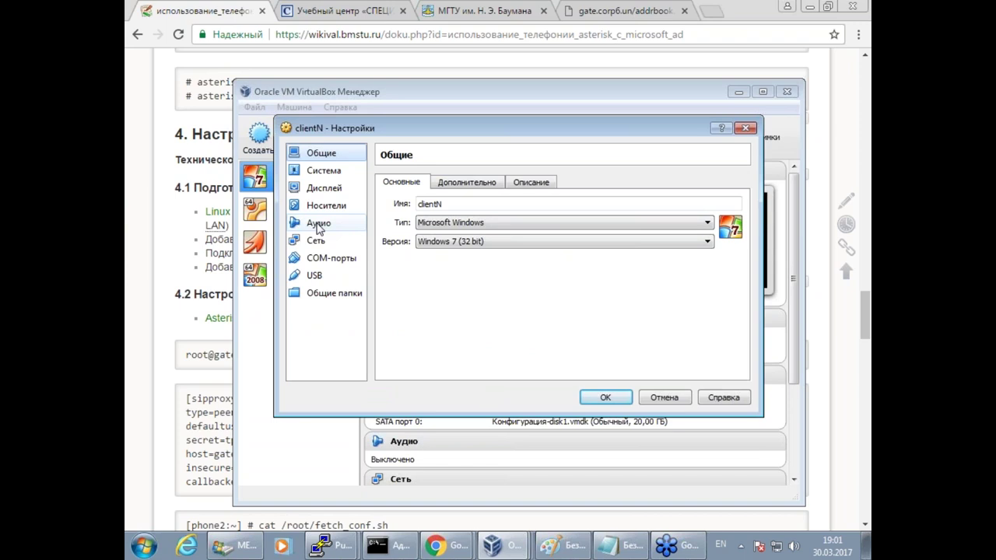
pyautogui.click(315, 240)
pyautogui.click(466, 185)
pyautogui.click(387, 202)
pyautogui.click(413, 201)
pyautogui.click(402, 182)
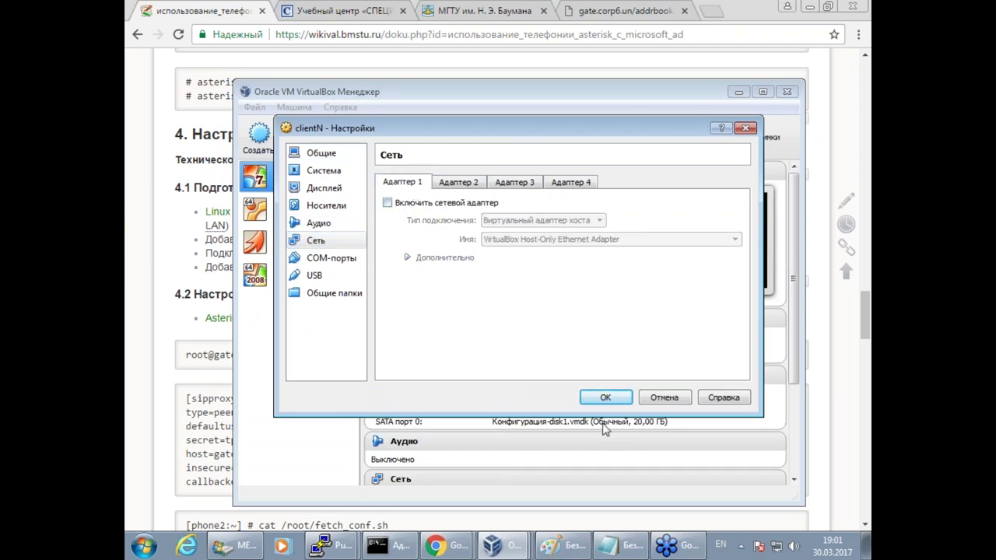
pyautogui.click(606, 398)
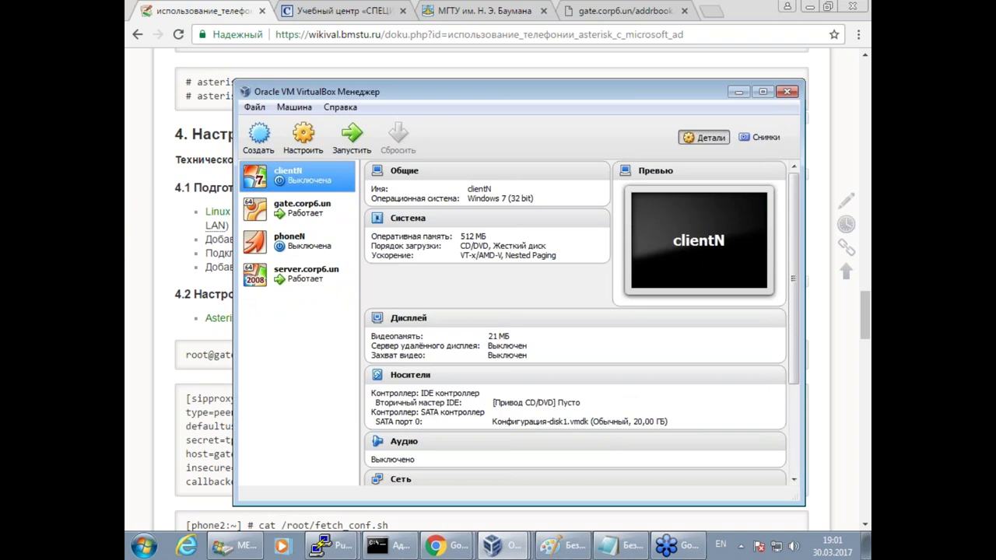
# Check phoneN's network settings and its second adapter, then close the settings.
pyautogui.click(305, 249)
pyautogui.click(304, 140)
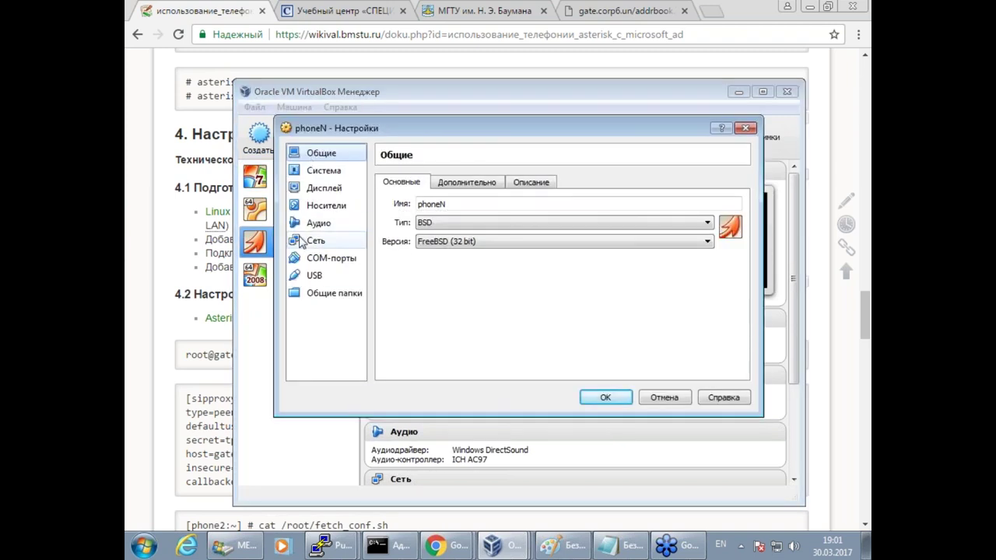
pyautogui.click(303, 241)
pyautogui.click(451, 183)
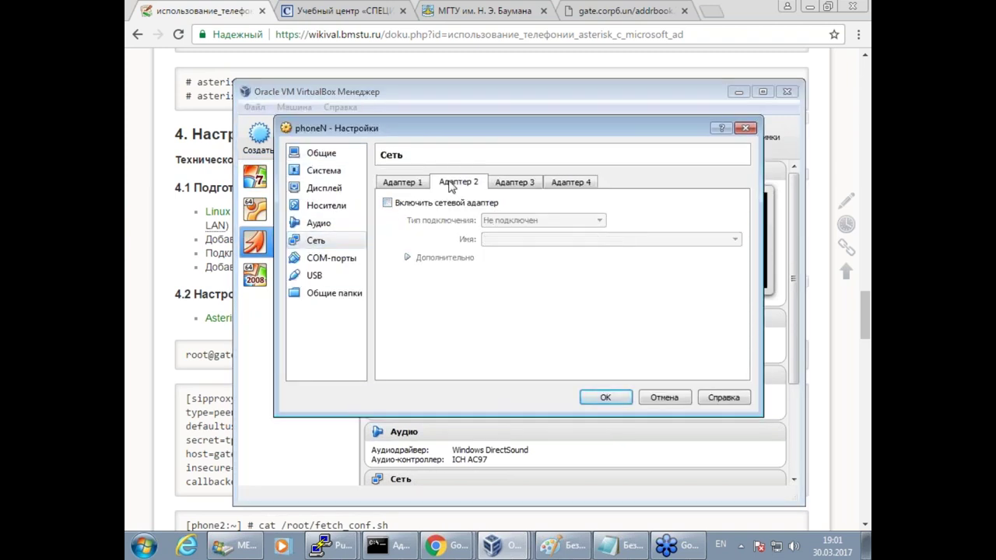
pyautogui.click(599, 397)
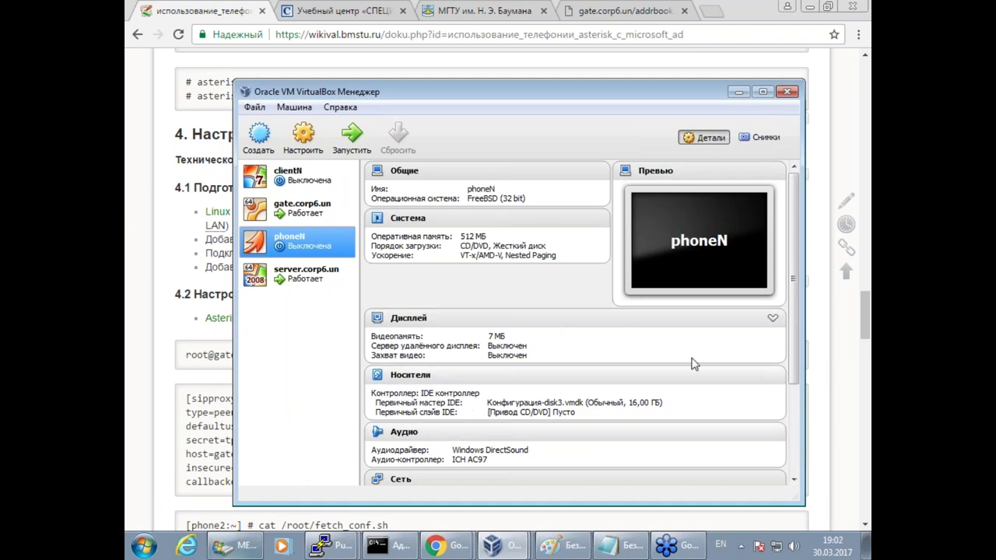
pyautogui.click(786, 9)
pyautogui.click(809, 7)
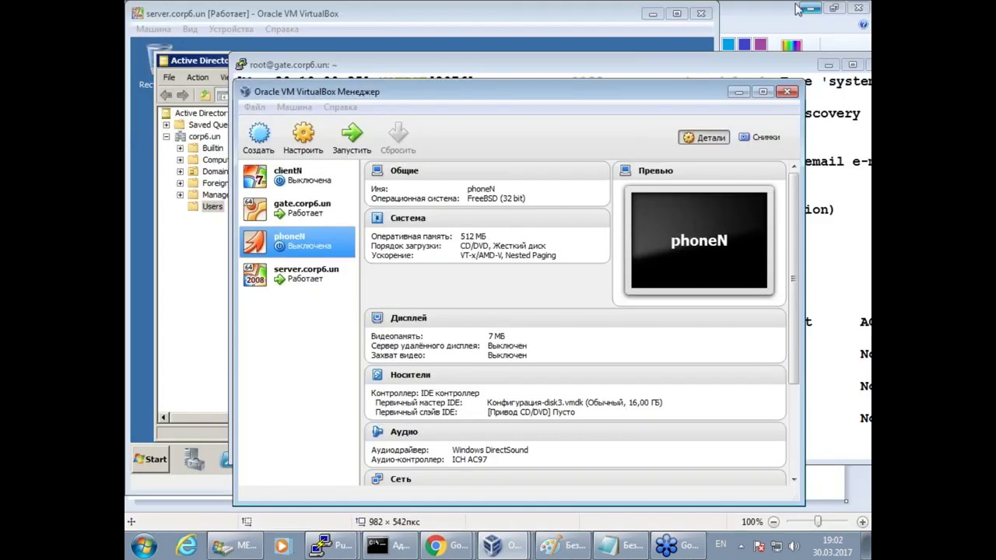
# Minimize Paint, server.corp6.un, gate and VirtualBox Manager, and dismiss the PuTTY lost-connection error.
pyautogui.click(809, 7)
pyautogui.click(652, 13)
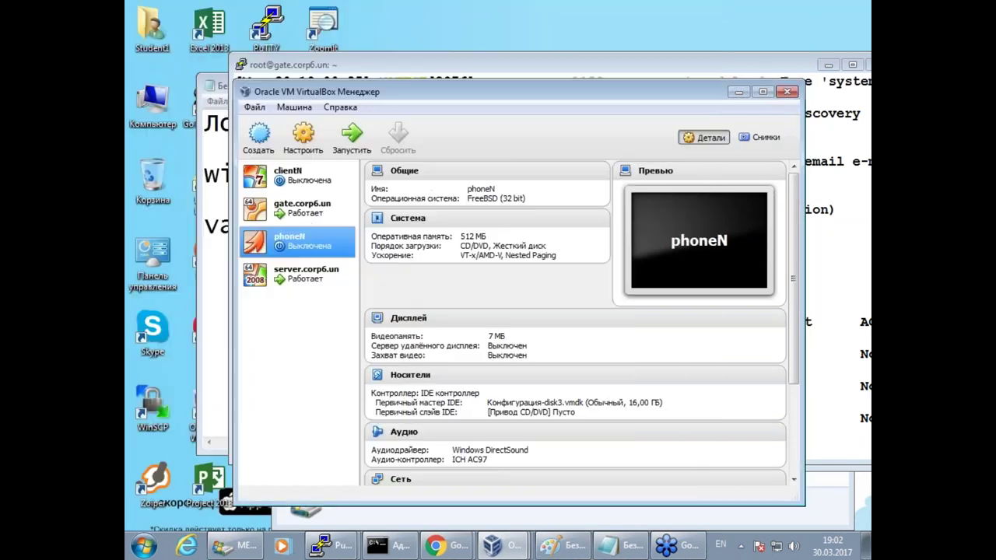
pyautogui.click(829, 66)
pyautogui.click(739, 92)
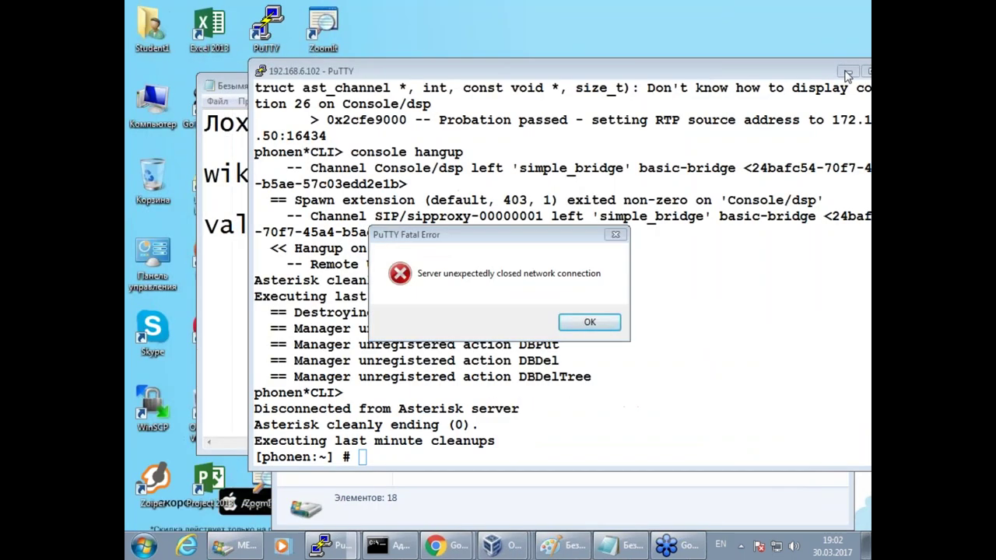
pyautogui.click(590, 322)
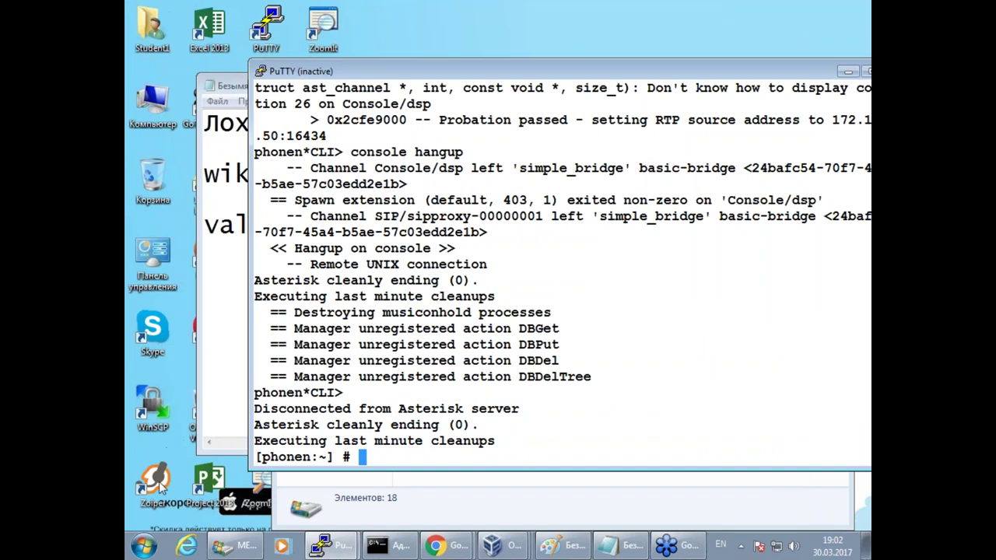
# Clear all windows to the desktop and launch GNS3.
pyautogui.moveTo(239, 87); pyautogui.dragTo(392, 94)
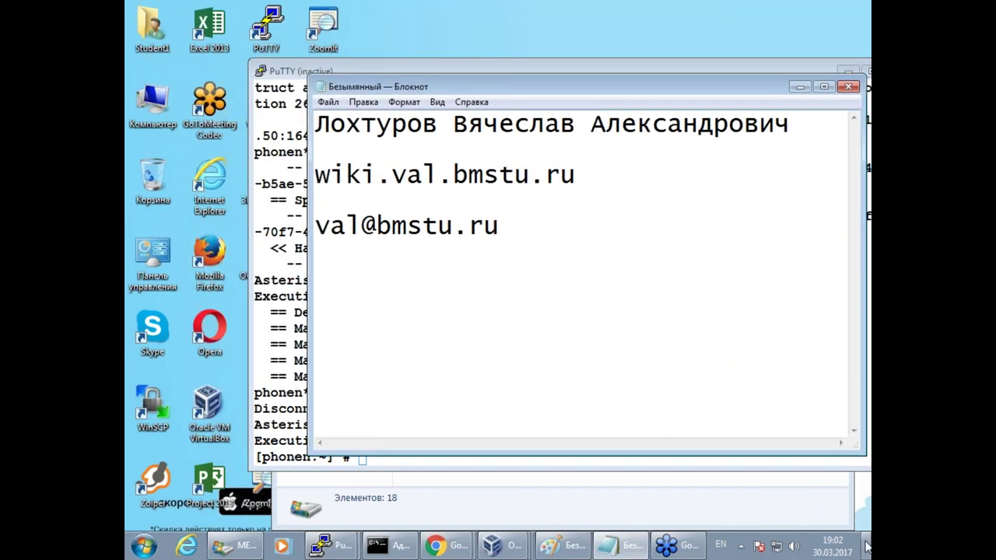
pyautogui.click(864, 548)
pyautogui.doubleClick(267, 331)
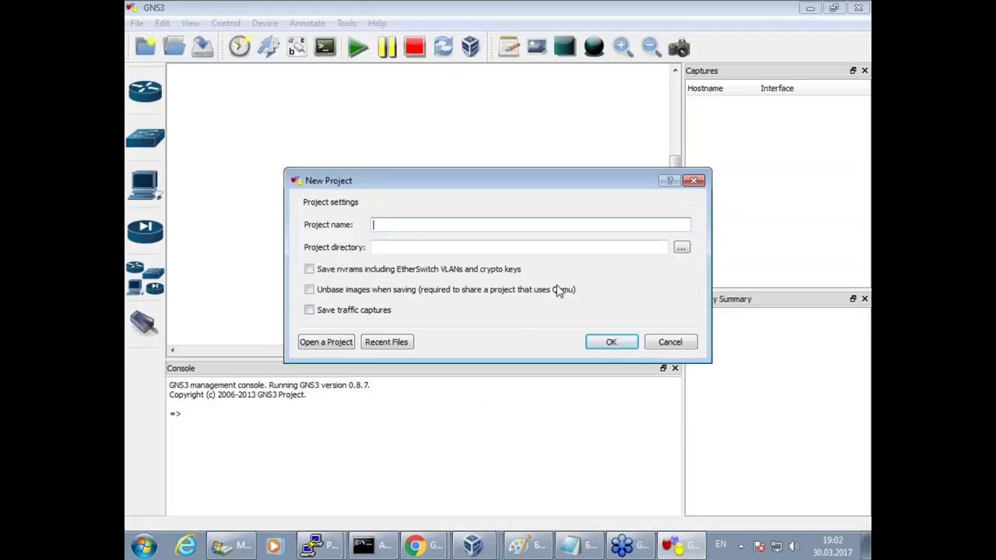
# Create the GNS3 project pr3 and return to its empty workspace after glancing at the Paint diagram.
pyautogui.write('pr3')
pyautogui.click(612, 343)
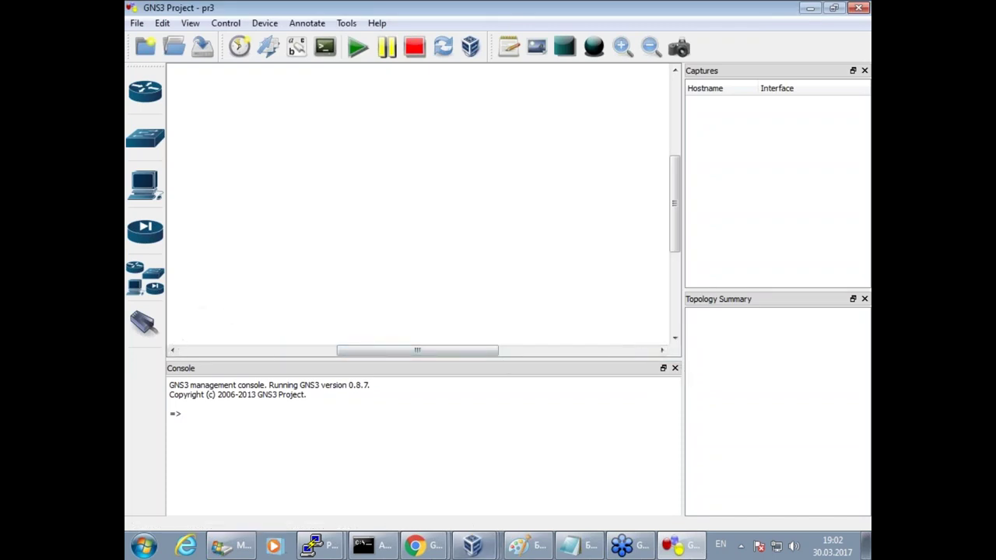
pyautogui.moveTo(688, 550)
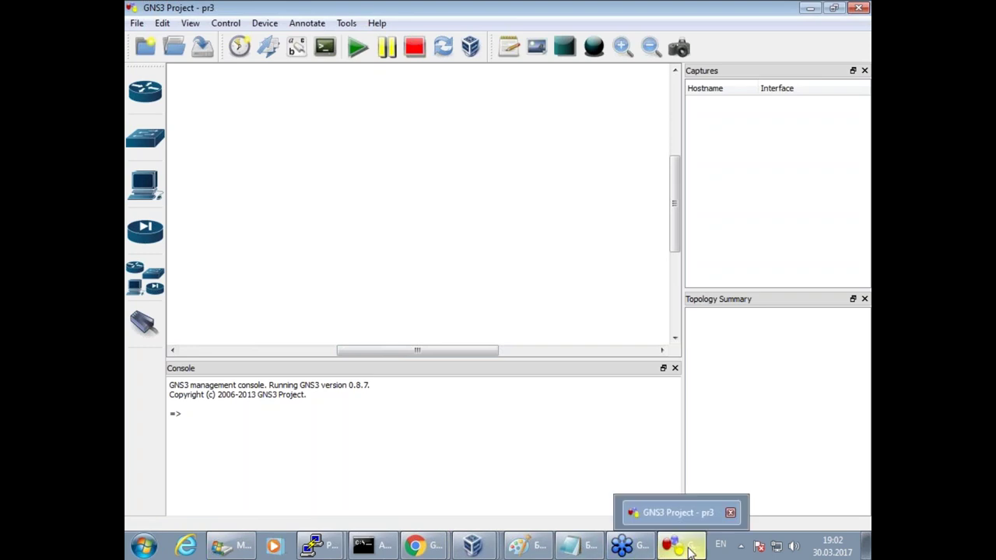
pyautogui.click(525, 546)
pyautogui.moveTo(386, 246)
pyautogui.mouseDown()
pyautogui.moveTo(467, 347)
pyautogui.moveTo(657, 333)
pyautogui.moveTo(625, 252)
pyautogui.moveTo(380, 247)
pyautogui.mouseUp()
pyautogui.hotkey('ctrl', 'z')
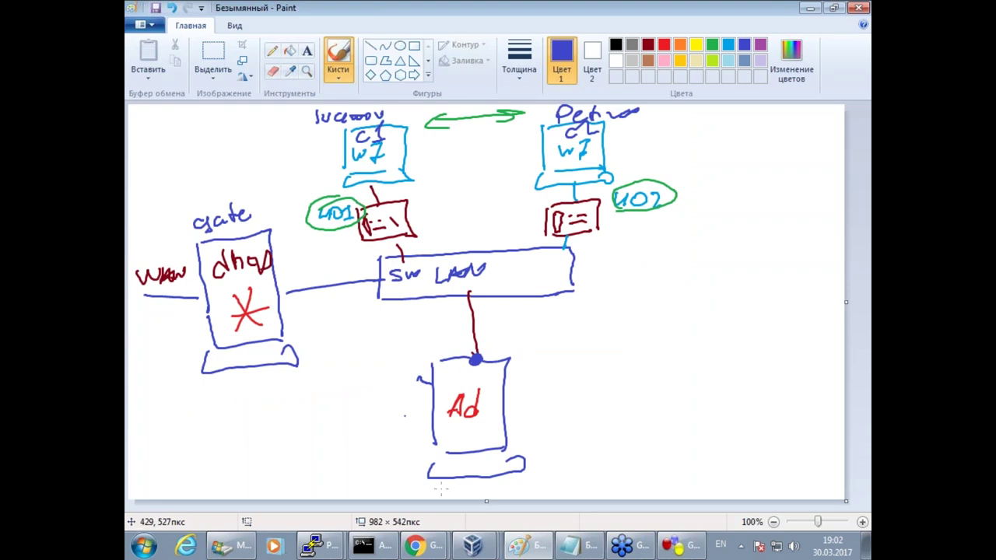
pyautogui.click(677, 546)
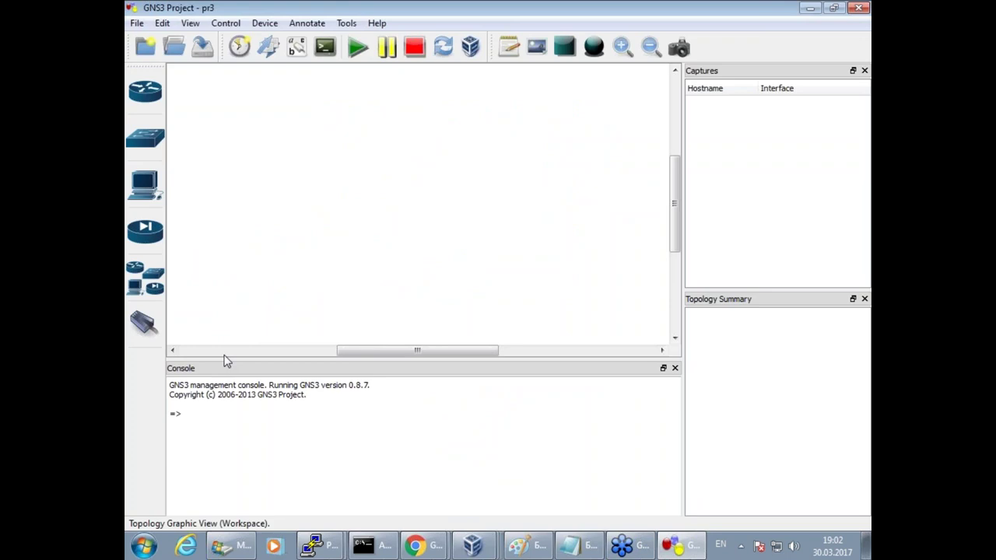
# Place a Cloud node on the canvas and rename it LAN_CORP.
pyautogui.click(136, 289)
pyautogui.moveTo(202, 381); pyautogui.dragTo(403, 263)
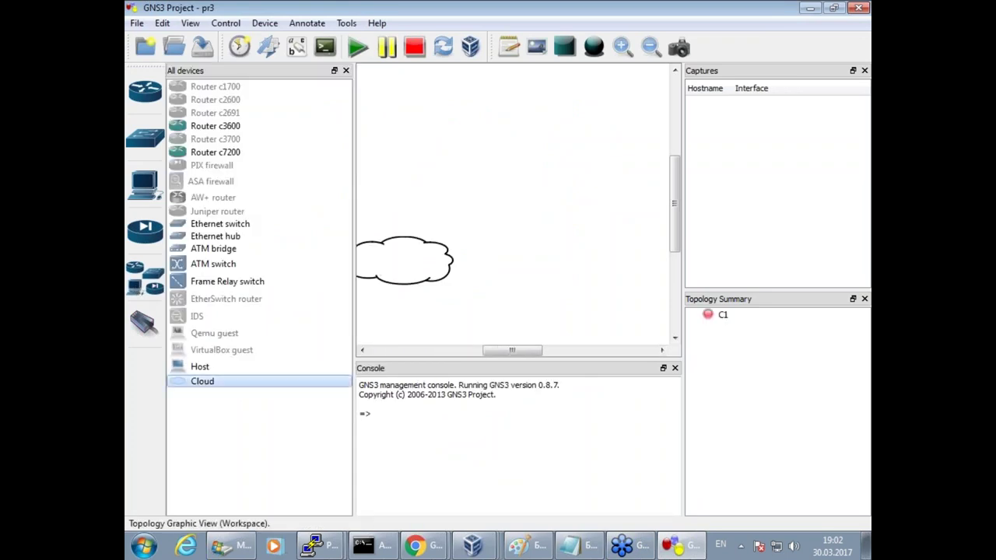
pyautogui.click(346, 71)
pyautogui.moveTo(300, 260); pyautogui.dragTo(284, 256)
pyautogui.rightClick(282, 257)
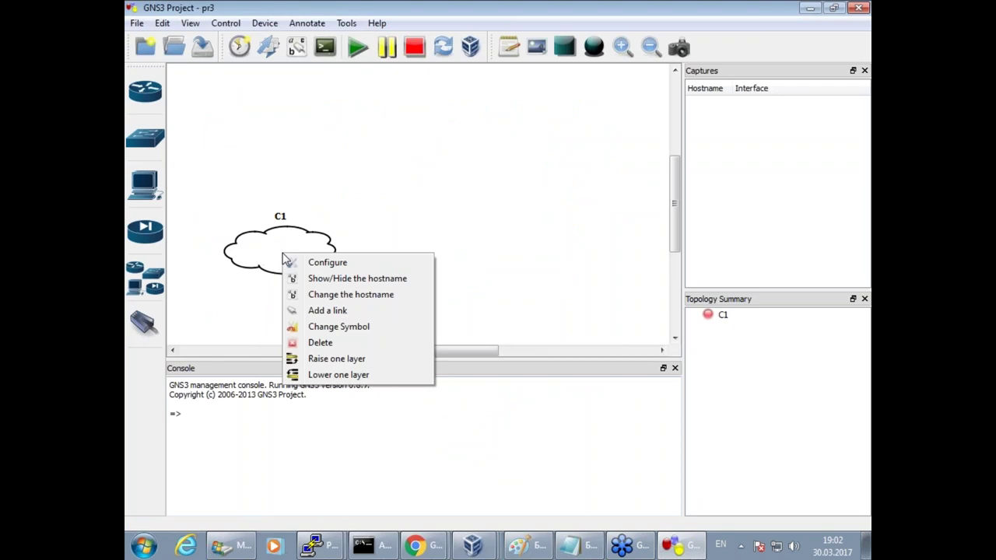
pyautogui.click(370, 299)
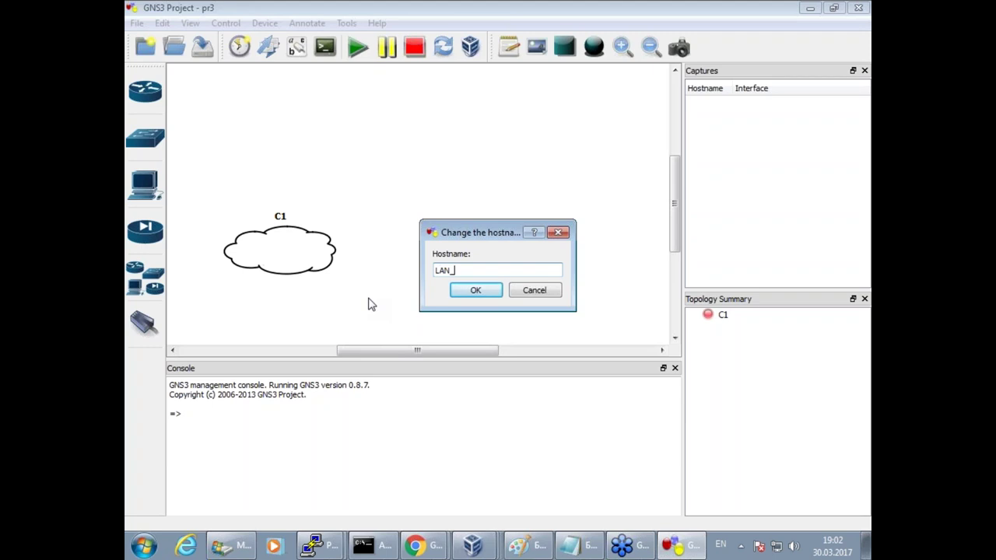
pyautogui.write('LAN_CORP')
pyautogui.press('Return')
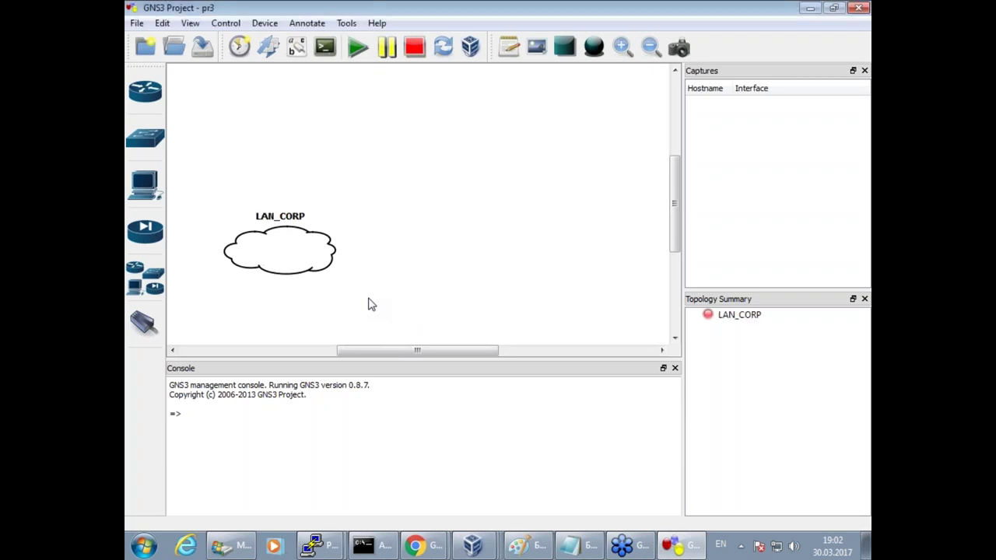
# Attach the VirtualBox Host-Only Ethernet Adapter to LAN_CORP as an NIO Ethernet interface.
pyautogui.rightClick(269, 252)
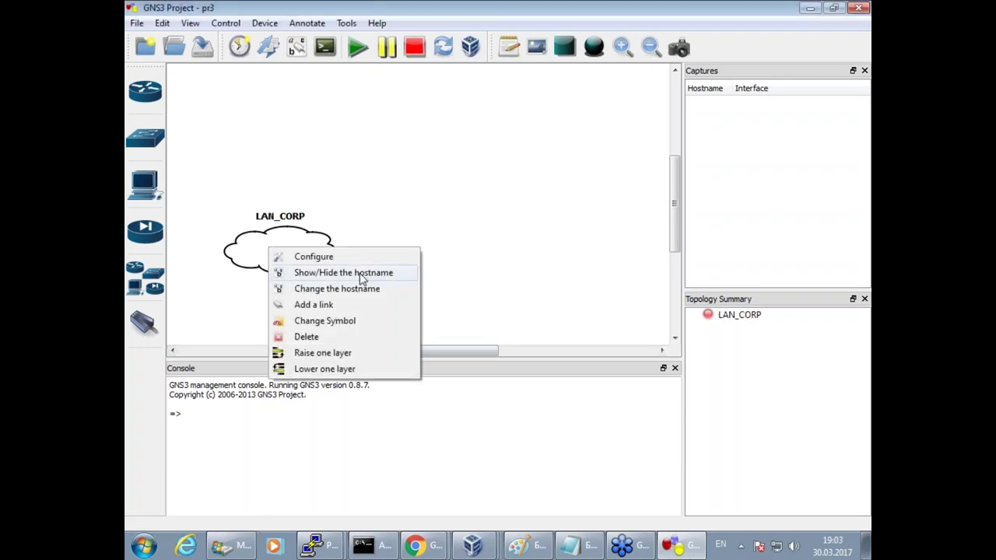
pyautogui.click(378, 260)
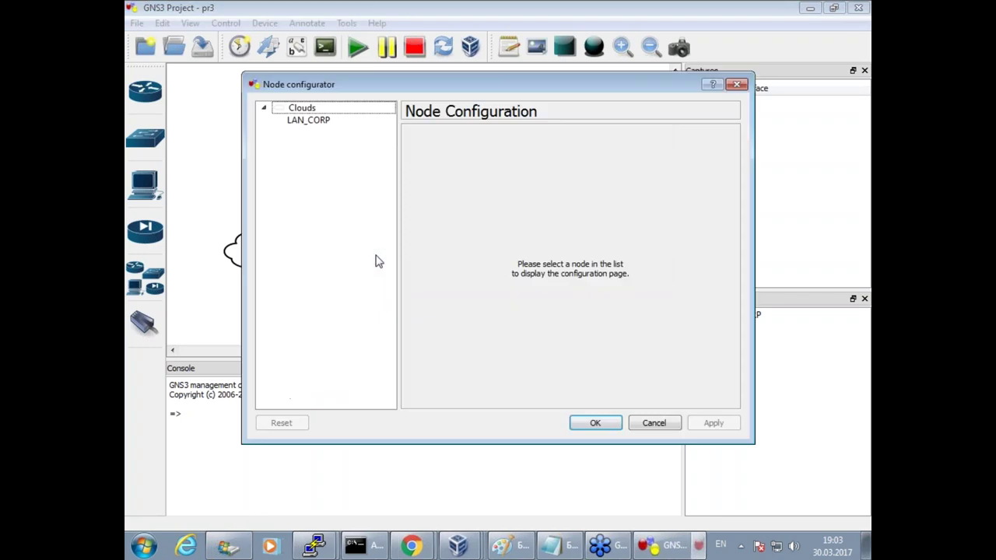
pyautogui.click(312, 119)
pyautogui.click(629, 178)
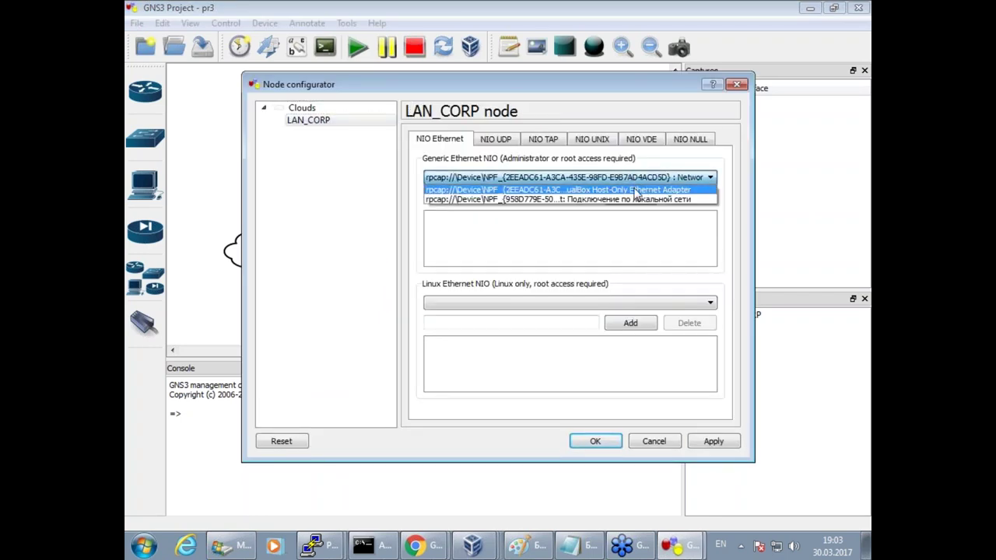
pyautogui.click(637, 189)
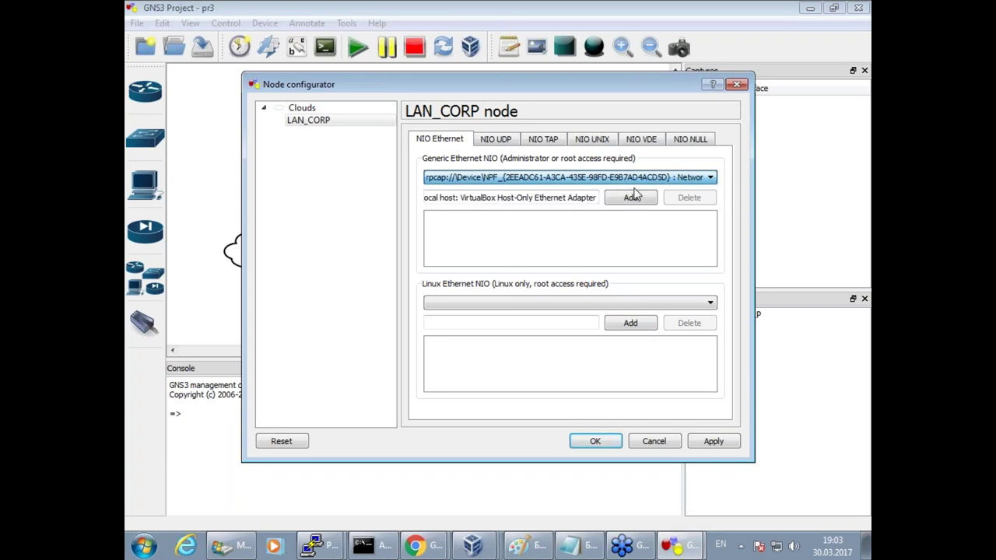
pyautogui.click(630, 198)
pyautogui.click(595, 442)
pyautogui.moveTo(306, 265); pyautogui.dragTo(304, 266)
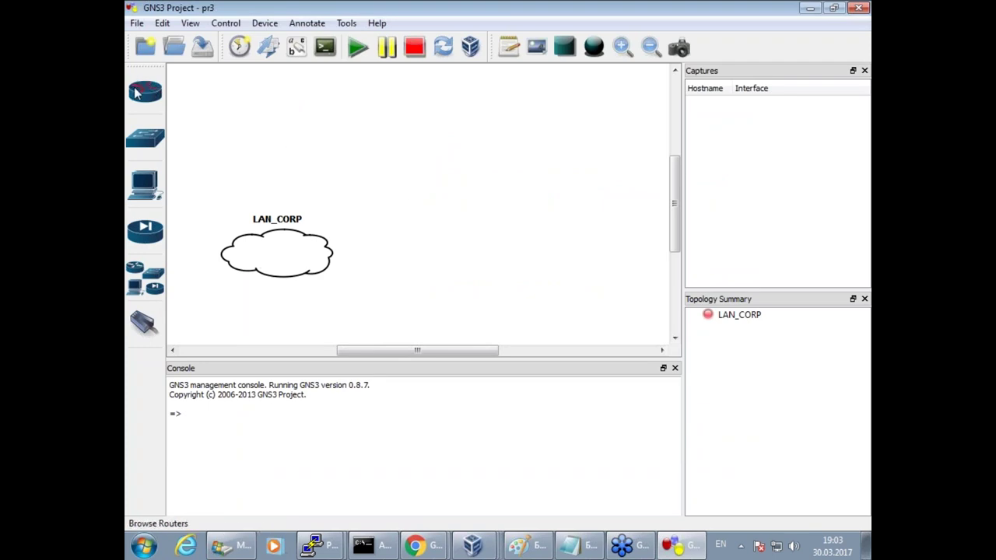
pyautogui.click(140, 93)
# Place a c3600 router on the canvas and rename it switch.
pyautogui.moveTo(212, 127); pyautogui.dragTo(482, 178)
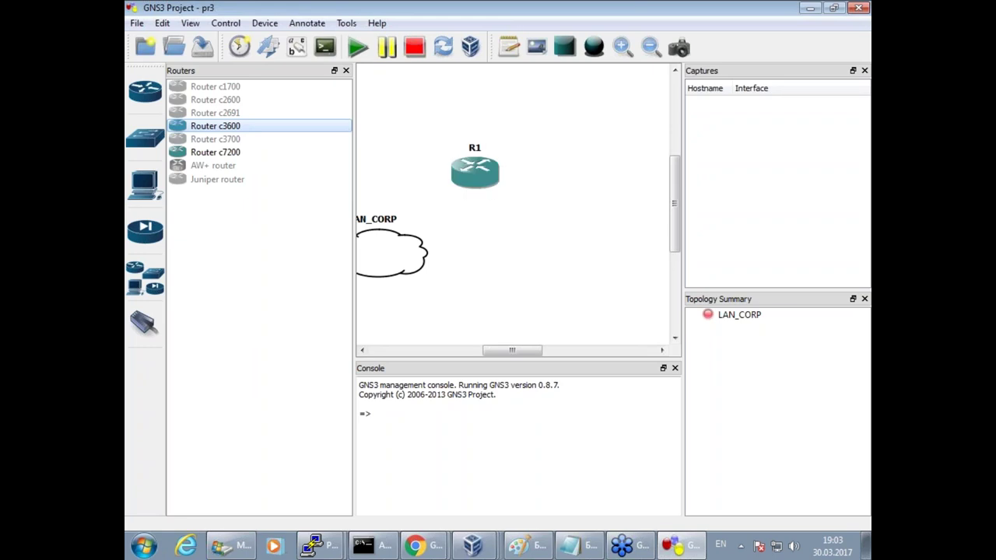
pyautogui.rightClick(376, 178)
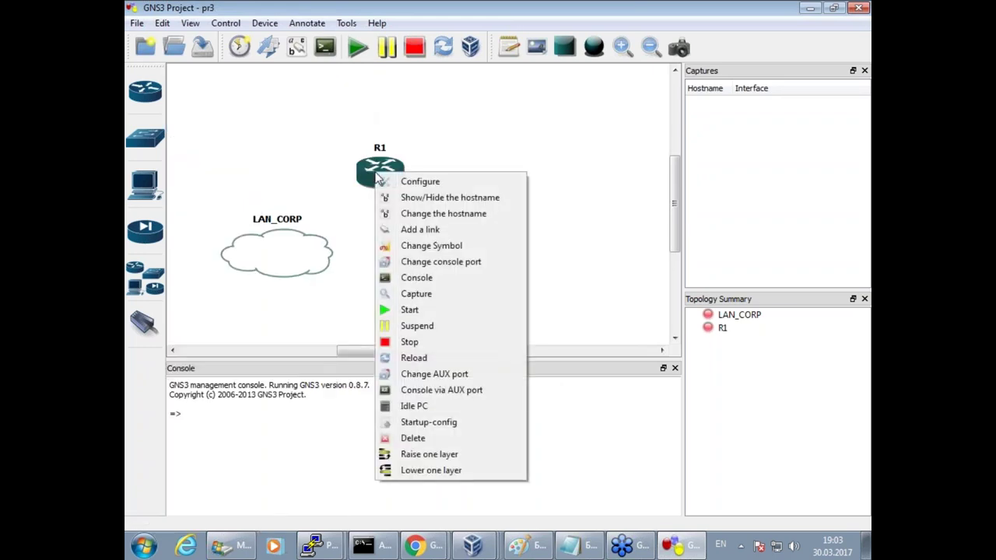
pyautogui.click(423, 216)
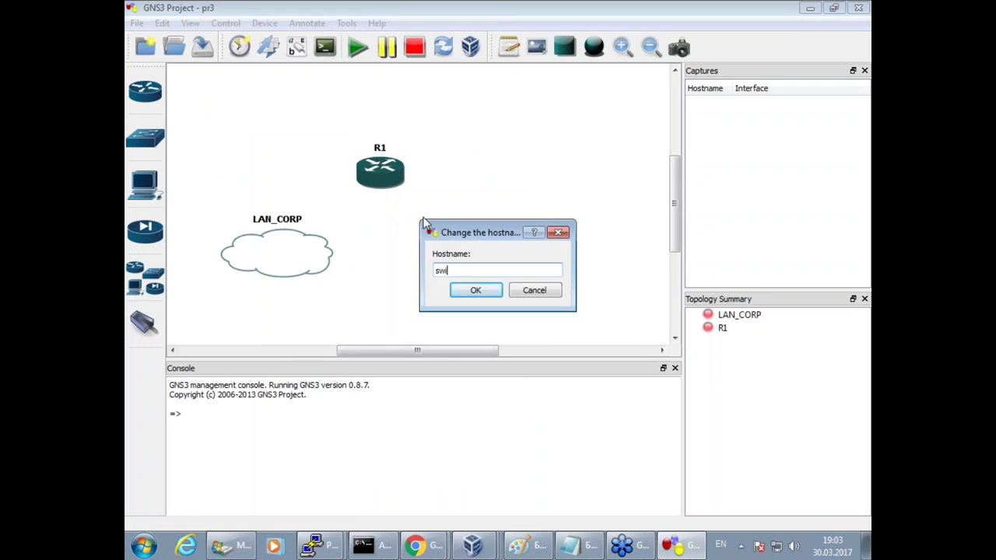
pyautogui.press('Return')
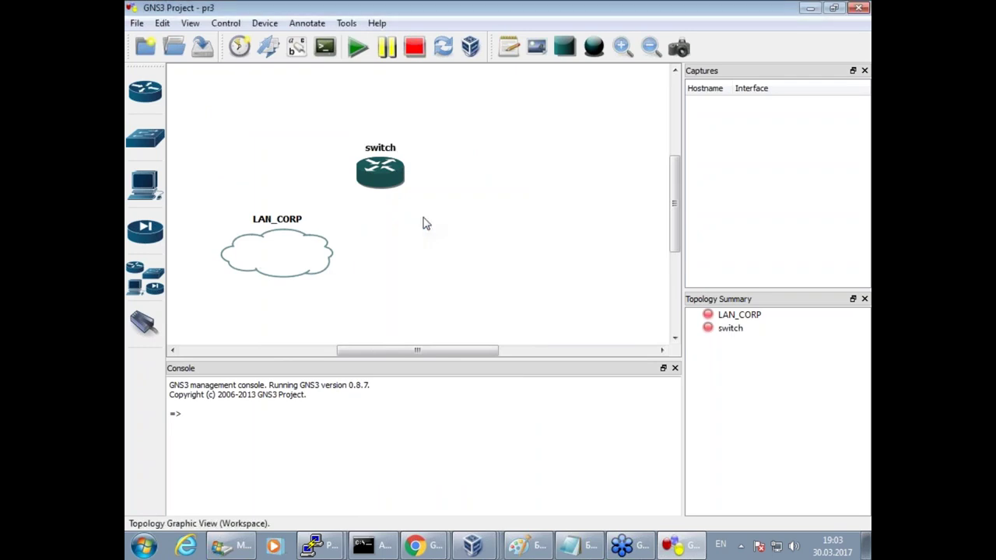
# Change the switch node's symbol to ethernet_switch.
pyautogui.rightClick(389, 166)
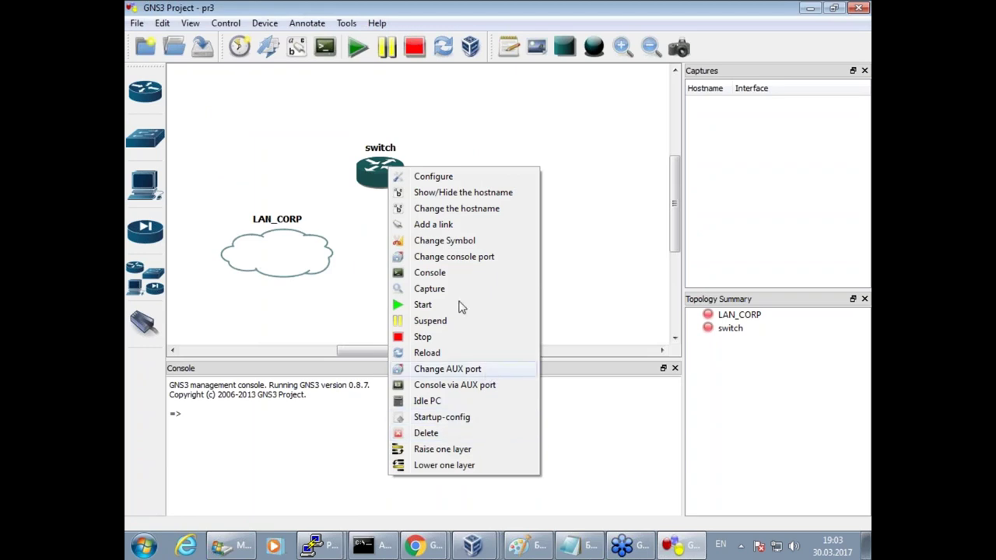
pyautogui.click(448, 241)
pyautogui.scroll(-5, 606, 263)
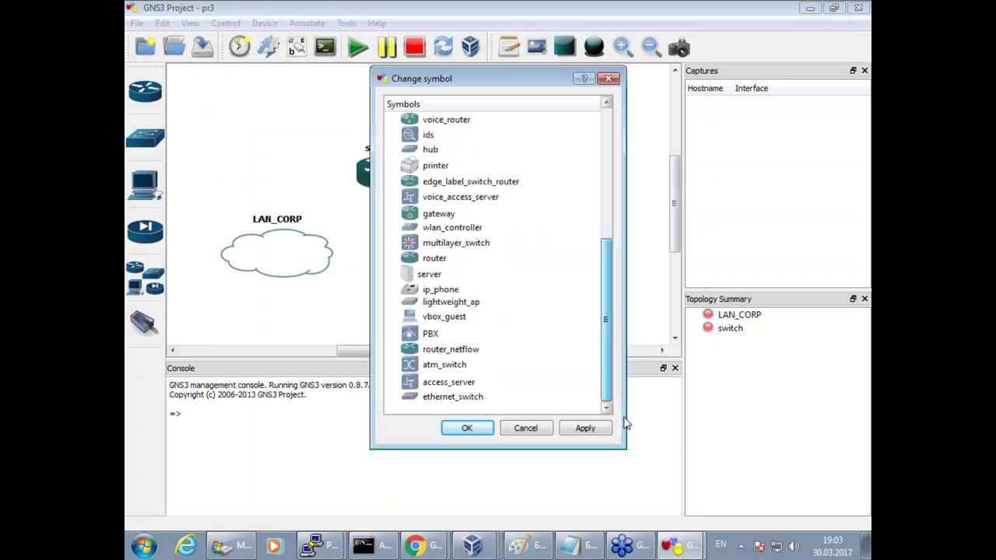
pyautogui.click(445, 398)
pyautogui.click(465, 428)
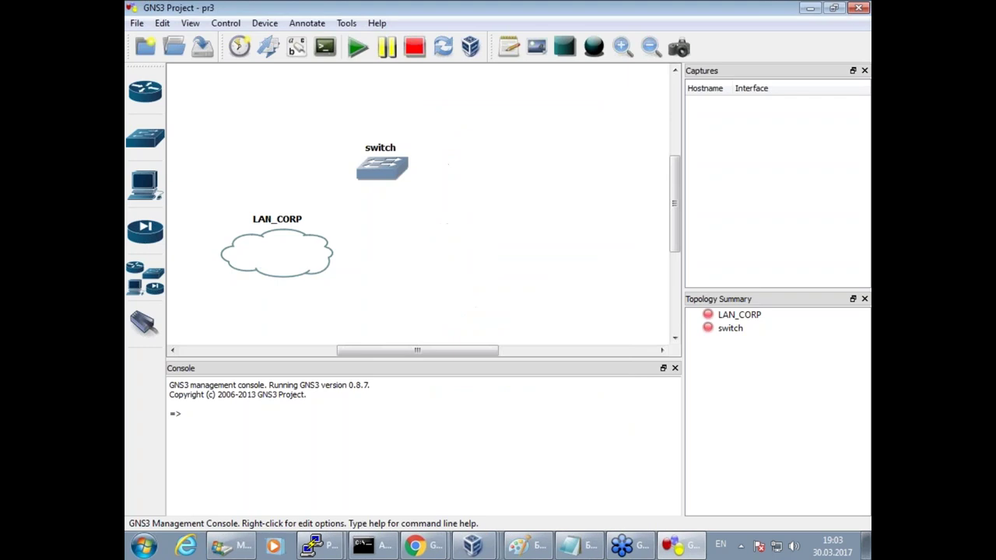
# Put the NM-16ESW module in slot 0 of the switch's configuration.
pyautogui.rightClick(393, 178)
pyautogui.click(420, 196)
pyautogui.click(300, 120)
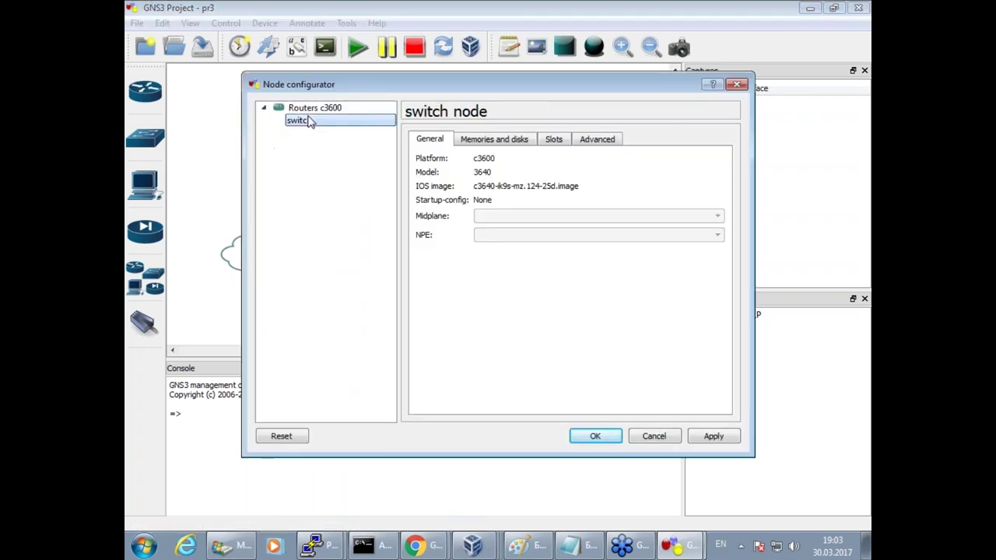
pyautogui.click(553, 140)
pyautogui.click(551, 178)
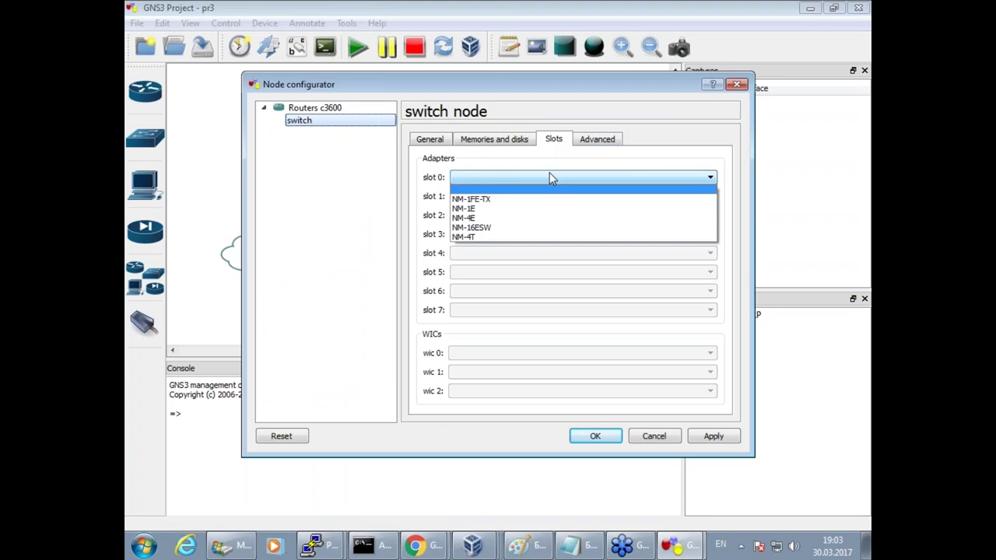
pyautogui.click(544, 227)
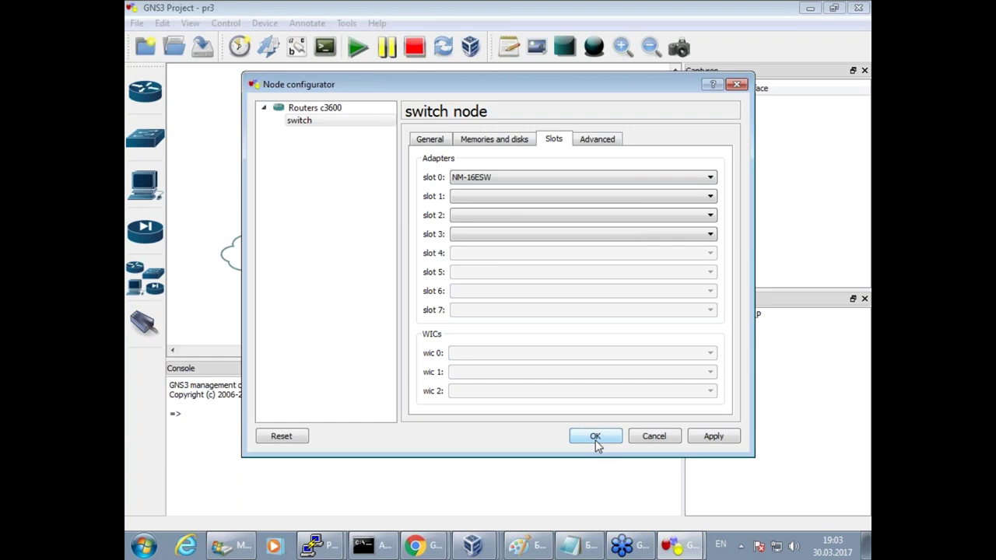
pyautogui.click(596, 437)
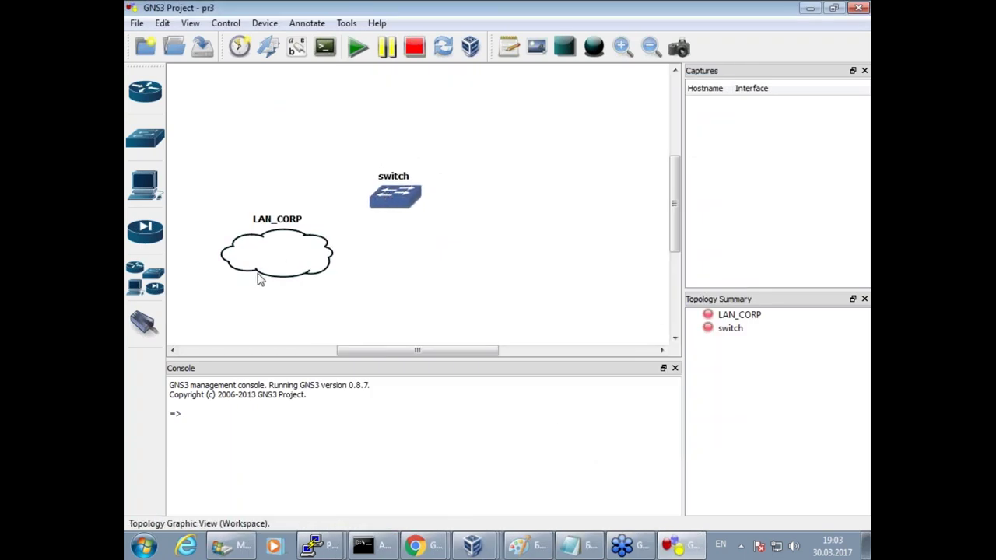
# Link the LAN_CORP cloud's host-only interface to a switch port, checking the network sketch.
pyautogui.click(145, 325)
pyautogui.click(276, 259)
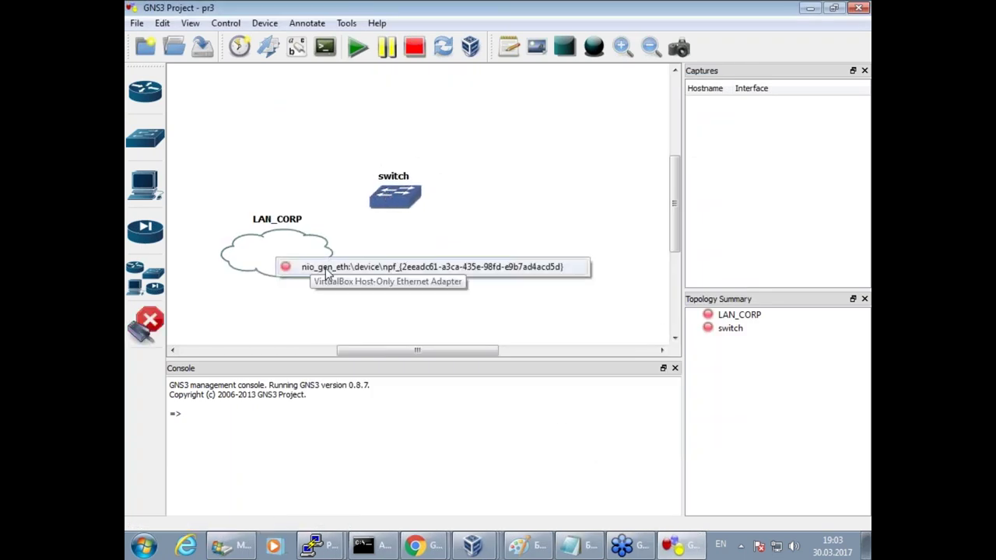
pyautogui.click(311, 266)
pyautogui.click(393, 202)
pyautogui.click(418, 207)
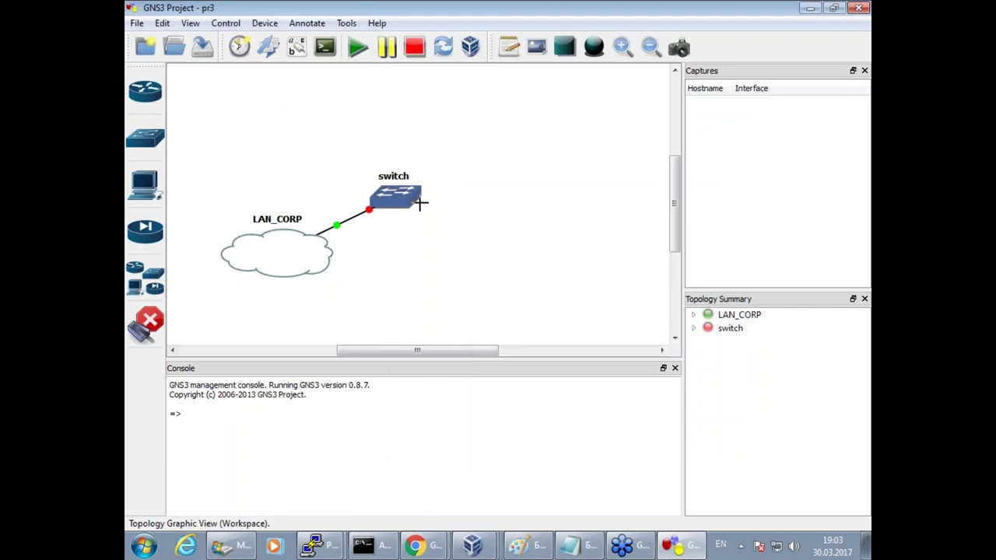
pyautogui.click(150, 325)
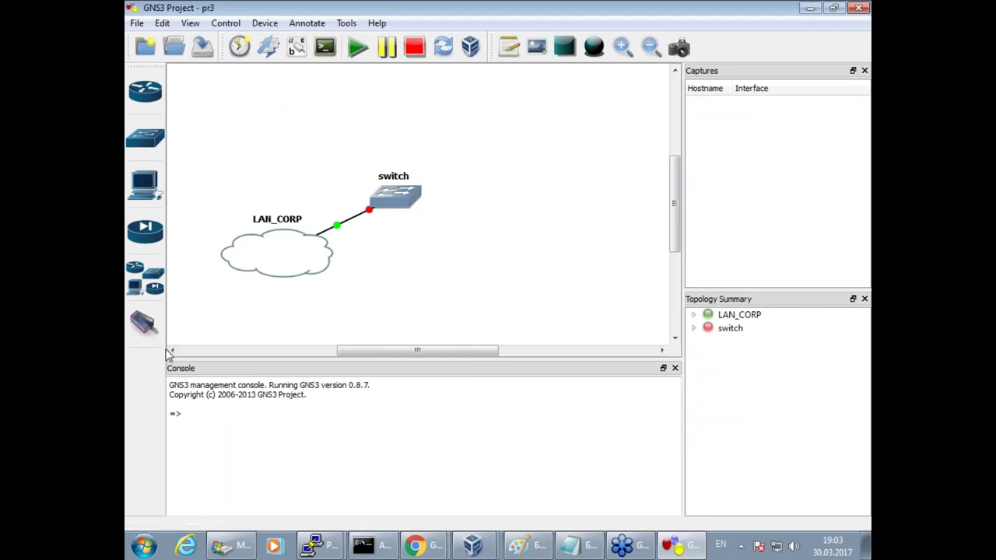
pyautogui.click(522, 545)
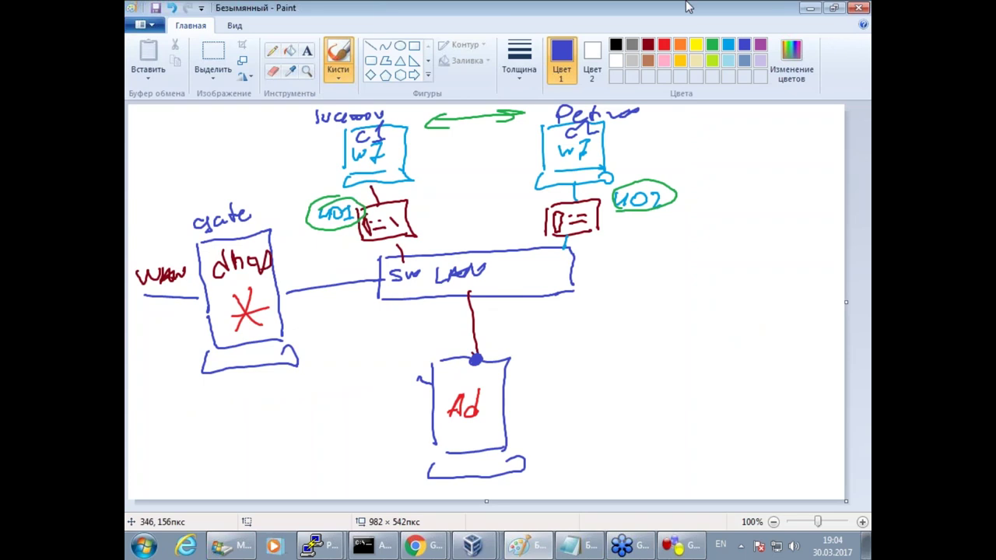
pyautogui.click(810, 8)
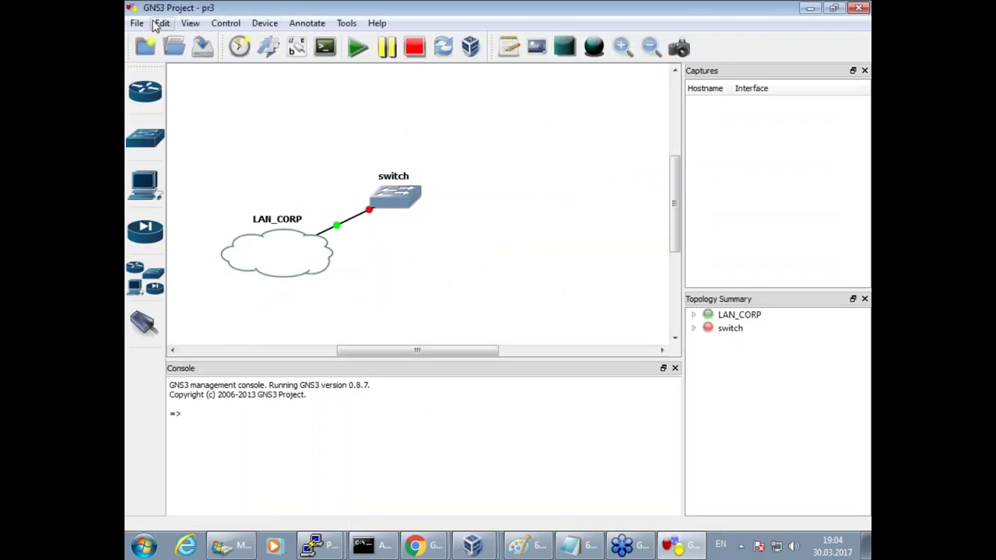
pyautogui.click(156, 24)
# Register the phoneN VM as a VirtualBox guest in Preferences.
pyautogui.click(158, 150)
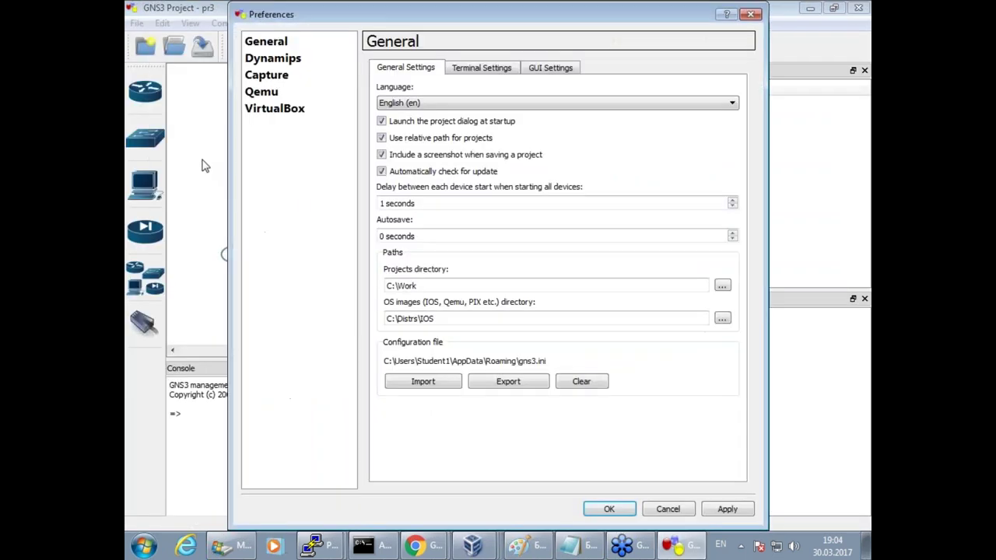
pyautogui.click(282, 113)
pyautogui.click(490, 69)
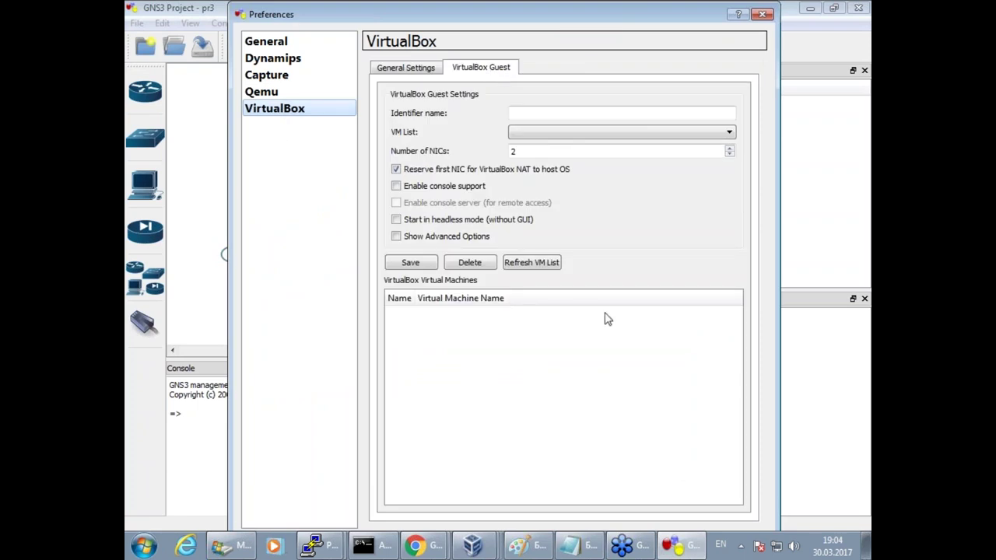
pyautogui.click(556, 264)
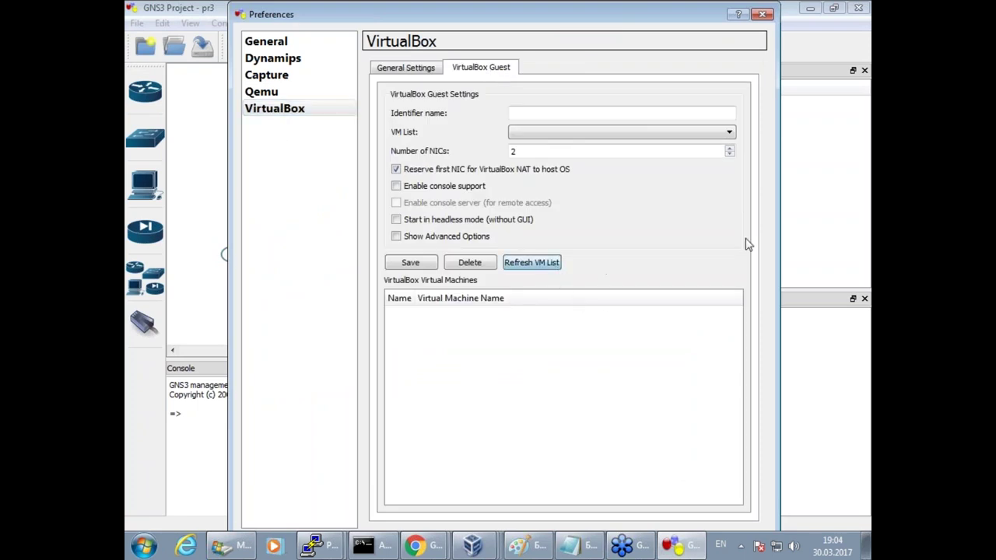
pyautogui.click(730, 133)
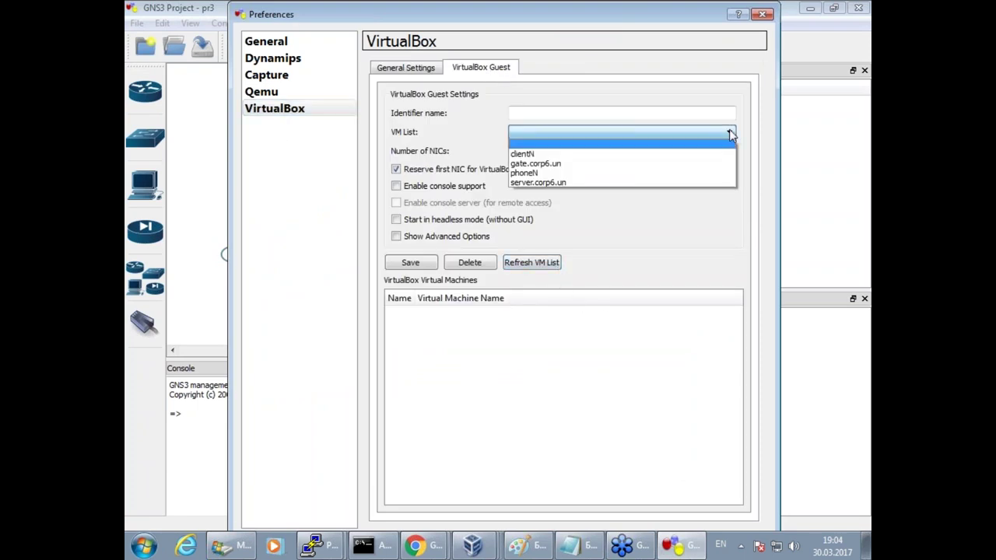
pyautogui.click(601, 173)
pyautogui.click(556, 112)
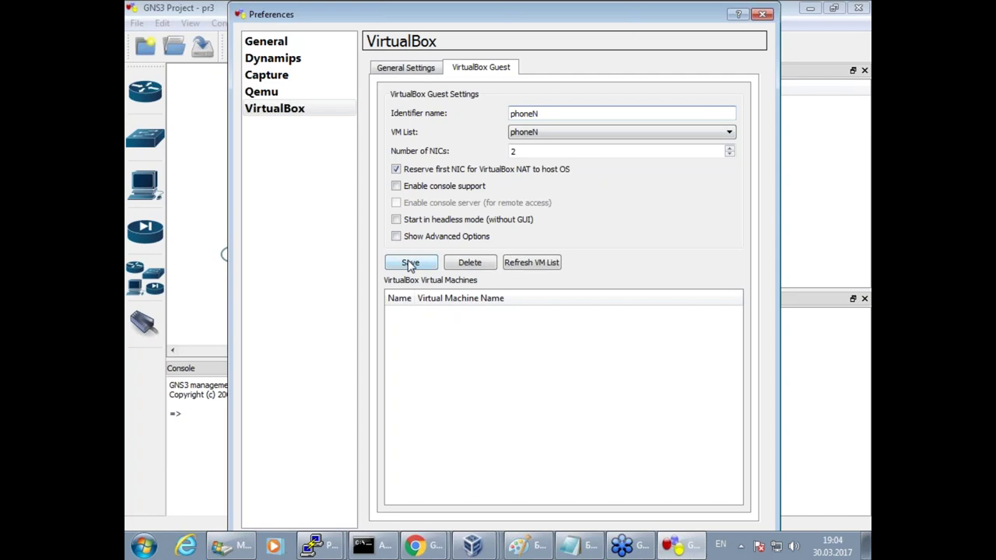
pyautogui.click(410, 264)
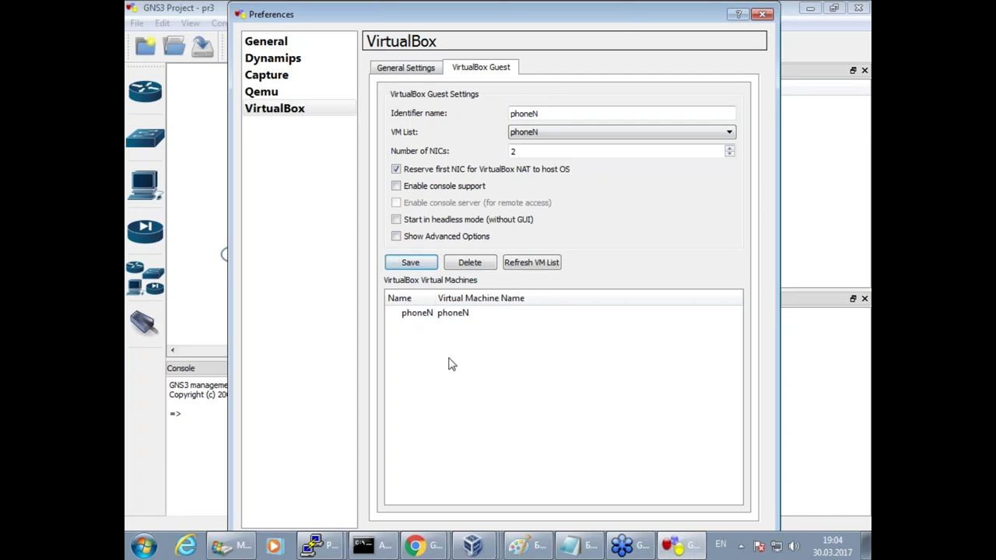
# Register clientN as a VirtualBox guest with 1 NIC and name clientN, then close Preferences.
pyautogui.click(589, 133)
pyautogui.click(570, 154)
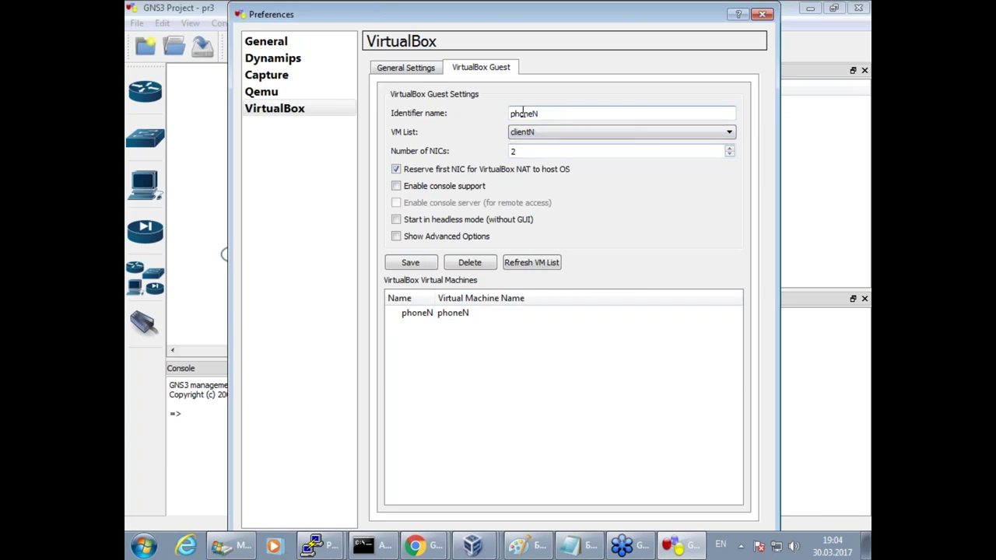
pyautogui.click(729, 155)
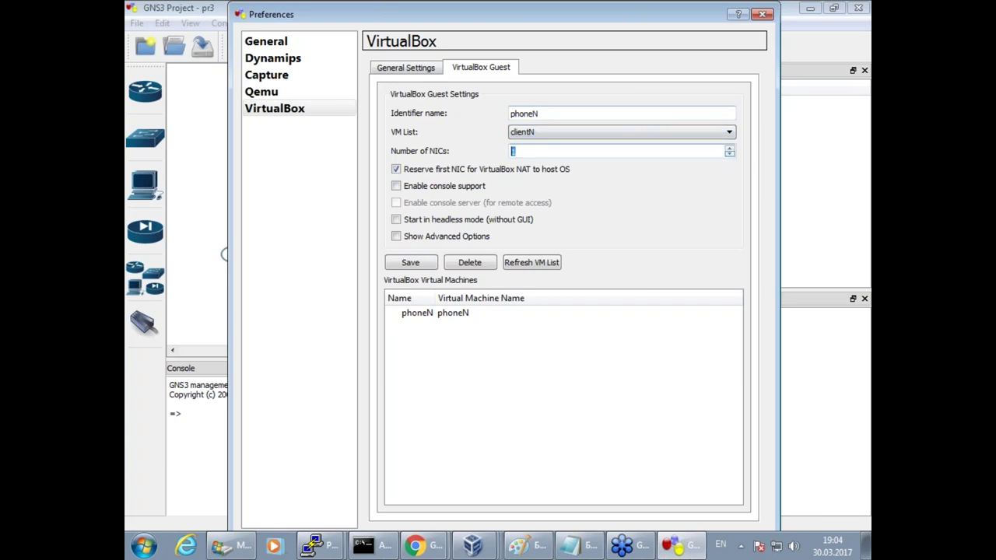
pyautogui.moveTo(534, 114); pyautogui.dragTo(510, 114)
pyautogui.write('clientN')
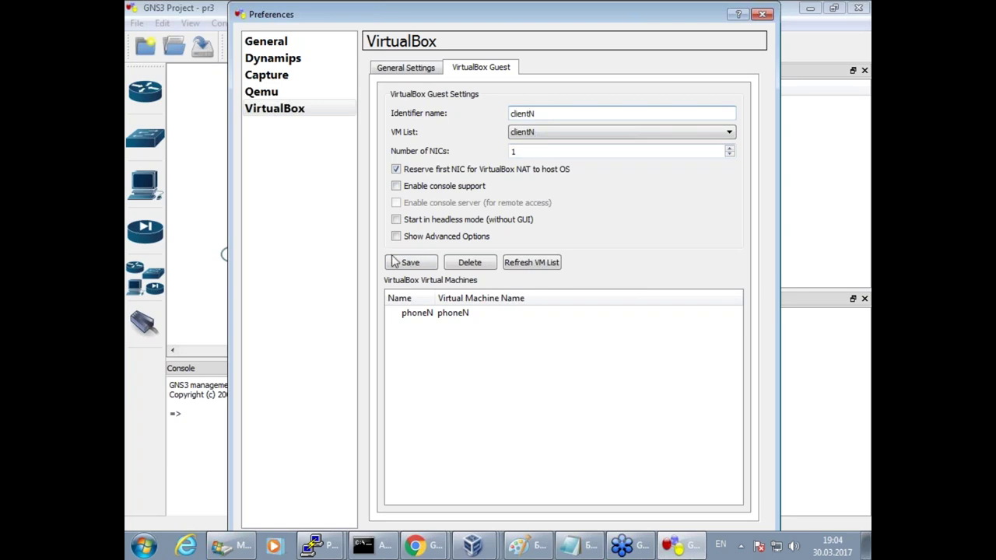
pyautogui.click(394, 262)
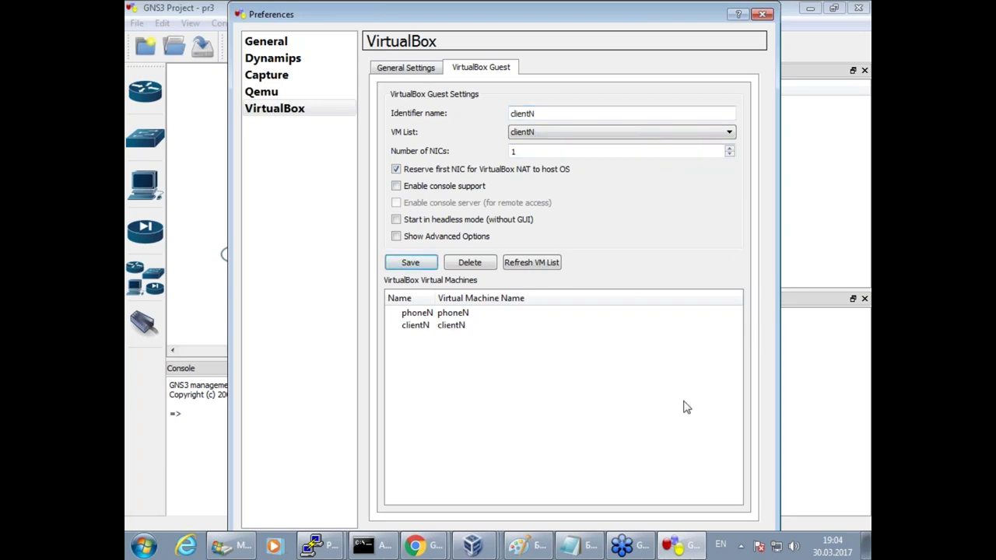
pyautogui.moveTo(576, 20)
pyautogui.mouseDown()
pyautogui.moveTo(571, 5)
pyautogui.moveTo(571, 19)
pyautogui.mouseUp()
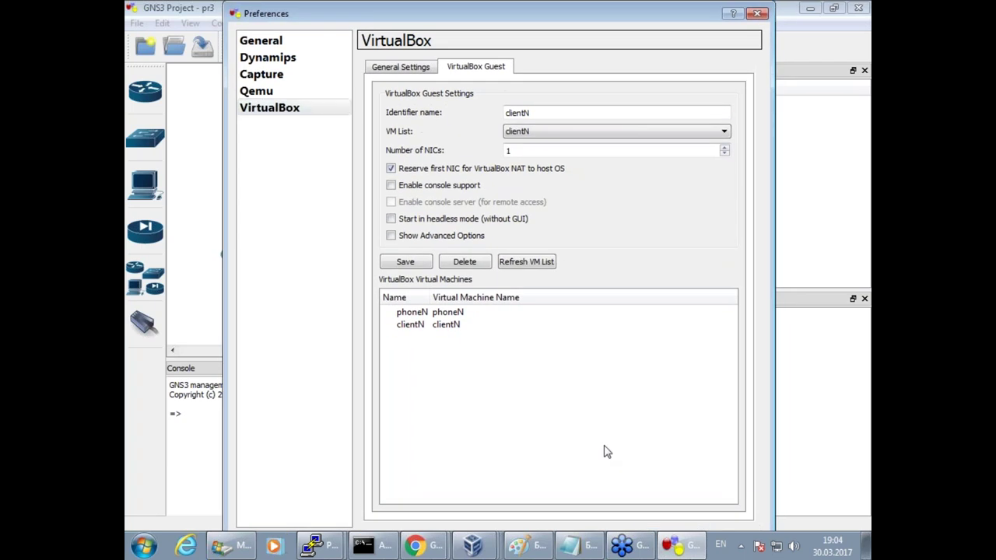
pyautogui.press('Escape')
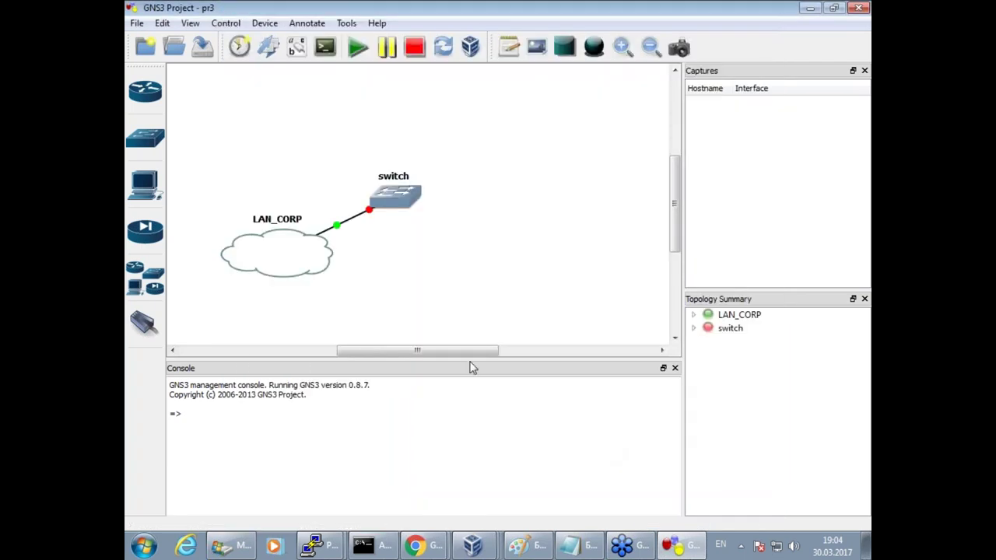
pyautogui.click(145, 279)
pyautogui.moveTo(225, 350); pyautogui.dragTo(548, 132)
pyautogui.click(522, 268)
pyautogui.click(475, 287)
pyautogui.click(476, 291)
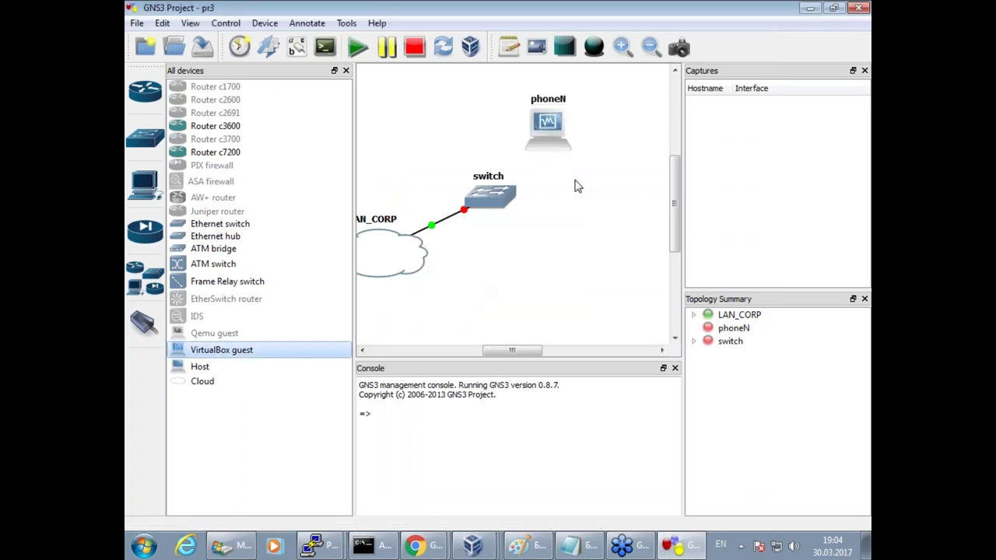
pyautogui.rightClick(556, 133)
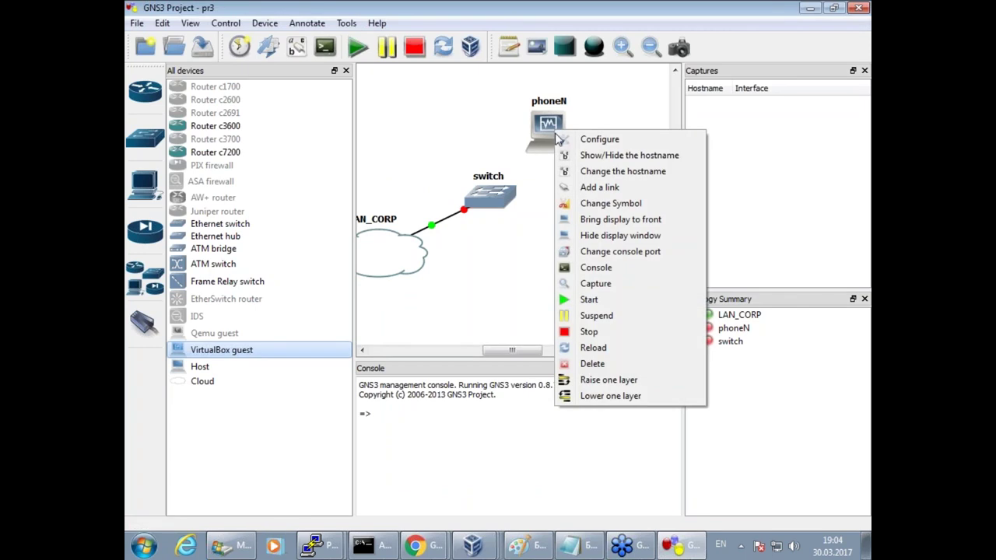
pyautogui.click(608, 203)
pyautogui.moveTo(612, 254); pyautogui.dragTo(600, 351)
pyautogui.click(441, 354)
pyautogui.click(467, 428)
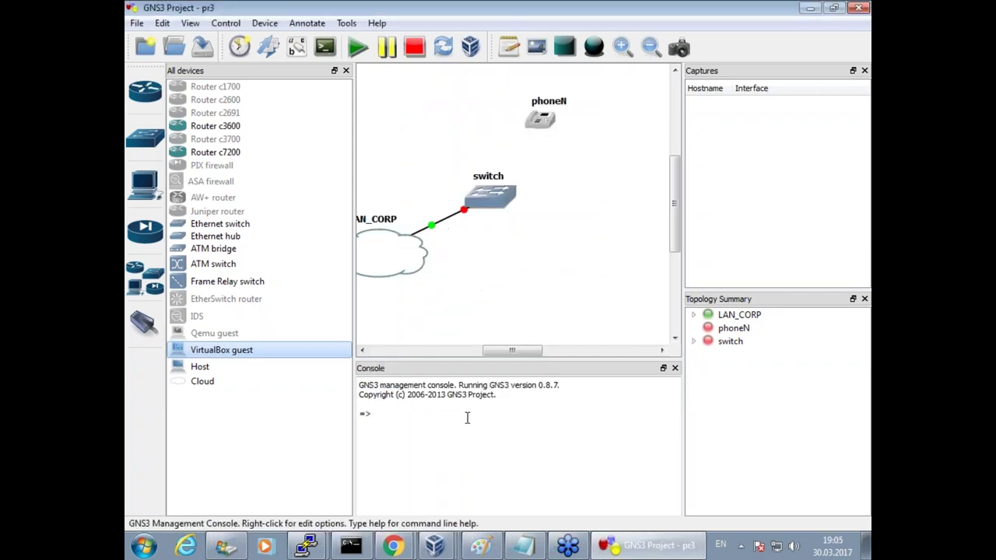
pyautogui.moveTo(491, 196); pyautogui.dragTo(485, 192)
pyautogui.moveTo(531, 133); pyautogui.dragTo(517, 140)
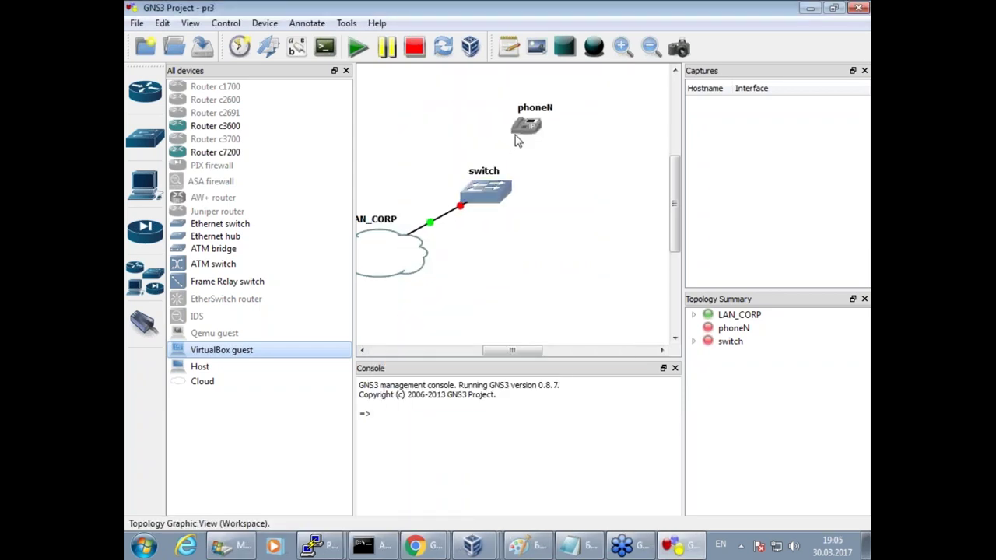
pyautogui.click(145, 322)
pyautogui.click(492, 183)
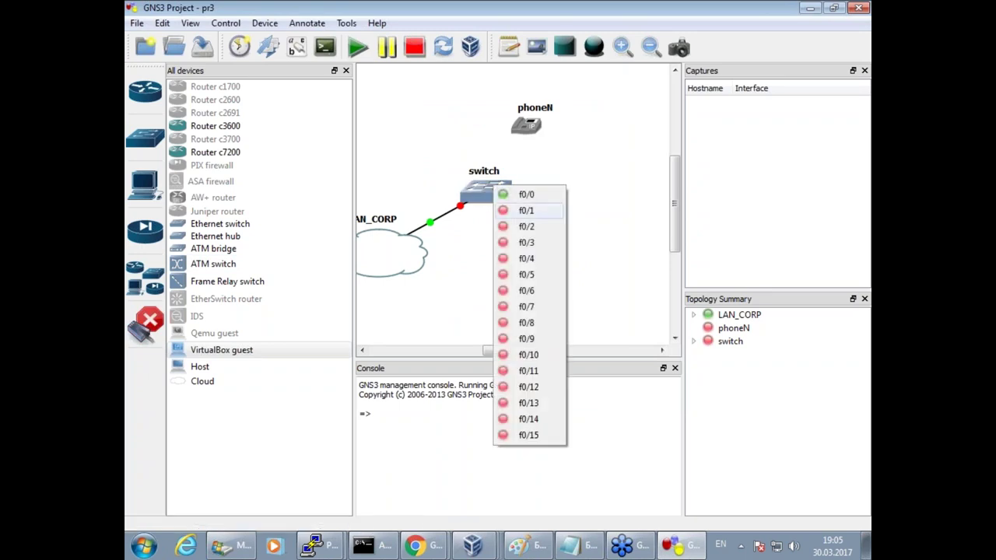
pyautogui.click(526, 226)
pyautogui.click(519, 128)
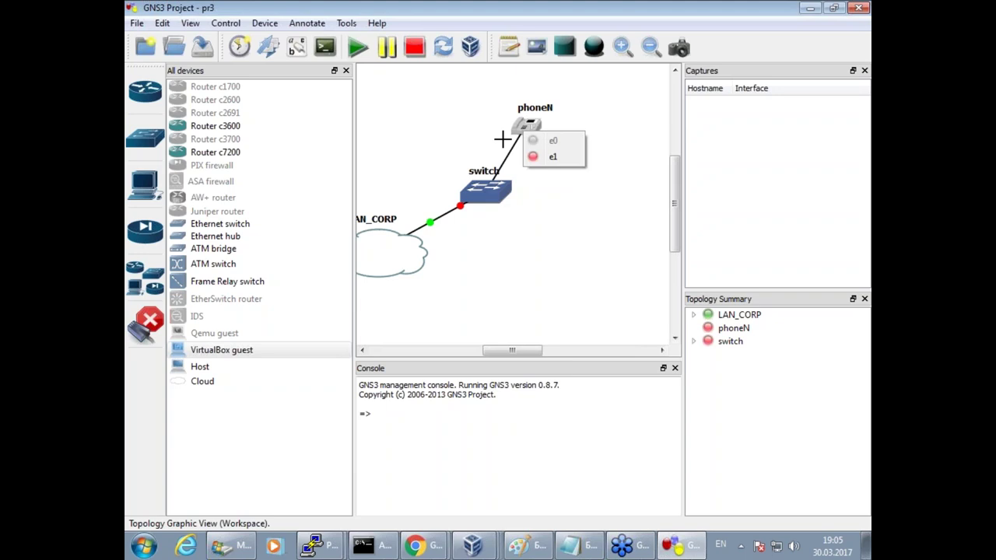
pyautogui.rightClick(530, 127)
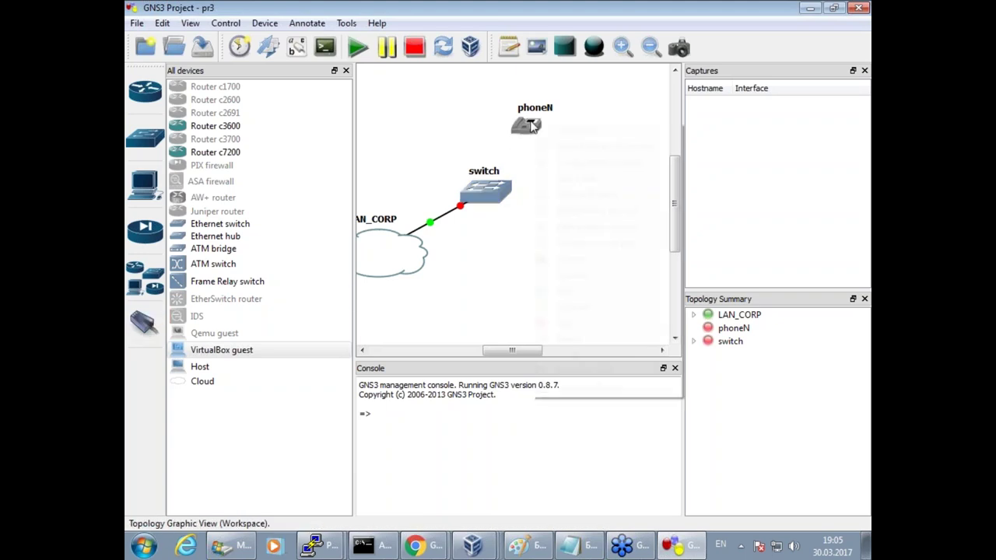
pyautogui.rightClick(531, 127)
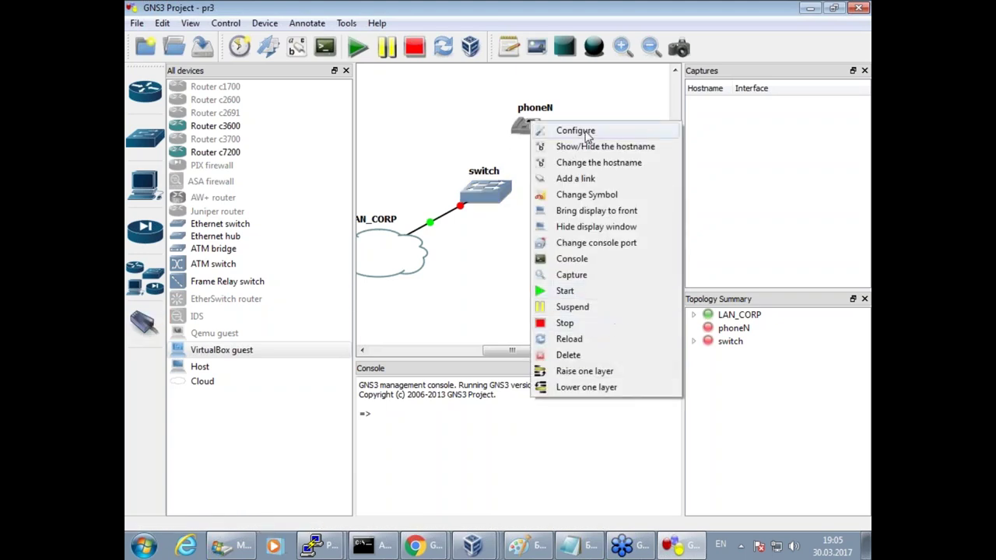
pyautogui.click(520, 125)
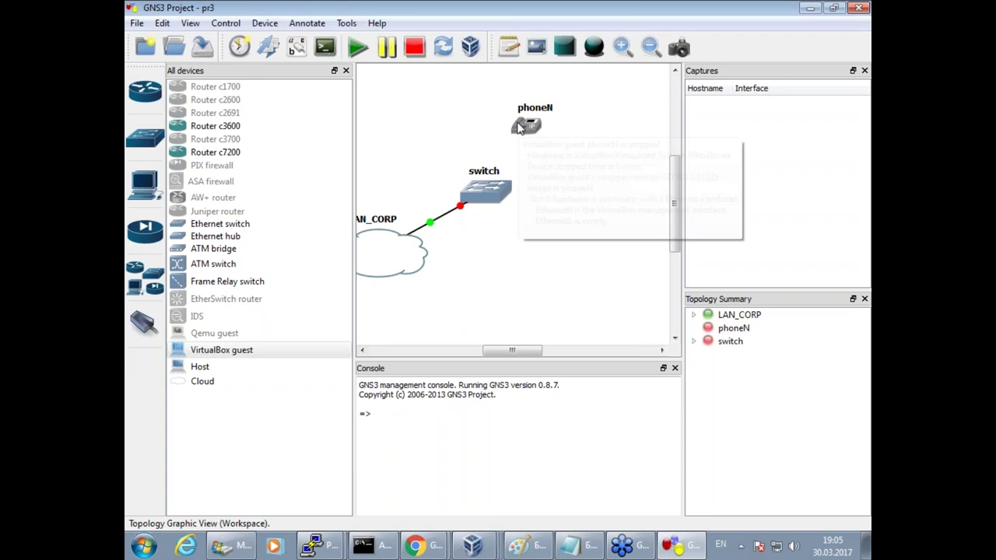
pyautogui.moveTo(520, 128)
pyautogui.press('Delete')
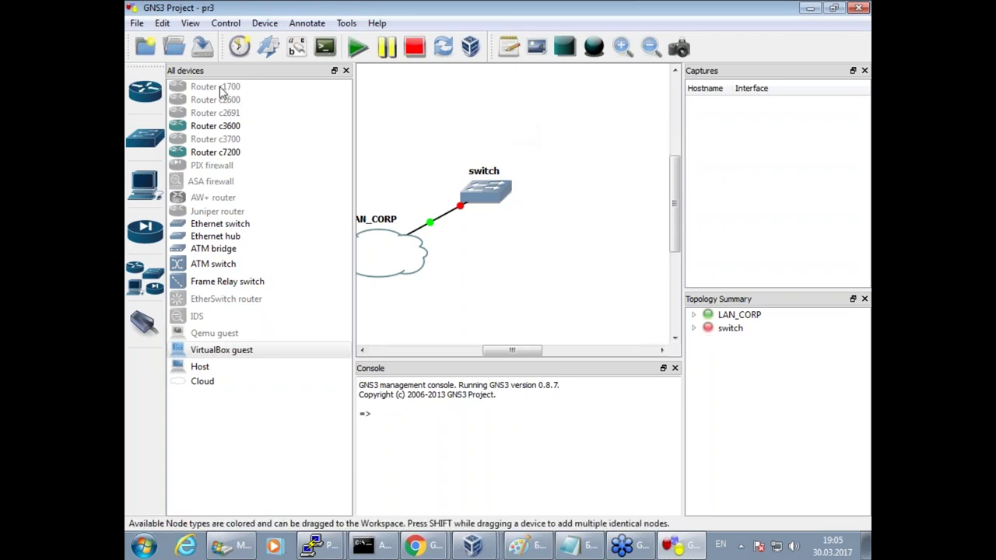
# Delete the existing phoneN entry from the VirtualBox guest preferences.
pyautogui.click(161, 24)
pyautogui.click(234, 151)
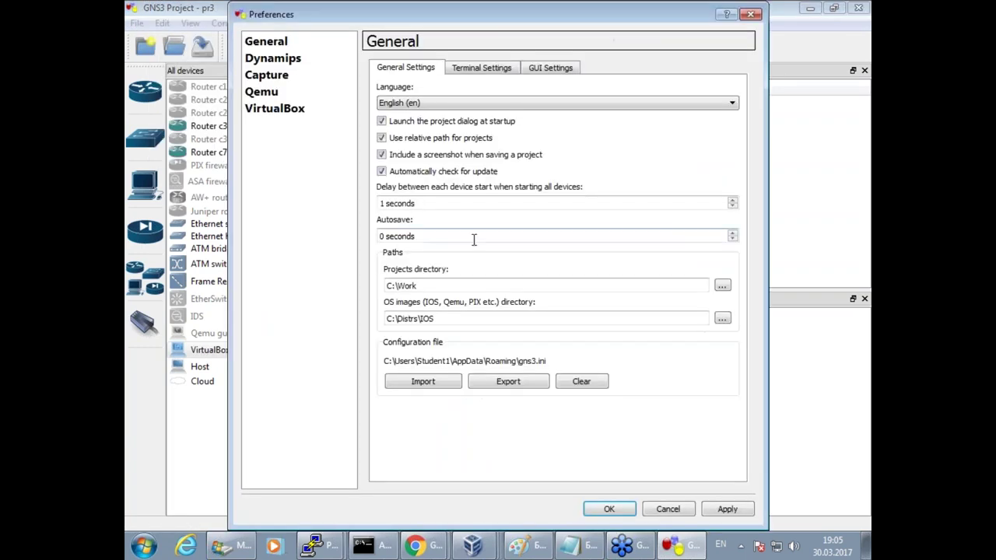
pyautogui.click(291, 113)
pyautogui.click(481, 68)
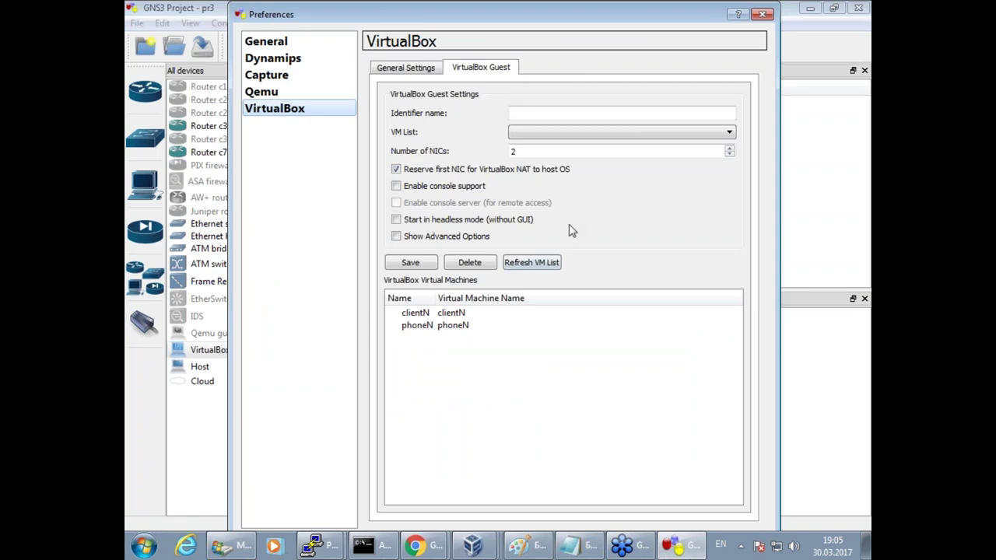
pyautogui.click(450, 327)
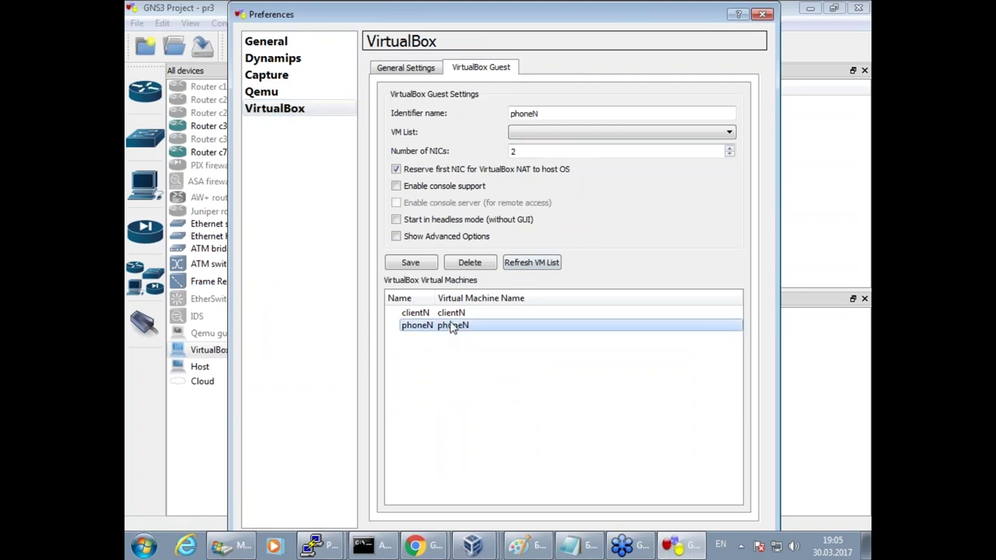
pyautogui.click(480, 266)
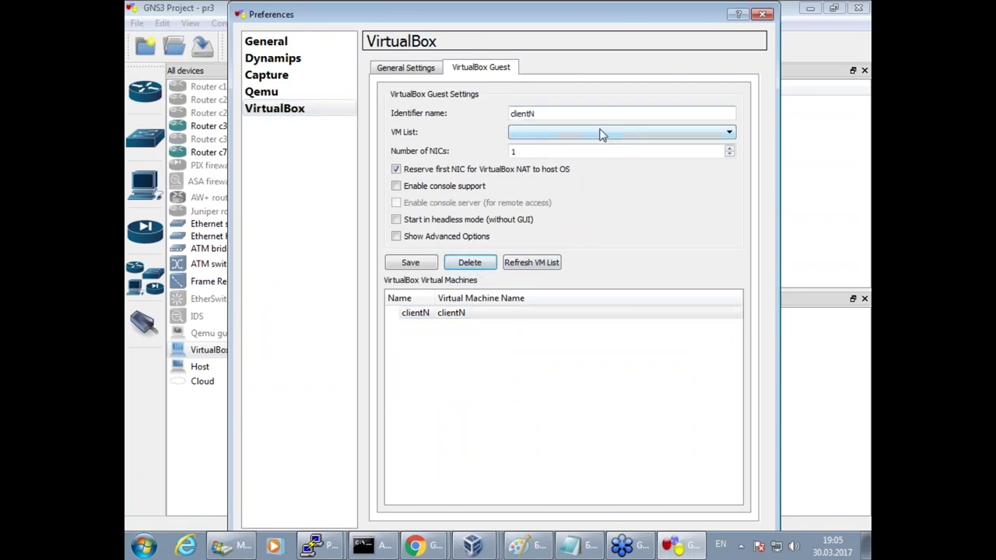
# Re-add phoneN with 2 NICs and identifier phoneN, save it and close Preferences.
pyautogui.click(544, 262)
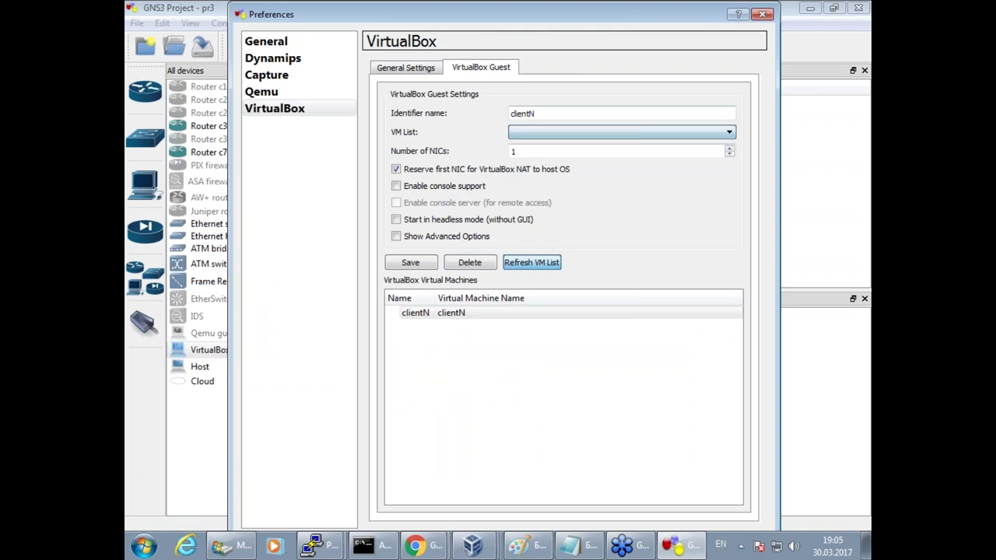
pyautogui.click(573, 132)
pyautogui.click(557, 168)
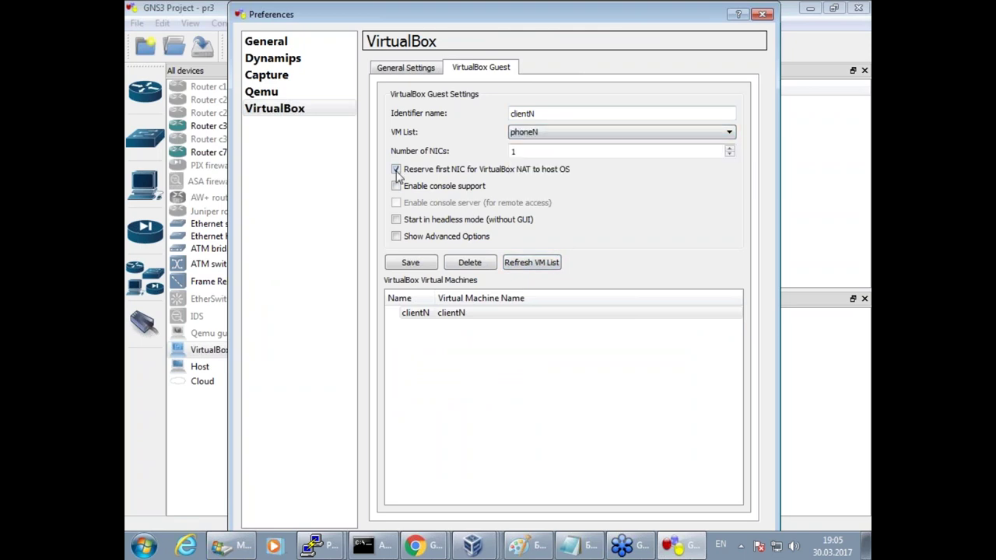
pyautogui.press('Tab')
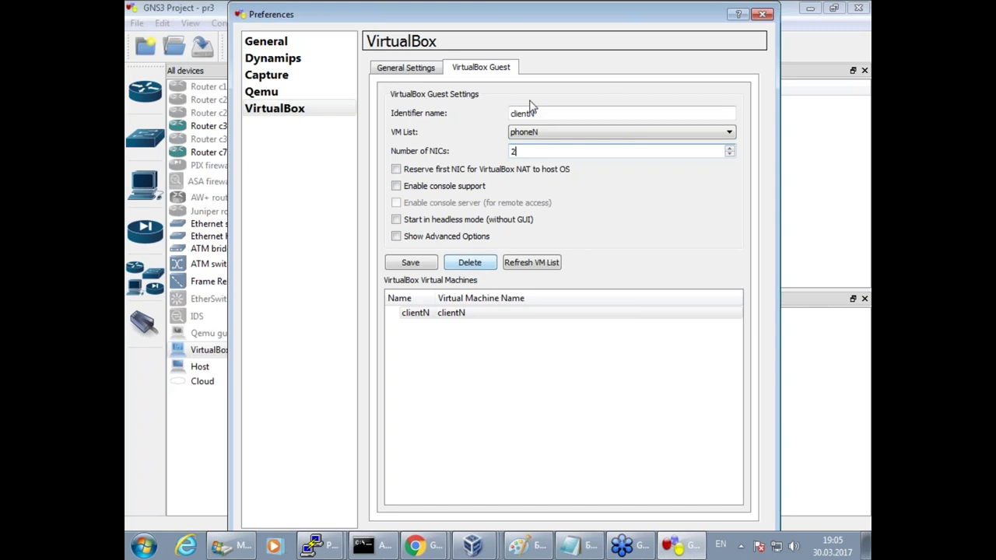
pyautogui.moveTo(532, 113); pyautogui.dragTo(510, 113)
pyautogui.press('BackSpace')
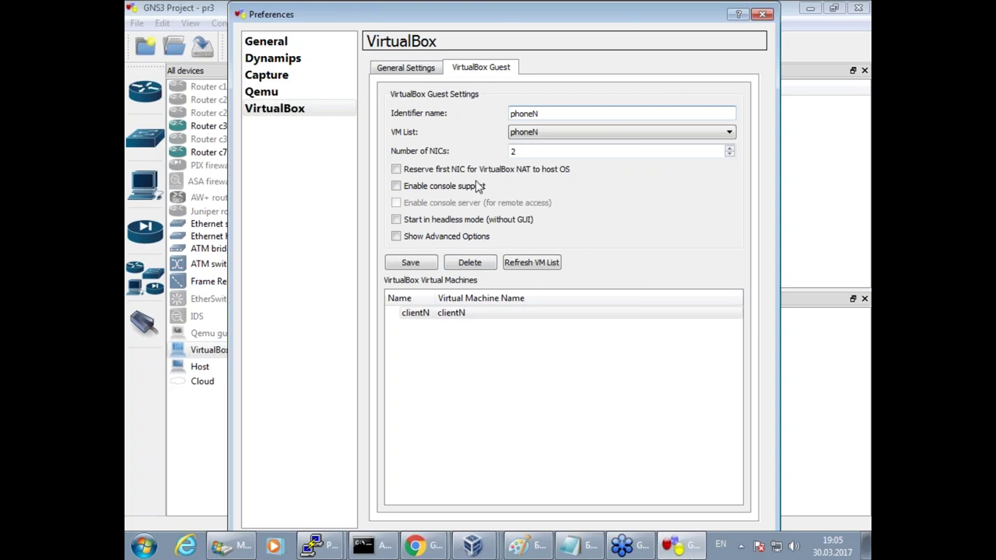
pyautogui.click(409, 264)
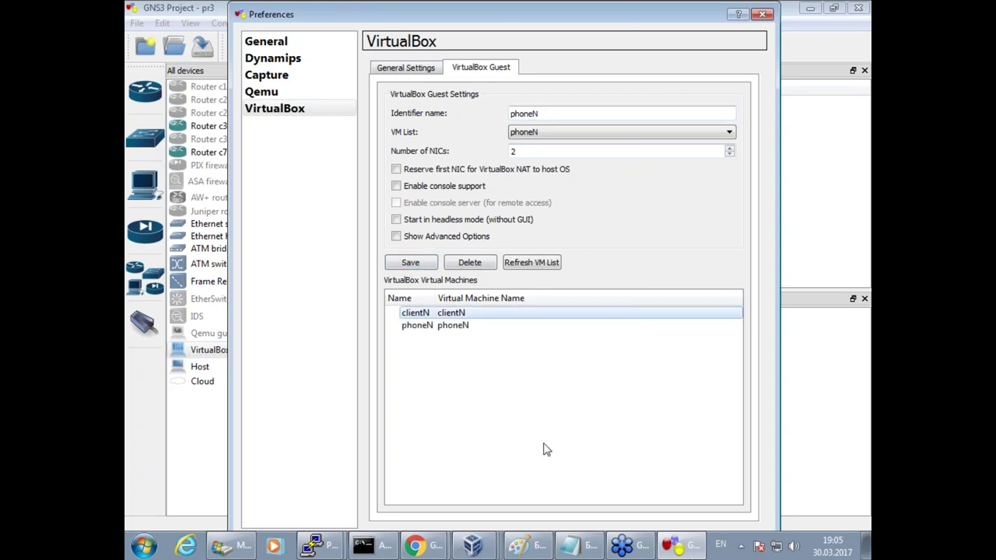
pyautogui.press('Return')
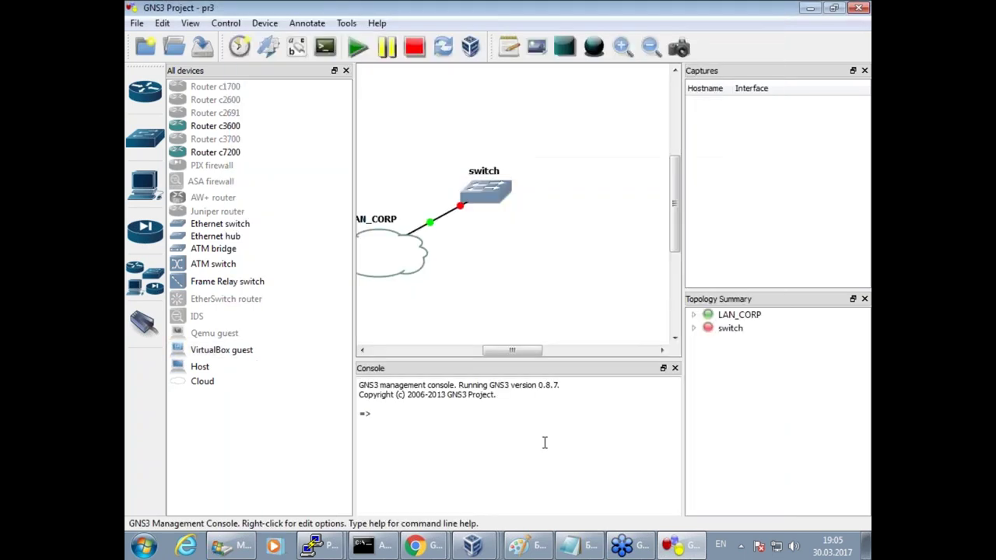
# Place the phoneN VirtualBox guest node on the topology canvas.
pyautogui.moveTo(249, 355); pyautogui.dragTo(577, 138)
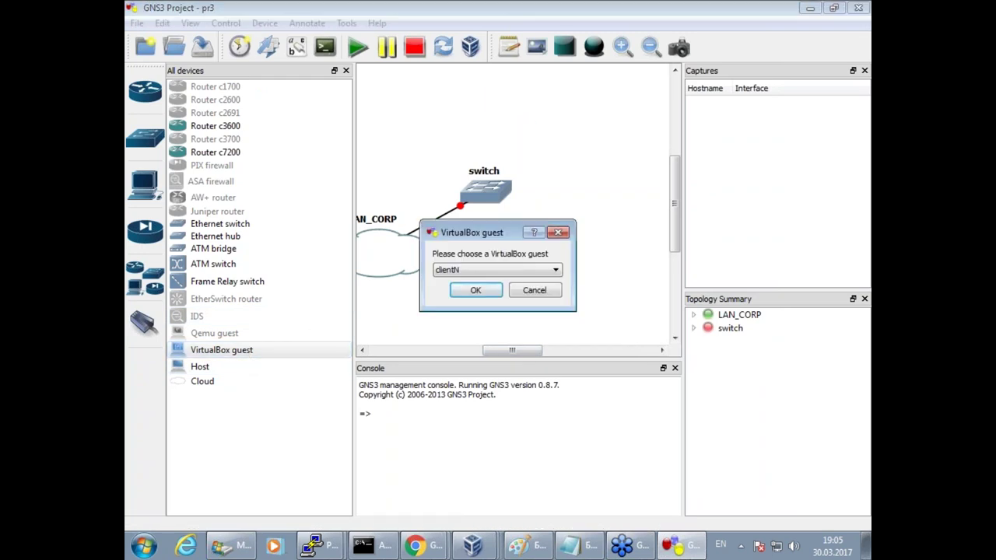
pyautogui.click(483, 274)
pyautogui.click(478, 288)
pyautogui.click(476, 291)
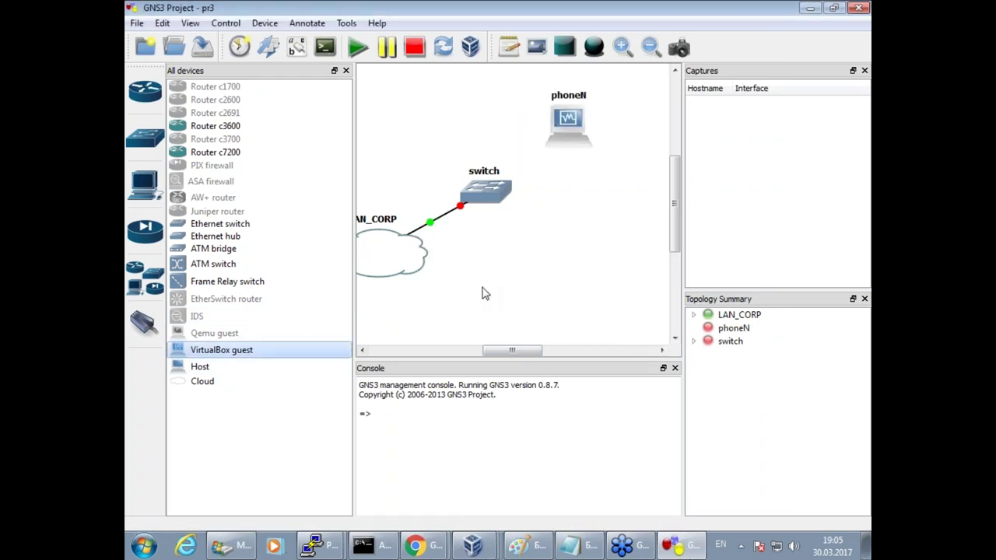
# Give the phoneN node the ip_phone symbol.
pyautogui.rightClick(570, 129)
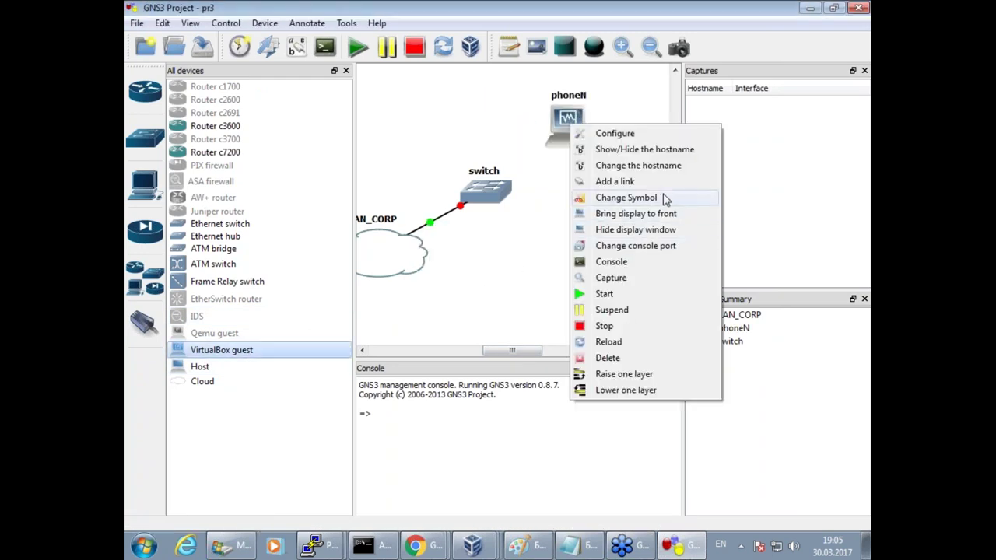
pyautogui.click(661, 197)
pyautogui.moveTo(609, 238); pyautogui.dragTo(596, 329)
pyautogui.click(469, 354)
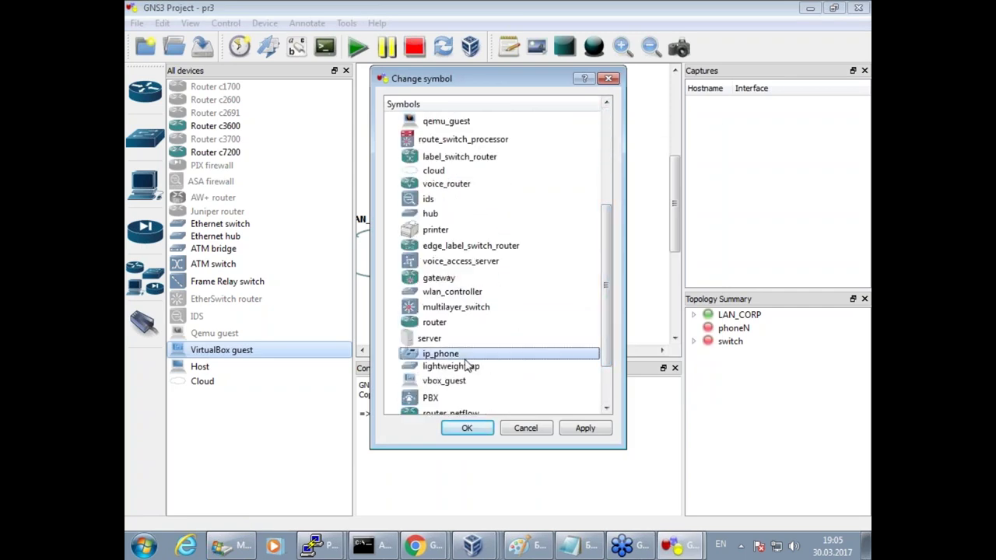
pyautogui.click(467, 428)
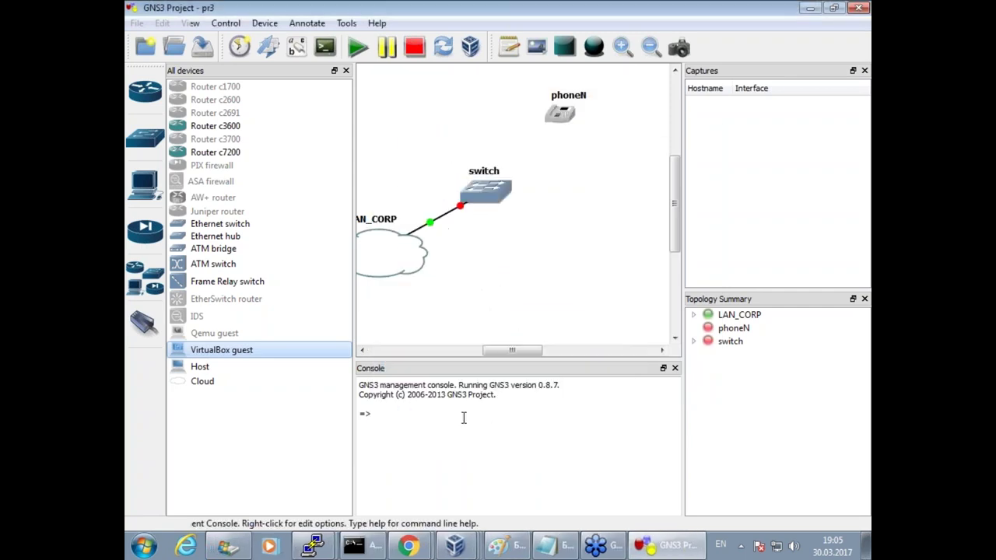
# Link phoneN's e0 port to switch port f0/2 and nudge phoneN into place.
pyautogui.click(144, 322)
pyautogui.click(550, 114)
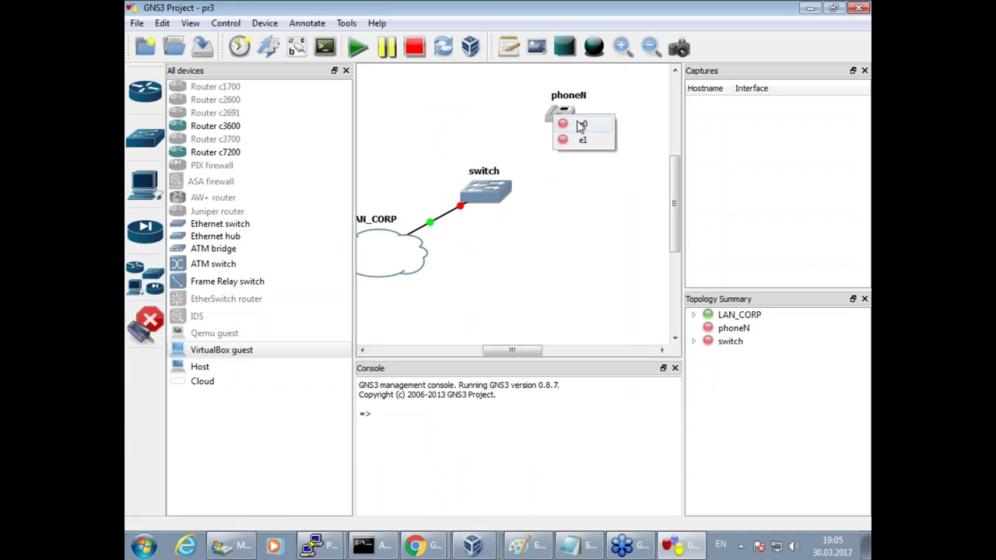
pyautogui.click(580, 127)
pyautogui.click(492, 190)
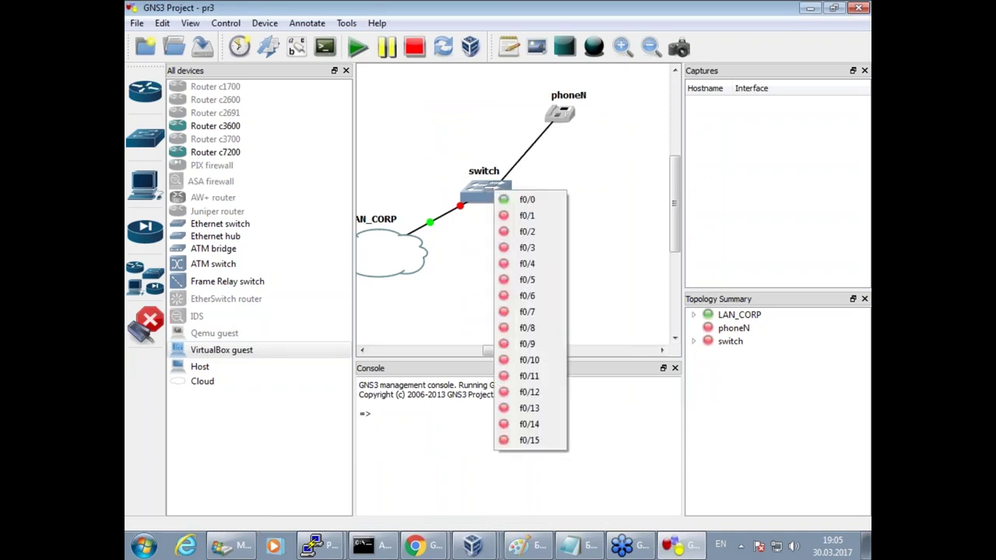
pyautogui.click(526, 232)
pyautogui.click(147, 321)
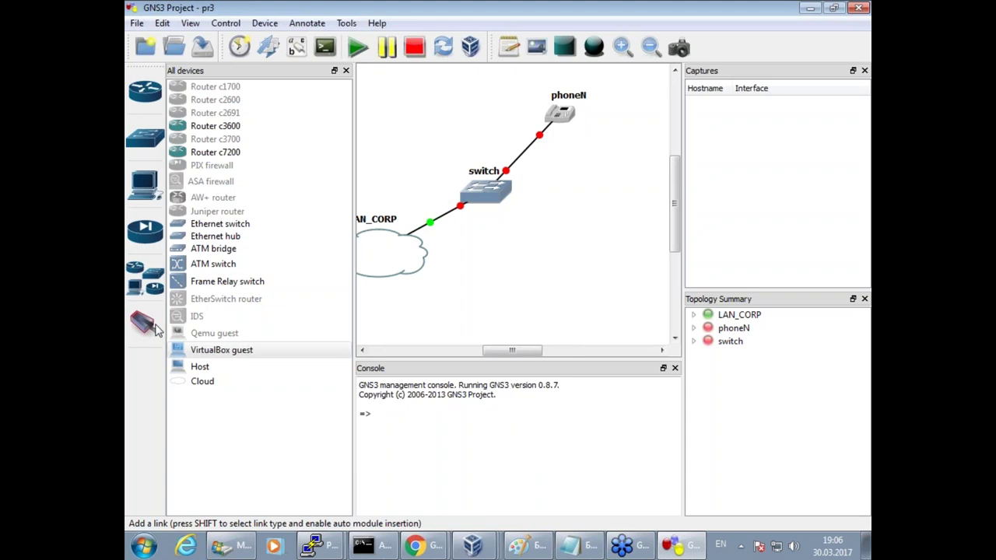
pyautogui.moveTo(562, 117); pyautogui.dragTo(568, 142)
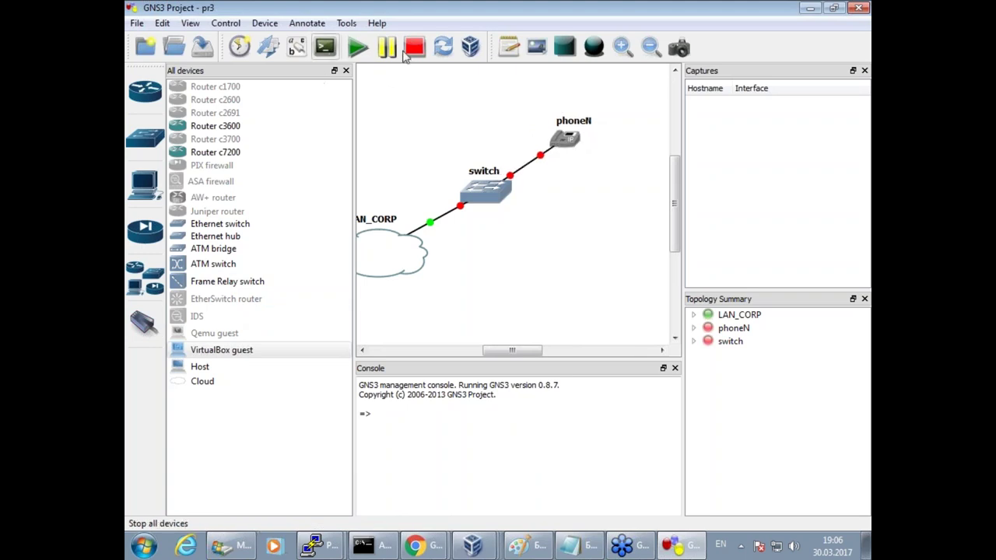
# Start all devices and boot phoneN's FreeBSD until dhclient requests an address on em0.
pyautogui.click(358, 49)
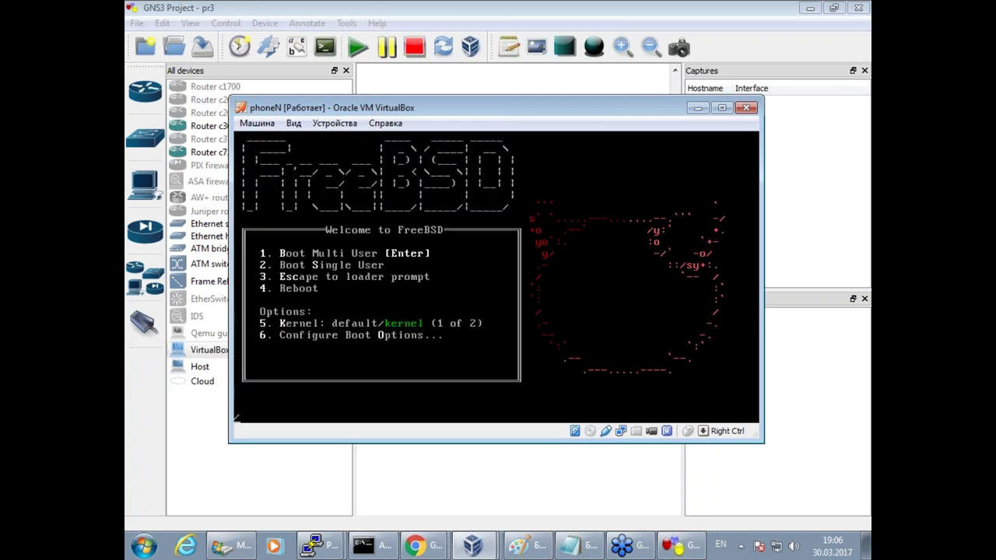
pyautogui.click(438, 282)
pyautogui.click(477, 363)
pyautogui.press('Return')
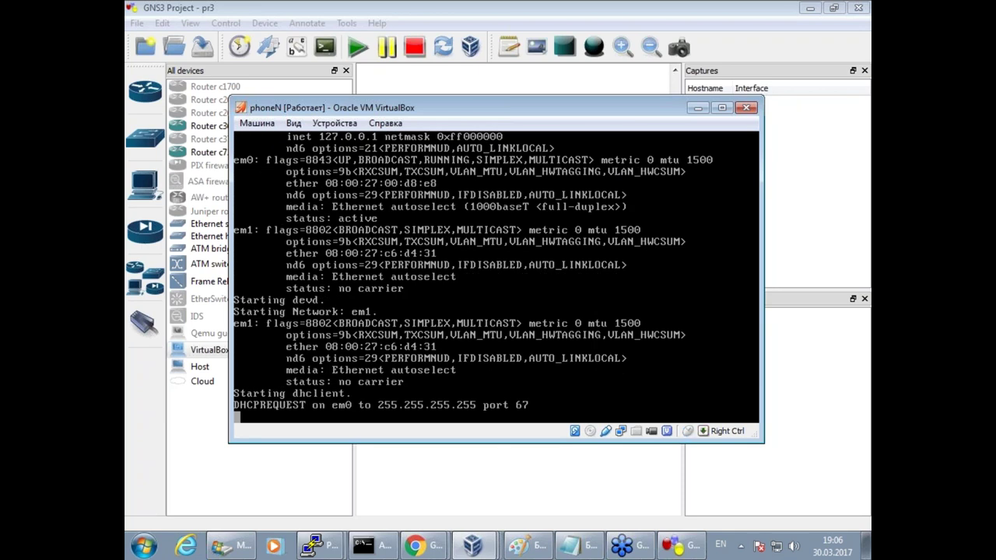
pyautogui.click(414, 546)
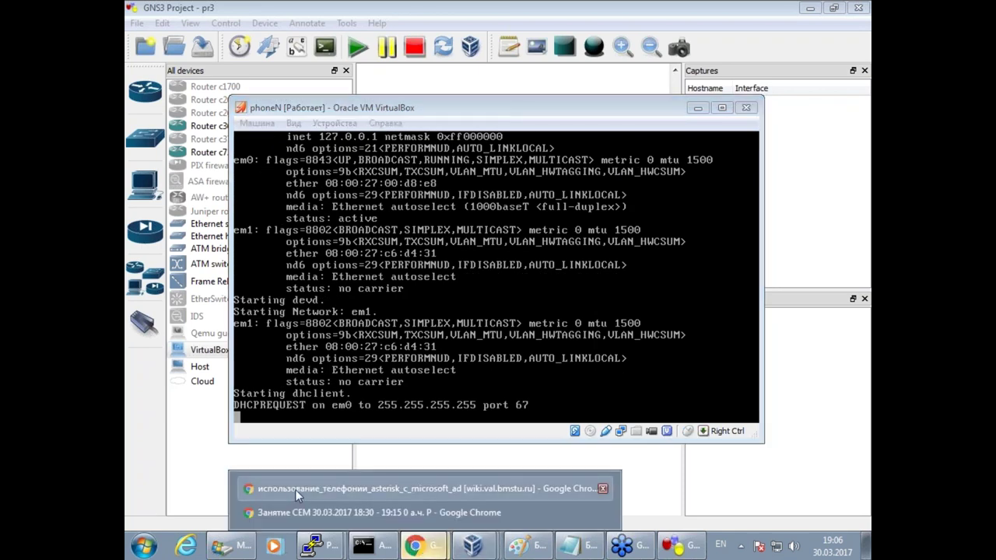
pyautogui.moveTo(319, 545)
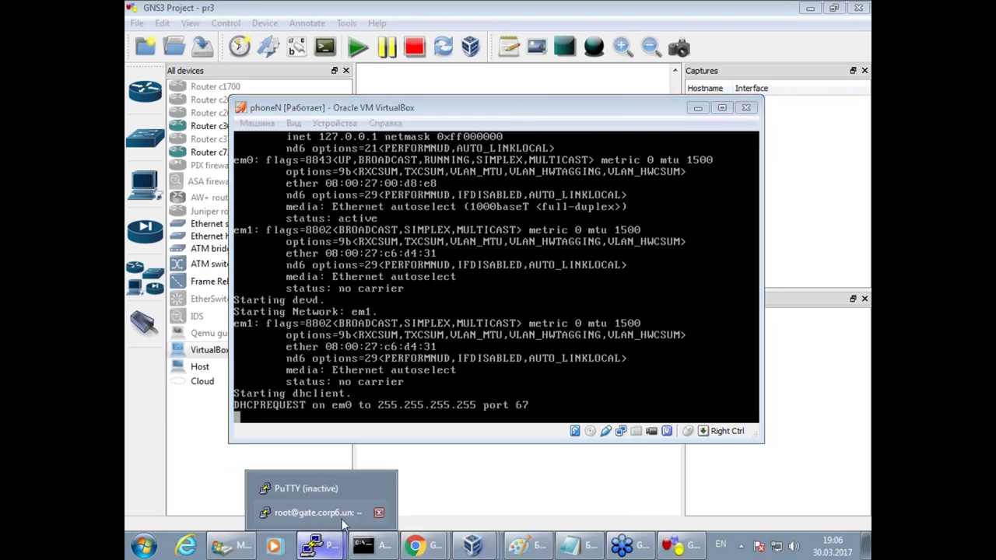
# Open the 'Настройка сети в FreeBSD' wiki page in a new tab and view its bridge example.
pyautogui.moveTo(414, 545)
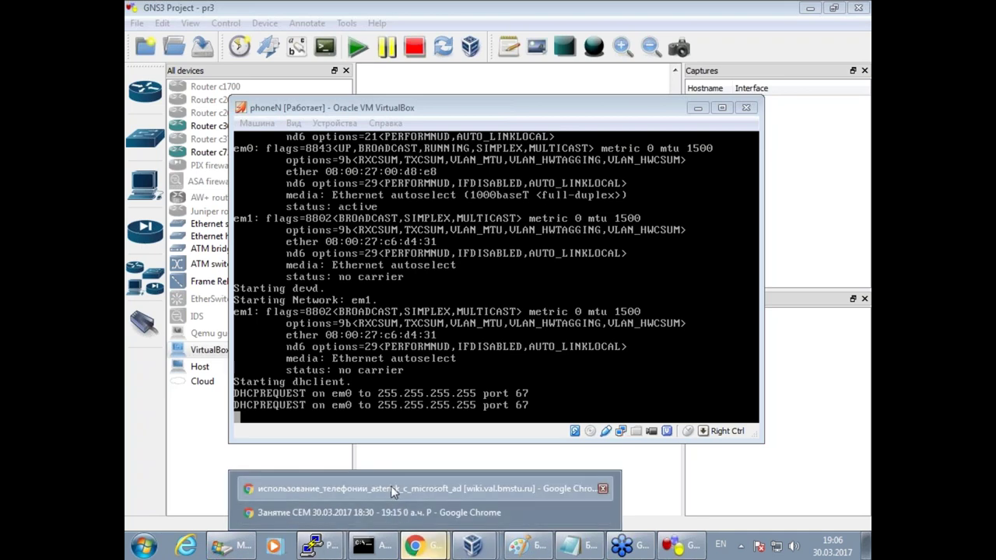
pyautogui.click(390, 487)
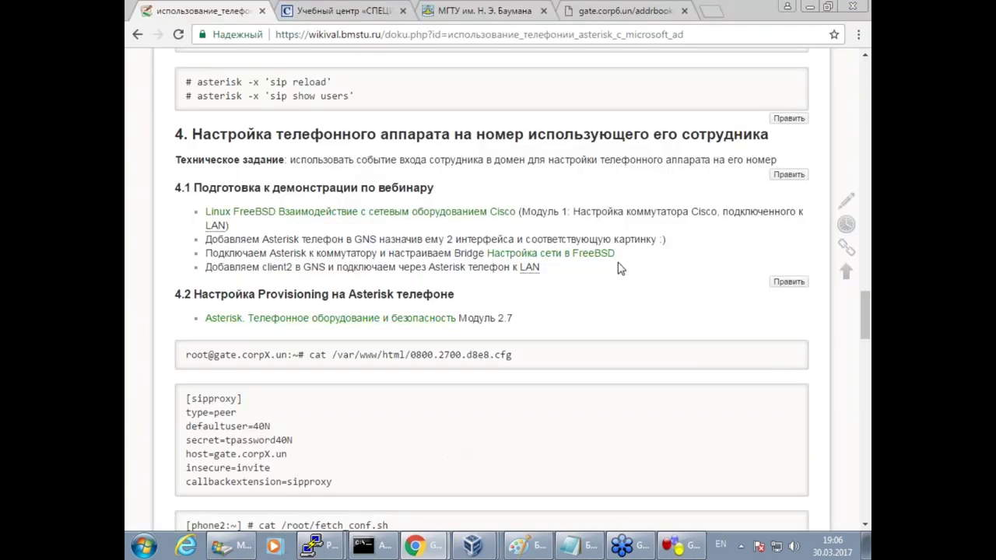
pyautogui.rightClick(597, 256)
pyautogui.click(603, 261)
pyautogui.hotkey('ctrl', 'Tab')
pyautogui.scroll(-15, 395, 264)
pyautogui.scroll(2, 296, 259)
pyautogui.moveTo(325, 553)
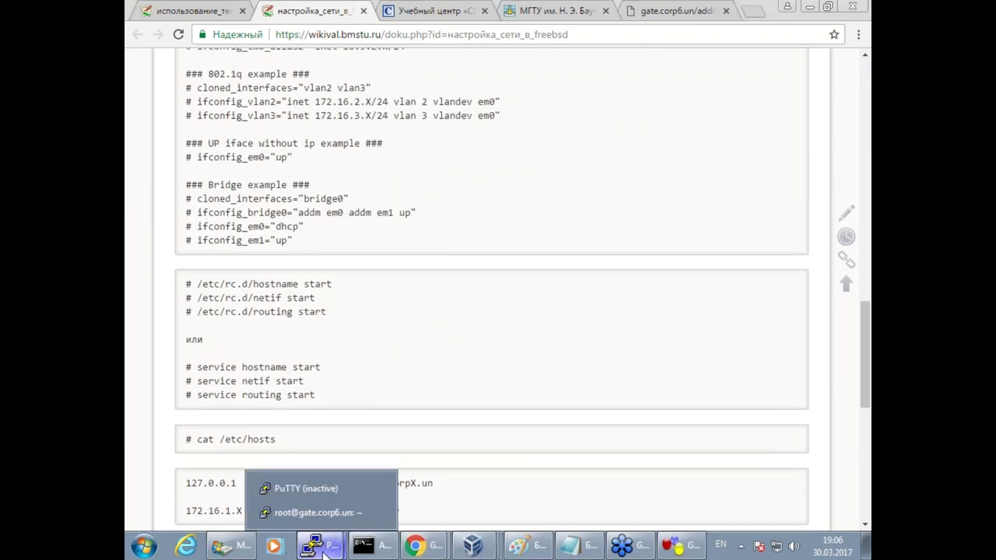
pyautogui.click(310, 488)
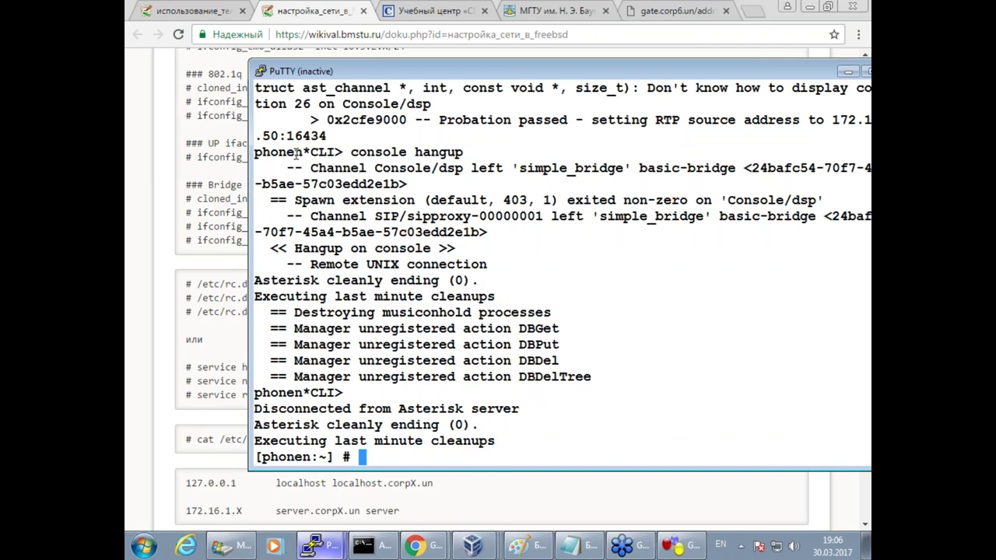
# Restart the disconnected phonen PuTTY session and log in as root.
pyautogui.click(262, 71)
pyautogui.click(316, 237)
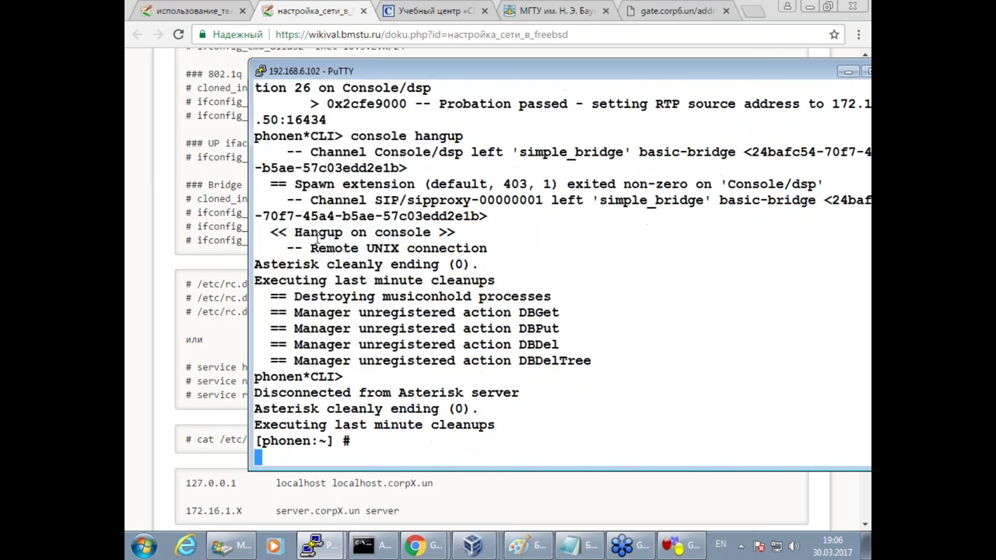
pyautogui.moveTo(470, 545)
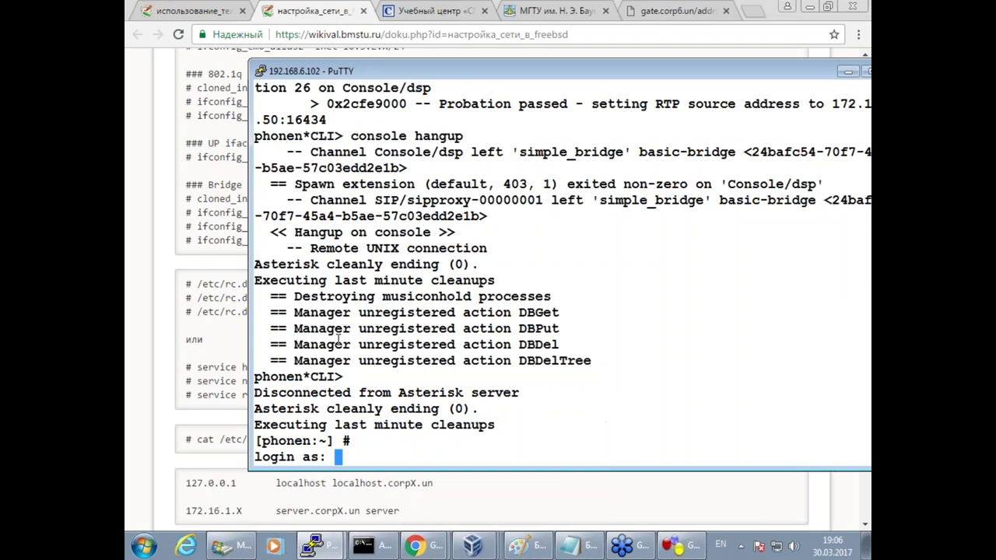
pyautogui.write('root')
pyautogui.press('Return')
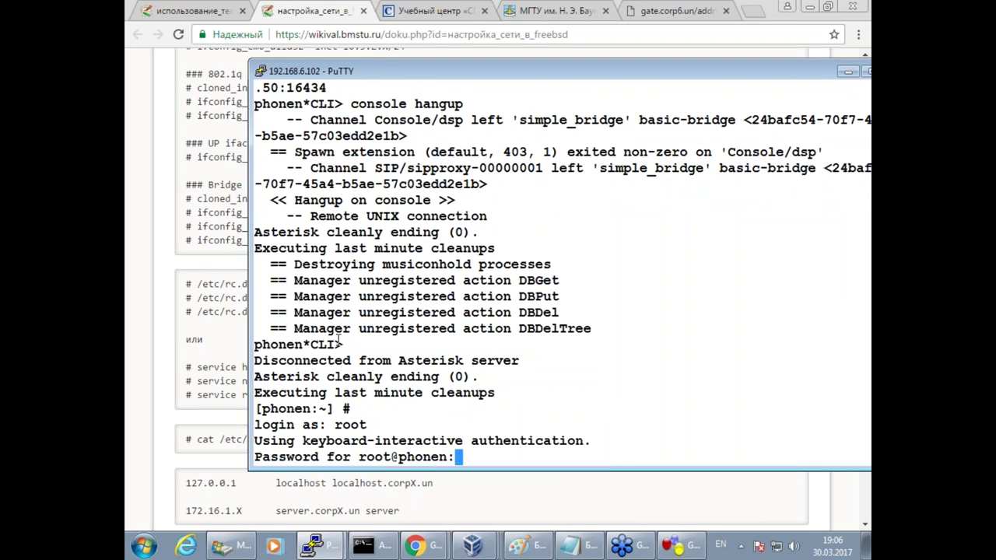
pyautogui.press('Return')
pyautogui.press('Return')
pyautogui.press('Return')
# Delete the ifconfig_em0 DHCP line in /etc/rc.conf via vim, then select the wiki's bridge example.
pyautogui.write('vim')
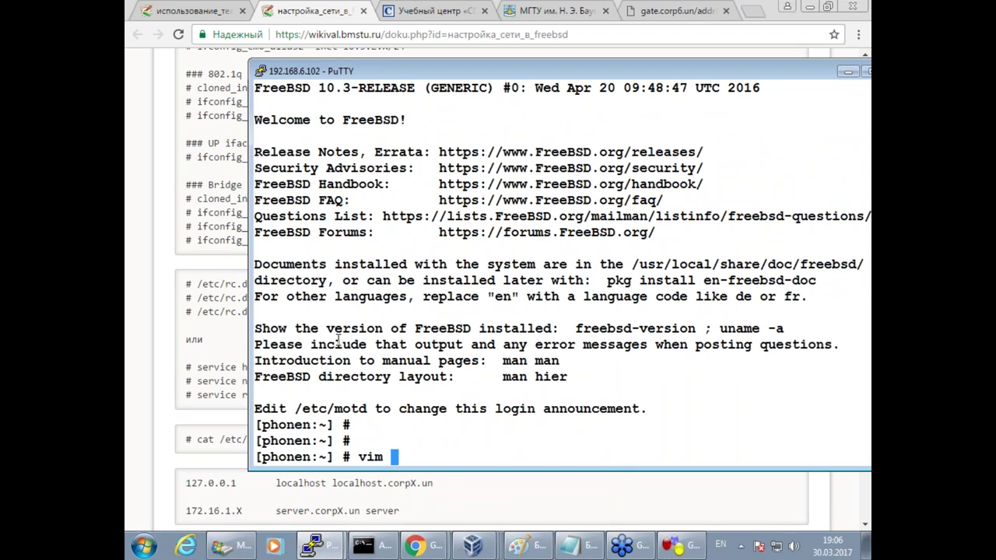
pyautogui.press('Up')
pyautogui.press('Up')
pyautogui.press('Up')
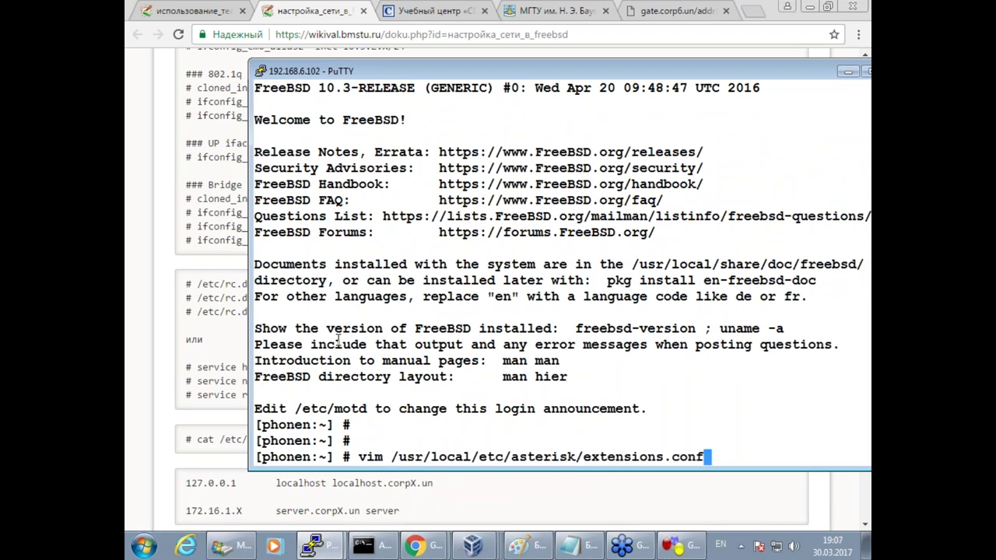
pyautogui.press('Return')
pyautogui.press('Down')
pyautogui.press('Down')
pyautogui.press('d')
pyautogui.press('d')
pyautogui.press('Up')
pyautogui.press('o')
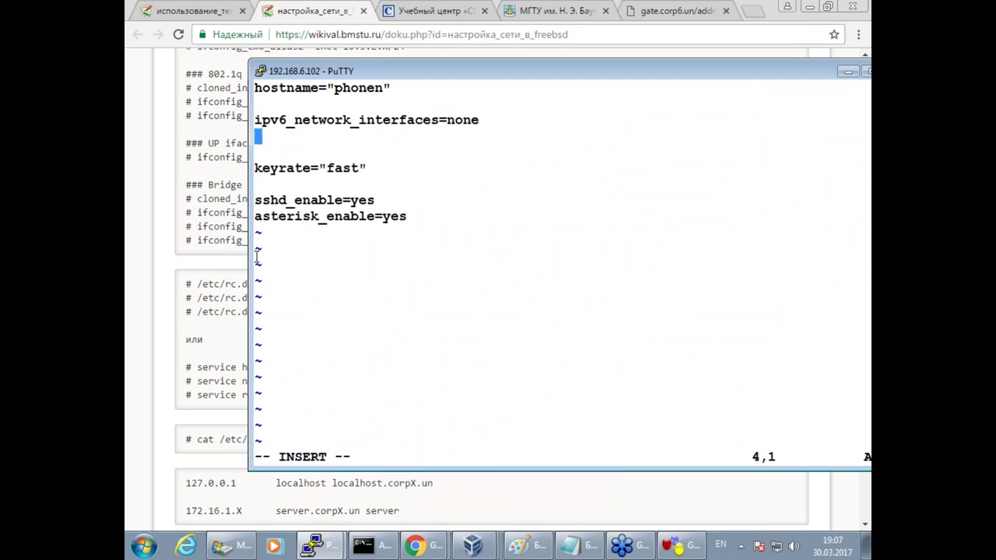
pyautogui.click(309, 14)
pyautogui.moveTo(327, 246); pyautogui.dragTo(166, 196)
pyautogui.press('super+c')
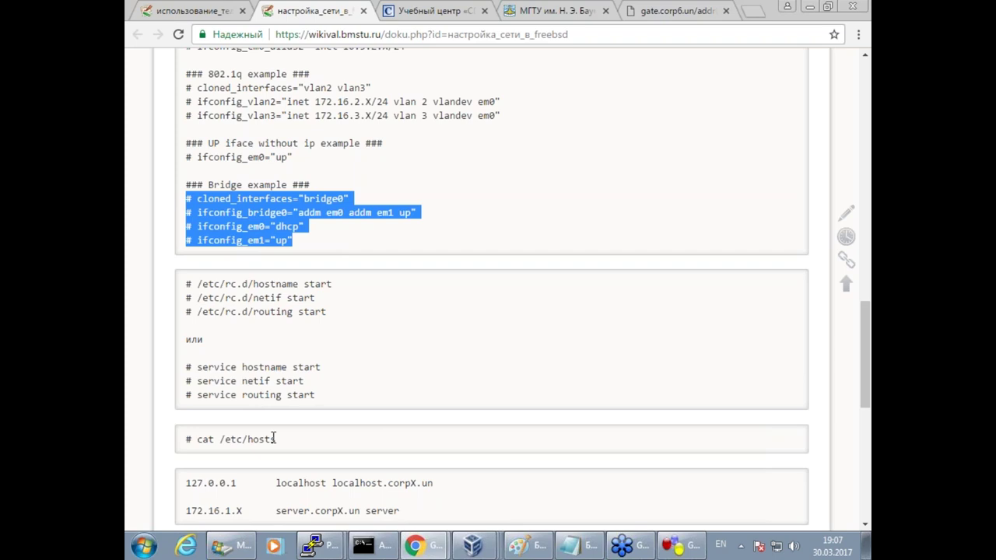
# Paste the copied bridge example lines into the phonen rc.conf editor.
pyautogui.click(315, 545)
pyautogui.click(335, 511)
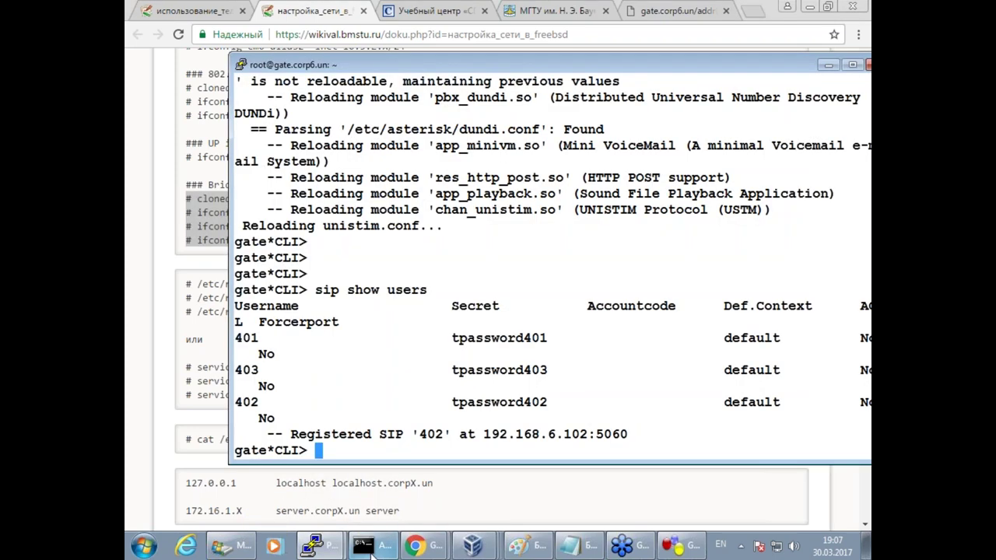
pyautogui.click(315, 545)
pyautogui.click(327, 512)
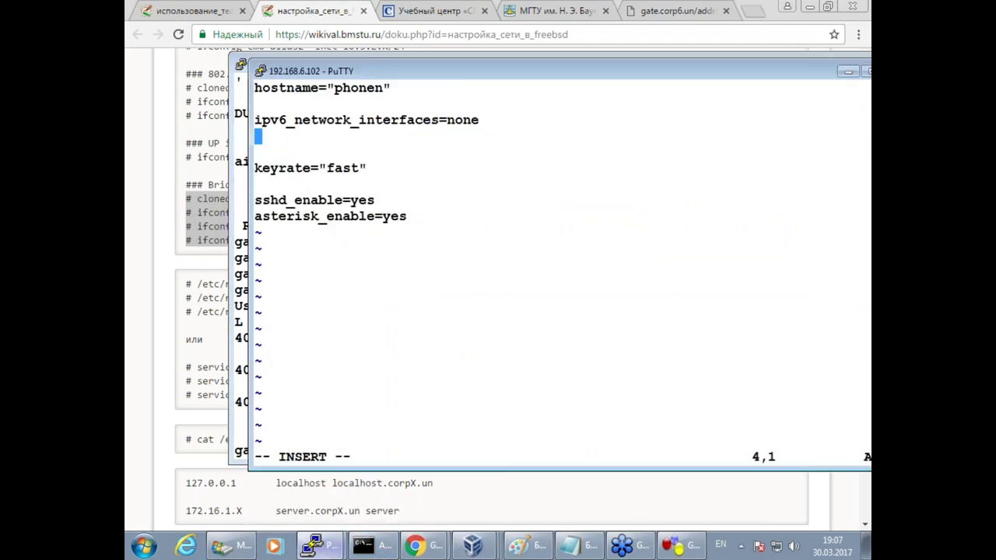
pyautogui.press('i')
pyautogui.rightClick(414, 282)
# Uncomment the cloned_interfaces, ifconfig_bridge0, ifconfig_em0 and ifconfig_em1 lines.
pyautogui.press('Left')
pyautogui.press('Left')
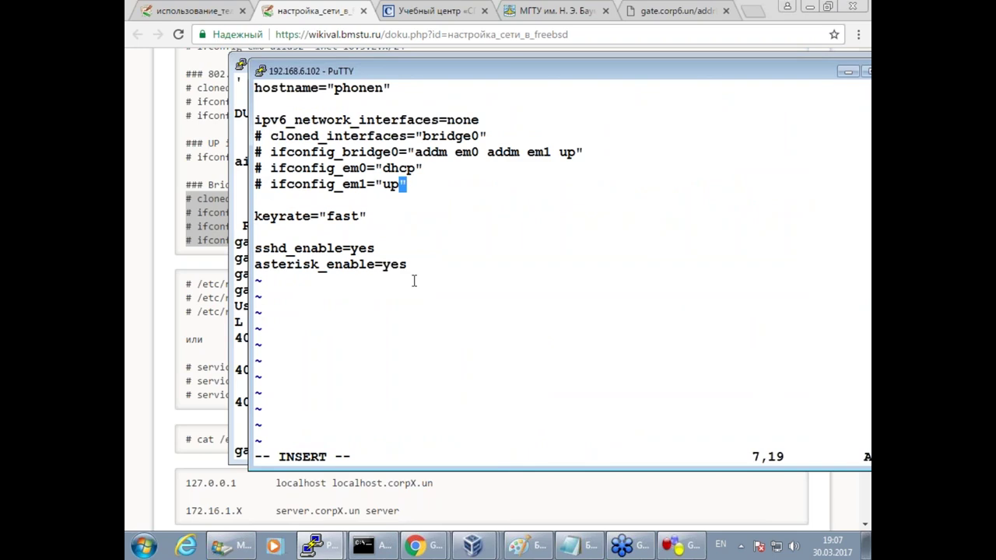
pyautogui.press('Up')
pyautogui.press('Left')
pyautogui.press('Left')
pyautogui.press('Left')
pyautogui.press('Left')
pyautogui.press('Left')
pyautogui.press('Left')
pyautogui.press('Escape')
pyautogui.press('x')
pyautogui.press('x')
pyautogui.press('Down')
pyautogui.press('x')
pyautogui.press('x')
pyautogui.press('Down')
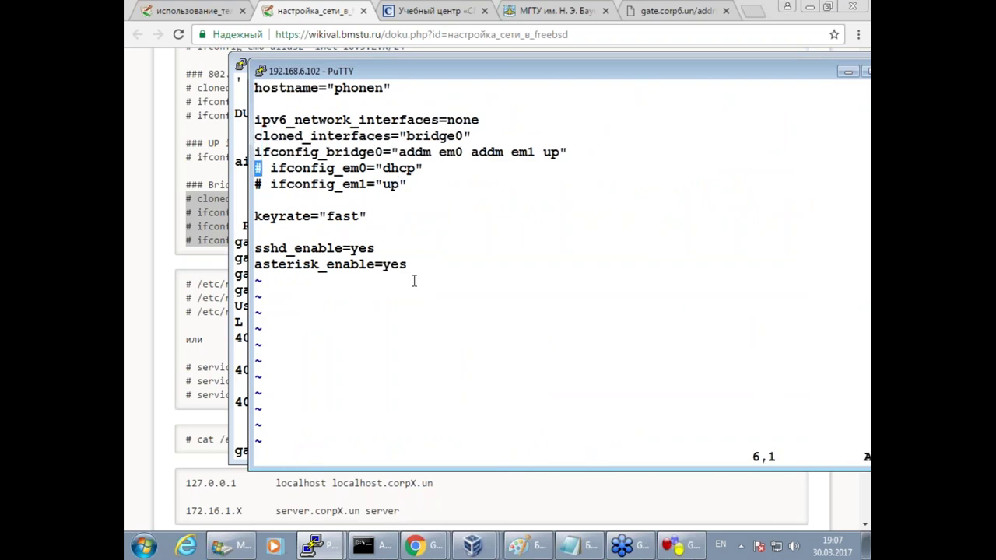
pyautogui.press('x')
pyautogui.press('x')
pyautogui.press('Down')
pyautogui.press('x')
pyautogui.press('x')
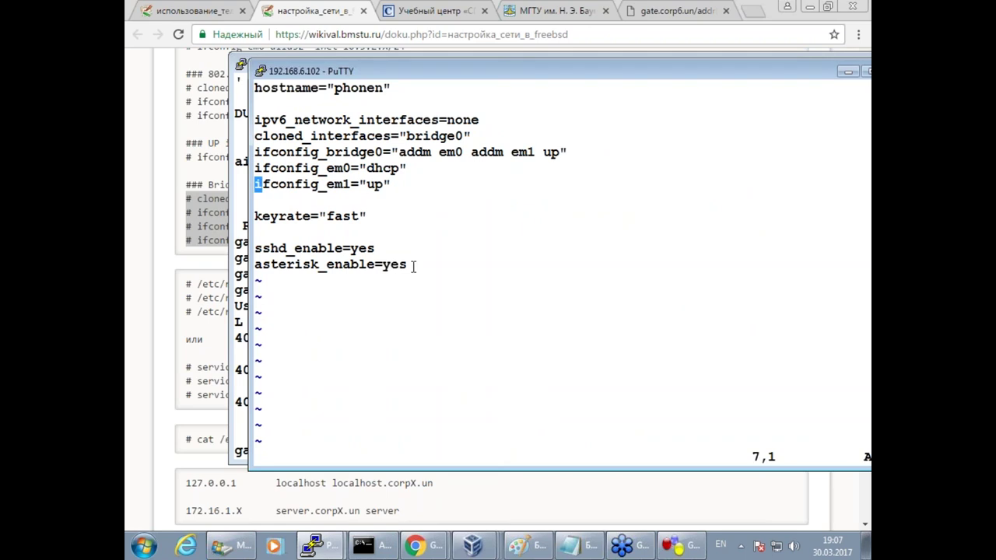
# Save rc.conf with :wq and reboot phonen with init 6.
pyautogui.write(':wq')
pyautogui.press('Return')
pyautogui.press('Return')
pyautogui.write('init 6')
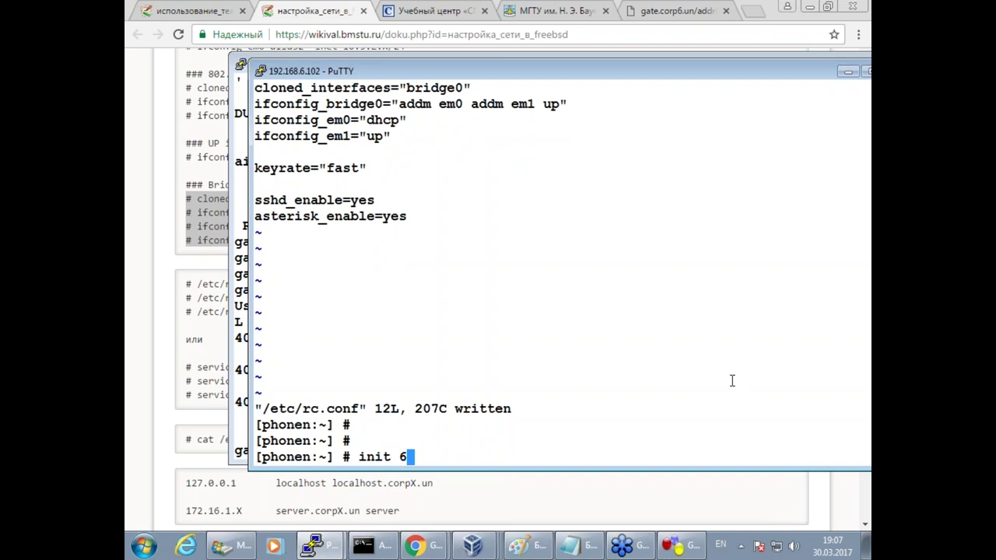
pyautogui.press('Return')
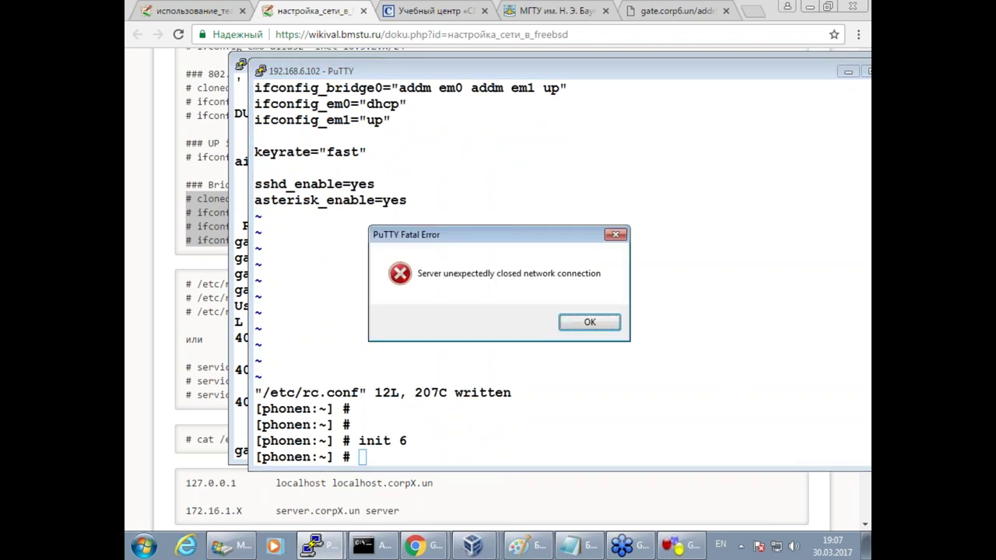
# Dismiss the connection-lost error and watch phoneN reboot and obtain its DHCP address.
pyautogui.click(589, 322)
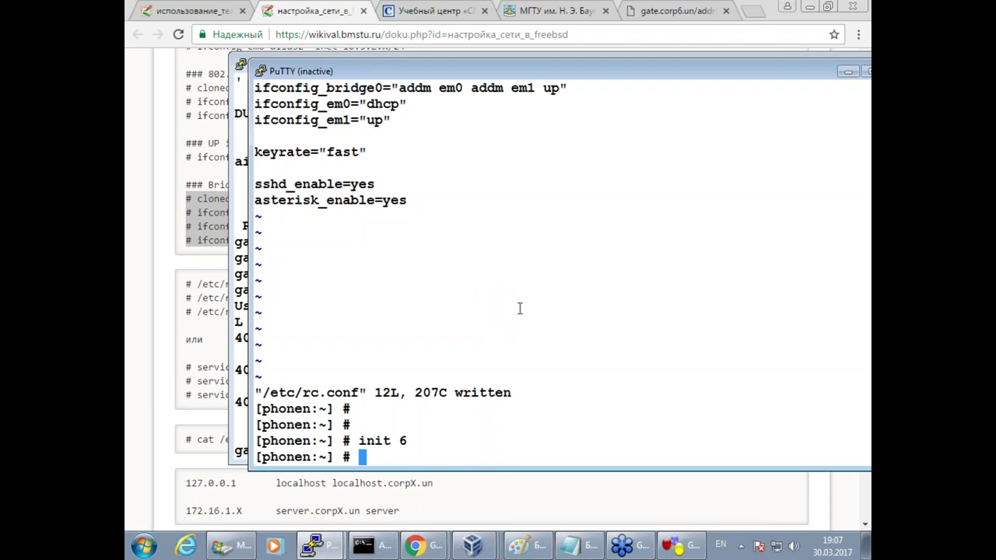
pyautogui.moveTo(477, 80); pyautogui.dragTo(436, 51)
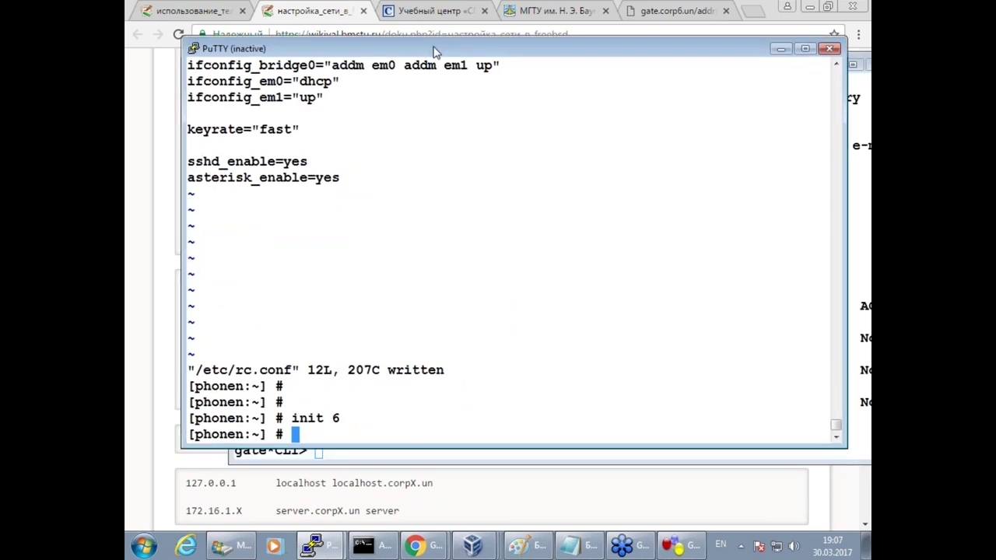
pyautogui.click(472, 545)
pyautogui.click(449, 513)
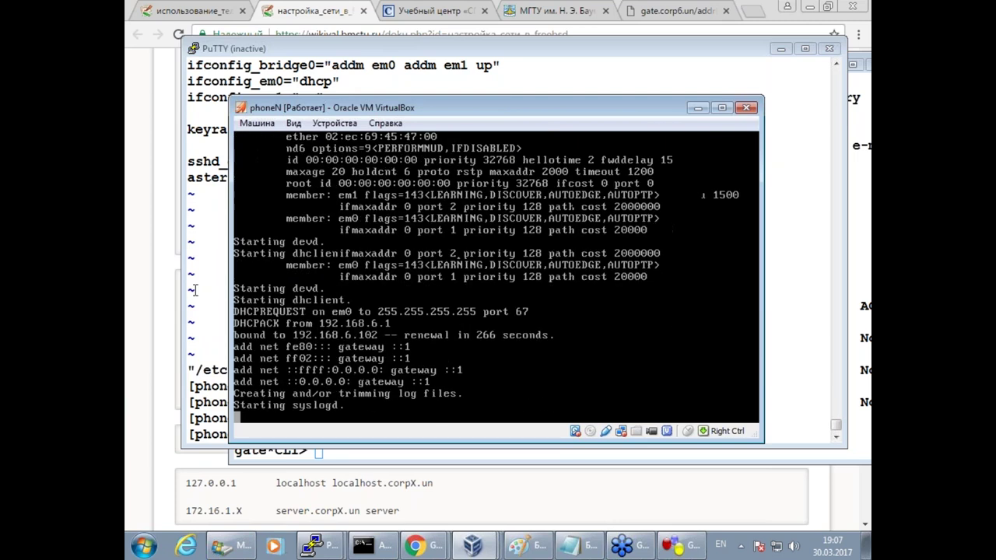
pyautogui.click(205, 87)
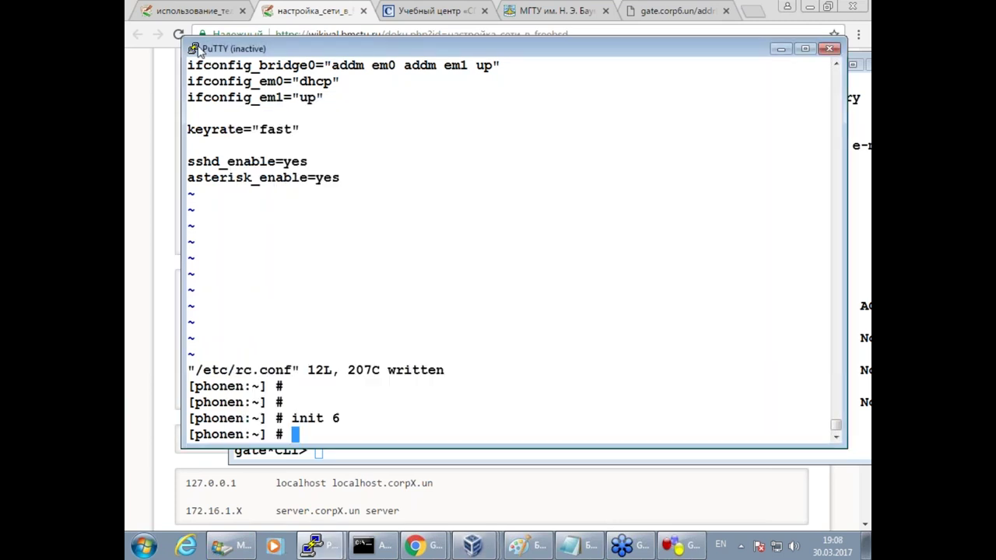
# Reconnect PuTTY to phonen at 192.168.6.102, log in as root, then switch to GNS3.
pyautogui.click(193, 48)
pyautogui.click(272, 212)
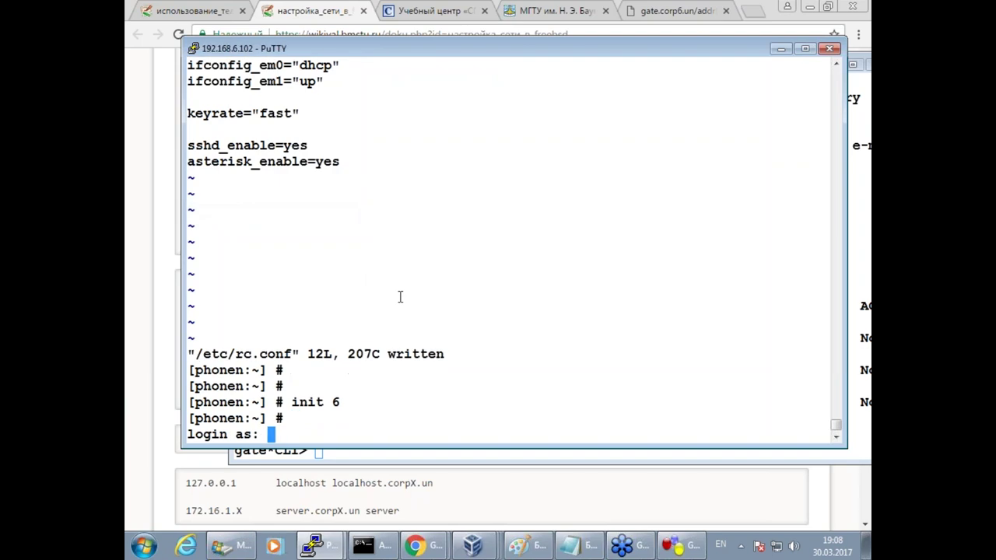
pyautogui.write('root')
pyautogui.press('Return')
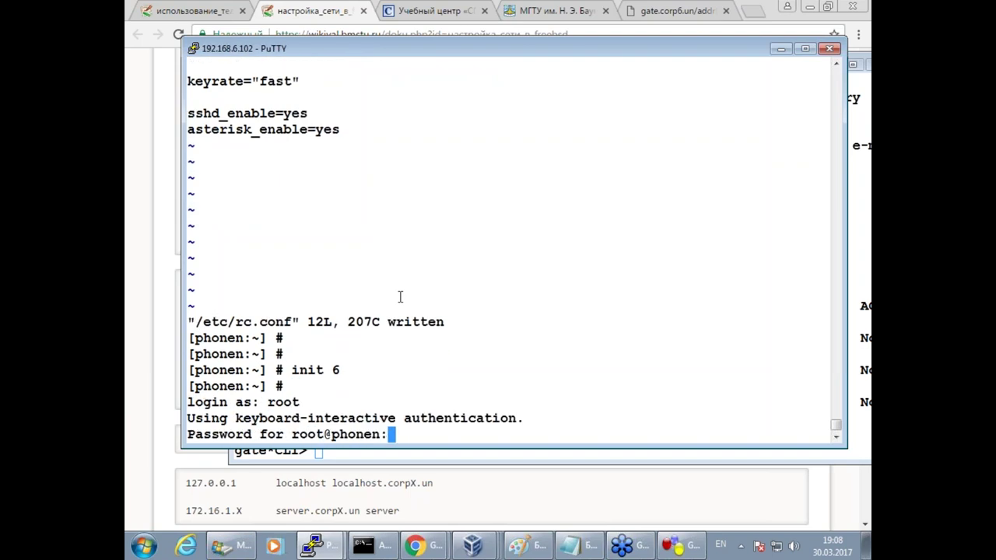
pyautogui.press('Return')
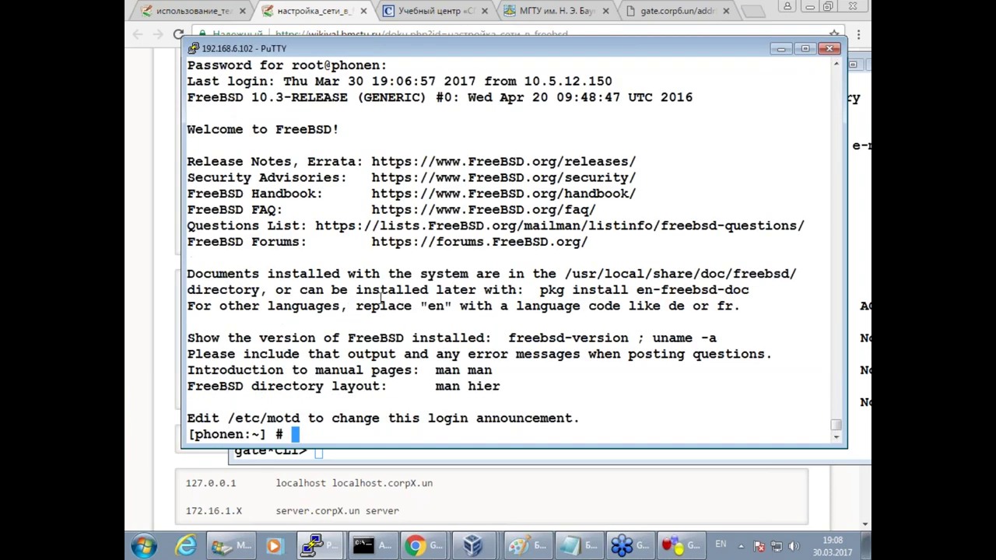
pyautogui.click(425, 549)
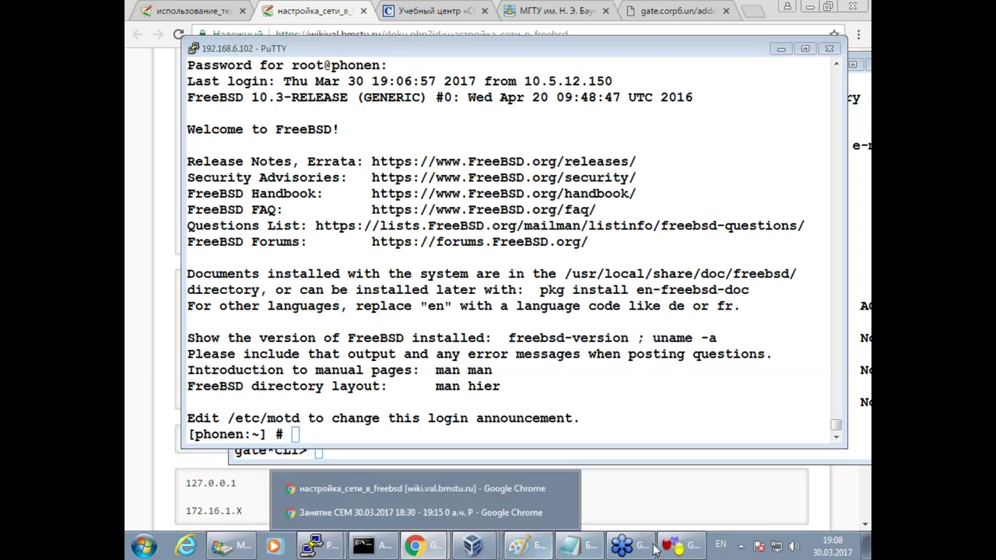
pyautogui.click(679, 549)
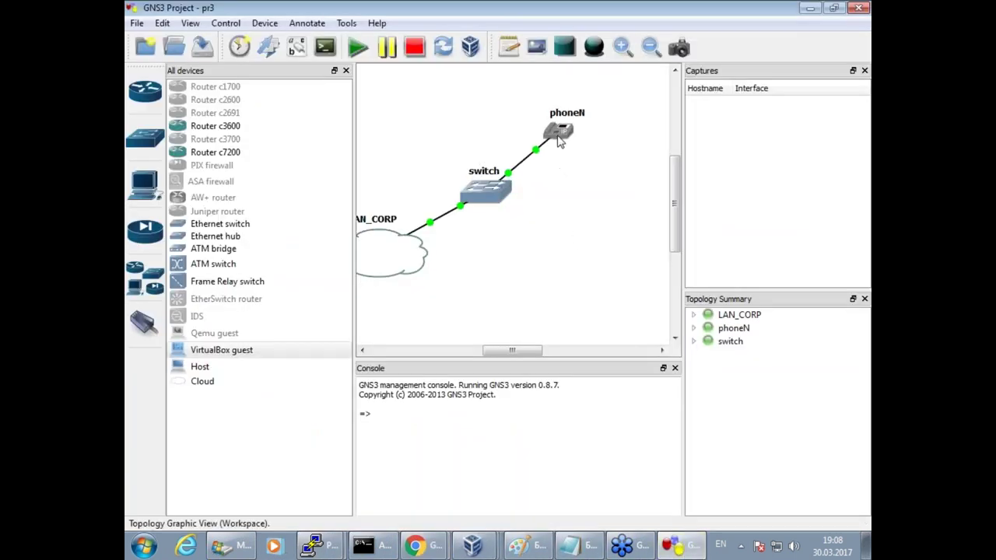
pyautogui.moveTo(549, 140); pyautogui.dragTo(537, 139)
pyautogui.click(162, 22)
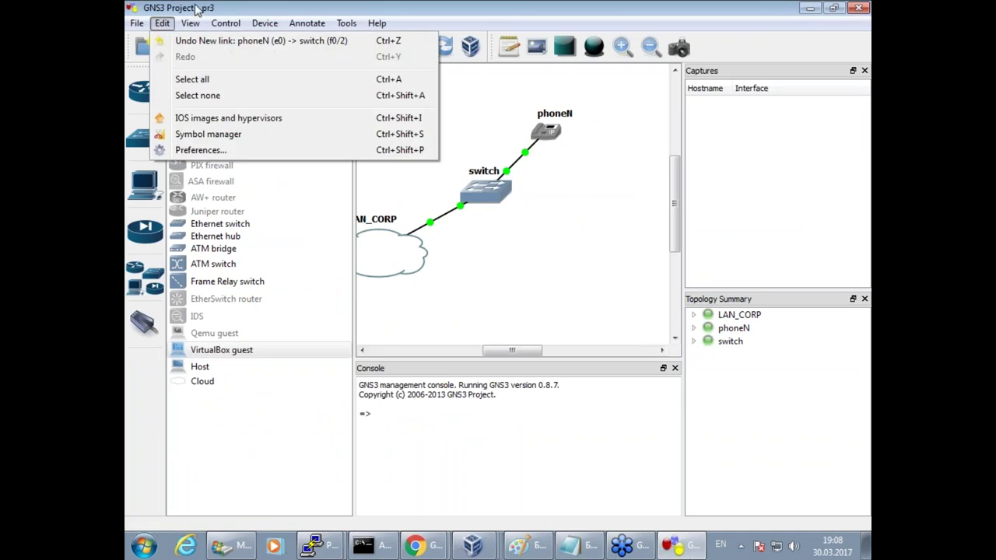
pyautogui.click(189, 195)
pyautogui.moveTo(231, 352); pyautogui.dragTo(600, 237)
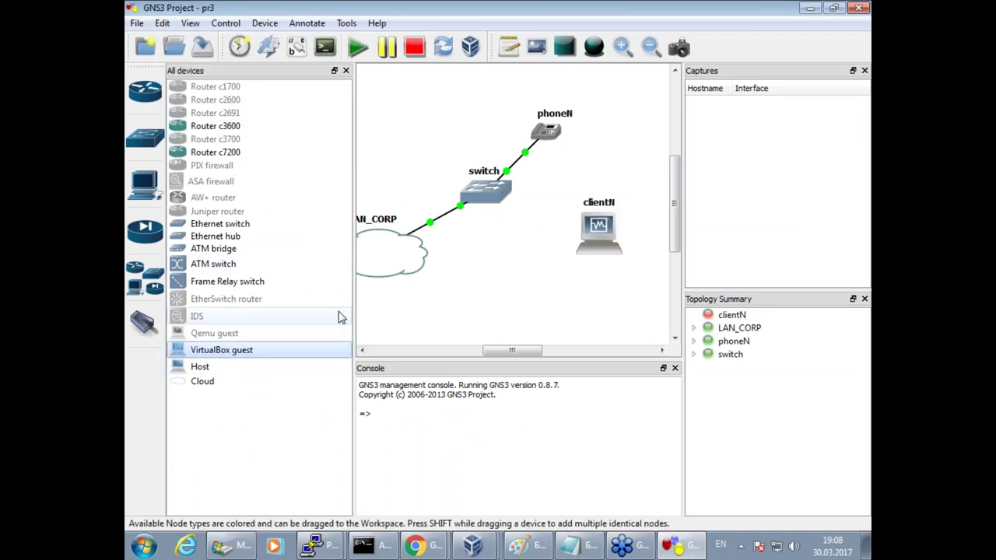
pyautogui.click(144, 322)
pyautogui.click(605, 229)
pyautogui.press('Escape')
pyautogui.click(605, 228)
pyautogui.rightClick(599, 226)
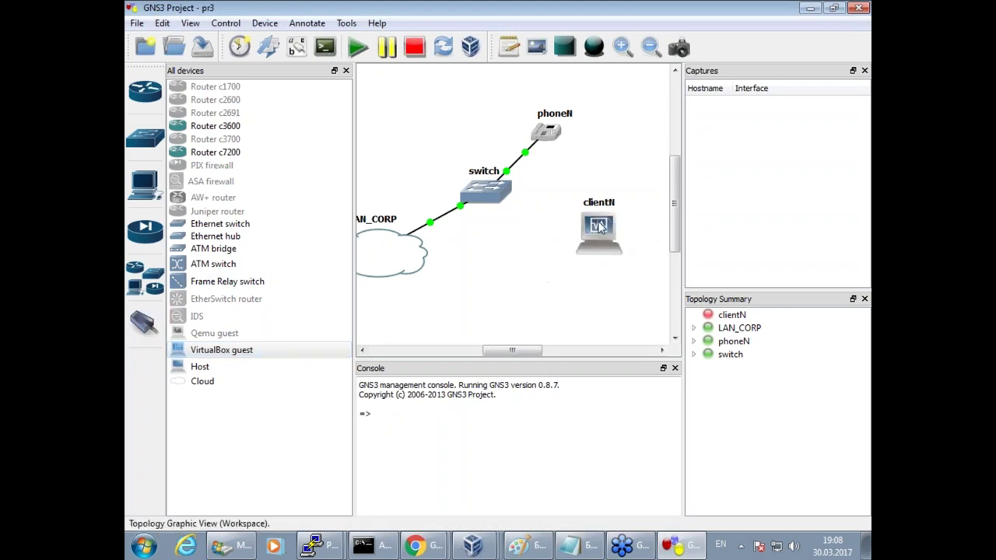
pyautogui.rightClick(601, 225)
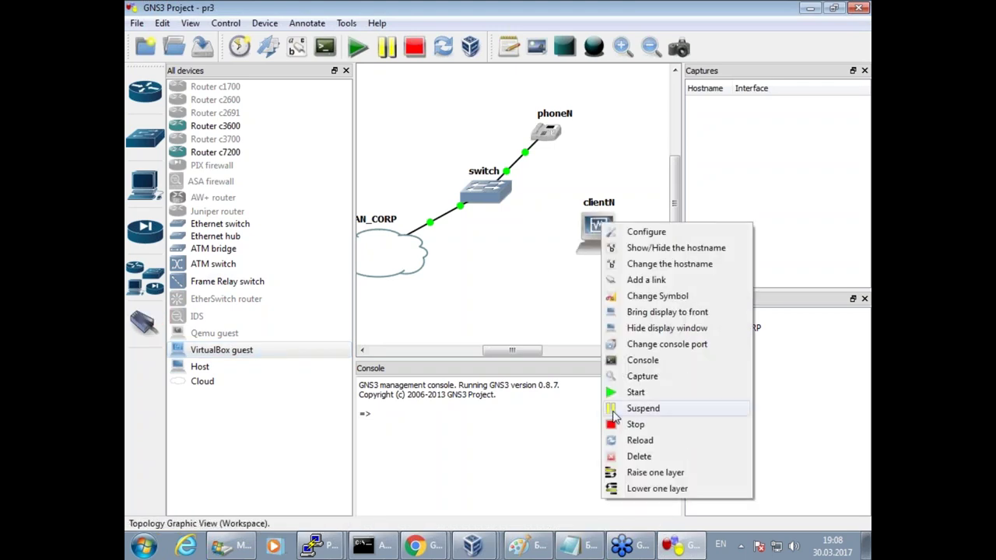
pyautogui.click(625, 459)
pyautogui.click(161, 24)
# In VirtualBox Guest preferences, refresh the VM list and delete the old clientN entry.
pyautogui.click(196, 152)
pyautogui.click(302, 111)
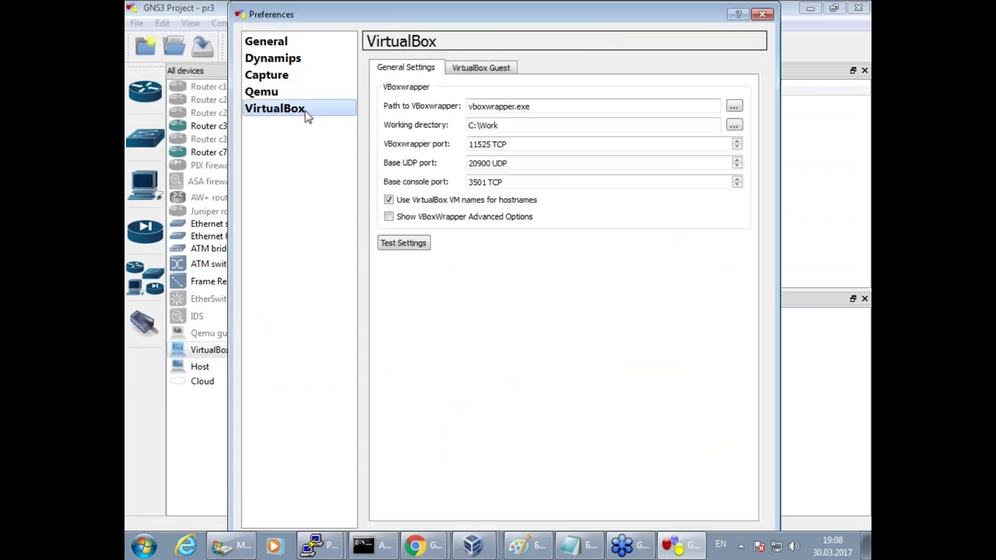
pyautogui.click(458, 70)
pyautogui.click(567, 133)
pyautogui.click(532, 262)
pyautogui.click(626, 136)
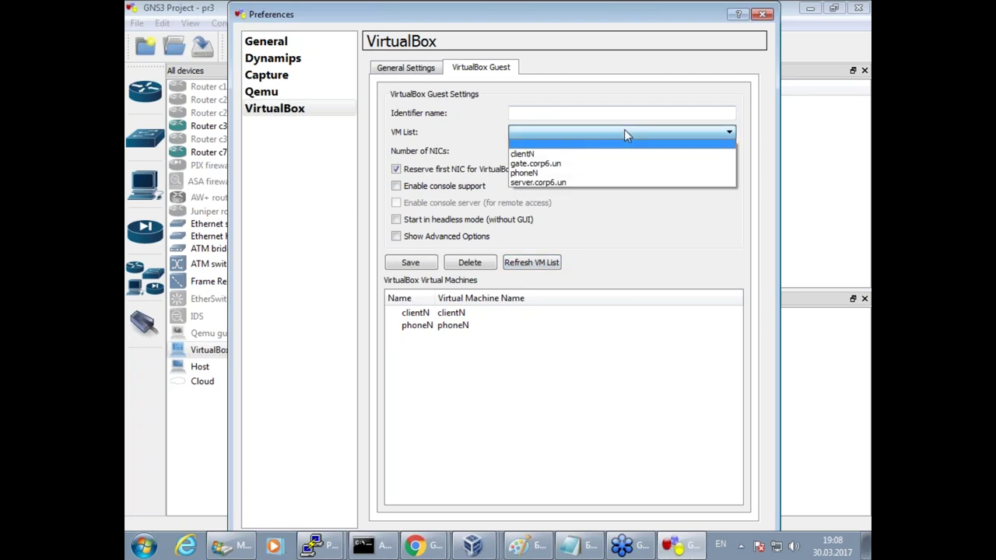
pyautogui.click(606, 148)
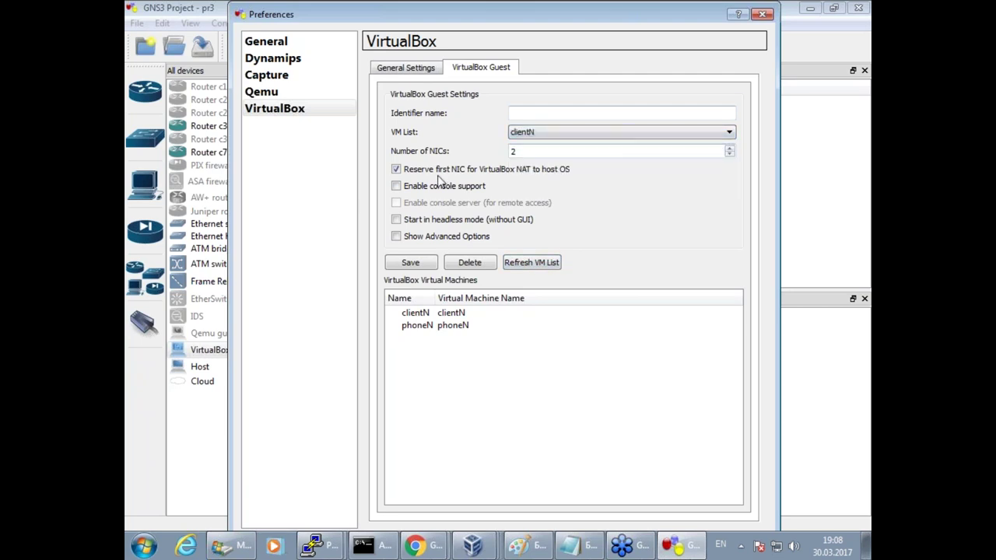
pyautogui.click(453, 315)
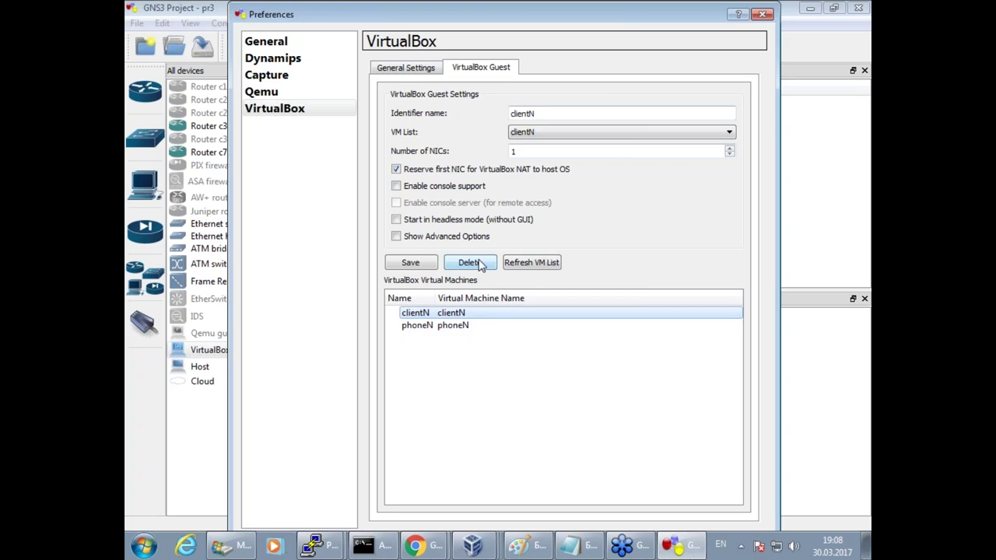
pyautogui.click(480, 265)
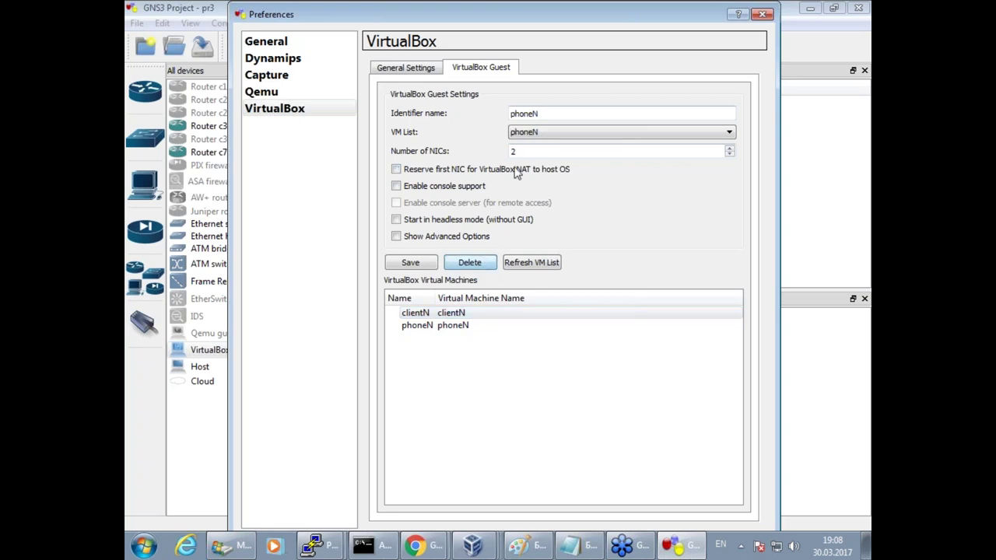
# Re-add clientN as a VirtualBox guest with 1 NIC and no NAT-reserved first NIC, then save.
pyautogui.click(578, 132)
pyautogui.click(544, 153)
pyautogui.moveTo(530, 114); pyautogui.dragTo(498, 110)
pyautogui.write('clientN')
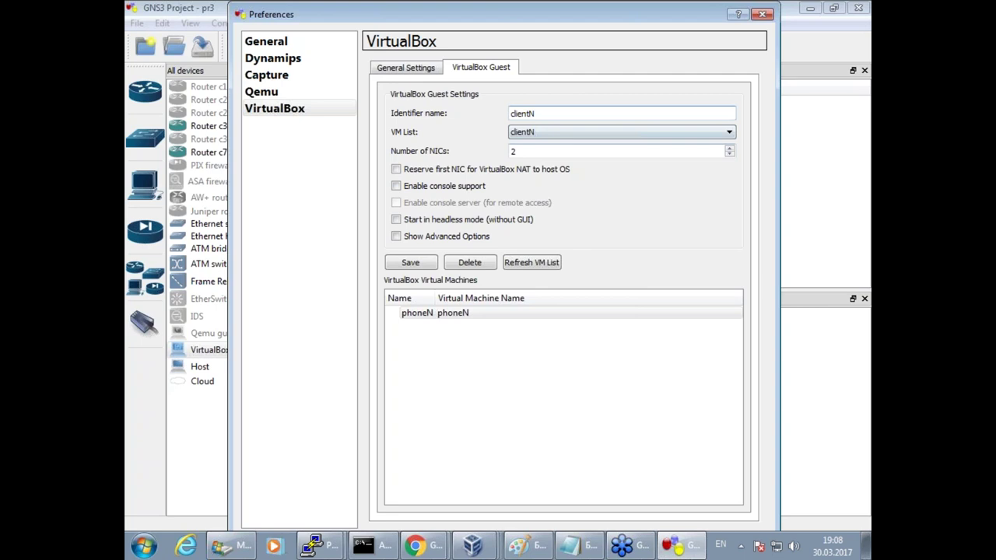
pyautogui.click(524, 151)
pyautogui.click(411, 263)
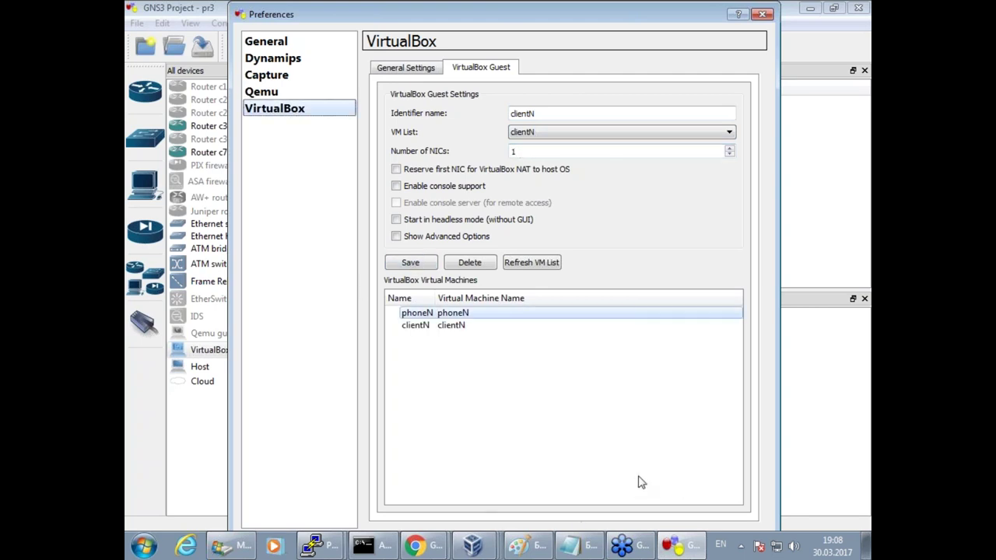
pyautogui.press('Return')
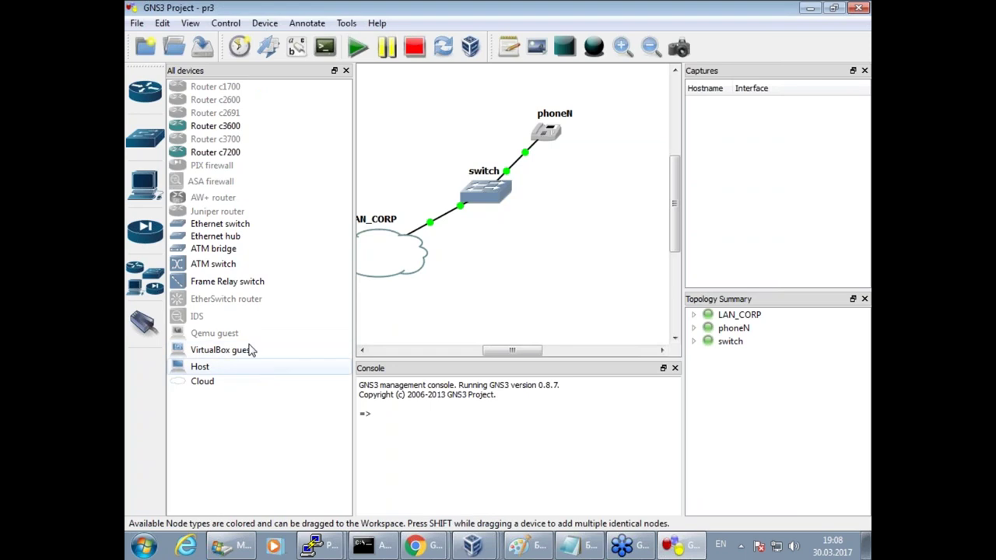
# Place clientN on the canvas and link its e0 to phoneN's e1.
pyautogui.moveTo(240, 351); pyautogui.dragTo(597, 248)
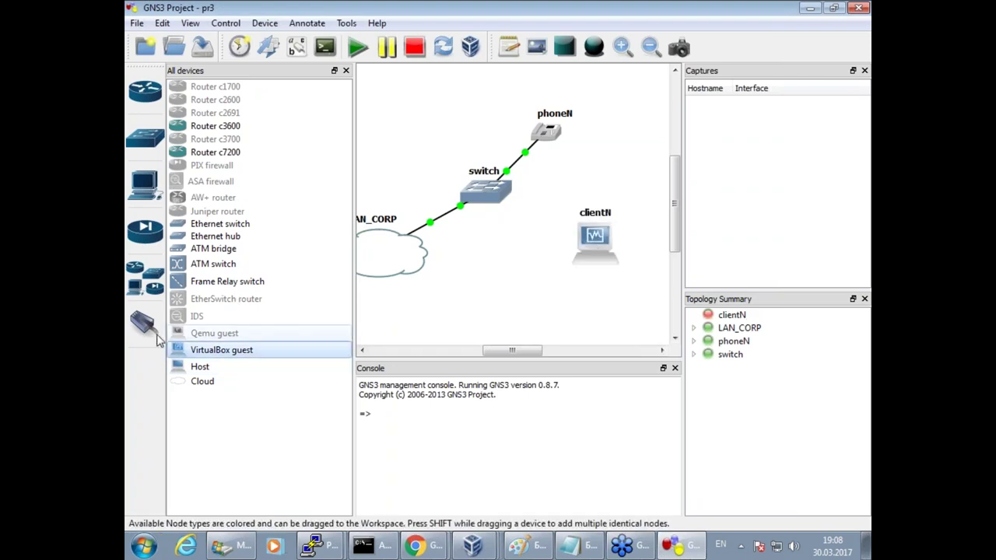
pyautogui.click(145, 319)
pyautogui.click(595, 247)
pyautogui.click(618, 257)
pyautogui.click(547, 132)
pyautogui.click(574, 153)
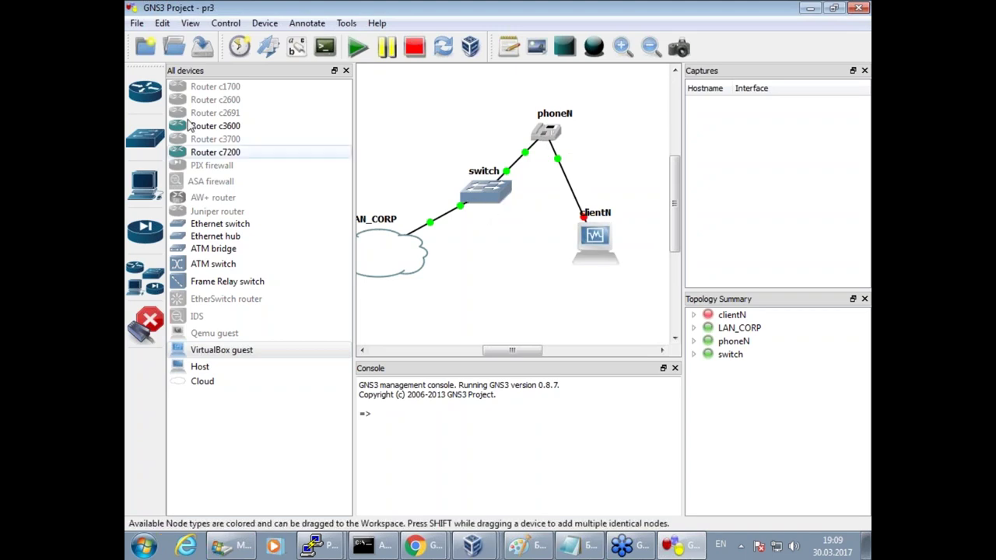
pyautogui.click(146, 319)
# Start clientN and bring up the FreeBSD networking wiki page in Chrome.
pyautogui.rightClick(593, 241)
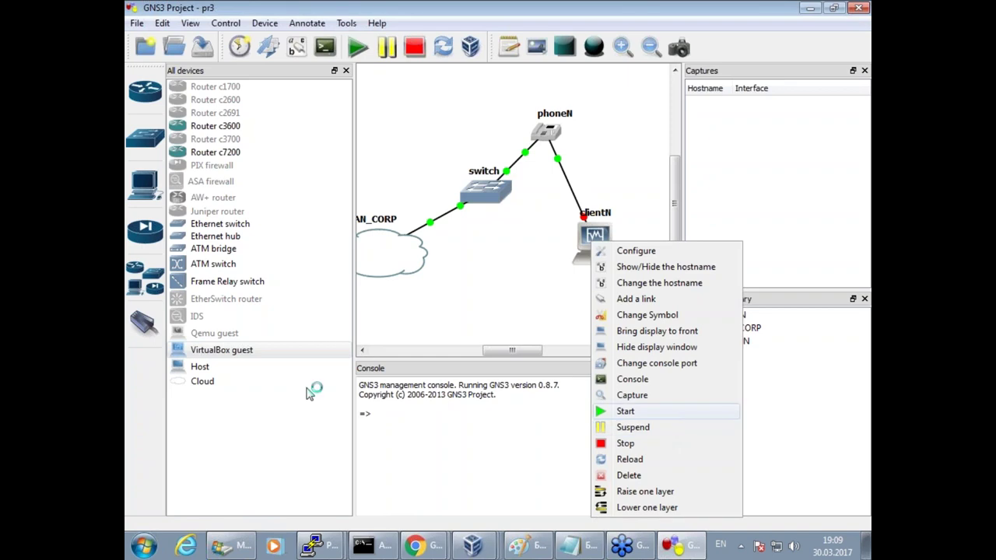
pyautogui.moveTo(410, 549)
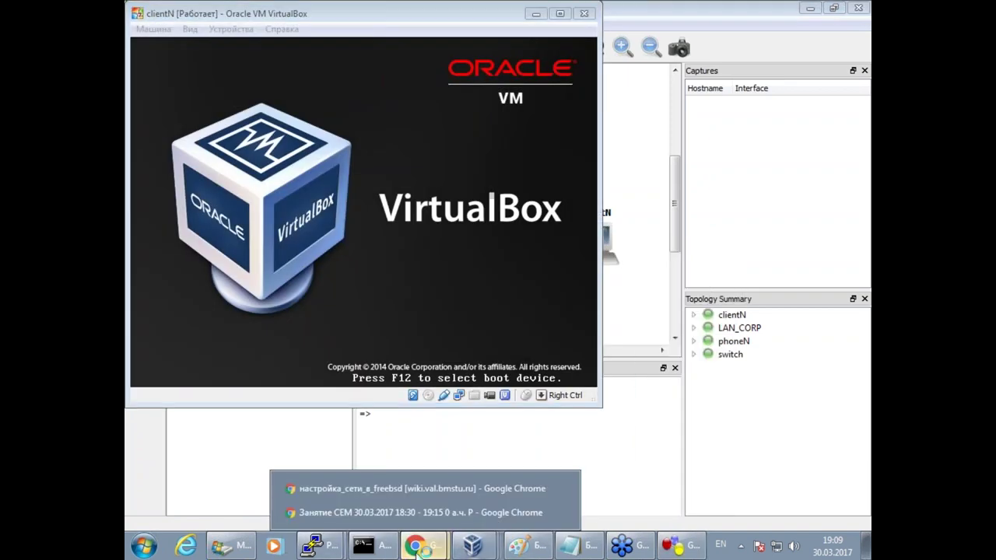
pyautogui.click(386, 490)
pyautogui.click(458, 342)
# Close the 'настройка сети в freebsd' tab and scroll the Asterisk page to section 4.2.
pyautogui.scroll(-1, 347, 94)
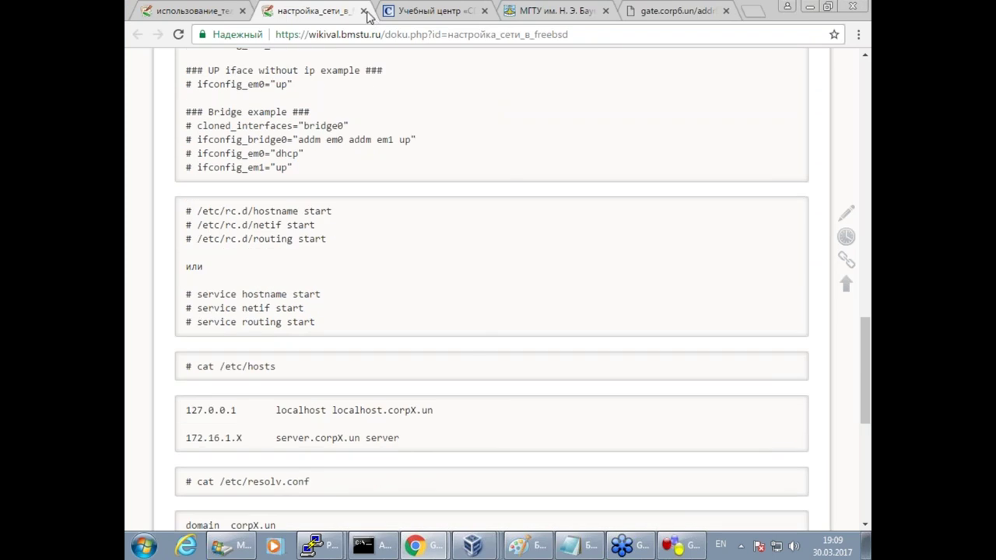
pyautogui.click(364, 11)
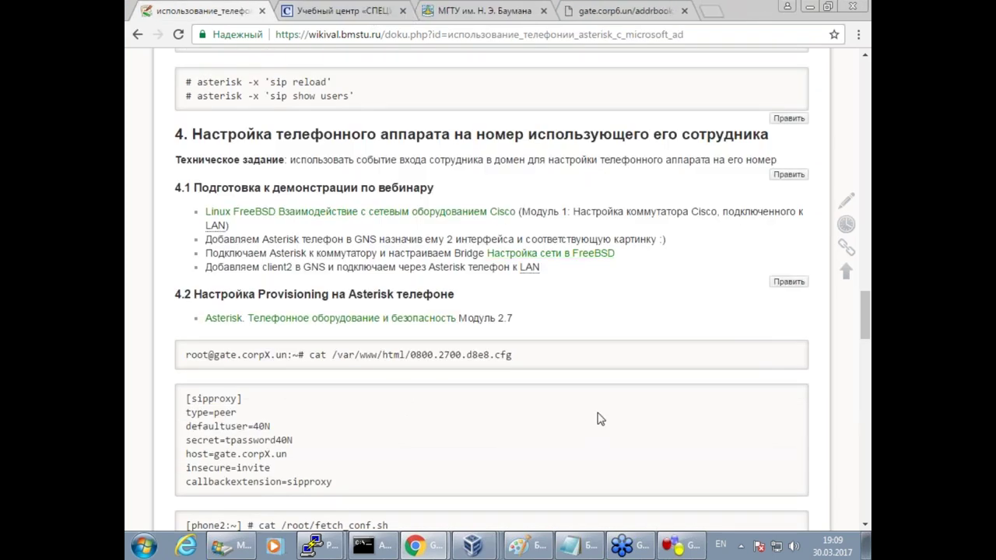
pyautogui.scroll(-2, 601, 427)
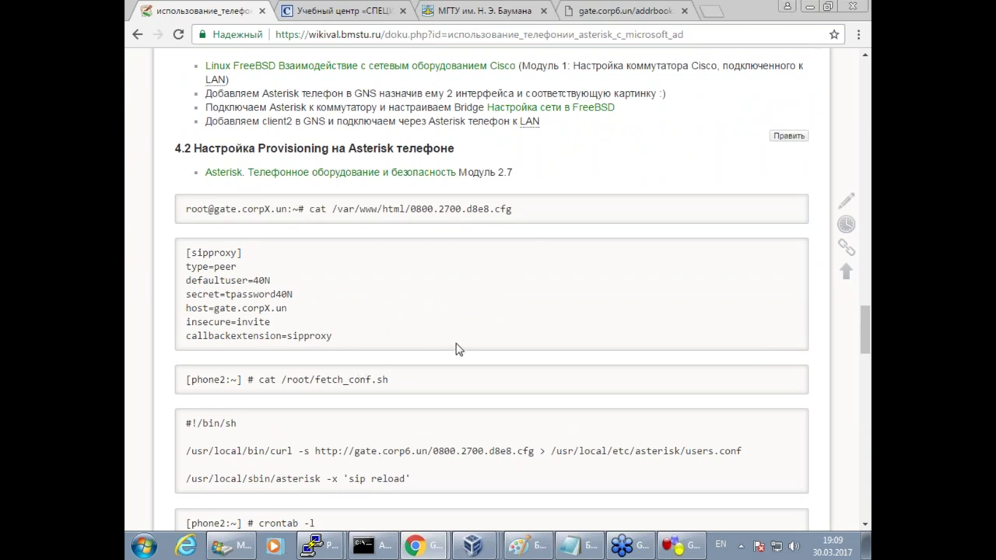
# Open the Asterisk equipment page in a new tab and find the Panasonic phone factory reset section.
pyautogui.scroll(-1, 457, 349)
pyautogui.rightClick(350, 100)
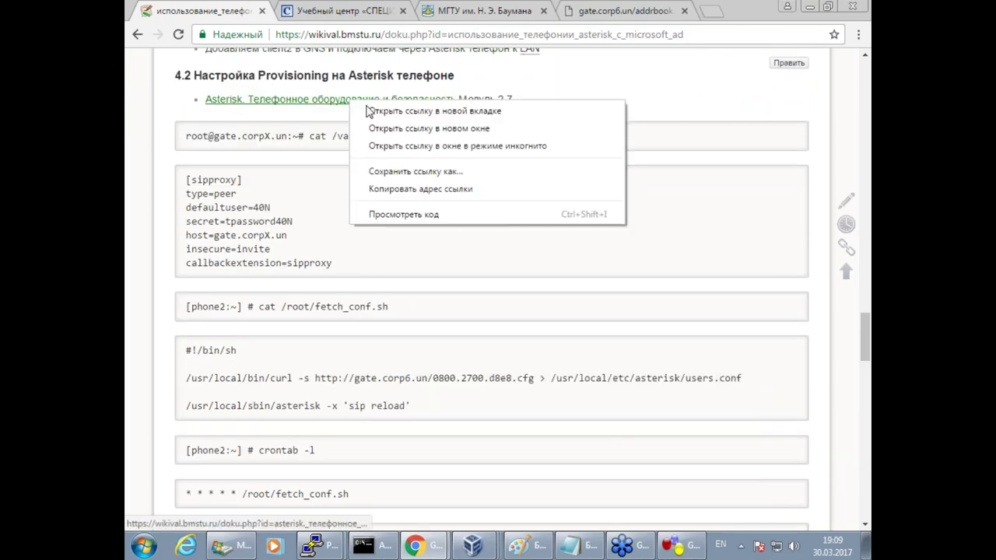
pyautogui.click(370, 112)
pyautogui.click(311, 12)
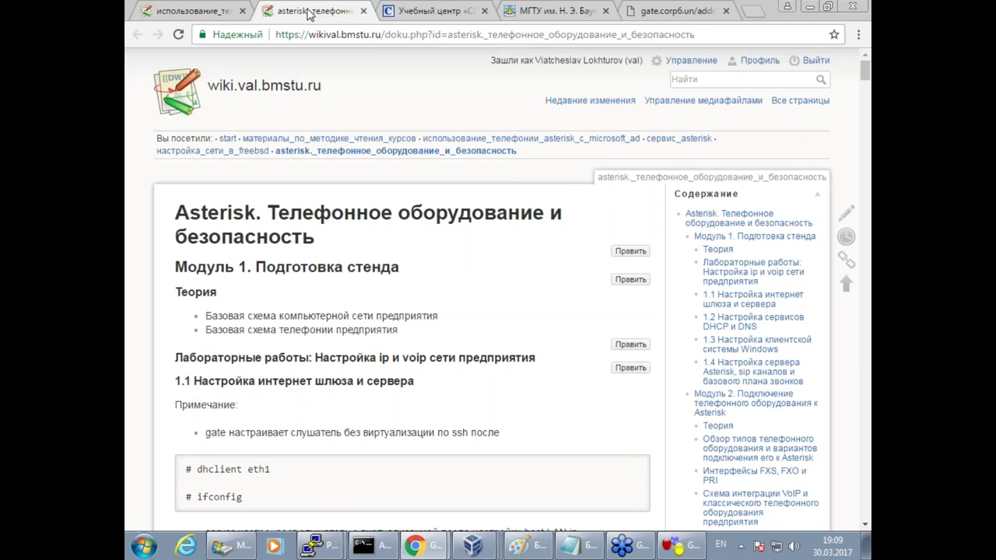
pyautogui.hotkey('ctrl', 'f')
pyautogui.write('2.7')
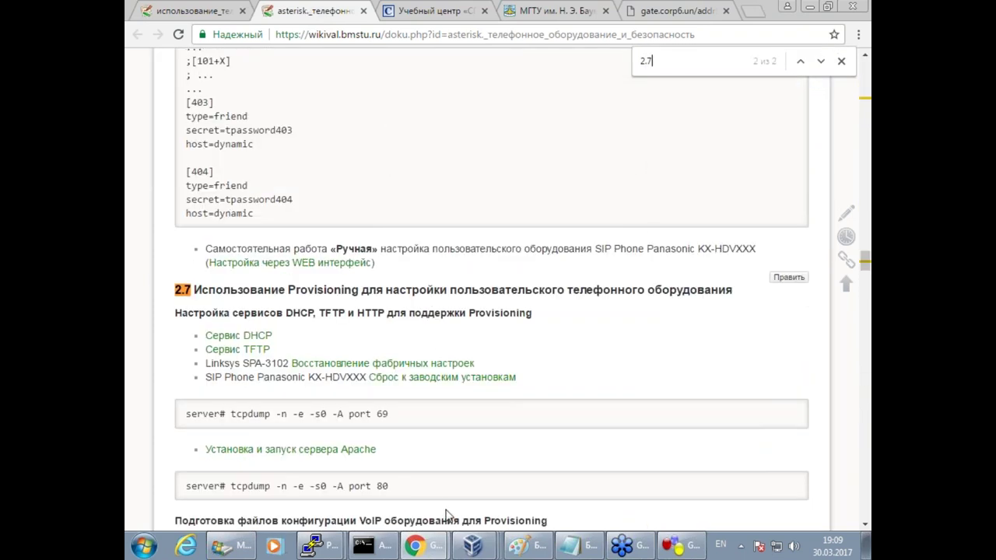
pyautogui.click(420, 384)
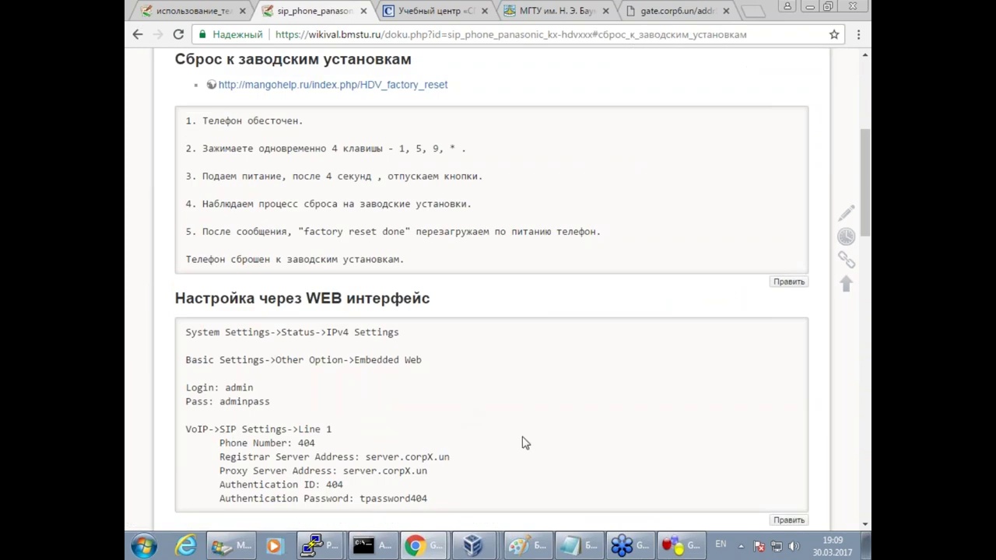
pyautogui.scroll(-6, 525, 443)
pyautogui.scroll(-4, 525, 442)
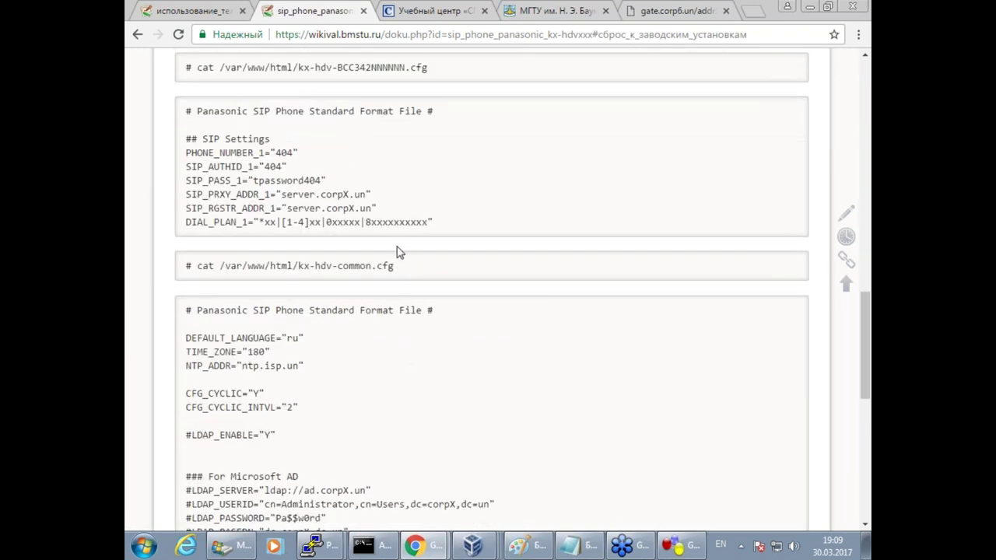
pyautogui.moveTo(475, 227); pyautogui.dragTo(145, 112)
pyautogui.click(425, 134)
# Back on the Asterisk and AD page, pick out the sipproxy block and the MAC 0800.2700.d8e8.
pyautogui.click(185, 11)
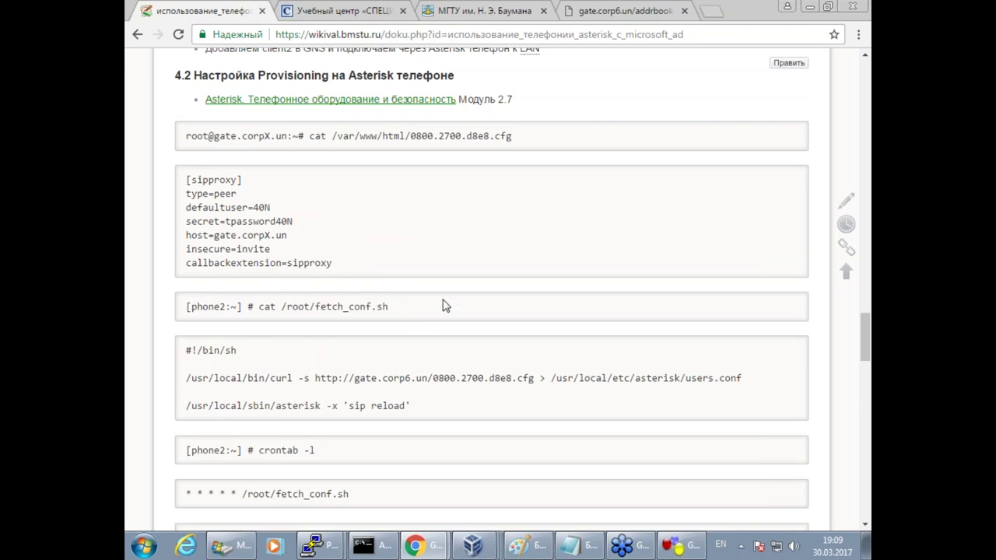
pyautogui.scroll(1, 521, 271)
pyautogui.moveTo(323, 546)
pyautogui.moveTo(339, 343); pyautogui.dragTo(162, 236)
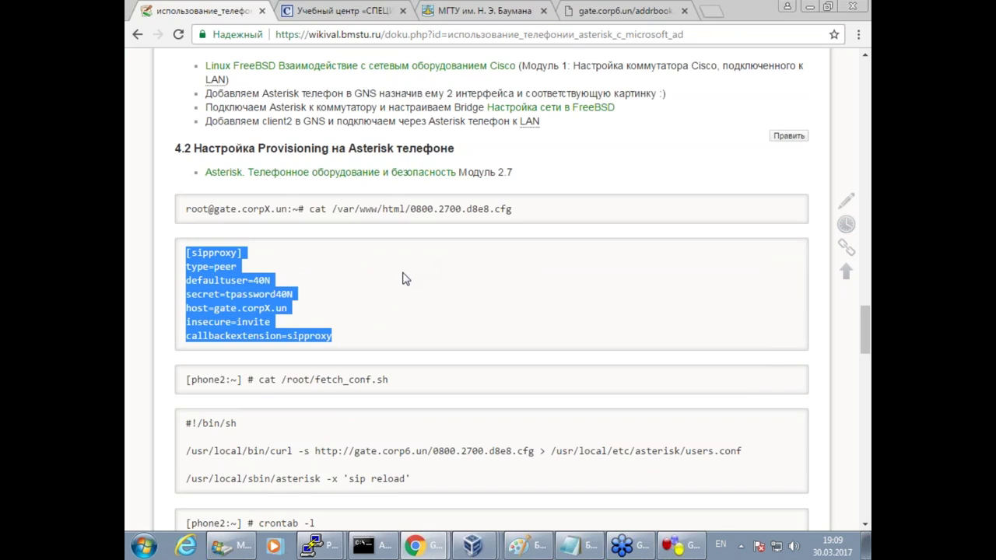
pyautogui.click(373, 290)
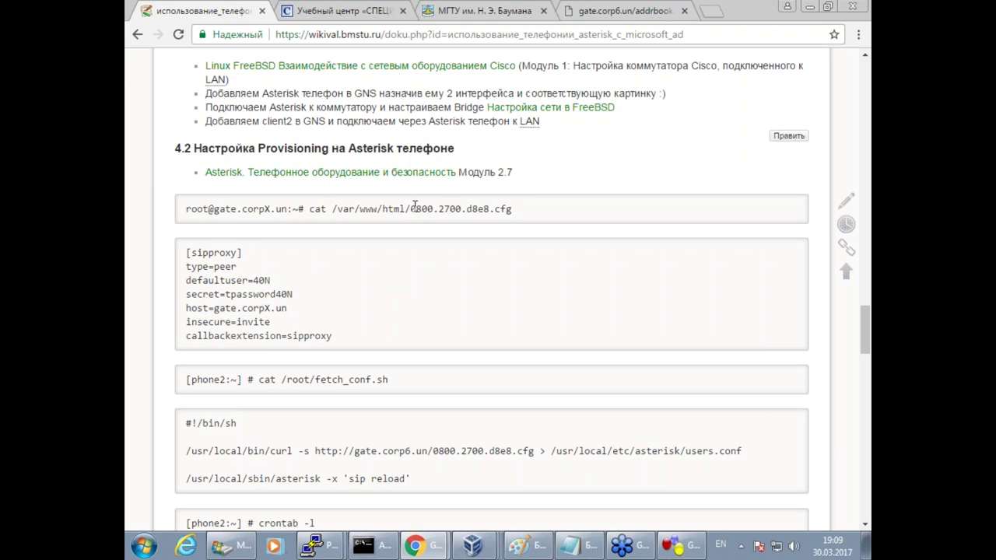
pyautogui.moveTo(411, 210); pyautogui.dragTo(490, 199)
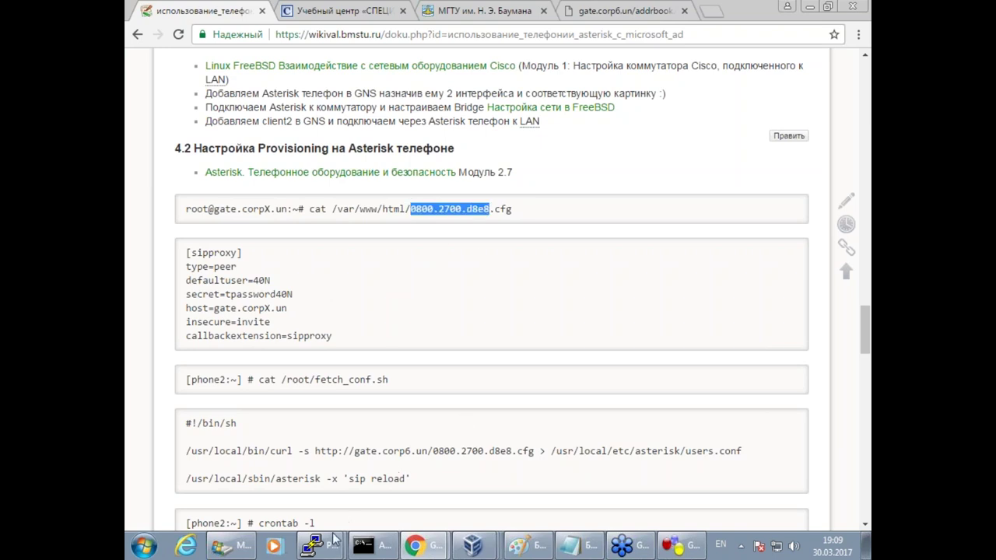
# Run ifconfig on the phone and confirm em0's MAC ends in d8:e8.
pyautogui.moveTo(324, 548)
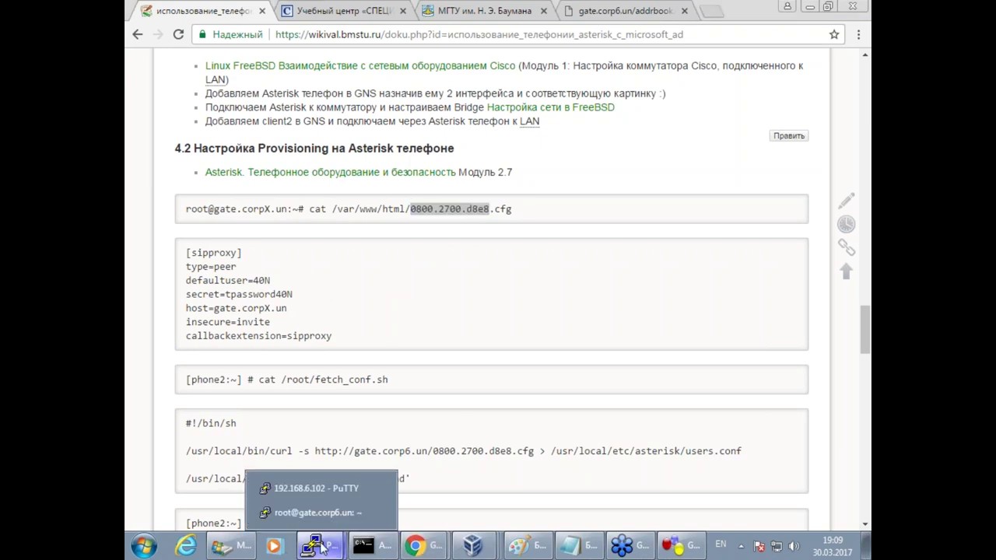
pyautogui.click(306, 492)
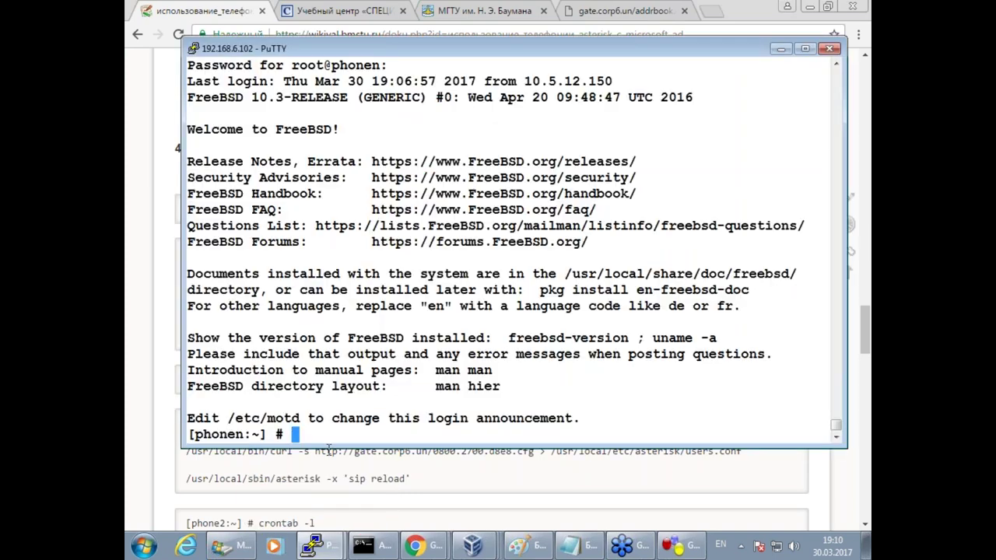
pyautogui.write('ifconfig')
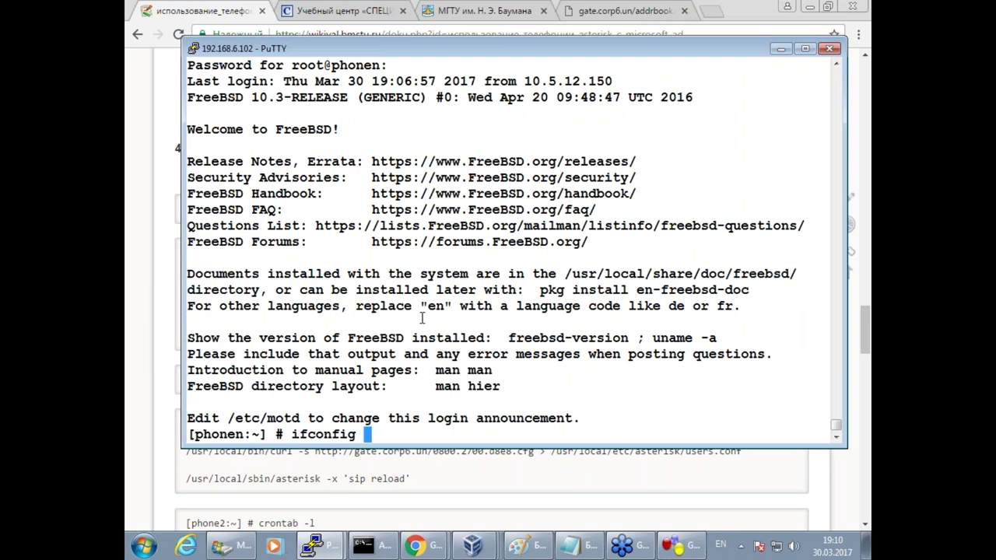
pyautogui.press('Return')
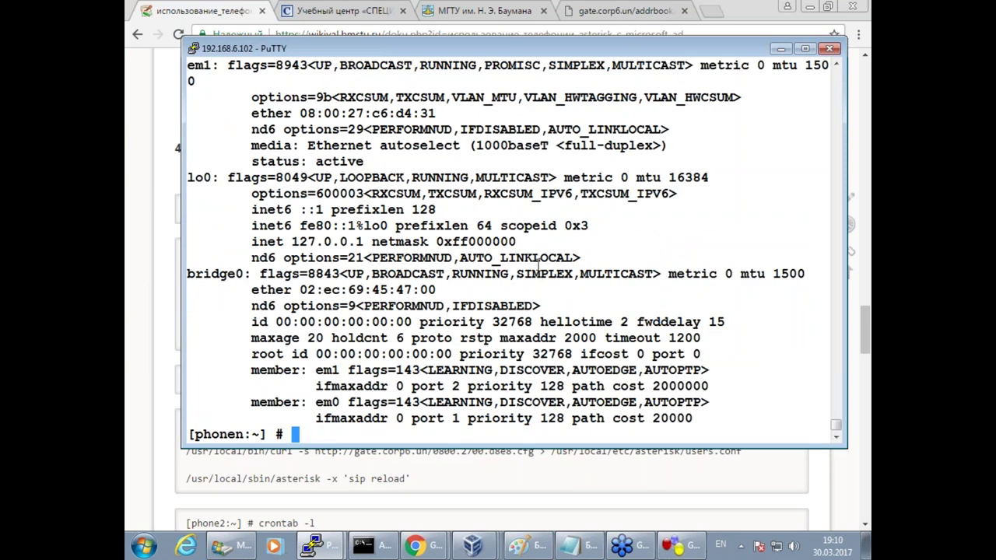
pyautogui.scroll(4, 467, 280)
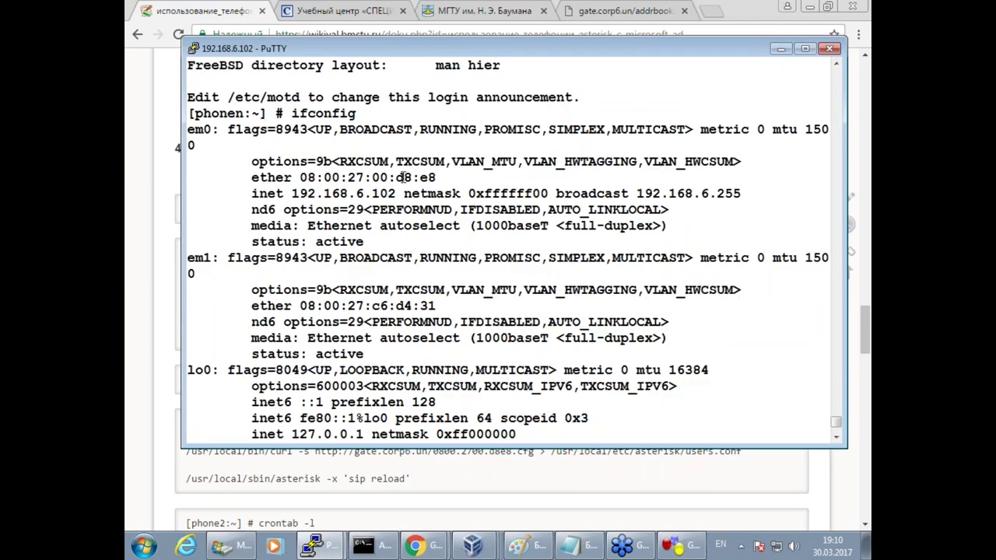
pyautogui.moveTo(397, 178); pyautogui.dragTo(432, 177)
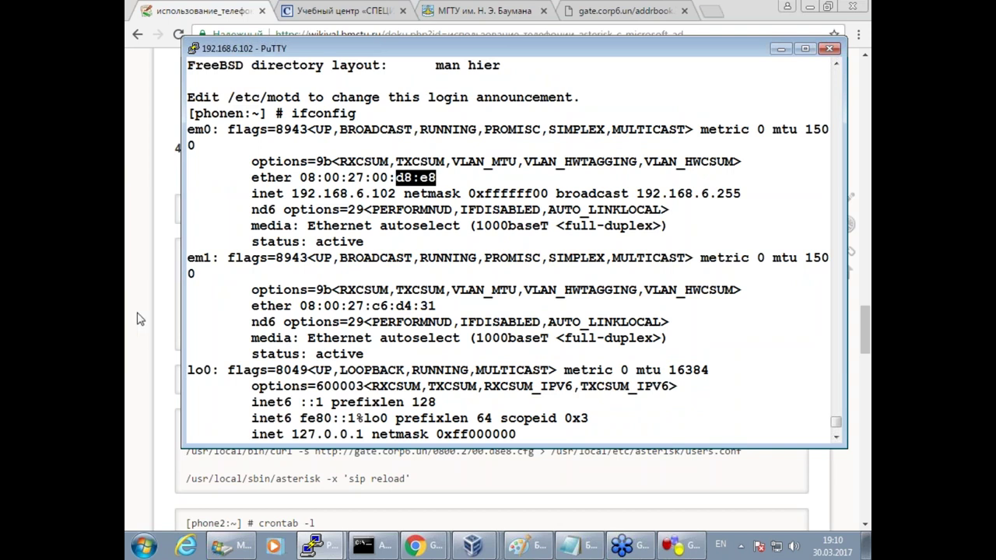
# Copy the config path /var/www/html/0800.2700.d8e8.cfg from the wiki.
pyautogui.click(143, 315)
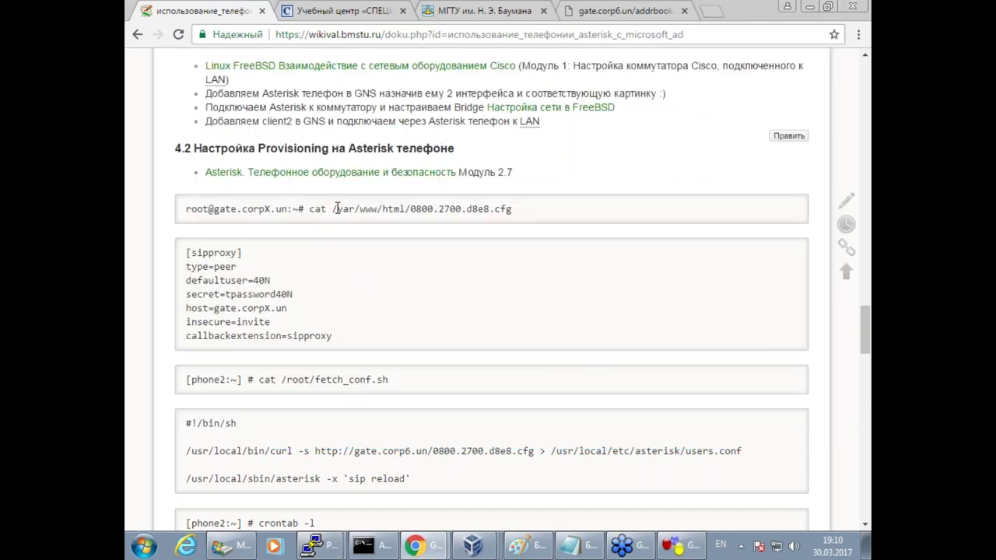
pyautogui.moveTo(333, 208); pyautogui.dragTo(528, 210)
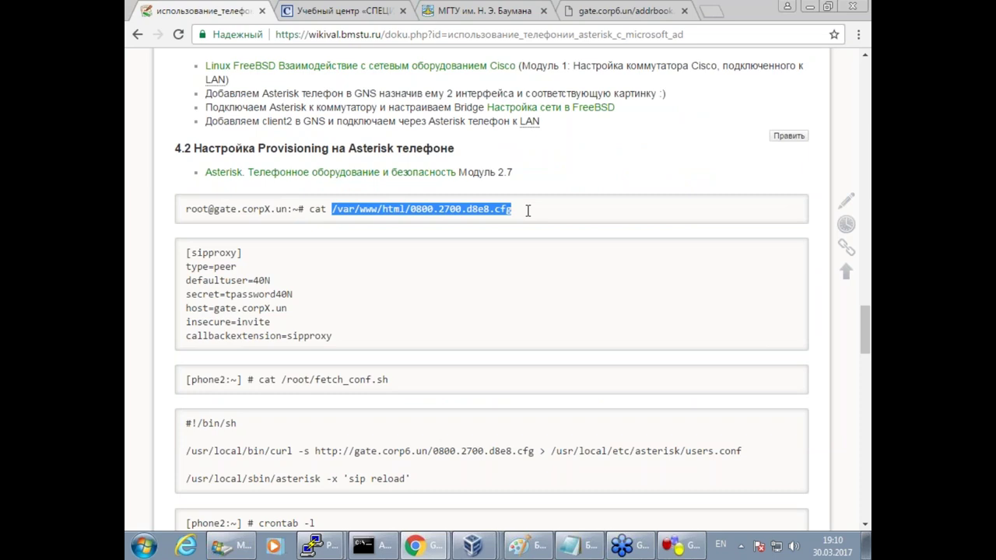
pyautogui.click(317, 544)
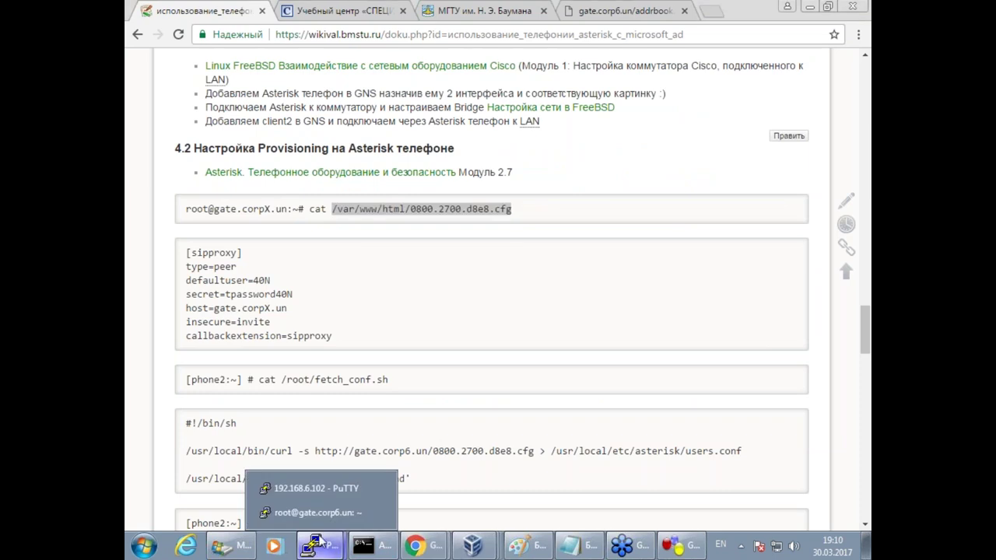
# On gate, leave the Asterisk console and open /var/www/html/0800.2700.d8e8.cfg in vim.
pyautogui.click(322, 512)
pyautogui.write('exit')
pyautogui.press('Return')
pyautogui.press('Return')
pyautogui.press('Return')
pyautogui.press('Up')
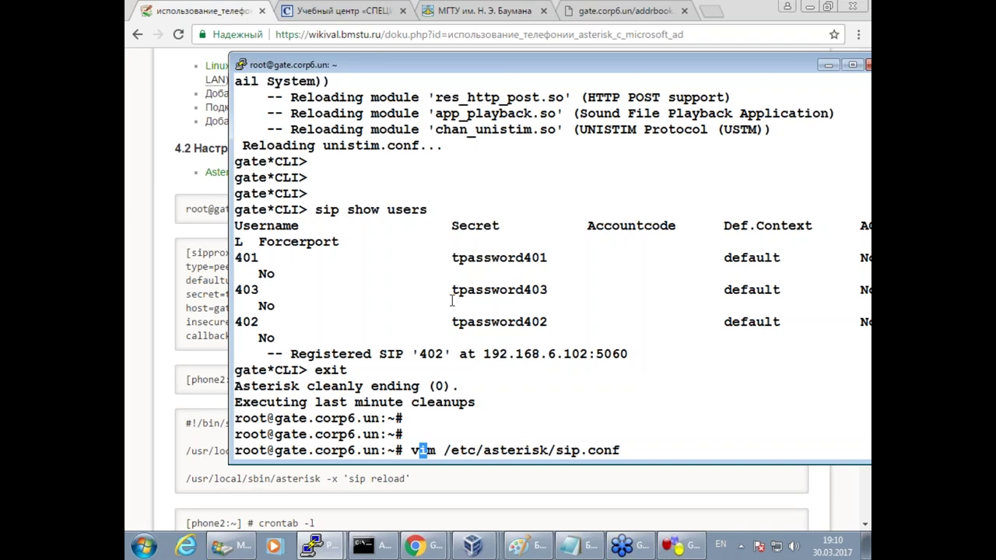
pyautogui.press('Right')
pyautogui.hotkey('ctrl', 'c')
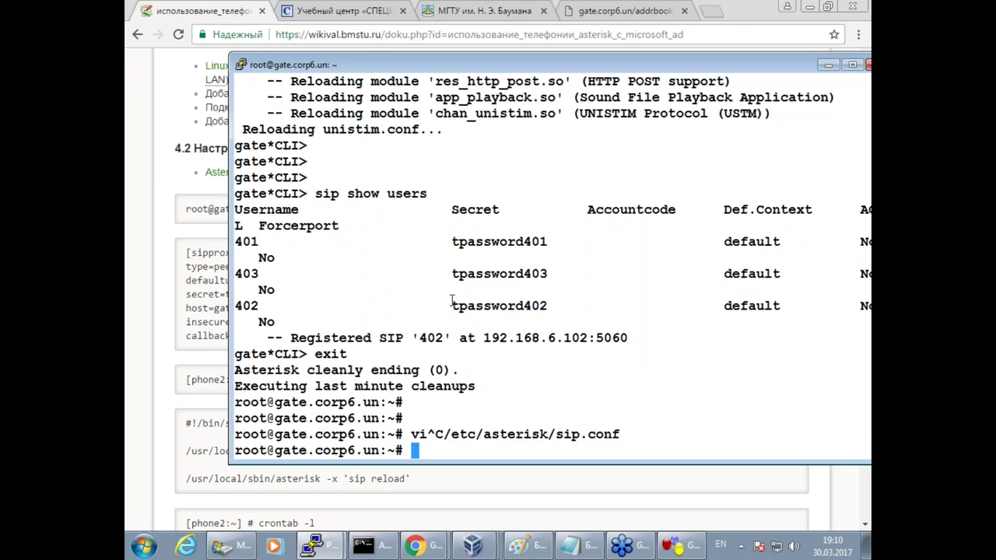
pyautogui.rightClick(499, 285)
pyautogui.press('Home')
pyautogui.write('vim')
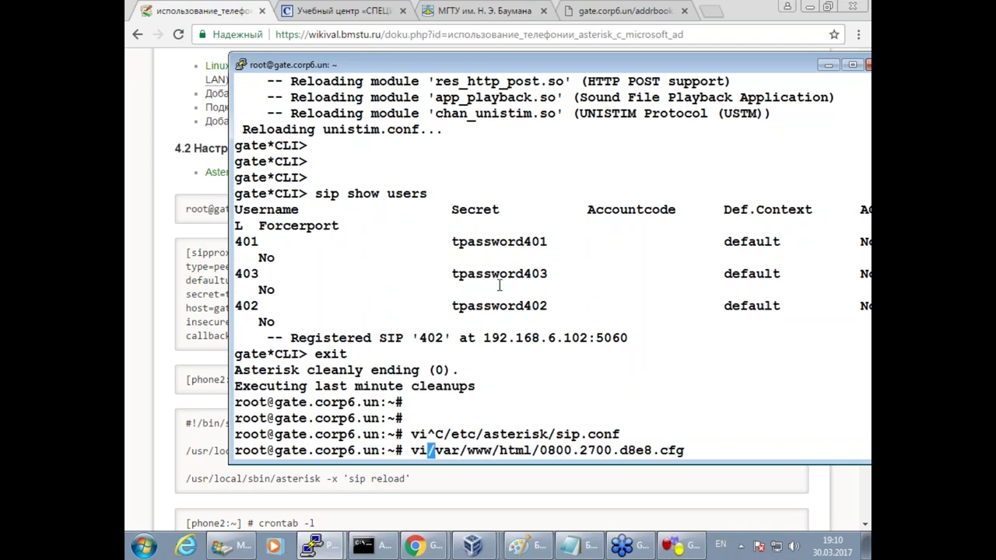
pyautogui.press('Return')
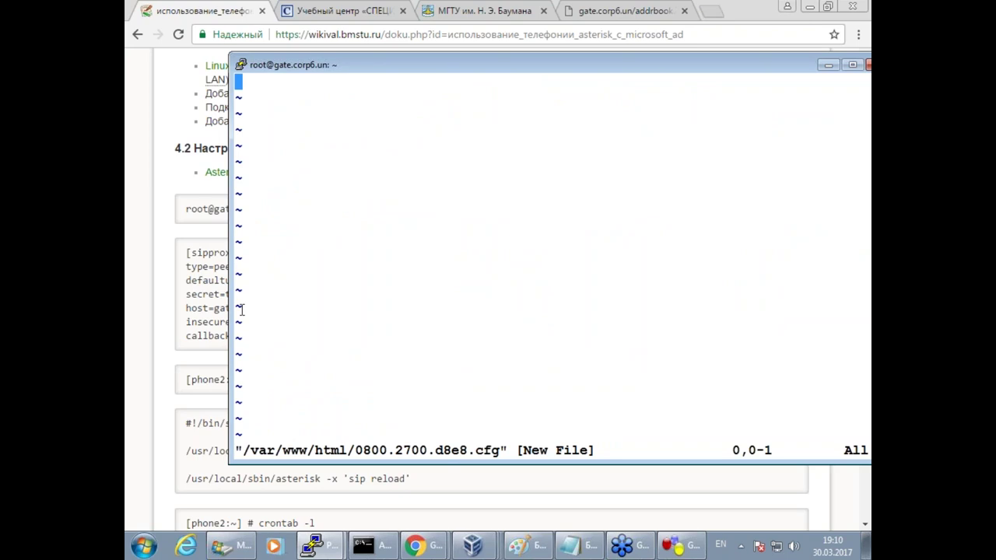
# Copy the sipproxy config block from the wiki and paste it into the new file.
pyautogui.hotkey('alt', 'Tab')
pyautogui.moveTo(354, 343); pyautogui.dragTo(173, 257)
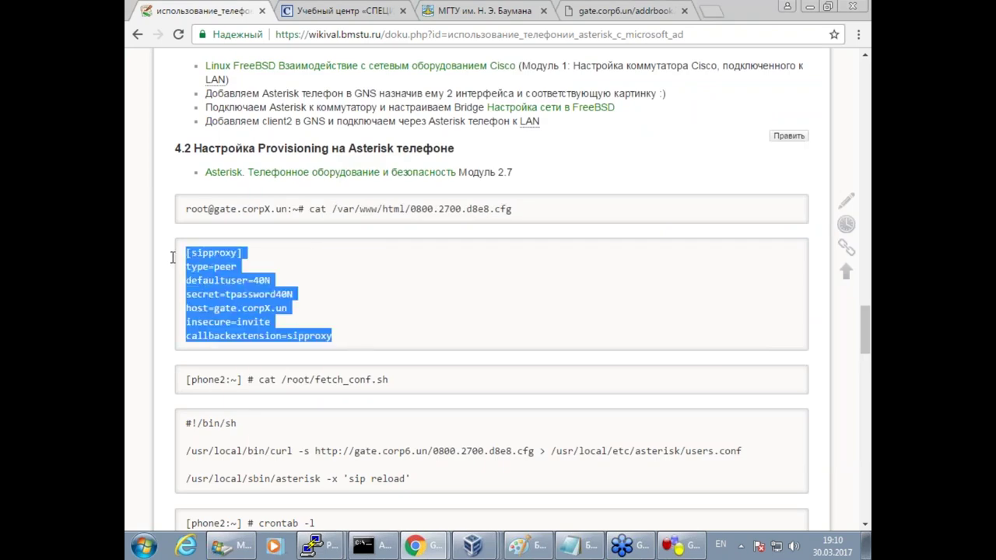
pyautogui.click(312, 546)
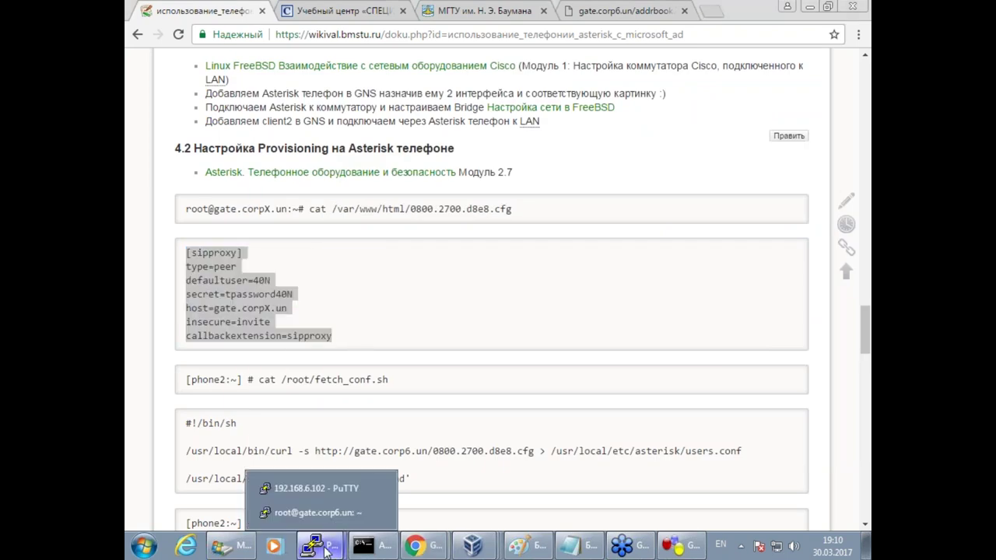
pyautogui.click(323, 510)
pyautogui.press('i')
pyautogui.rightClick(462, 238)
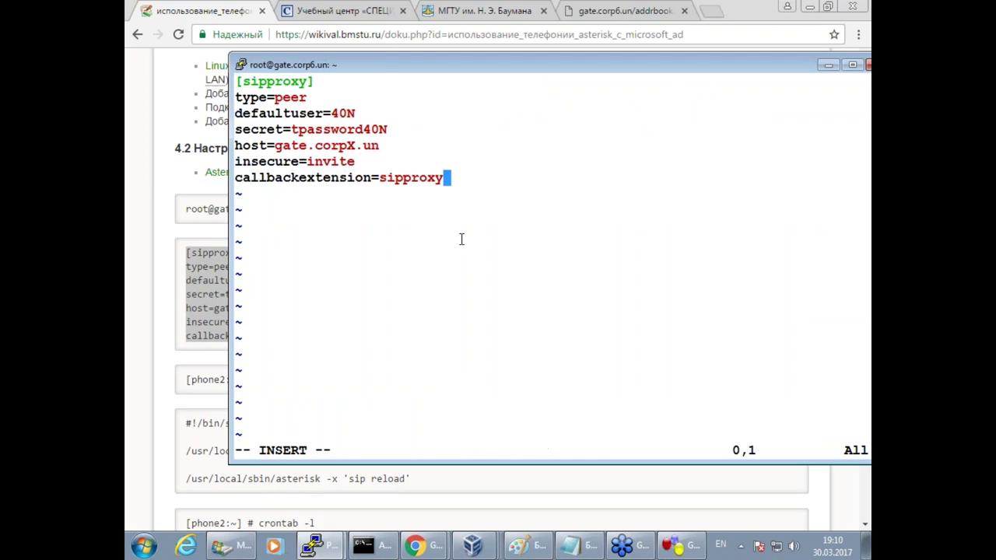
# Set host gate.corp2.un, user 401 and its password, then save the file with :wq.
pyautogui.press('Up')
pyautogui.press('Up')
pyautogui.press('Up')
pyautogui.press('Right')
pyautogui.press('Right')
pyautogui.press('Right')
pyautogui.press('Right')
pyautogui.press('Right')
pyautogui.press('Right')
pyautogui.press('Right')
pyautogui.press('Right')
pyautogui.press('Right')
pyautogui.press('Right')
pyautogui.press('Right')
pyautogui.press('Right')
pyautogui.press('Right')
pyautogui.press('Escape')
pyautogui.press('Right')
pyautogui.press('x')
pyautogui.write('i')
pyautogui.write('2')
pyautogui.press('Up')
pyautogui.press('Up')
pyautogui.press('Down')
pyautogui.press('Right')
pyautogui.press('End')
pyautogui.press('Escape')
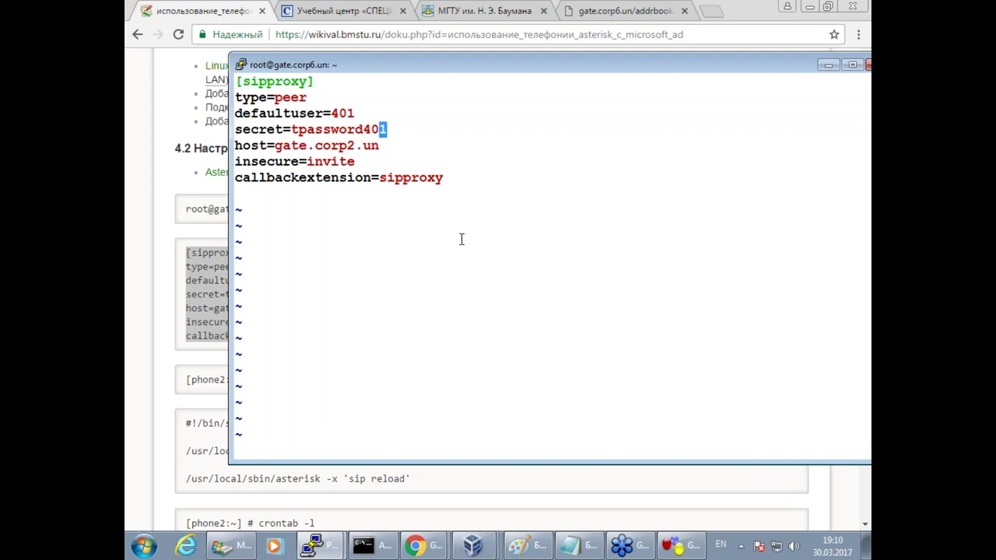
pyautogui.write(':wq')
pyautogui.press('Return')
pyautogui.press('Return')
pyautogui.press('Return')
pyautogui.press('Return')
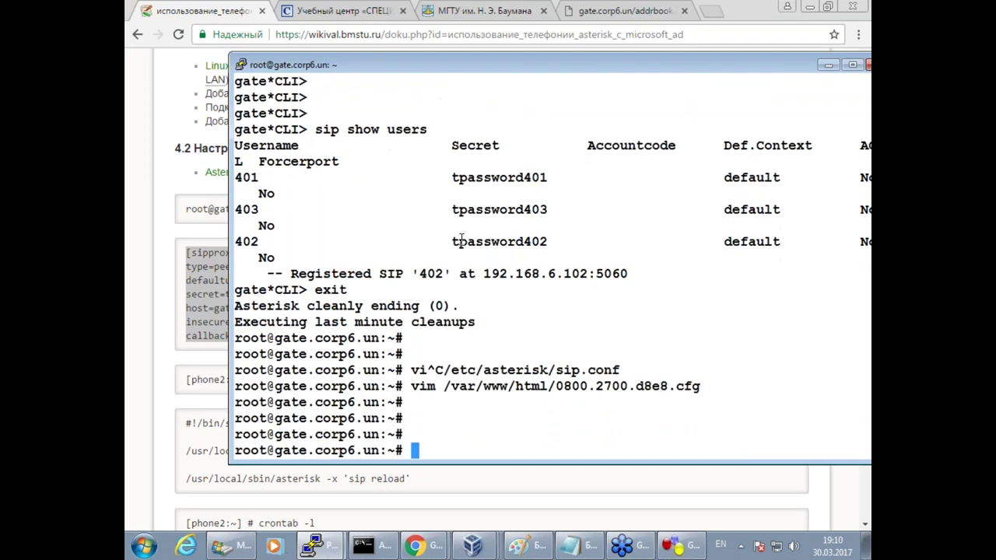
pyautogui.click(187, 387)
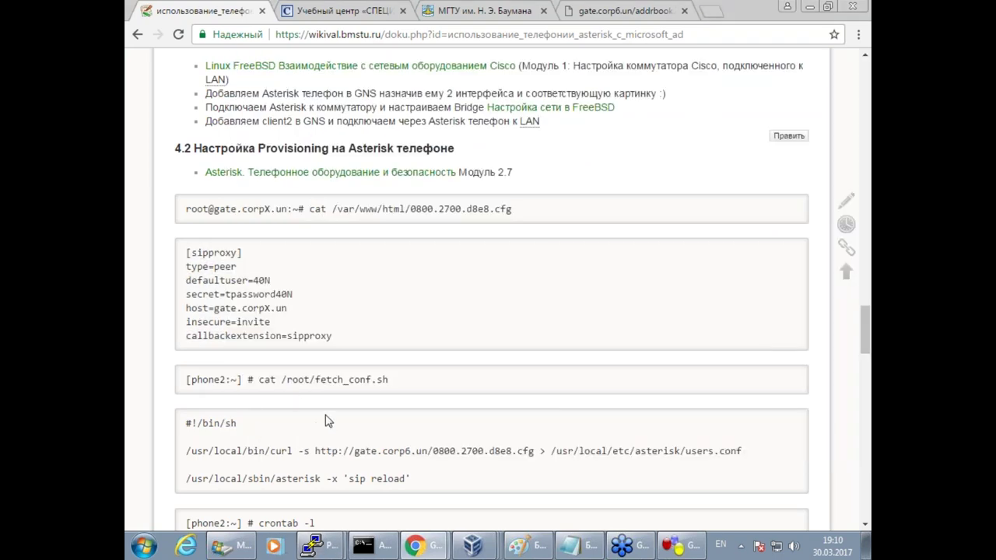
# On the phone, open the new file /root/fetch_conf.sh in vim.
pyautogui.moveTo(281, 380); pyautogui.dragTo(397, 376)
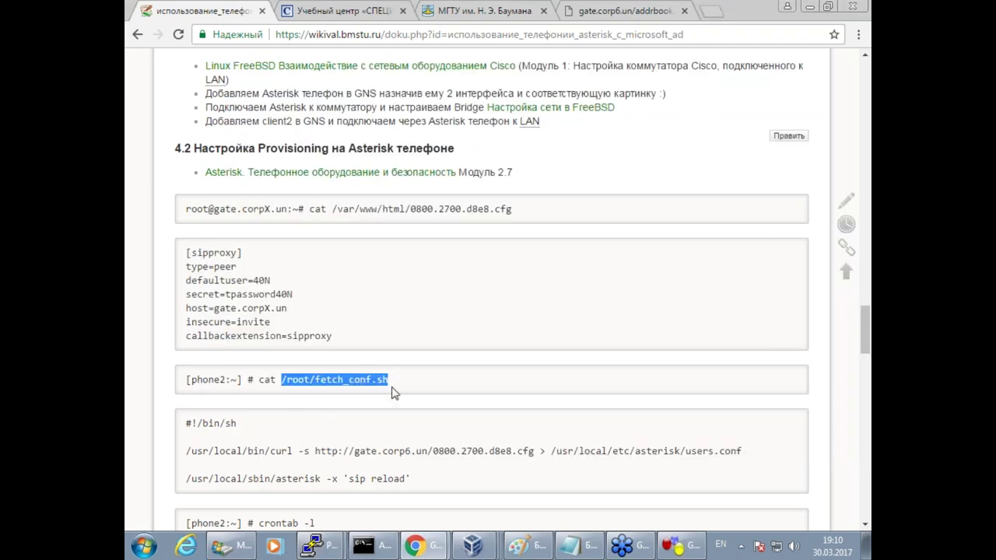
pyautogui.click(319, 547)
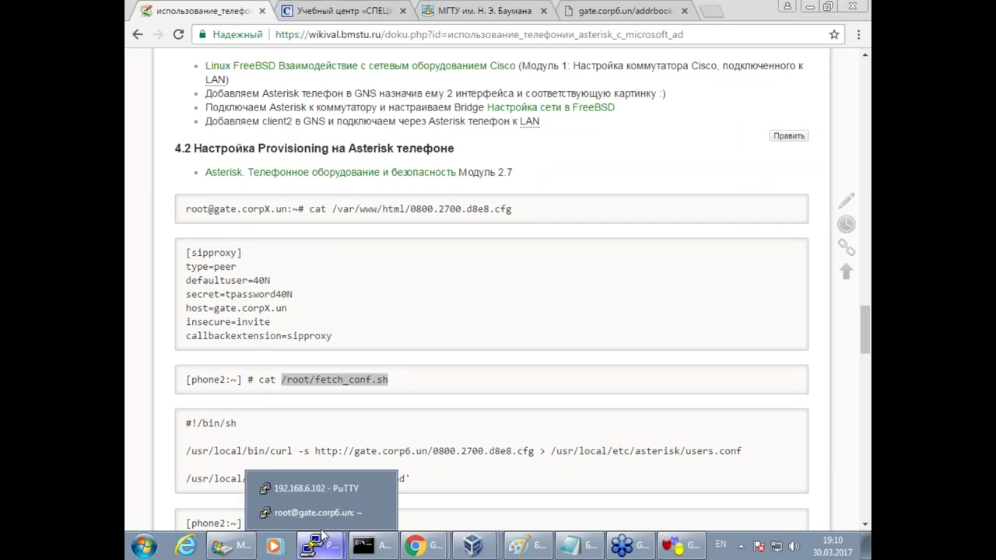
pyautogui.click(329, 489)
pyautogui.scroll(-5, 402, 327)
pyautogui.scroll(5, 402, 328)
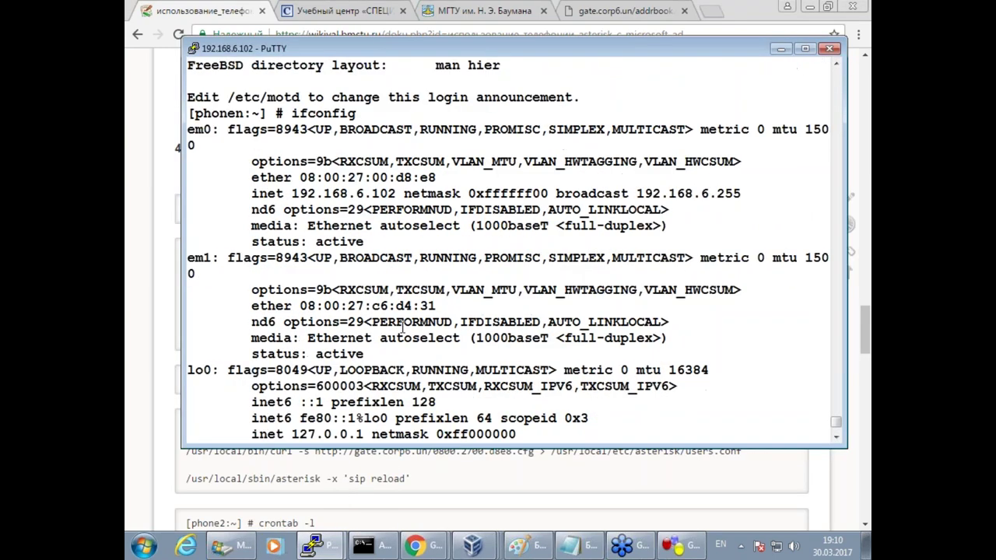
pyautogui.write('vim')
pyautogui.rightClick(469, 367)
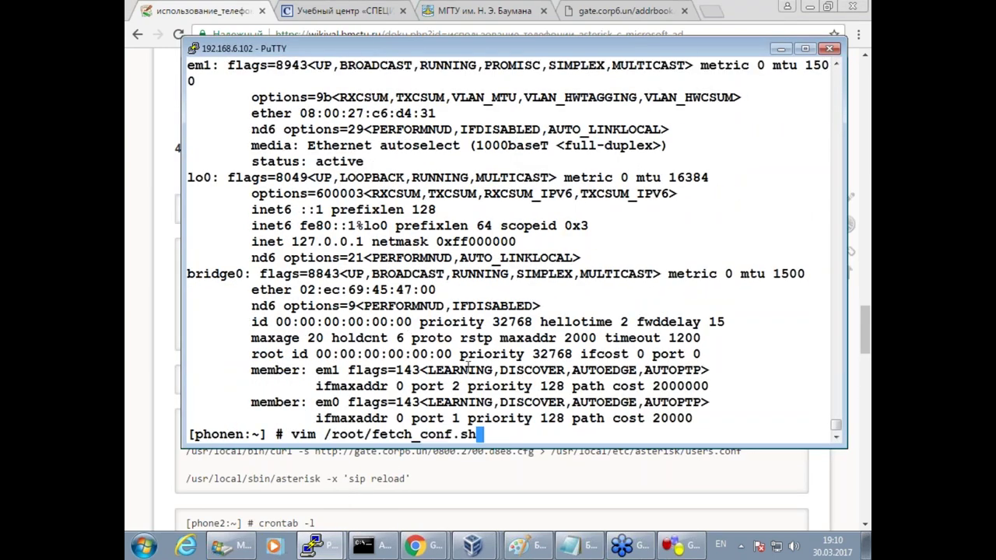
pyautogui.press('Return')
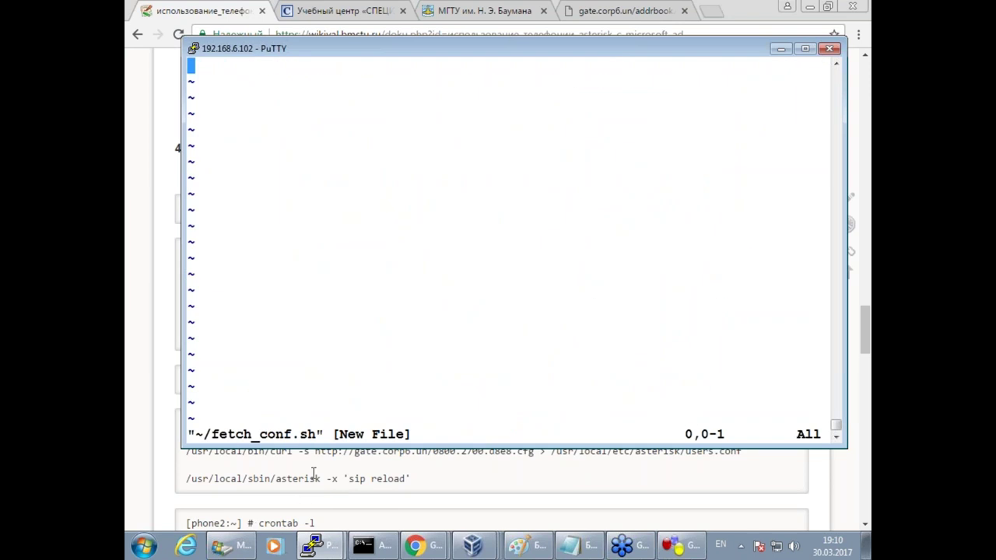
# Paste the curl download-to-users.conf line and the asterisk -x 'sip reload' line into the script.
pyautogui.click(313, 473)
pyautogui.moveTo(413, 481); pyautogui.dragTo(184, 423)
pyautogui.moveTo(315, 544)
pyautogui.click(334, 490)
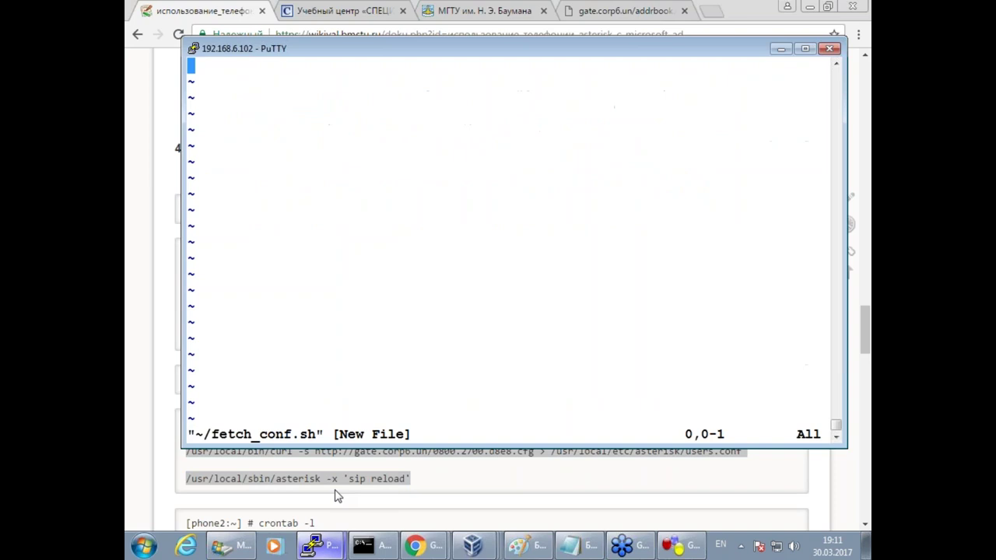
pyautogui.press('i')
pyautogui.rightClick(427, 297)
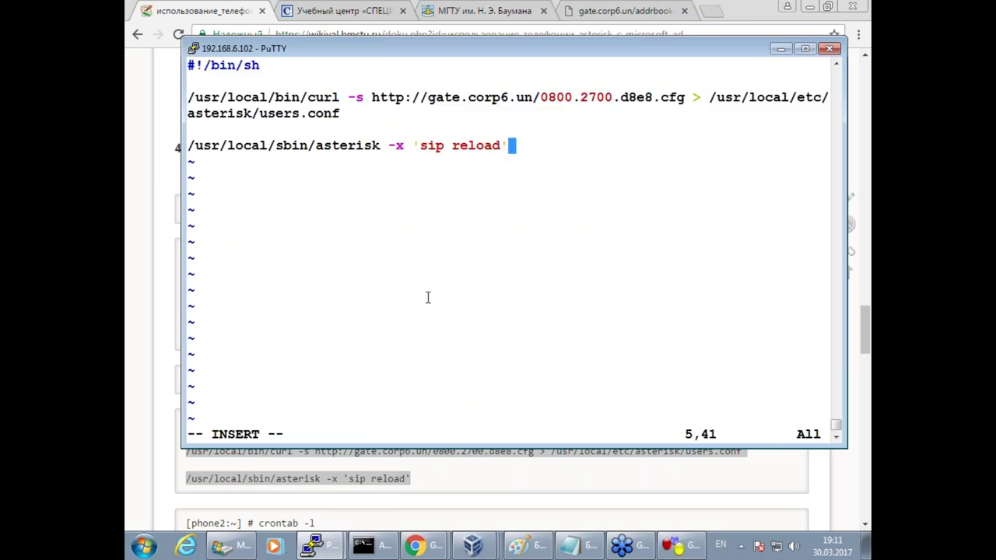
pyautogui.press('Return')
pyautogui.doubleClick(334, 97)
pyautogui.moveTo(373, 96); pyautogui.dragTo(532, 97)
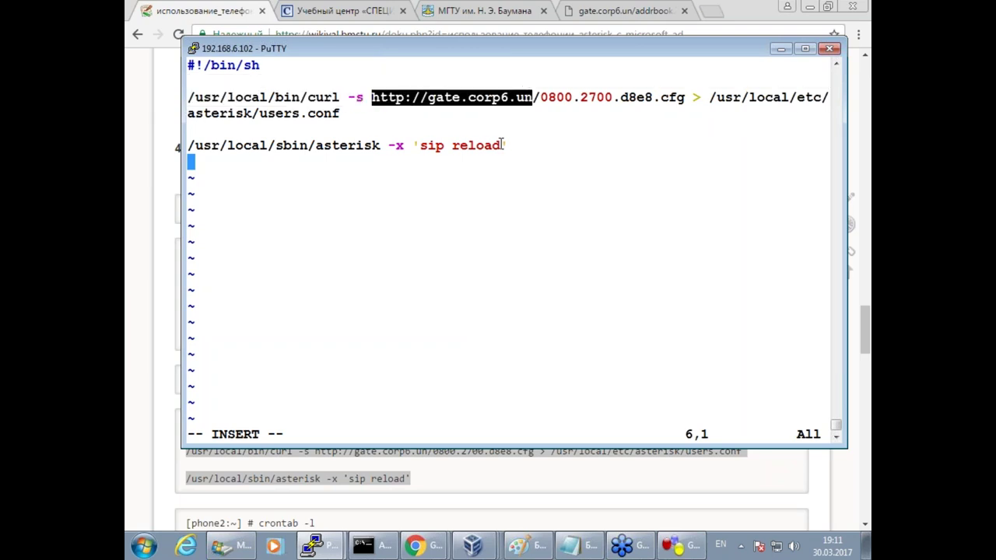
pyautogui.moveTo(710, 98); pyautogui.dragTo(747, 97)
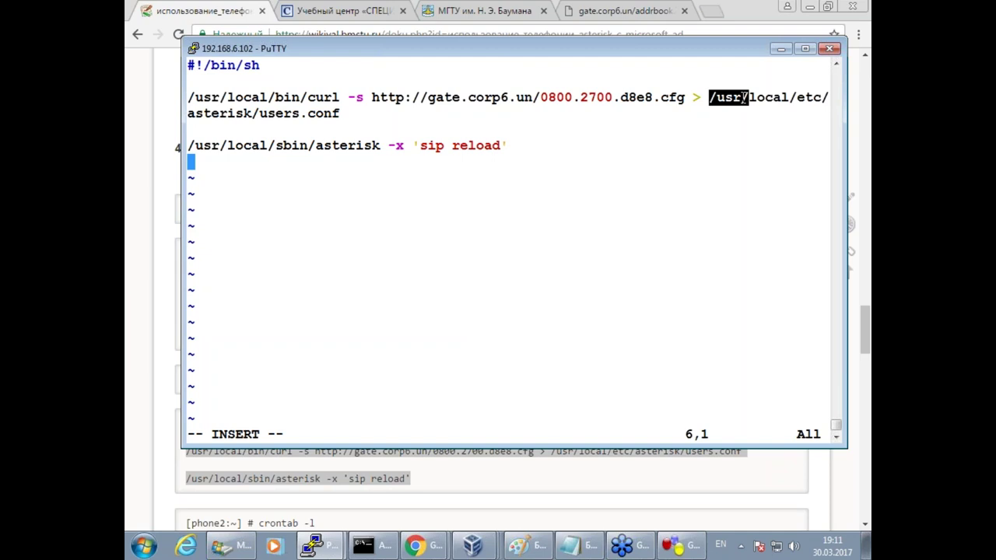
pyautogui.click(360, 113)
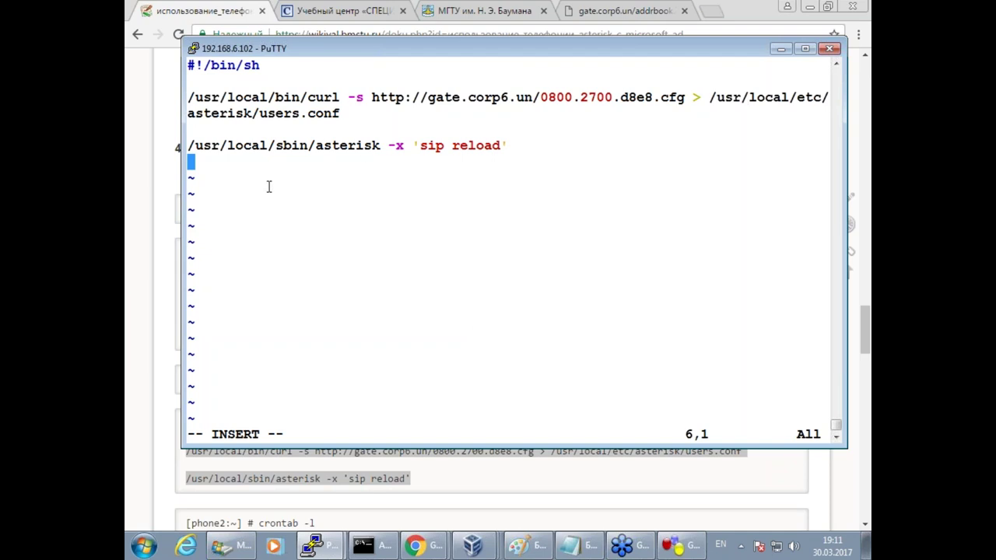
# Save /root/fetch_conf.sh with :wq.
pyautogui.press('Escape')
pyautogui.write(':wq')
pyautogui.press('Return')
pyautogui.press('Return')
pyautogui.press('Return')
pyautogui.press('Return')
# Start typing the crontab command at a fresh prompt.
pyautogui.press('Up')
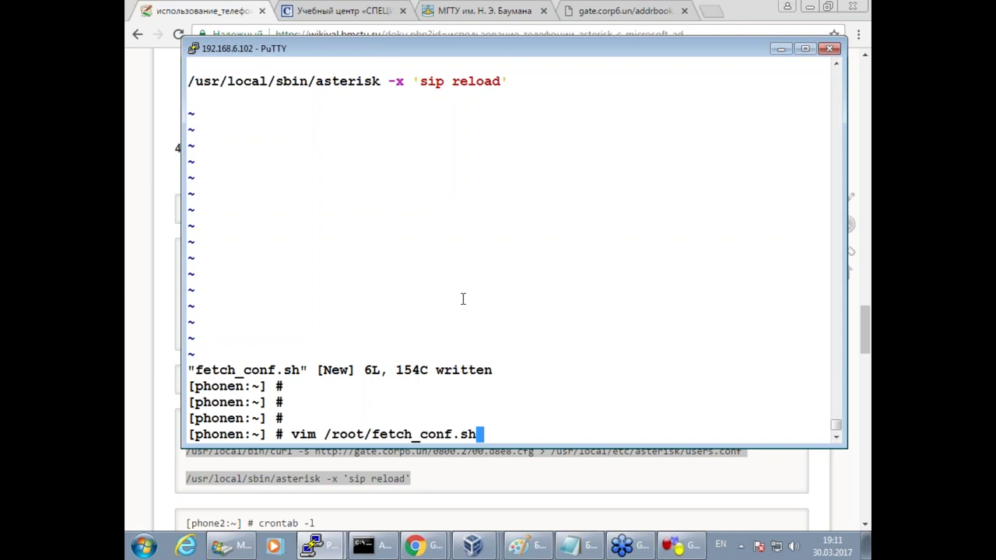
pyautogui.press('Return')
pyautogui.write('vim ')
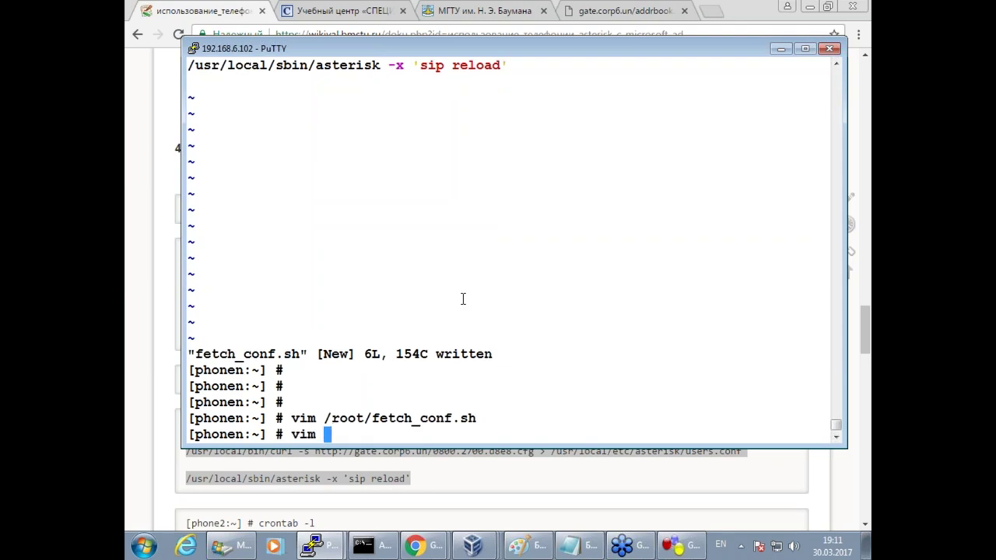
pyautogui.write('/et')
pyautogui.press('BackSpace')
pyautogui.press('BackSpace')
pyautogui.press('BackSpace')
pyautogui.press('BackSpace')
pyautogui.press('BackSpace')
pyautogui.press('BackSpace')
pyautogui.press('BackSpace')
pyautogui.write('cron')
pyautogui.press('Tab')
pyautogui.press('Tab')
# Add '* * * * * /root/fetch_conf.sh' to root's crontab with crontab -e and install it.
pyautogui.write('t')
pyautogui.press('Tab')
pyautogui.write('-e')
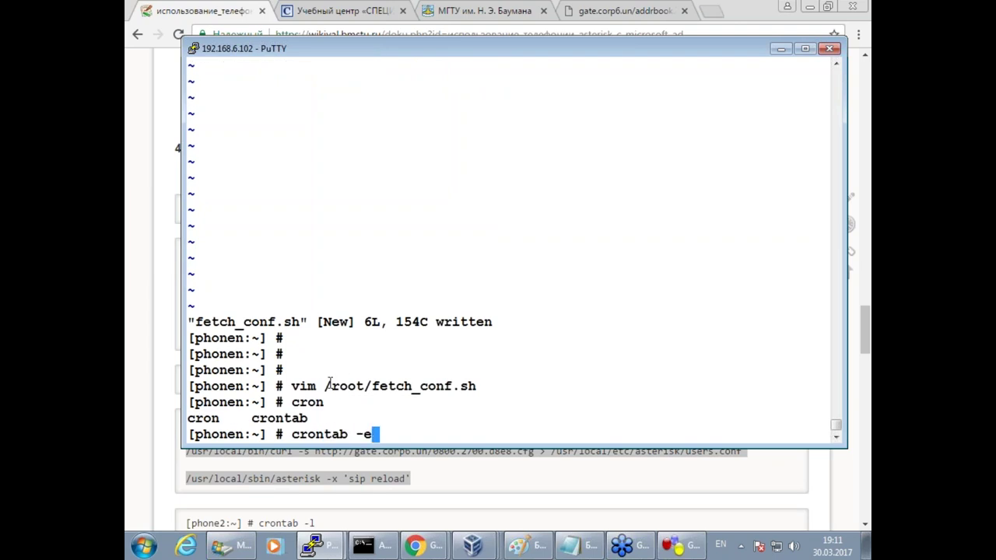
pyautogui.moveTo(325, 386); pyautogui.dragTo(472, 378)
pyautogui.press('super+c')
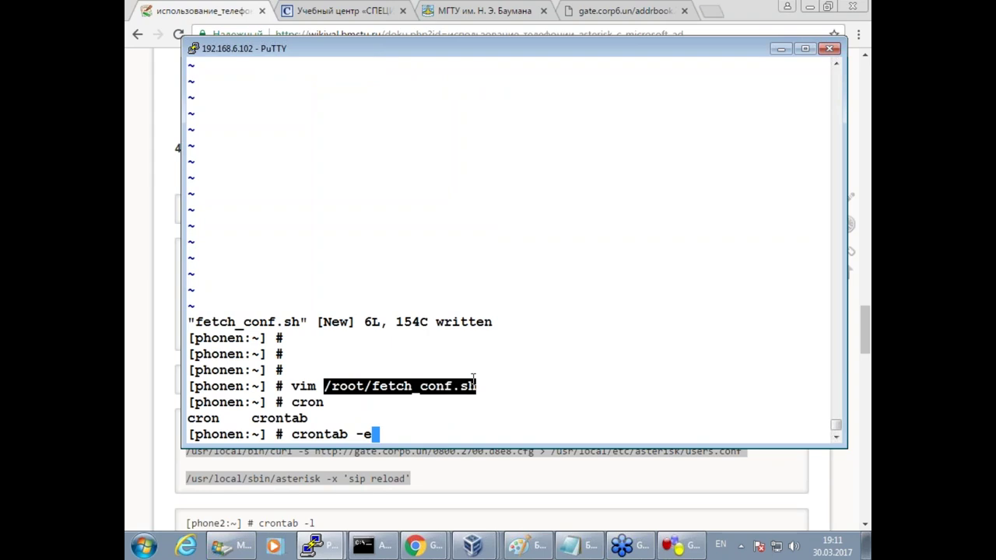
pyautogui.press('Return')
pyautogui.press('Escape')
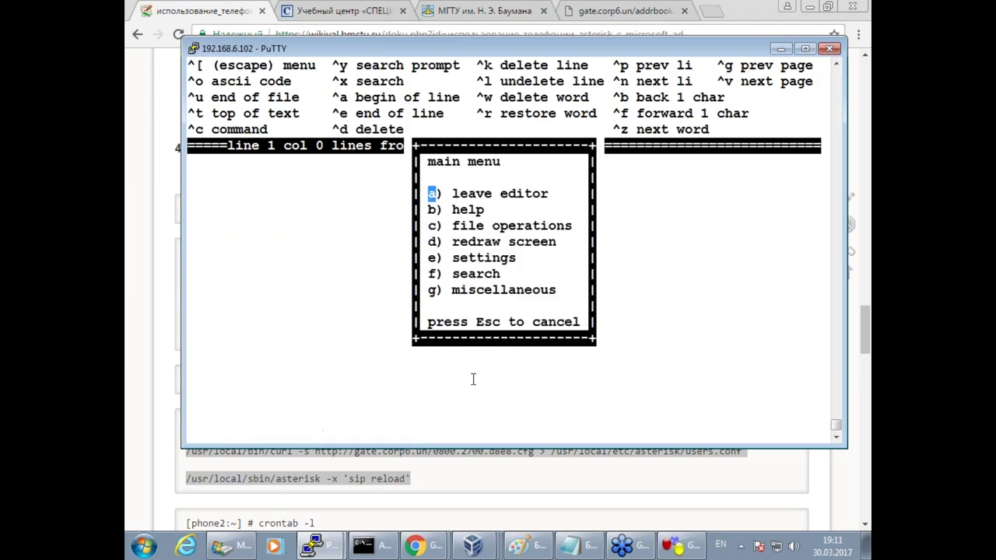
pyautogui.press('Escape')
pyautogui.write('*')
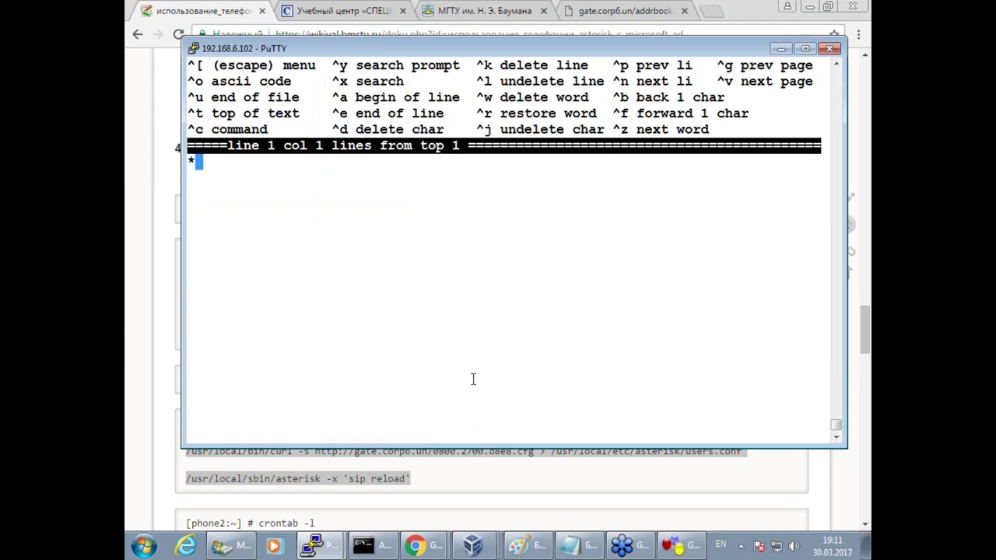
pyautogui.write(' * 8')
pyautogui.press('BackSpace')
pyautogui.press('BackSpace')
pyautogui.write('* * * *')
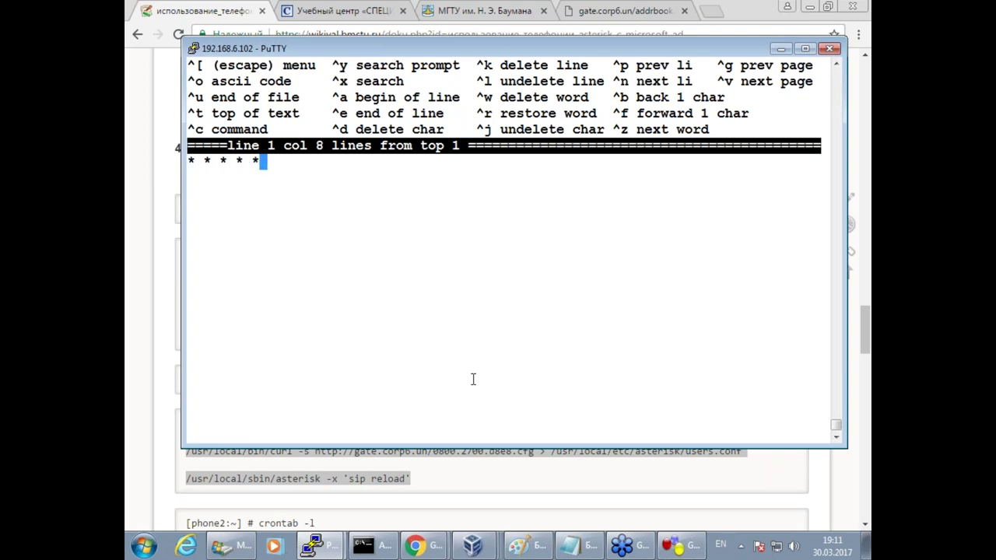
pyautogui.rightClick(473, 379)
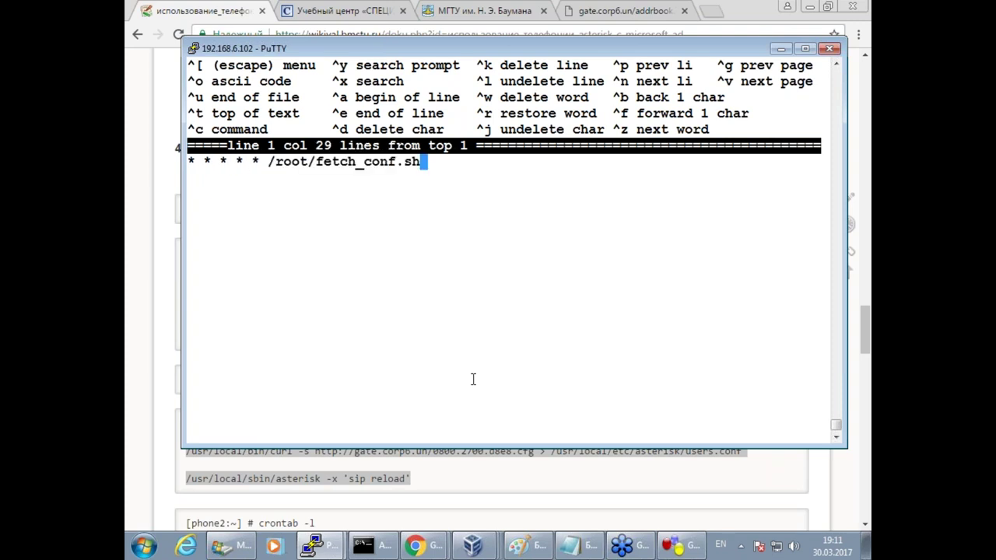
pyautogui.press('Escape')
pyautogui.press('a')
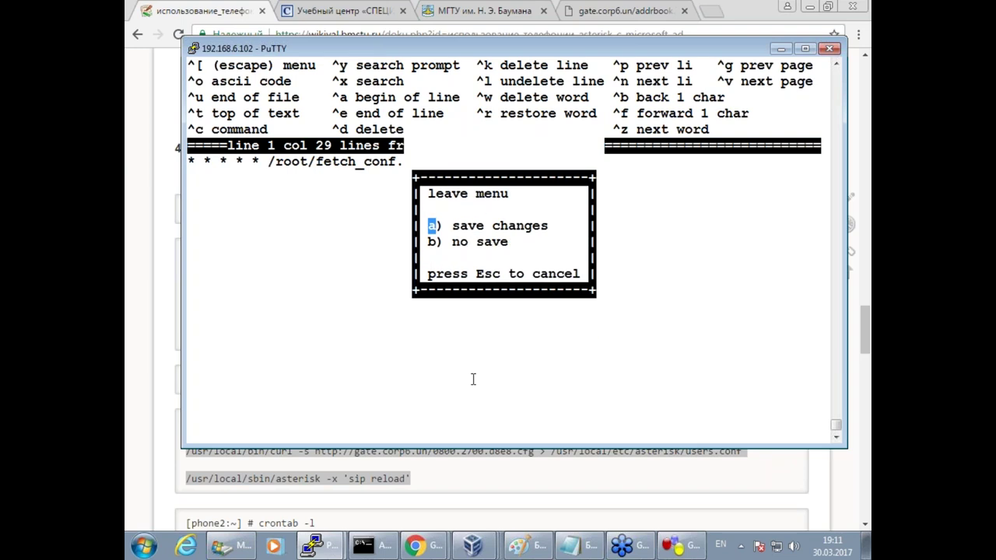
pyautogui.press('a')
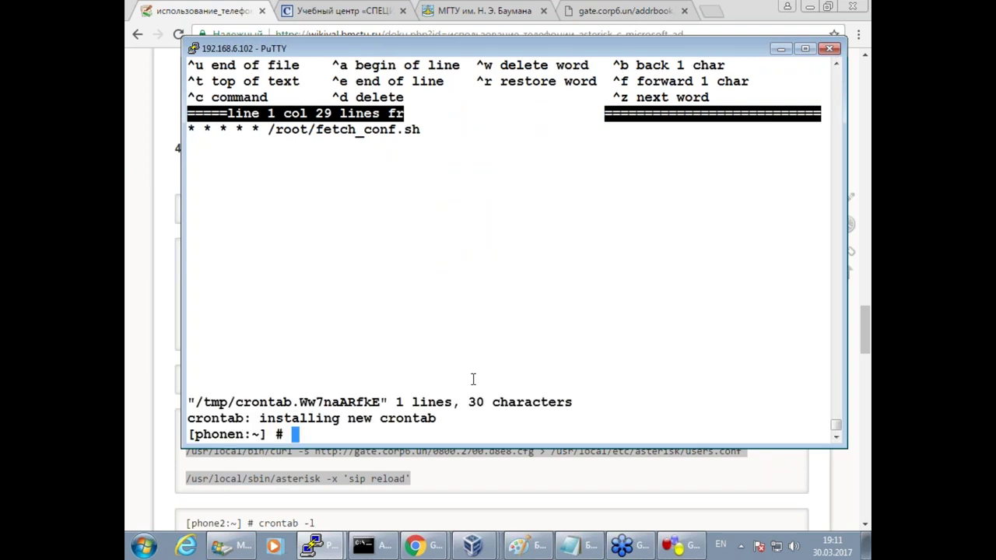
# Make /root/fetch_conf.sh executable with chmod +x.
pyautogui.press('Return')
pyautogui.write('vim /root/fetch_conf.sh')
pyautogui.press('Home')
pyautogui.press('Right')
pyautogui.press('Right')
pyautogui.press('Right')
pyautogui.press('BackSpace')
pyautogui.press('BackSpace')
pyautogui.press('BackSpace')
pyautogui.write('h')
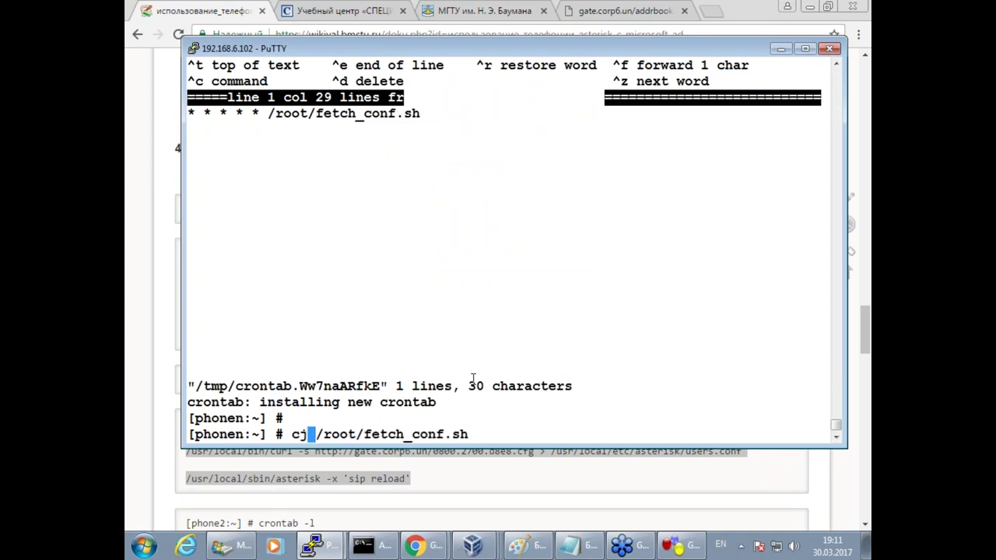
pyautogui.write('mod +x')
pyautogui.press('Return')
pyautogui.press('Return')
pyautogui.press('Return')
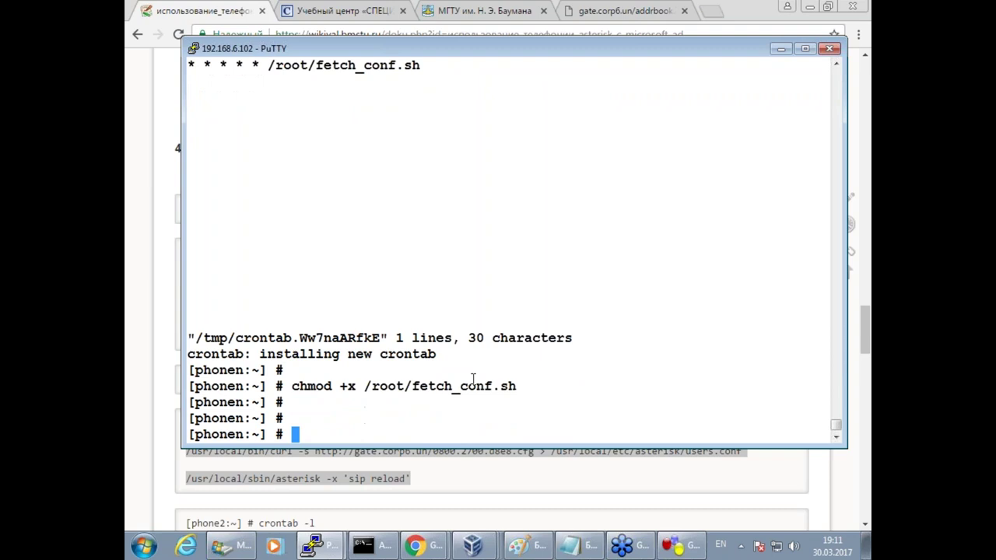
# Display the contents of /root/fetch_conf.sh with cat.
pyautogui.press('Return')
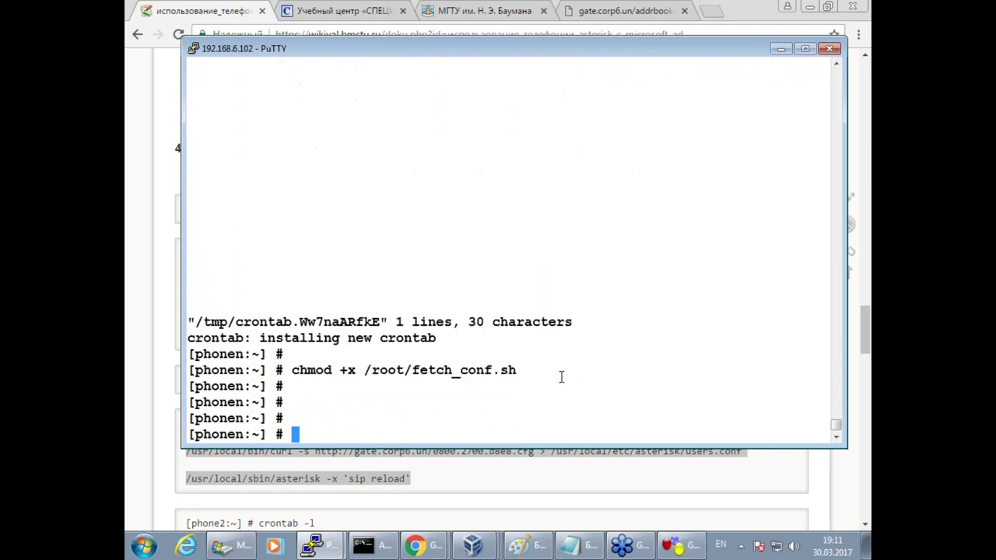
pyautogui.write('vim /root/fetch_conf.sh')
pyautogui.press('Left')
pyautogui.press('Left')
pyautogui.press('Left')
pyautogui.press('Left')
pyautogui.press('Left')
pyautogui.press('Left')
pyautogui.press('Left')
pyautogui.press('Left')
pyautogui.press('Left')
pyautogui.press('Left')
pyautogui.press('Left')
pyautogui.press('Left')
pyautogui.press('Left')
pyautogui.press('Left')
pyautogui.press('Left')
pyautogui.press('Left')
pyautogui.press('Left')
pyautogui.press('Left')
pyautogui.press('Left')
pyautogui.press('Left')
pyautogui.press('Right')
pyautogui.press('Right')
pyautogui.press('BackSpace')
pyautogui.press('BackSpace')
pyautogui.press('BackSpace')
pyautogui.write('ca')
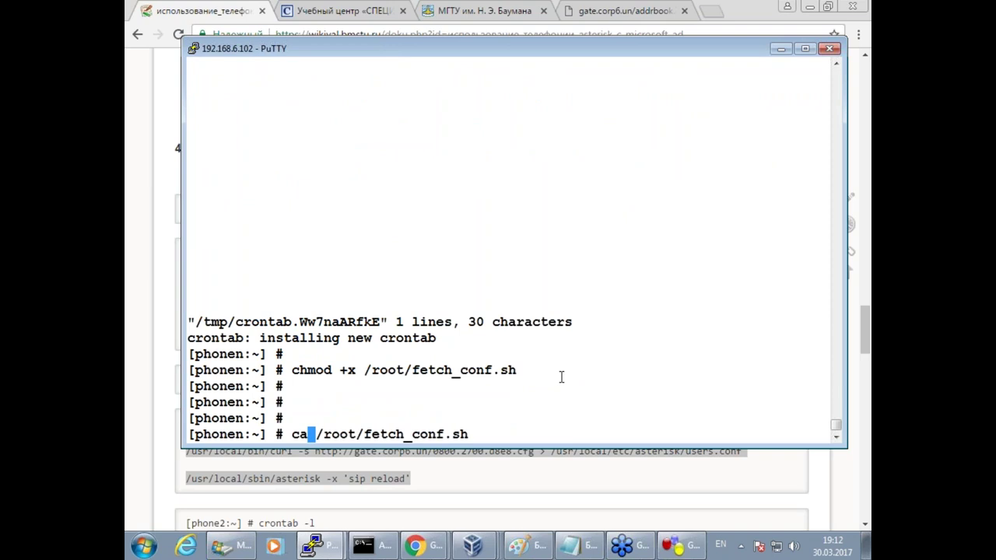
pyautogui.write('t')
pyautogui.press('Return')
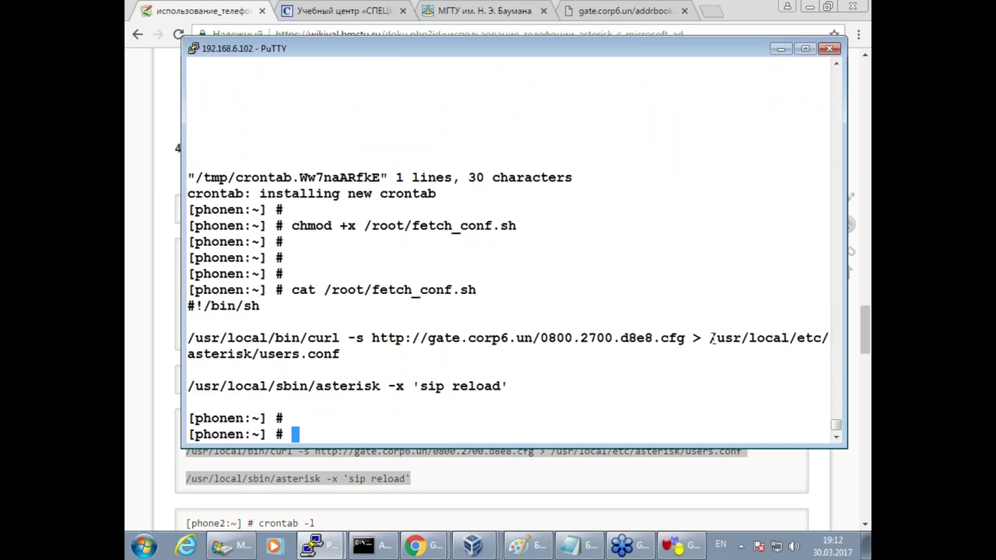
# Display users.conf to check the fetched sipproxy peer for user 401.
pyautogui.moveTo(709, 338); pyautogui.dragTo(337, 354)
pyautogui.press('super+c')
pyautogui.write('caty')
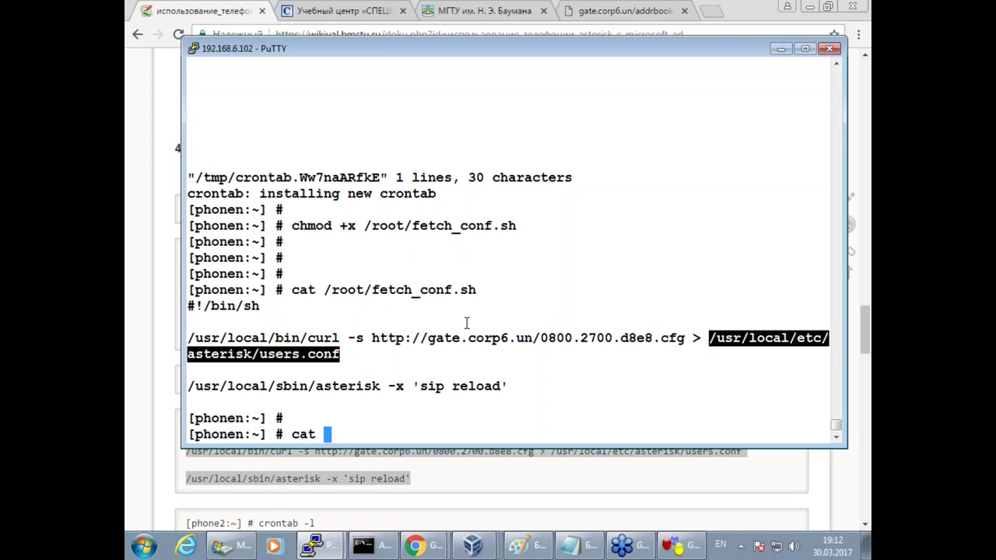
pyautogui.rightClick(466, 322)
pyautogui.press('Return')
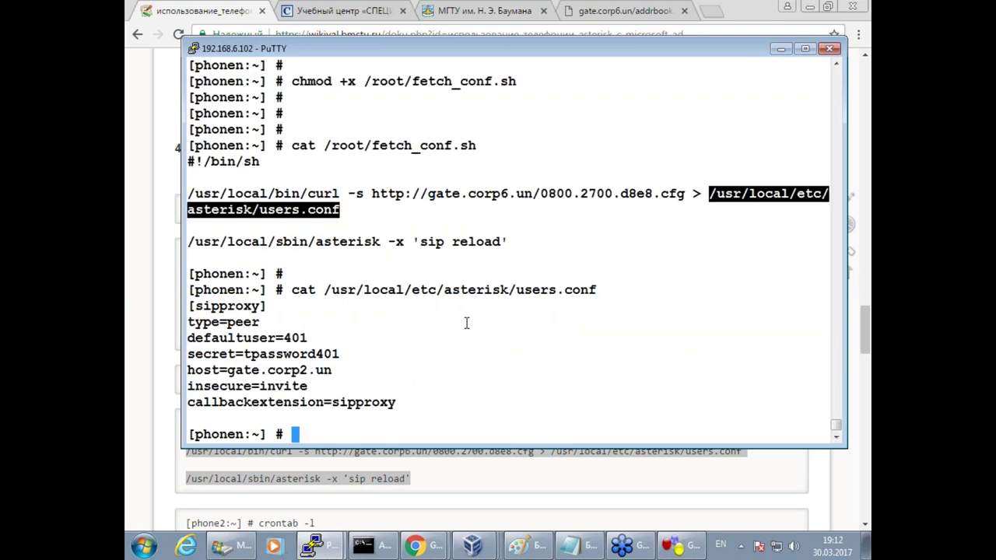
# Open sip.conf in vim and delete the [sipproxy] section lines with dd.
pyautogui.write('vi')
pyautogui.write('m /root/fetch_conf.sh')
pyautogui.press('Up')
pyautogui.press('Up')
pyautogui.press('Up')
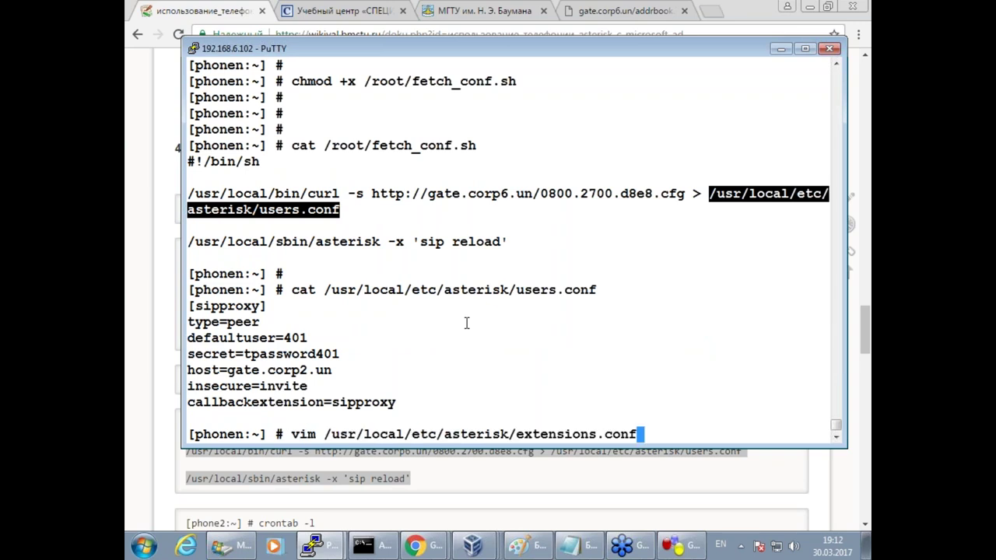
pyautogui.press('Return')
pyautogui.press('Down')
pyautogui.press('Down')
pyautogui.press('Down')
pyautogui.press('Down')
pyautogui.press('Down')
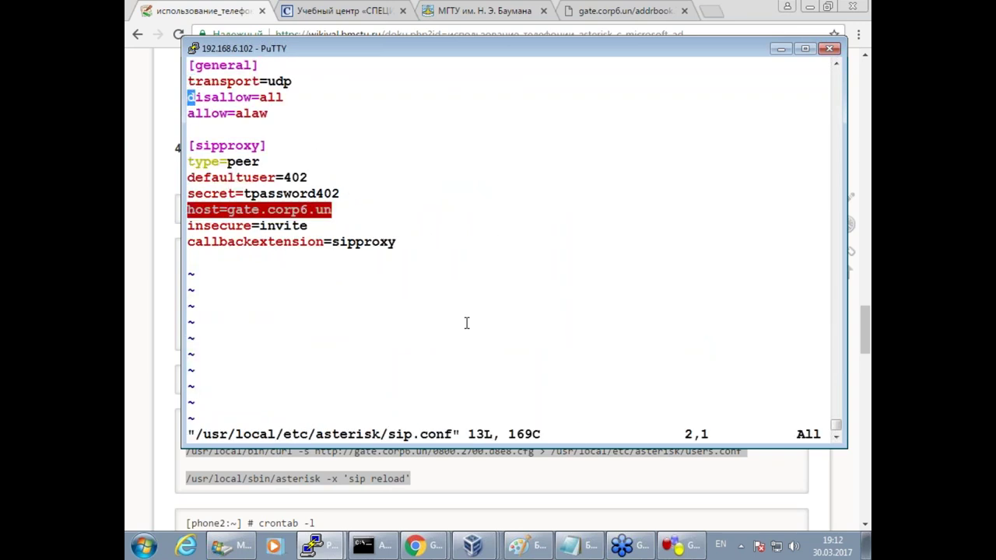
pyautogui.press('d')
pyautogui.press('d')
pyautogui.press('d')
pyautogui.press('d')
pyautogui.press('d')
pyautogui.press('d')
pyautogui.press('d')
pyautogui.press('d')
pyautogui.press('d')
pyautogui.press('d')
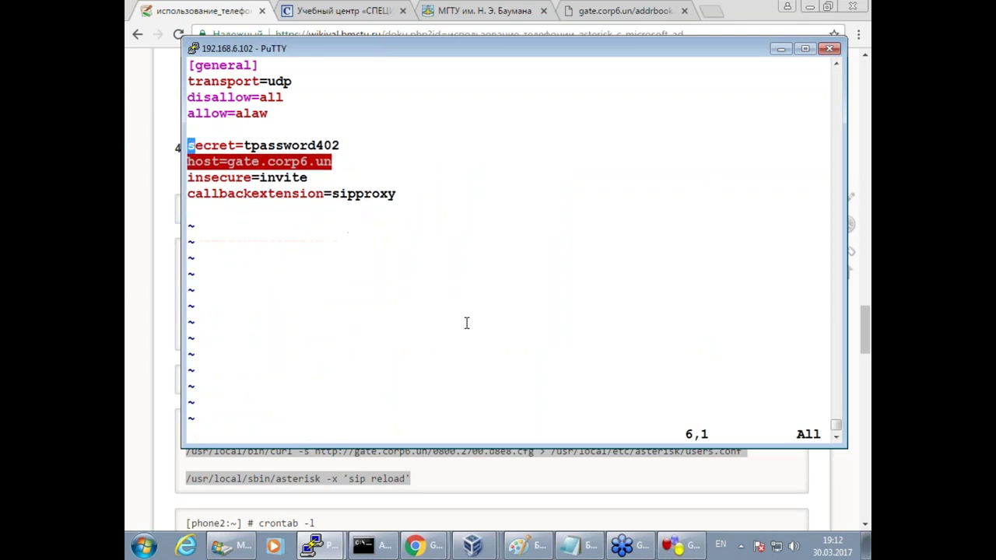
pyautogui.press('d')
pyautogui.press('d')
pyautogui.press('d')
pyautogui.press('d')
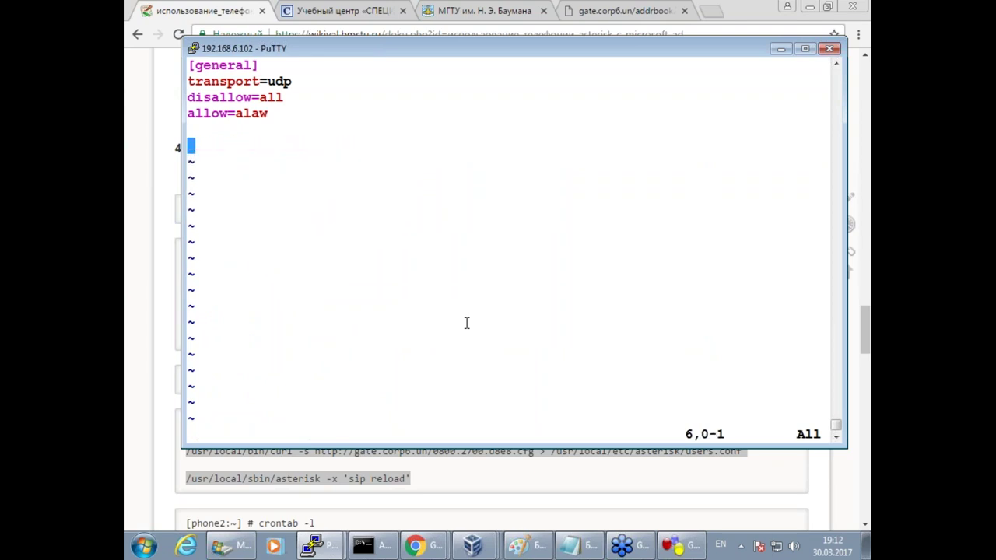
pyautogui.click(156, 428)
# Copy defaultexpiry=30 and #include "/usr/local/etc/asterisk/users.conf", then return to the 192.168.6.102 session.
pyautogui.scroll(-1, 323, 474)
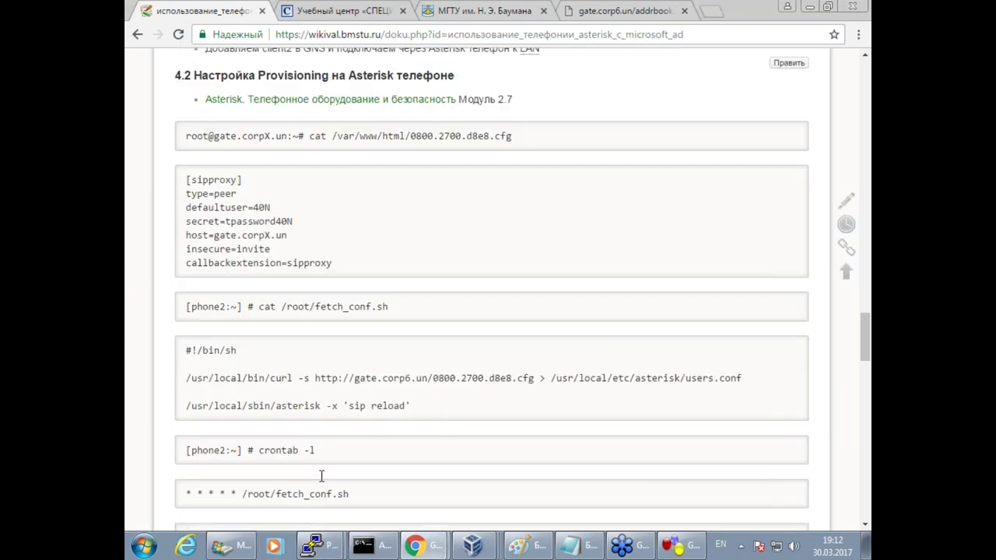
pyautogui.scroll(-3, 385, 474)
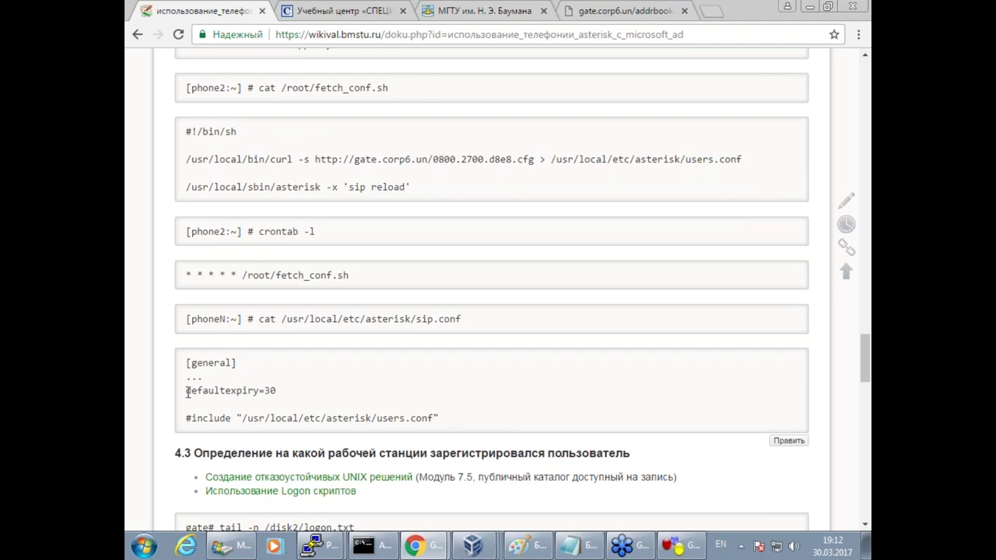
pyautogui.tripleClick(280, 391)
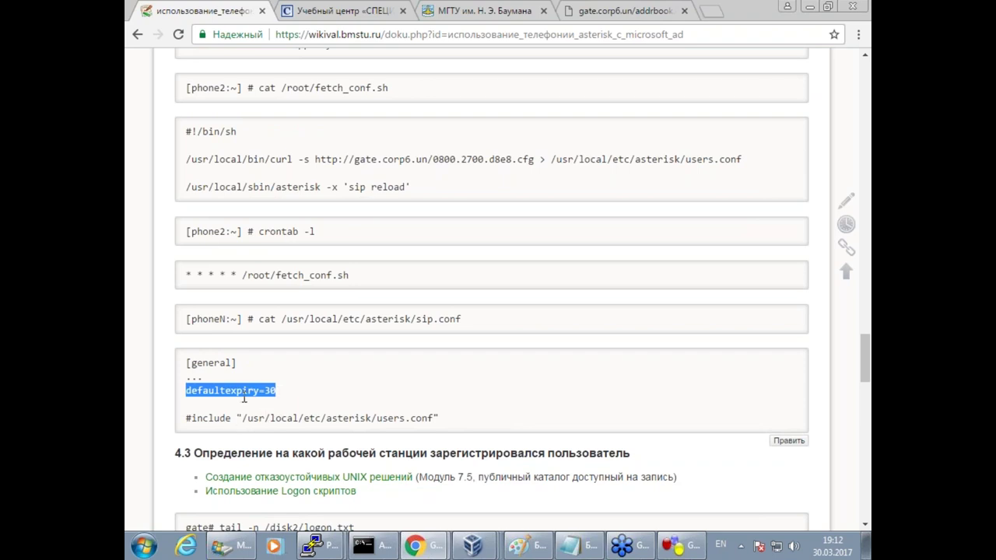
pyautogui.click(475, 419)
pyautogui.moveTo(474, 420); pyautogui.dragTo(183, 391)
pyautogui.press('super+c')
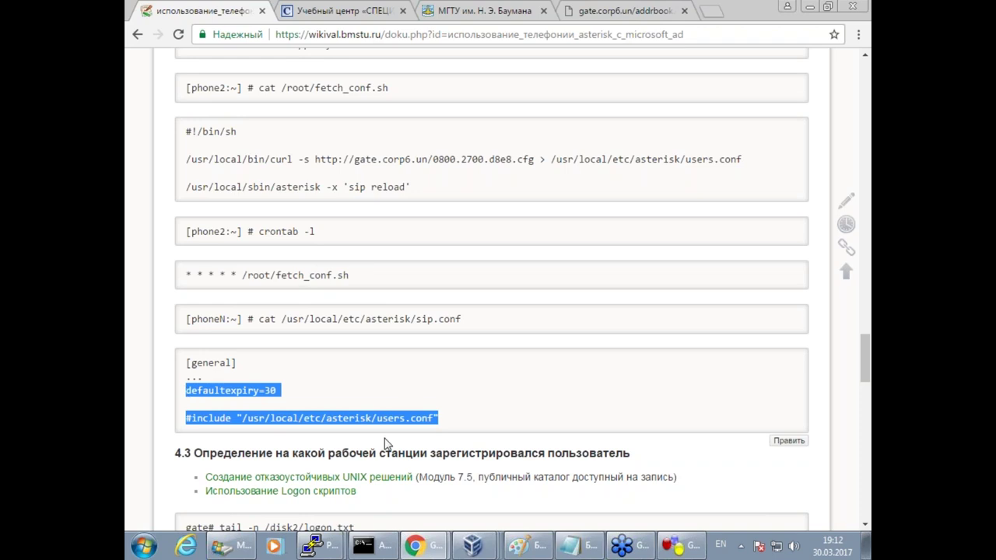
pyautogui.moveTo(380, 396)
pyautogui.mouseDown()
pyautogui.moveTo(367, 429)
pyautogui.moveTo(393, 419)
pyautogui.mouseUp()
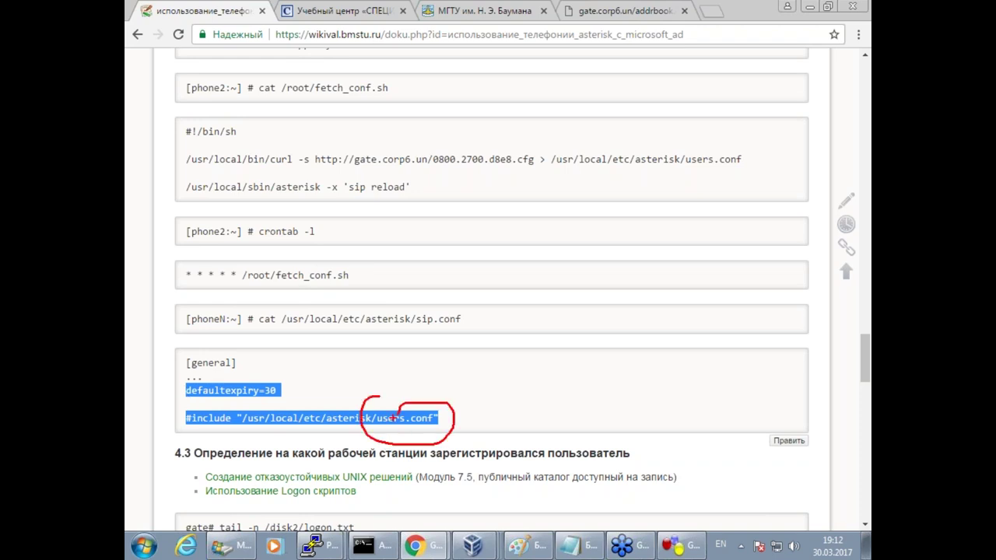
pyautogui.moveTo(191, 398)
pyautogui.mouseDown()
pyautogui.moveTo(233, 411)
pyautogui.moveTo(179, 382)
pyautogui.moveTo(304, 381)
pyautogui.mouseUp()
pyautogui.moveTo(181, 327); pyautogui.dragTo(245, 330)
pyautogui.press('Escape')
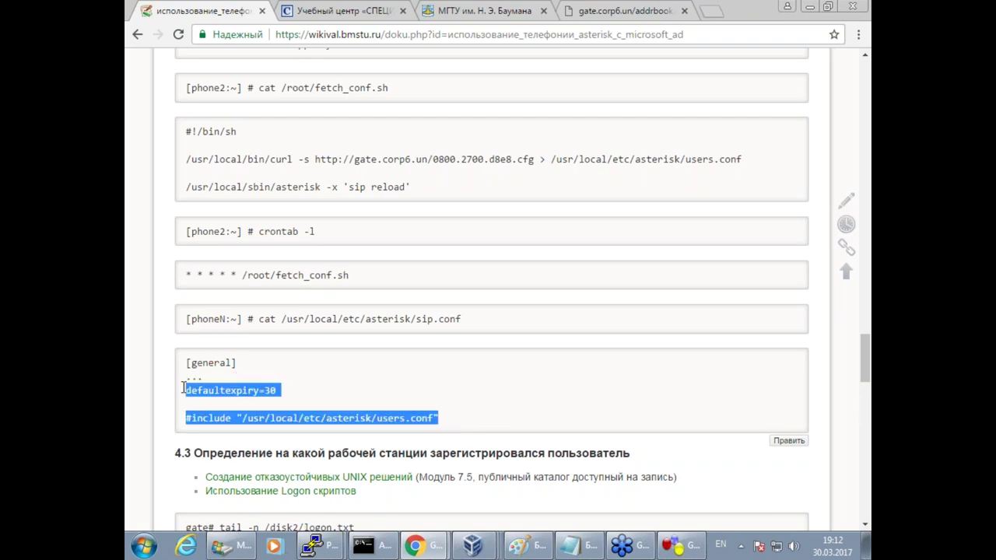
pyautogui.click(318, 545)
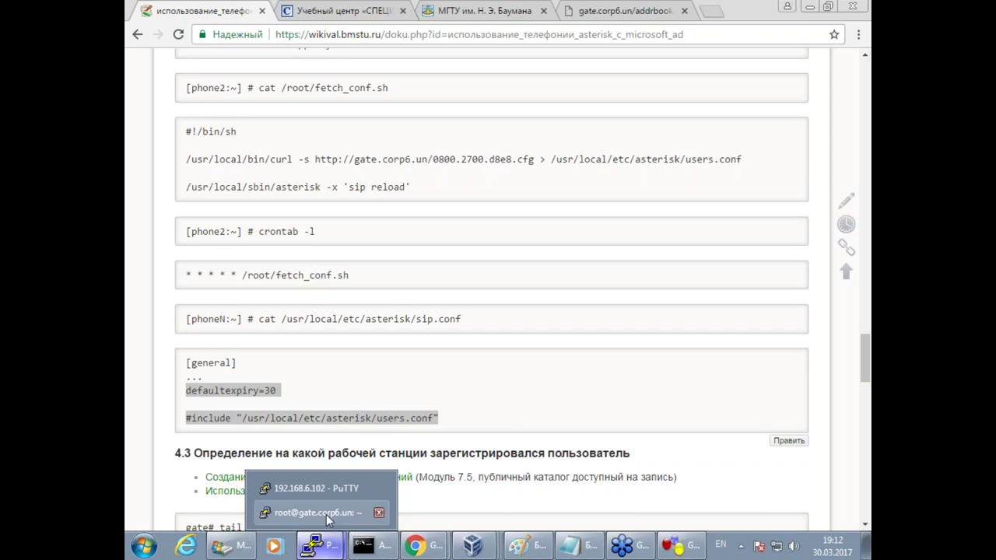
pyautogui.click(324, 491)
# Paste the defaultexpiry=30 and users.conf include lines into the phone's sip.conf and save it.
pyautogui.press('i')
pyautogui.rightClick(421, 270)
pyautogui.press('Return')
pyautogui.press('Escape')
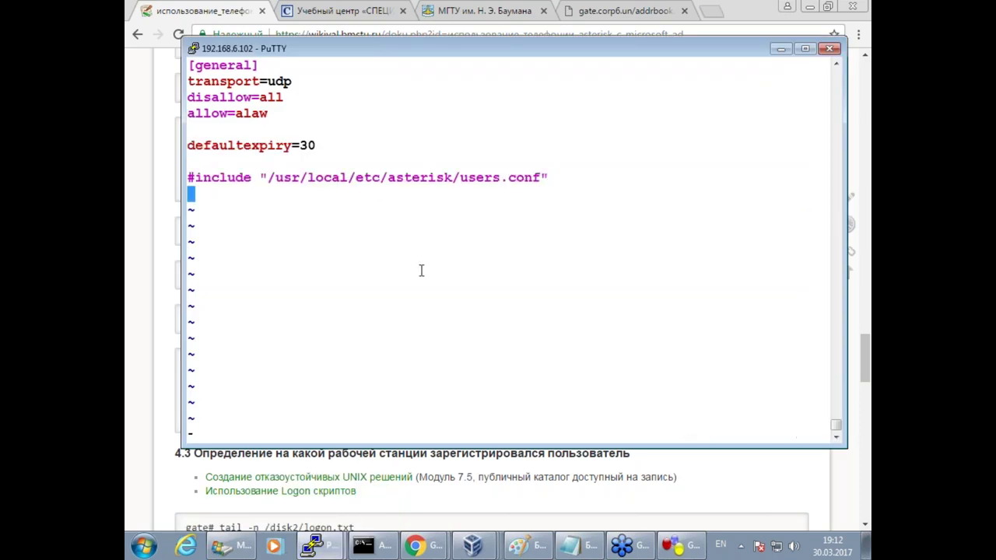
pyautogui.write(':wq')
pyautogui.press('Return')
pyautogui.press('Return')
pyautogui.press('Return')
pyautogui.press('Return')
# Check the phone's current date and time several times with date.
pyautogui.write('date')
pyautogui.press('Return')
pyautogui.press('Up')
pyautogui.press('Return')
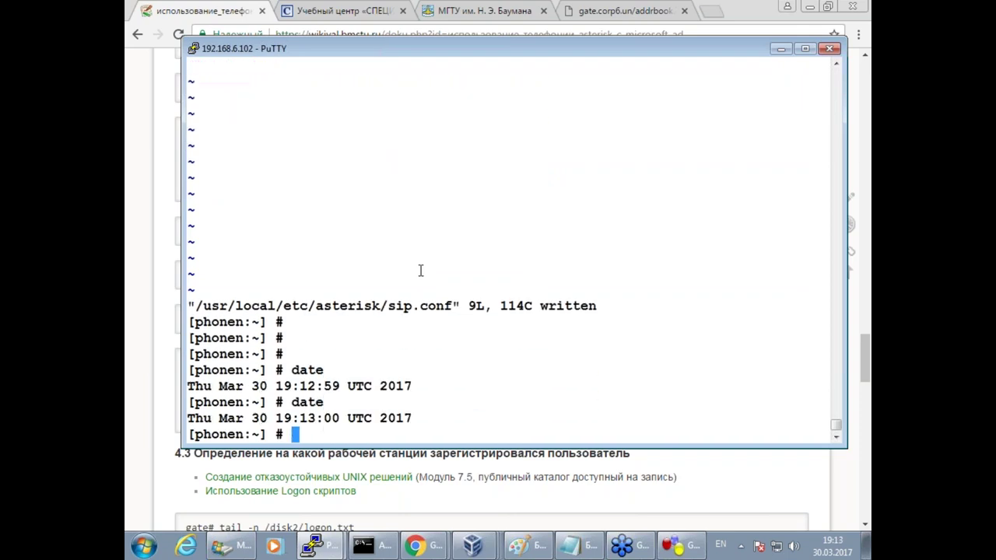
pyautogui.press('Up')
pyautogui.press('Return')
pyautogui.press('Up')
pyautogui.press('Return')
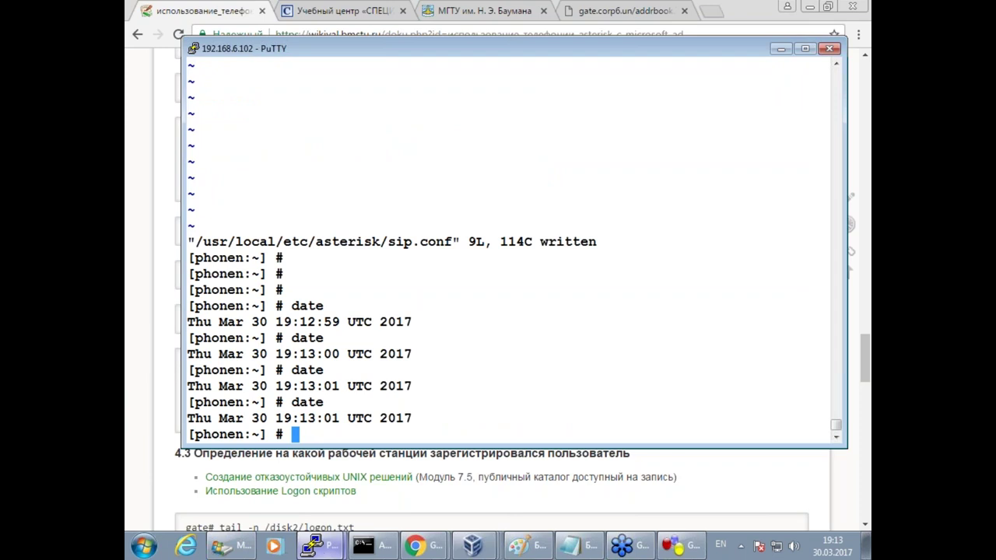
# On gate, attach to Asterisk with asterisk -rvvvvvvvvvv and begin a sip show command.
pyautogui.moveTo(319, 546)
pyautogui.click(308, 514)
pyautogui.write('asterisk -rvvvvvvvvvv')
pyautogui.press('Return')
pyautogui.press('Return')
pyautogui.press('Return')
pyautogui.write('sip show users')
pyautogui.press('BackSpace')
pyautogui.press('BackSpace')
pyautogui.press('BackSpace')
pyautogui.press('BackSpace')
pyautogui.press('BackSpace')
# List gate's SIP peers, then connect to the phone's Asterisk console with asterisk -rvvvvvvvvv.
pyautogui.write('pe')
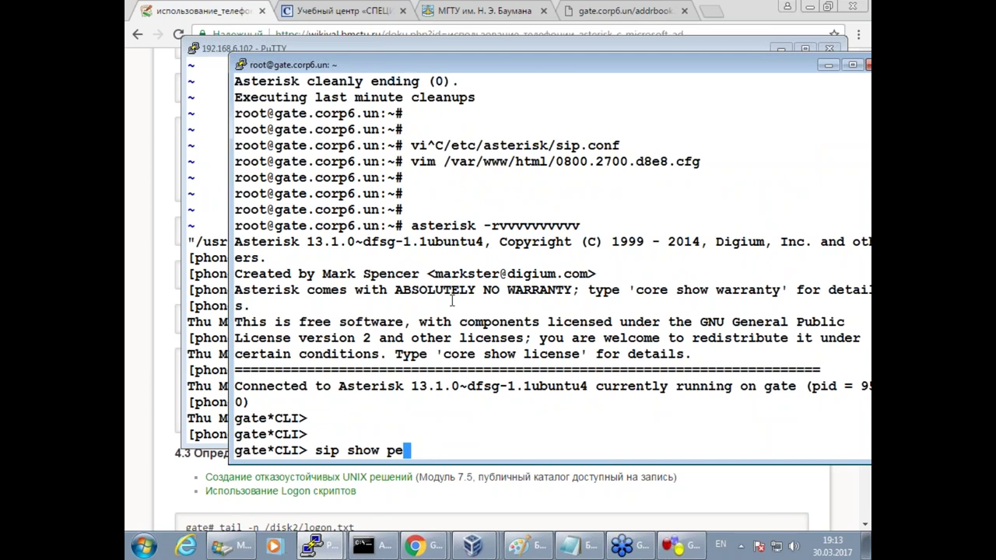
pyautogui.press('Tab')
pyautogui.write('s')
pyautogui.press('Return')
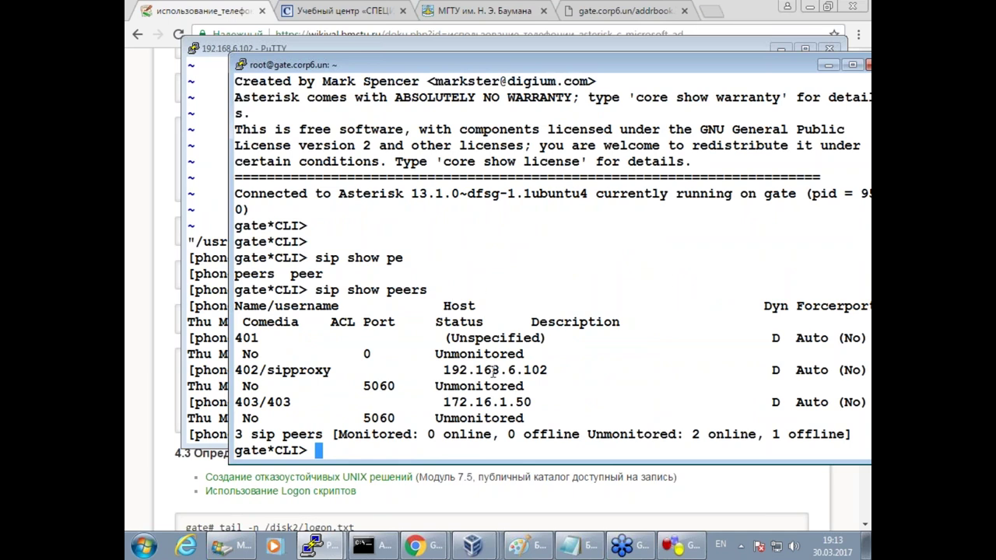
pyautogui.click(202, 409)
pyautogui.write('asterisk -rvvvvvvvvv')
pyautogui.press('Return')
pyautogui.press('Return')
pyautogui.press('Return')
pyautogui.press('Return')
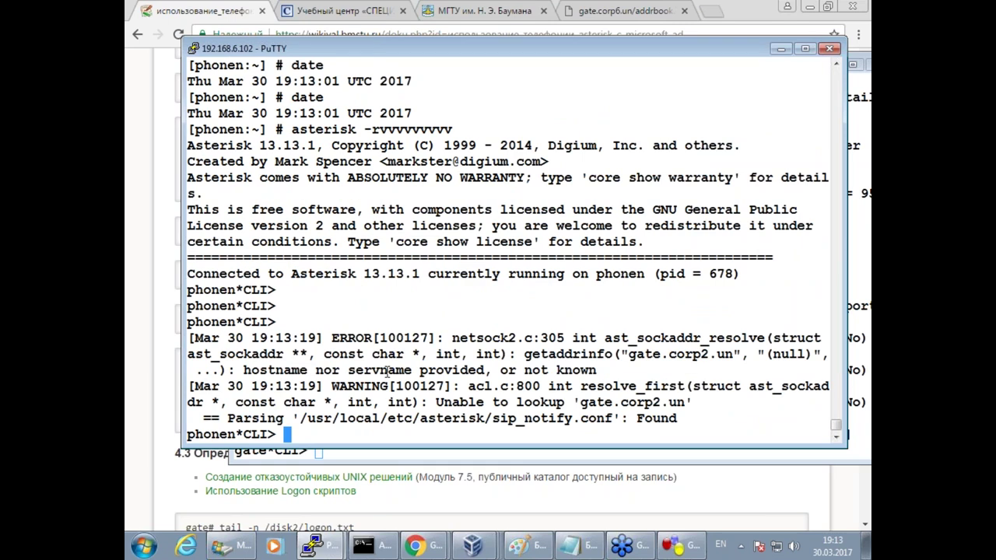
# Leave gate's Asterisk console to return to its shell.
pyautogui.click(284, 456)
pyautogui.write('exit')
pyautogui.press('Return')
pyautogui.press('Return')
pyautogui.press('Return')
pyautogui.write('v')
pyautogui.press('Return')
# Change the host in 0800.2700.d8e8.cfg from gate.corp2.un to gate.corp6.un and save.
pyautogui.press('Down')
pyautogui.press('Down')
pyautogui.press('Down')
pyautogui.press('Right')
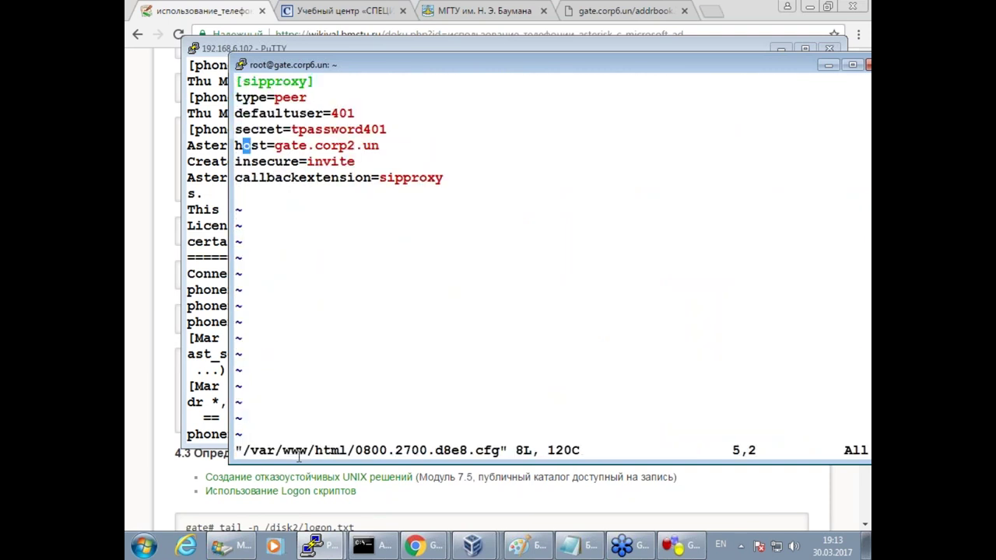
pyautogui.press('Right')
pyautogui.press('Right')
pyautogui.press('Right')
pyautogui.press('Right')
pyautogui.press('Right')
pyautogui.press('Right')
pyautogui.press('a')
pyautogui.press('Right')
pyautogui.press('Right')
pyautogui.press('Right')
pyautogui.press('Right')
pyautogui.press('Right')
pyautogui.press('Right')
pyautogui.press('Right')
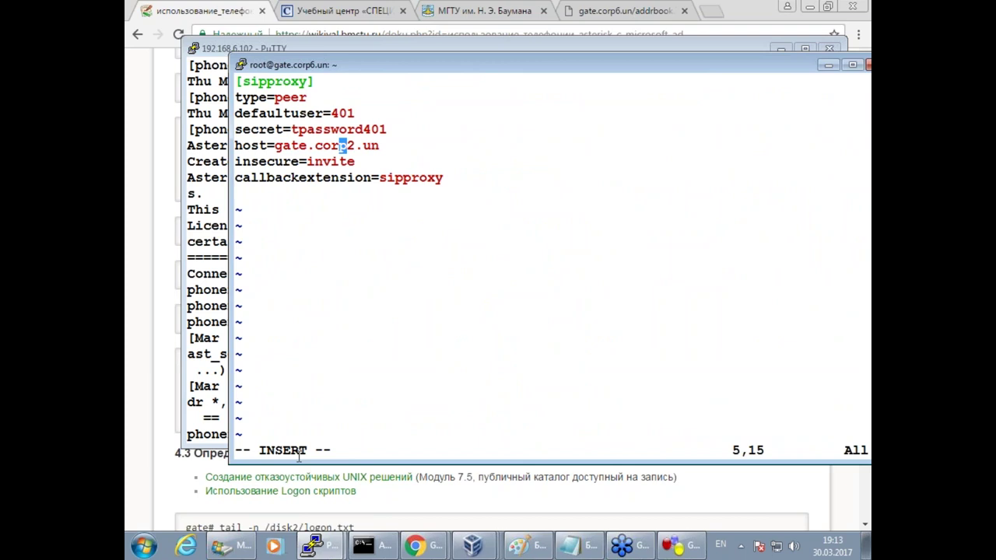
pyautogui.press('BackSpace')
pyautogui.write('6')
pyautogui.press('Escape')
pyautogui.write(':wq')
pyautogui.press('Return')
pyautogui.press('Return')
pyautogui.press('Return')
pyautogui.press('Return')
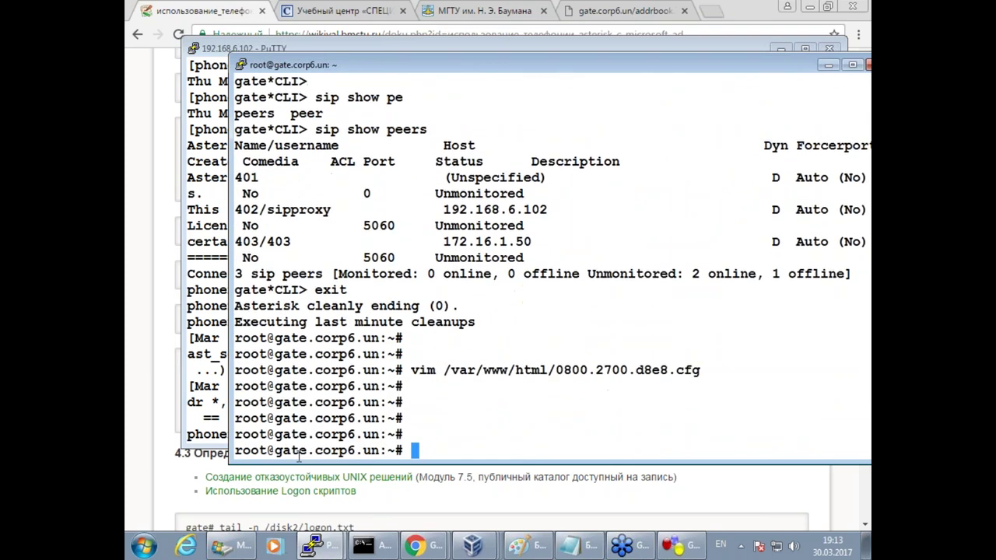
# Exit the phone's Asterisk console and check the phone's time twice.
pyautogui.click(196, 404)
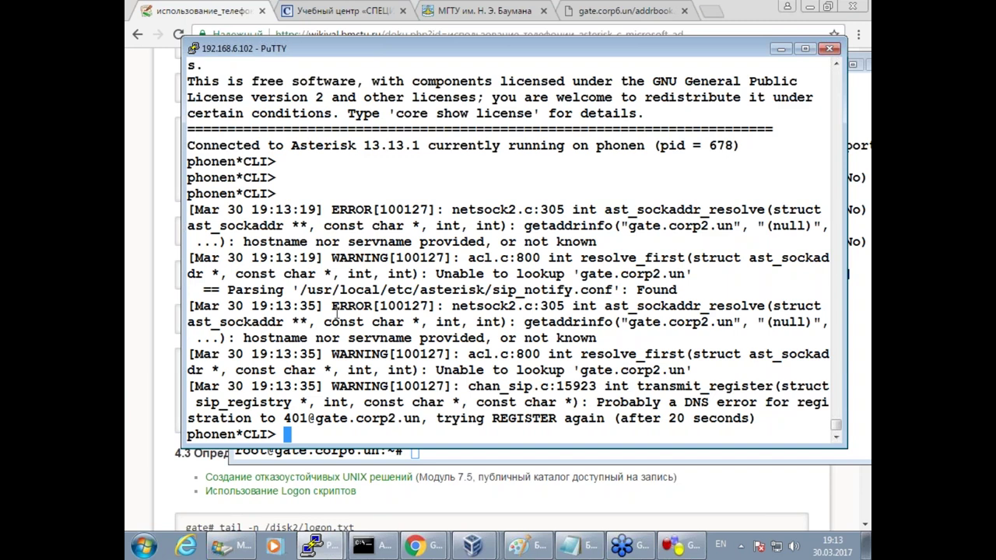
pyautogui.press('Return')
pyautogui.press('Return')
pyautogui.press('Return')
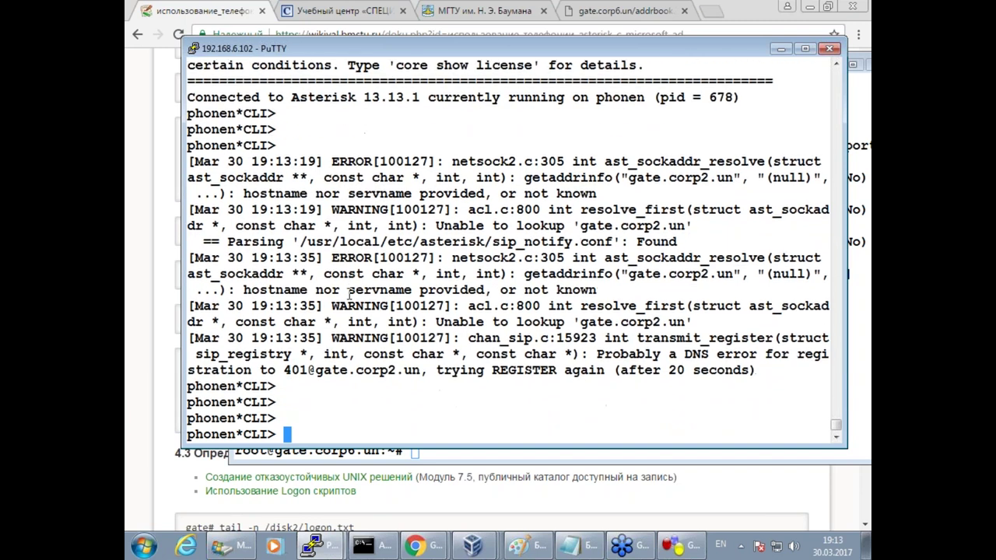
pyautogui.write('exit')
pyautogui.press('Return')
pyautogui.press('Return')
pyautogui.press('Return')
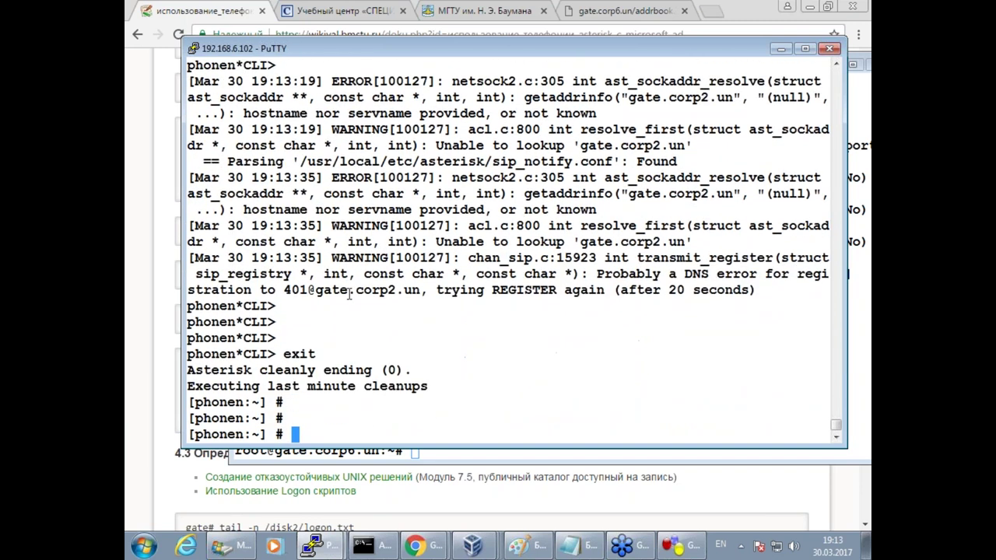
pyautogui.write('date')
pyautogui.press('Return')
pyautogui.write('date')
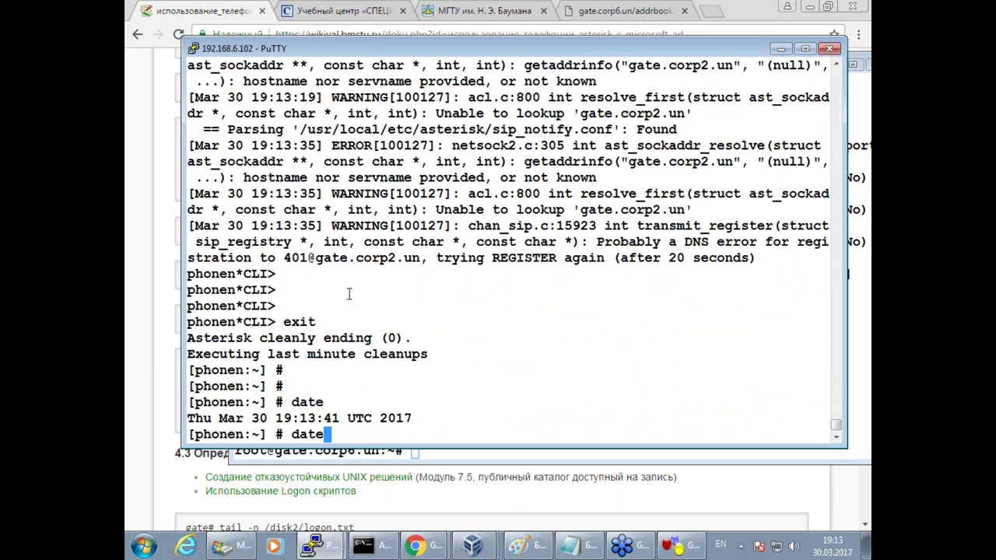
pyautogui.press('Return')
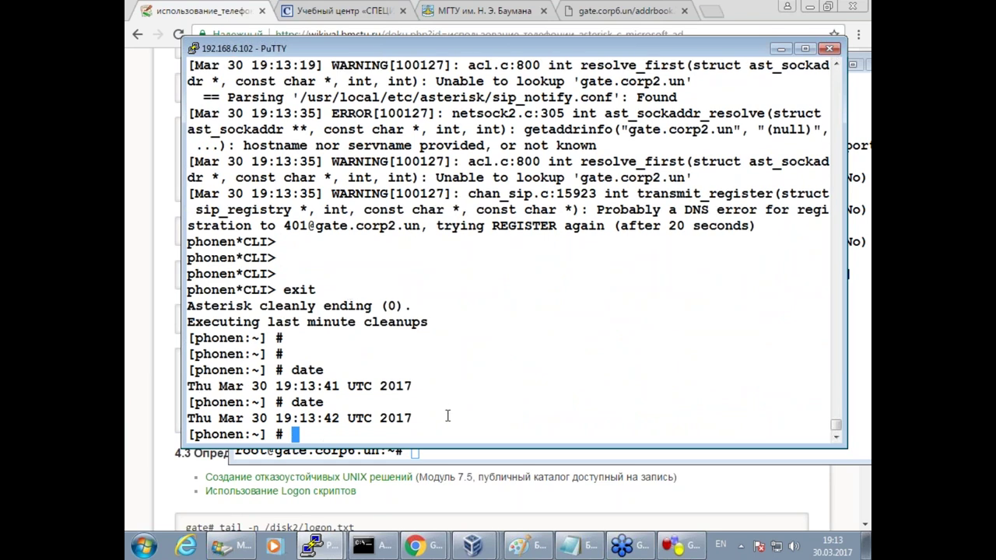
# Reconnect to gate's Asterisk console with asterisk -rvvvvvvvvvv.
pyautogui.click(449, 450)
pyautogui.write('asterisk -rvvvvvvvvvv')
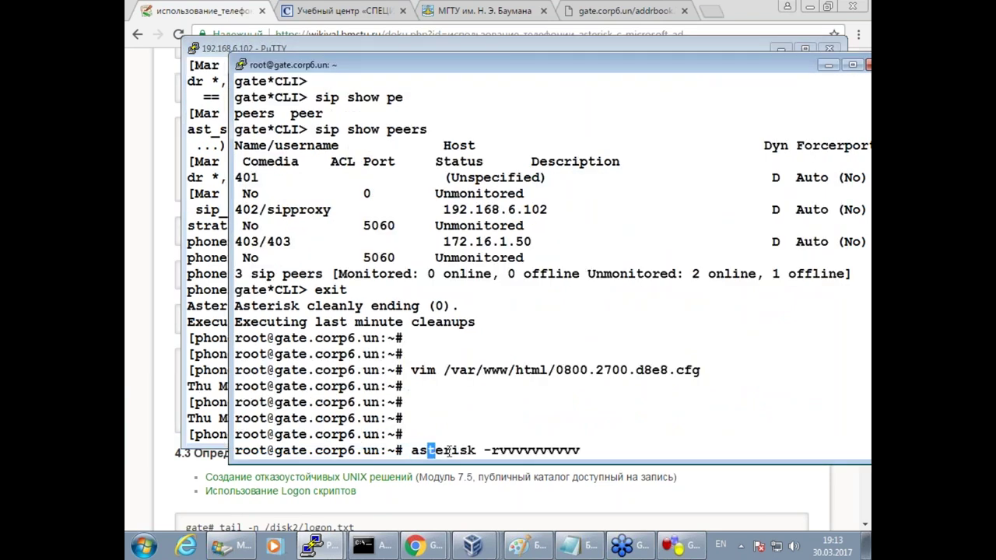
pyautogui.press('Return')
pyautogui.press('Return')
pyautogui.press('Return')
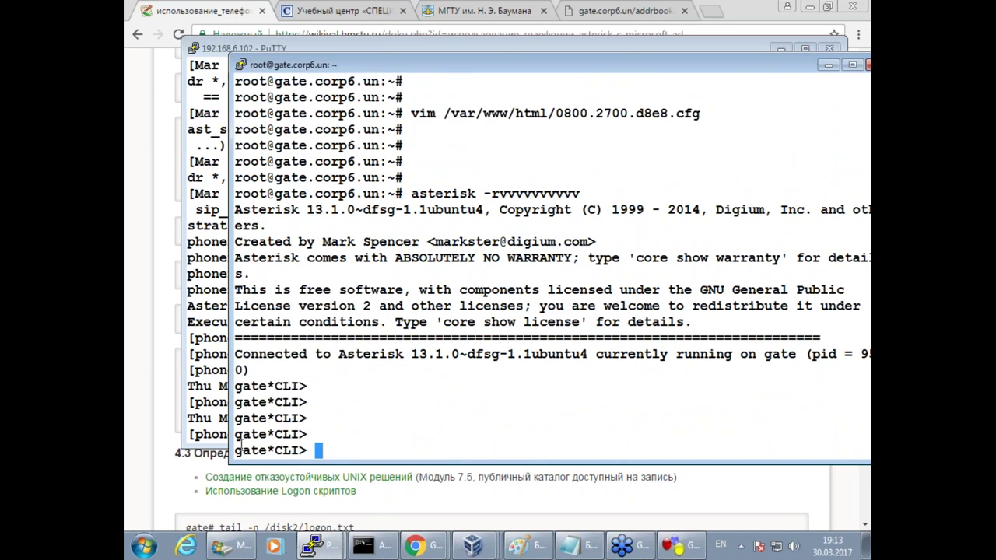
# Show wiki section 4.3, briefly circle the AD and gate servers on the diagram, then undo.
pyautogui.click(162, 440)
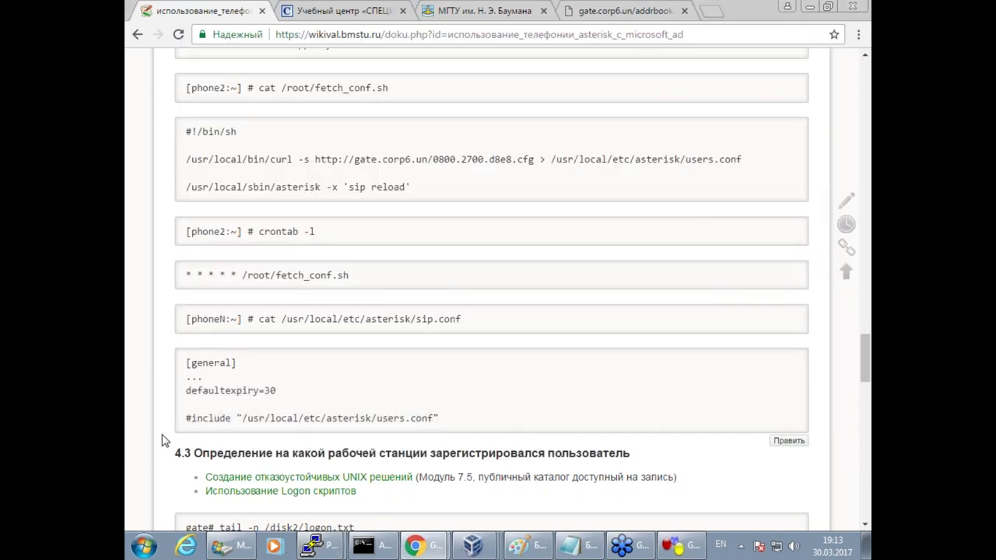
pyautogui.scroll(-2, 163, 440)
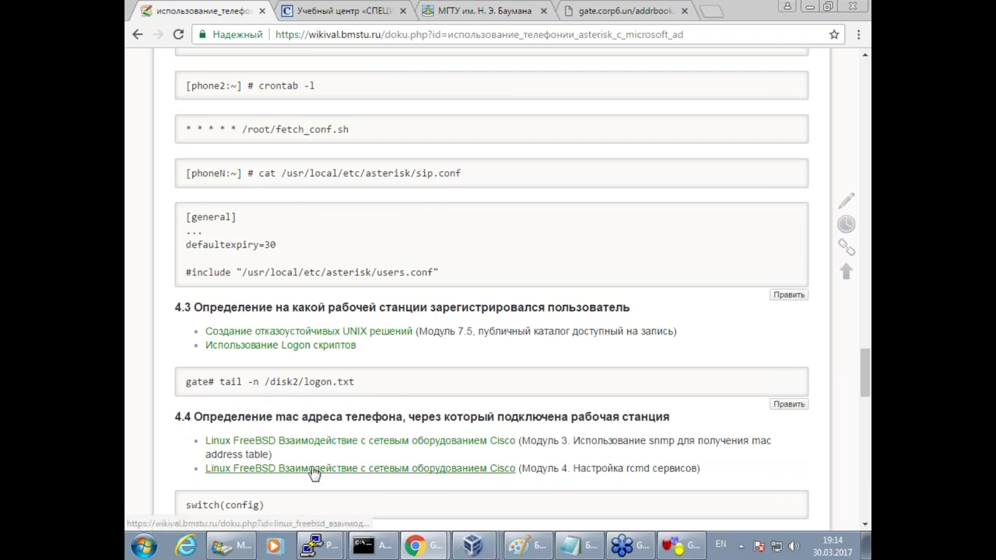
pyautogui.click(536, 551)
pyautogui.hotkey('ctrl', '2')
pyautogui.moveTo(433, 345); pyautogui.dragTo(495, 353)
pyautogui.moveTo(166, 256); pyautogui.dragTo(232, 229)
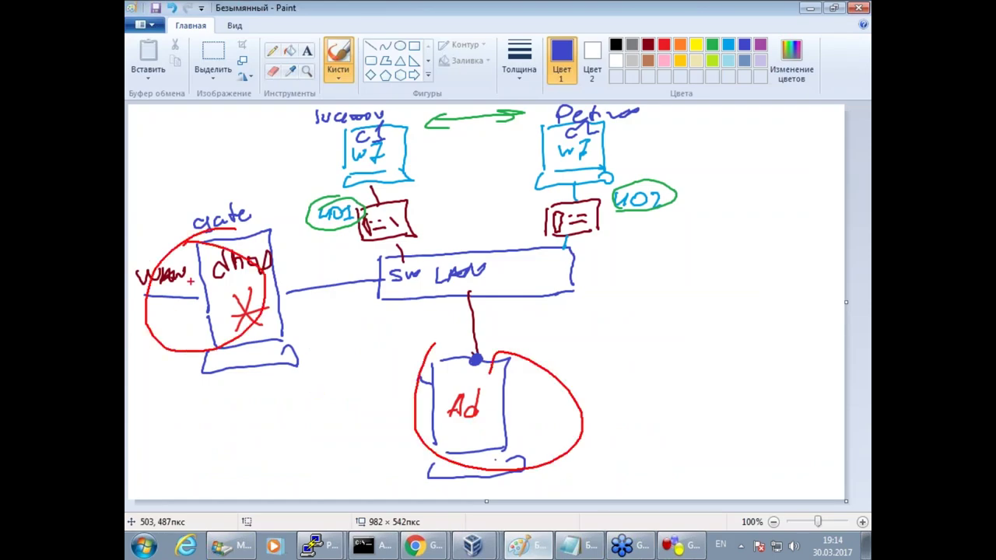
pyautogui.hotkey('ctrl', 'z')
pyautogui.hotkey('ctrl', 'z')
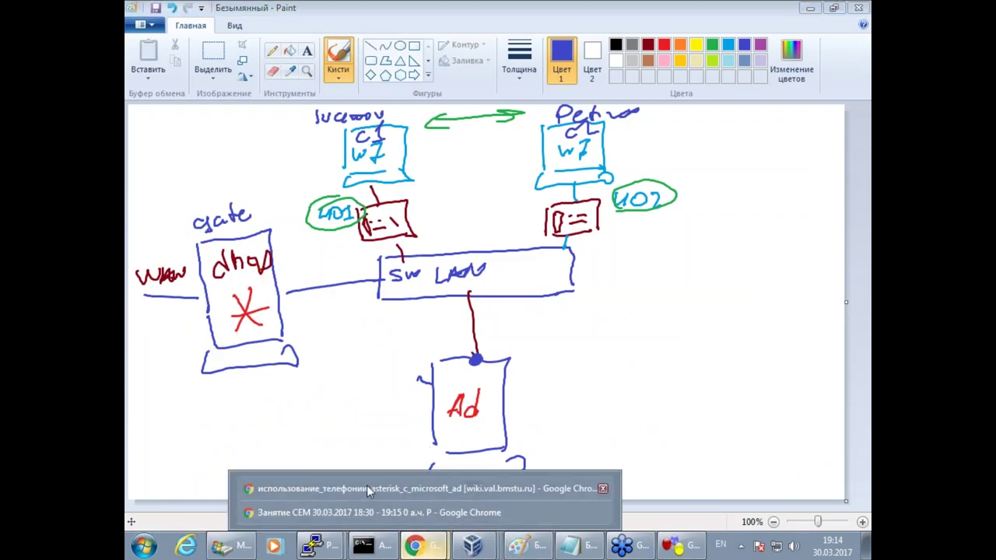
pyautogui.hotkey('alt', 'Tab')
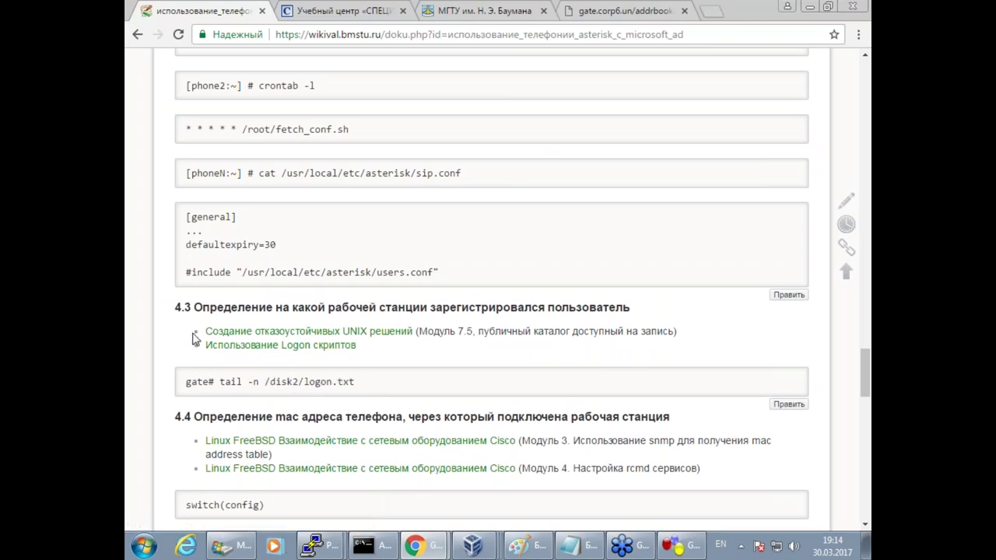
# Open the UNIX solutions wiki link in a new tab and scroll through it.
pyautogui.rightClick(236, 330)
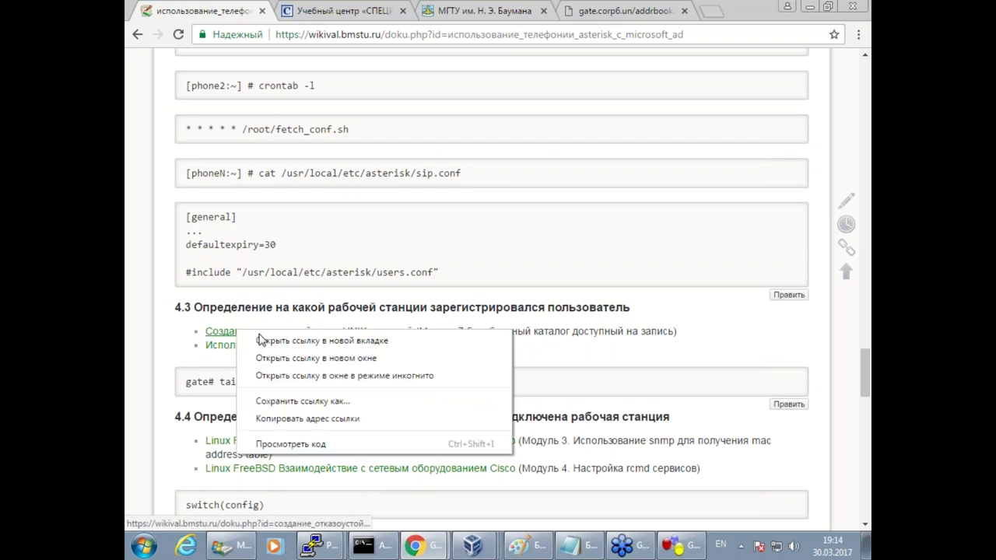
pyautogui.click(267, 345)
pyautogui.click(325, 9)
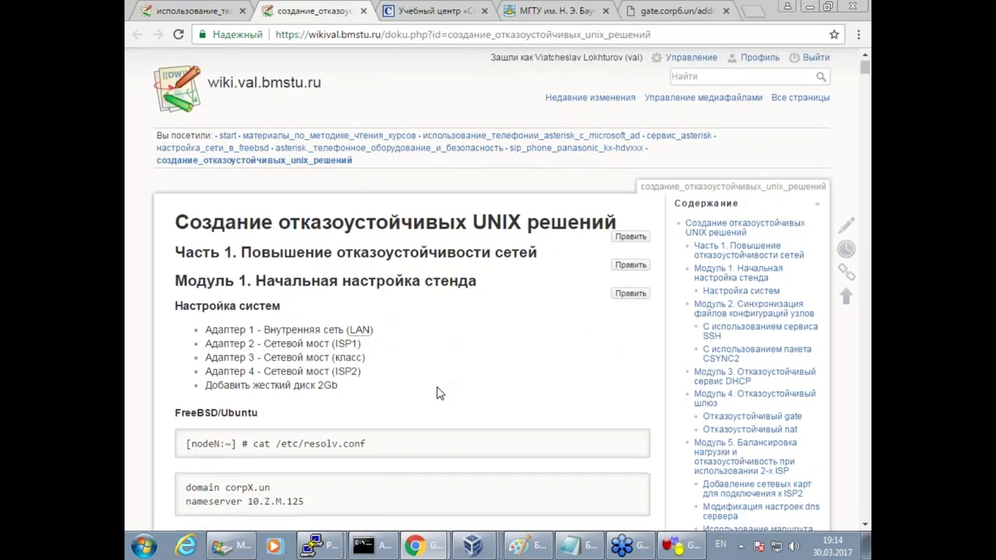
pyautogui.scroll(-2, 438, 394)
# On gate, highlight the Saved useragent and Registered SIP lines, then exit the Asterisk console.
pyautogui.moveTo(338, 539)
pyautogui.click(379, 513)
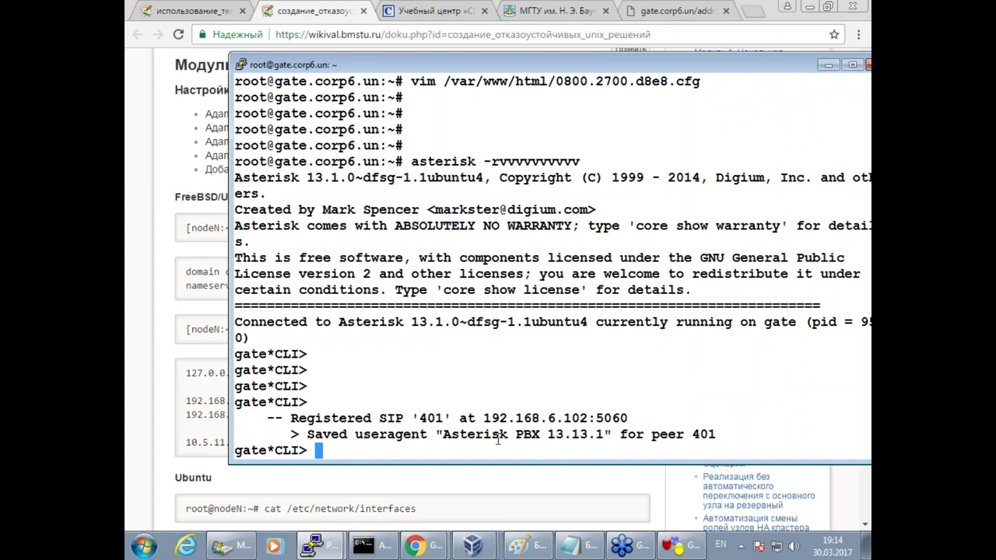
pyautogui.moveTo(416, 430); pyautogui.dragTo(539, 434)
pyautogui.moveTo(472, 418); pyautogui.dragTo(542, 404)
pyautogui.click(442, 446)
pyautogui.write('exit')
pyautogui.press('Return')
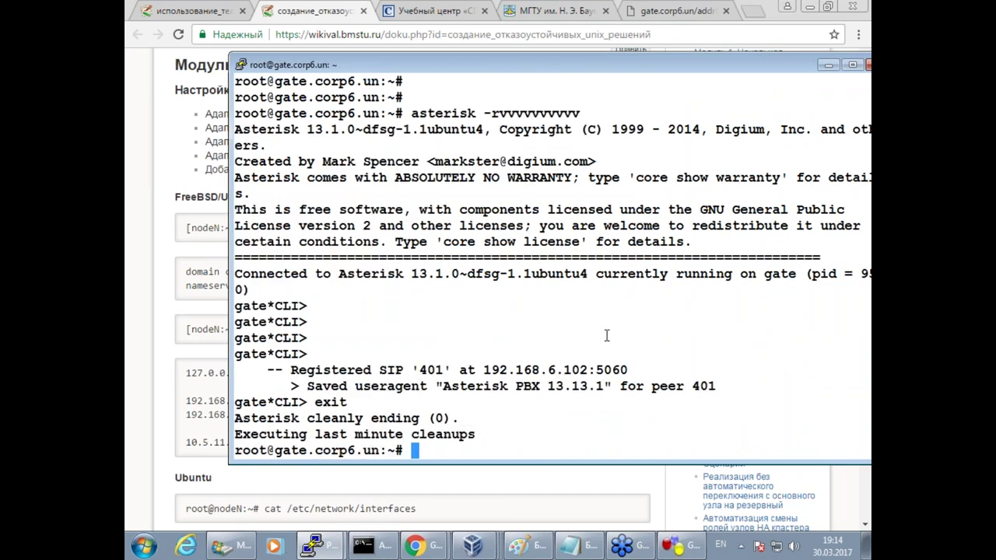
pyautogui.press('Return')
pyautogui.press('Return')
# Install samba on gate with apt install samba, confirming with y.
pyautogui.write('apt ')
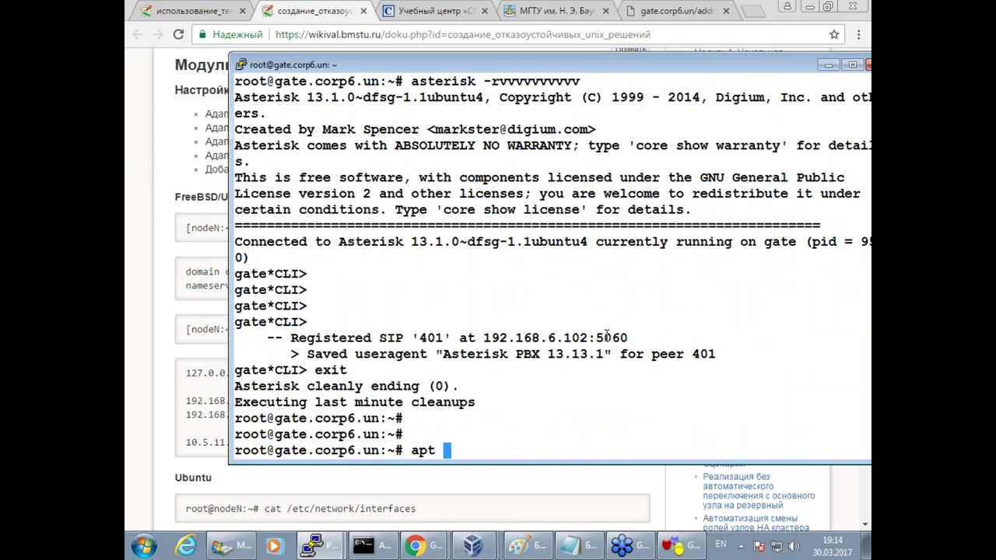
pyautogui.write('install samba')
pyautogui.press('Return')
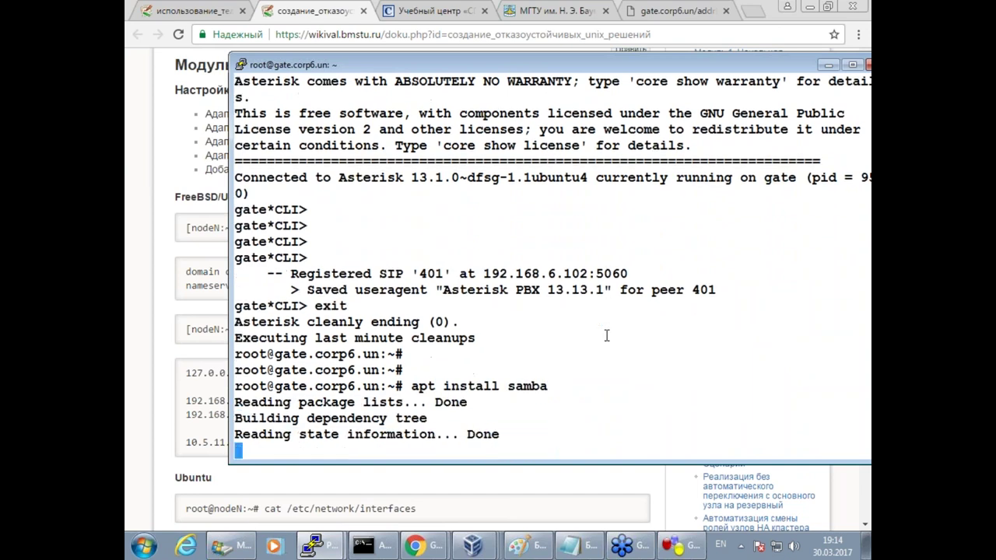
pyautogui.write('y')
pyautogui.press('Return')
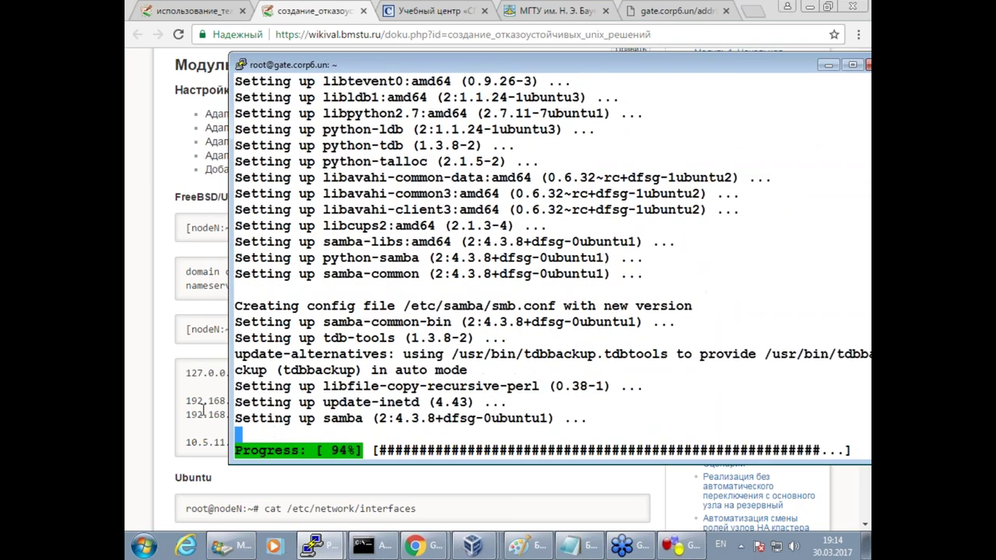
pyautogui.hotkey('alt', 'Tab')
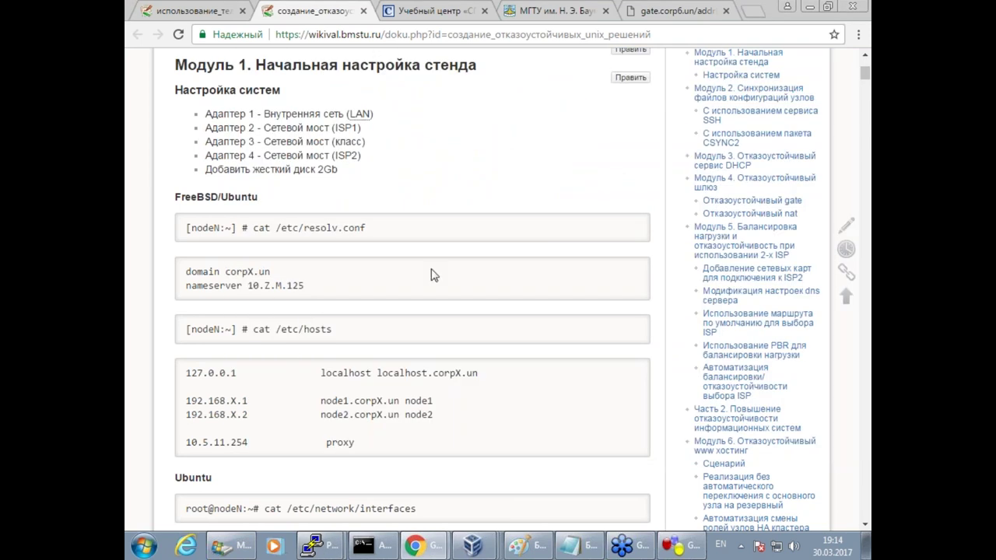
# Search the wiki for samba and open the Файловый сервер SAMBA page.
pyautogui.scroll(3, 456, 147)
pyautogui.scroll(-15, 456, 169)
pyautogui.scroll(-9, 458, 194)
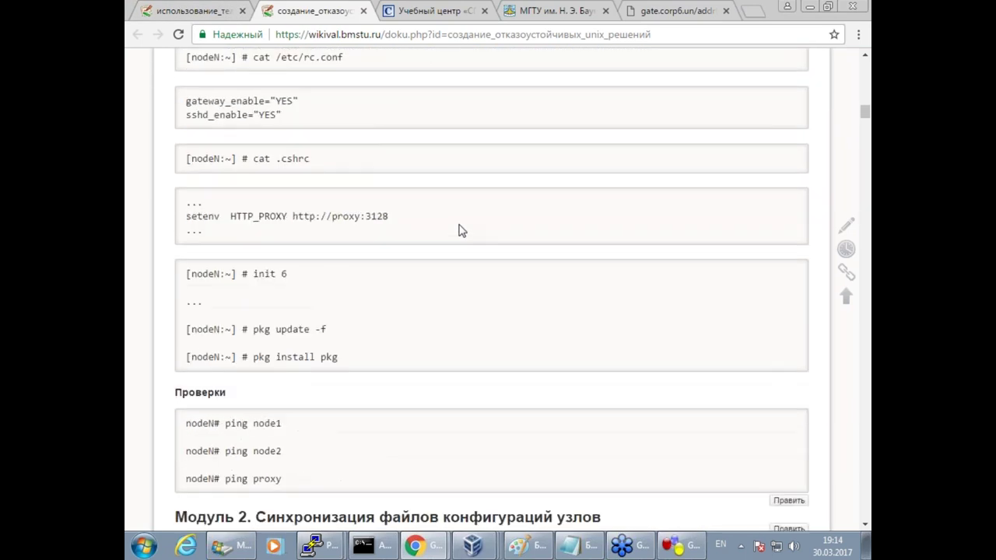
pyautogui.hotkey('ctrl', 'f')
pyautogui.write('samab')
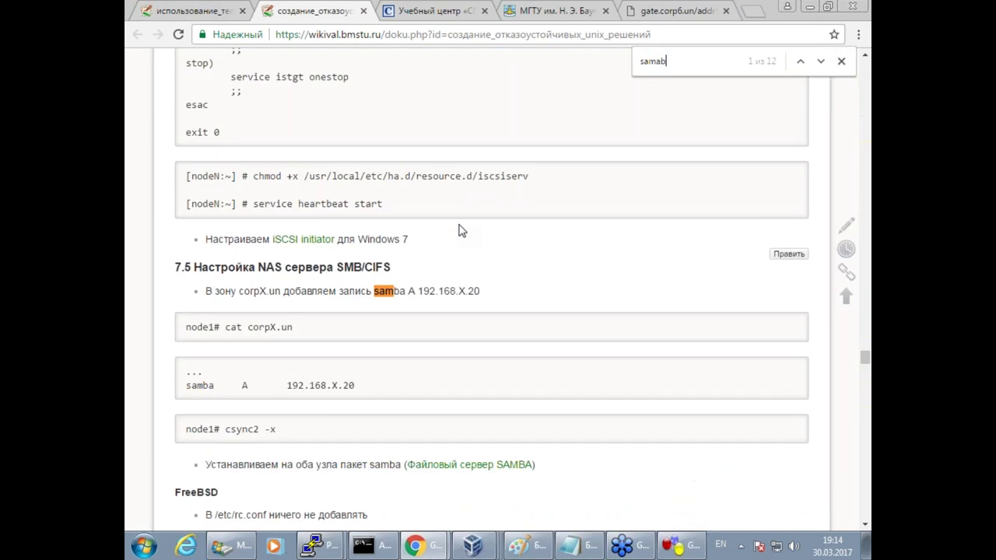
pyautogui.click(511, 464)
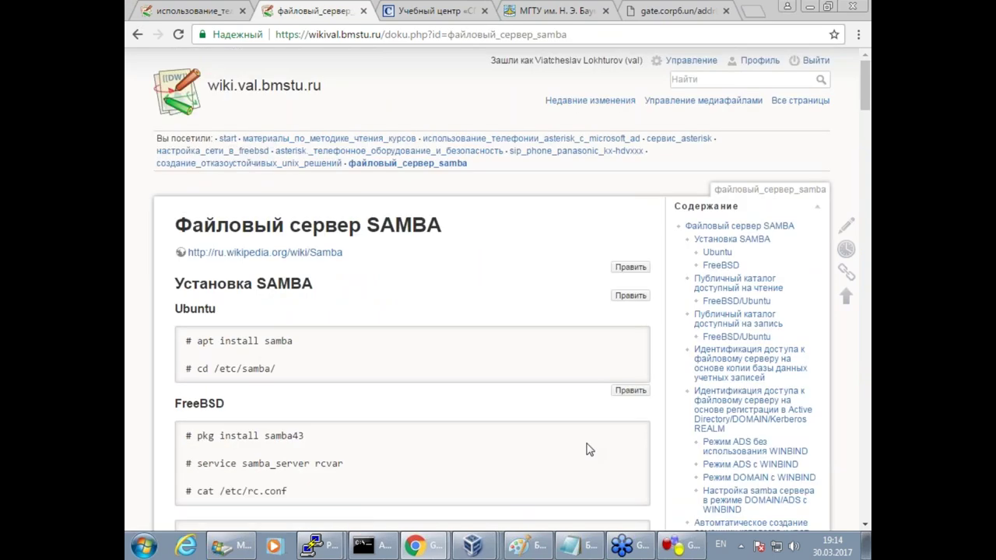
# Select and copy the writable public share smb.conf example.
pyautogui.scroll(-8, 589, 449)
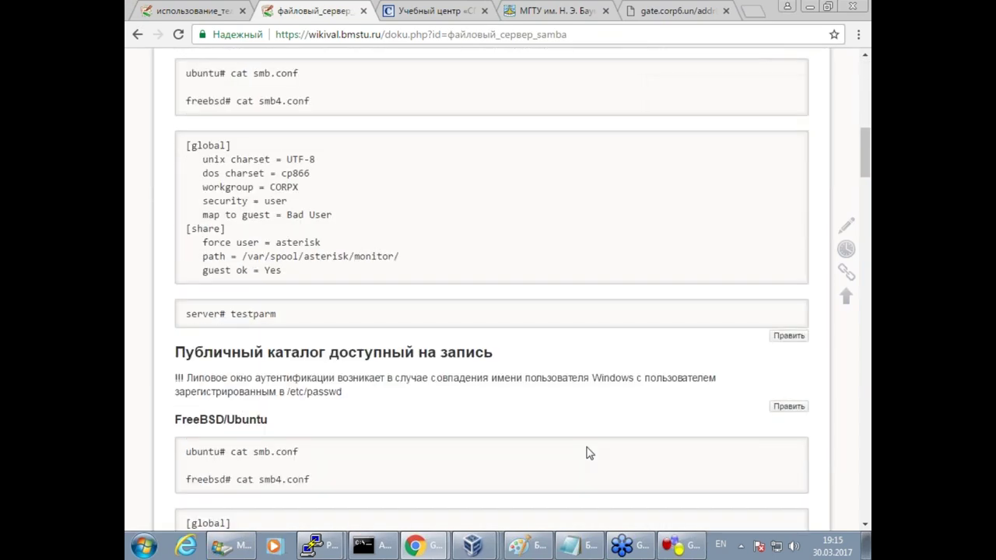
pyautogui.scroll(-3, 589, 453)
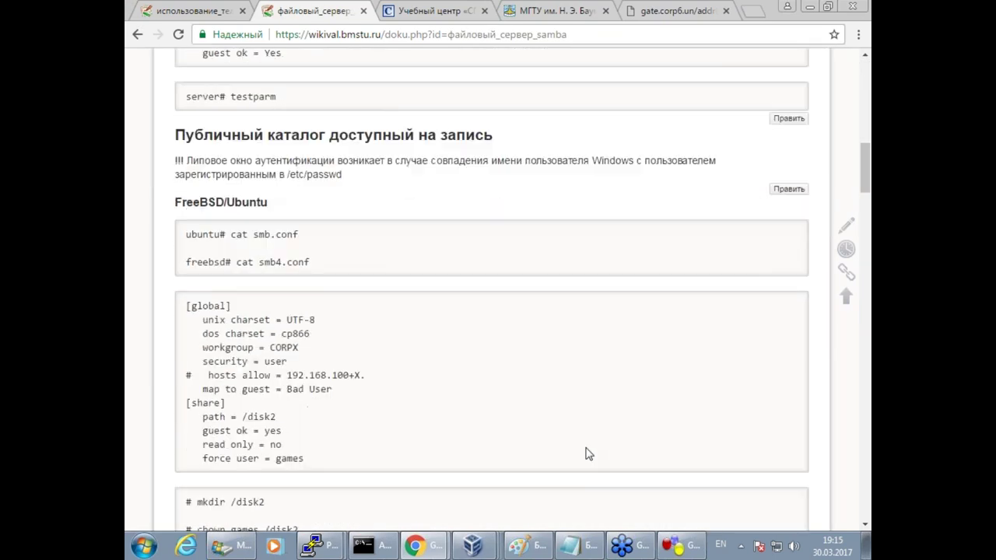
pyautogui.moveTo(319, 460); pyautogui.dragTo(164, 295)
pyautogui.press('super+c')
pyautogui.click(315, 544)
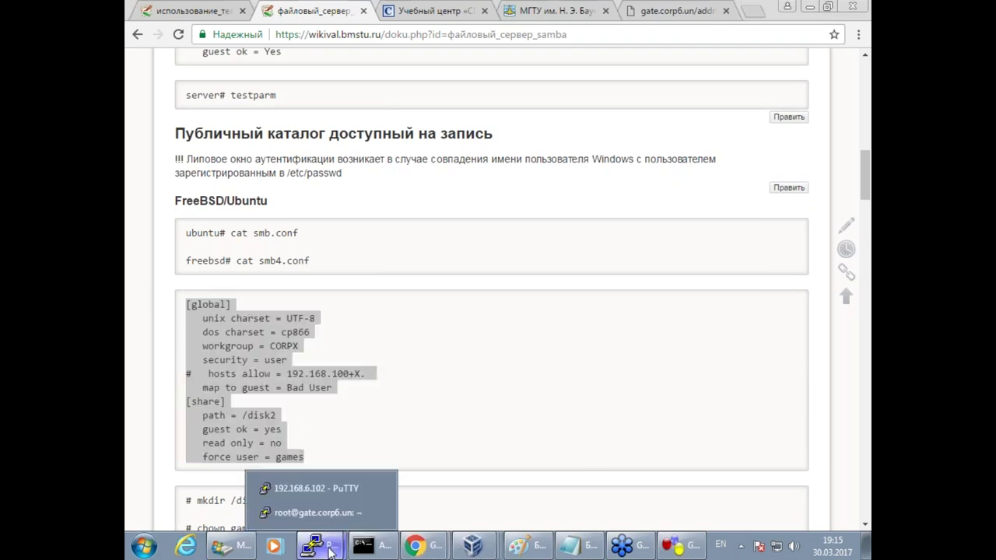
pyautogui.click(311, 513)
# Open /etc/samba/smb.conf in vim.
pyautogui.write('vi')
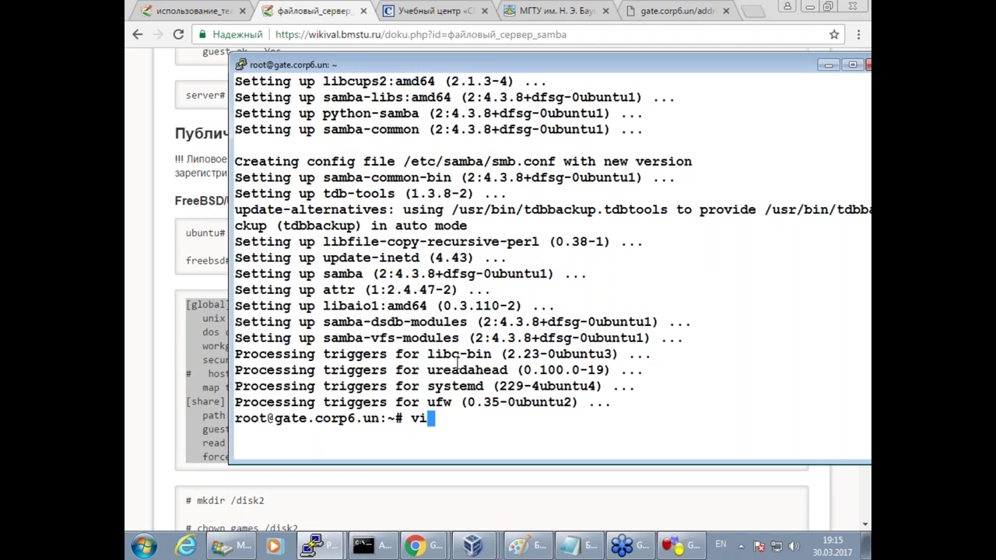
pyautogui.write('m /etc/as')
pyautogui.press('Tab')
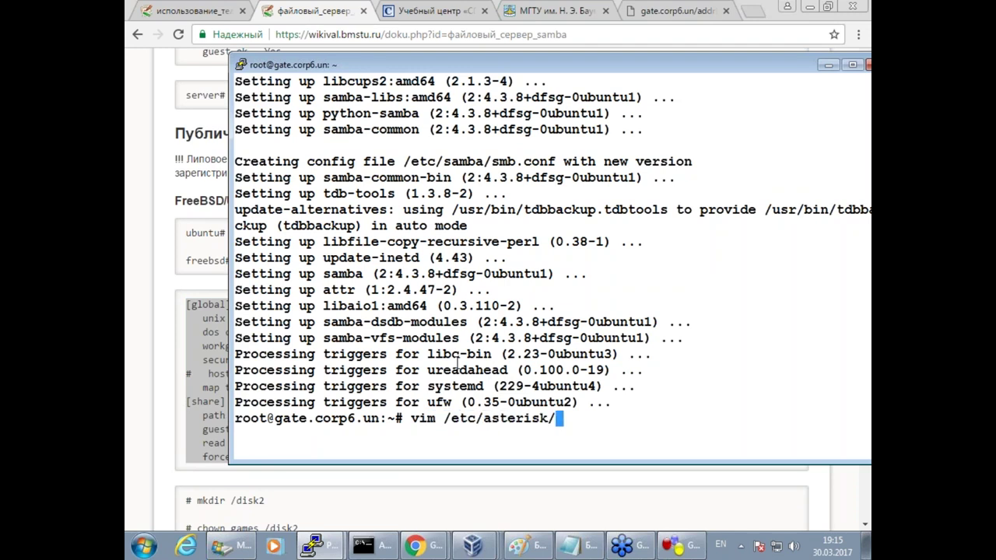
pyautogui.write('sm')
pyautogui.press('Tab')
pyautogui.press('BackSpace')
pyautogui.press('BackSpace')
pyautogui.press('BackSpace')
pyautogui.press('BackSpace')
pyautogui.press('BackSpace')
pyautogui.press('BackSpace')
pyautogui.press('BackSpace')
pyautogui.press('BackSpace')
pyautogui.press('BackSpace')
pyautogui.press('BackSpace')
pyautogui.press('BackSpace')
pyautogui.press('BackSpace')
pyautogui.press('BackSpace')
pyautogui.press('BackSpace')
pyautogui.press('BackSpace')
pyautogui.press('BackSpace')
pyautogui.press('BackSpace')
pyautogui.press('BackSpace')
pyautogui.press('BackSpace')
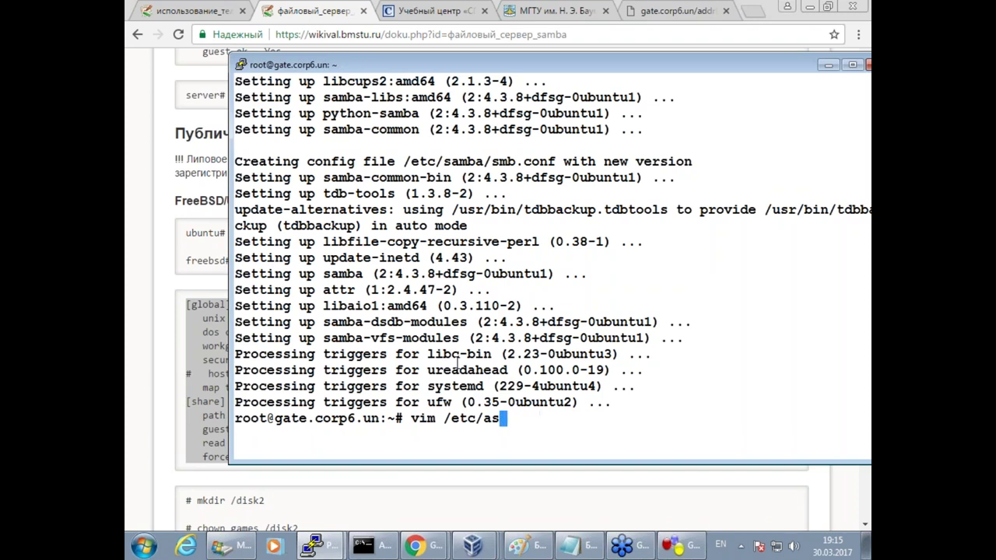
pyautogui.write('sam')
pyautogui.press('Tab')
pyautogui.write('sm')
pyautogui.press('Tab')
pyautogui.press('Return')
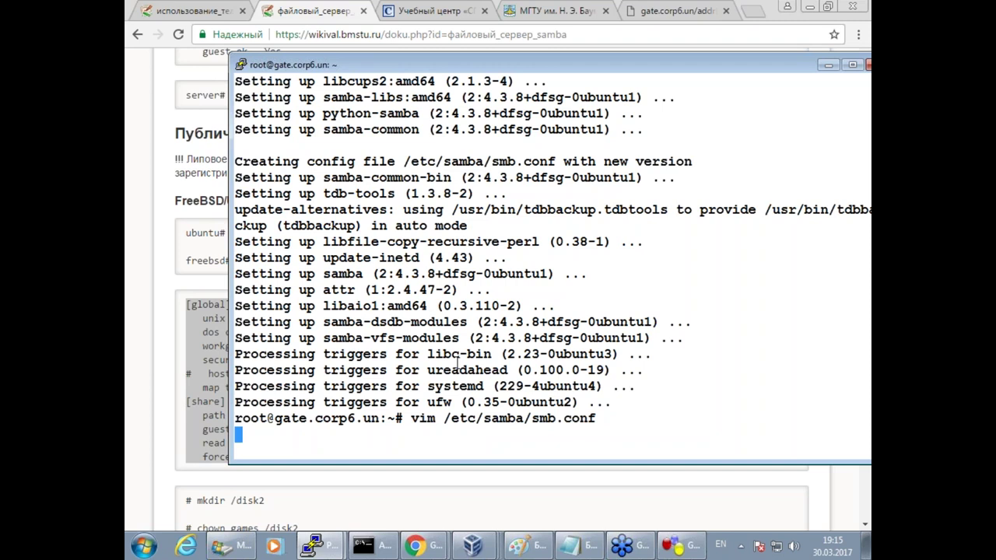
# Replace smb.conf's contents with the pasted share config and delete the hosts allow line.
pyautogui.write(':%d')
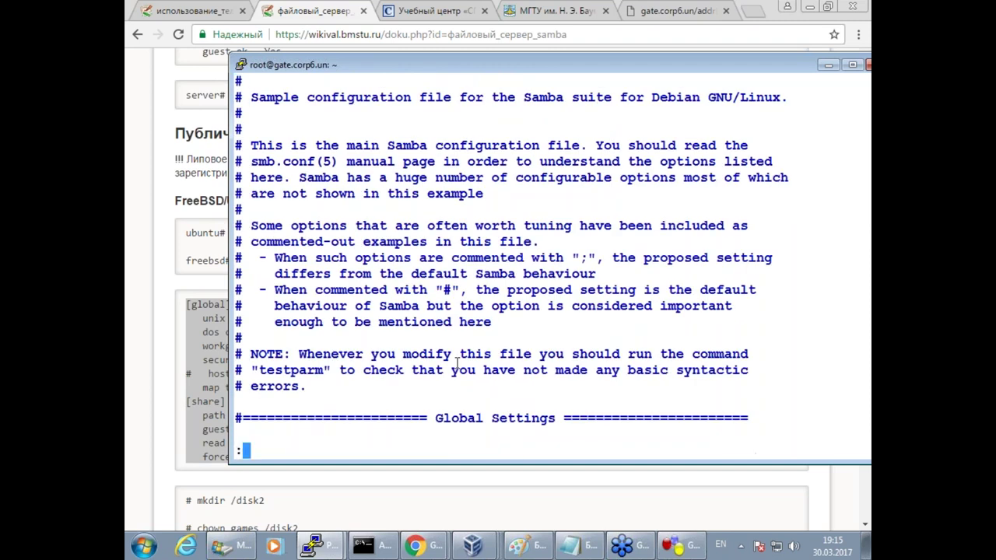
pyautogui.press('Return')
pyautogui.press('i')
pyautogui.rightClick(456, 362)
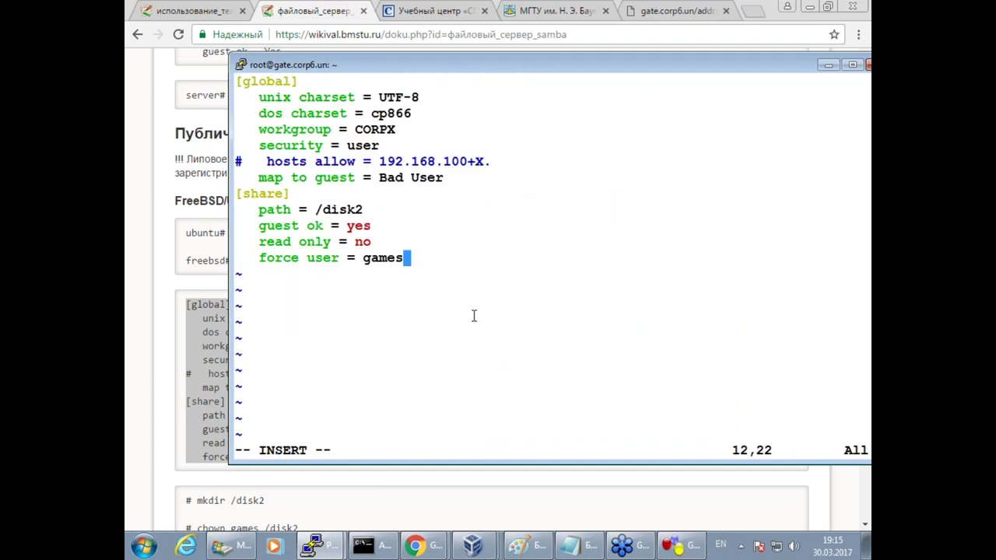
pyautogui.press('Return')
pyautogui.press('Up')
pyautogui.press('Up')
pyautogui.press('Up')
pyautogui.press('Up')
pyautogui.press('Up')
pyautogui.press('Up')
pyautogui.press('Up')
pyautogui.press('Escape')
pyautogui.write(':d')
pyautogui.press('Return')
# Change the workgroup from CORPX to CORP6.
pyautogui.press('Up')
pyautogui.press('Up')
pyautogui.press('Right')
pyautogui.press('Right')
pyautogui.press('Right')
pyautogui.press('Right')
pyautogui.press('Right')
pyautogui.press('Right')
pyautogui.press('Right')
pyautogui.press('Right')
pyautogui.press('Right')
pyautogui.press('Right')
pyautogui.press('Right')
pyautogui.press('Right')
pyautogui.press('Right')
pyautogui.press('Right')
pyautogui.press('Right')
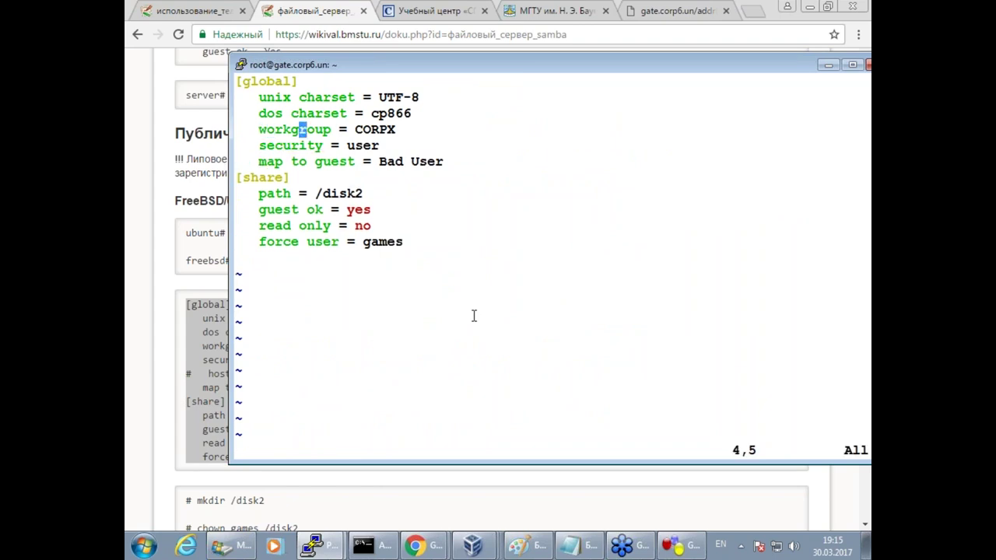
pyautogui.press('a')
pyautogui.press('Right')
pyautogui.press('BackSpace')
pyautogui.write('6')
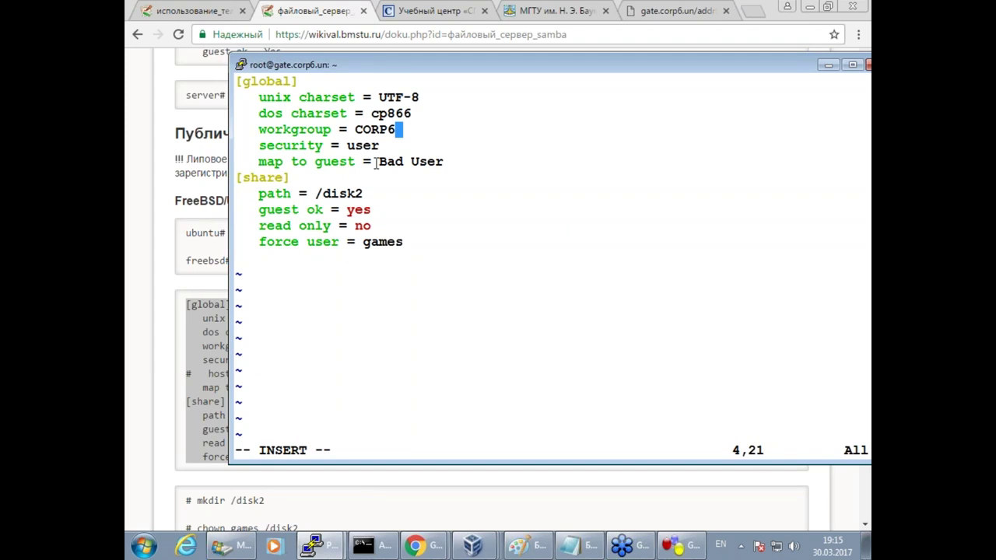
# Point out the map to guest = Bad User setting and /disk2 path, then save smb.conf.
pyautogui.moveTo(371, 162); pyautogui.dragTo(445, 160)
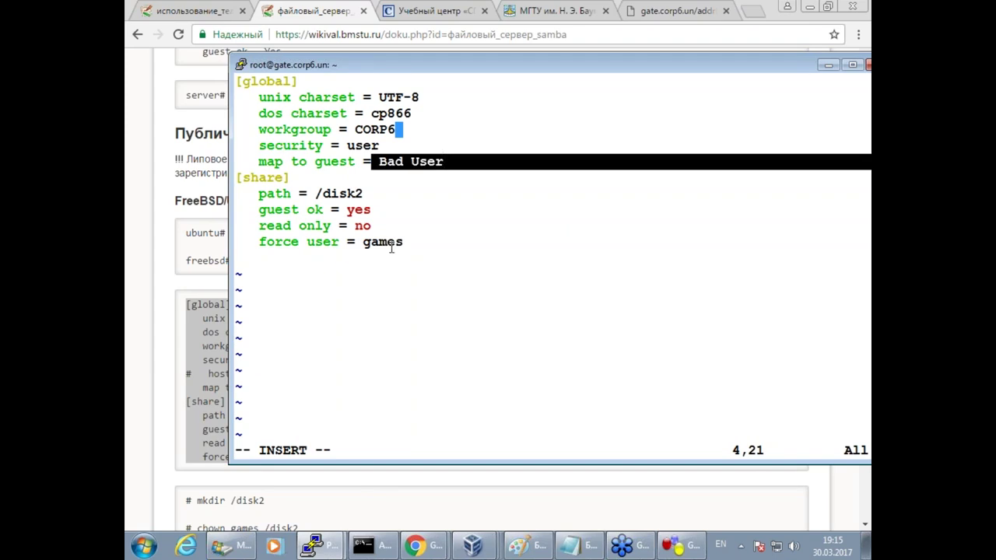
pyautogui.click(412, 182)
pyautogui.moveTo(373, 162); pyautogui.dragTo(444, 161)
pyautogui.click(303, 162)
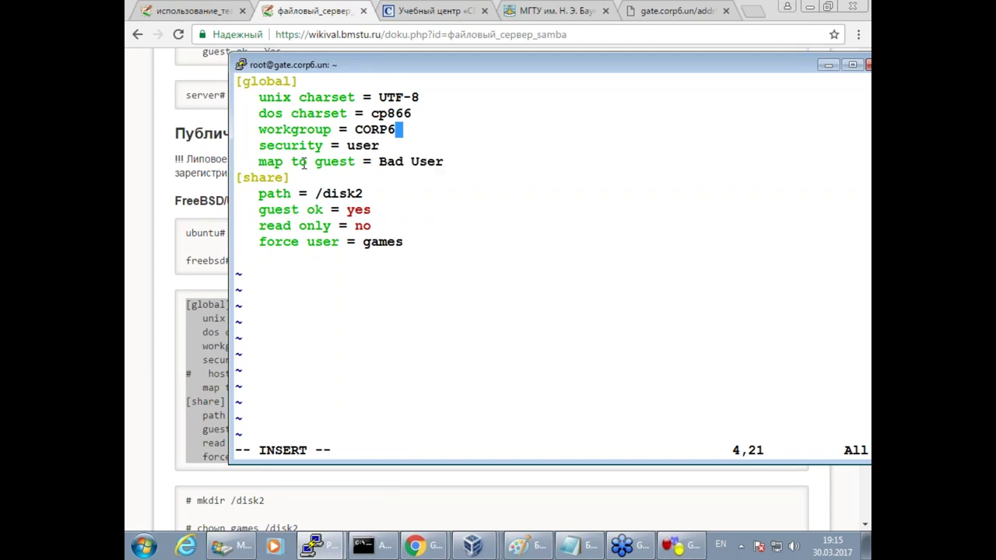
pyautogui.moveTo(301, 162); pyautogui.dragTo(356, 162)
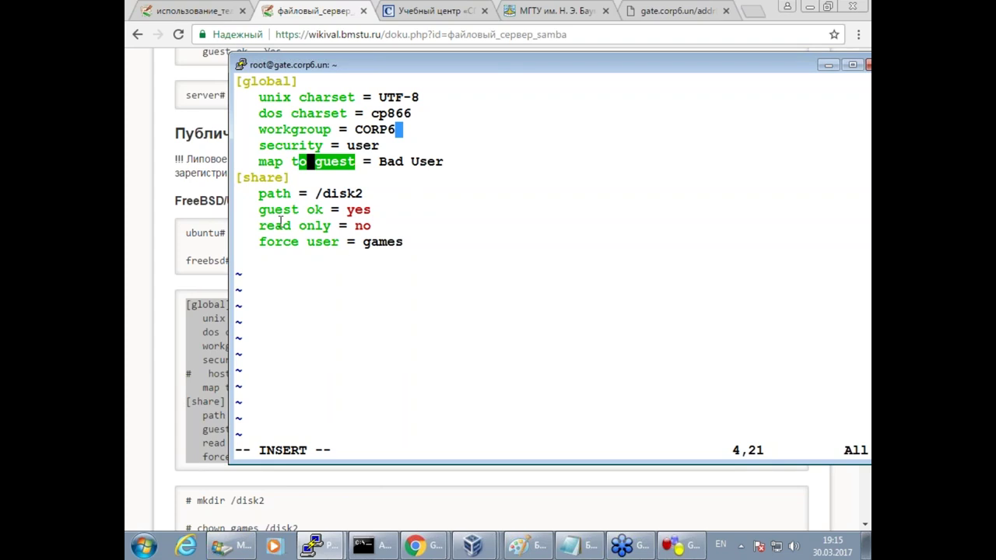
pyautogui.click(281, 213)
pyautogui.moveTo(316, 194); pyautogui.dragTo(363, 194)
pyautogui.press('super+c')
pyautogui.click(312, 195)
pyautogui.press('Escape')
pyautogui.write(':wq')
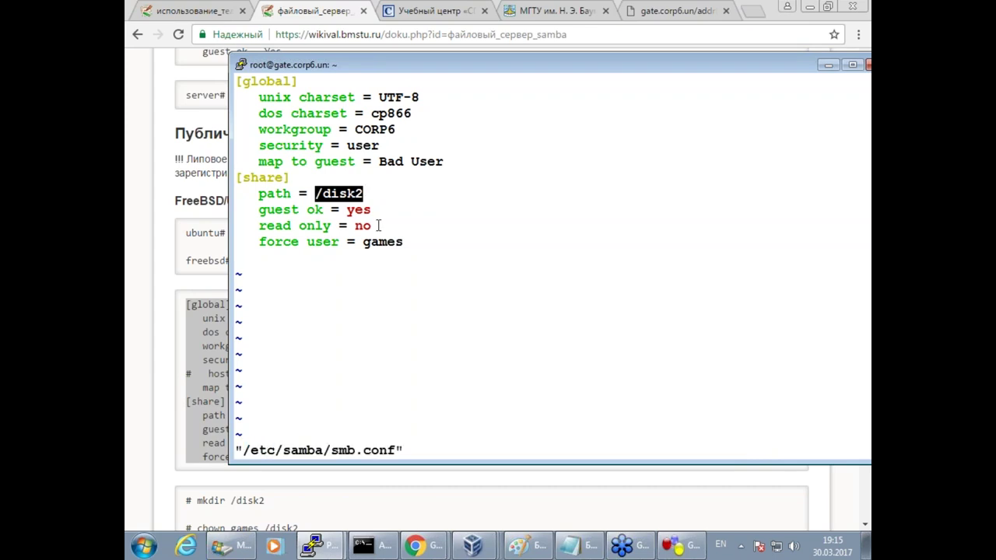
pyautogui.press('Return')
# Create the /disk2 directory with mkdir.
pyautogui.press('Return')
pyautogui.press('Return')
pyautogui.write('mkdir')
pyautogui.rightClick(453, 193)
pyautogui.press('Return')
pyautogui.press('Return')
# Copy chown games /disk2 from the wiki and run it on gate.
pyautogui.click(166, 451)
pyautogui.scroll(-1, 305, 467)
pyautogui.moveTo(299, 457); pyautogui.dragTo(198, 459)
pyautogui.press('super+c')
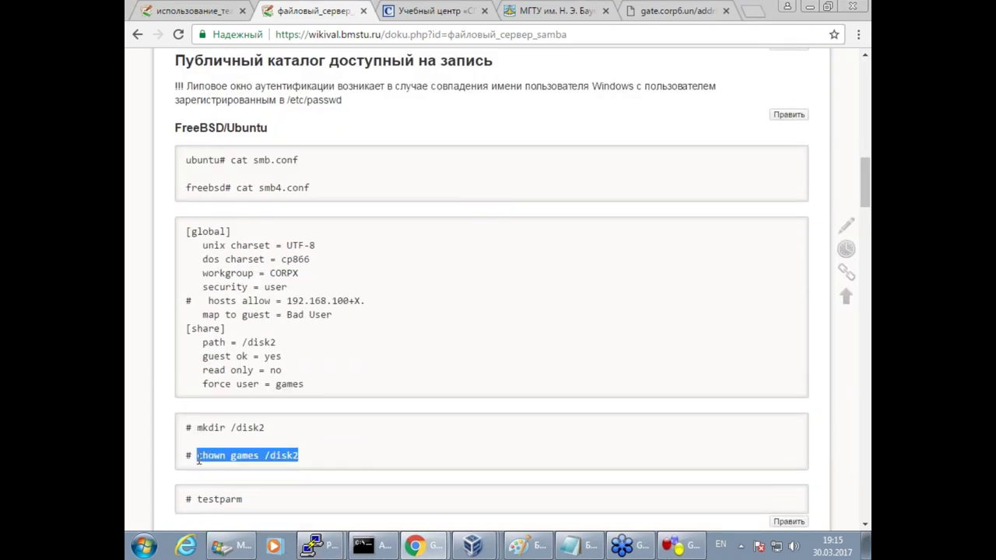
pyautogui.click(315, 546)
pyautogui.click(339, 515)
pyautogui.rightClick(467, 347)
pyautogui.press('Return')
pyautogui.press('Return')
pyautogui.press('Return')
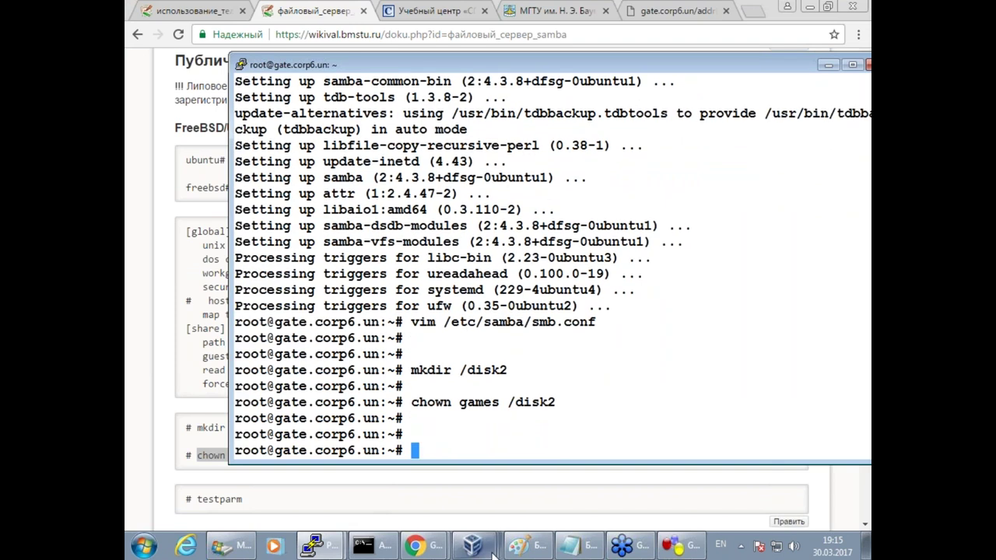
pyautogui.click(490, 550)
# Sign clientN into the domain via Send Ctrl-Alt-Del, re-entering the password after an error.
pyautogui.click(459, 511)
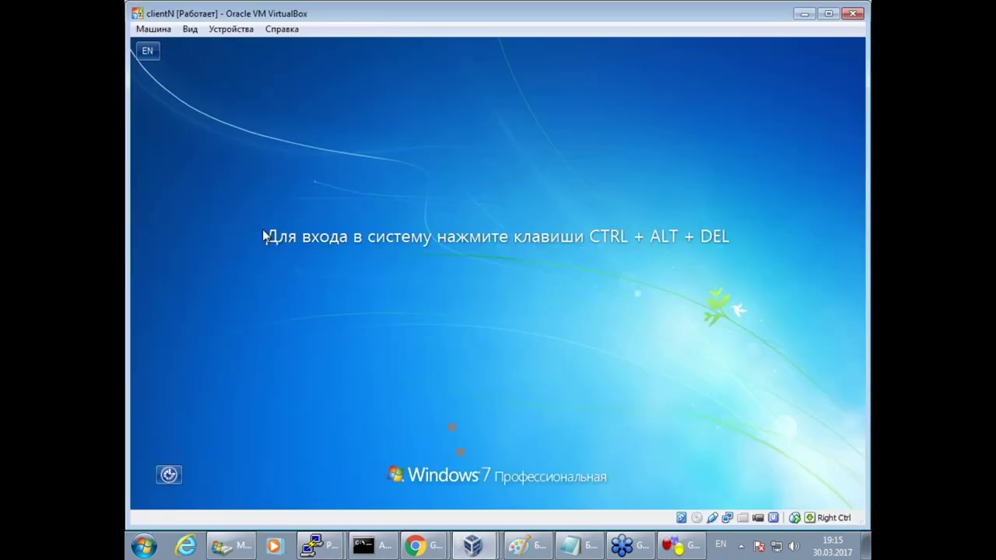
pyautogui.click(154, 29)
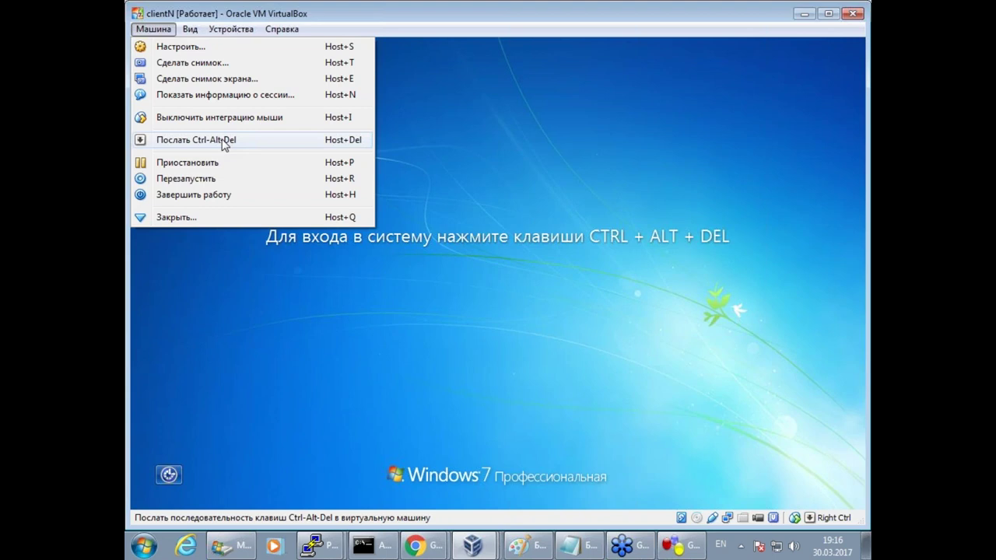
pyautogui.click(222, 141)
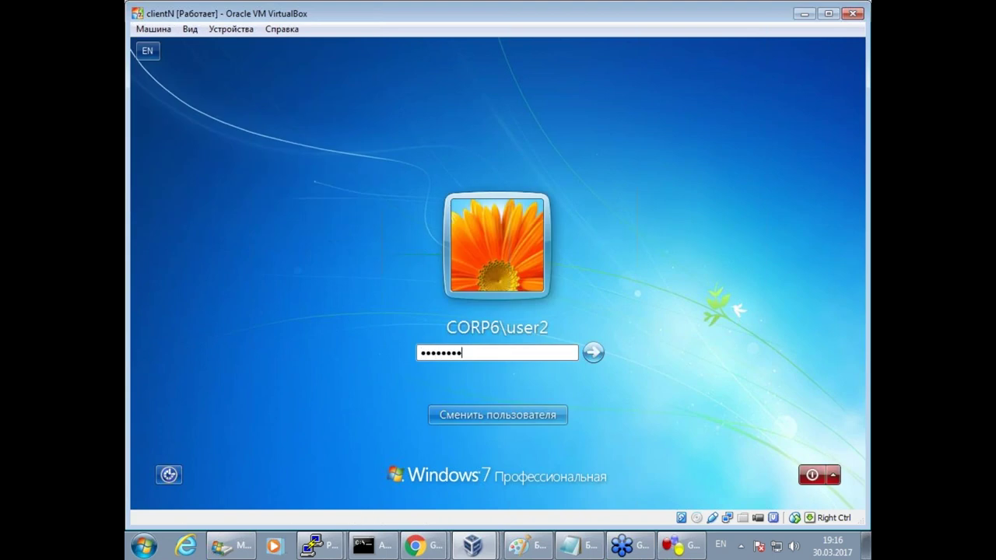
pyautogui.press('Return')
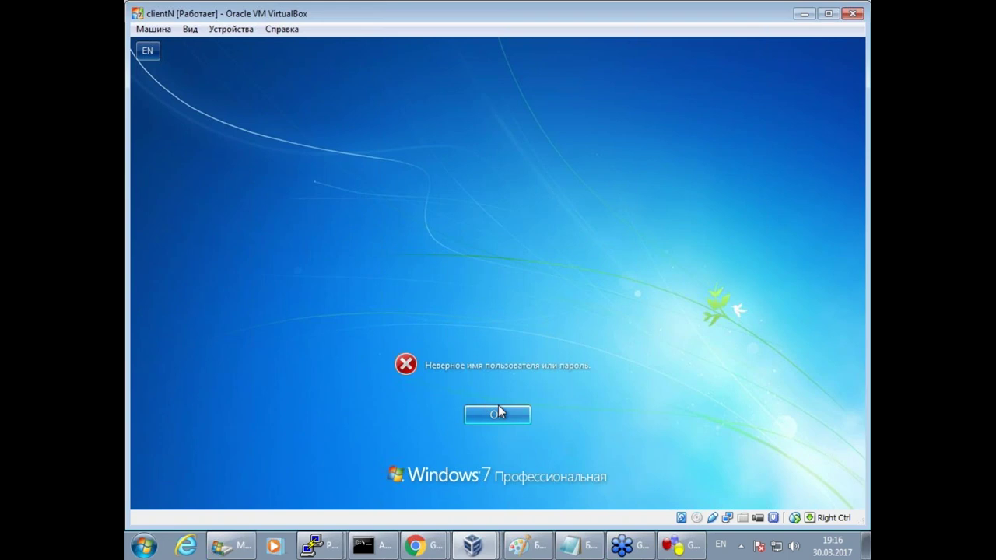
pyautogui.click(486, 405)
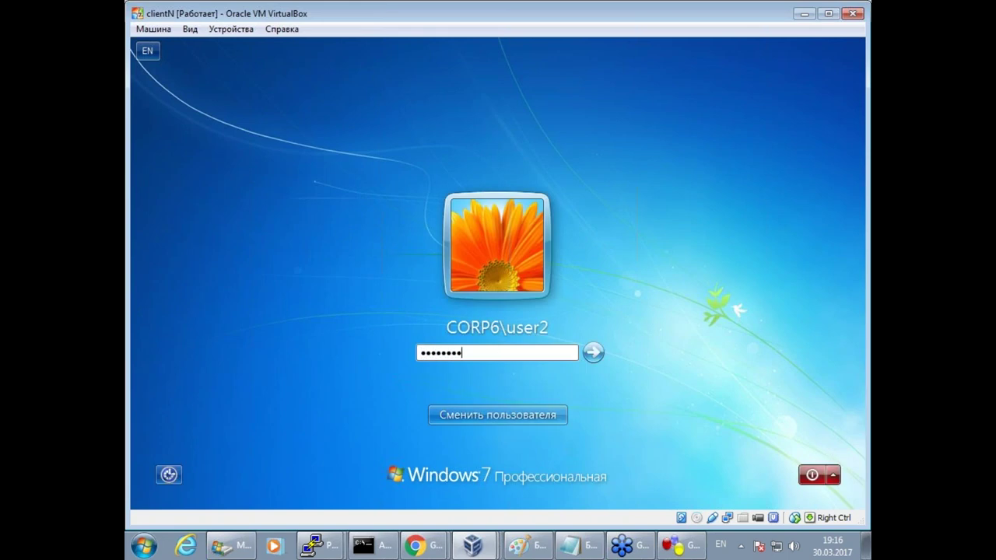
pyautogui.press('Return')
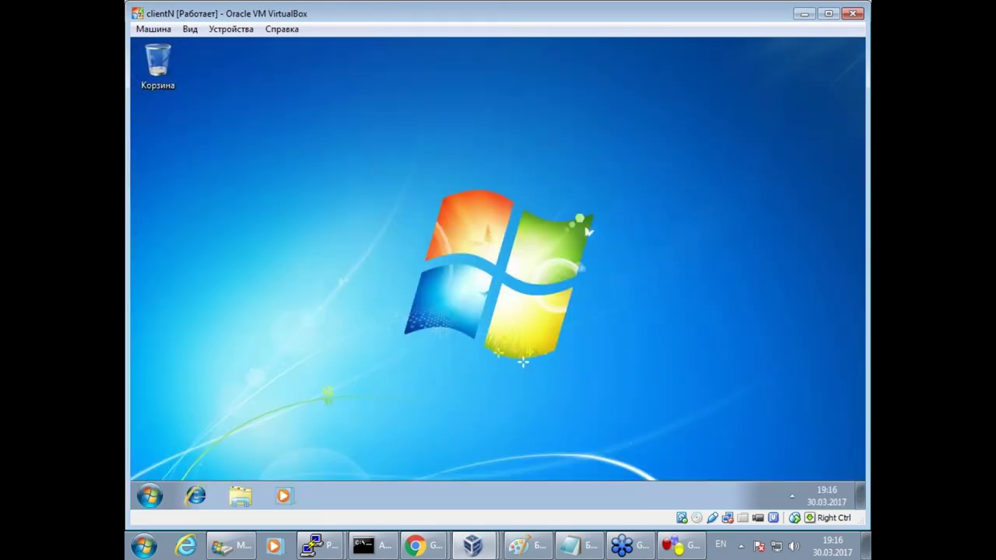
# Browse to \\gate in Explorer, confirm its share folder is empty, and close the window.
pyautogui.click(240, 496)
pyautogui.click(428, 76)
pyautogui.write('\\\\gat')
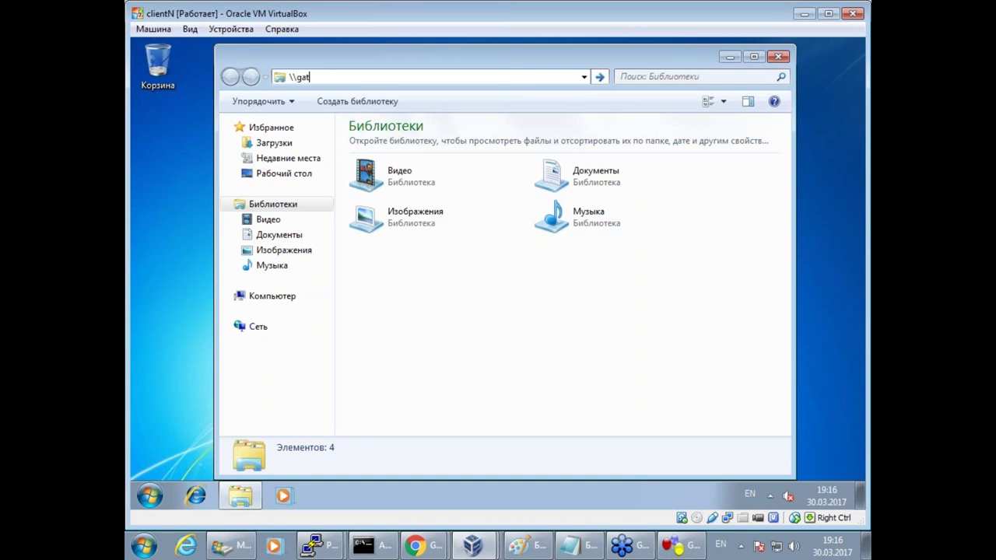
pyautogui.write('e')
pyautogui.press('Return')
pyautogui.doubleClick(388, 127)
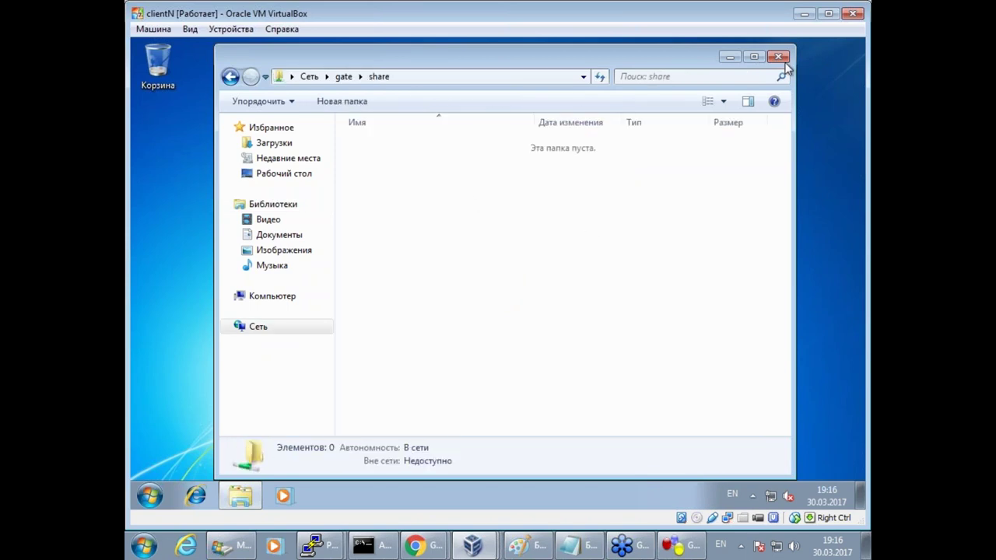
pyautogui.click(784, 61)
# Log the user off clientN from the Start menu.
pyautogui.click(150, 496)
pyautogui.click(457, 460)
pyautogui.click(536, 402)
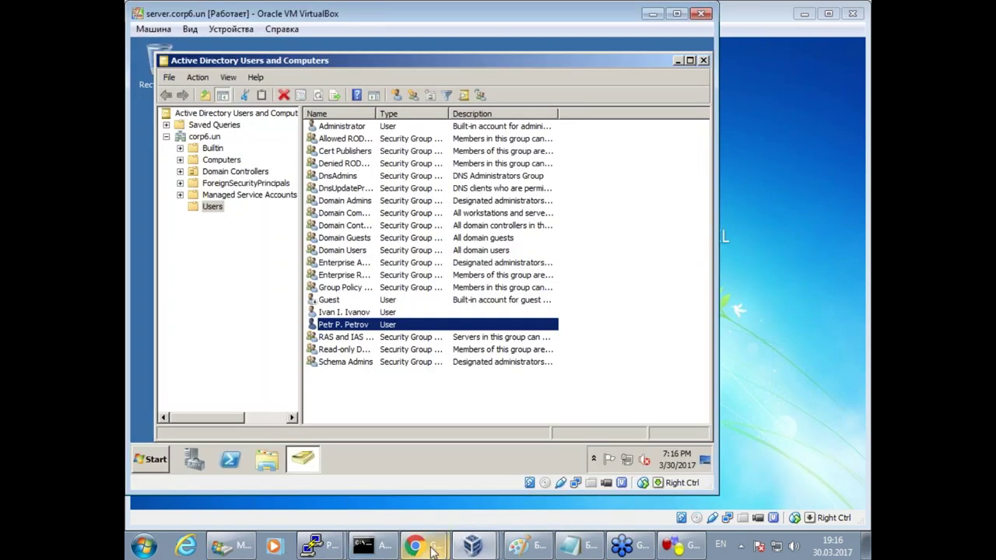
# Close the samba wiki page and open 'Использование Logon скриптов' in a new tab.
pyautogui.moveTo(381, 510)
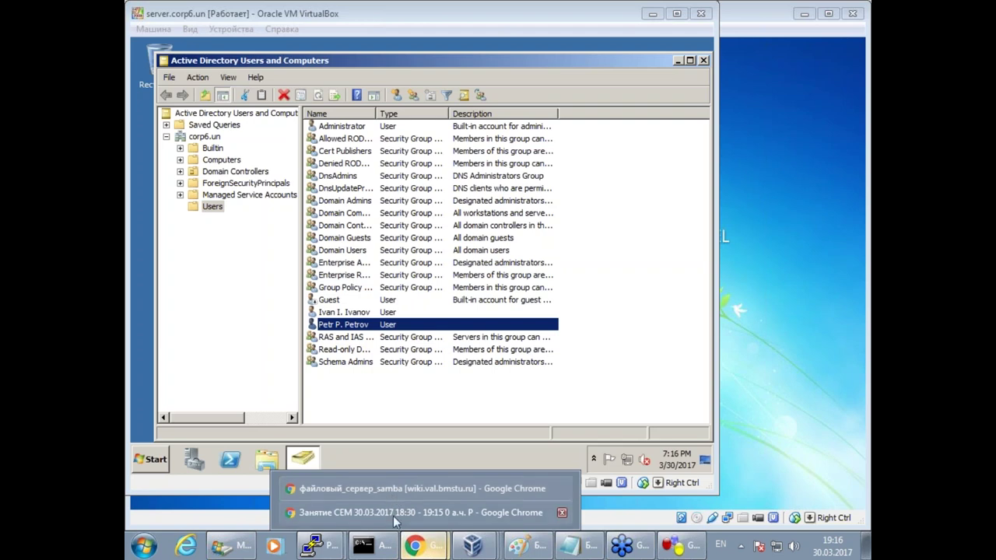
pyautogui.click(408, 488)
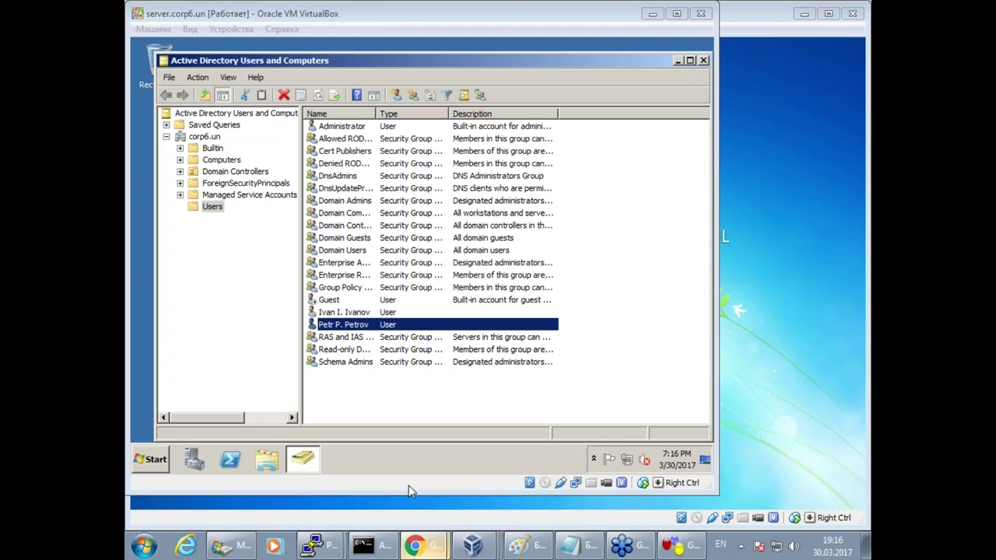
pyautogui.click(329, 59)
pyautogui.click(363, 11)
pyautogui.rightClick(347, 350)
pyautogui.click(348, 358)
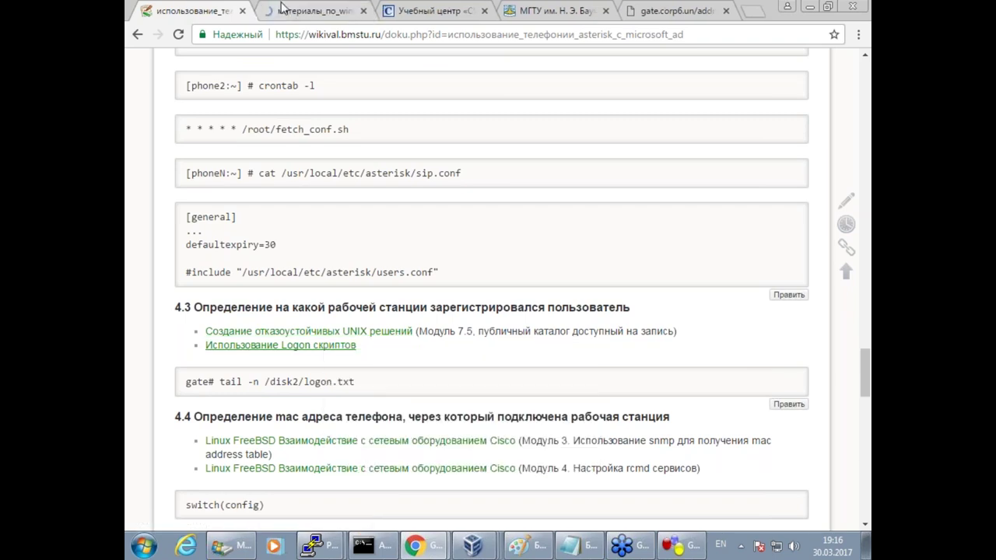
pyautogui.click(295, 16)
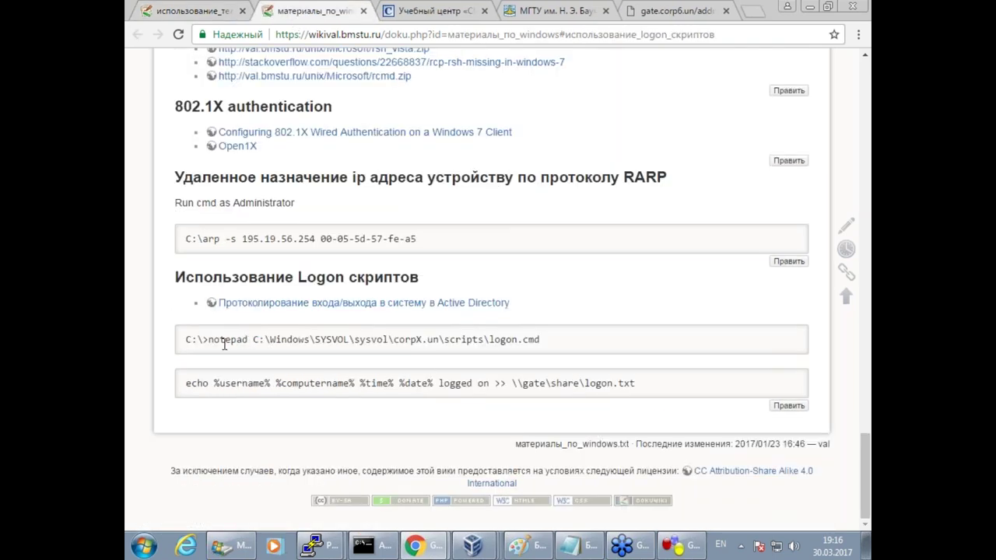
# Copy the notepad logon.cmd command and switch back to the server.corp6.un VM.
pyautogui.moveTo(558, 336); pyautogui.dragTo(208, 339)
pyautogui.press('super+c')
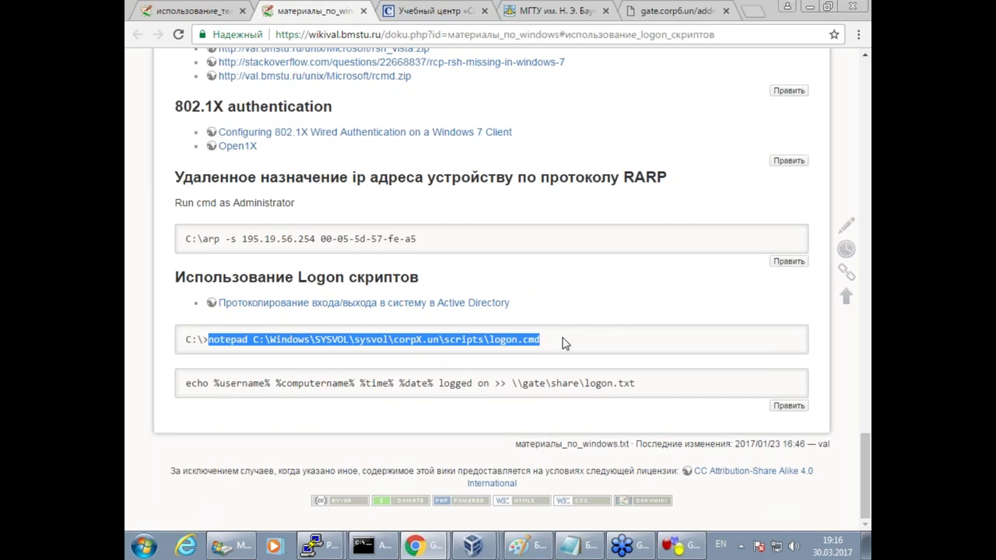
pyautogui.click(486, 542)
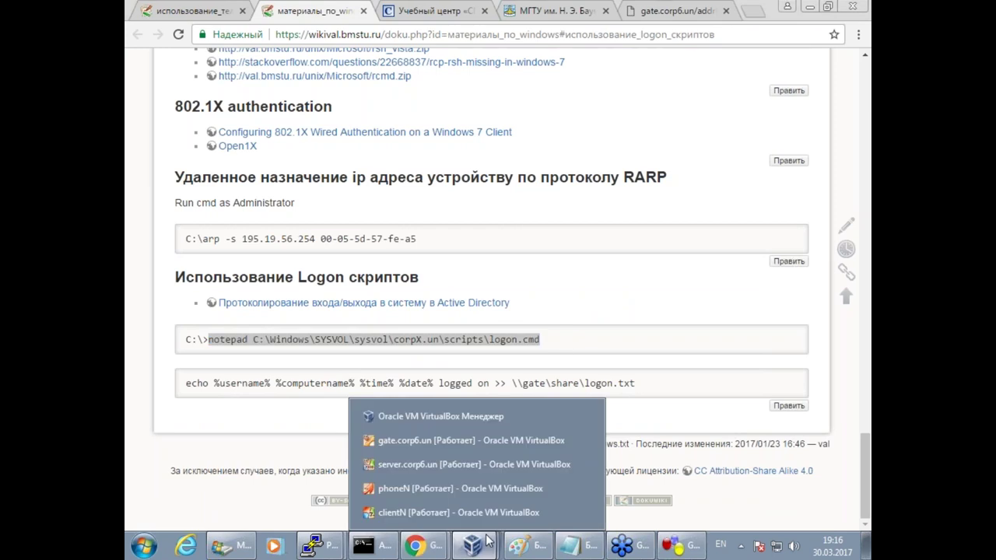
pyautogui.click(441, 464)
pyautogui.click(152, 459)
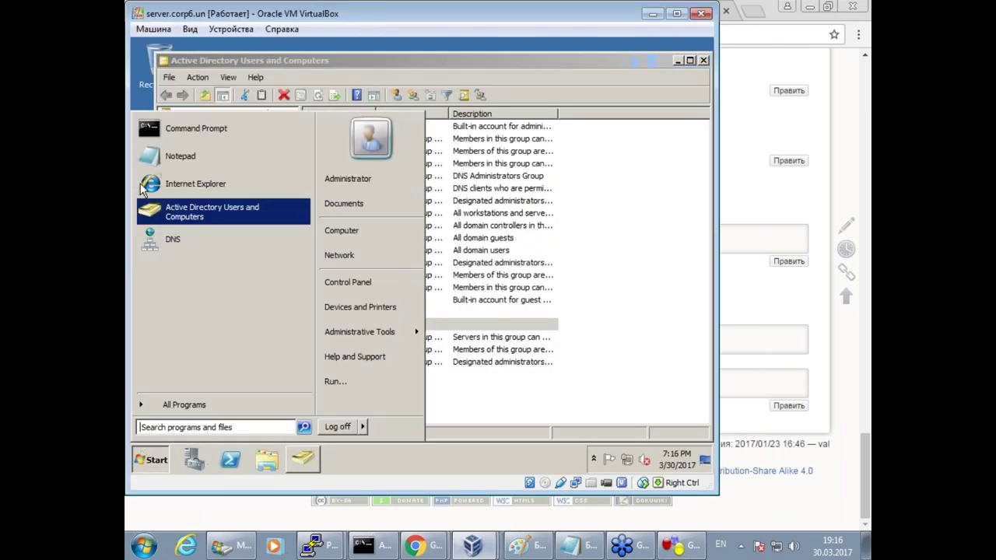
# Run the pasted notepad command with corp6.un in an admin Command Prompt, creating logon.cmd.
pyautogui.click(160, 130)
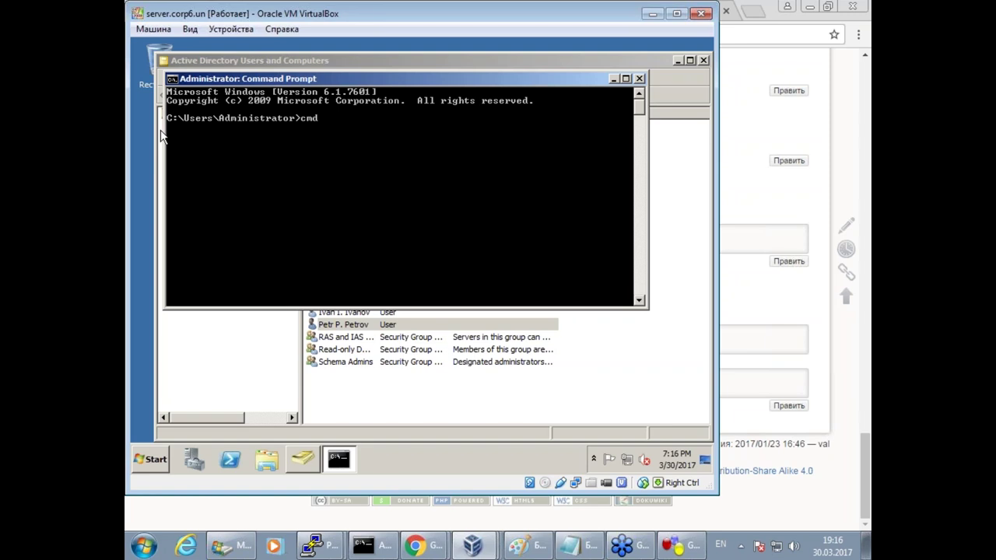
pyautogui.write('cmd')
pyautogui.press('Return')
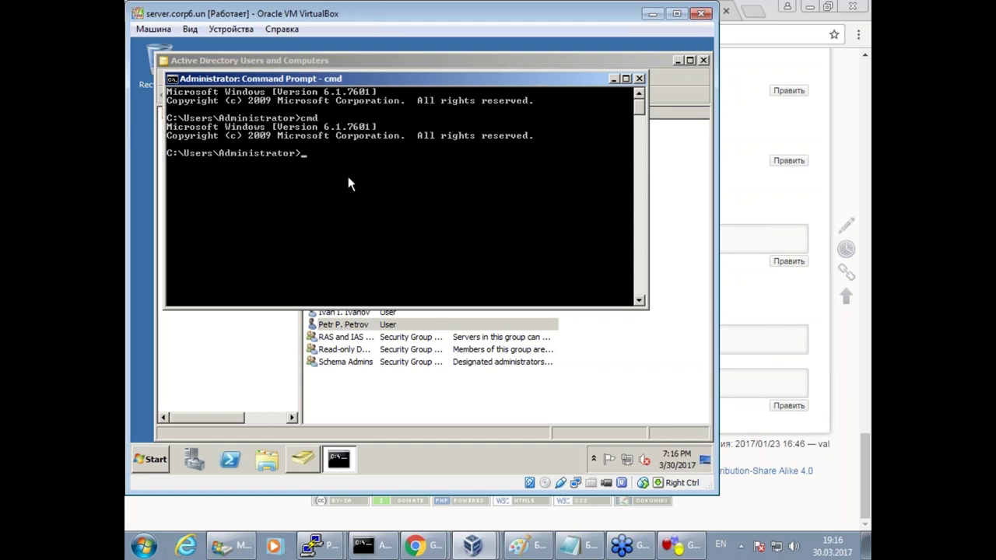
pyautogui.rightClick(348, 177)
pyautogui.click(371, 207)
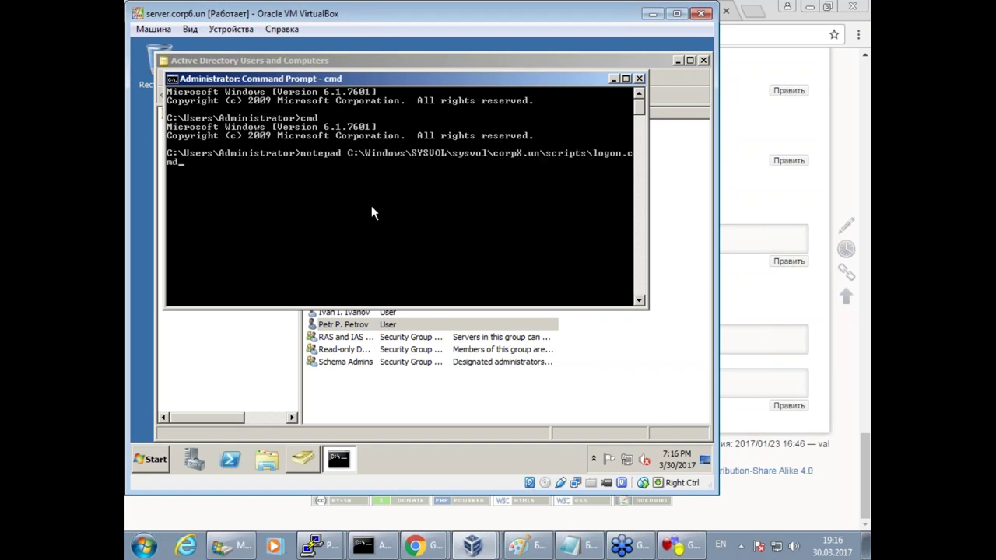
pyautogui.press('BackSpace')
pyautogui.write('6')
pyautogui.press('Return')
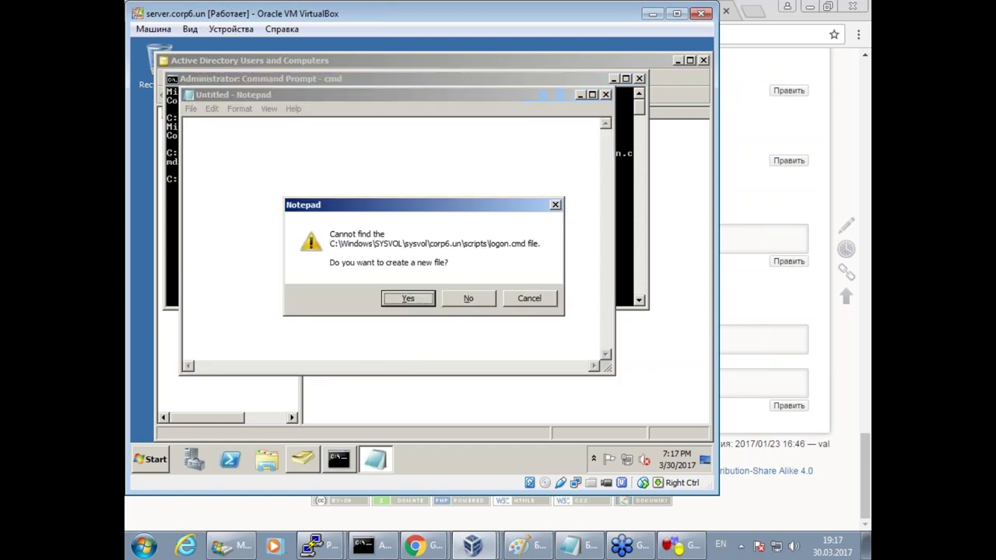
pyautogui.click(412, 300)
pyautogui.moveTo(320, 97); pyautogui.dragTo(350, 103)
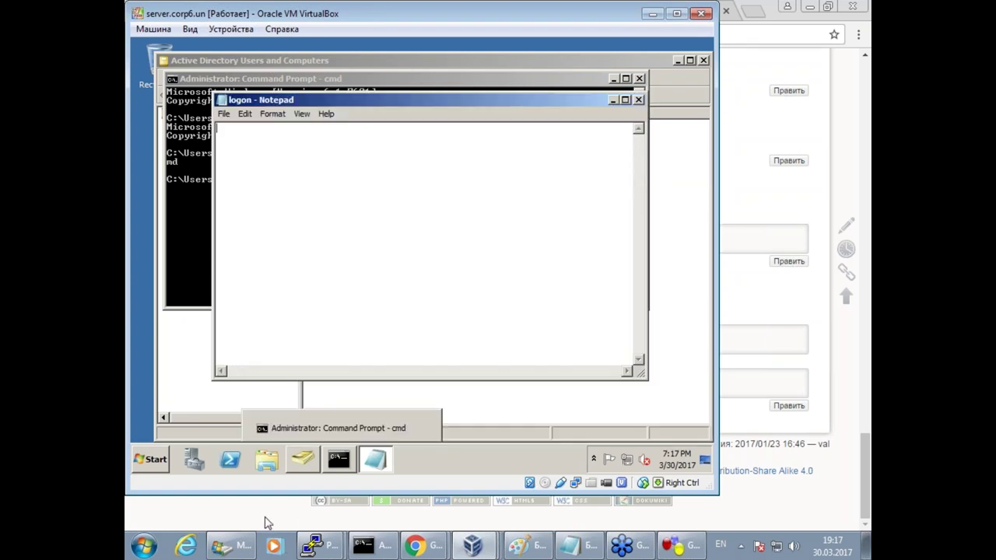
# Copy the echo logging line from the wiki and return to the server VM.
pyautogui.click(267, 523)
pyautogui.moveTo(188, 384); pyautogui.dragTo(652, 395)
pyautogui.press('super+c')
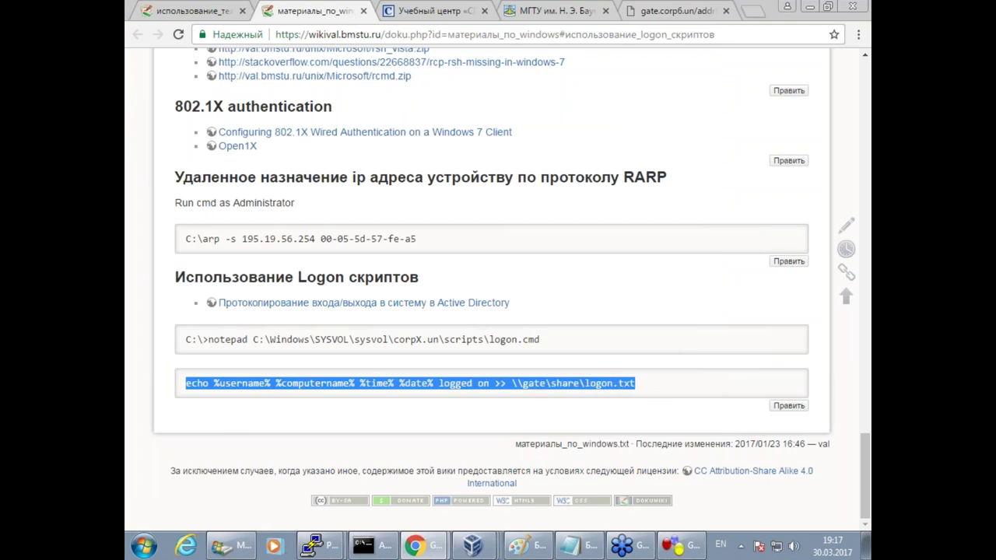
pyautogui.click(311, 546)
pyautogui.click(294, 510)
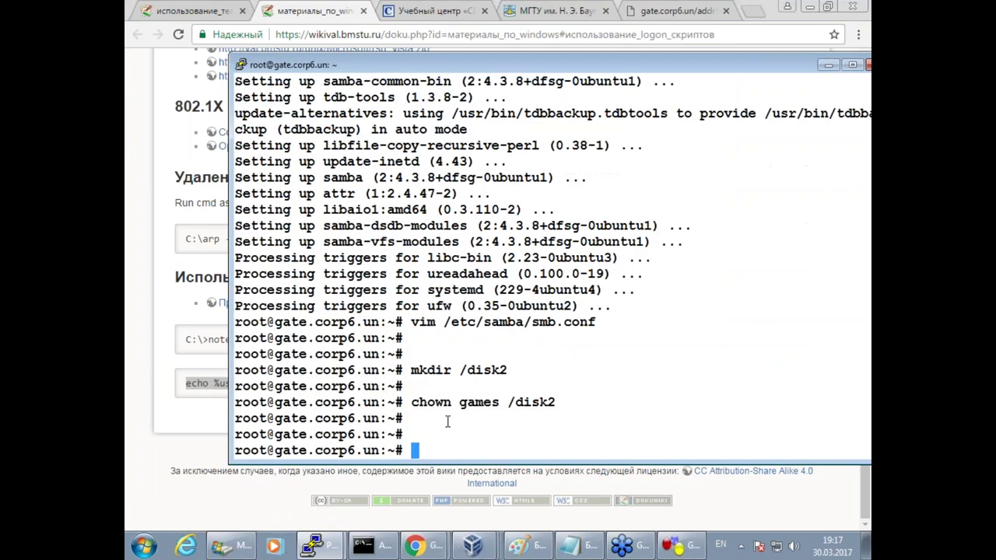
pyautogui.click(576, 549)
pyautogui.click(576, 548)
pyautogui.click(472, 545)
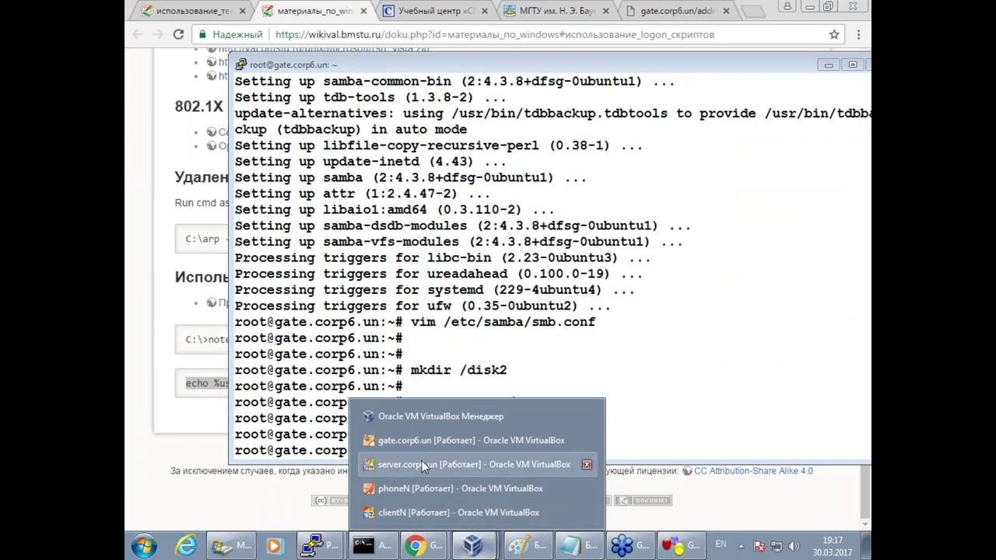
pyautogui.click(422, 465)
# Paste the echo line into logon.cmd, save it, and close Notepad.
pyautogui.click(245, 114)
pyautogui.click(259, 172)
pyautogui.click(223, 114)
pyautogui.click(237, 149)
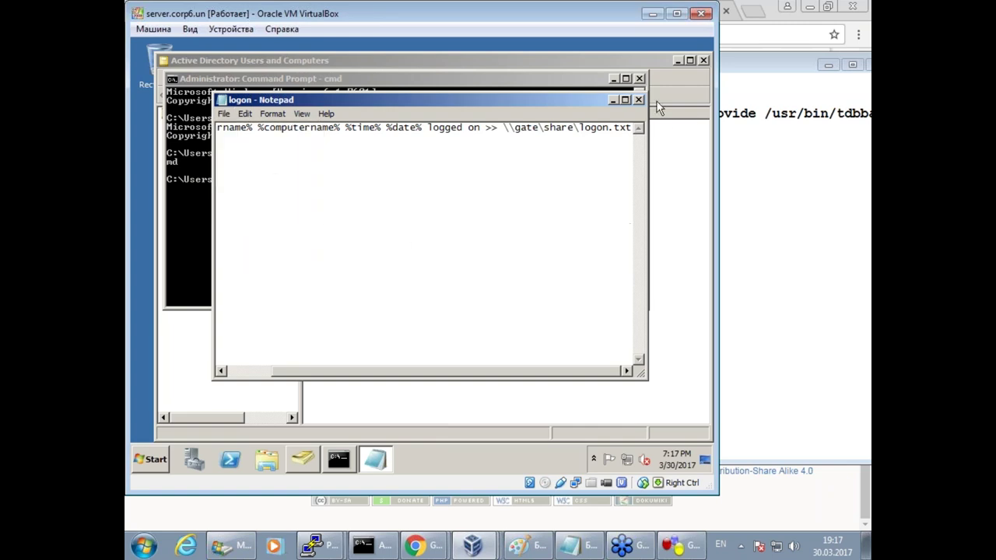
pyautogui.click(639, 100)
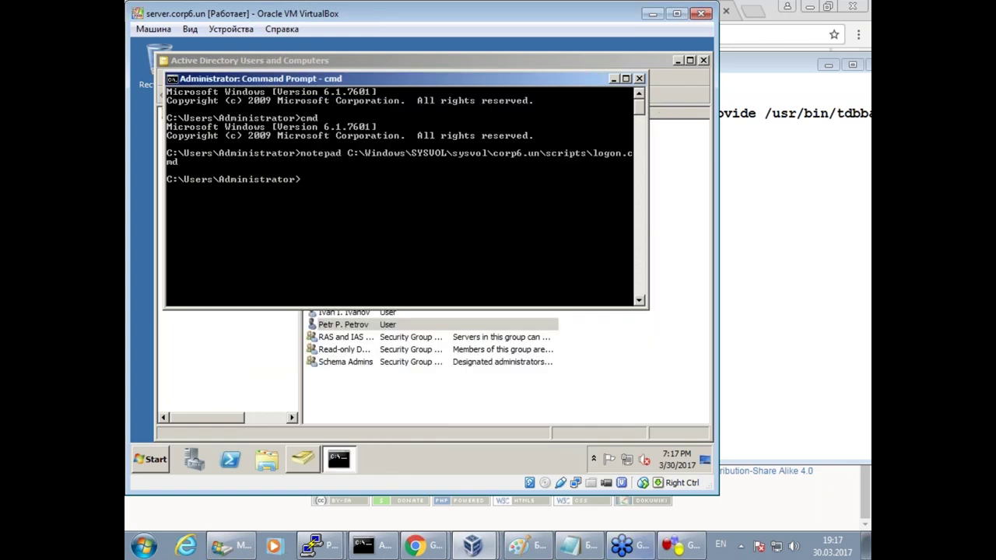
# Copy the file name logon.txt from the wiki and open the first user's properties.
pyautogui.click(261, 526)
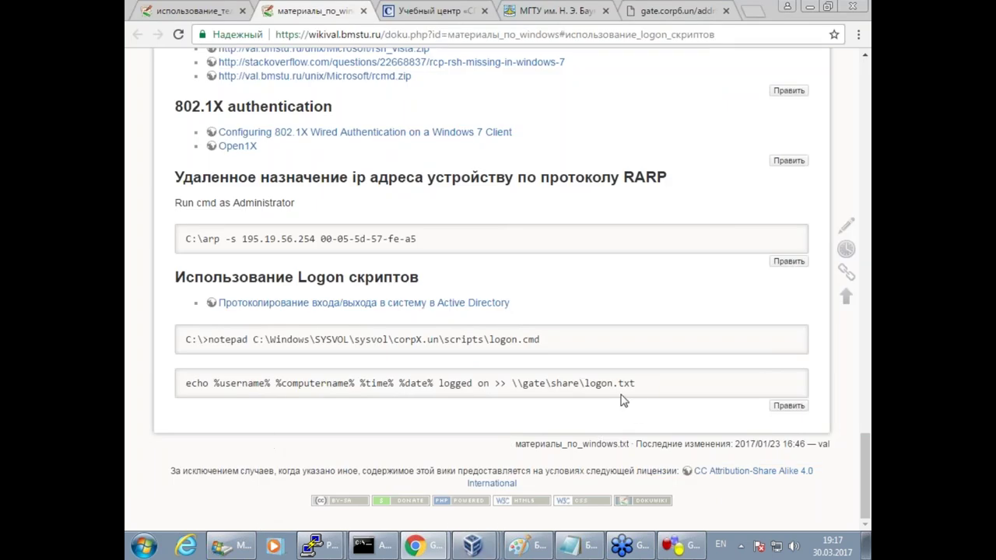
pyautogui.moveTo(585, 383); pyautogui.dragTo(641, 383)
pyautogui.hotkey('ctrl', 'c')
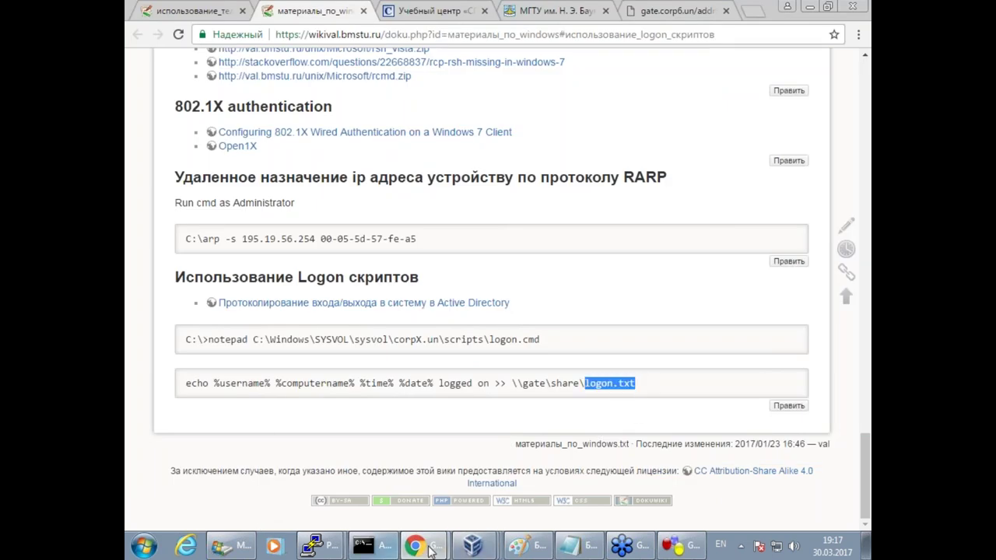
pyautogui.click(472, 545)
pyautogui.click(383, 465)
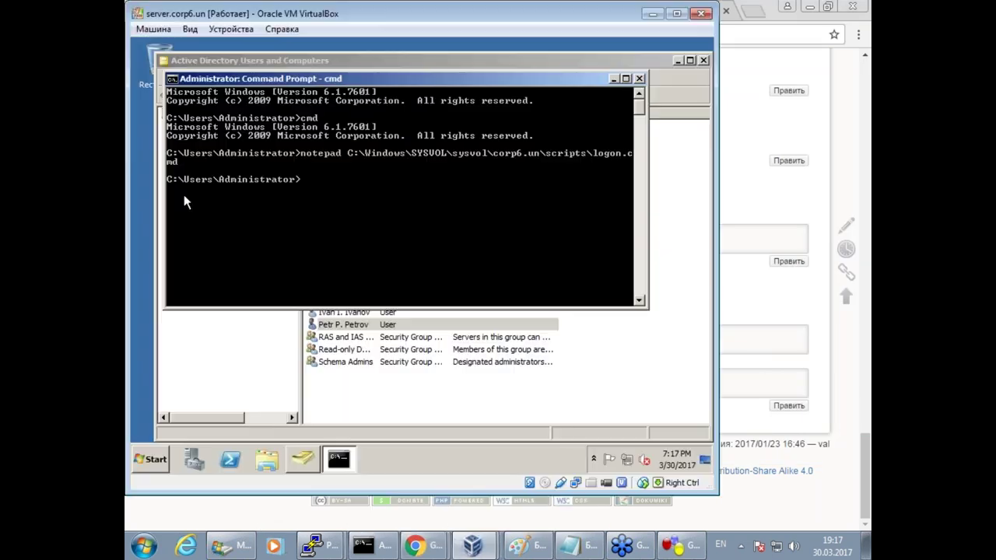
pyautogui.click(357, 326)
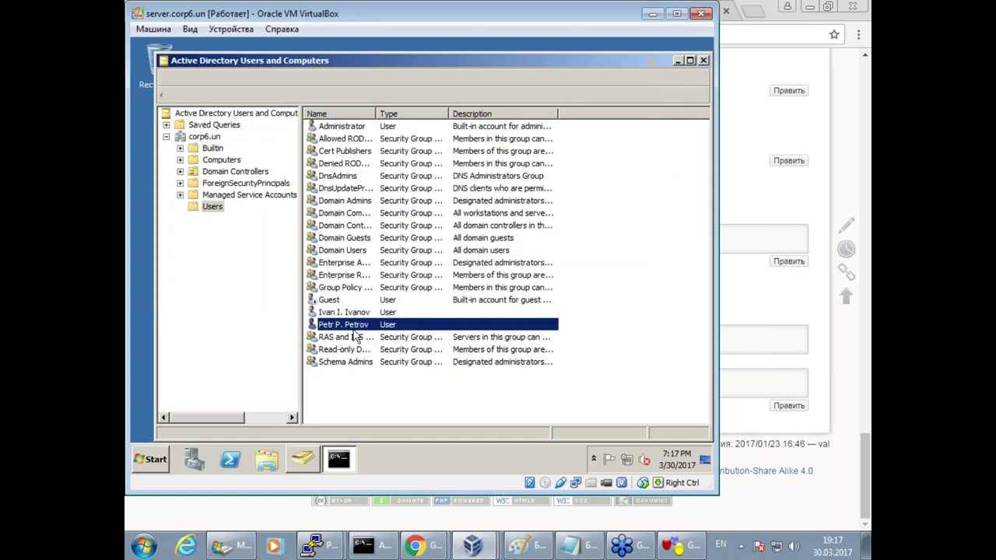
pyautogui.doubleClick(477, 312)
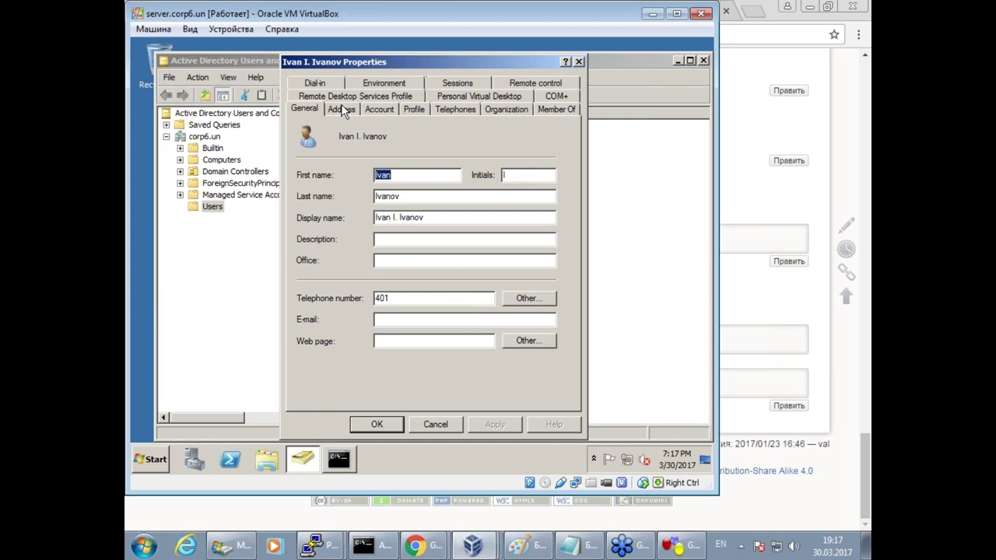
# Set the first user's Profile logon script to logon.txt and confirm.
pyautogui.click(414, 109)
pyautogui.click(398, 168)
pyautogui.write('logon.txt')
pyautogui.click(388, 424)
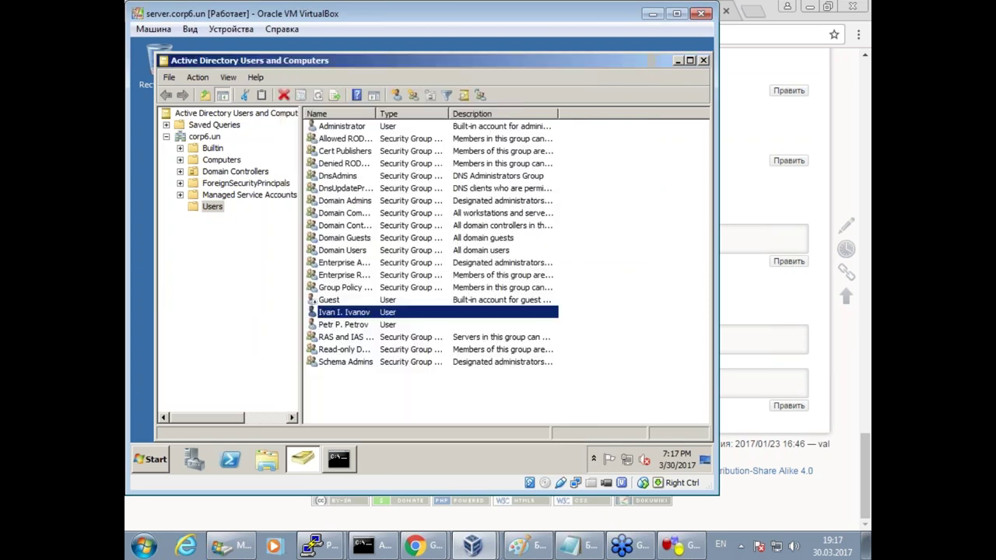
# Give the second user account the same logon.txt logon script.
pyautogui.click(333, 324)
pyautogui.doubleClick(326, 321)
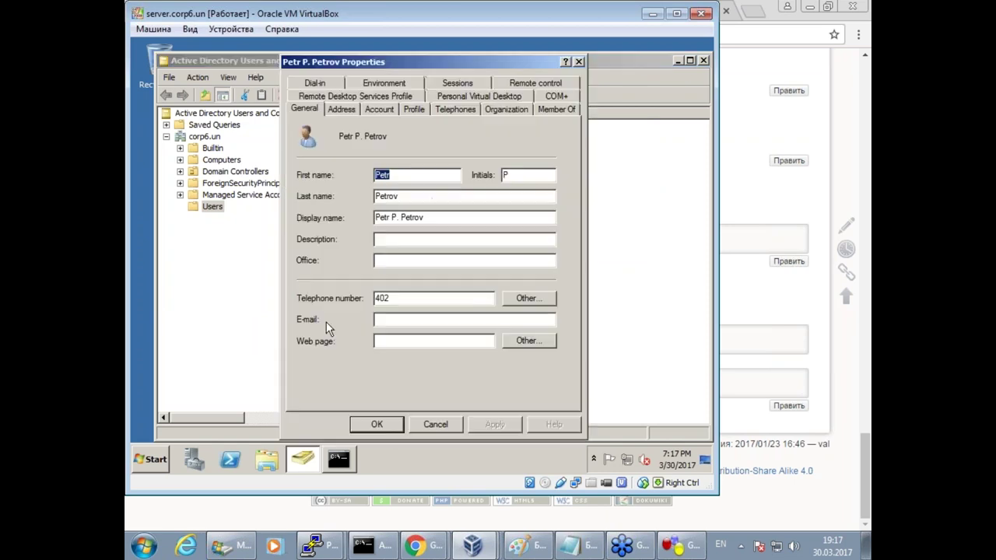
pyautogui.click(413, 110)
pyautogui.click(394, 169)
pyautogui.hotkey('ctrl', 'v')
pyautogui.click(376, 420)
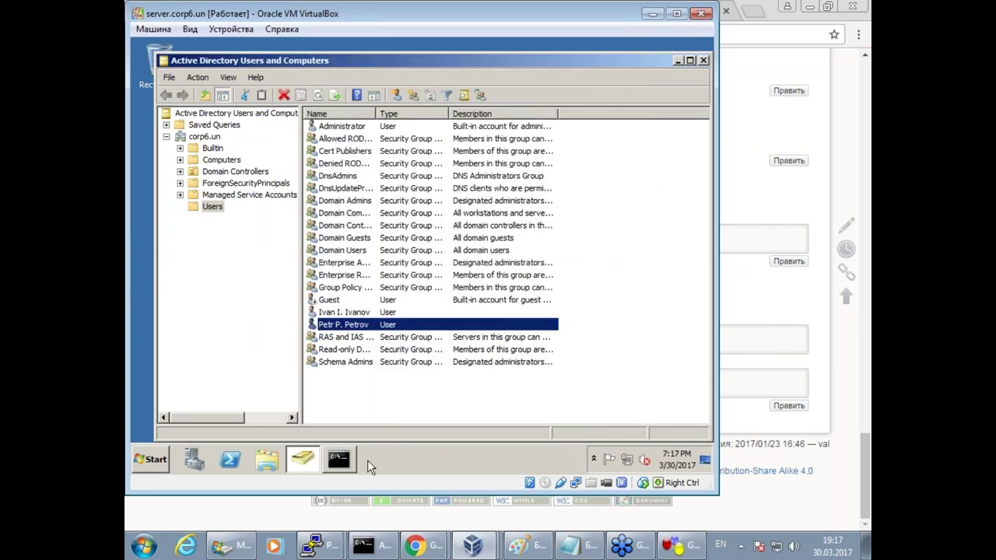
# Bring the clientN VM forward and open its Machine menu.
pyautogui.click(472, 545)
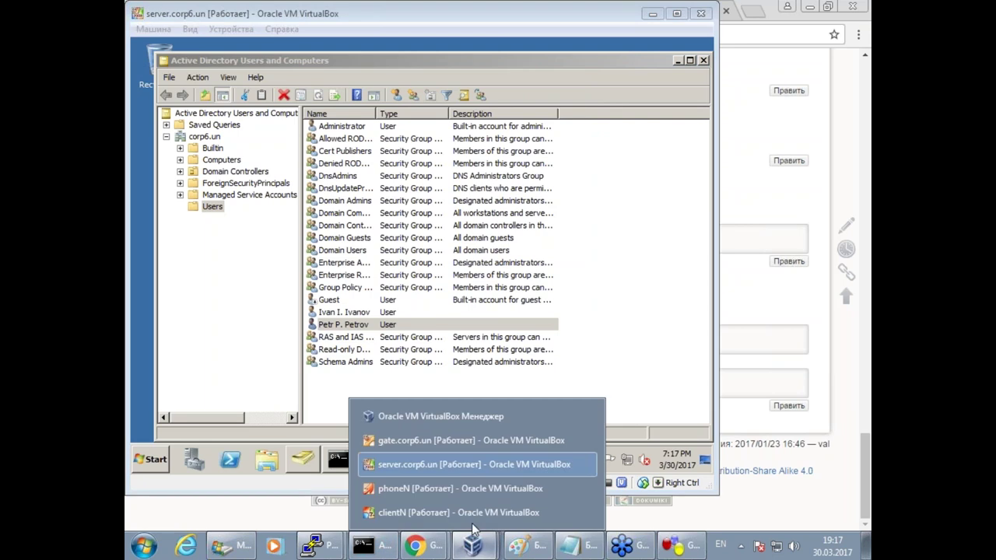
pyautogui.click(434, 515)
pyautogui.click(153, 29)
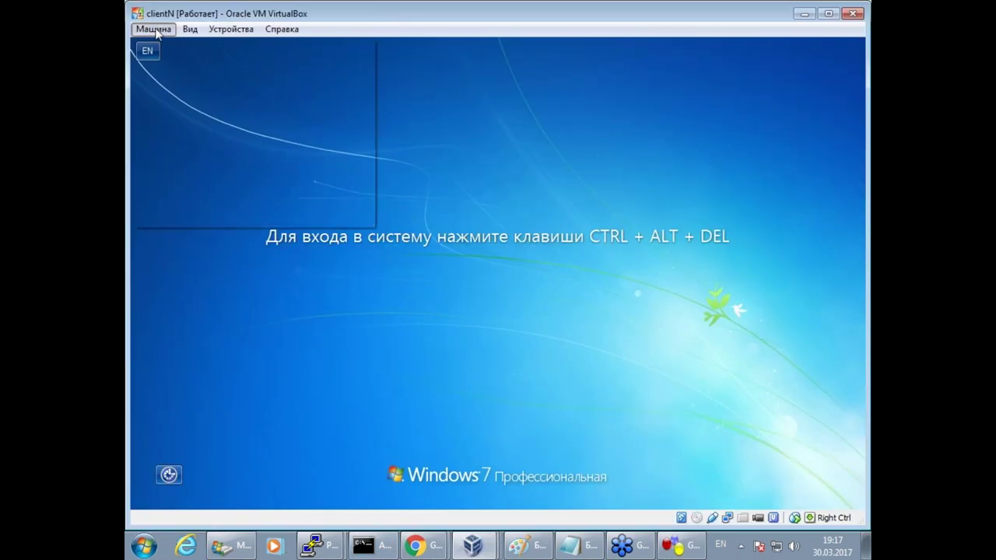
# Sign the domain user into clientN and list /disk2 on the gate.
pyautogui.click(214, 142)
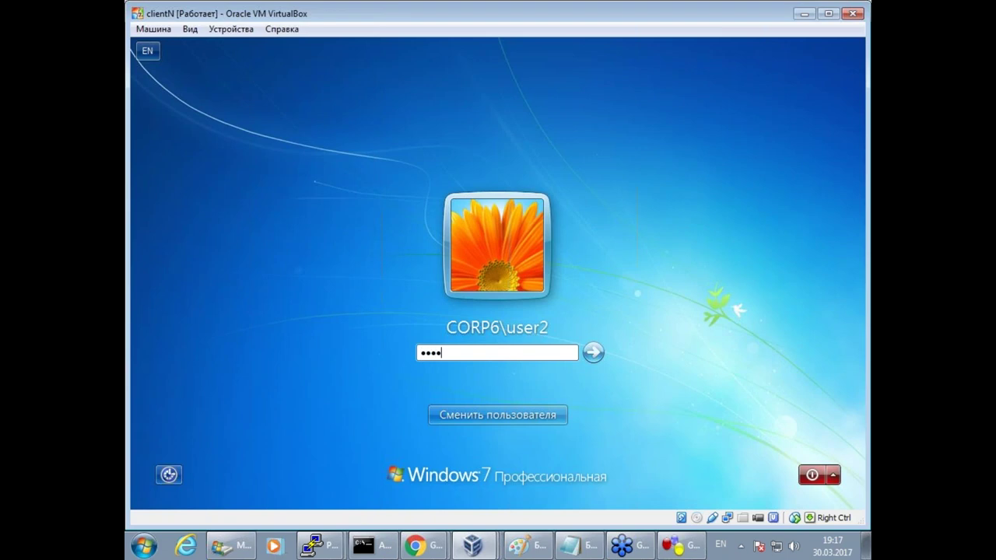
pyautogui.press('Return')
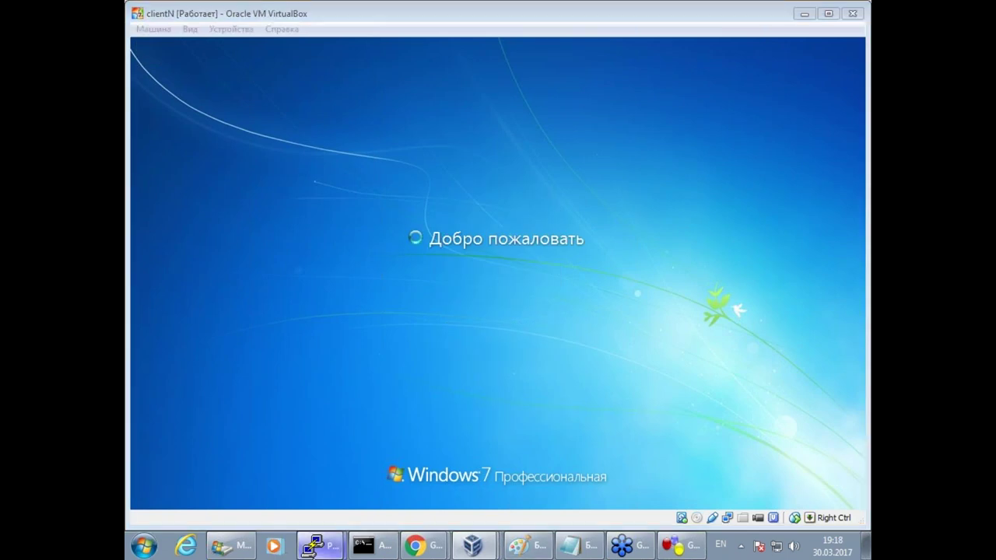
pyautogui.moveTo(320, 545)
pyautogui.click(313, 513)
pyautogui.write('ls /disk2/')
pyautogui.press('Return')
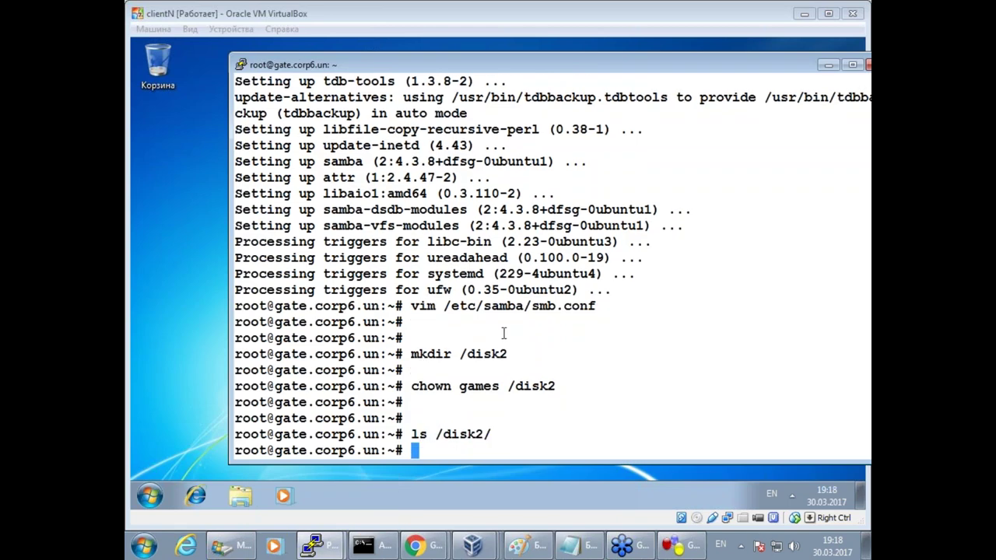
# Rerun ls /disk2/ repeatedly, confirming no logon file appears yet.
pyautogui.press('Up')
pyautogui.press('Return')
pyautogui.press('Up')
pyautogui.press('Return')
pyautogui.press('Up')
pyautogui.press('Return')
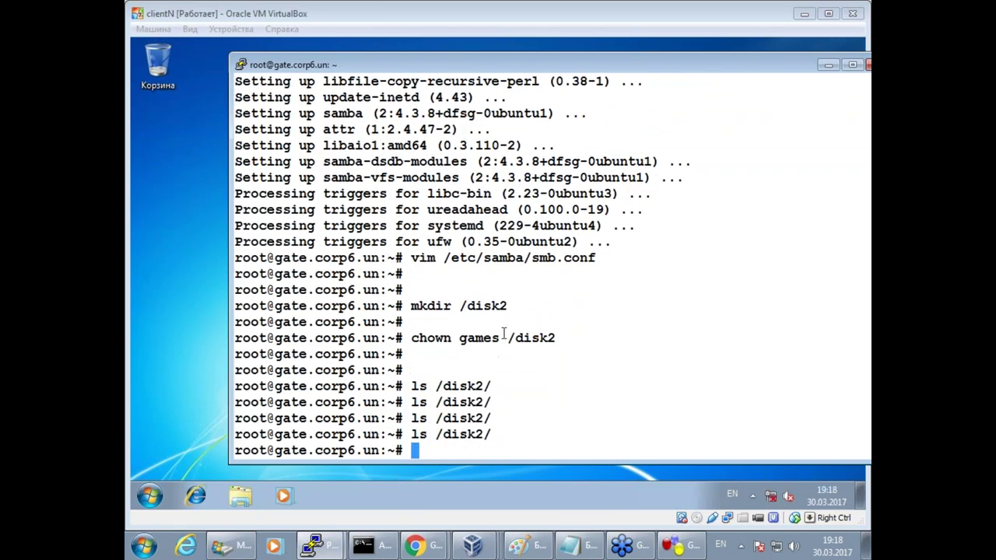
pyautogui.press('Up')
pyautogui.press('Return')
pyautogui.press('Up')
pyautogui.press('Return')
pyautogui.press('Up')
pyautogui.press('Return')
pyautogui.press('Up')
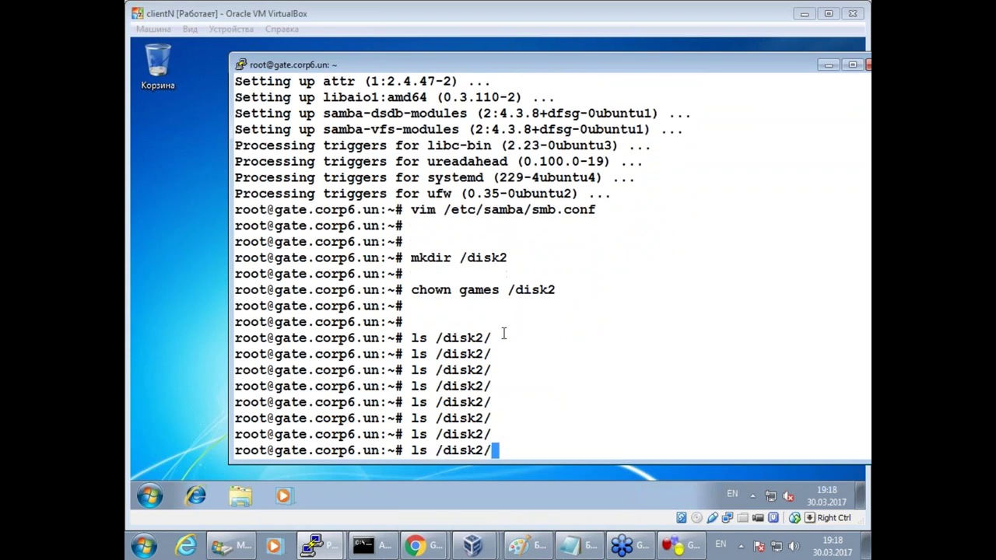
pyautogui.press('Return')
pyautogui.press('Up')
pyautogui.press('Return')
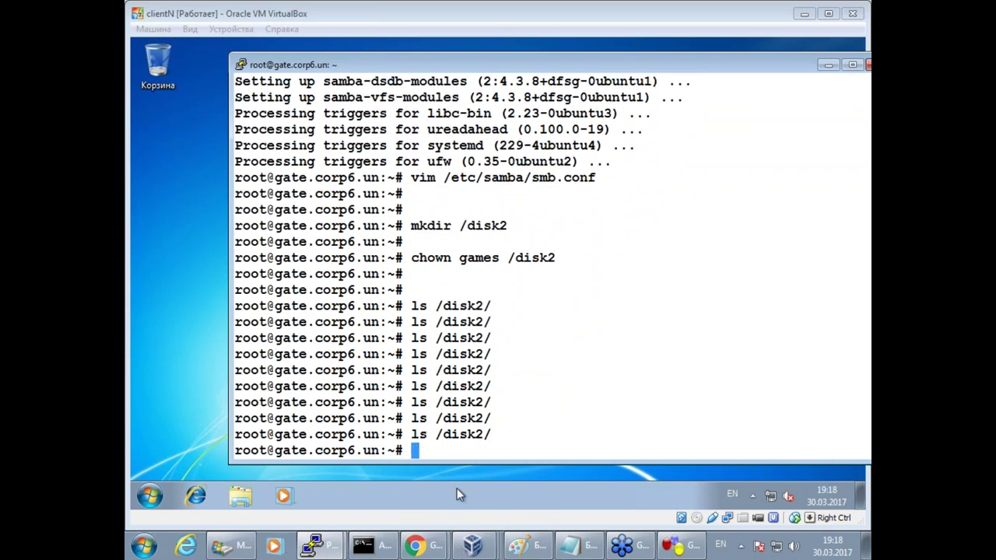
# Hide the GNS3 device list, then bring clientN forward and open its Start menu.
pyautogui.click(679, 545)
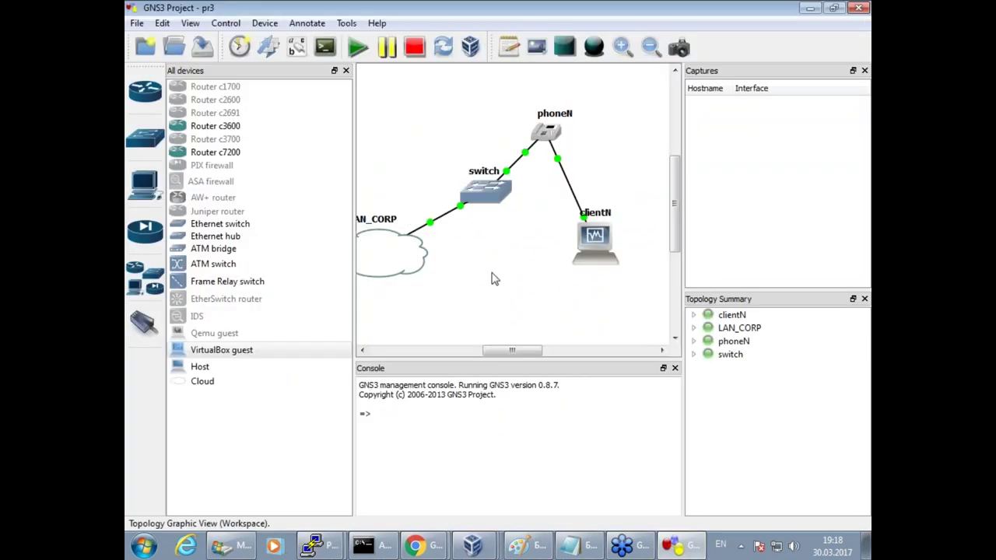
pyautogui.click(346, 70)
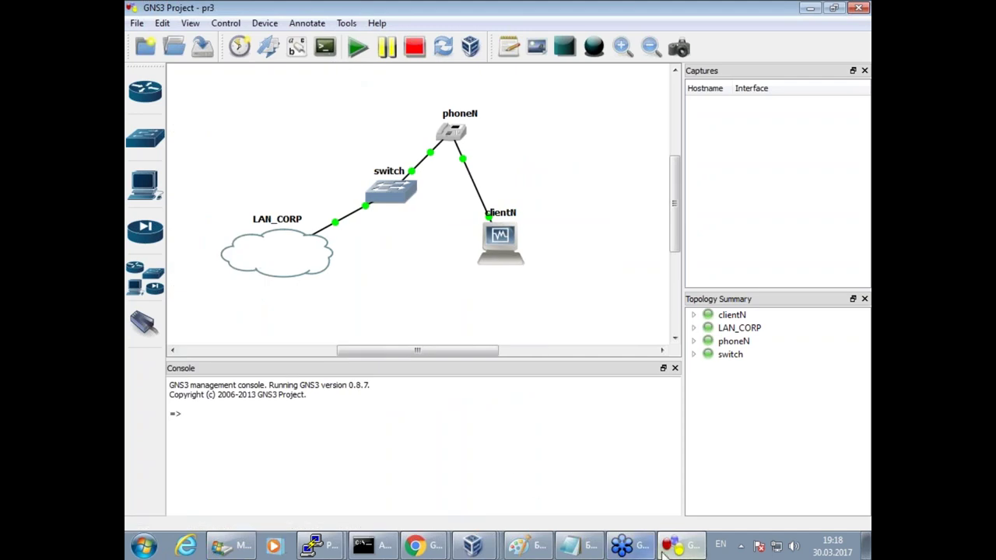
pyautogui.click(472, 545)
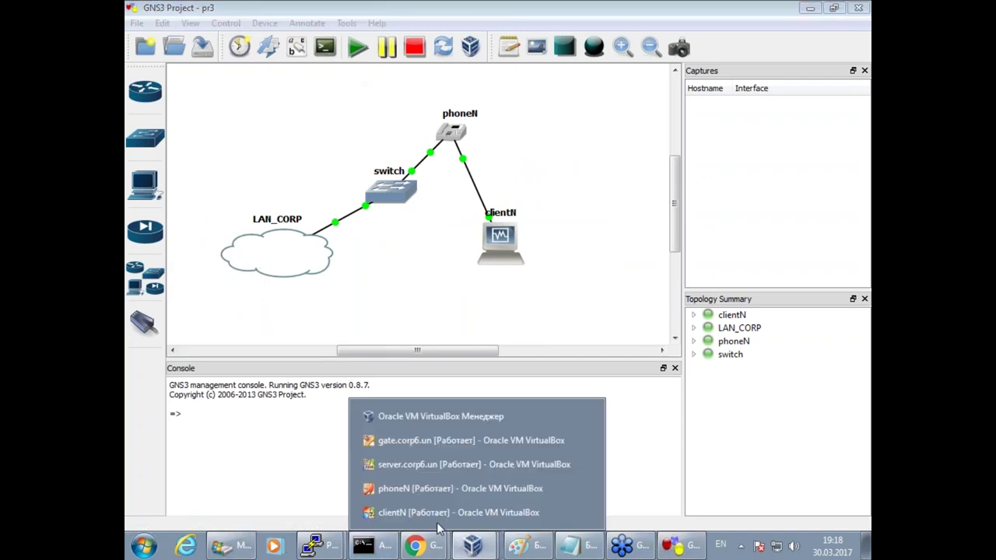
pyautogui.click(440, 514)
pyautogui.click(148, 492)
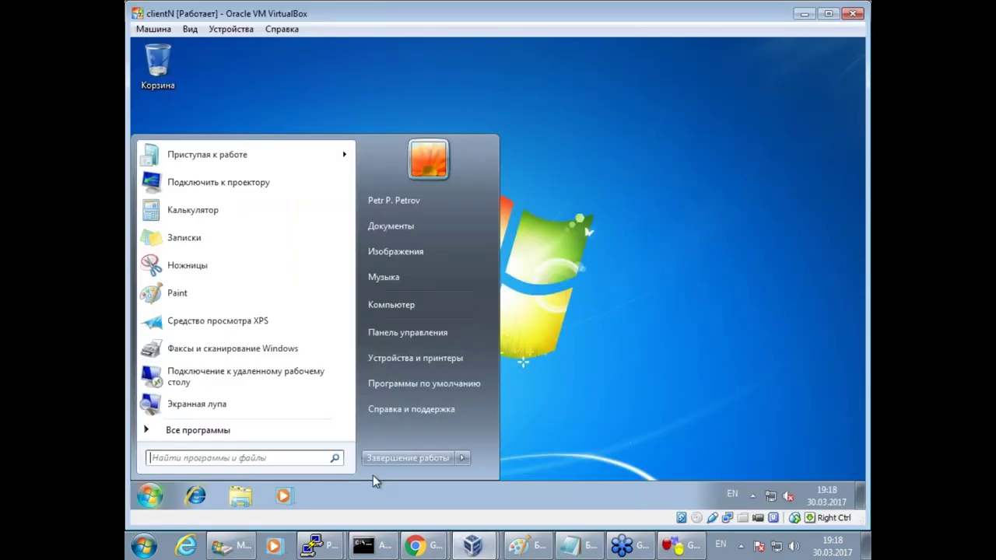
# Restart clientN with Перезагрузка, minimise its window, and bring the wiki browser forward.
pyautogui.click(462, 460)
pyautogui.click(545, 440)
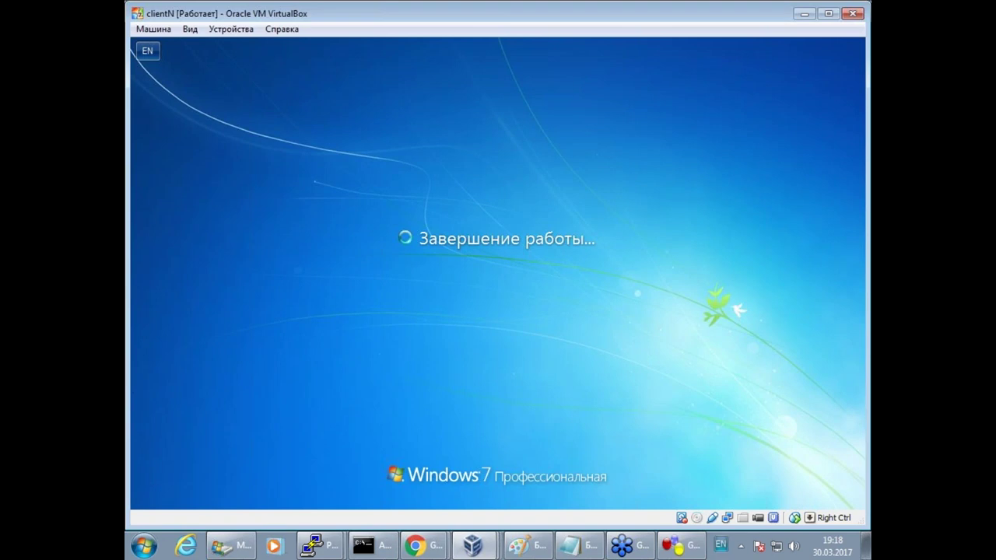
pyautogui.click(804, 13)
pyautogui.moveTo(442, 554)
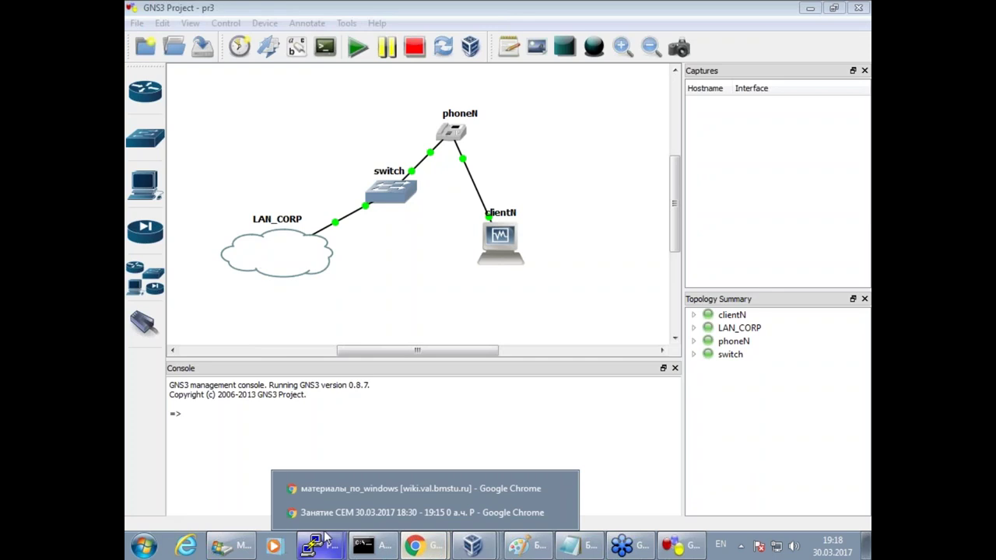
pyautogui.click(374, 487)
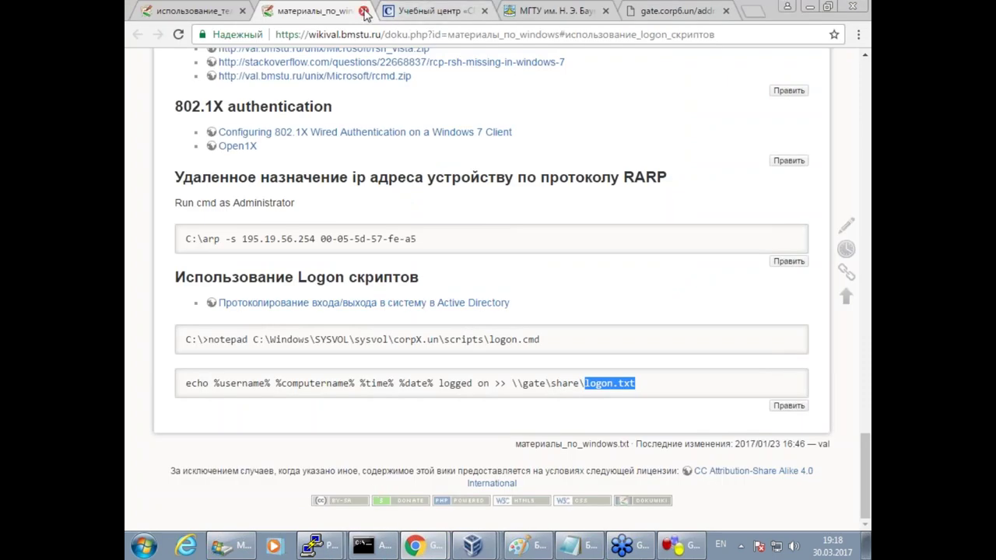
# Close the Windows materials tab and review section 4.4's switch IP, snmp and rsh-enable lines.
pyautogui.click(363, 11)
pyautogui.scroll(-3, 430, 378)
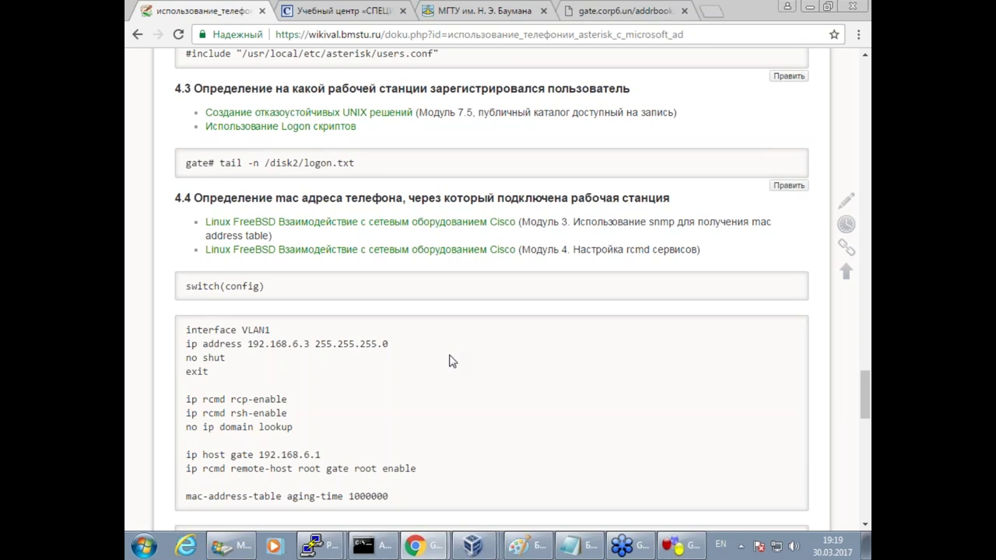
pyautogui.scroll(-3, 342, 447)
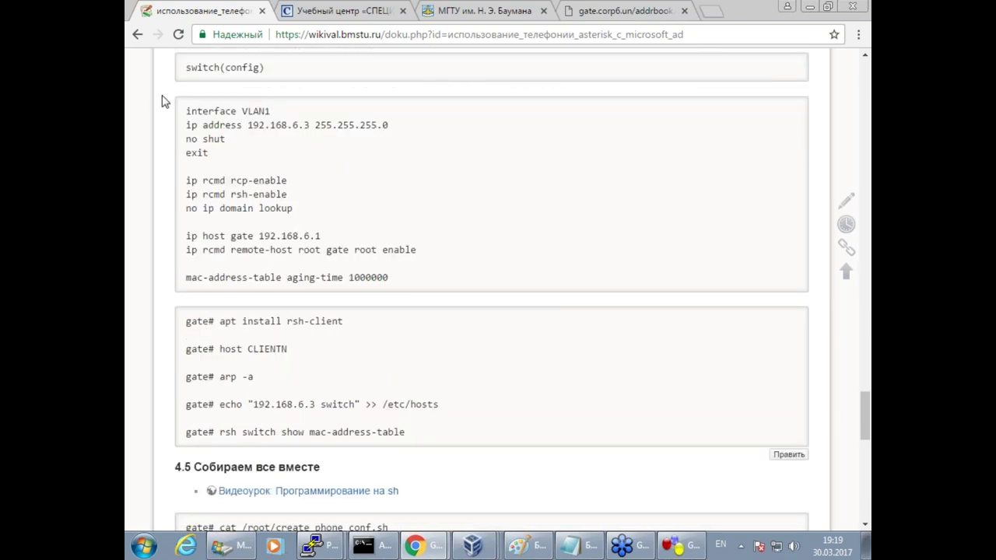
pyautogui.moveTo(185, 112); pyautogui.dragTo(451, 253)
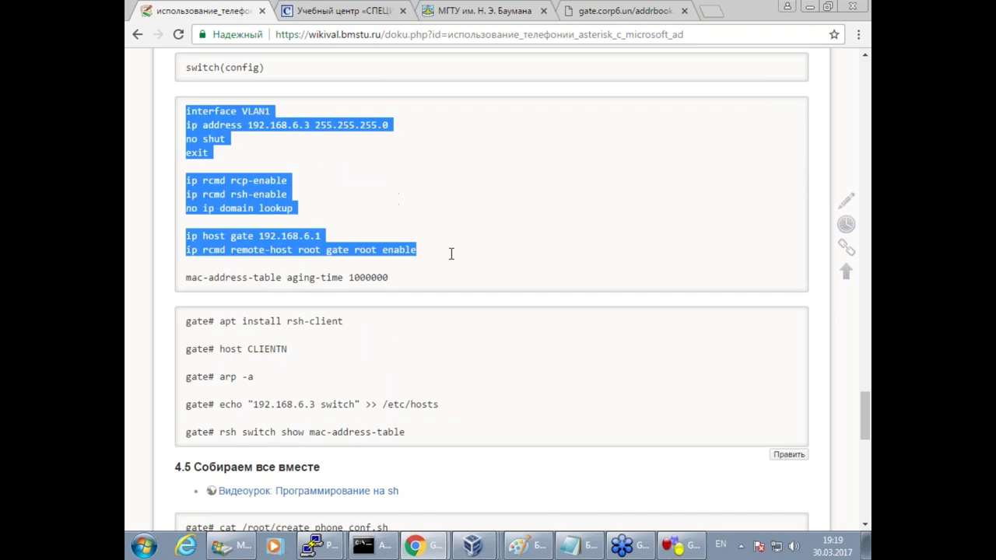
pyautogui.click(385, 181)
pyautogui.scroll(1, 376, 200)
pyautogui.moveTo(207, 198); pyautogui.dragTo(409, 198)
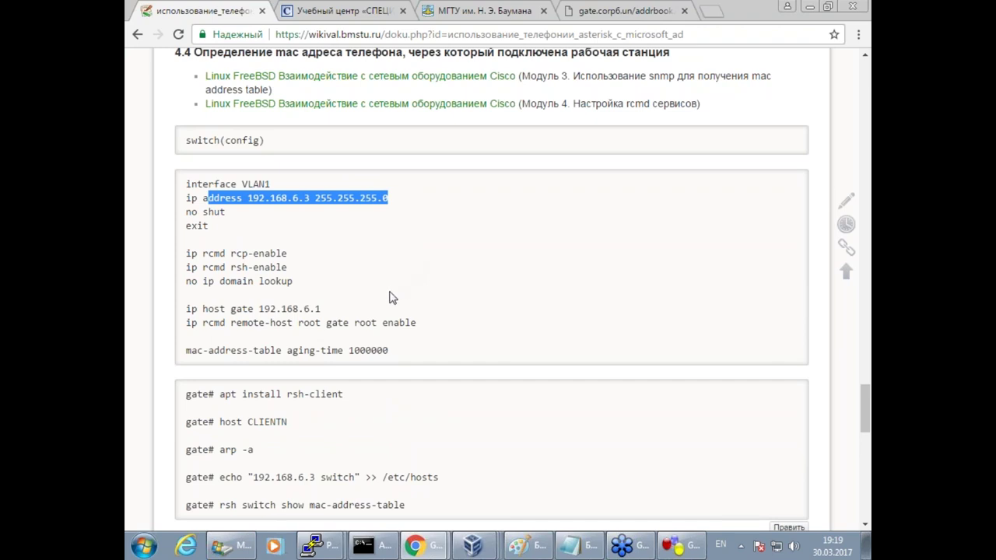
pyautogui.scroll(1, 601, 319)
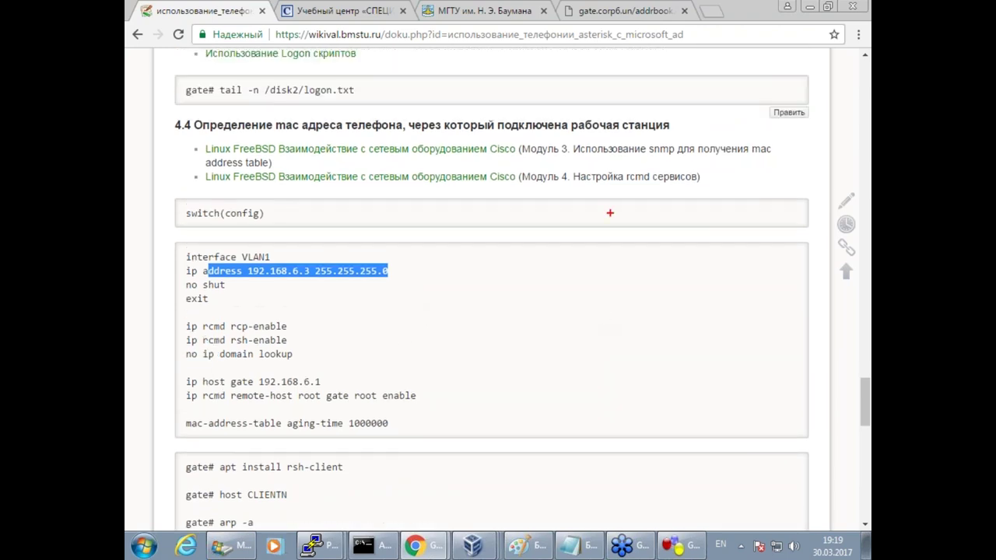
pyautogui.moveTo(505, 164); pyautogui.dragTo(759, 161)
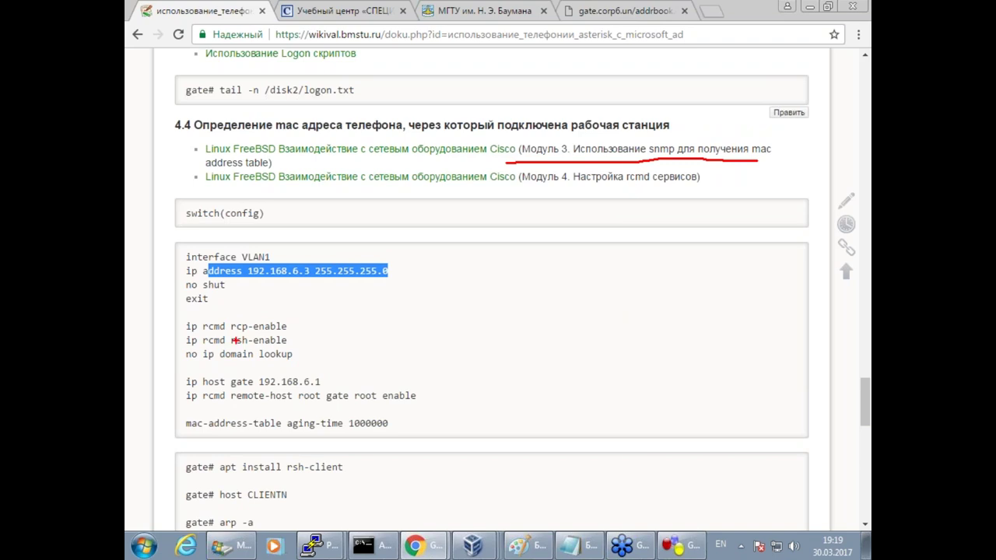
pyautogui.moveTo(222, 348); pyautogui.dragTo(295, 351)
pyautogui.click(394, 420)
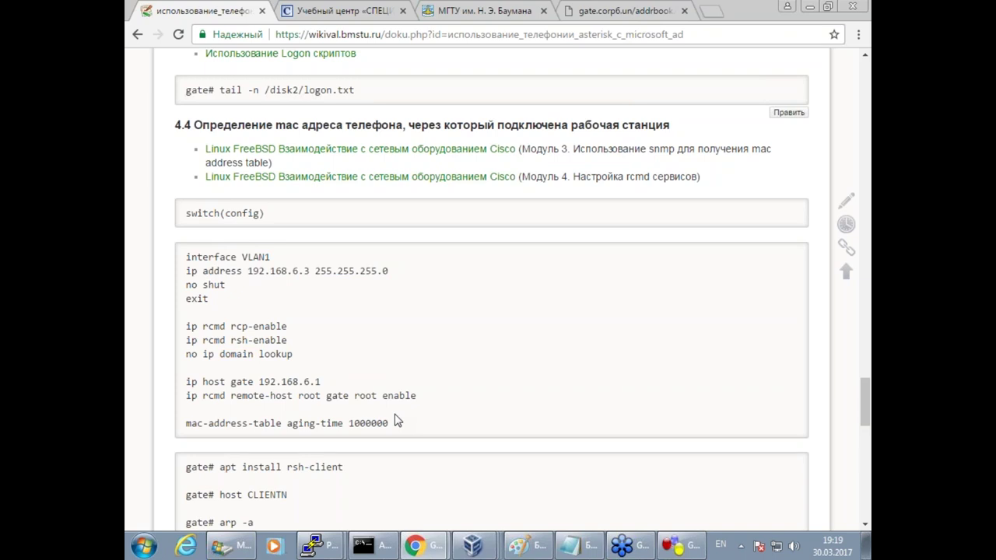
# Copy the config lines from interface VLAN1 to ip rcmd remote-host and return to GNS3.
pyautogui.moveTo(444, 407); pyautogui.dragTo(178, 257)
pyautogui.press('super+c')
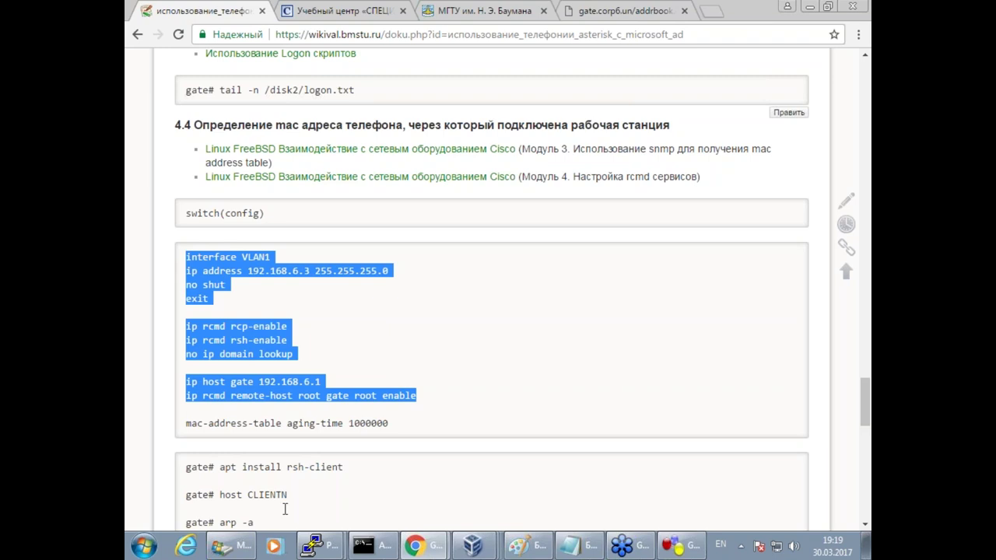
pyautogui.click(314, 545)
pyautogui.moveTo(475, 547)
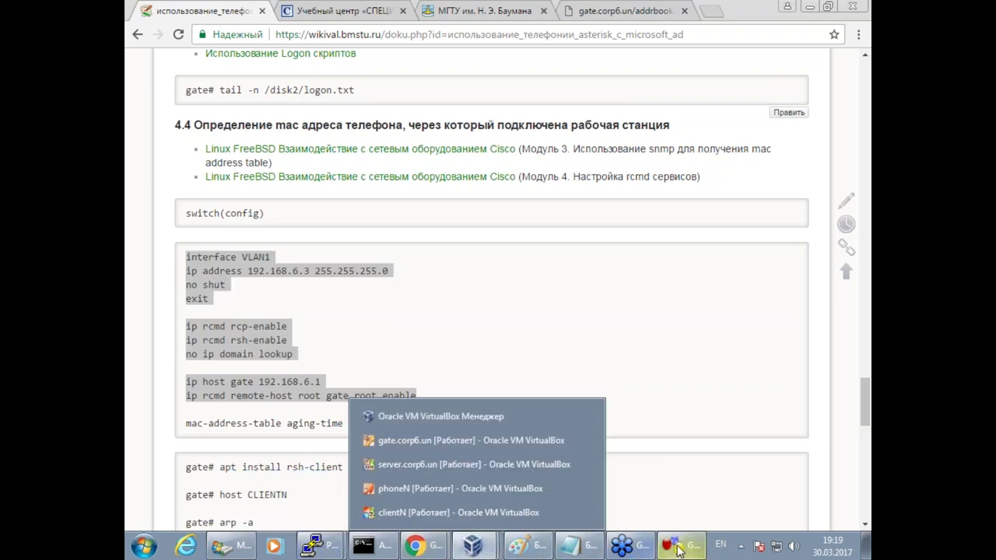
pyautogui.click(677, 545)
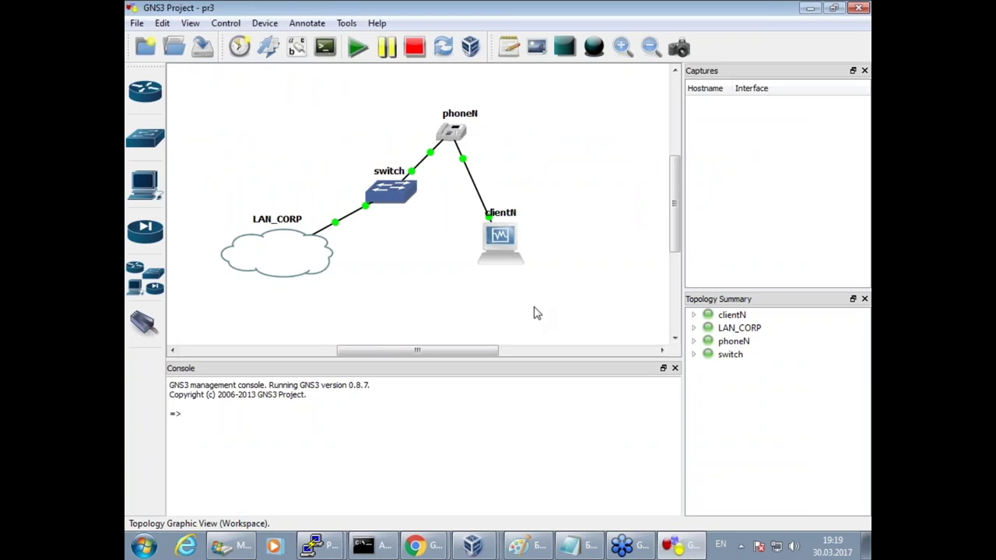
# Enter conf t and paste the VLAN1 192.168.6.3 config with rcmd access for gate.
pyautogui.press('Return')
pyautogui.press('Return')
pyautogui.press('Return')
pyautogui.press('Return')
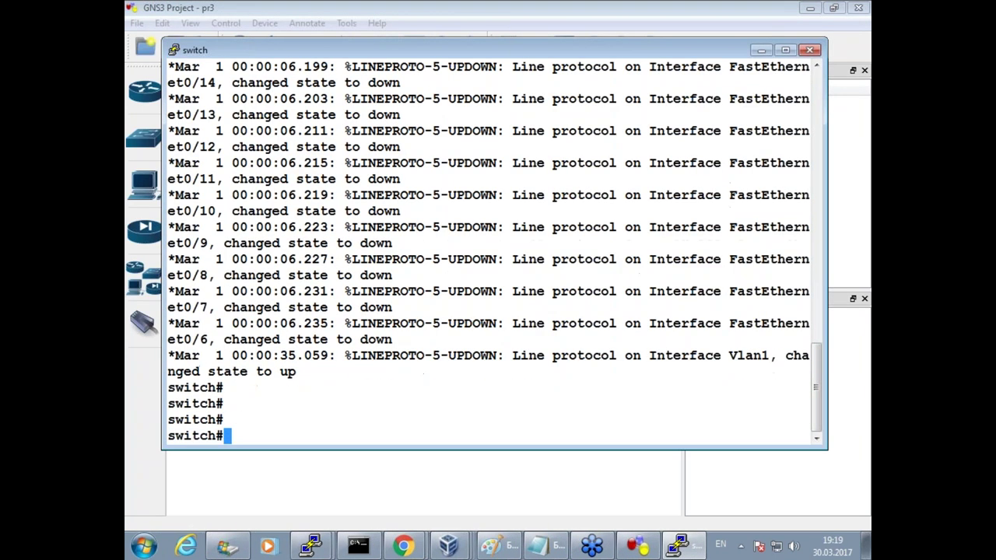
pyautogui.write('conf t')
pyautogui.press('Return')
pyautogui.press('Return')
pyautogui.press('Return')
pyautogui.rightClick(542, 303)
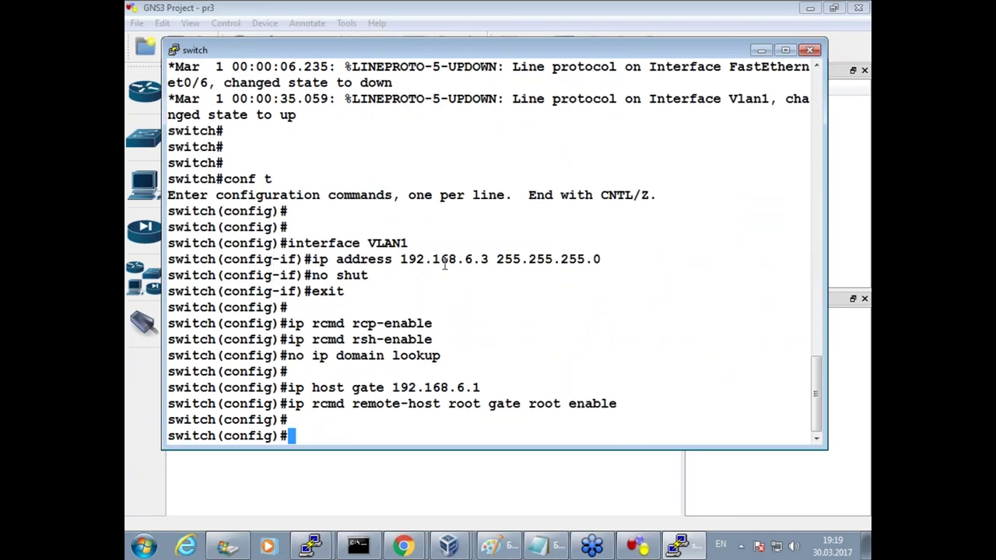
pyautogui.moveTo(441, 259); pyautogui.dragTo(488, 259)
pyautogui.moveTo(313, 323); pyautogui.dragTo(393, 339)
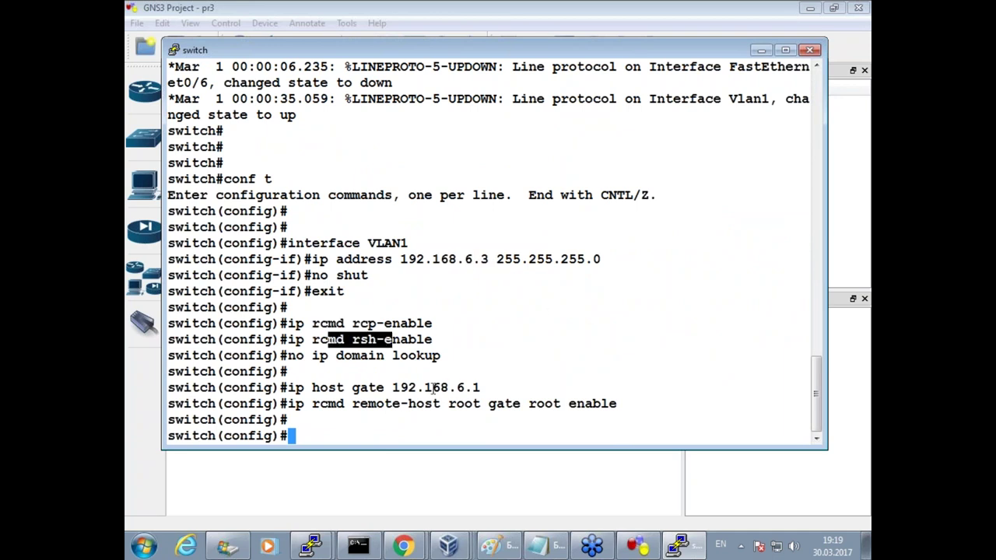
pyautogui.moveTo(304, 391); pyautogui.dragTo(403, 387)
pyautogui.click(359, 402)
# Exit configuration mode and show the MAC address table, revealing 0800.2700.d8e8 on Fa0/2.
pyautogui.write('exit')
pyautogui.press('Return')
pyautogui.press('Return')
pyautogui.press('Return')
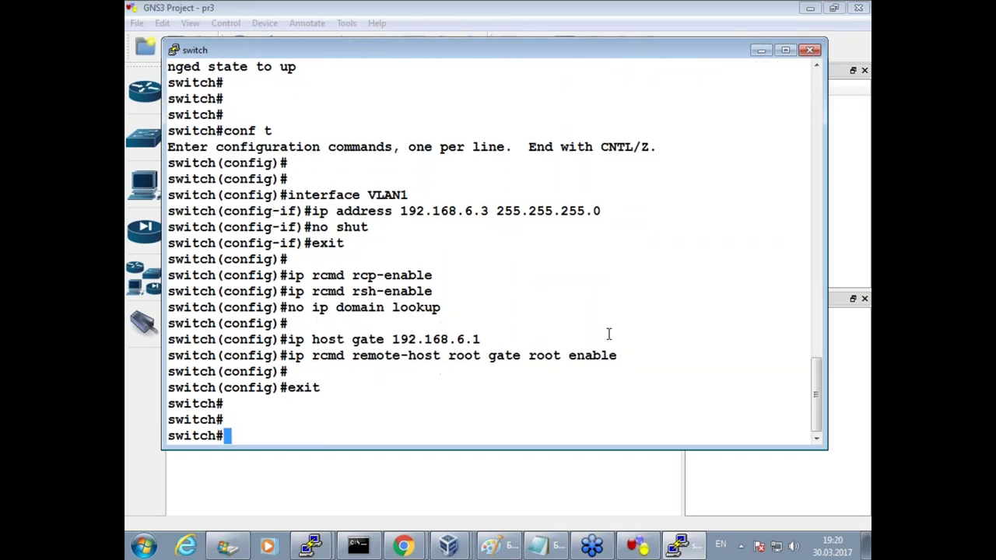
pyautogui.write('sho')
pyautogui.press('Tab')
pyautogui.write('mac')
pyautogui.press('Tab')
pyautogui.press('Return')
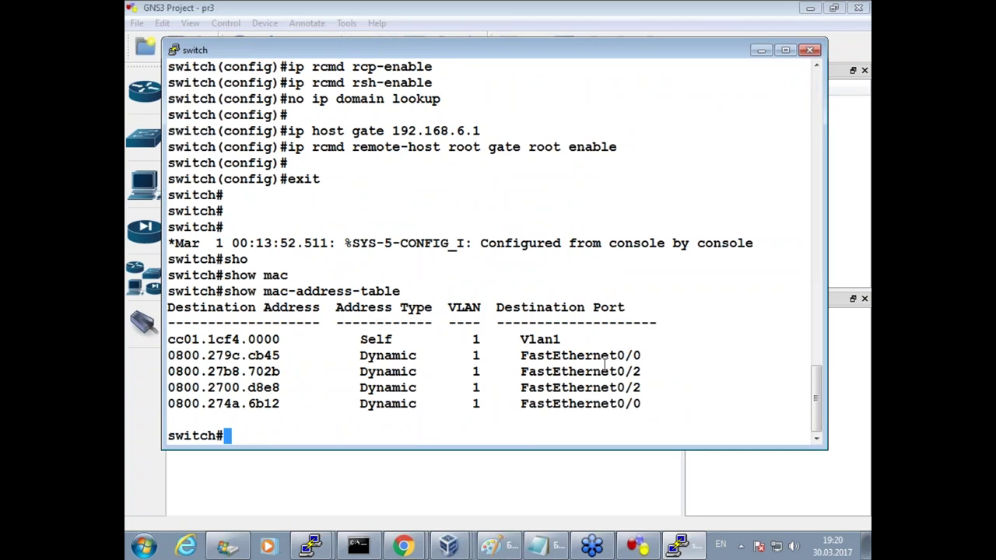
# Copy the apt install rsh-client command from the wiki and run it on gate.
pyautogui.moveTo(310, 547)
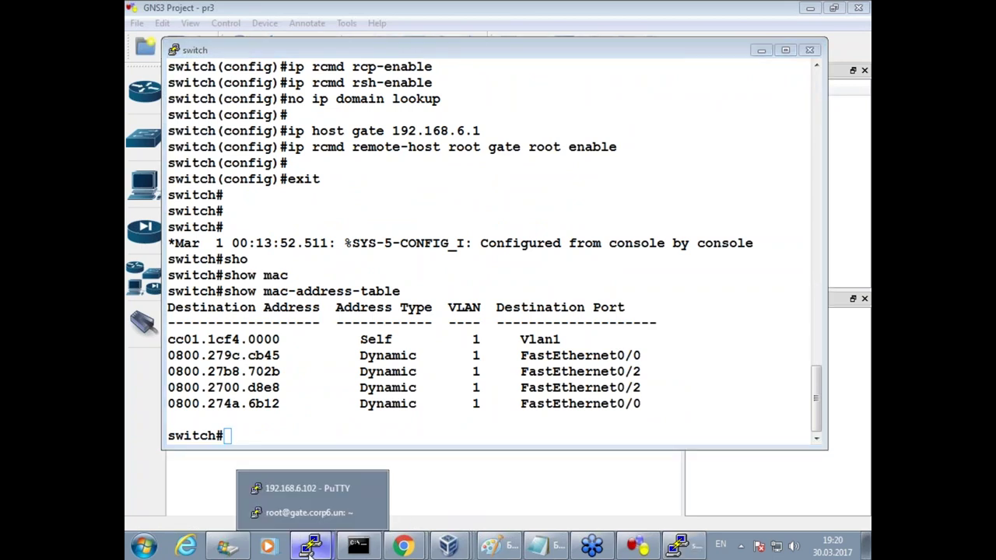
pyautogui.click(311, 515)
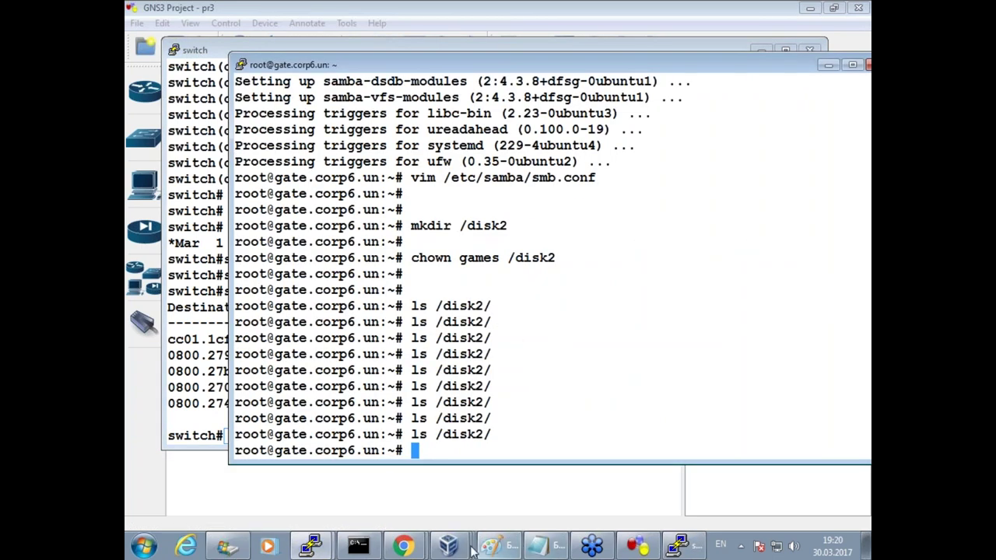
pyautogui.click(403, 547)
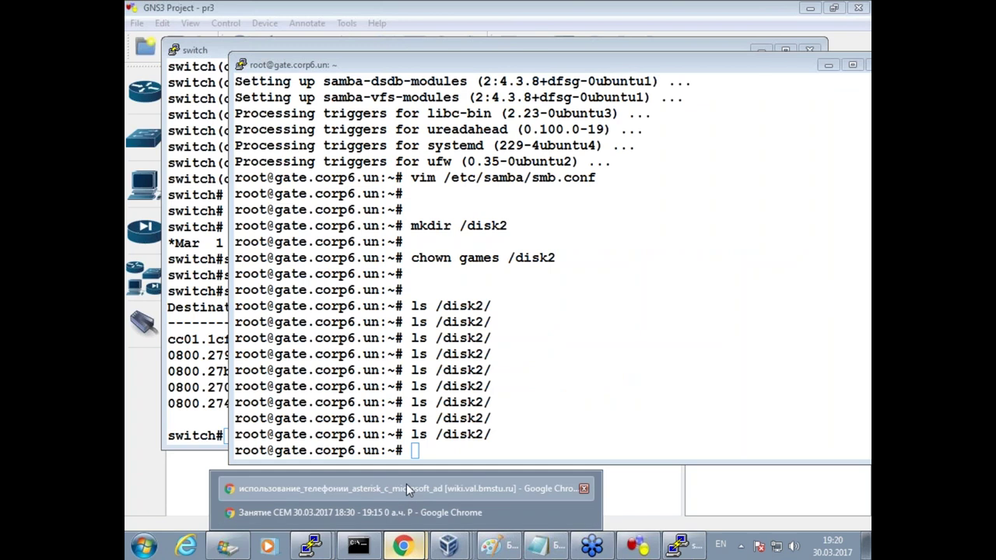
pyautogui.click(406, 488)
pyautogui.click(245, 440)
pyautogui.scroll(-1, 284, 467)
pyautogui.moveTo(220, 394); pyautogui.dragTo(344, 393)
pyautogui.press('super+c')
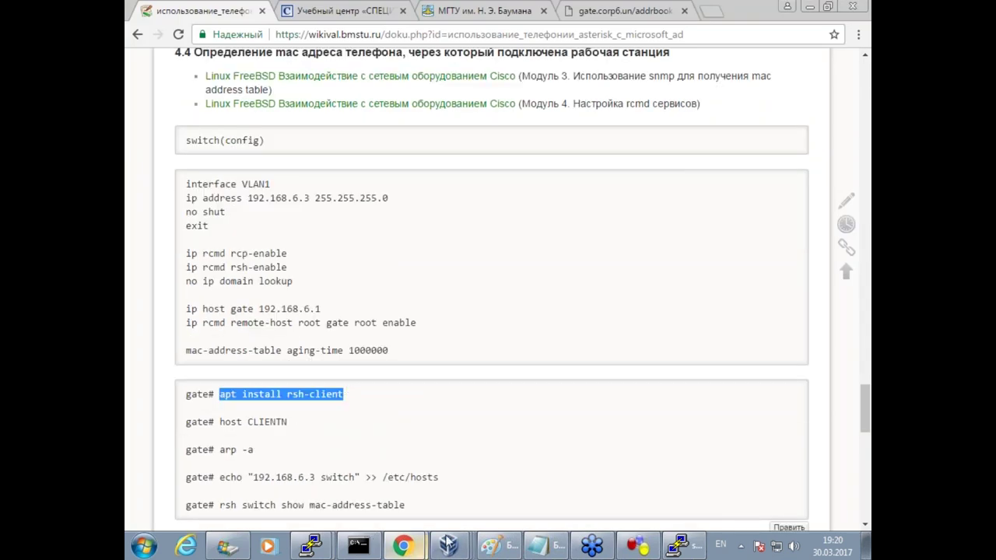
pyautogui.click(311, 547)
pyautogui.click(318, 517)
pyautogui.rightClick(526, 318)
pyautogui.press('Return')
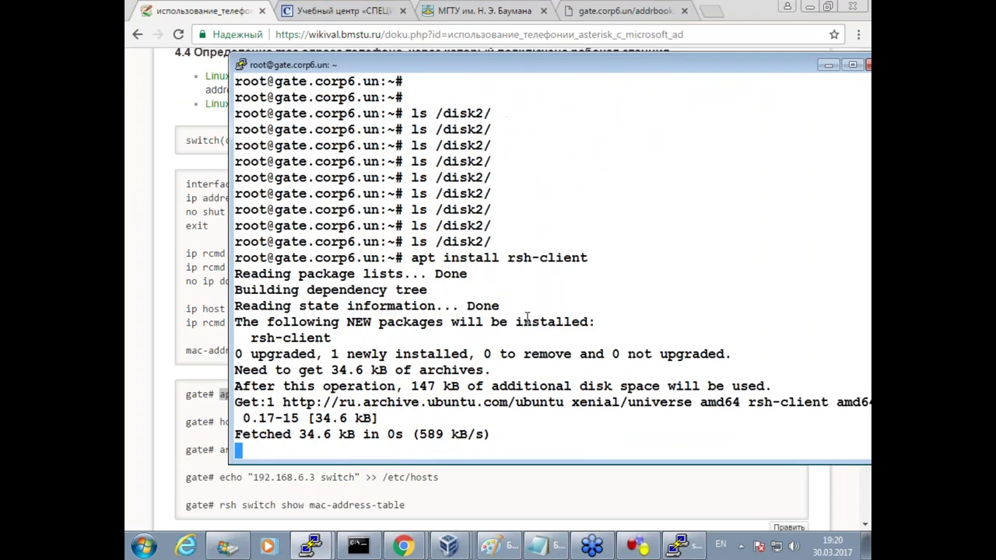
# Run the wiki's echo command to map switch to 192.168.6.3 in /etc/hosts.
pyautogui.click(248, 482)
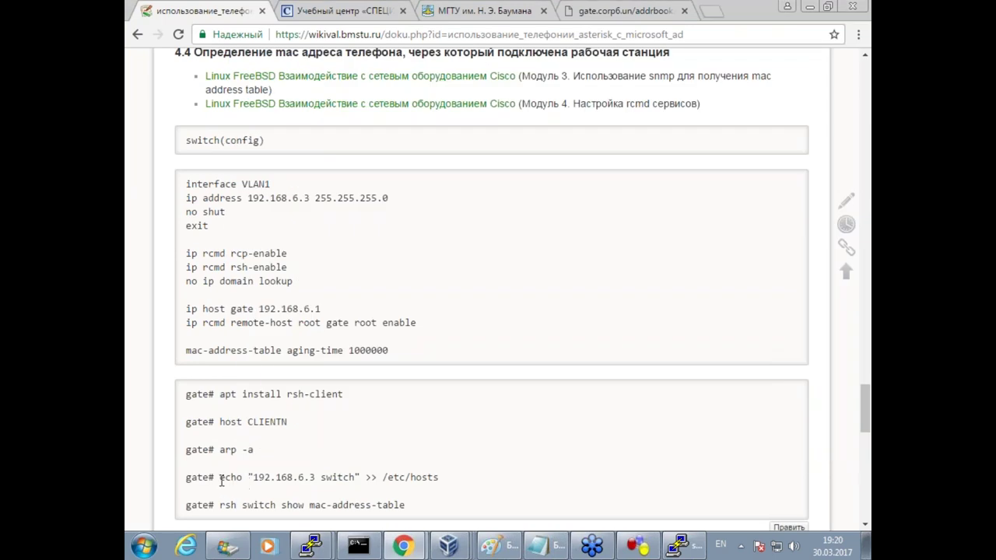
pyautogui.moveTo(410, 481); pyautogui.dragTo(440, 481)
pyautogui.press('super+c')
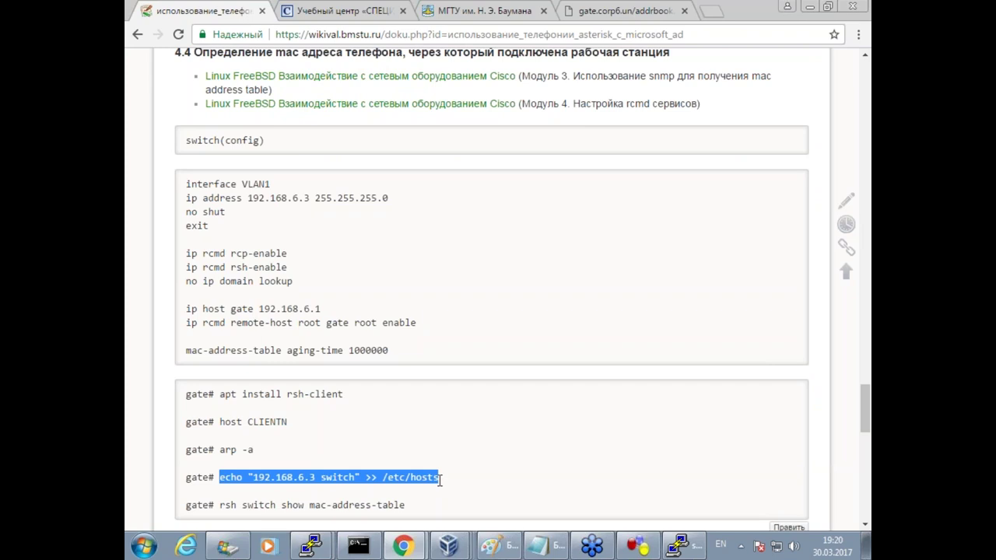
pyautogui.click(319, 546)
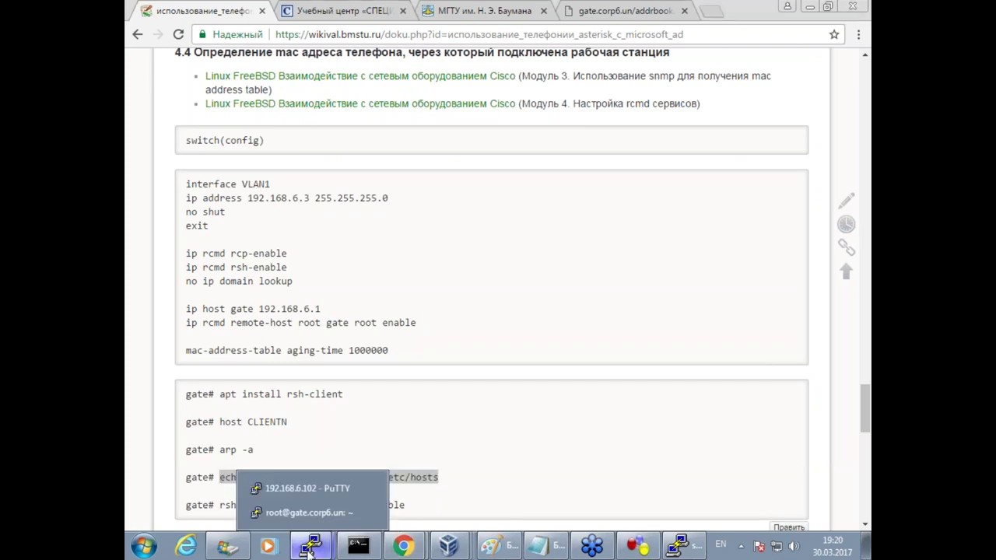
pyautogui.click(306, 513)
pyautogui.rightClick(421, 322)
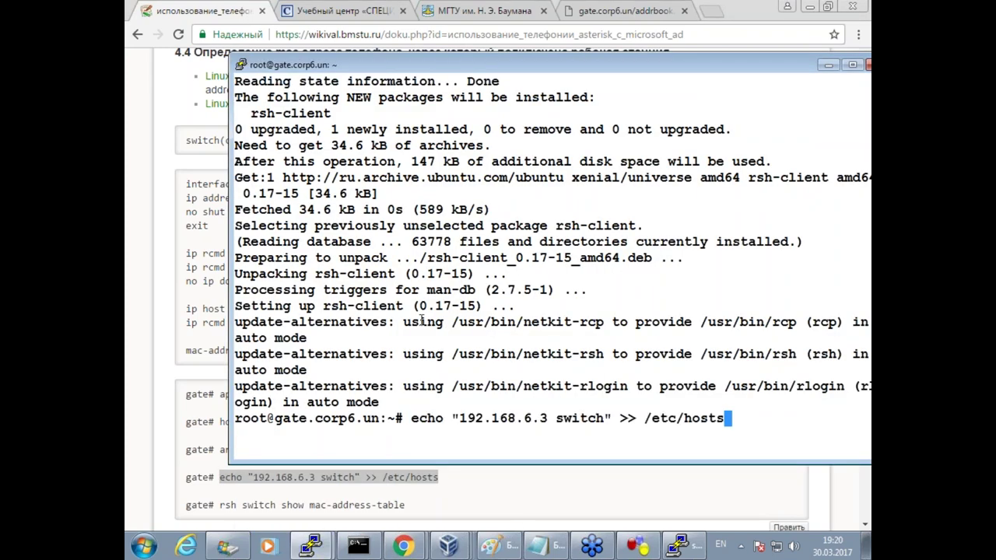
pyautogui.press('Return')
pyautogui.press('Return')
pyautogui.press('Return')
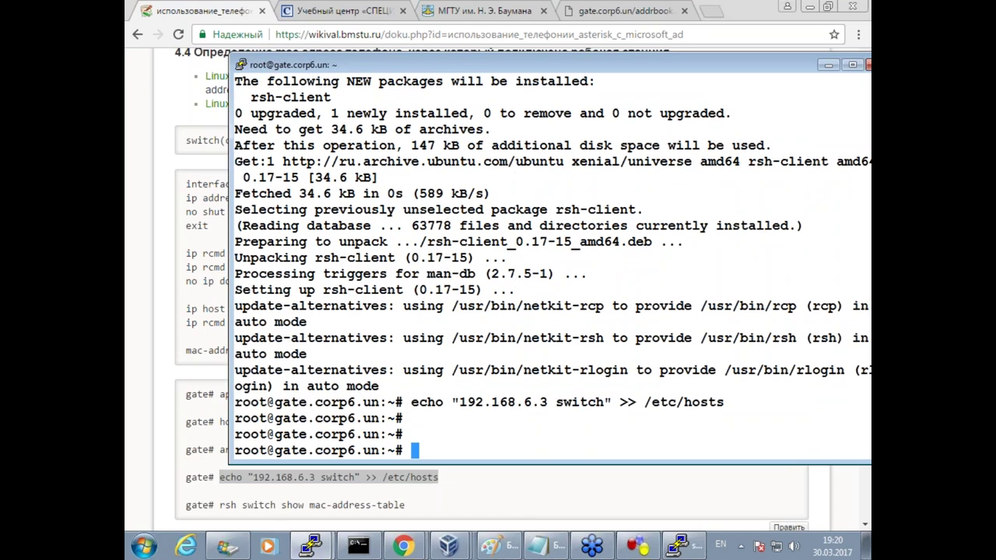
# Run the wiki's rsh mac-address-table command to read the switch's MAC address table.
pyautogui.click(294, 526)
pyautogui.scroll(-2, 492, 289)
pyautogui.moveTo(242, 359); pyautogui.dragTo(405, 360)
pyautogui.click(255, 376)
pyautogui.moveTo(220, 358); pyautogui.dragTo(408, 359)
pyautogui.press('super+c')
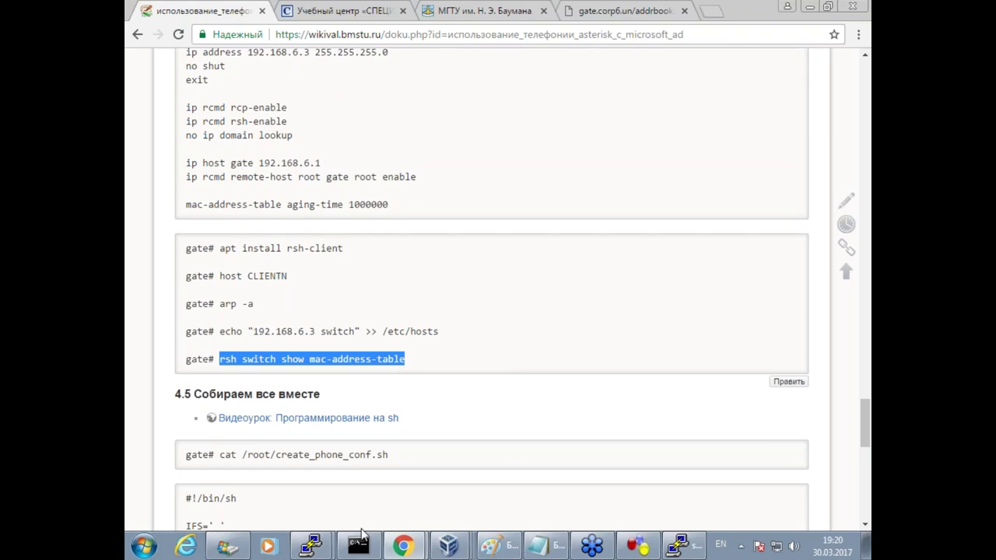
pyautogui.click(310, 546)
pyautogui.click(300, 513)
pyautogui.rightClick(474, 319)
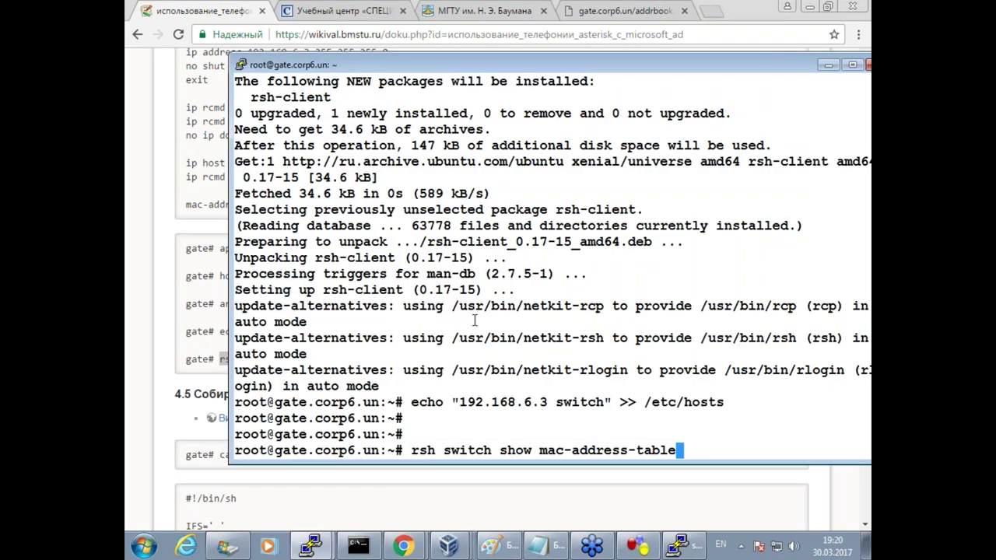
pyautogui.press('Return')
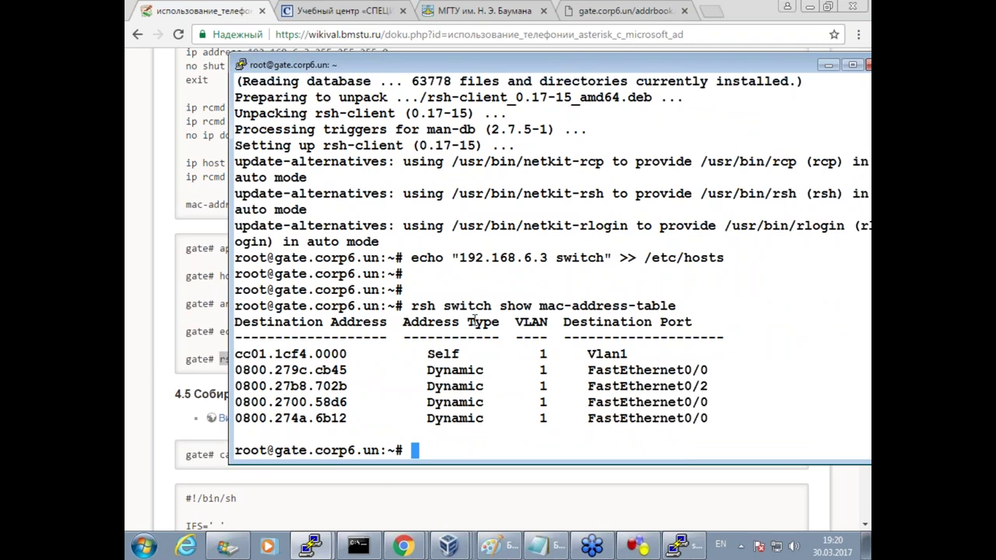
pyautogui.press('Return')
pyautogui.press('Return')
pyautogui.press('Return')
# List the contents of /disk2/ on gate.
pyautogui.write('ls /disk2/')
pyautogui.press('Return')
pyautogui.press('Return')
pyautogui.press('Return')
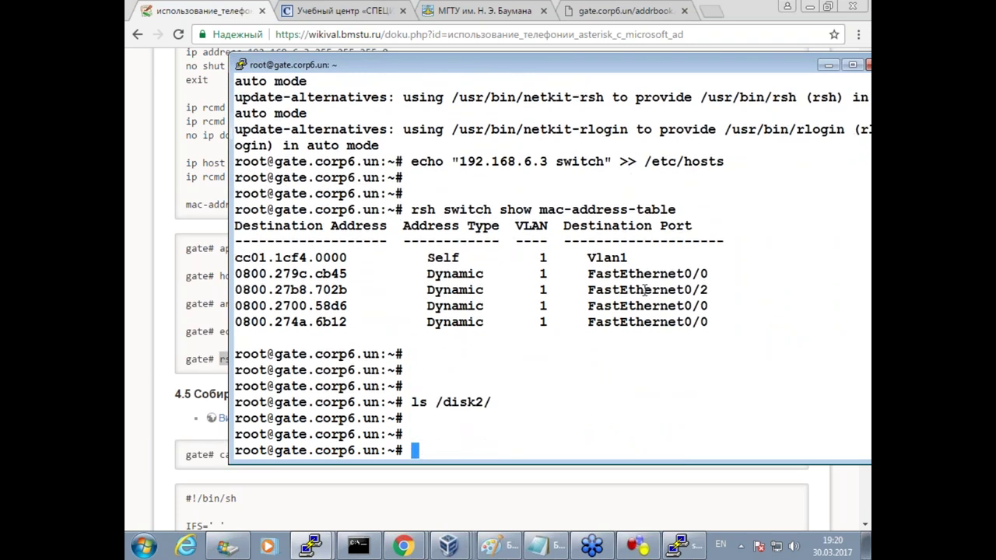
pyautogui.click(448, 545)
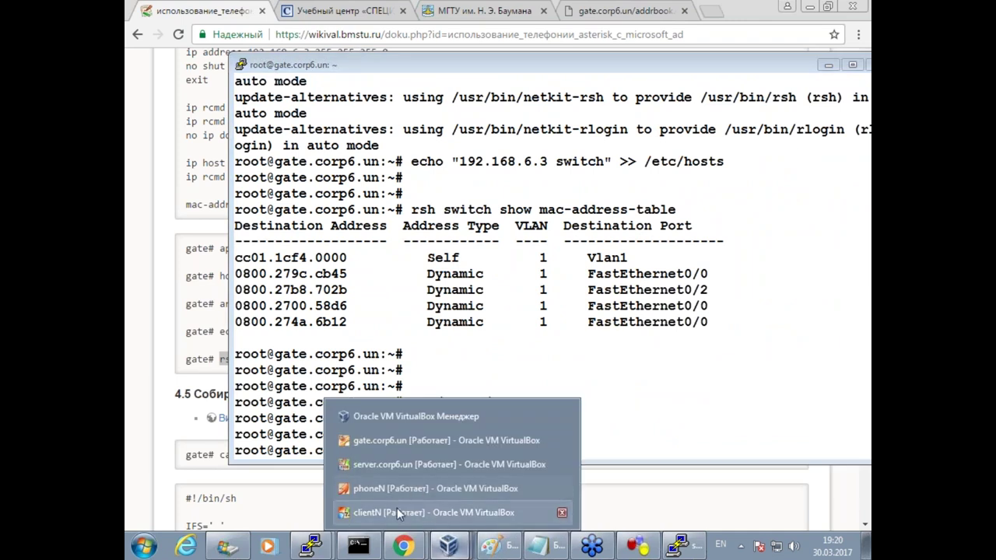
# Send Ctrl-Alt-Del to the clientN VM from the Машина menu.
pyautogui.click(397, 512)
pyautogui.click(157, 31)
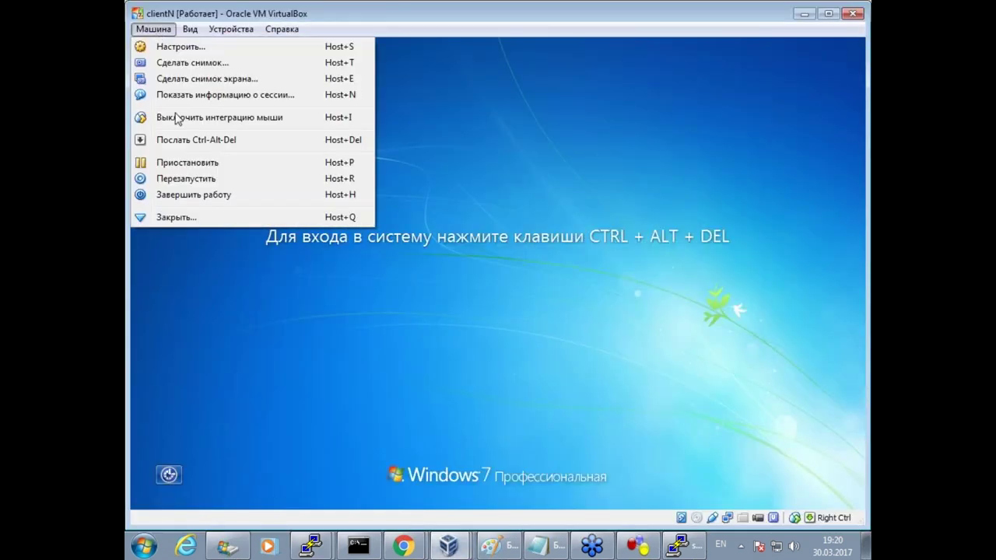
pyautogui.click(177, 143)
# On gate, reconnect to the Asterisk console and list the registered SIP peers.
pyautogui.click(310, 546)
pyautogui.click(303, 511)
pyautogui.press('Up')
pyautogui.press('Return')
pyautogui.press('Return')
pyautogui.press('Return')
pyautogui.write('exit')
pyautogui.press('Up')
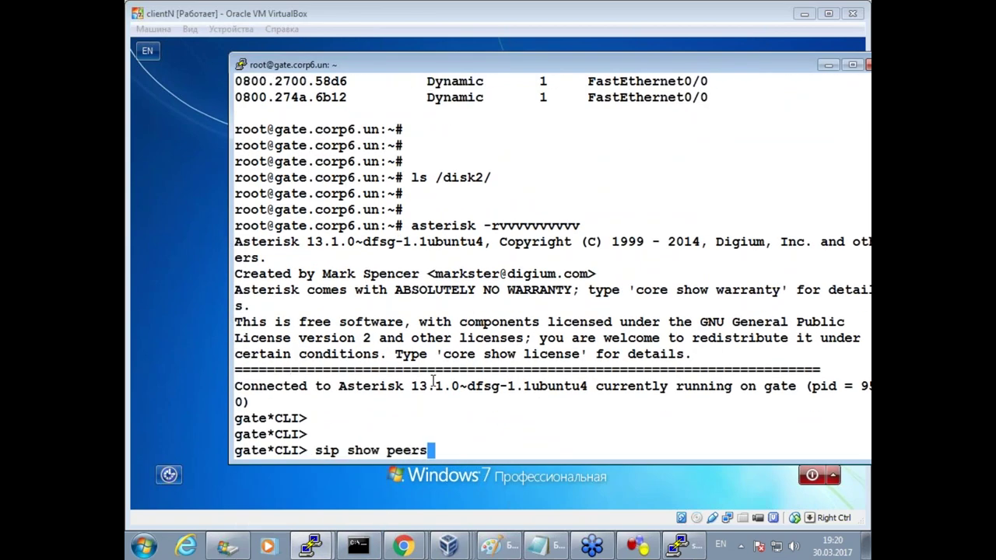
pyautogui.press('Return')
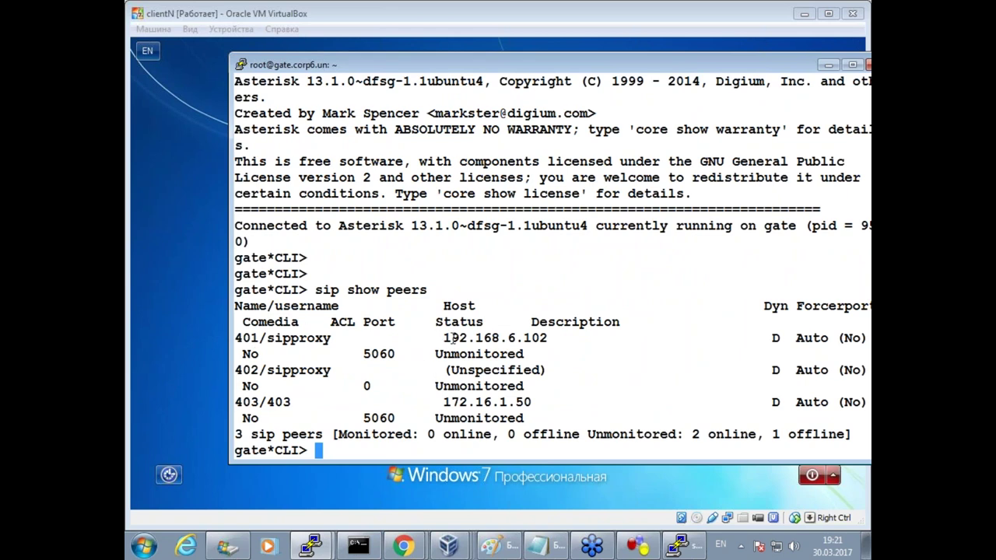
# Enter the domain user's password on clientN to log in.
pyautogui.click(363, 20)
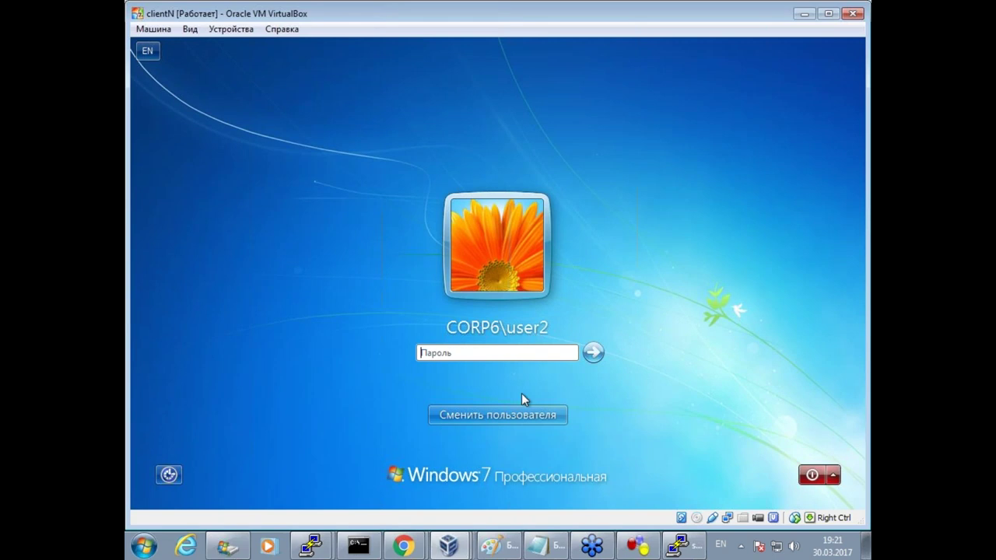
pyautogui.write('Pa$$w0rd')
pyautogui.press('Return')
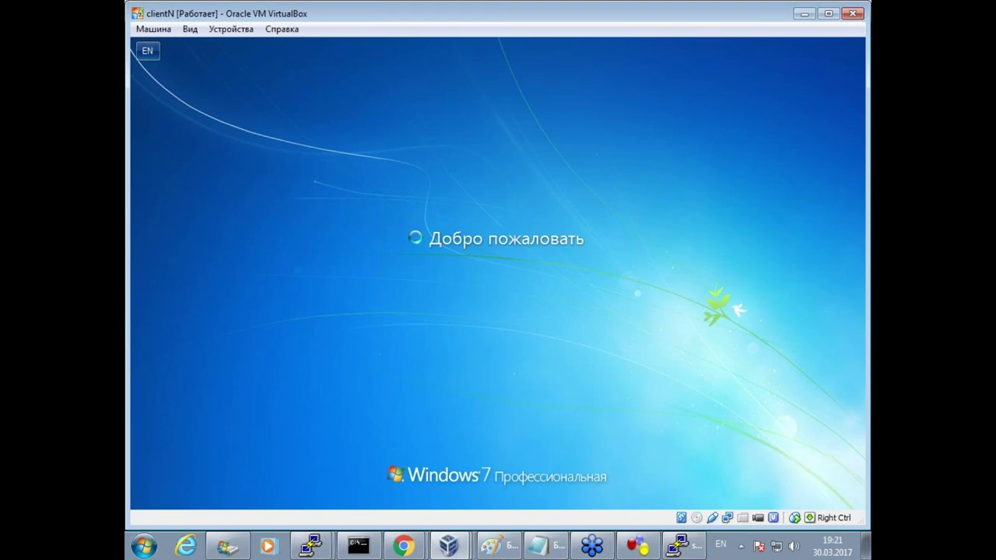
# Leave the Asterisk console on gate and list /disk2/ a couple of times.
pyautogui.moveTo(310, 545)
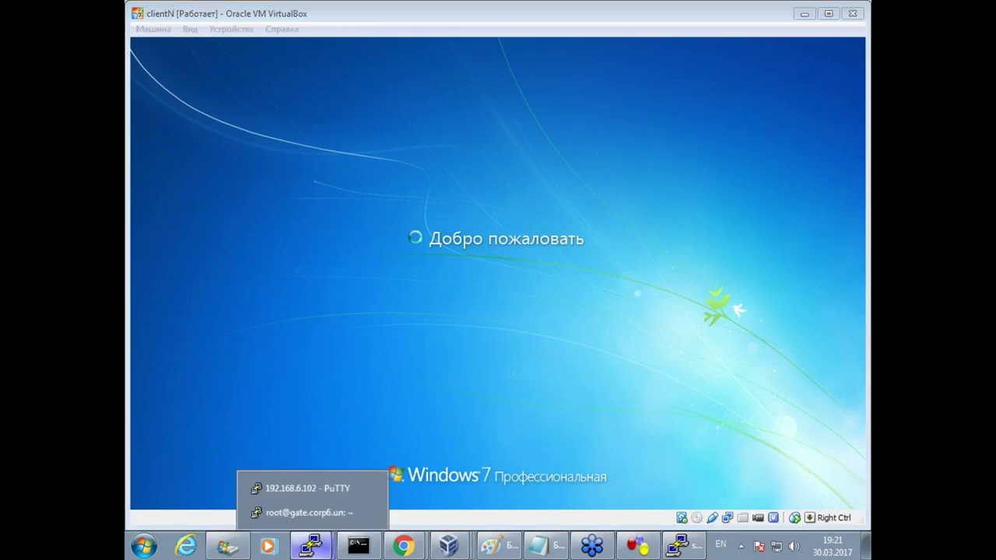
pyautogui.click(320, 514)
pyautogui.write('exit')
pyautogui.press('Return')
pyautogui.write('ls /disk2/')
pyautogui.press('Return')
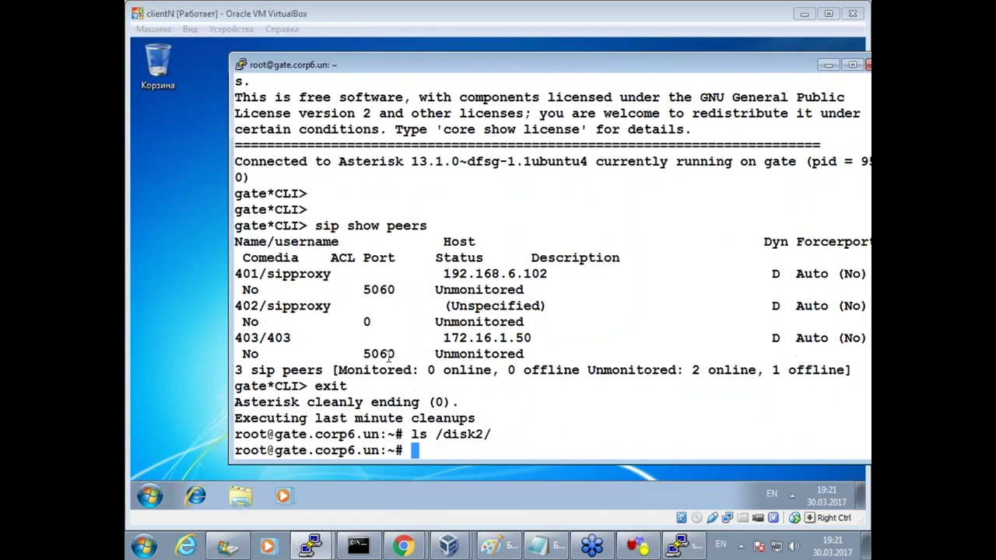
pyautogui.press('Up')
pyautogui.press('Return')
pyautogui.press('Up')
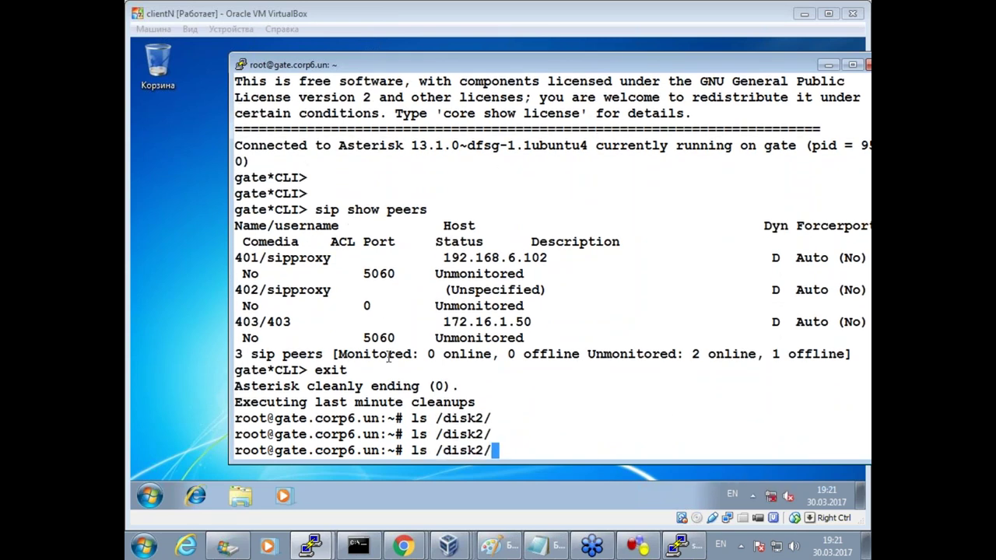
pyautogui.press('Return')
pyautogui.press('Return')
pyautogui.press('Return')
# Log the user off clientN via Start > Выйти из системы.
pyautogui.click(436, 493)
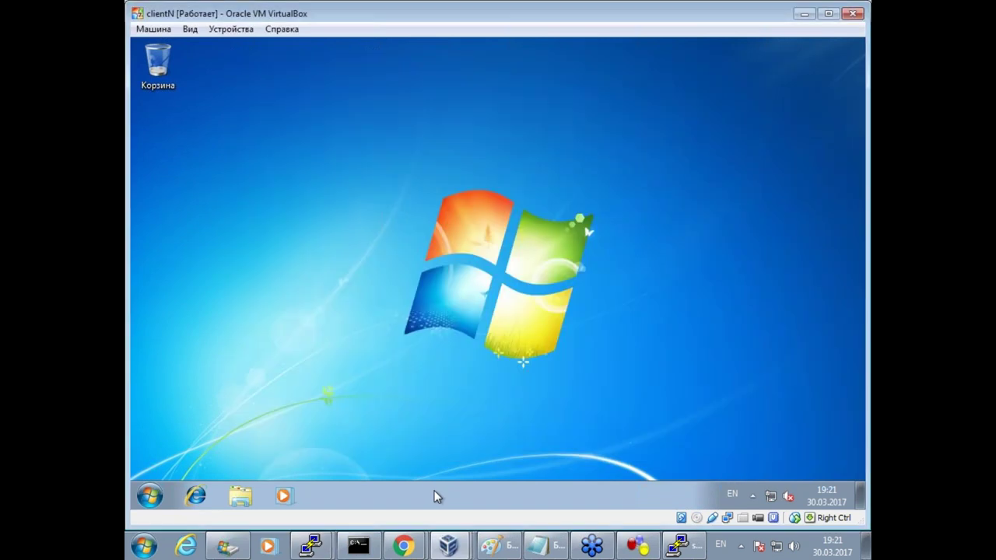
pyautogui.click(150, 496)
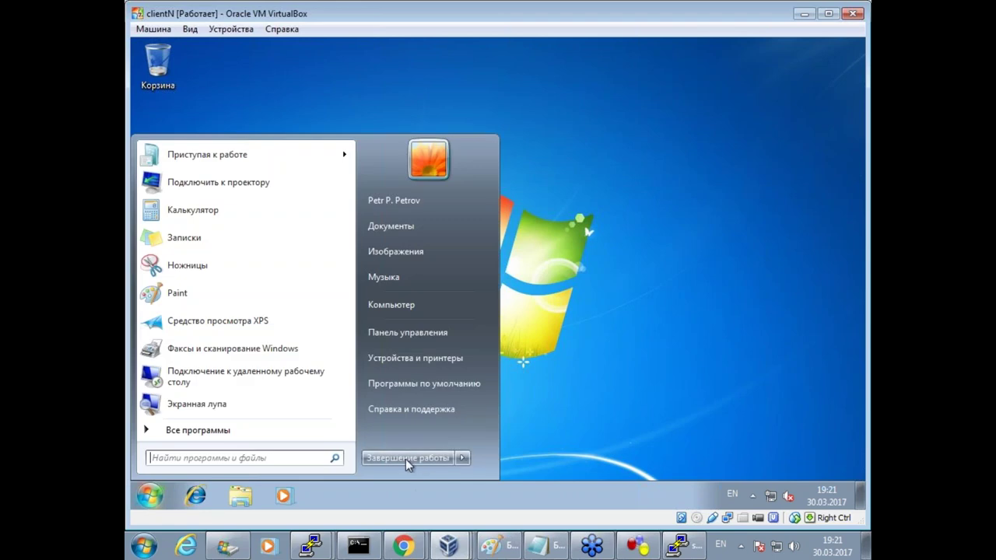
pyautogui.click(462, 457)
pyautogui.click(562, 408)
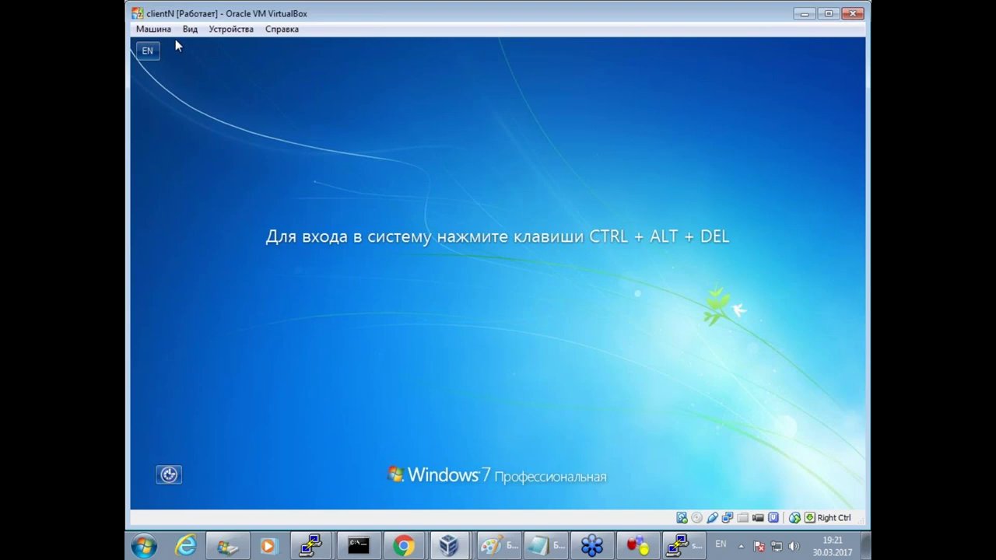
# Send Ctrl-Alt-Del again and log back in with the domain user's password.
pyautogui.click(153, 29)
pyautogui.click(225, 147)
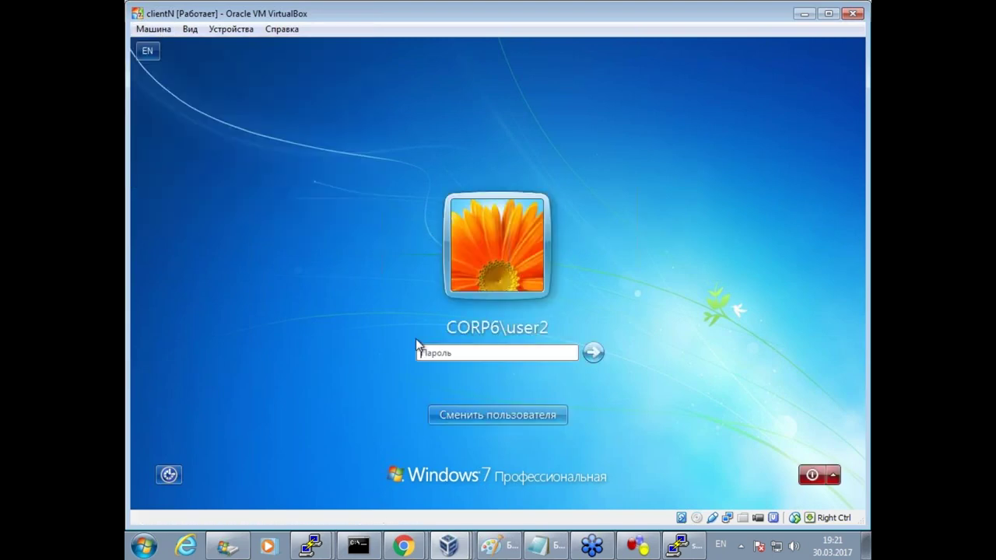
pyautogui.write('P@ssw0rd')
pyautogui.press('Return')
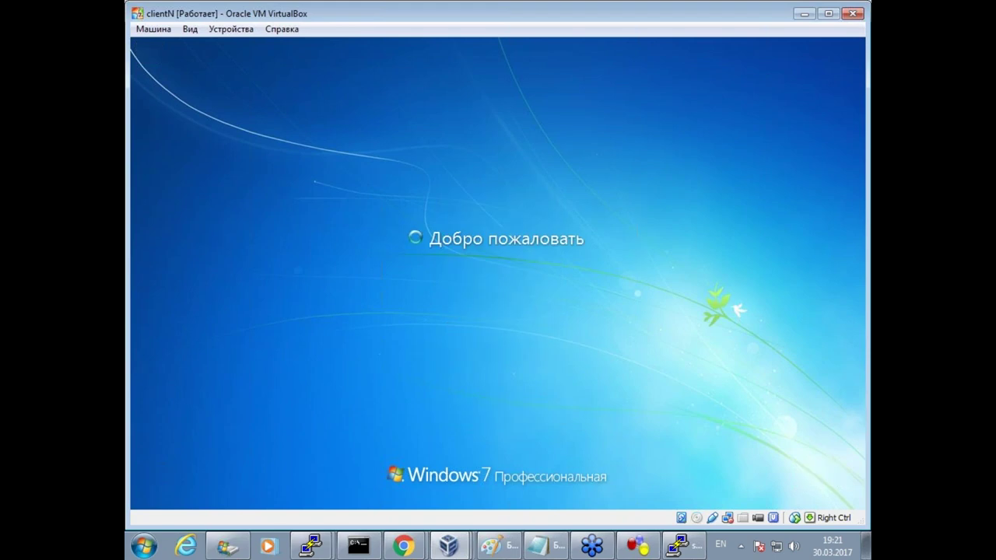
pyautogui.click(310, 549)
# Rerun ls /disk2/ on gate sixteen times; the folder stays empty.
pyautogui.click(311, 510)
pyautogui.press('Up')
pyautogui.press('Return')
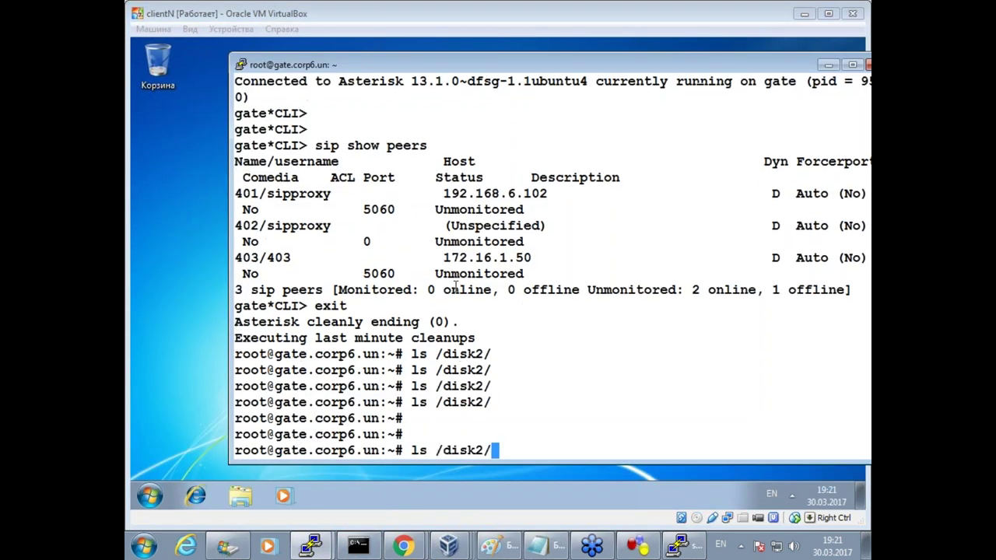
pyautogui.press('Up')
pyautogui.press('Return')
pyautogui.press('Up')
pyautogui.press('Return')
pyautogui.press('Up')
pyautogui.press('Return')
pyautogui.press('Up')
pyautogui.press('Return')
pyautogui.press('Up')
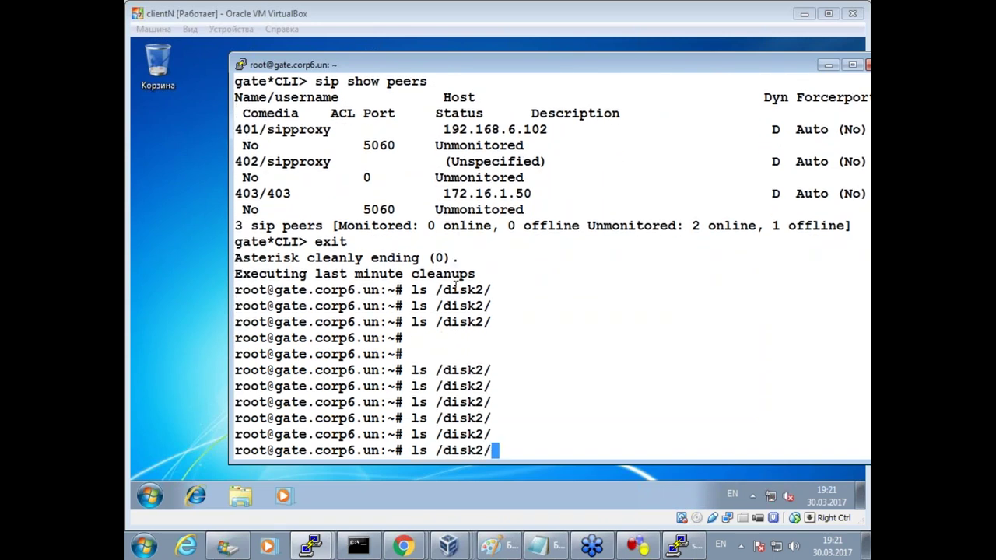
pyautogui.press('Return')
pyautogui.press('Up')
pyautogui.press('Return')
pyautogui.press('Up')
pyautogui.press('Return')
pyautogui.press('Up')
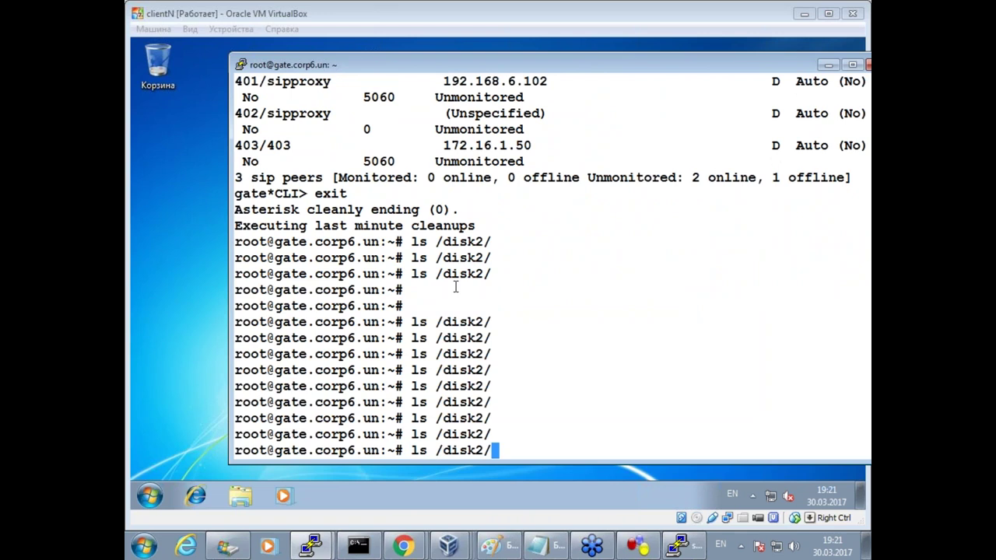
pyautogui.press('Return')
pyautogui.press('Up')
pyautogui.press('Up')
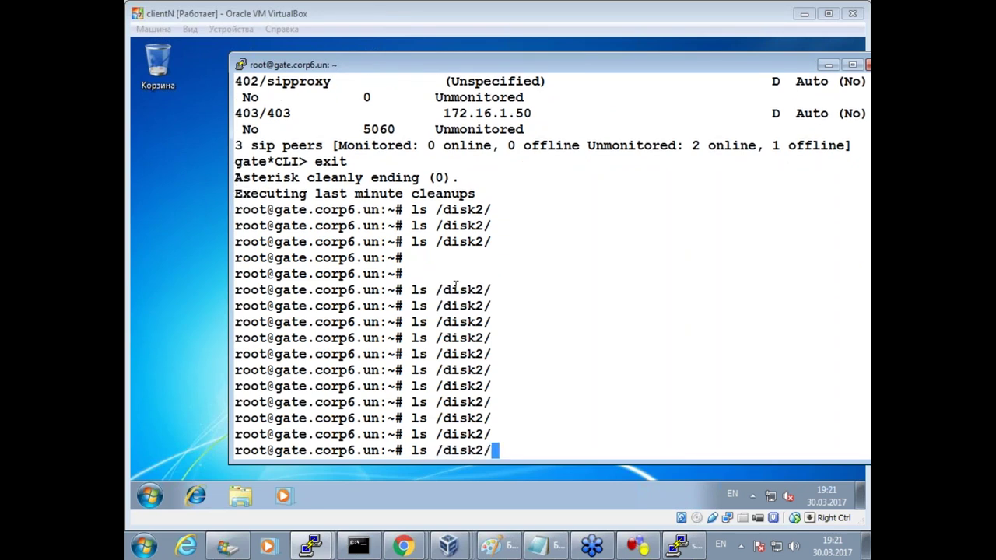
pyautogui.press('Return')
pyautogui.press('Up')
pyautogui.press('Return')
pyautogui.press('Up')
pyautogui.press('Return')
pyautogui.press('Up')
pyautogui.press('Return')
pyautogui.press('Up')
pyautogui.press('Return')
pyautogui.press('Up')
pyautogui.press('Return')
pyautogui.press('Up')
pyautogui.press('Return')
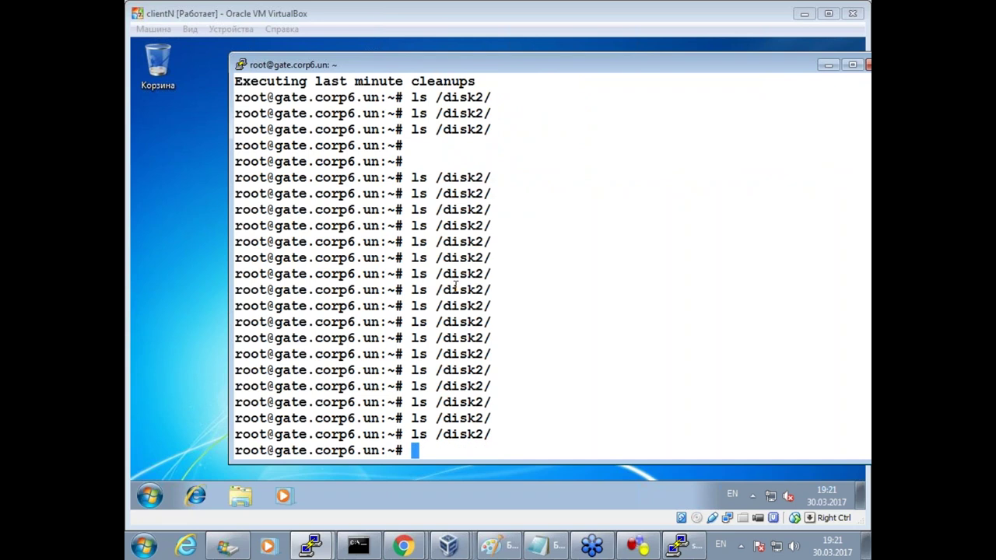
pyautogui.press('Up')
pyautogui.press('Return')
# Restart clientN from its Start menu, then switch to the server.corp6.un VM.
pyautogui.click(551, 479)
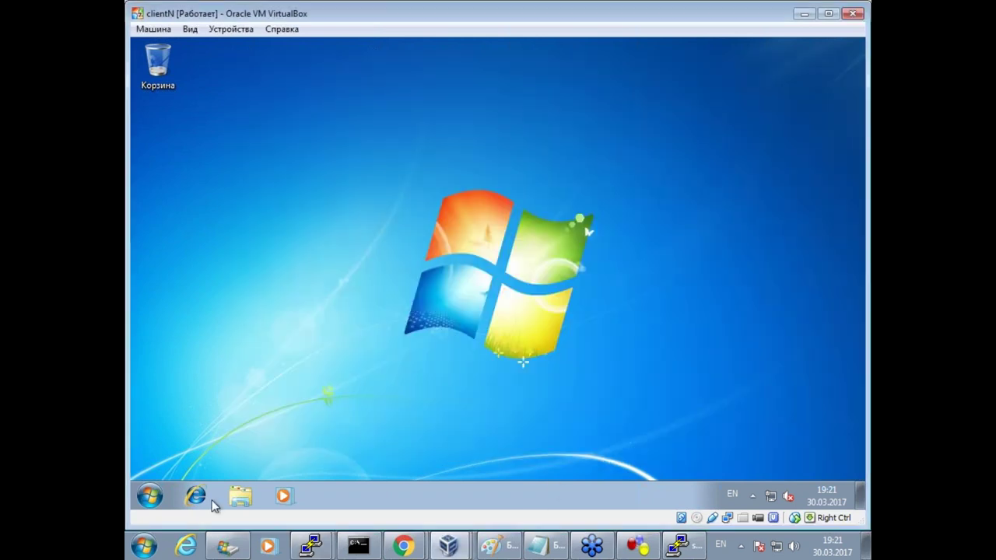
pyautogui.click(150, 495)
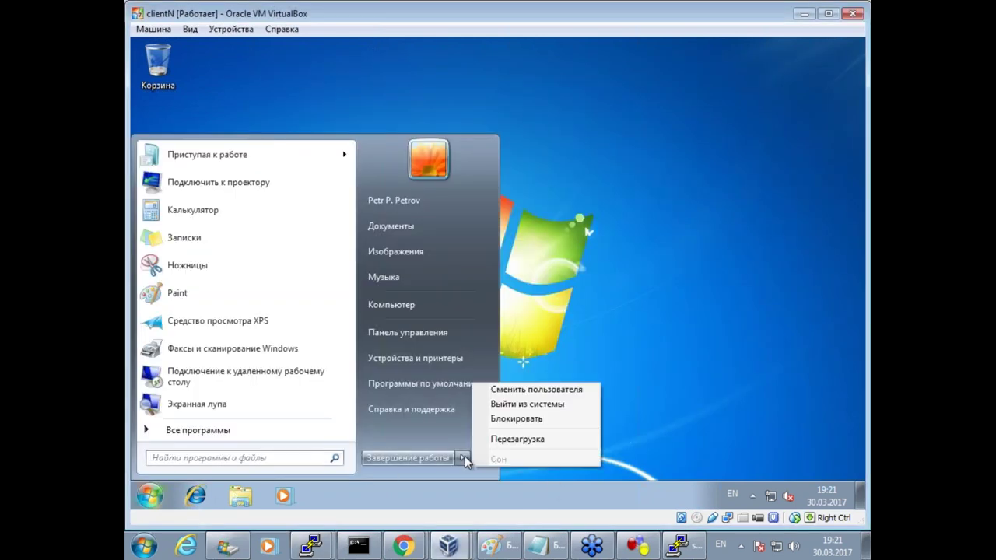
pyautogui.moveTo(463, 457)
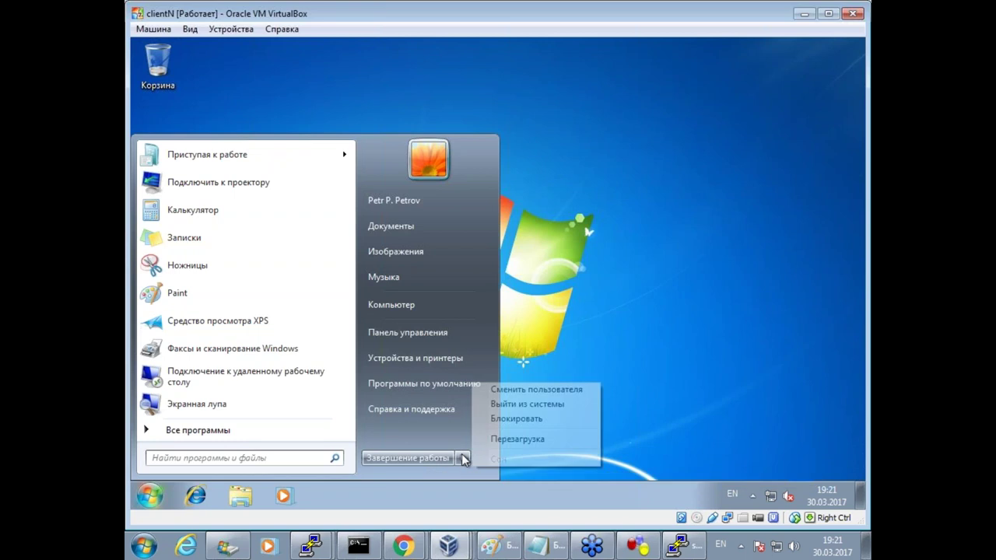
pyautogui.click(529, 439)
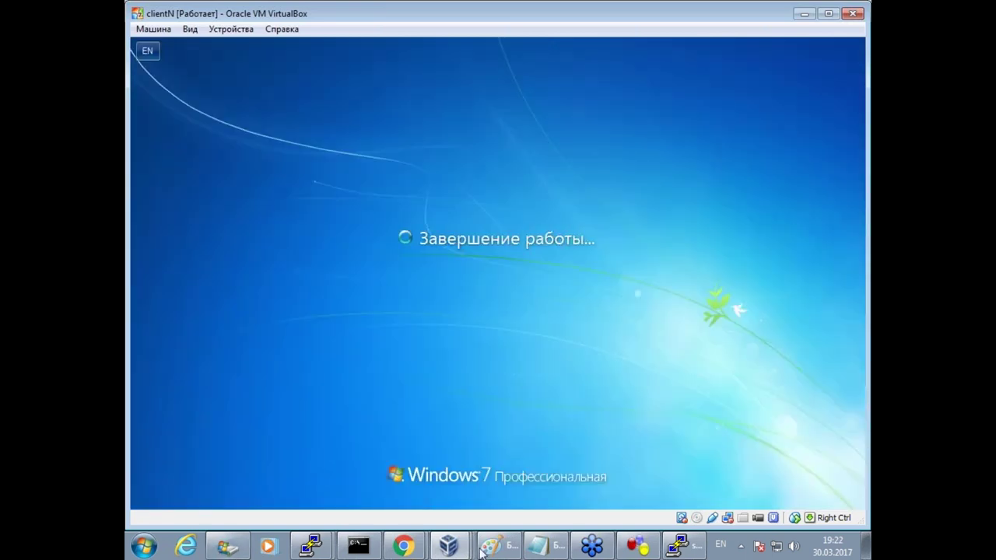
pyautogui.click(449, 545)
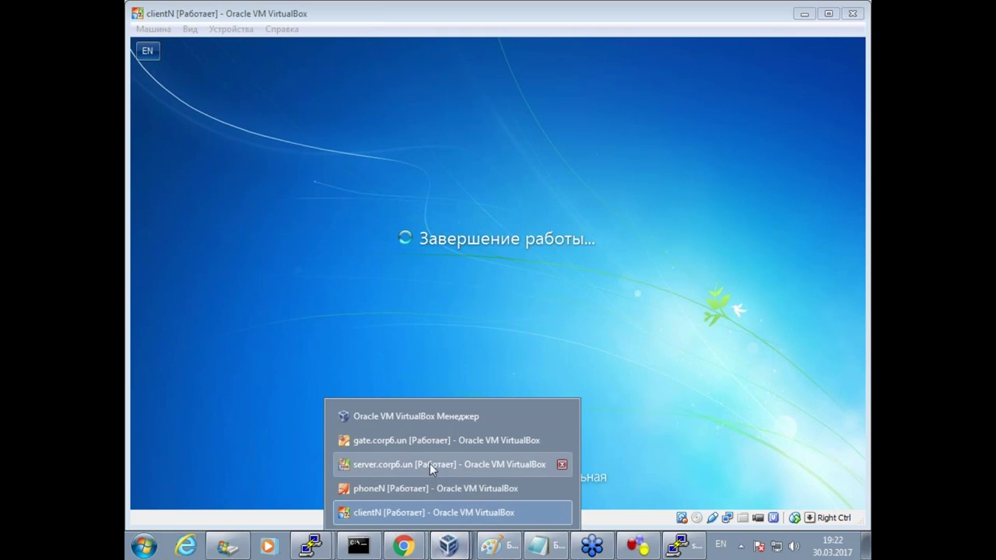
pyautogui.click(430, 464)
# View the second user's Profile tab showing logon script logon.txt, then switch to the wiki.
pyautogui.doubleClick(348, 325)
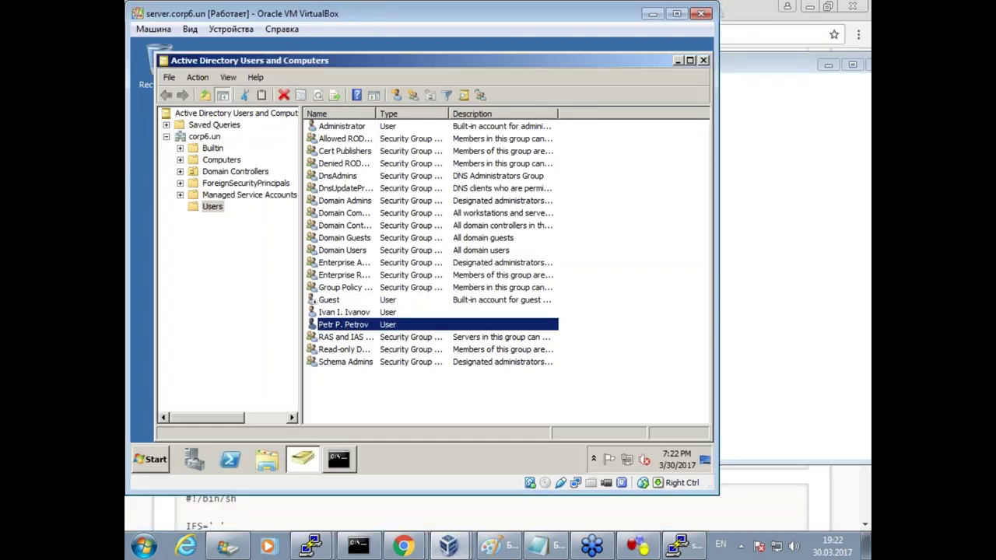
pyautogui.click(413, 109)
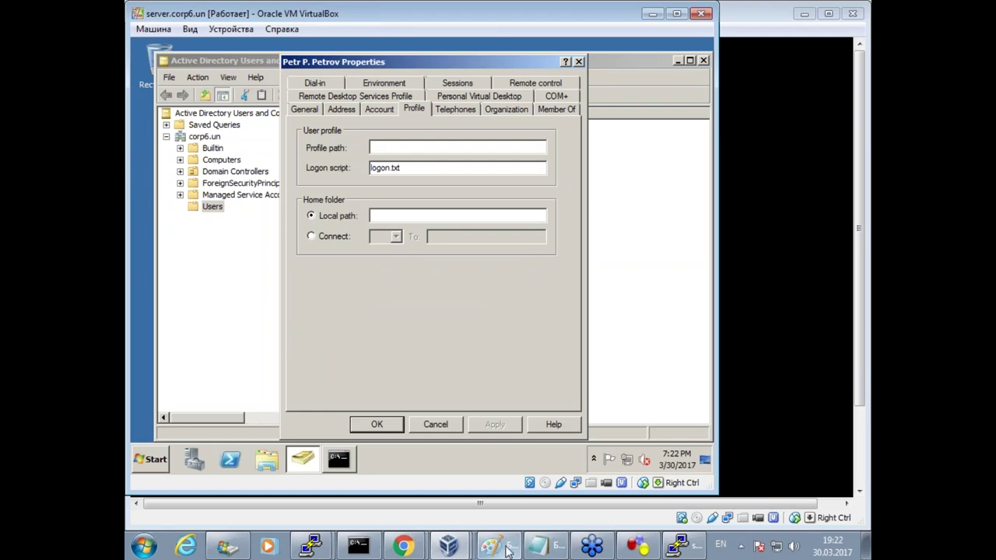
pyautogui.moveTo(490, 550)
pyautogui.click(554, 548)
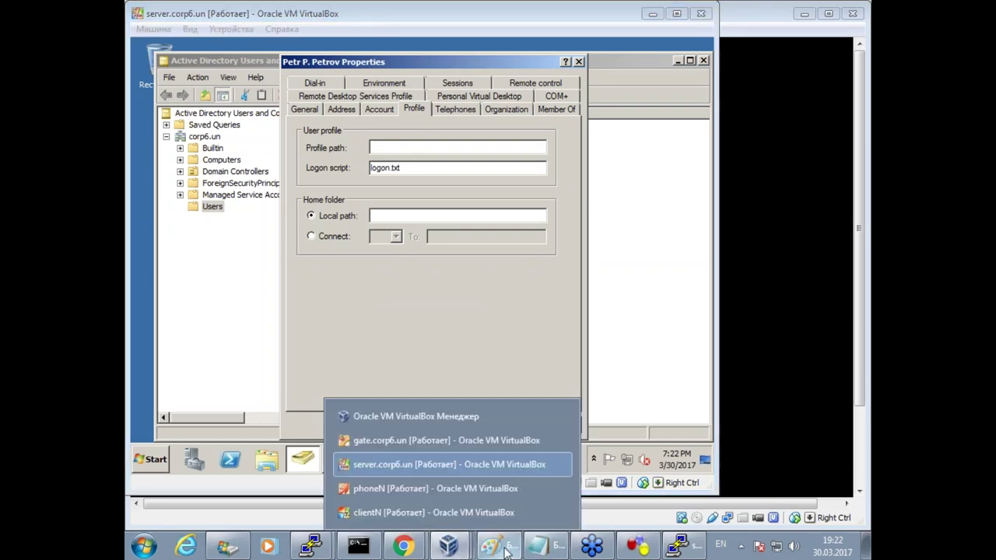
pyautogui.click(554, 549)
pyautogui.click(554, 549)
pyautogui.click(394, 548)
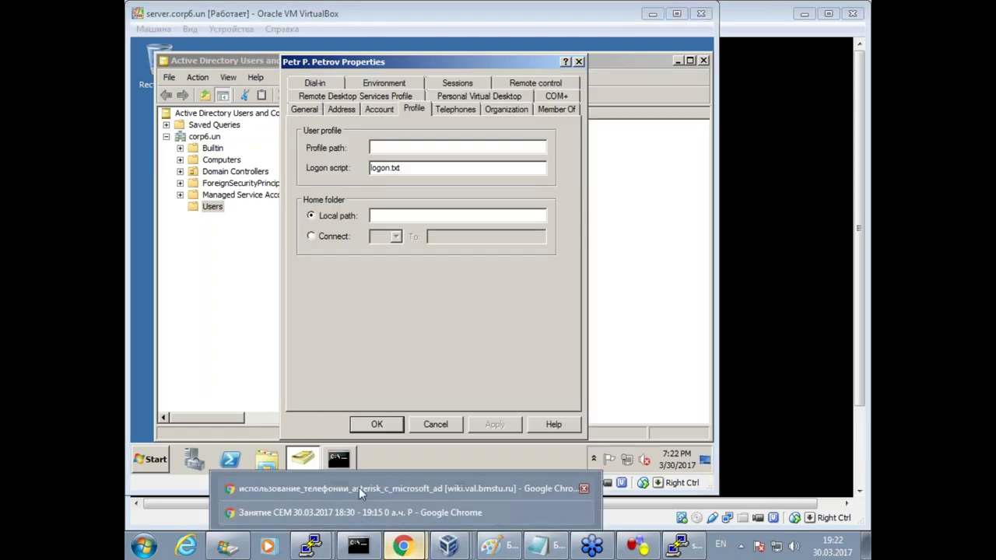
pyautogui.click(370, 487)
# Open the 'Использование Logon скриптов' wiki page in a new tab and copy logon.cmd.
pyautogui.click(443, 267)
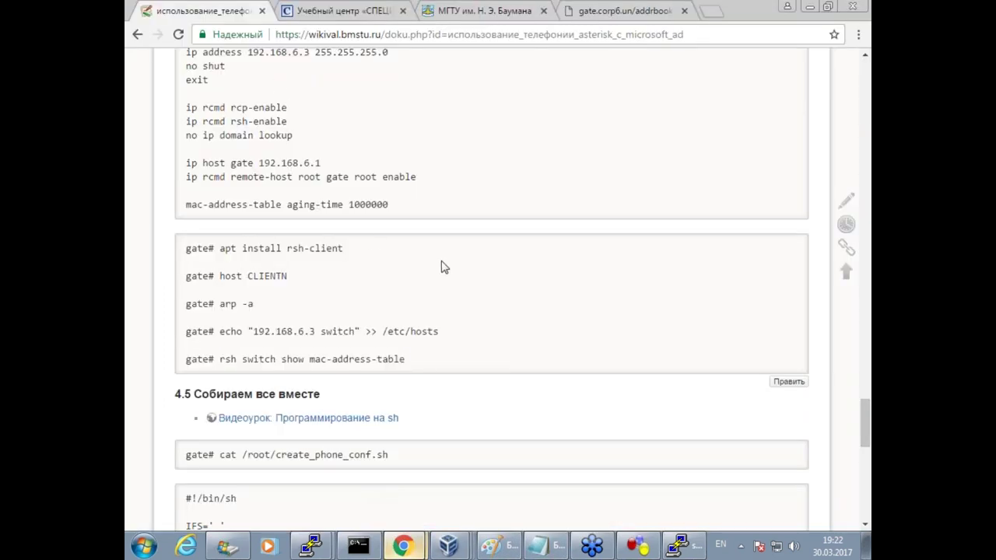
pyautogui.scroll(3, 441, 267)
pyautogui.scroll(4, 386, 282)
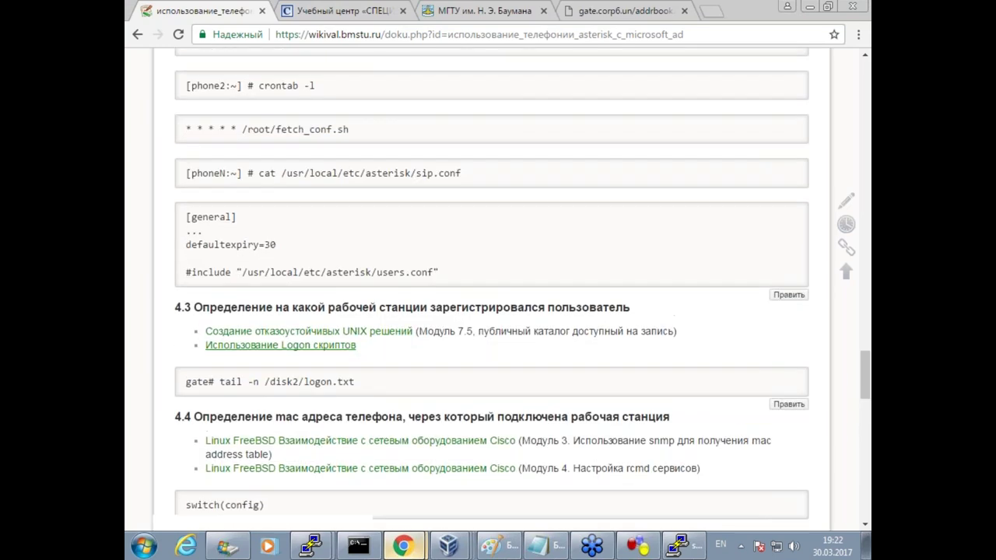
pyautogui.rightClick(261, 344)
pyautogui.click(268, 351)
pyautogui.click(311, 11)
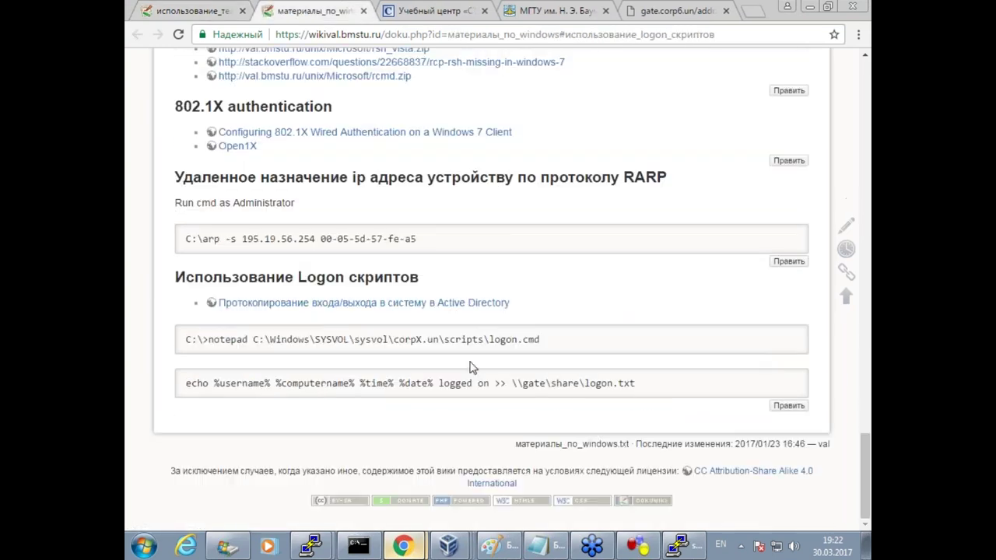
pyautogui.moveTo(557, 340); pyautogui.dragTo(489, 339)
pyautogui.hotkey('ctrl', 'c')
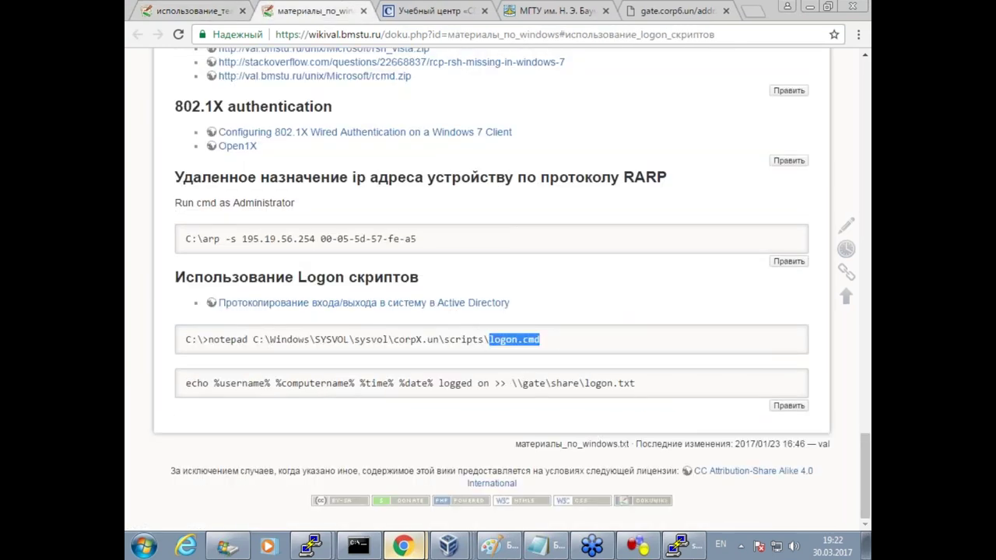
pyautogui.moveTo(450, 547)
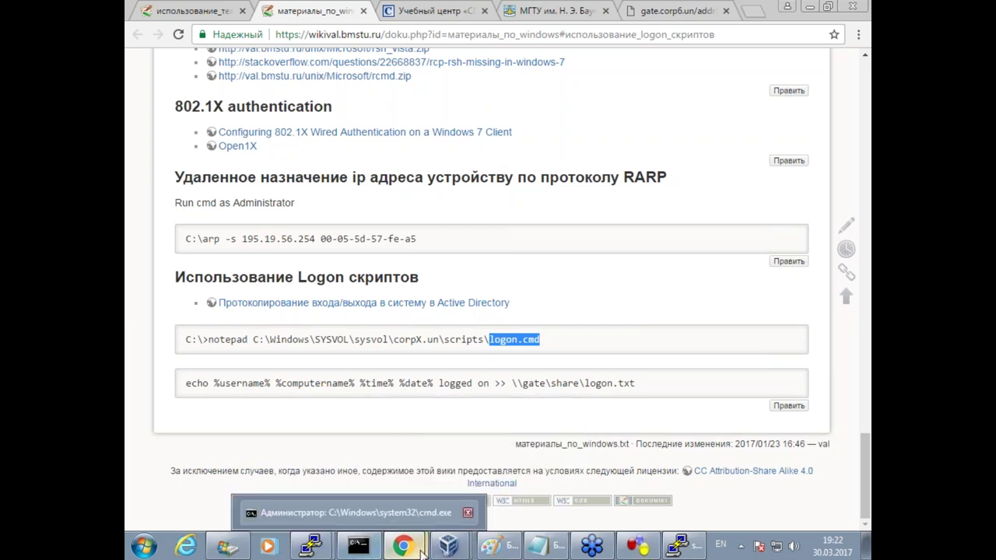
pyautogui.click(400, 461)
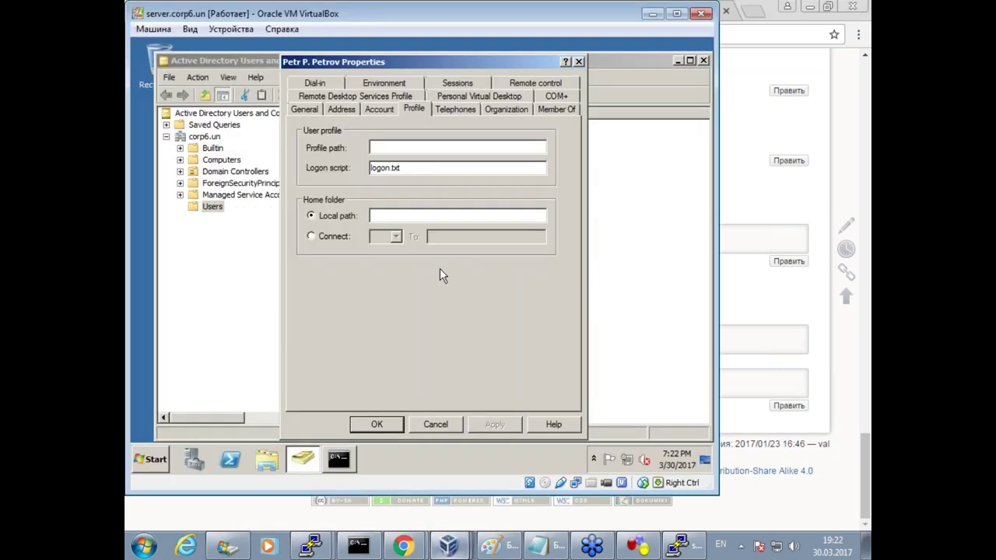
# Replace logon.txt with logon.cmd as the logon script for both domain users.
pyautogui.doubleClick(352, 175)
pyautogui.hotkey('ctrl', 'v')
pyautogui.click(378, 424)
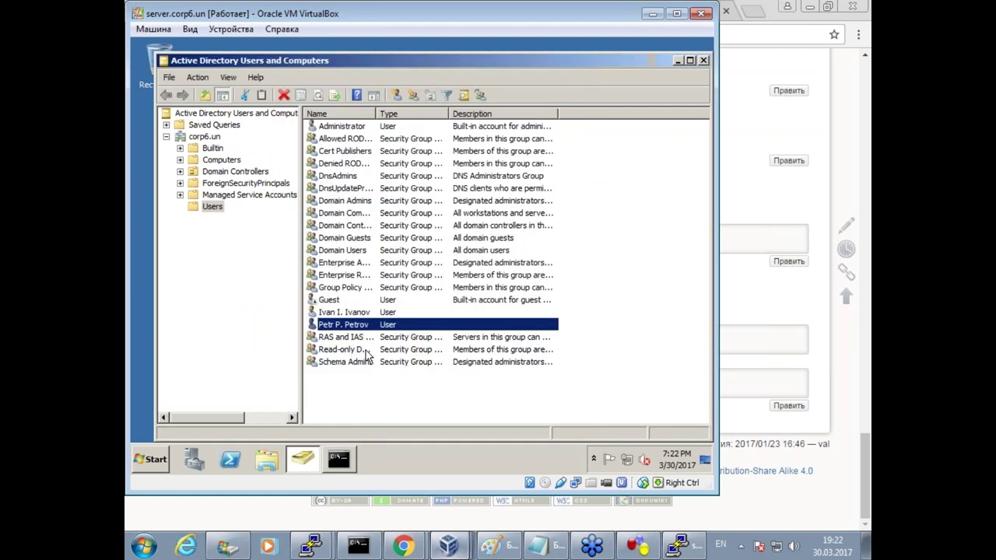
pyautogui.doubleClick(355, 314)
pyautogui.click(413, 109)
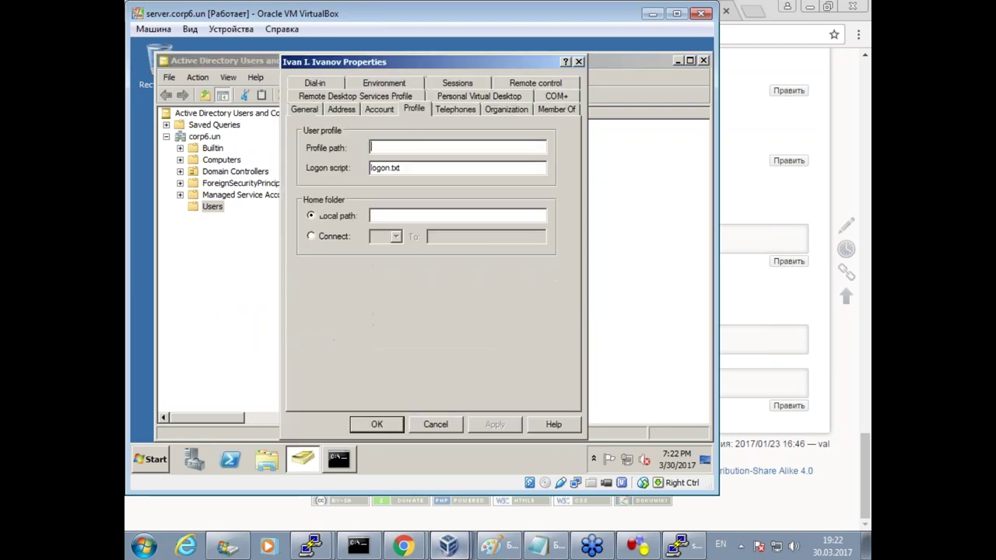
pyautogui.doubleClick(324, 171)
pyautogui.hotkey('ctrl', 'v')
pyautogui.click(377, 424)
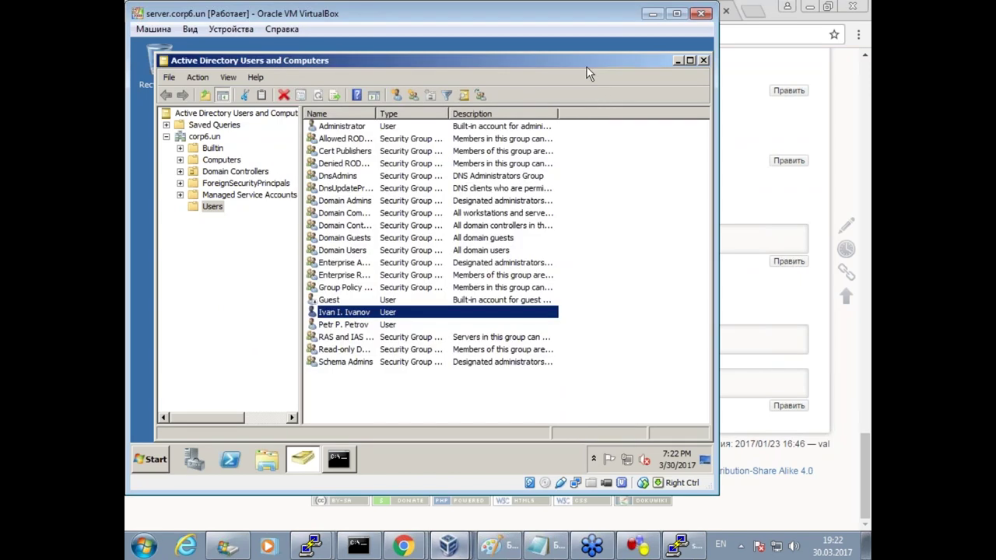
# Close Active Directory Users and Computers.
pyautogui.moveTo(588, 64); pyautogui.dragTo(580, 52)
pyautogui.click(696, 49)
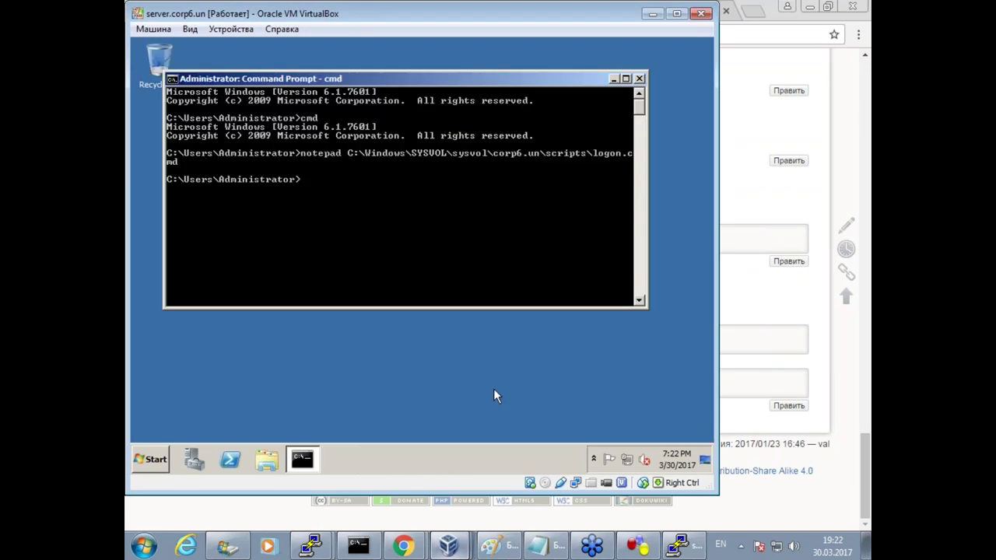
pyautogui.moveTo(459, 552)
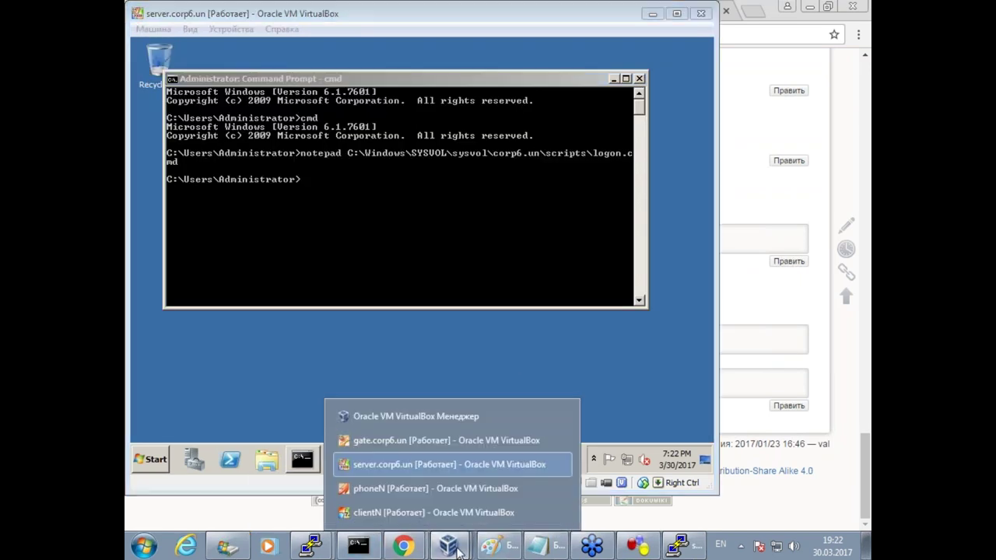
pyautogui.click(413, 513)
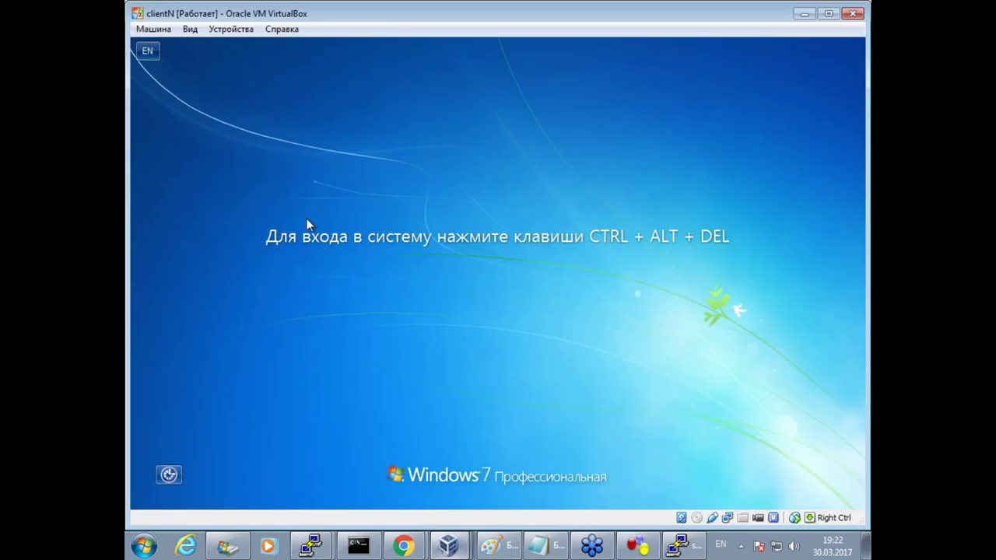
# Send Ctrl-Alt-Del to clientN and log the domain user back on.
pyautogui.click(154, 29)
pyautogui.click(171, 140)
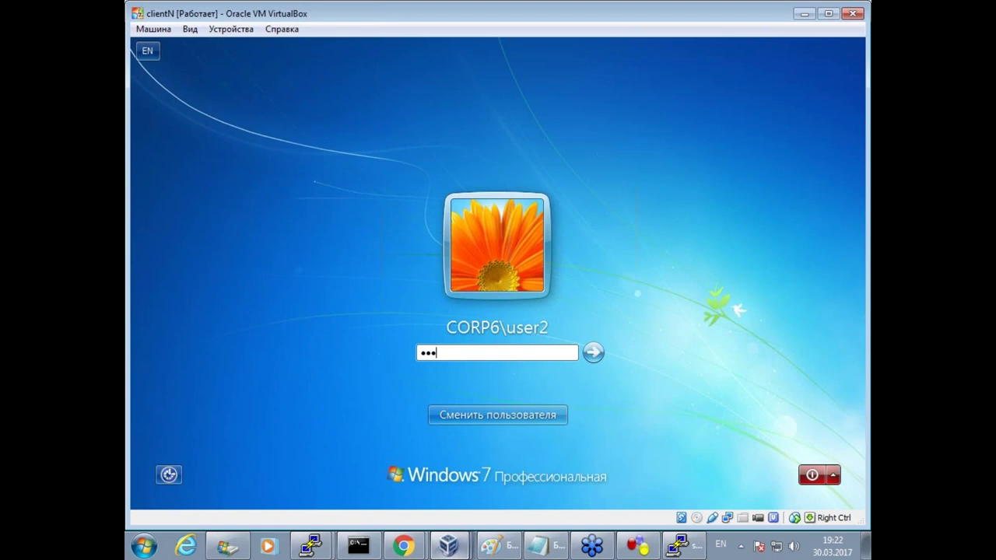
pyautogui.press('Return')
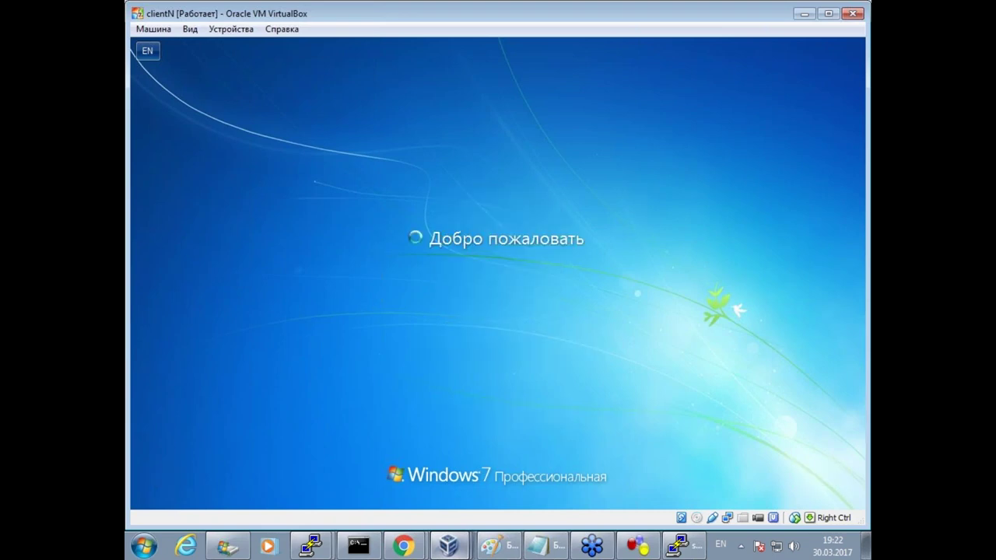
pyautogui.moveTo(311, 544)
pyautogui.click(334, 516)
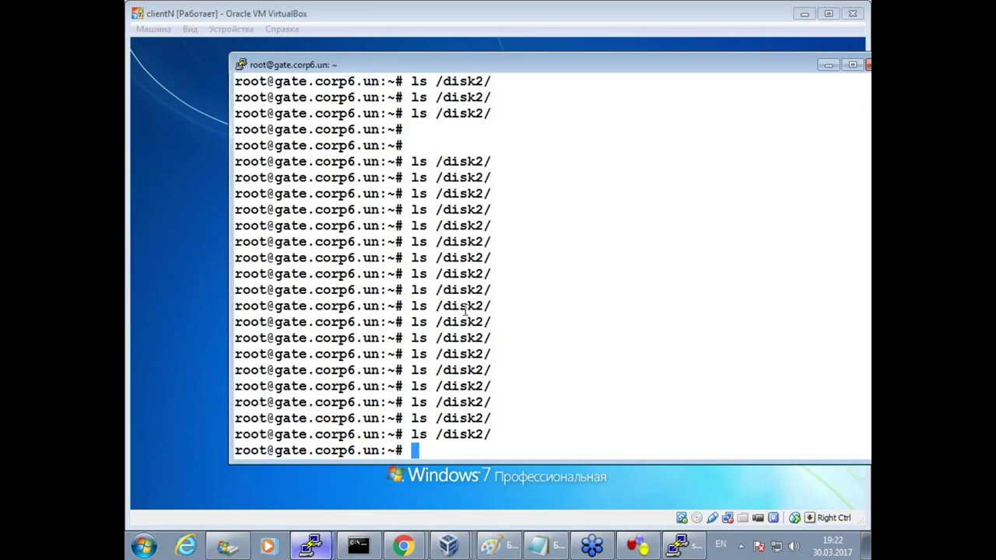
# Rerun ls /disk2/ on the gate twenty-one times; the directory stays empty.
pyautogui.press('Up')
pyautogui.press('Return')
pyautogui.press('Up')
pyautogui.press('Return')
pyautogui.press('Up')
pyautogui.press('Return')
pyautogui.press('Up')
pyautogui.press('Return')
pyautogui.press('Up')
pyautogui.press('Return')
pyautogui.press('Up')
pyautogui.press('Return')
pyautogui.press('Up')
pyautogui.press('Return')
pyautogui.press('Up')
pyautogui.press('Return')
pyautogui.press('Up')
pyautogui.press('Return')
pyautogui.press('Up')
pyautogui.press('Return')
pyautogui.press('Up')
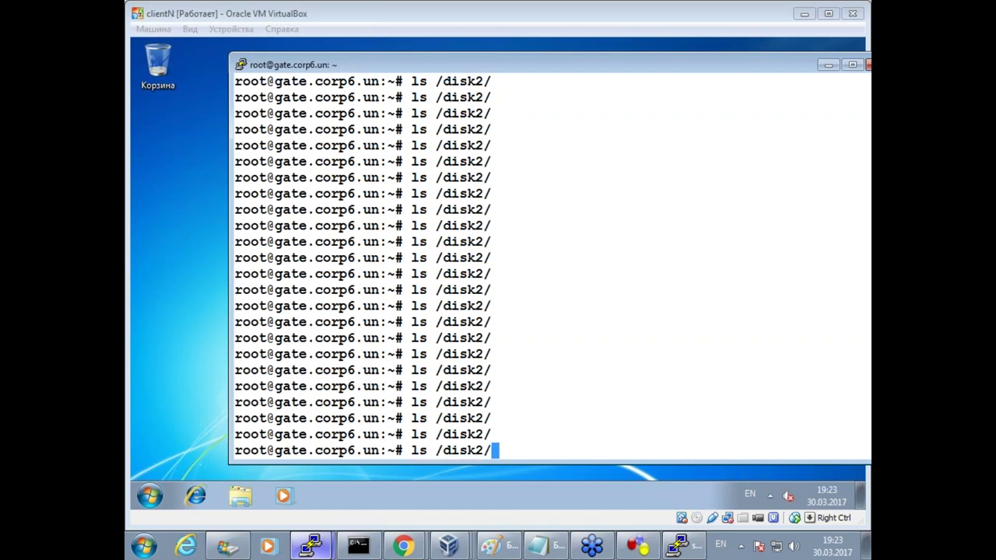
pyautogui.press('Return')
pyautogui.press('Up')
pyautogui.press('Return')
pyautogui.press('Up')
pyautogui.press('Return')
pyautogui.press('Up')
pyautogui.press('Return')
pyautogui.press('Up')
pyautogui.press('Return')
pyautogui.press('Up')
pyautogui.press('Return')
pyautogui.press('Up')
pyautogui.press('Return')
pyautogui.press('Up')
pyautogui.press('Return')
pyautogui.press('Up')
pyautogui.press('Return')
pyautogui.press('Up')
pyautogui.press('Return')
pyautogui.press('Up')
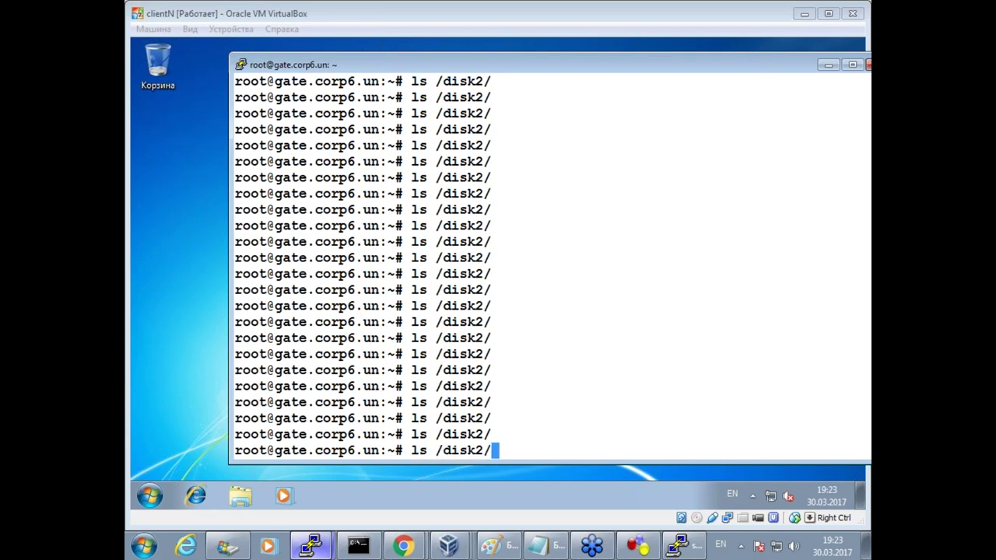
pyautogui.press('Return')
# Restart the client VM with Start > shutdown options > Перезагрузка.
pyautogui.click(150, 496)
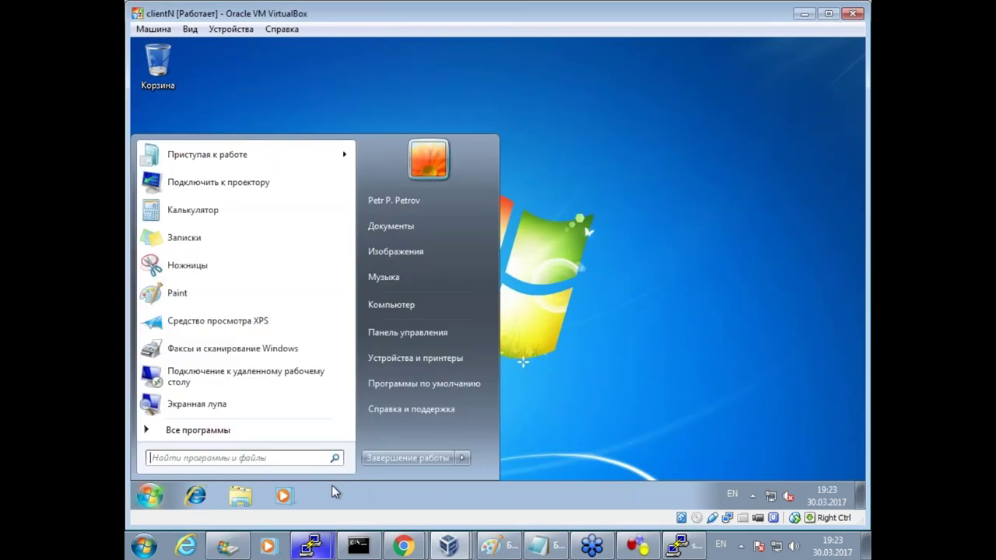
pyautogui.click(463, 457)
pyautogui.click(537, 439)
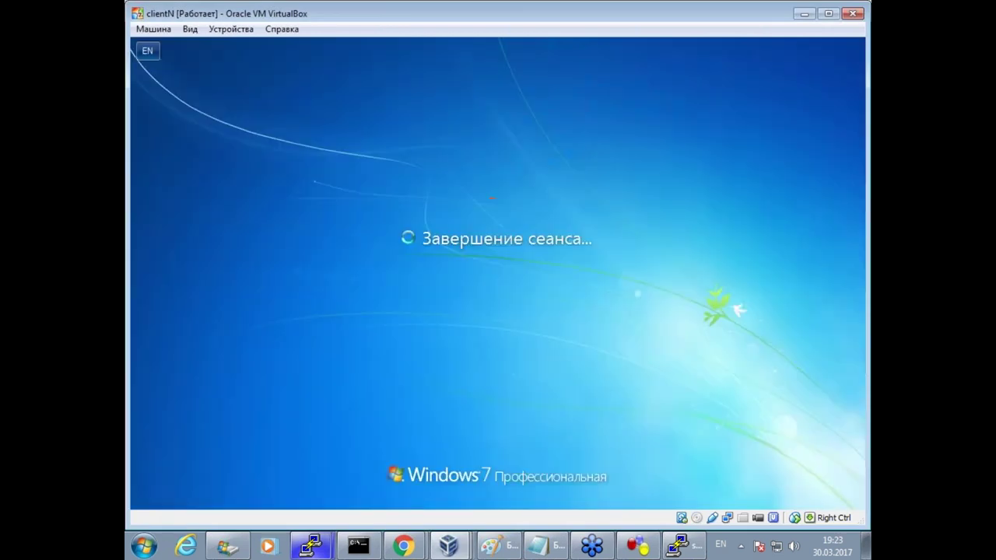
# Return to the gate's PuTTY session, recalling and then clearing the /disk2 listing command.
pyautogui.moveTo(310, 545)
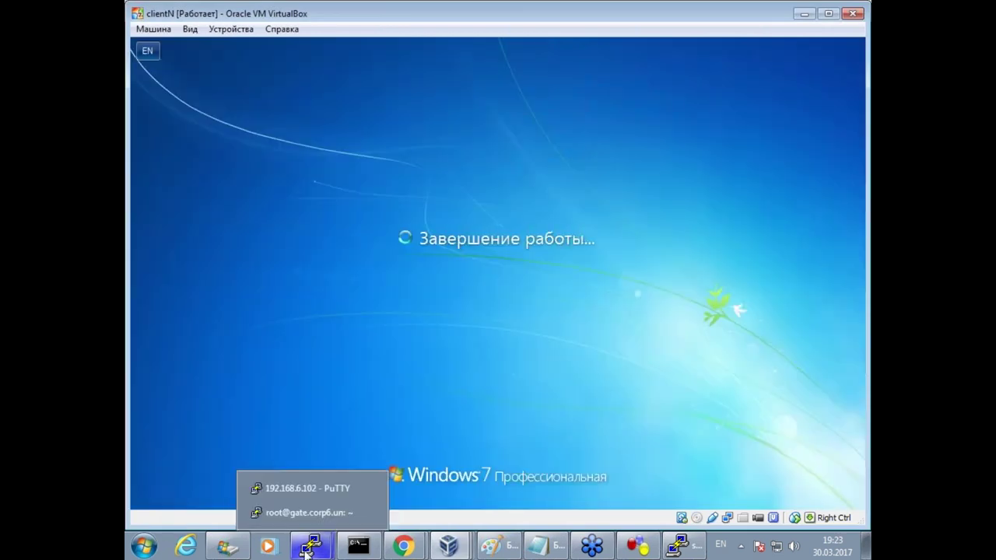
pyautogui.click(309, 514)
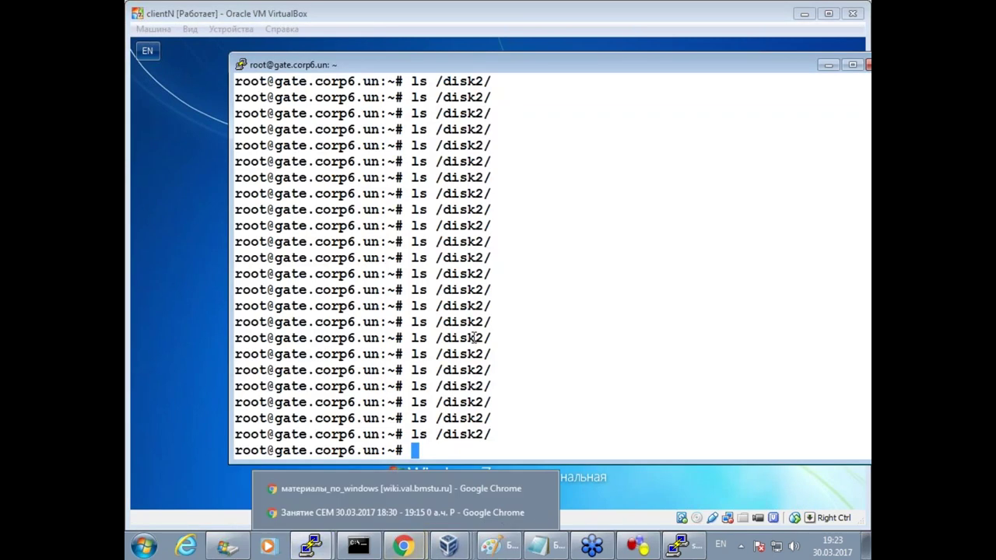
pyautogui.press('Up')
pyautogui.press('Down')
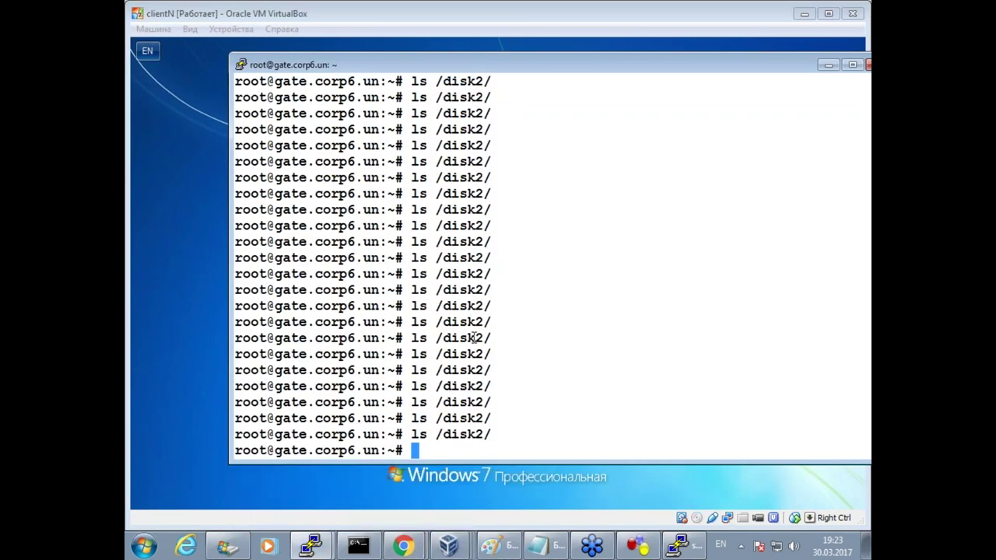
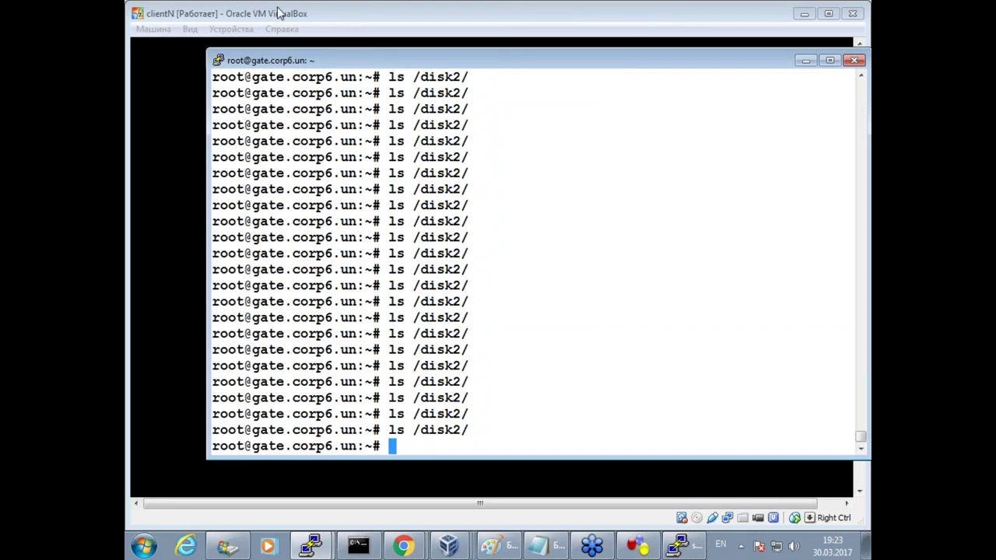
# Sign the clientN Windows 7 VM in as the domain user with Ctrl-Alt-Del and the account password, then return to PuTTY.
pyautogui.click(457, 21)
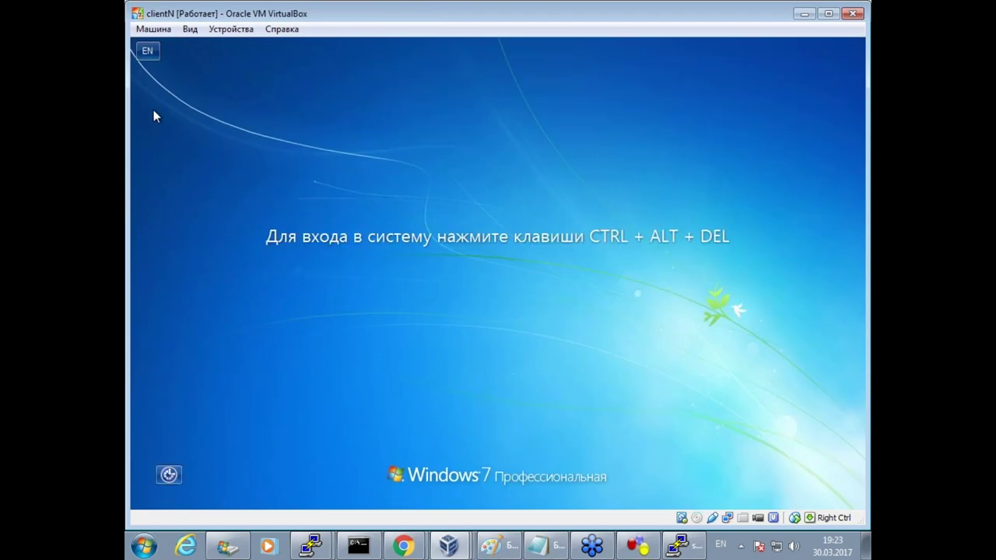
pyautogui.click(154, 29)
pyautogui.click(178, 133)
pyautogui.click(447, 352)
pyautogui.write('1234567890')
pyautogui.press('Return')
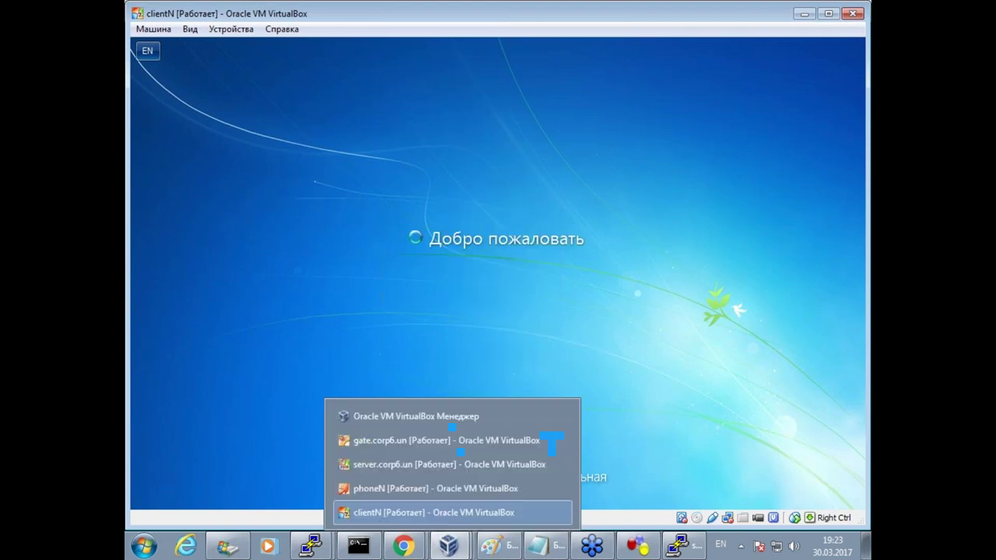
pyautogui.click(335, 515)
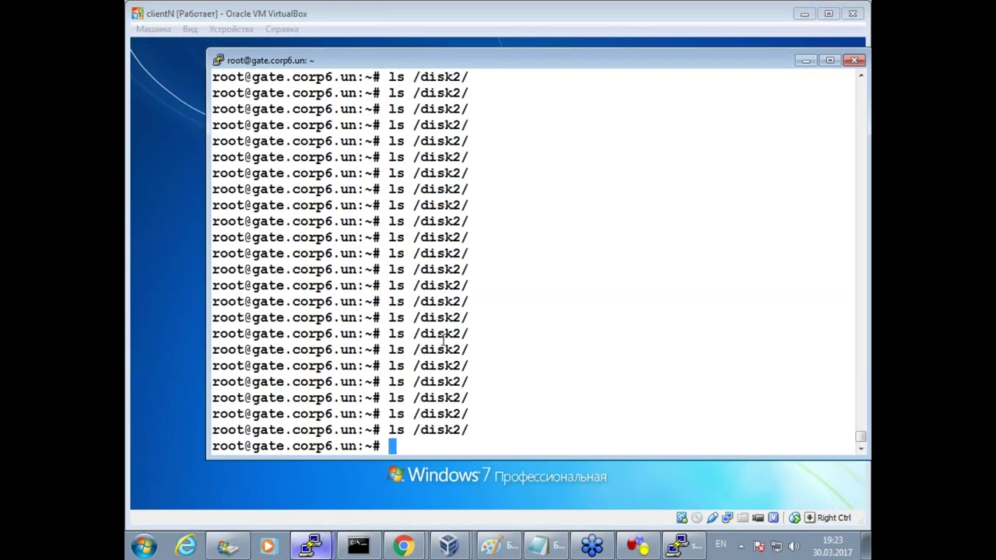
# List /disk2/ and print /disk2/logon.txt, showing the new CLIENTN logon record.
pyautogui.press('Return')
pyautogui.press('Up')
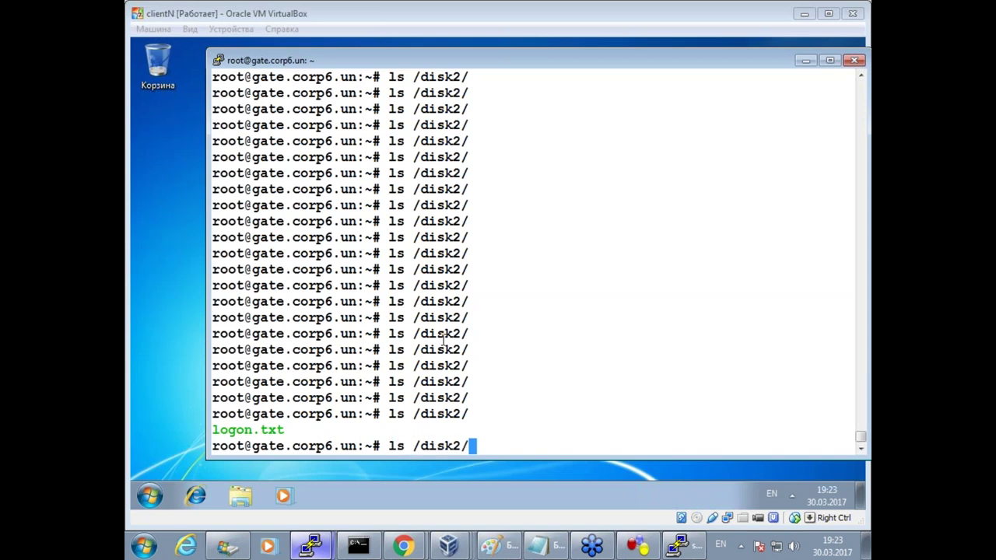
pyautogui.press('Tab')
pyautogui.press('Left')
pyautogui.press('Left')
pyautogui.press('Left')
pyautogui.press('Left')
pyautogui.press('Left')
pyautogui.press('Left')
pyautogui.press('Left')
pyautogui.press('Left')
pyautogui.press('Left')
pyautogui.press('Left')
pyautogui.press('Left')
pyautogui.press('Left')
pyautogui.press('Left')
pyautogui.press('Left')
pyautogui.press('Left')
pyautogui.press('Left')
pyautogui.press('Left')
pyautogui.press('Left')
pyautogui.press('Left')
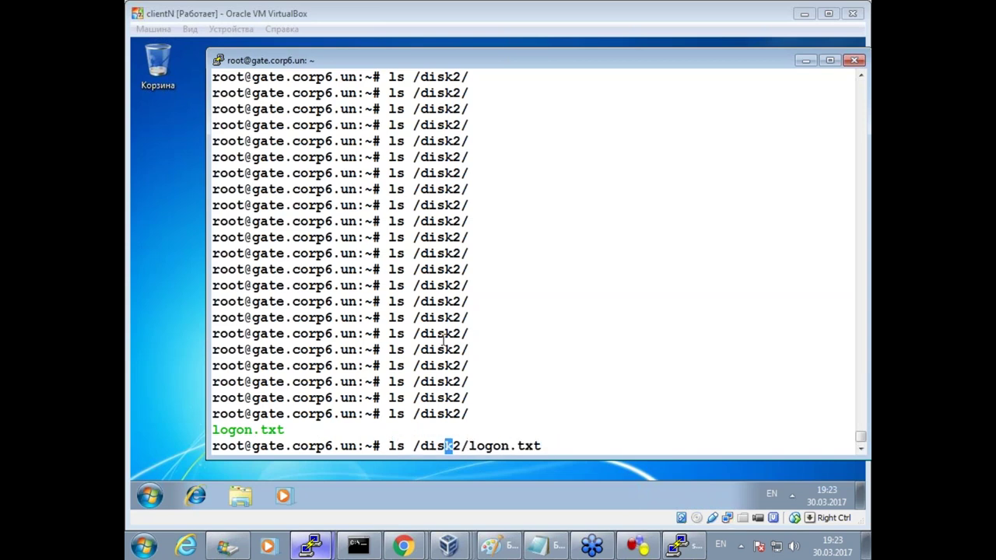
pyautogui.press('Right')
pyautogui.press('Right')
pyautogui.press('BackSpace')
pyautogui.press('BackSpace')
pyautogui.write('cat')
pyautogui.press('Return')
pyautogui.press('Return')
pyautogui.press('Return')
pyautogui.press('Return')
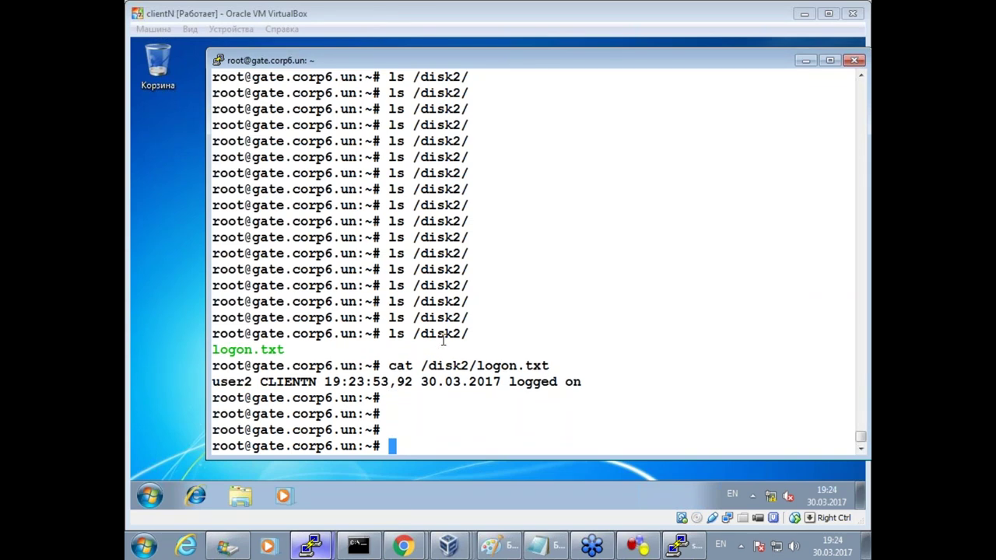
# Ping CLIENTN (100% packet loss), stop it, and display the gate's ARP table with arp -a.
pyautogui.moveTo(212, 381); pyautogui.dragTo(317, 382)
pyautogui.press('super+c')
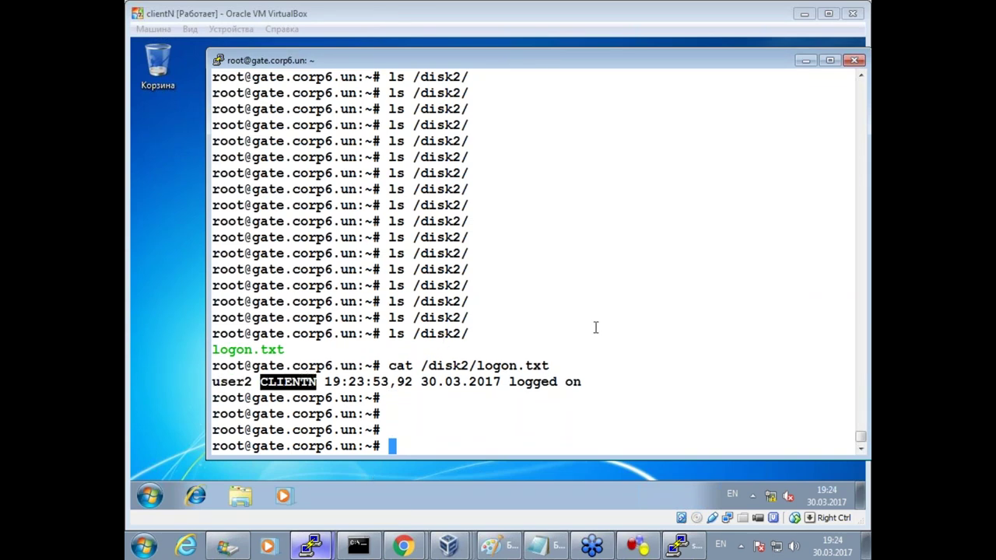
pyautogui.click(552, 282)
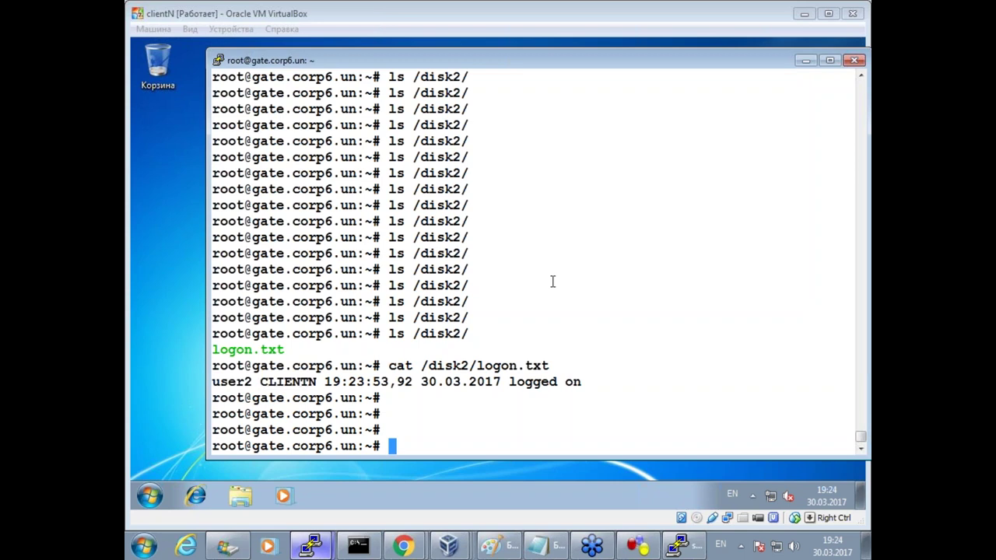
pyautogui.write('ping')
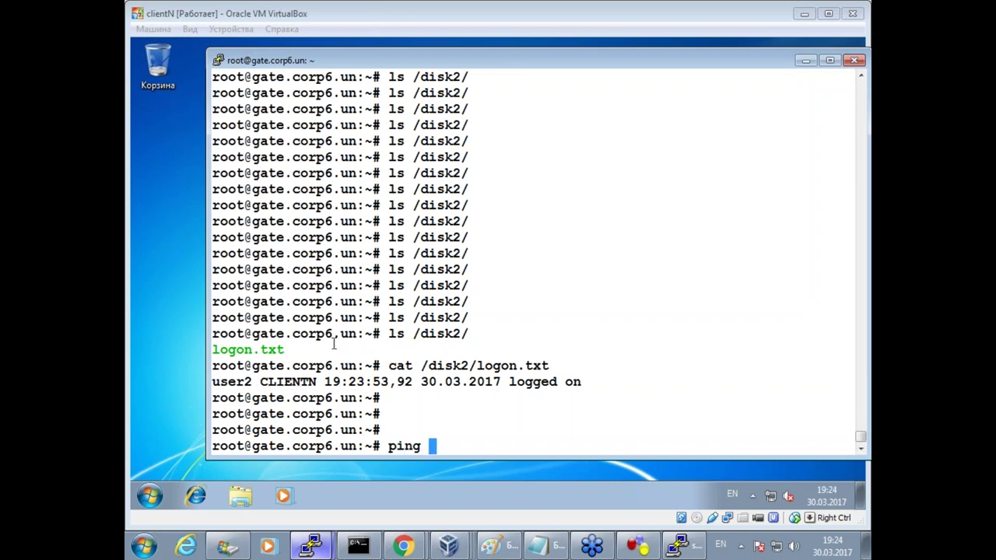
pyautogui.doubleClick(305, 381)
pyautogui.rightClick(305, 381)
pyautogui.press('Return')
pyautogui.hotkey('ctrl', 'c')
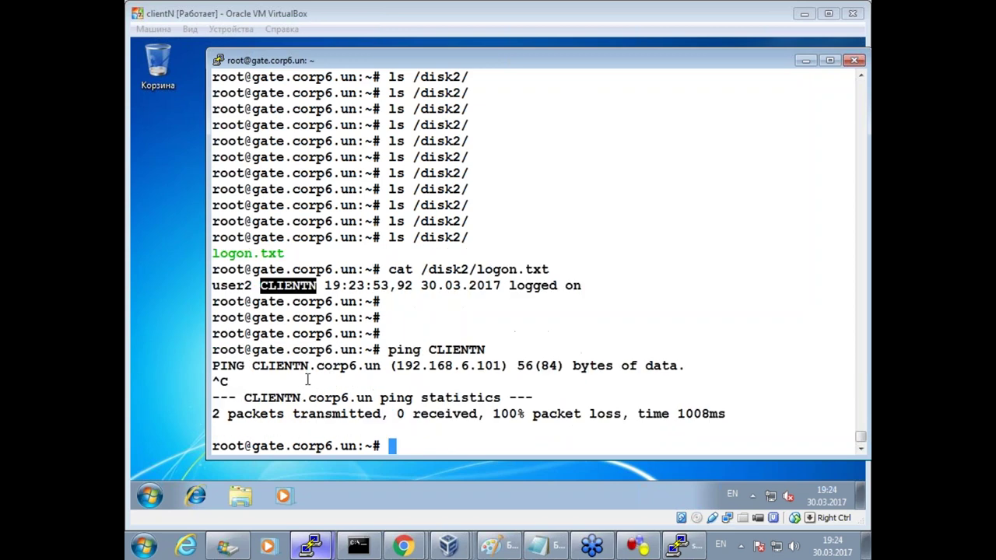
pyautogui.write('arp -a')
pyautogui.press('Return')
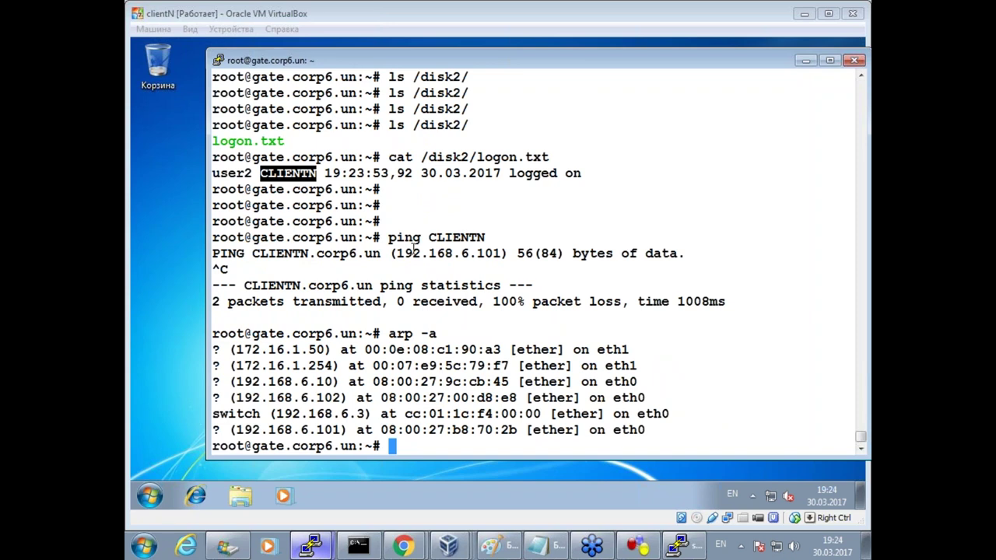
# Highlight the client's IP and MAC in the ARP output, then query the switch's MAC address table.
pyautogui.moveTo(437, 253); pyautogui.dragTo(491, 253)
pyautogui.click(319, 429)
pyautogui.moveTo(381, 429); pyautogui.dragTo(510, 429)
pyautogui.click(560, 314)
pyautogui.press('Return')
pyautogui.press('Return')
pyautogui.press('Up')
pyautogui.press('Return')
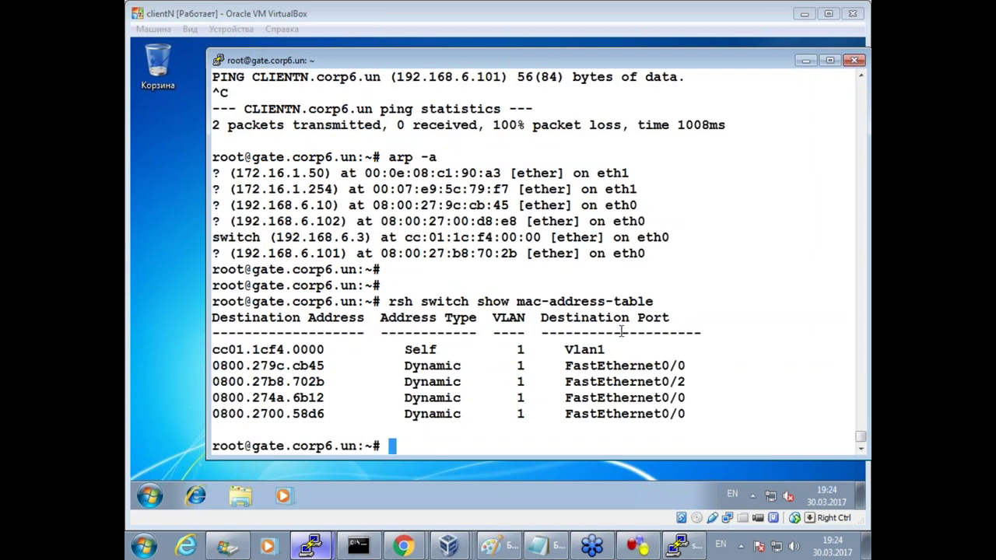
pyautogui.write('~')
pyautogui.press('BackSpace')
# Match client MAC 0800.27b8.702b to port FastEthernet0/2 in the switch table, then show GNS3 project pr3.
pyautogui.moveTo(316, 381); pyautogui.dragTo(269, 381)
pyautogui.click(383, 254)
pyautogui.moveTo(324, 253); pyautogui.dragTo(462, 254)
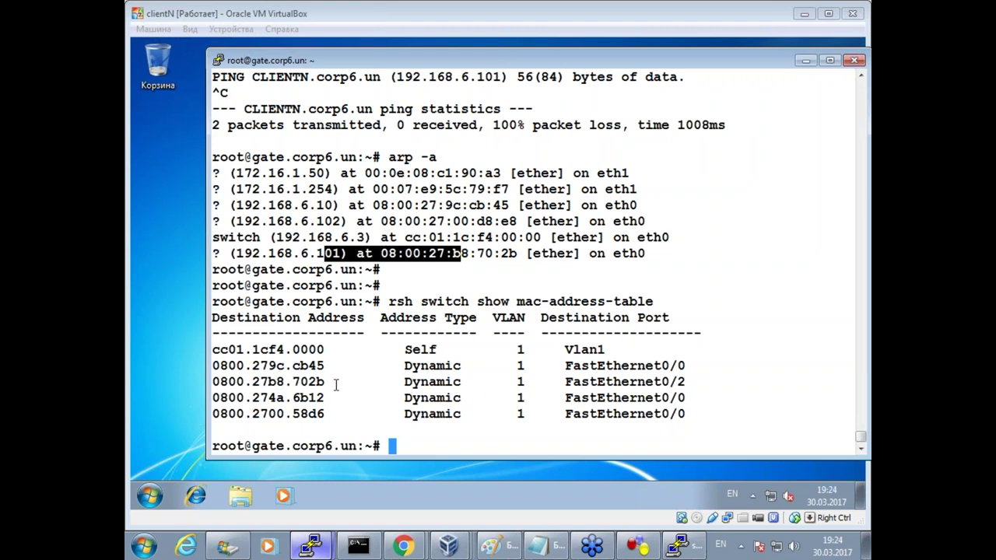
pyautogui.moveTo(477, 254); pyautogui.dragTo(515, 255)
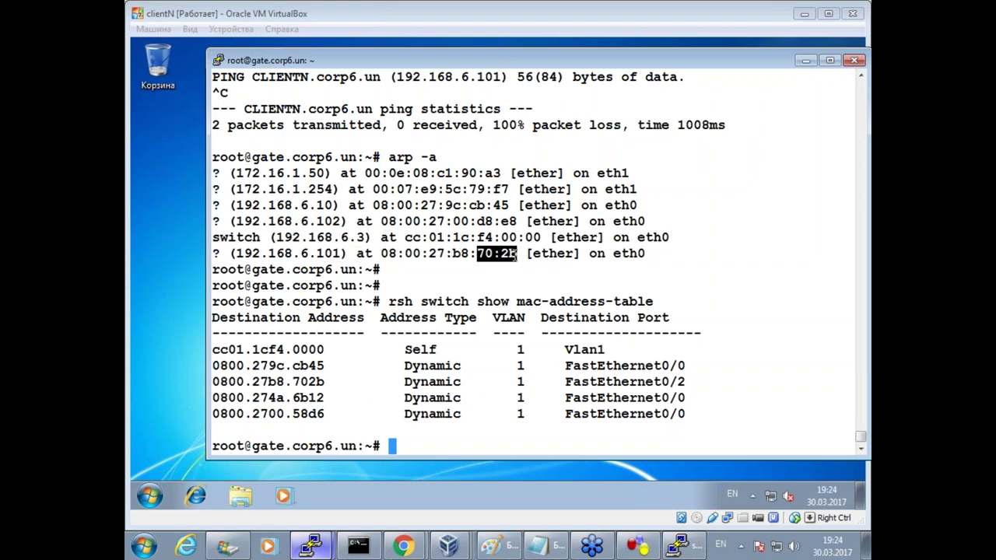
pyautogui.moveTo(295, 381); pyautogui.dragTo(325, 381)
pyautogui.moveTo(589, 381); pyautogui.dragTo(682, 382)
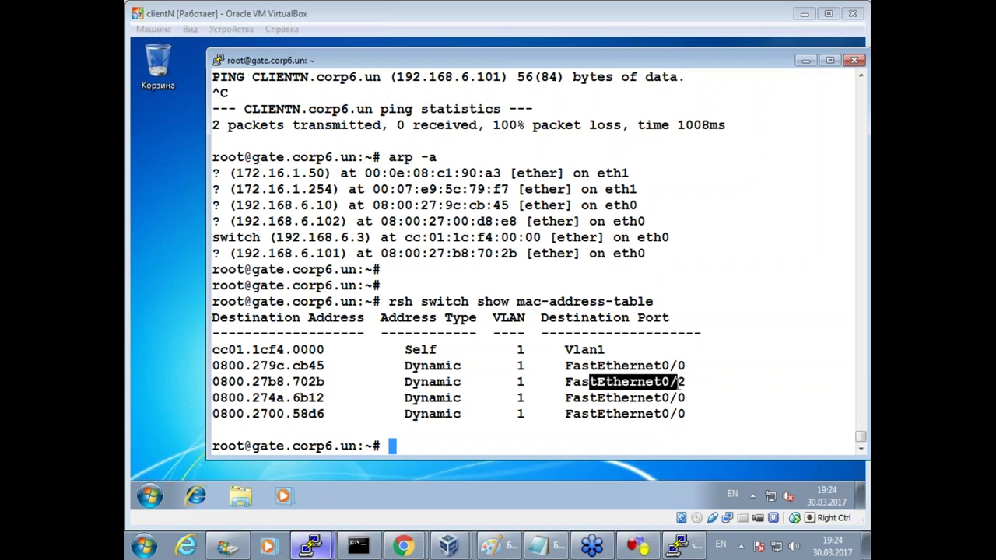
pyautogui.click(637, 546)
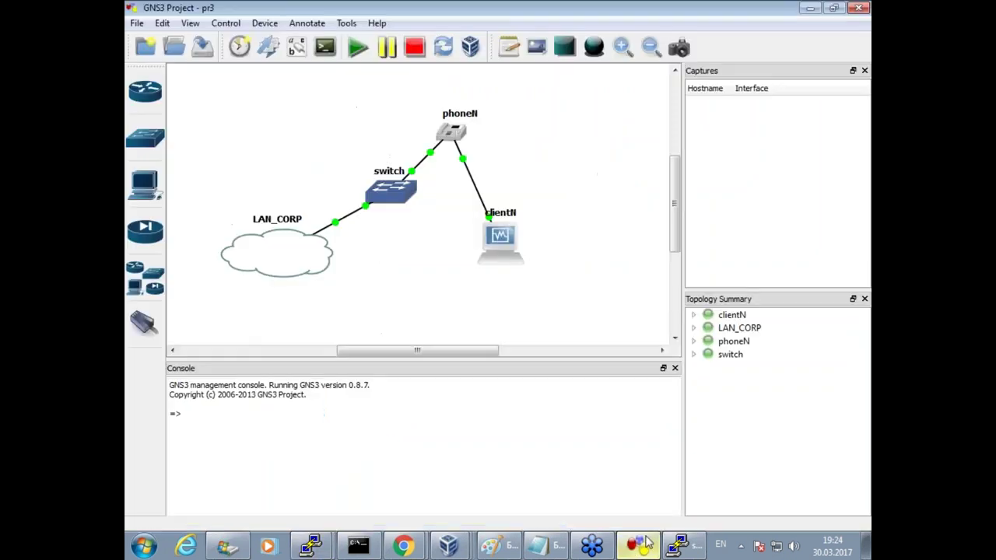
# Back on gate, re-query the switch MAC table and highlight FastEthernet0/2 and the new 0800.2700.d8e8 entry.
pyautogui.hotkey('ctrl', '2')
pyautogui.moveTo(356, 161); pyautogui.dragTo(378, 155)
pyautogui.press('Escape')
pyautogui.moveTo(312, 546)
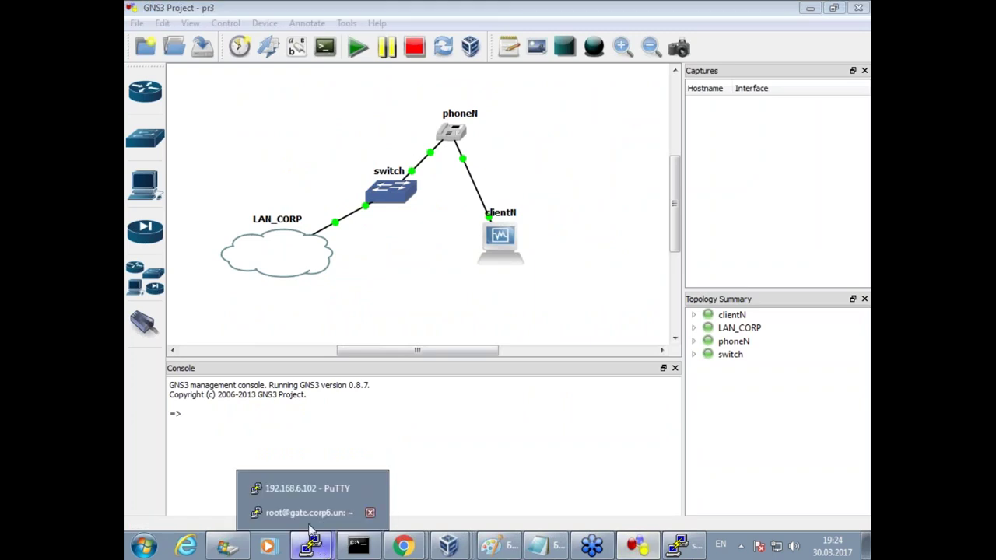
pyautogui.click(311, 512)
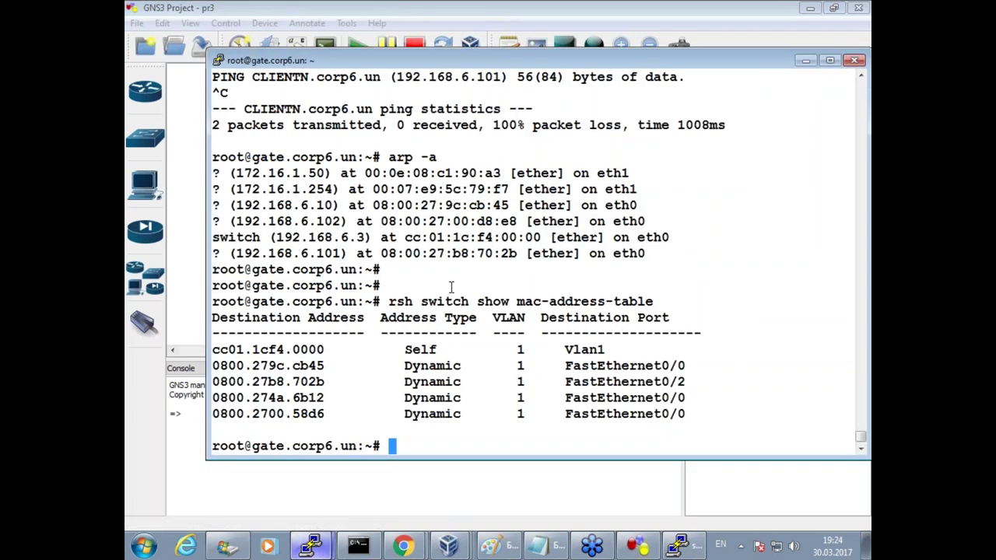
pyautogui.press('Up')
pyautogui.press('Return')
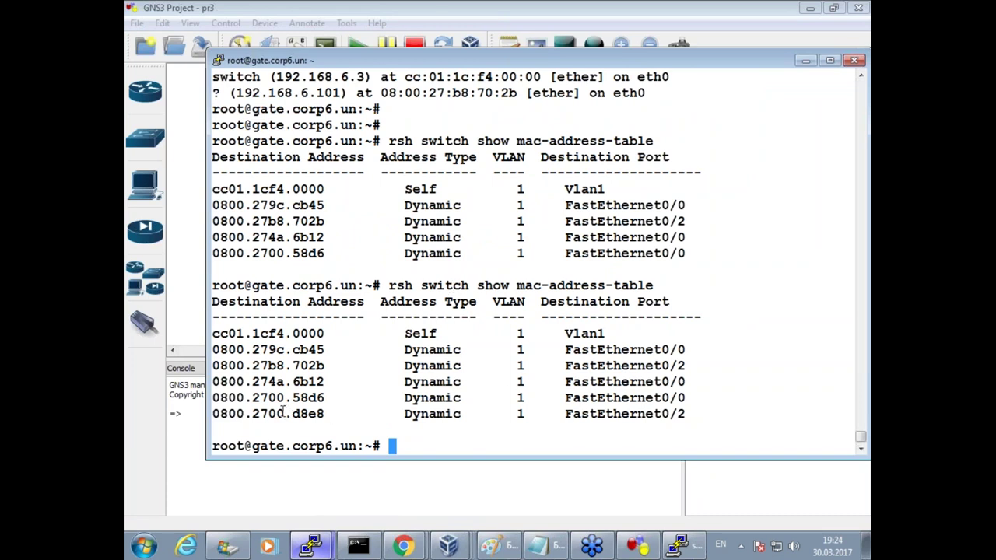
pyautogui.moveTo(614, 365); pyautogui.dragTo(679, 366)
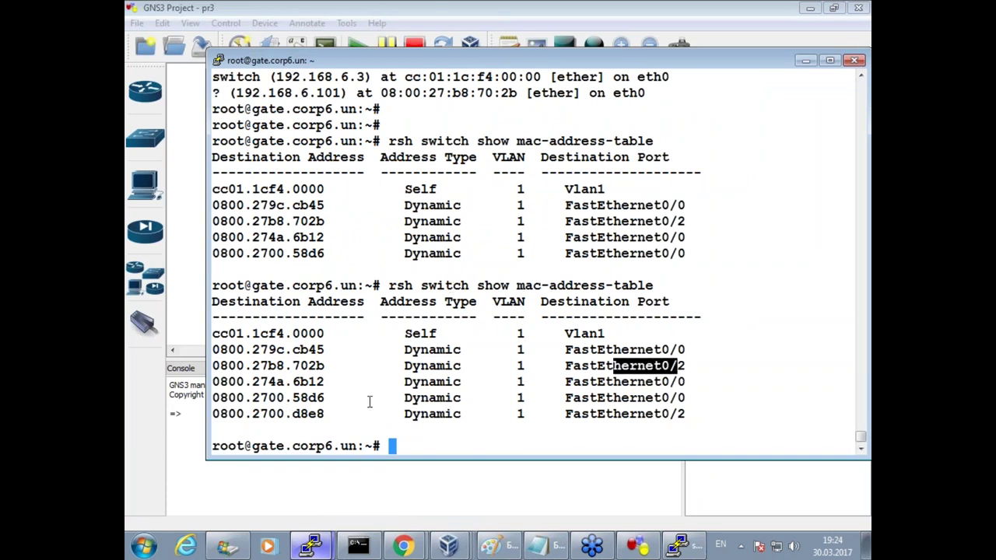
pyautogui.moveTo(246, 414); pyautogui.dragTo(324, 414)
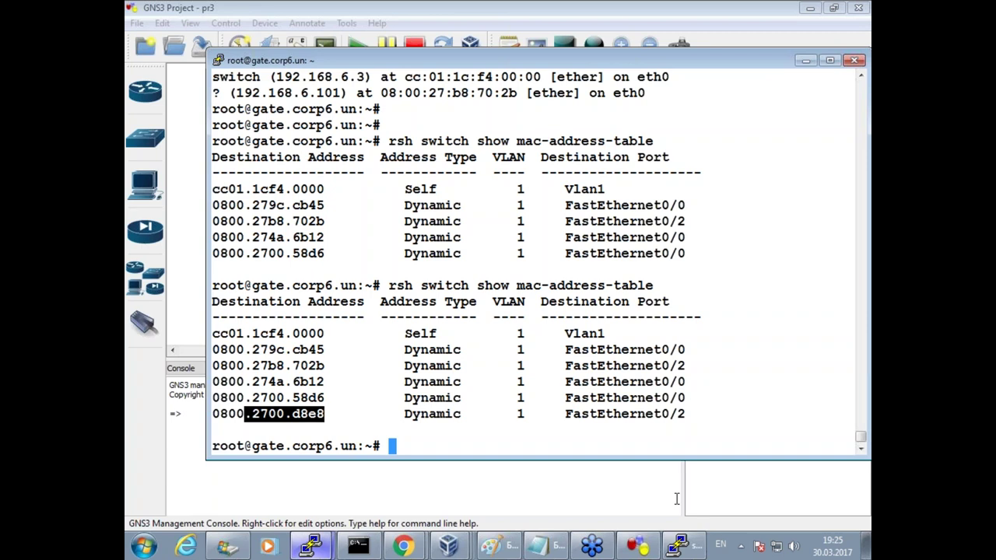
# Scroll back to highlight CLIENTN in the logon record and MAC 08:00:27:b8:70:2b in the ARP output.
pyautogui.scroll(4, 435, 257)
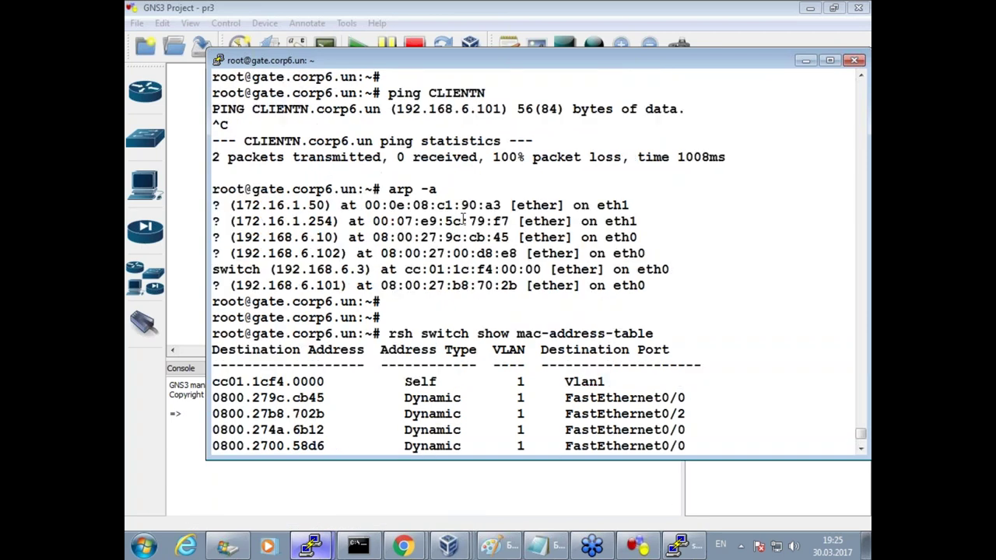
pyautogui.scroll(-4, 302, 112)
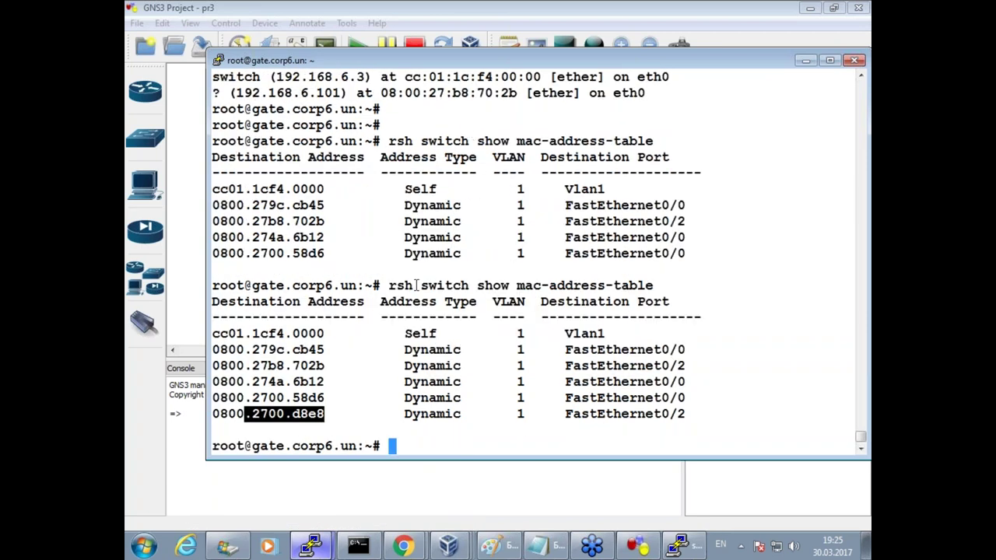
pyautogui.scroll(4, 493, 254)
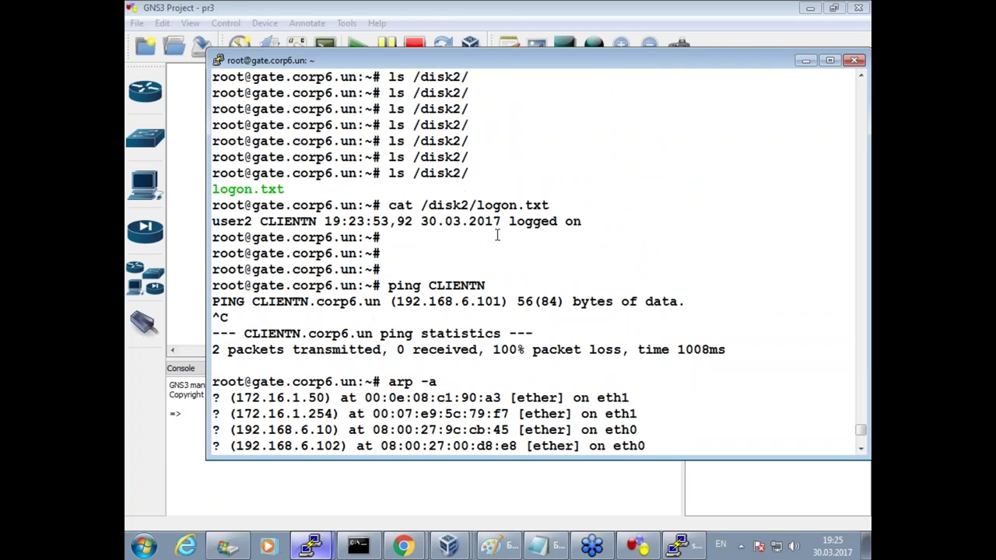
pyautogui.moveTo(252, 221); pyautogui.dragTo(318, 222)
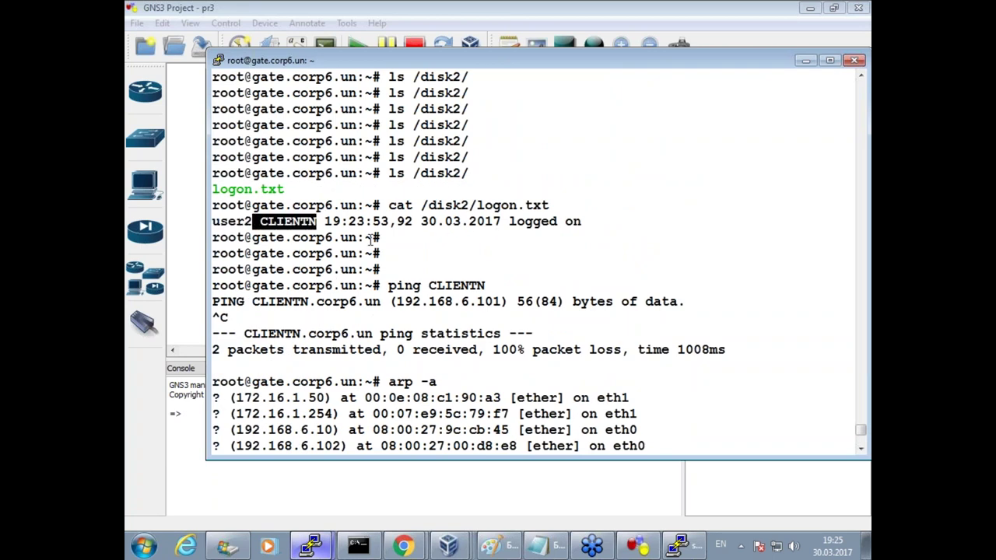
pyautogui.moveTo(396, 301); pyautogui.dragTo(472, 300)
pyautogui.scroll(-4, 504, 337)
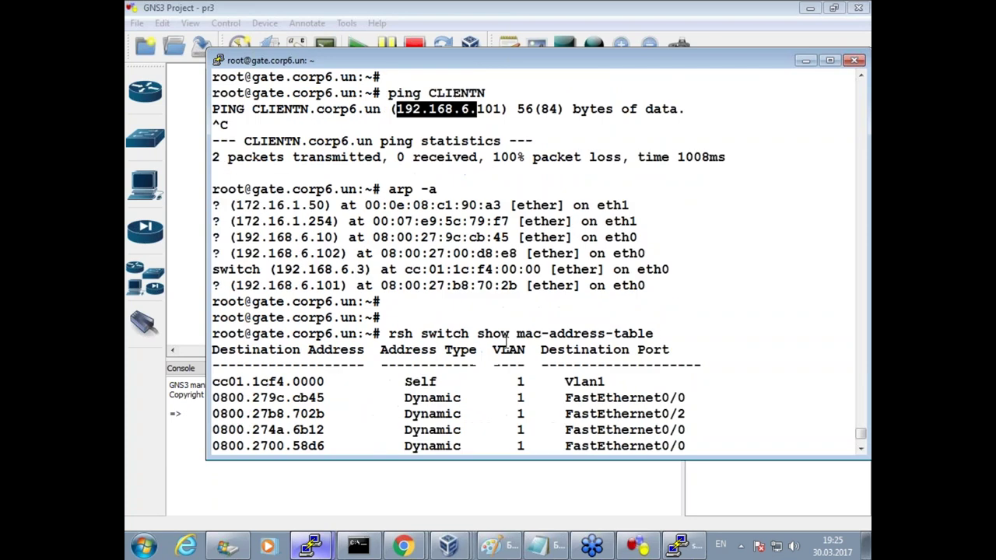
pyautogui.moveTo(378, 189); pyautogui.dragTo(420, 189)
pyautogui.click(383, 285)
pyautogui.doubleClick(515, 286)
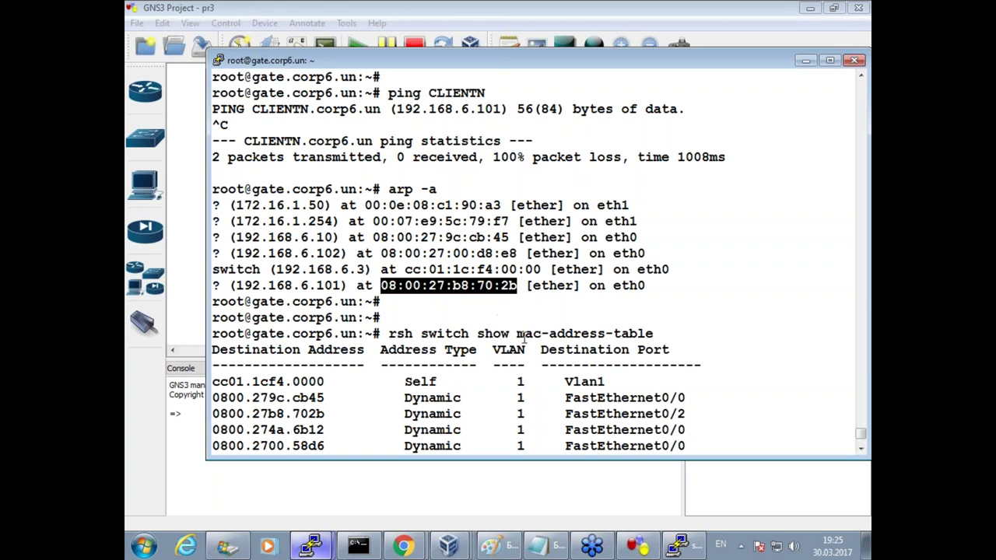
# Re-query the MAC table showing 0800.27b8.702b and 0800.2700.d8e8 on FastEthernet0/2, and highlight user2.
pyautogui.press('Up')
pyautogui.press('Return')
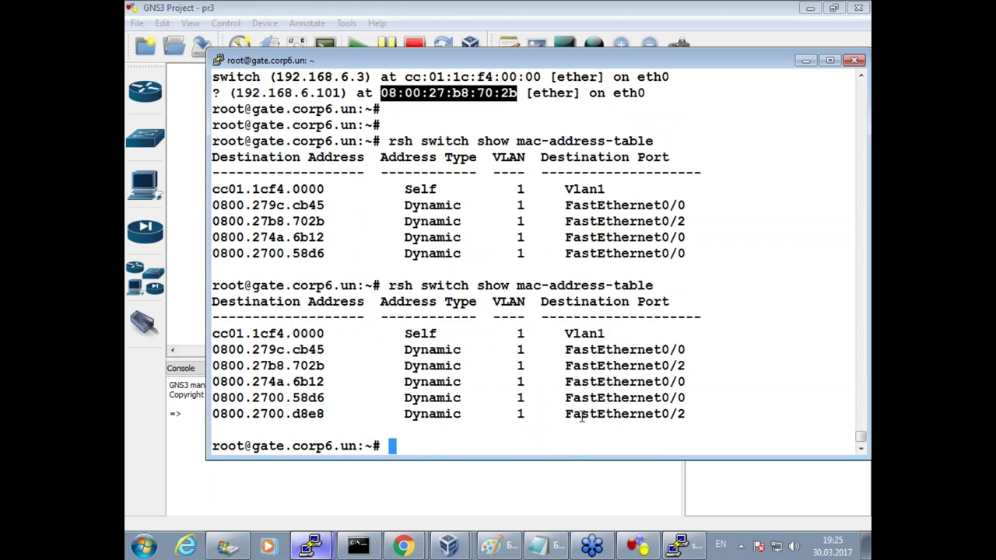
pyautogui.moveTo(552, 370); pyautogui.dragTo(691, 365)
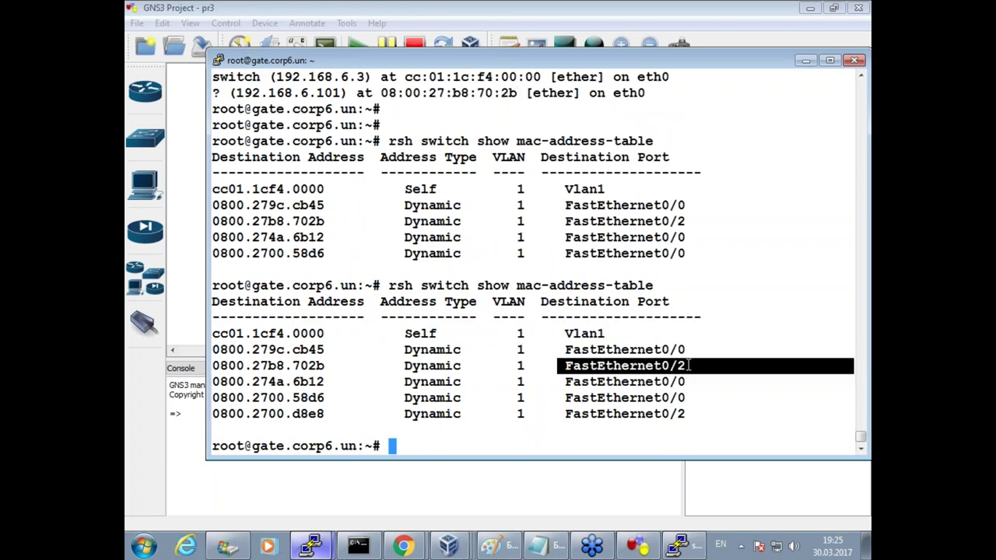
pyautogui.click(550, 416)
pyautogui.moveTo(686, 414); pyautogui.dragTo(541, 414)
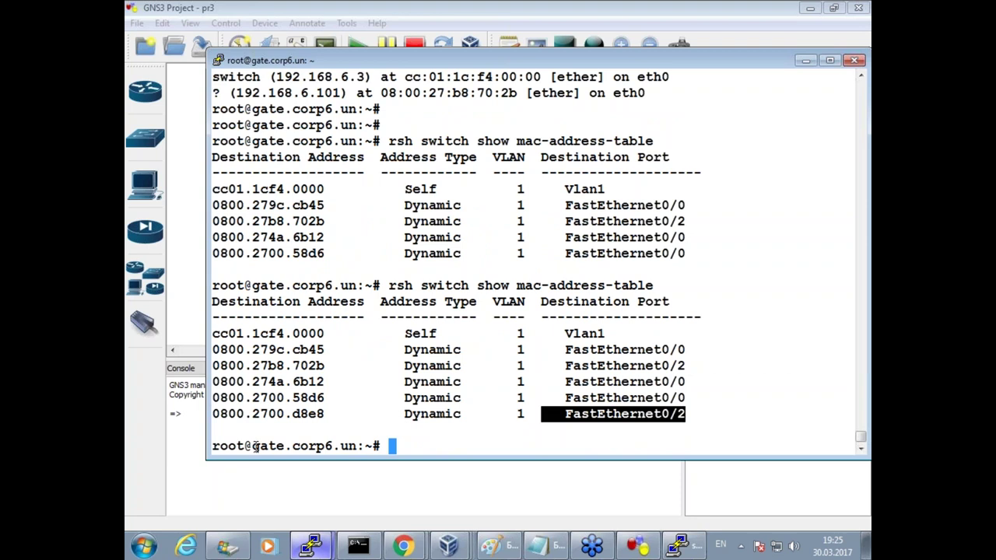
pyautogui.moveTo(217, 413); pyautogui.dragTo(309, 414)
pyautogui.scroll(9, 405, 375)
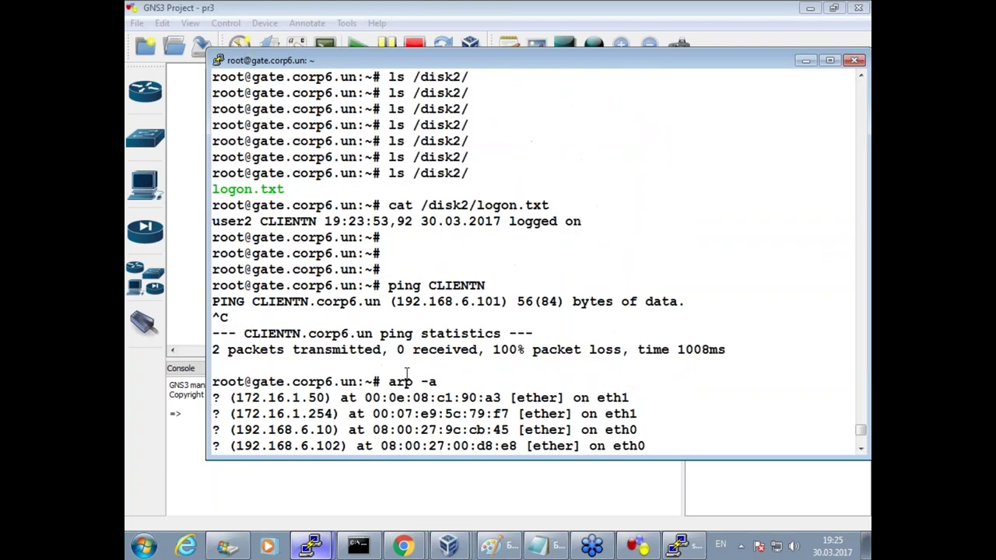
pyautogui.doubleClick(248, 220)
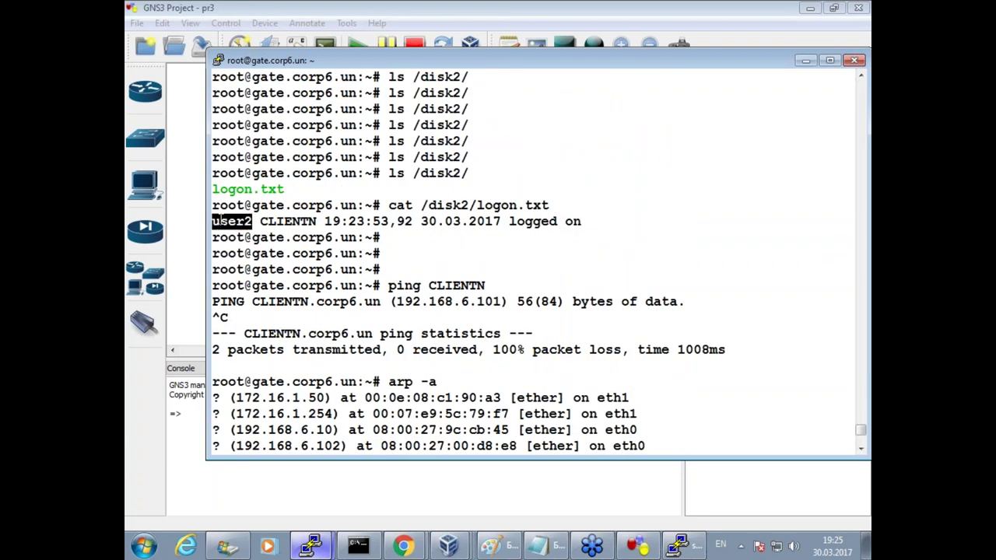
pyautogui.scroll(-9, 280, 316)
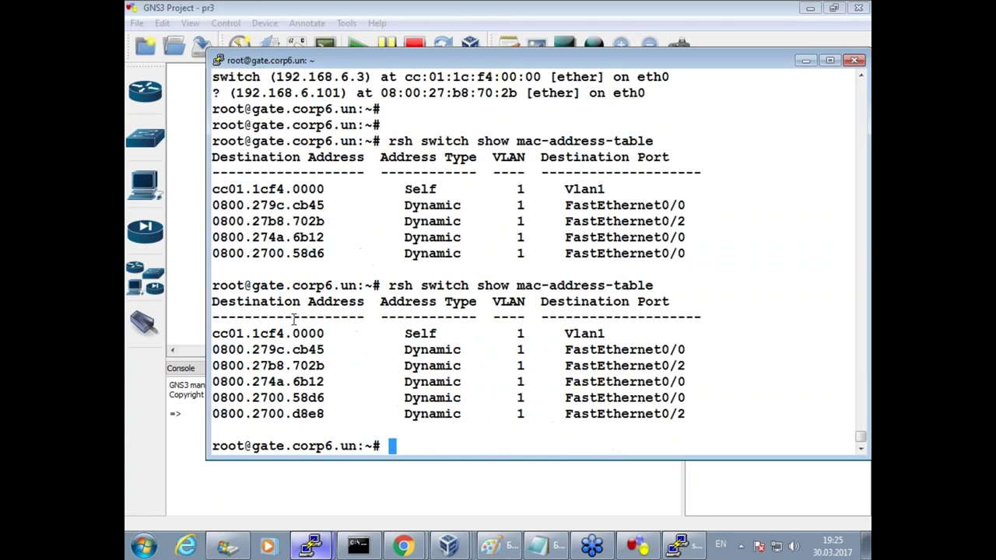
# List the directory and print login_phone_table.txt.
pyautogui.write('ls')
pyautogui.press('Return')
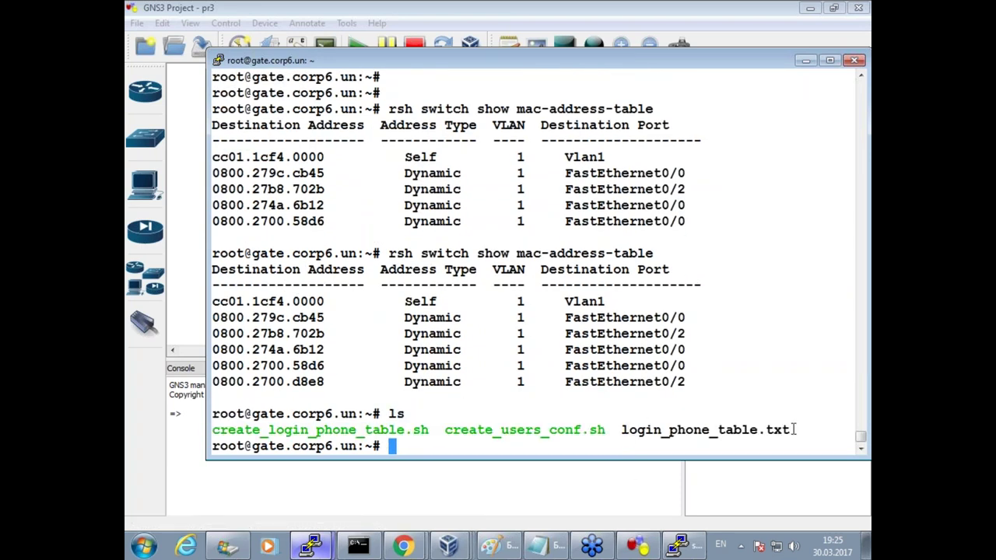
pyautogui.doubleClick(715, 430)
pyautogui.write('cat')
pyautogui.rightClick(762, 335)
pyautogui.press('Return')
pyautogui.press('Return')
pyautogui.press('Return')
pyautogui.press('Return')
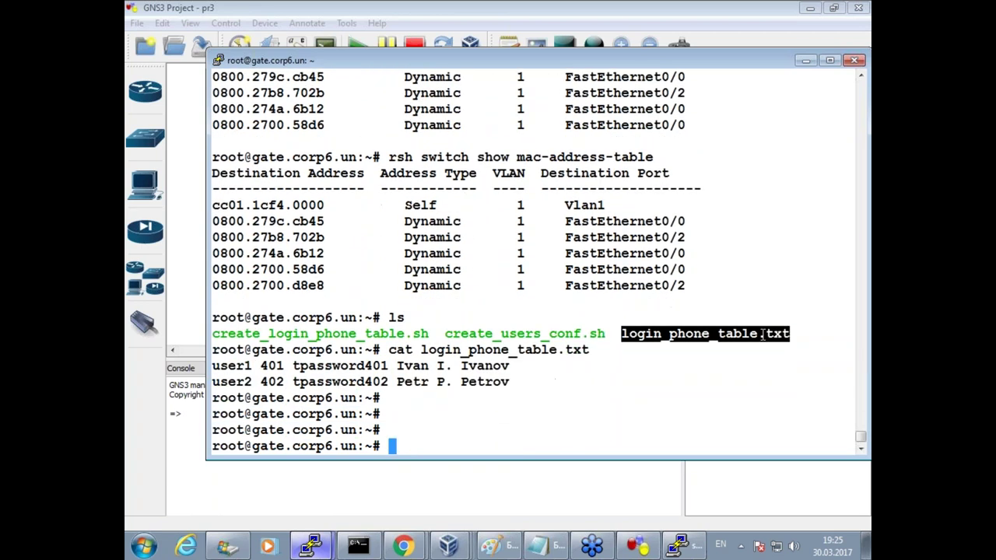
# Print the generated phone config /var/www/html/0800.2700.d8e8.cfg, then bring up the switch console.
pyautogui.write('v')
pyautogui.press('Up')
pyautogui.press('Right')
pyautogui.press('Right')
pyautogui.press('BackSpace')
pyautogui.press('BackSpace')
pyautogui.press('BackSpace')
pyautogui.write('cat')
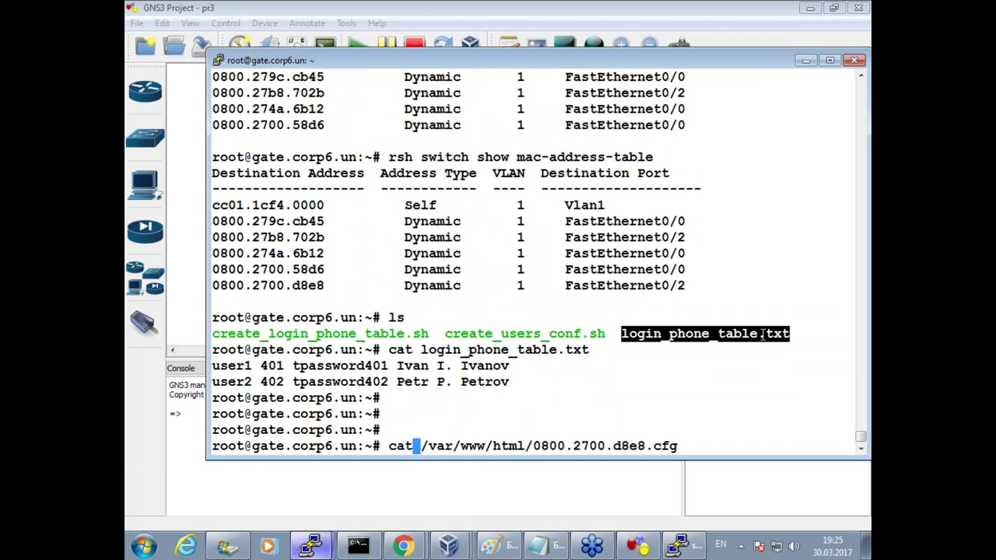
pyautogui.press('Return')
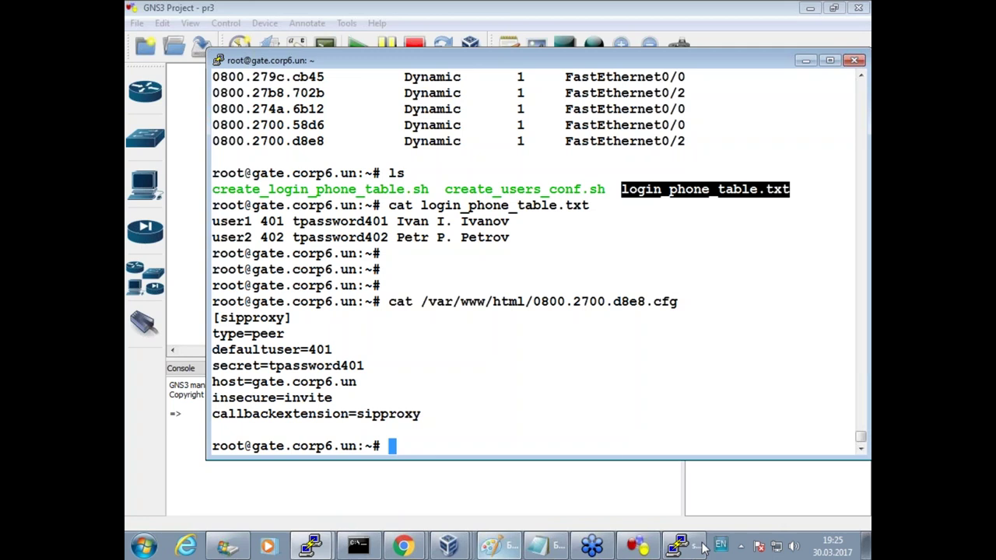
pyautogui.click(678, 546)
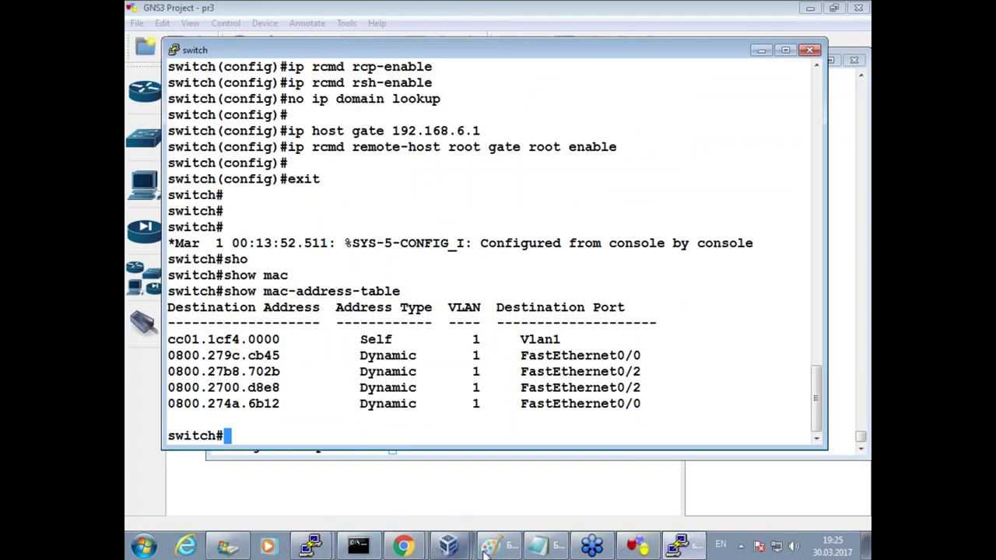
# Close the материалы_по_windows page and select the /root/create_phone_conf.sh path in wiki section 4.5.
pyautogui.click(403, 546)
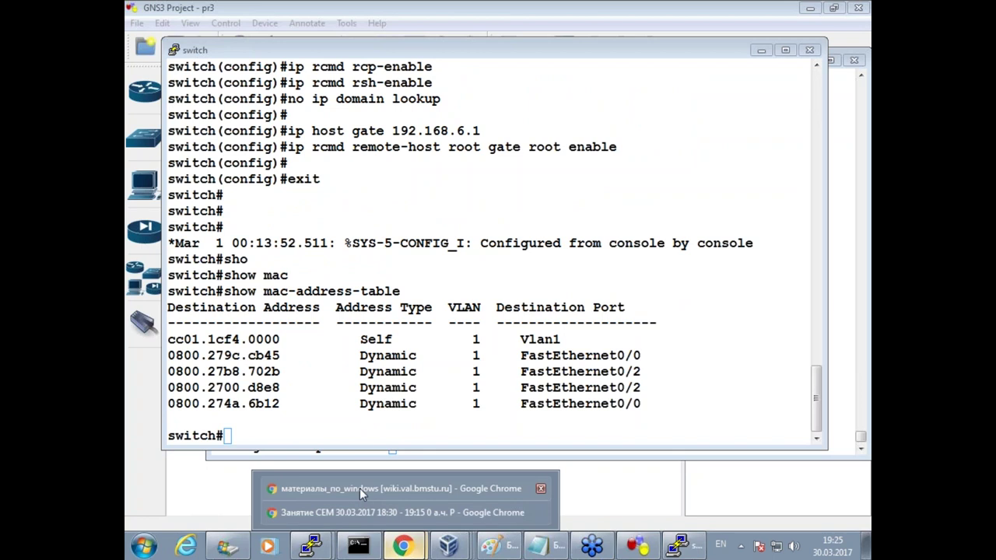
pyautogui.click(359, 492)
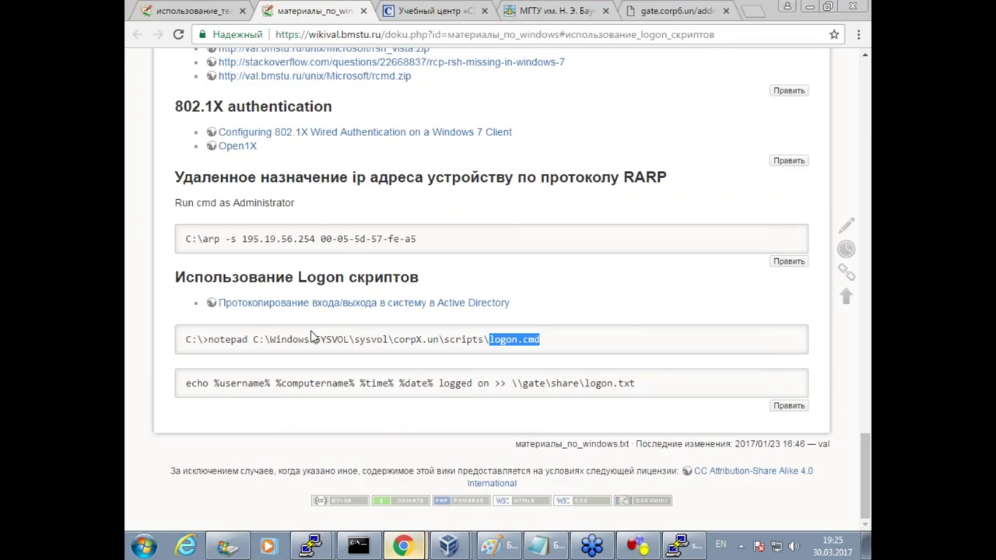
pyautogui.click(364, 11)
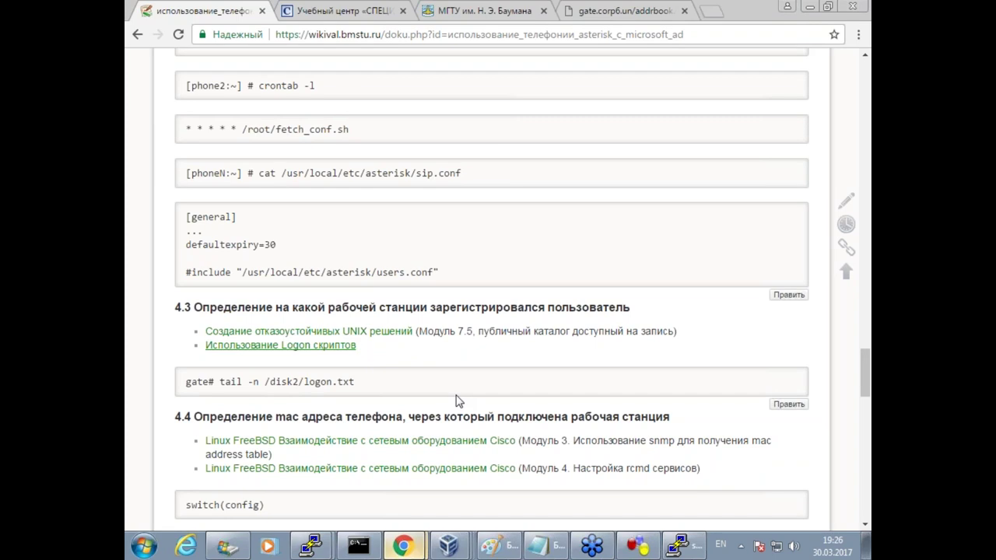
pyautogui.scroll(-3, 457, 401)
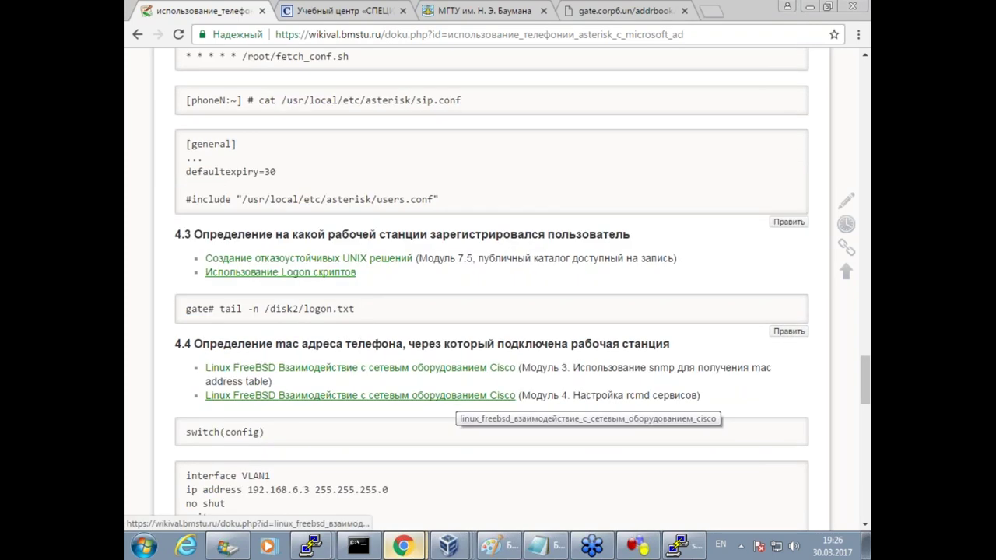
pyautogui.scroll(-2, 459, 402)
pyautogui.scroll(-10, 459, 402)
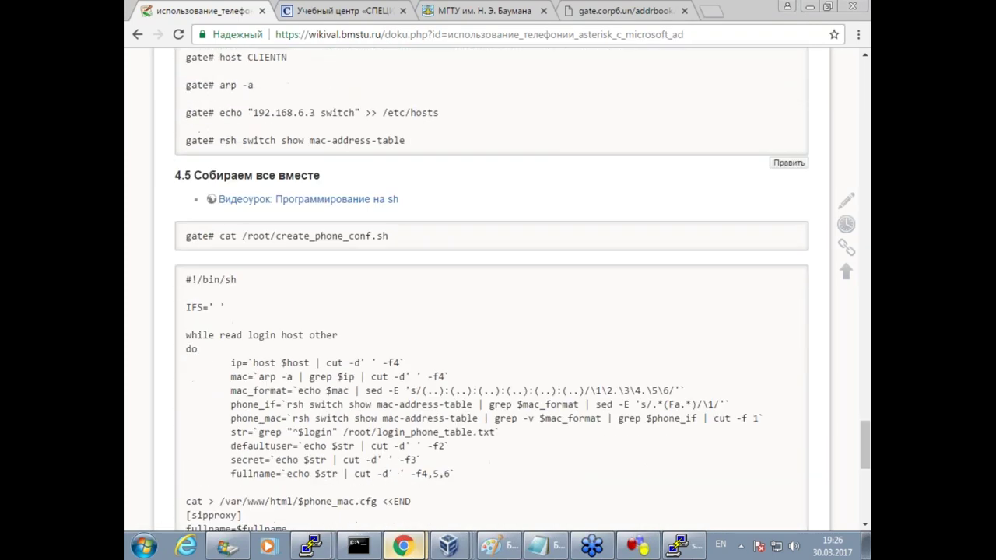
pyautogui.scroll(-2, 492, 311)
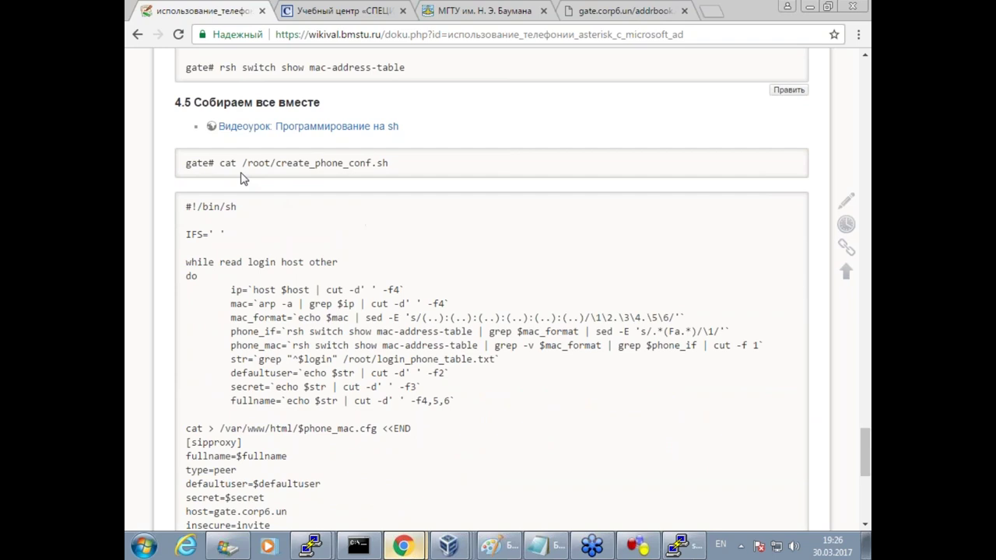
pyautogui.scroll(6, 656, 187)
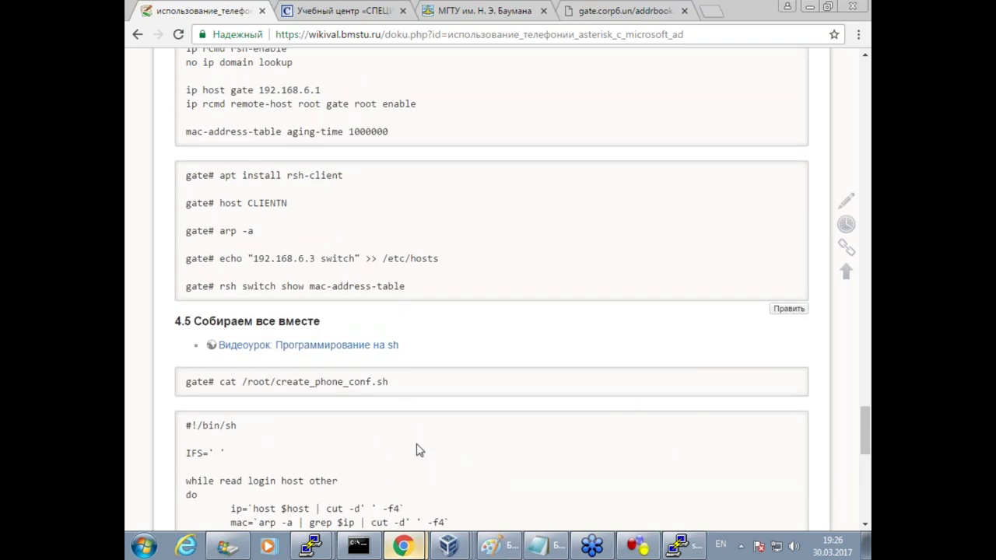
pyautogui.scroll(-4, 421, 450)
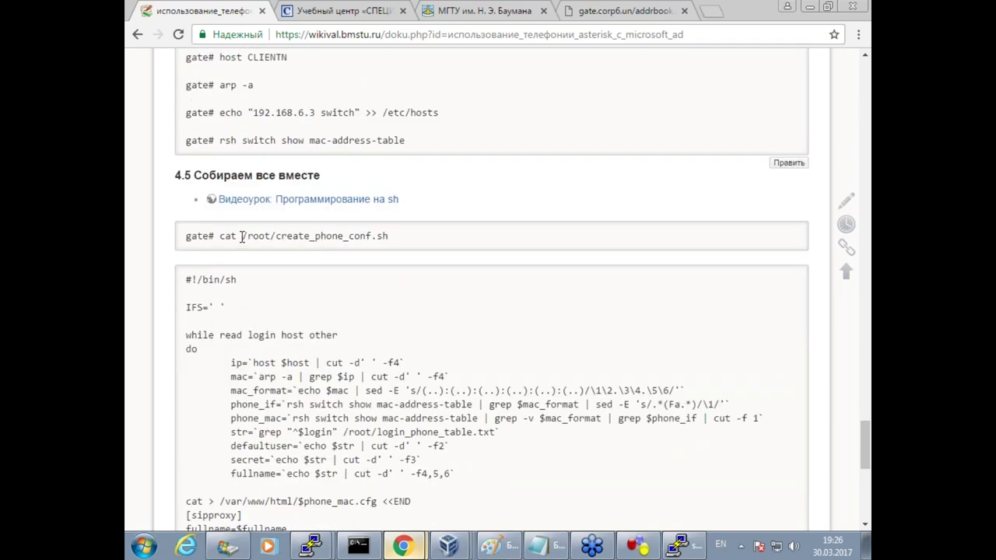
pyautogui.moveTo(242, 237); pyautogui.dragTo(445, 246)
pyautogui.press('super+c')
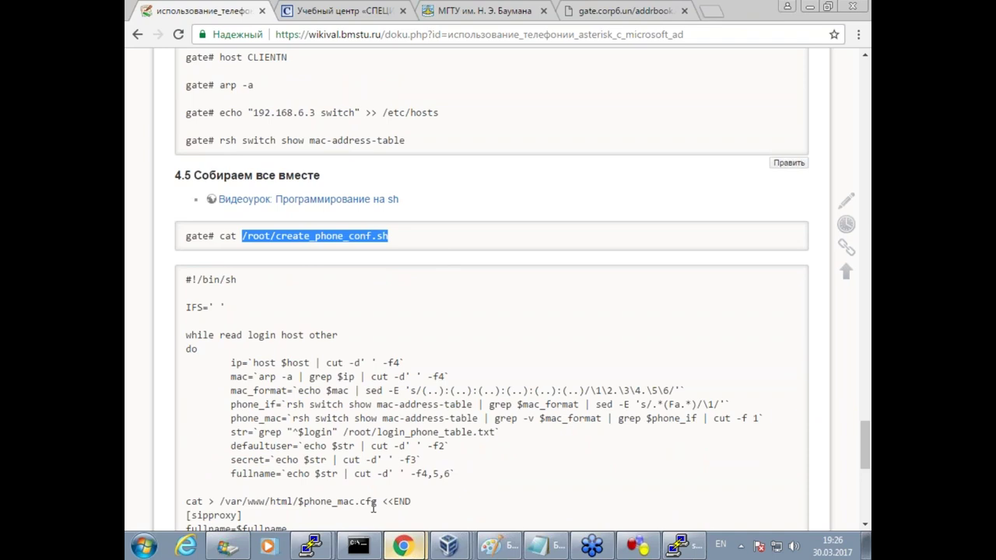
# Open an empty /root/create_phone_conf.sh in vim on gate.
pyautogui.moveTo(311, 546)
pyautogui.click(311, 512)
pyautogui.write('vim')
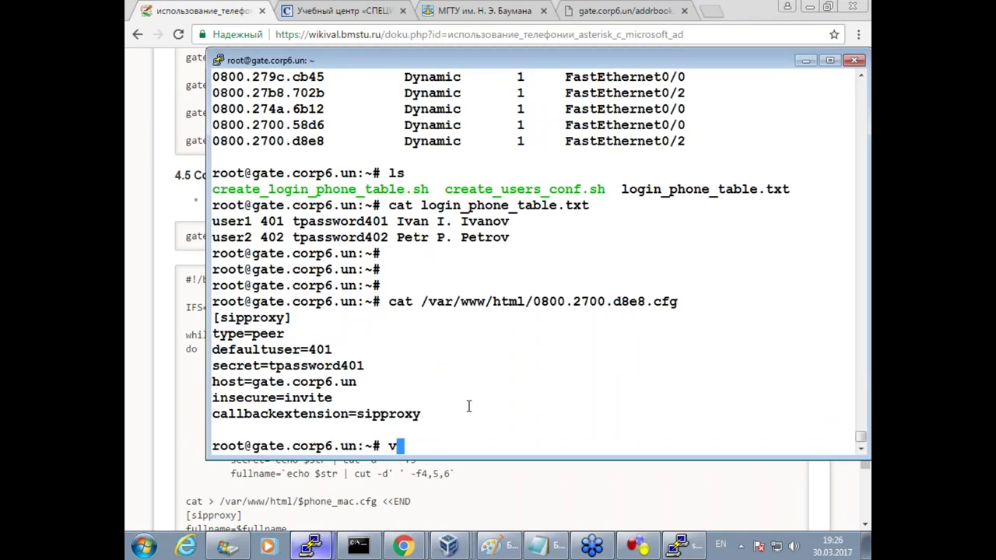
pyautogui.rightClick(469, 405)
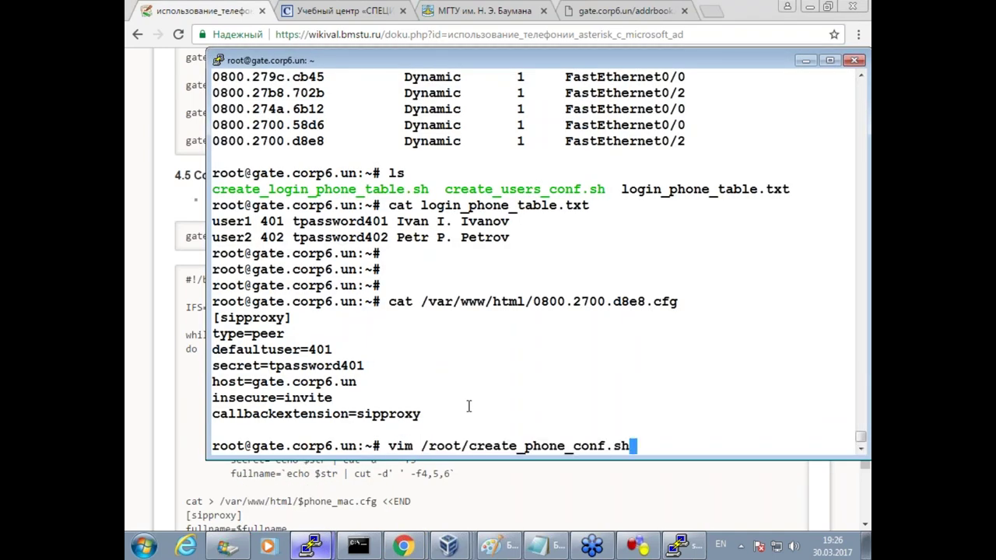
pyautogui.press('Return')
# Review the script's rsh switch call, fullname fields and $phone_mac.cfg output, and copy the whole script.
pyautogui.click(179, 379)
pyautogui.scroll(-2, 282, 402)
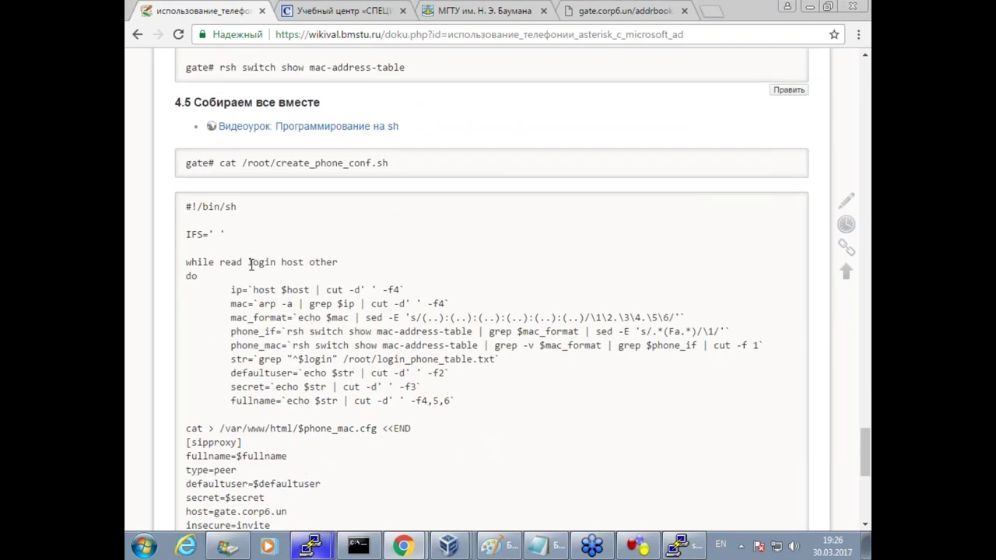
pyautogui.doubleClick(293, 262)
pyautogui.click(266, 287)
pyautogui.moveTo(359, 303); pyautogui.dragTo(375, 342)
pyautogui.moveTo(314, 385); pyautogui.dragTo(426, 401)
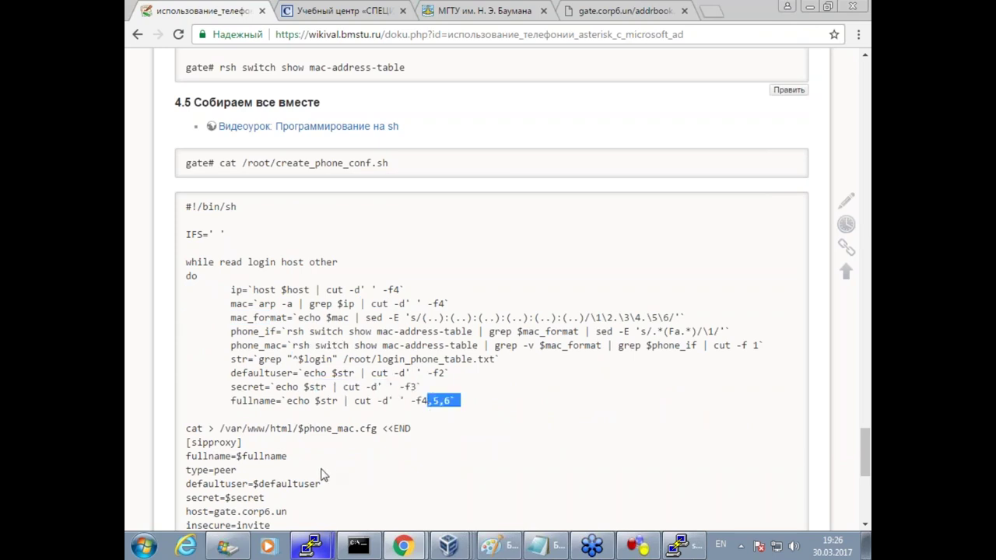
pyautogui.scroll(-2, 375, 424)
pyautogui.click(287, 283)
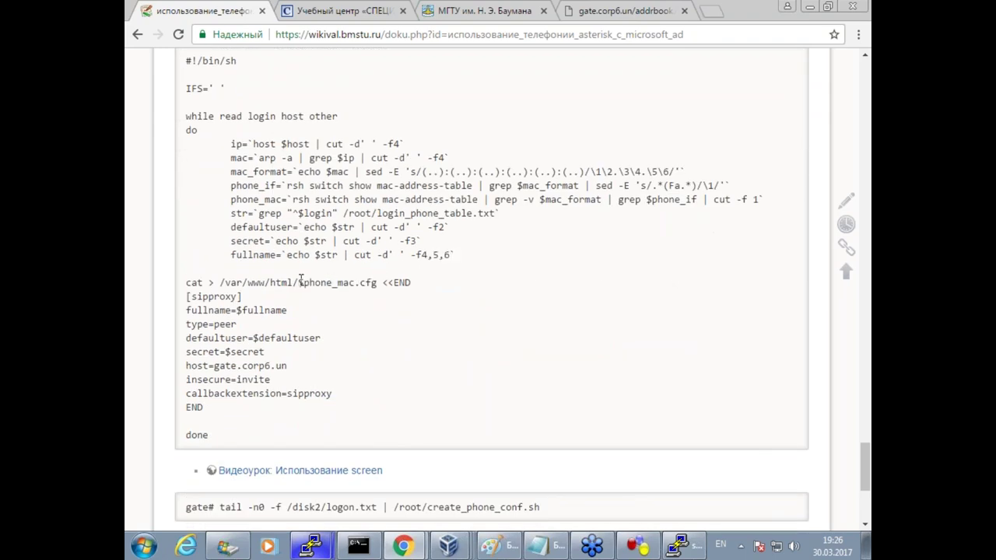
pyautogui.moveTo(299, 283); pyautogui.dragTo(378, 284)
pyautogui.moveTo(218, 440); pyautogui.dragTo(184, 210)
pyautogui.press('super+c')
pyautogui.scroll(2, 225, 158)
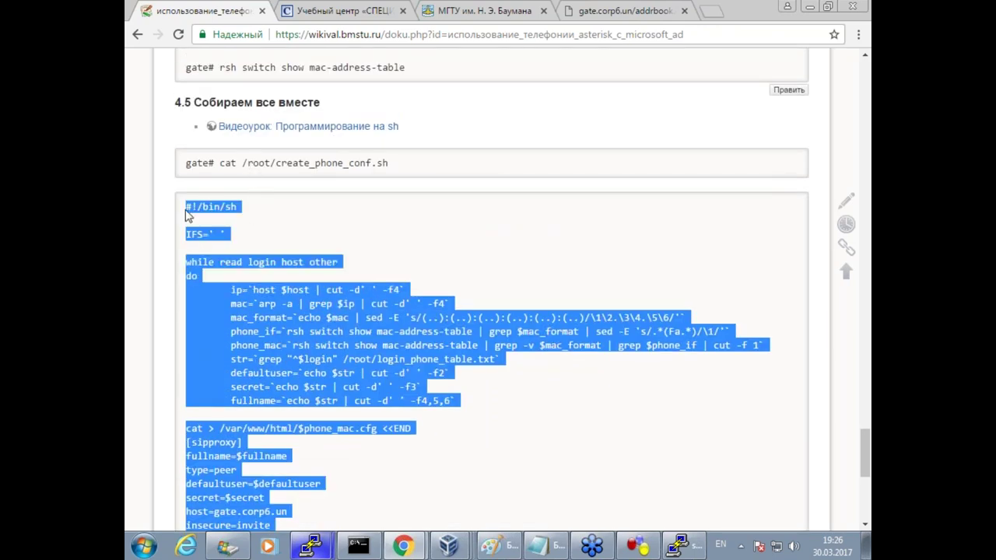
pyautogui.click(315, 548)
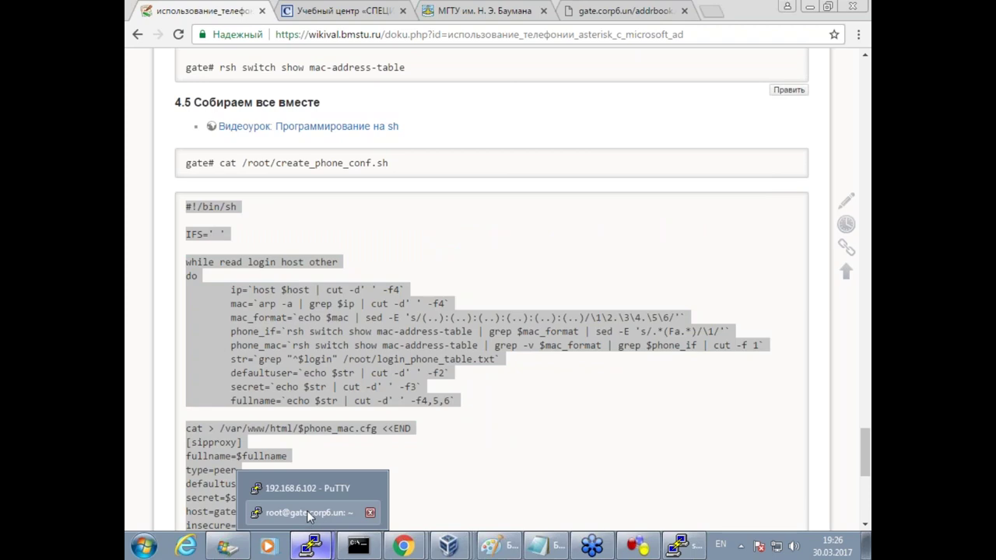
pyautogui.click(308, 517)
# Paste the script into create_phone_conf.sh in vim and save it with :wq.
pyautogui.press('i')
pyautogui.rightClick(507, 246)
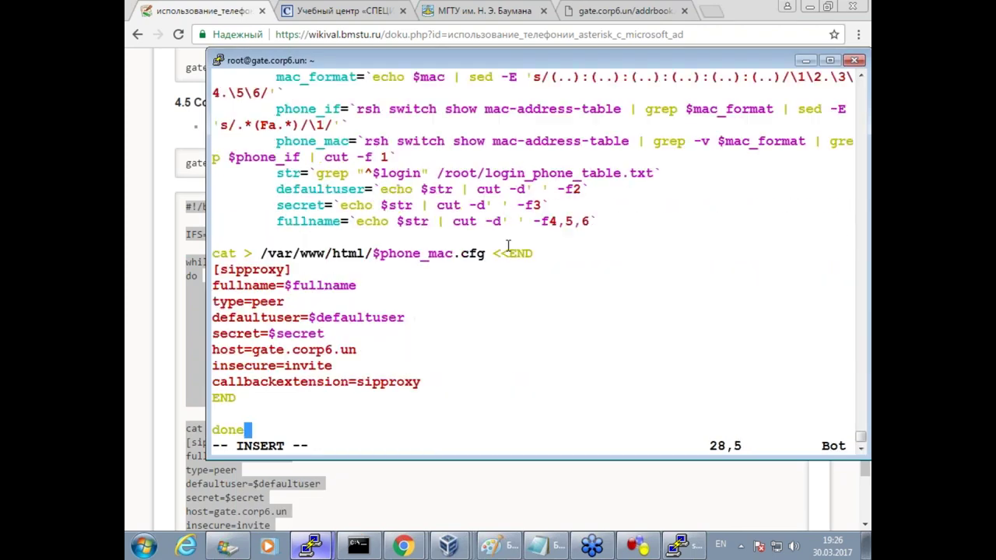
pyautogui.press('Up')
pyautogui.press('Up')
pyautogui.press('Up')
pyautogui.press('Up')
pyautogui.press('Up')
pyautogui.press('Up')
pyautogui.press('Up')
pyautogui.press('Up')
pyautogui.press('Up')
pyautogui.press('Up')
pyautogui.press('Up')
pyautogui.press('Up')
pyautogui.press('Up')
pyautogui.press('Up')
pyautogui.press('Up')
pyautogui.press('Up')
pyautogui.press('Up')
pyautogui.press('Up')
pyautogui.press('Up')
pyautogui.press('Up')
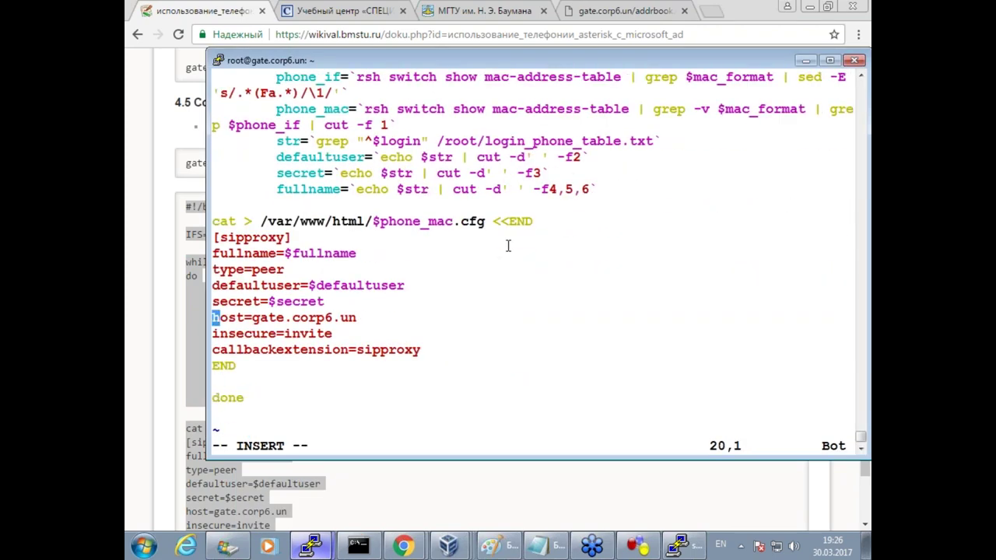
pyautogui.press('Up')
pyautogui.press('Up')
pyautogui.press('Up')
pyautogui.press('Up')
pyautogui.press('Up')
pyautogui.press('Up')
pyautogui.press('Up')
pyautogui.press('Escape')
pyautogui.write(':')
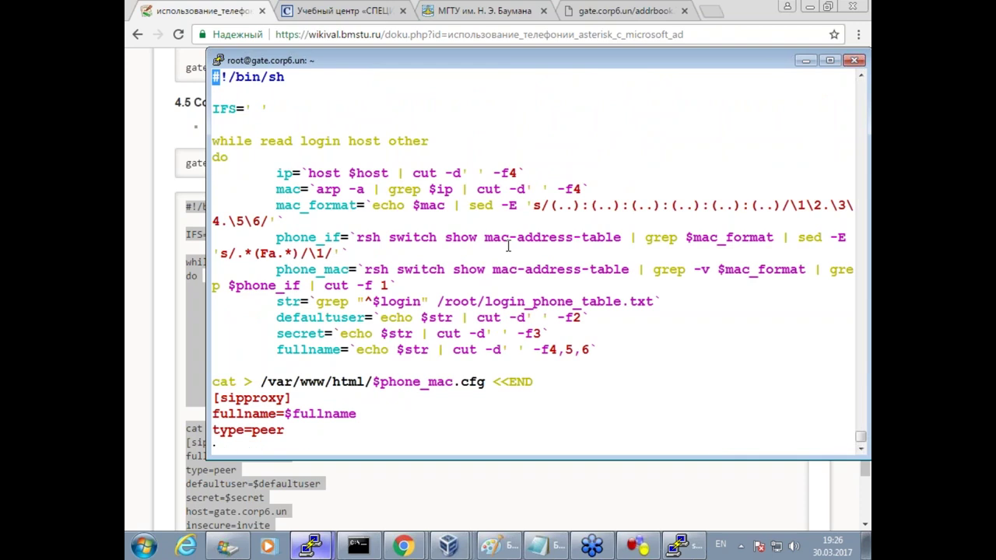
pyautogui.write('wq')
pyautogui.press('Return')
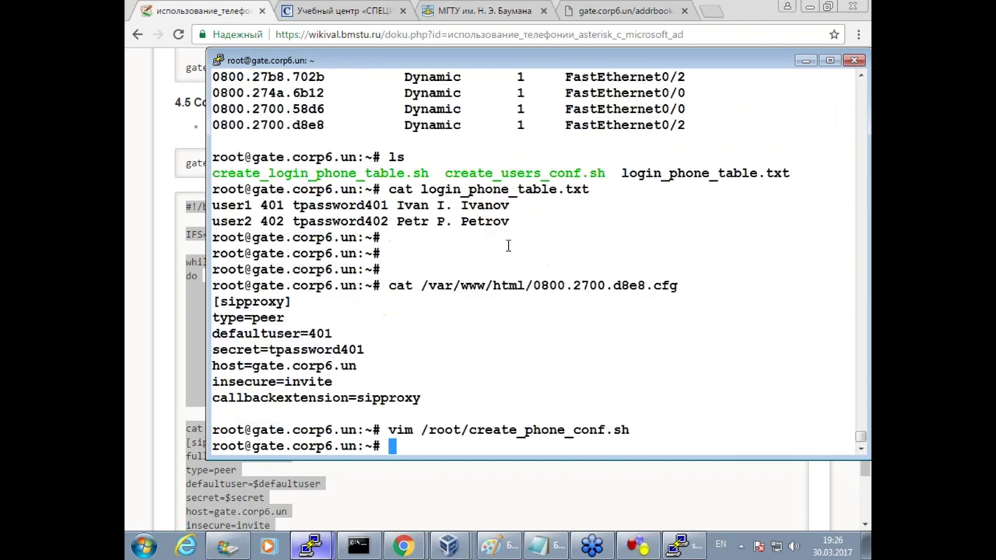
# Make /root/create_phone_conf.sh executable with chmod +x.
pyautogui.press('Up')
pyautogui.press('Home')
pyautogui.press('Right')
pyautogui.press('Right')
pyautogui.press('Right')
pyautogui.press('BackSpace')
pyautogui.press('BackSpace')
pyautogui.press('BackSpace')
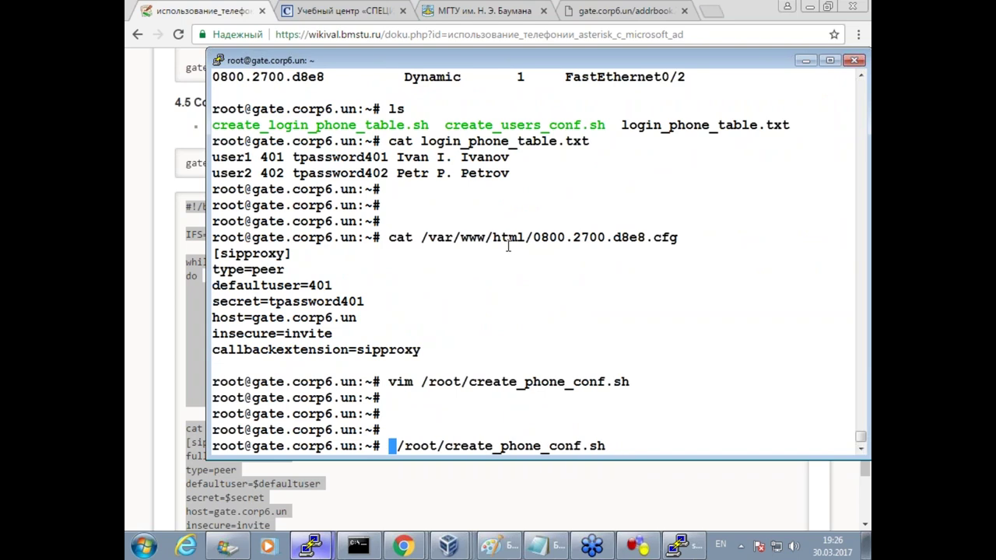
pyautogui.write('chmod ')
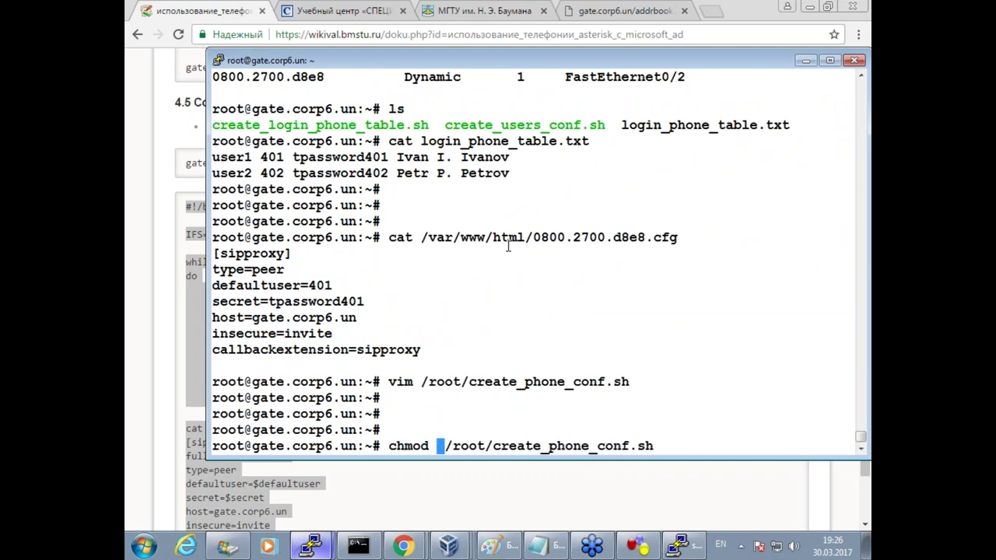
pyautogui.write('+x')
pyautogui.press('Return')
pyautogui.press('Return')
pyautogui.press('Return')
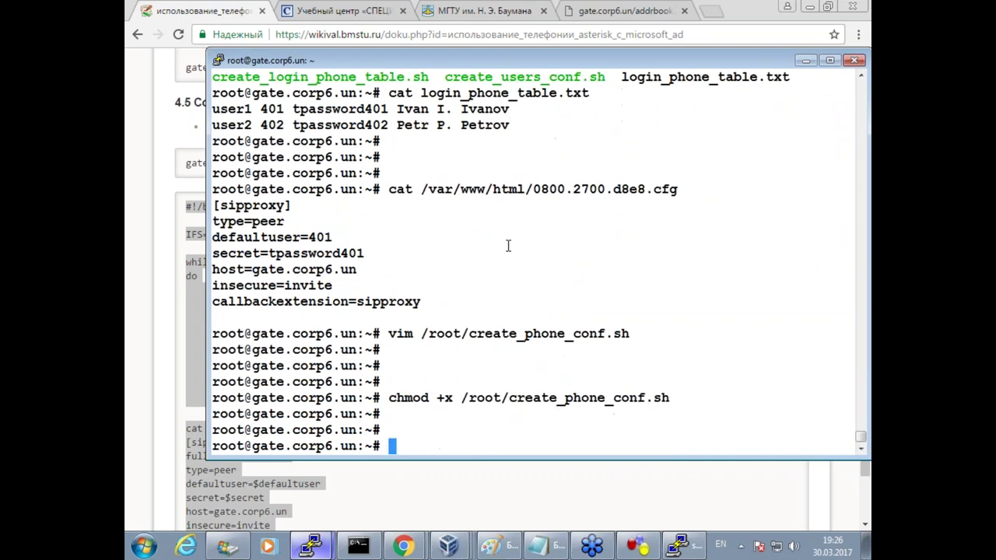
# Scroll the wiki to the tail command and highlight its -f /disk2/logon.txt and /root/create_phone_conf.sh parts.
pyautogui.click(453, 508)
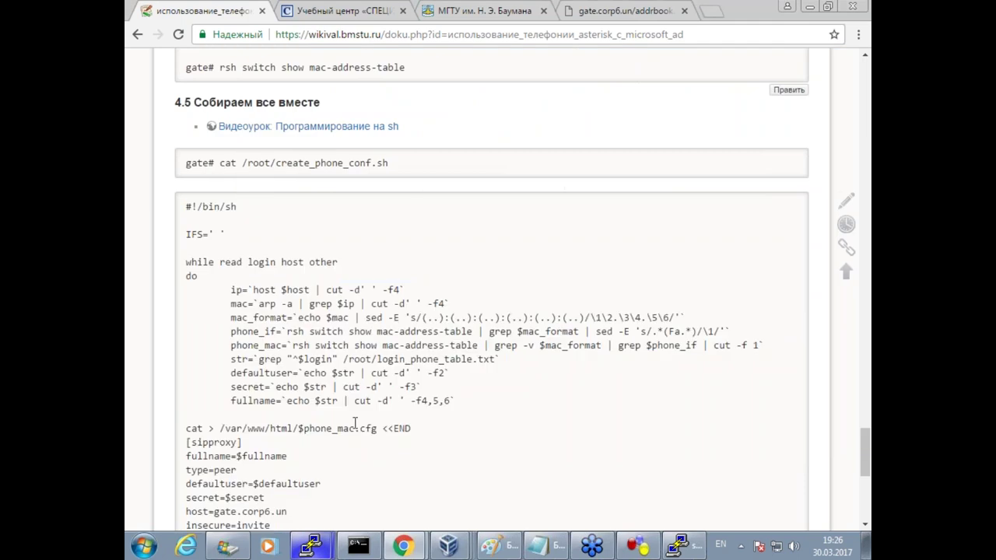
pyautogui.scroll(-3, 393, 393)
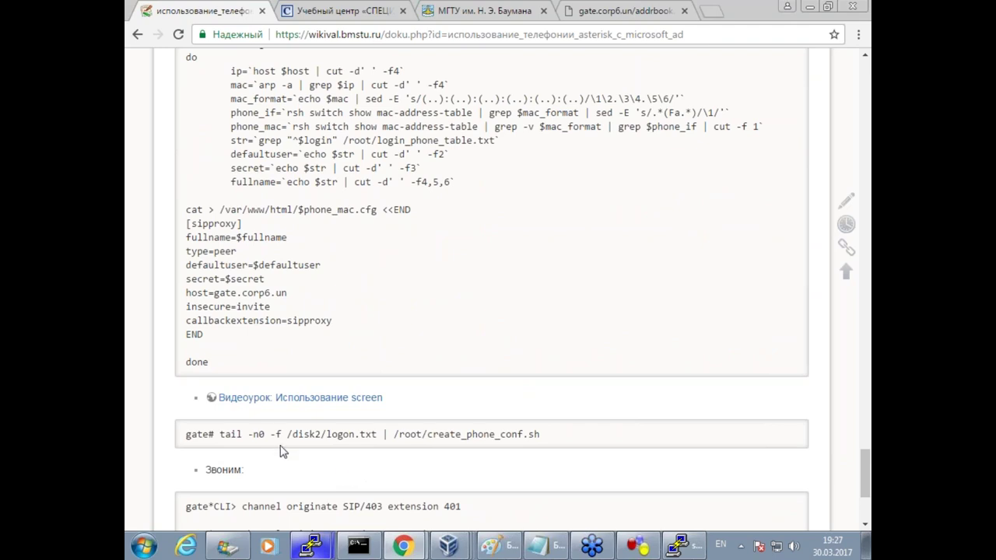
pyautogui.moveTo(377, 434); pyautogui.dragTo(283, 434)
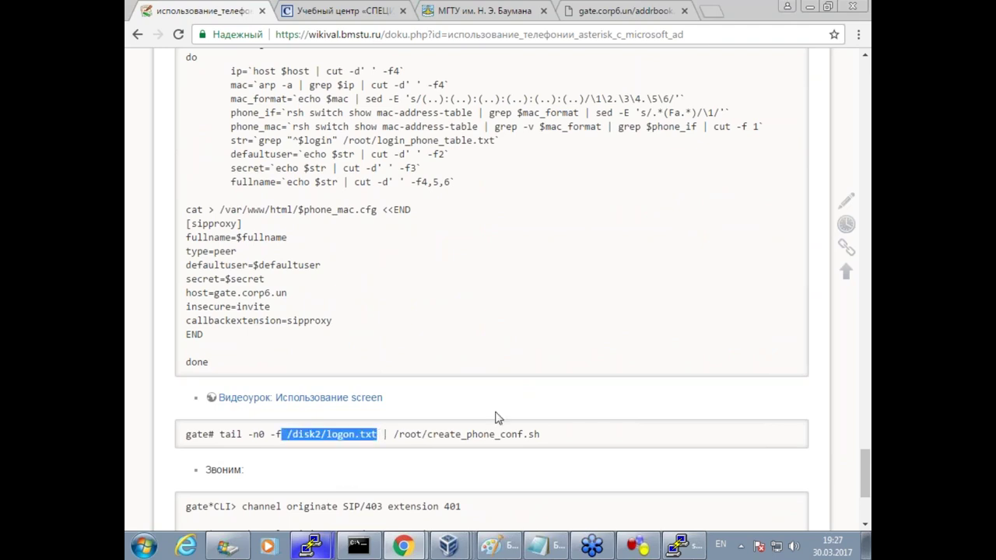
pyautogui.scroll(-1, 496, 417)
pyautogui.click(458, 377)
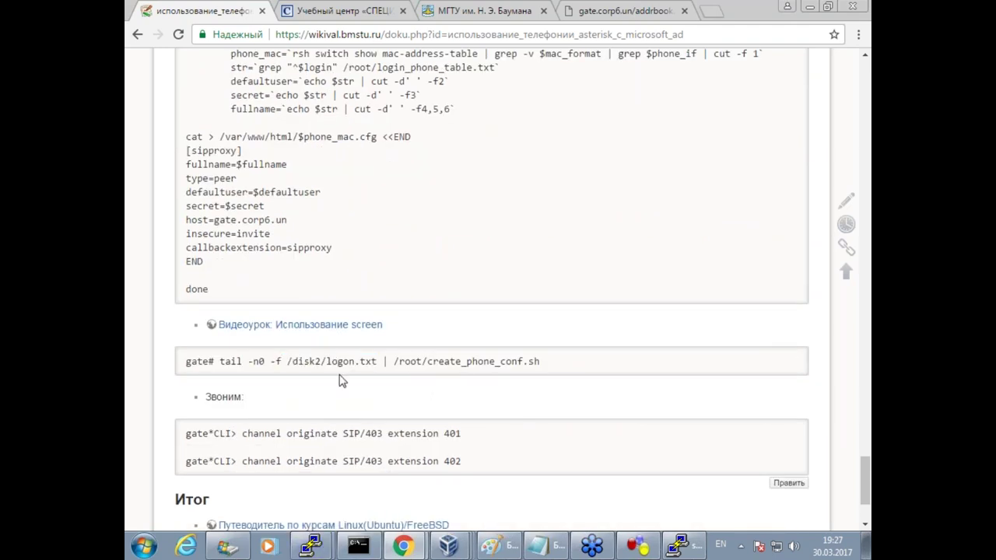
pyautogui.moveTo(271, 361); pyautogui.dragTo(377, 359)
pyautogui.click(346, 403)
pyautogui.moveTo(394, 361); pyautogui.dragTo(542, 361)
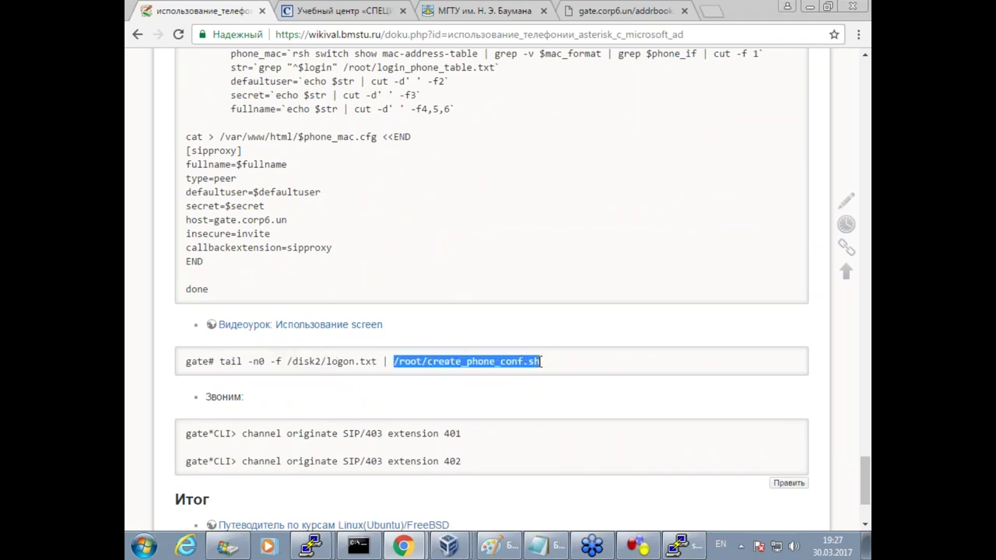
# Select the full tail -n0 -f /disk2/logon.txt | /root/create_phone_conf.sh command for copying.
pyautogui.scroll(1, 437, 274)
pyautogui.scroll(-1, 438, 273)
pyautogui.scroll(2, 440, 273)
pyautogui.scroll(3, 440, 273)
pyautogui.scroll(-3, 439, 273)
pyautogui.scroll(-2, 470, 319)
pyautogui.click(459, 405)
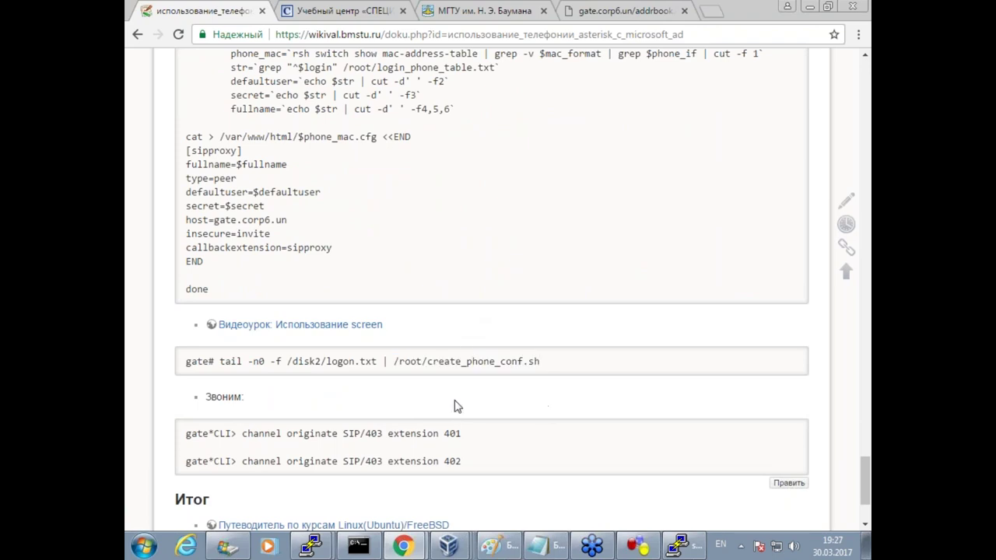
pyautogui.moveTo(219, 361); pyautogui.dragTo(563, 339)
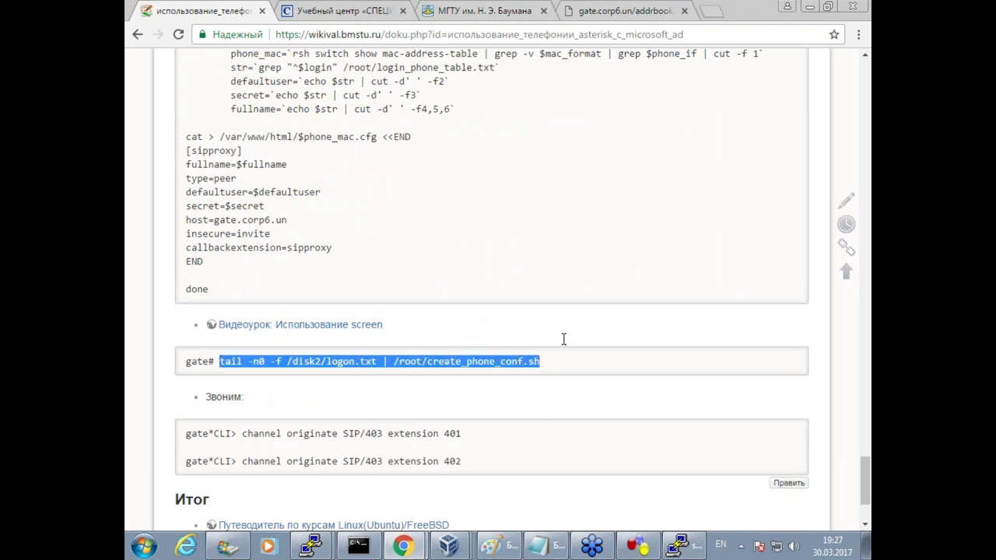
pyautogui.click(316, 548)
# Start a new screen session on the gate server terminal.
pyautogui.click(307, 513)
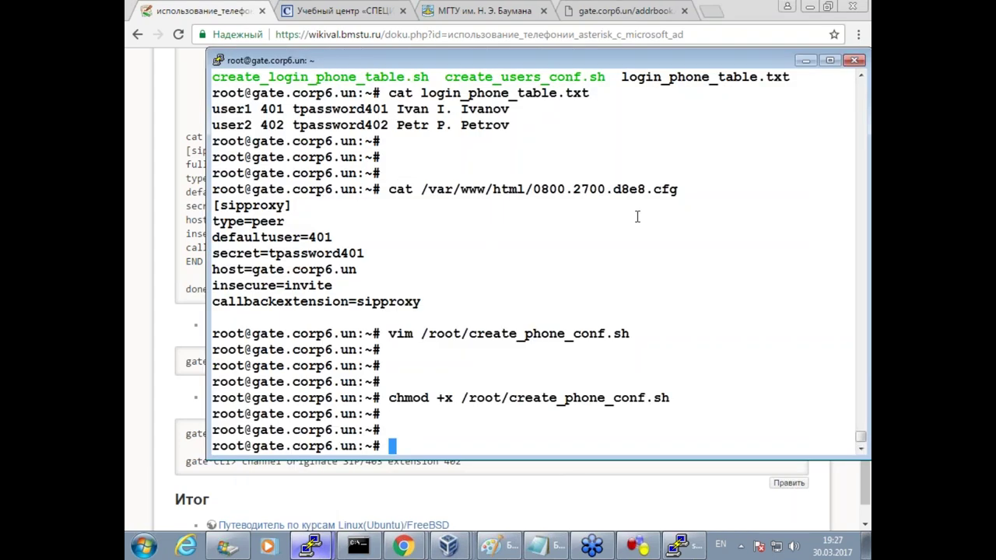
pyautogui.write('vim')
pyautogui.press('BackSpace')
pyautogui.press('BackSpace')
pyautogui.press('BackSpace')
pyautogui.press('BackSpace')
pyautogui.write('screen')
pyautogui.press('Return')
pyautogui.press('Return')
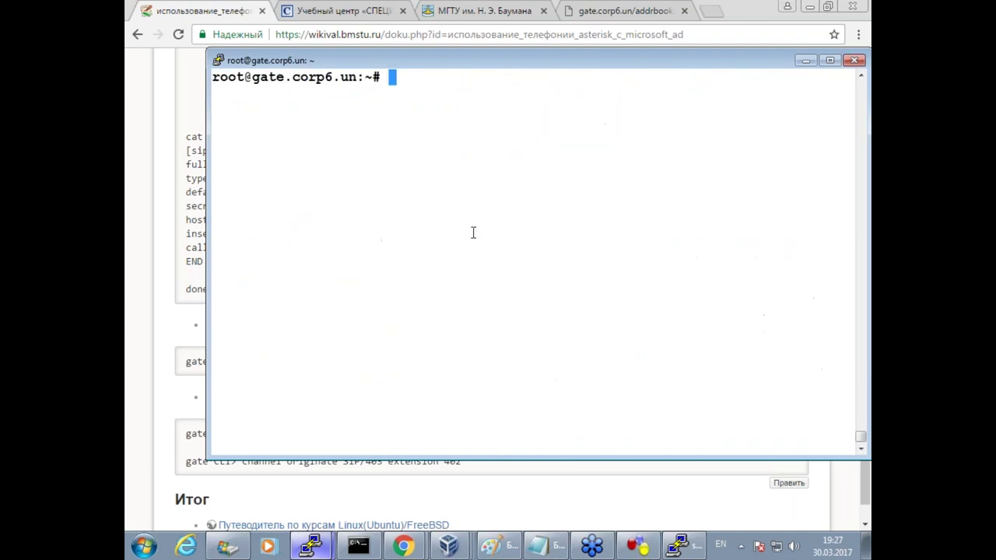
# Copy the logon-log tail command from the wiki and run it inside screen.
pyautogui.click(173, 321)
pyautogui.moveTo(218, 360); pyautogui.dragTo(542, 354)
pyautogui.press('super+c')
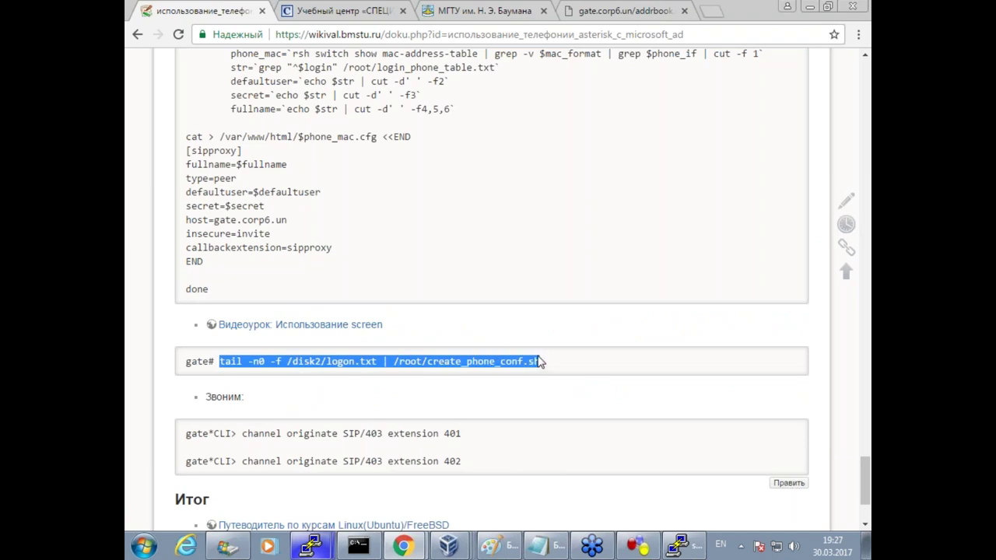
pyautogui.click(310, 546)
pyautogui.click(311, 484)
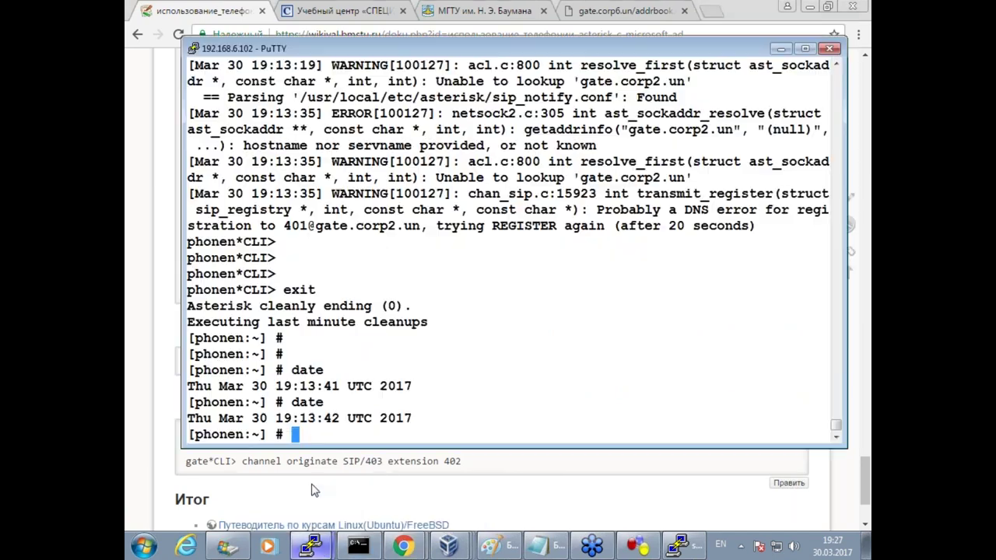
pyautogui.click(311, 513)
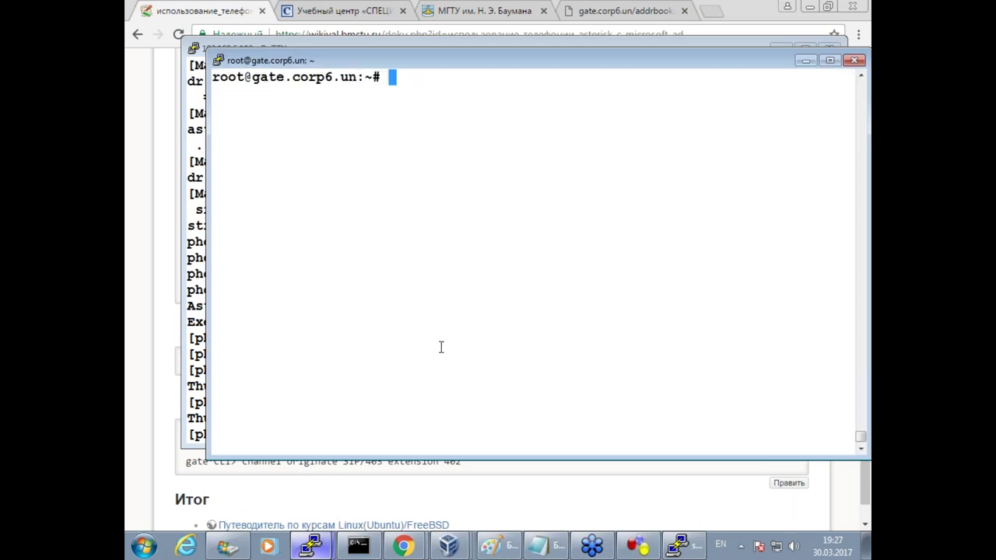
pyautogui.press('Return')
pyautogui.rightClick(437, 318)
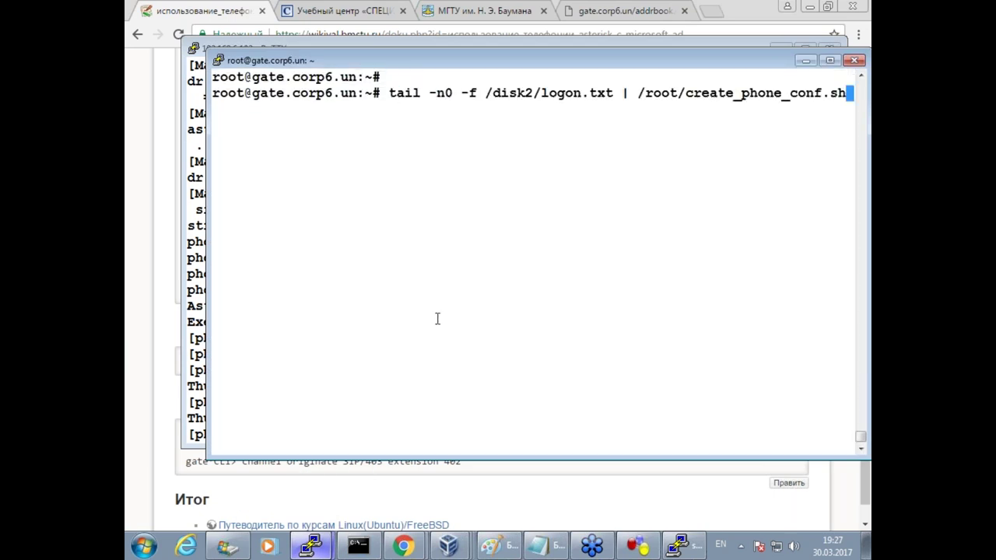
pyautogui.press('Return')
pyautogui.press('Return')
pyautogui.press('Return')
pyautogui.press('Return')
pyautogui.press('Return')
# Detach from screen, leaving the watcher running, and print /var/www/html/0800.2700.d8e8.cfg.
pyautogui.hotkey('ctrl', 'a')
pyautogui.press('d')
pyautogui.press('Return')
pyautogui.press('Return')
pyautogui.press('Return')
pyautogui.press('Return')
pyautogui.press('Return')
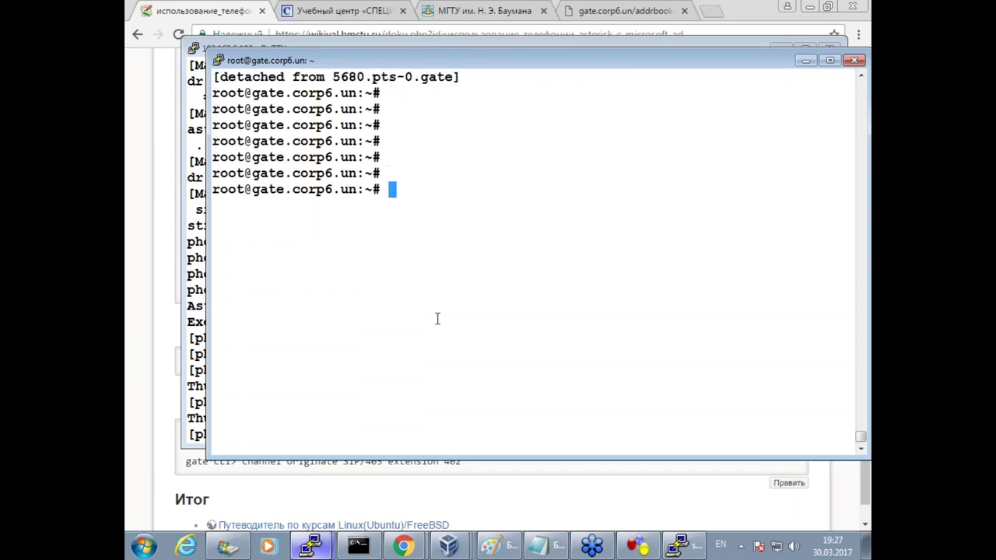
pyautogui.write('ca')
pyautogui.press('Up')
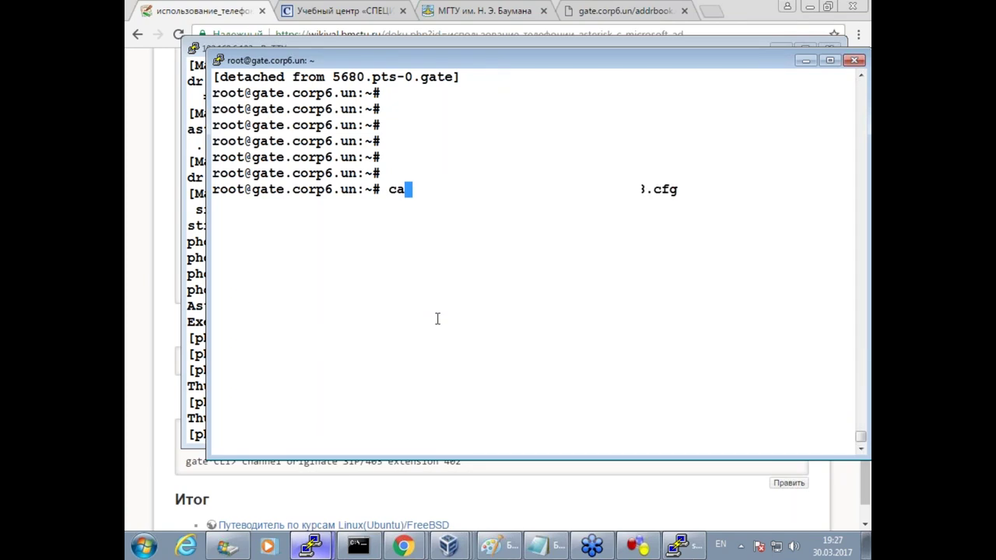
pyautogui.press('Return')
pyautogui.press('Return')
pyautogui.press('Return')
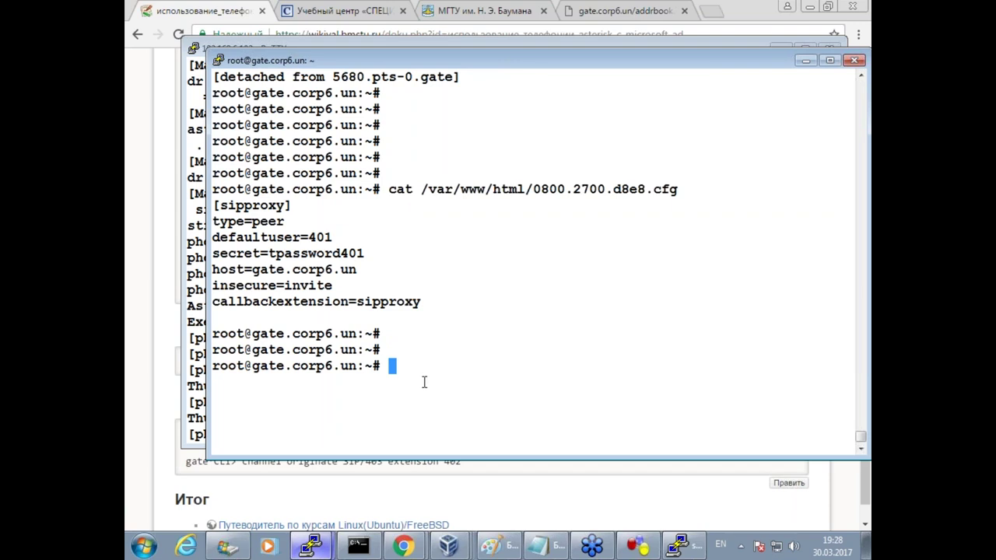
pyautogui.click(449, 547)
# Log the current user off the Windows 7 client VM.
pyautogui.click(368, 510)
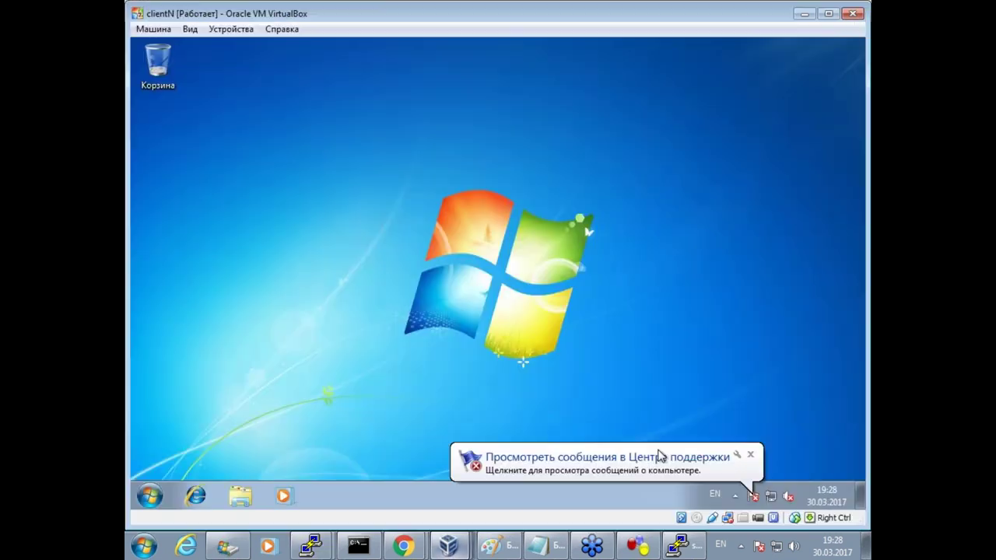
pyautogui.click(751, 456)
pyautogui.click(149, 496)
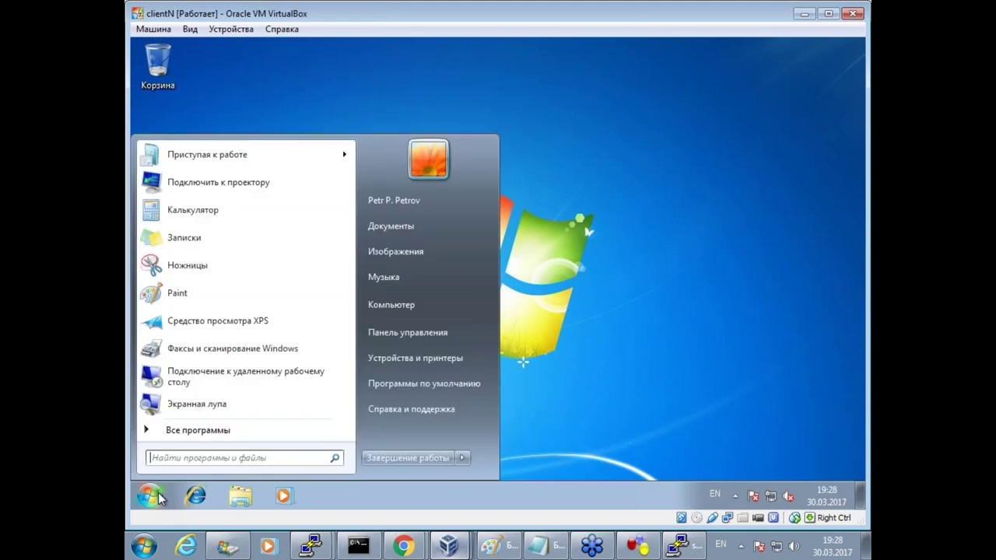
pyautogui.moveTo(466, 461)
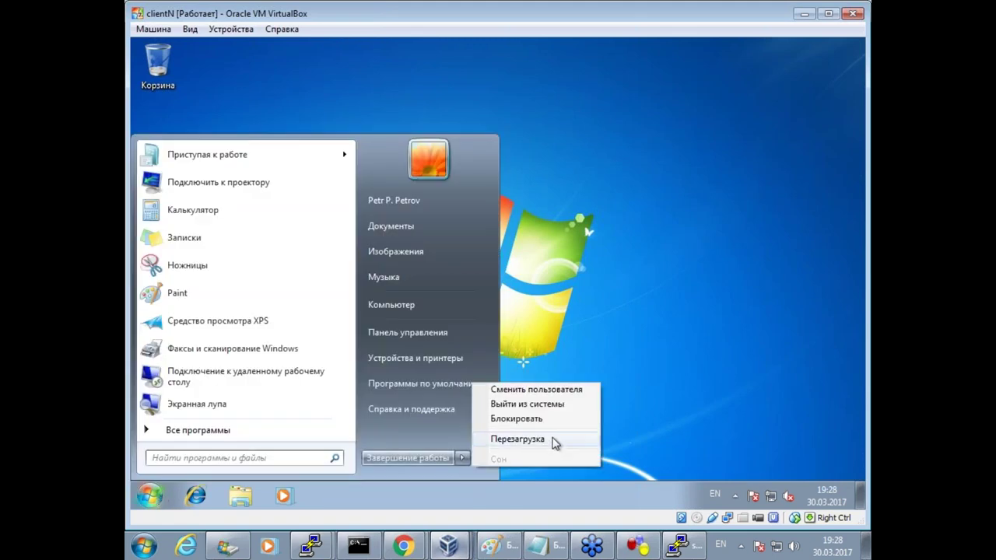
pyautogui.click(548, 400)
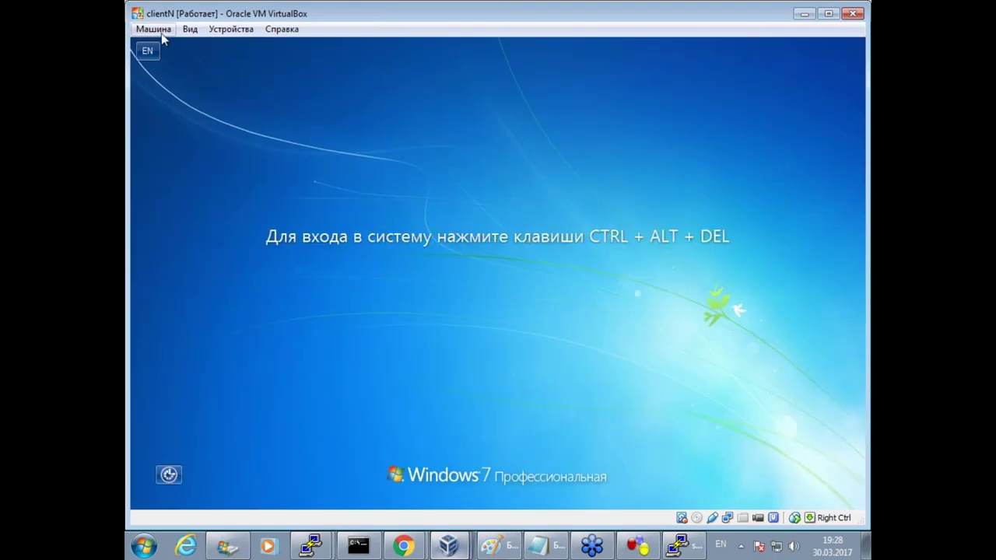
# Send Ctrl-Alt-Del and log back on with the domain user's password, returning to root@gate.
pyautogui.click(155, 28)
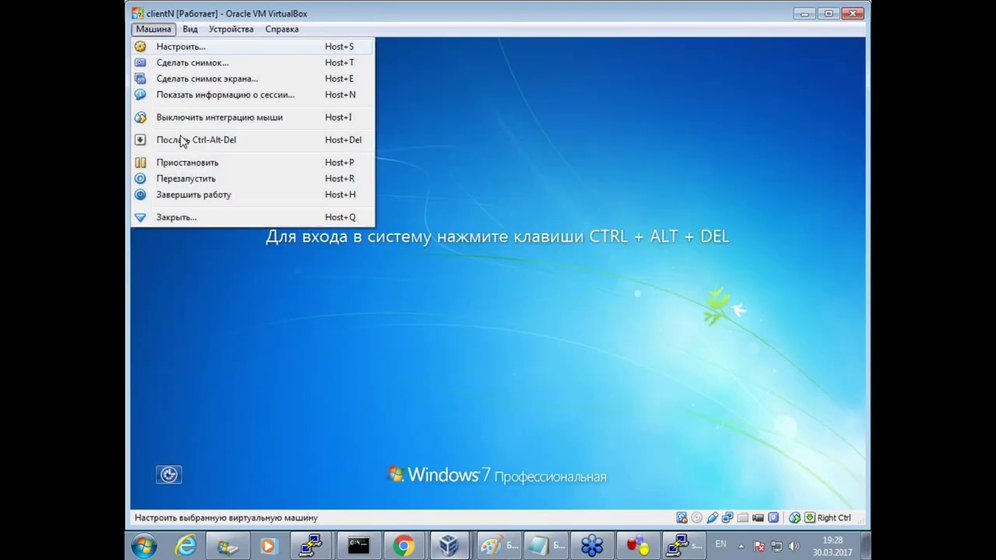
pyautogui.click(182, 139)
pyautogui.click(484, 360)
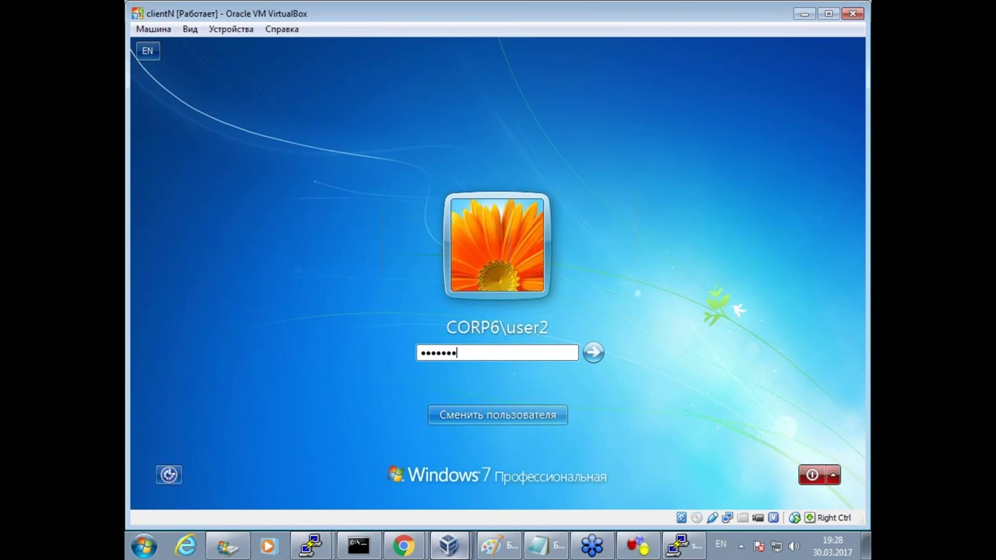
pyautogui.press('Return')
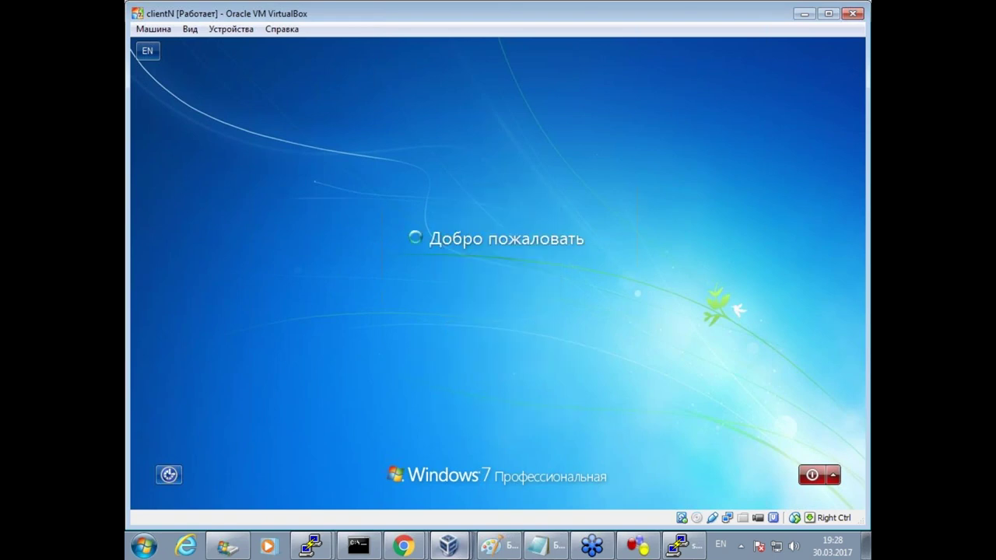
pyautogui.moveTo(311, 546)
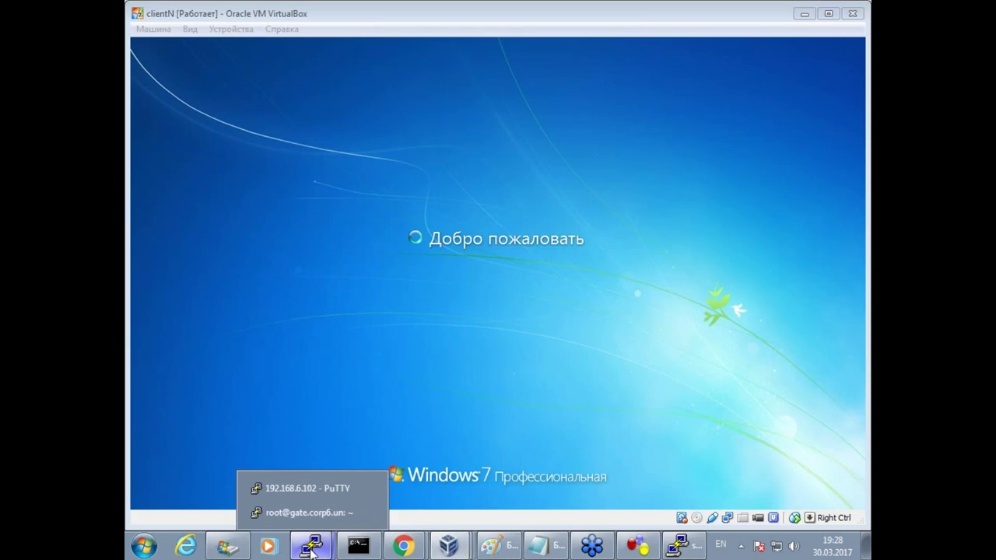
pyautogui.click(304, 513)
# Print /var/www/html/0800.2700.d8e8.cfg twice from command history.
pyautogui.write('ca')
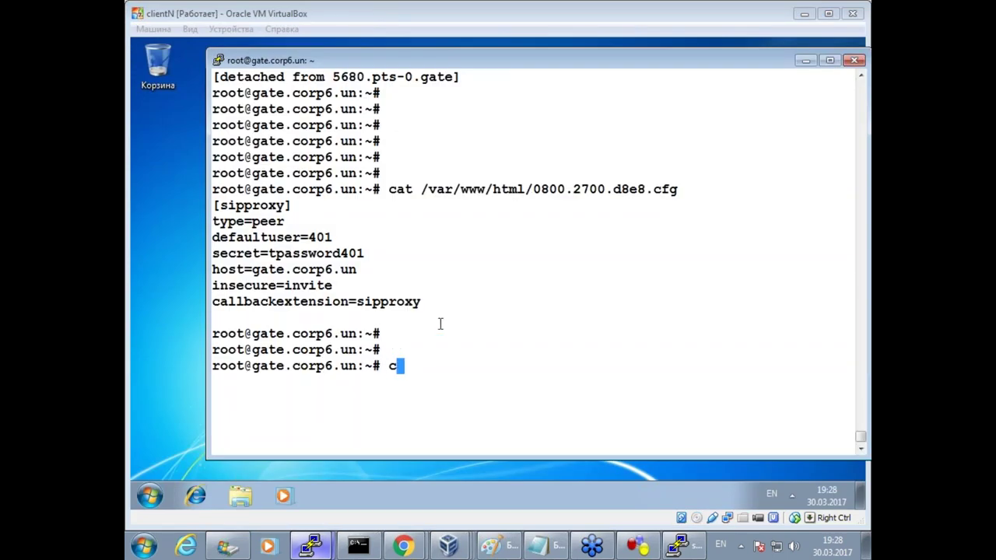
pyautogui.press('Up')
pyautogui.press('Return')
pyautogui.press('Up')
pyautogui.press('Return')
pyautogui.press('Up')
pyautogui.press('Down')
pyautogui.press('Up')
pyautogui.press('Down')
pyautogui.press('Up')
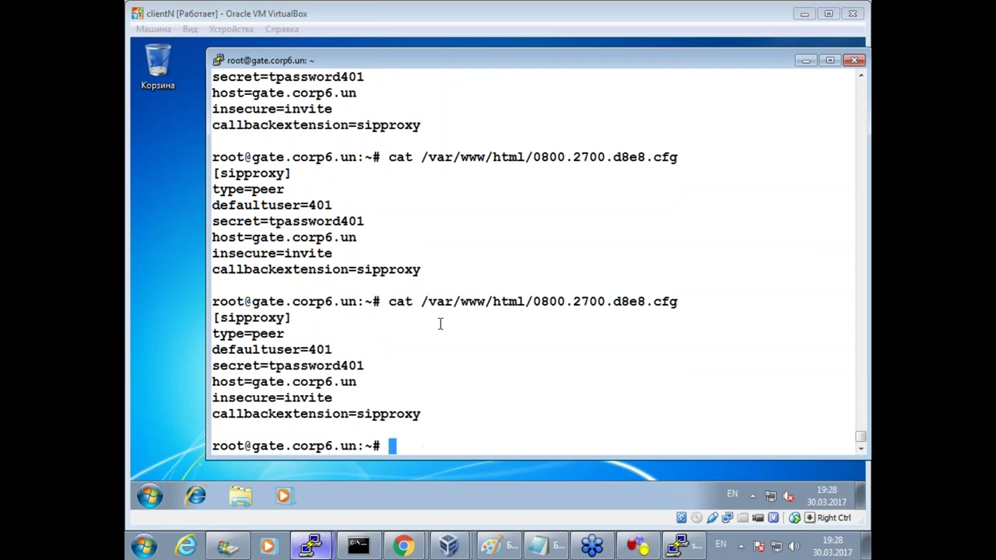
pyautogui.press('Down')
pyautogui.press('Up')
pyautogui.press('Down')
# Show /disk2/logon.txt with the second user2 logon, then the phone config again.
pyautogui.press('Up')
pyautogui.press('Up')
pyautogui.press('Up')
pyautogui.press('Up')
pyautogui.press('Up')
pyautogui.press('Up')
pyautogui.press('Up')
pyautogui.press('Up')
pyautogui.press('Up')
pyautogui.press('Up')
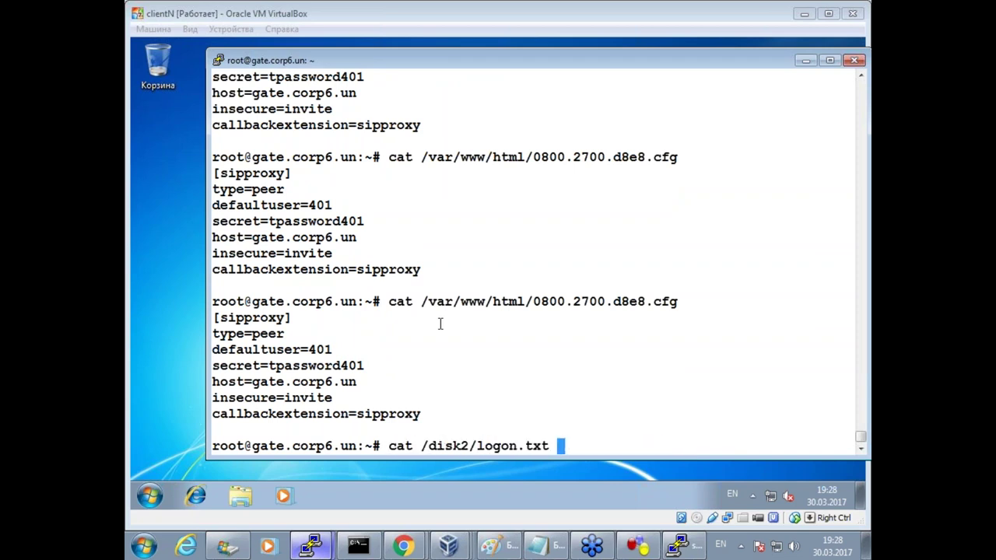
pyautogui.press('Return')
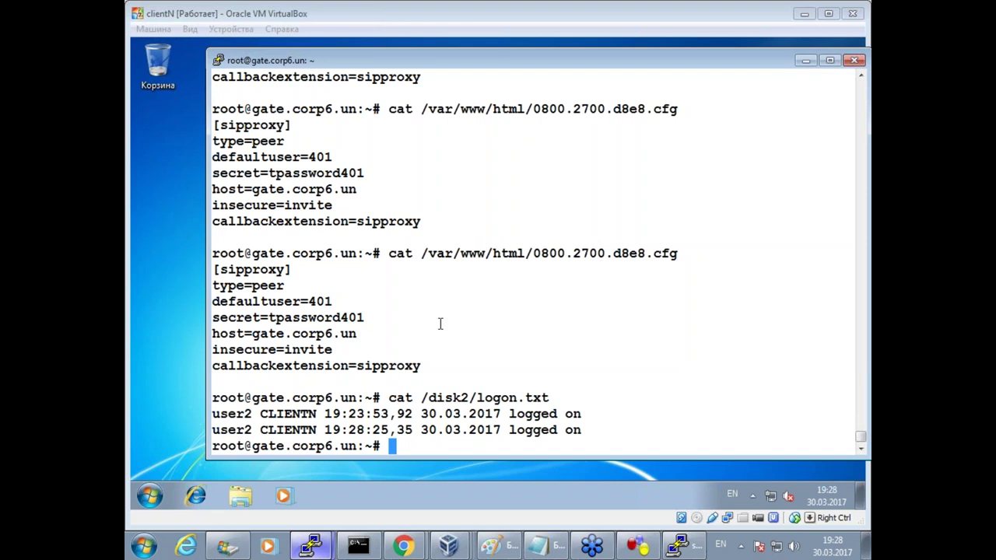
pyautogui.press('Up')
pyautogui.press('Up')
pyautogui.press('Return')
pyautogui.press('Return')
pyautogui.press('Return')
pyautogui.press('Return')
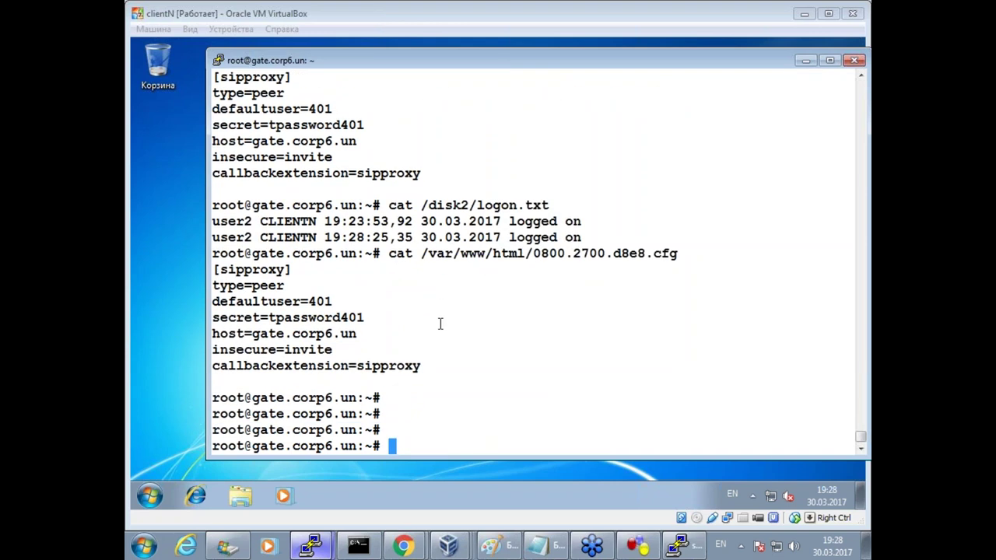
# Run rsh switch show mac-address-table to view the switch's MAC table.
pyautogui.write('r')
pyautogui.press('Up')
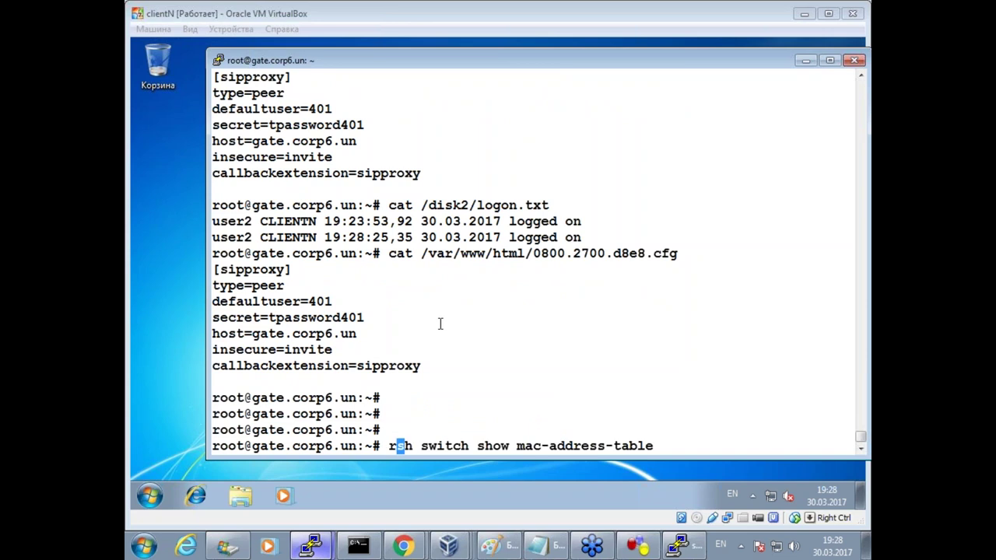
pyautogui.press('Return')
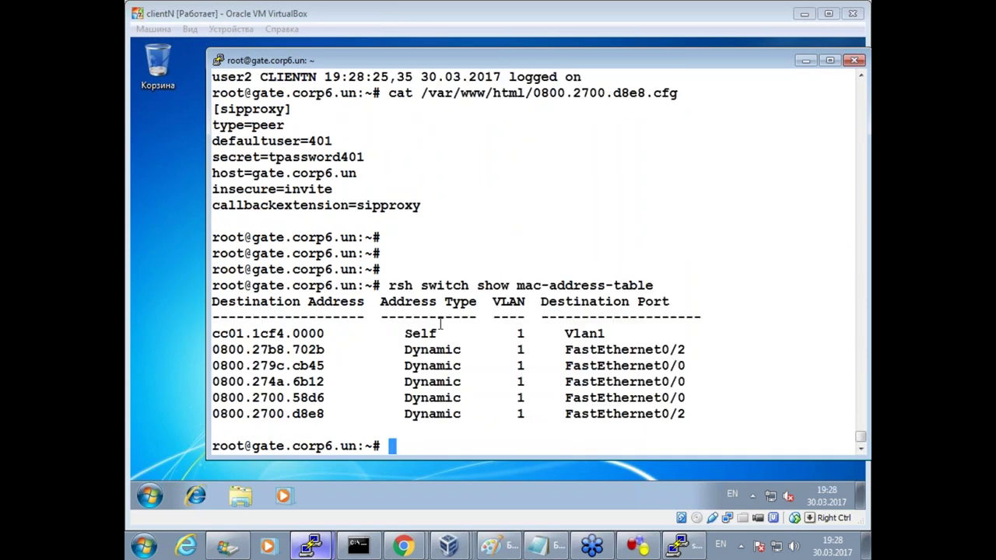
# Run ping 8.8.8.8 from the 192.168.6.102 phone console and watch replies arrive.
pyautogui.click(315, 544)
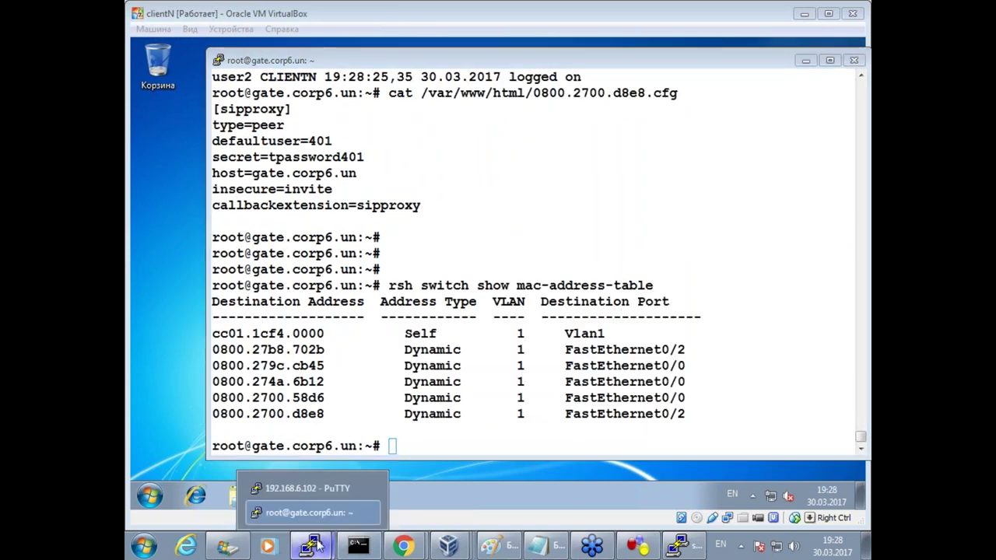
pyautogui.click(312, 488)
pyautogui.write('p')
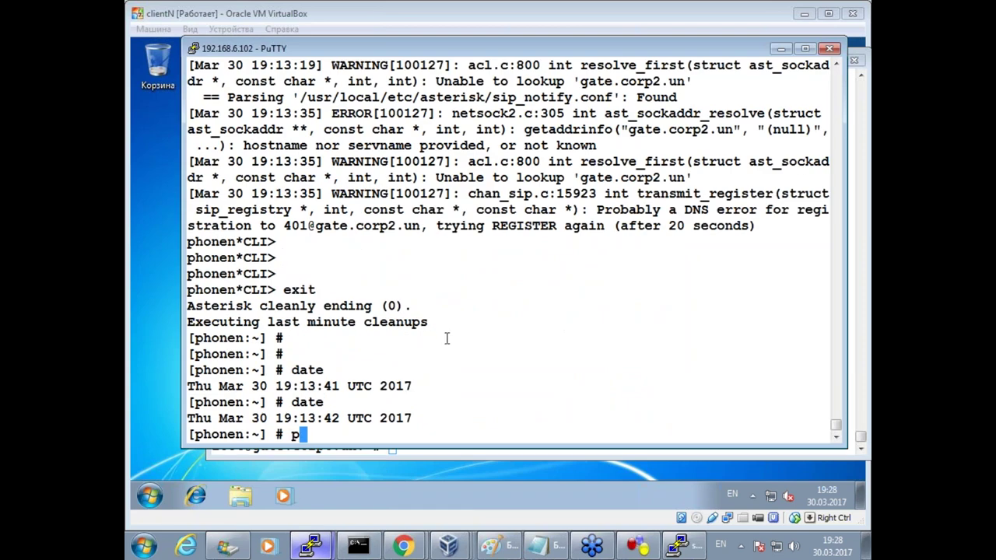
pyautogui.write('ing 8.8.8.8')
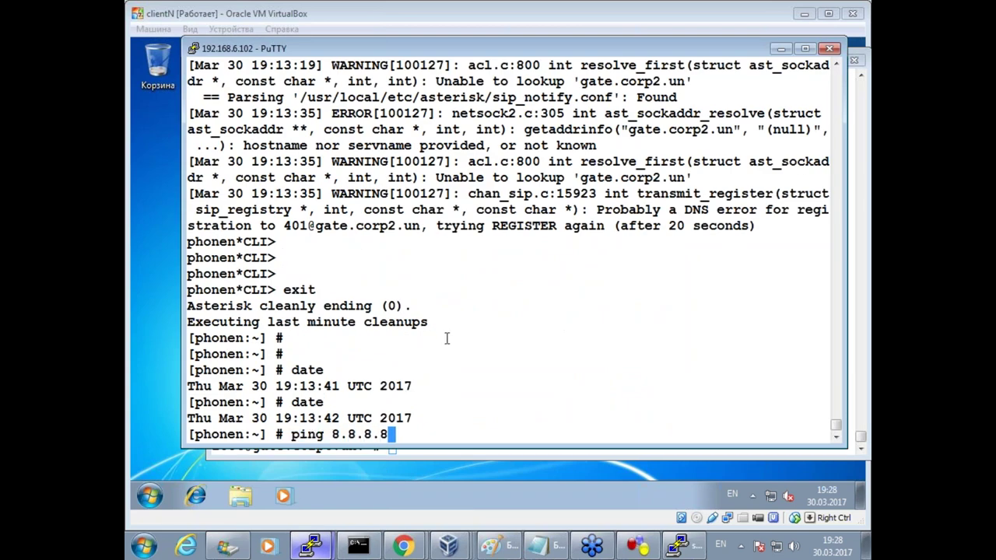
pyautogui.press('Return')
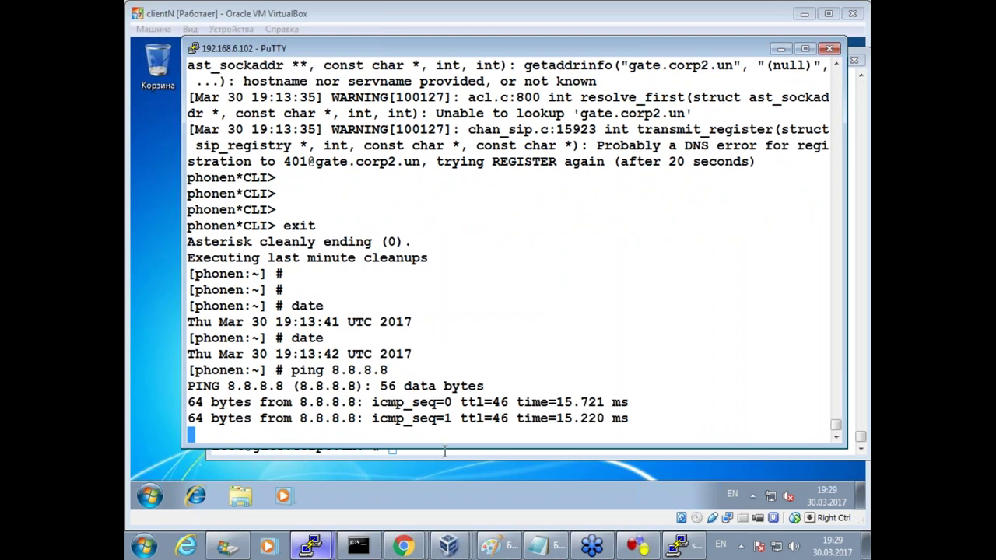
pyautogui.click(687, 502)
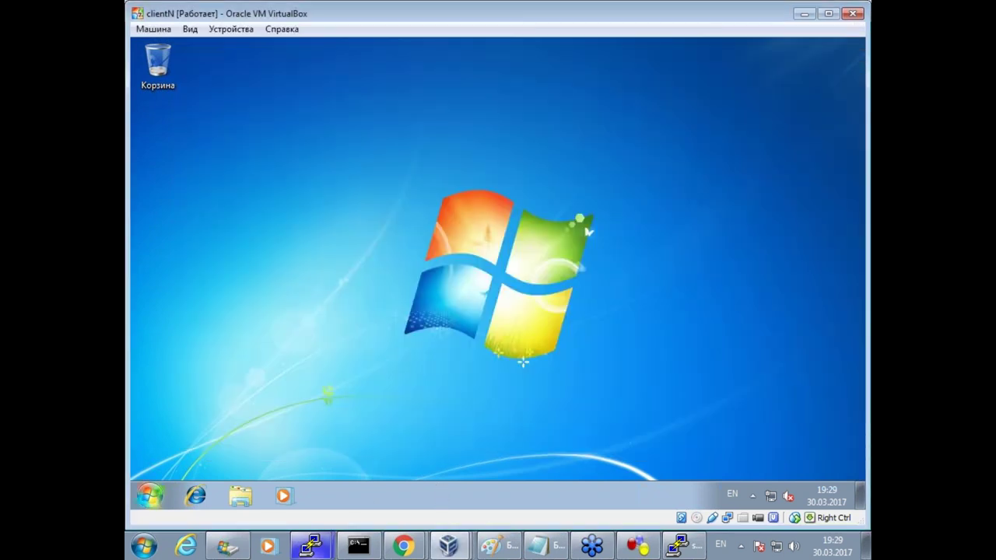
# Log the Windows 7 guest off with Выйти из системы.
pyautogui.click(150, 495)
pyautogui.moveTo(462, 459)
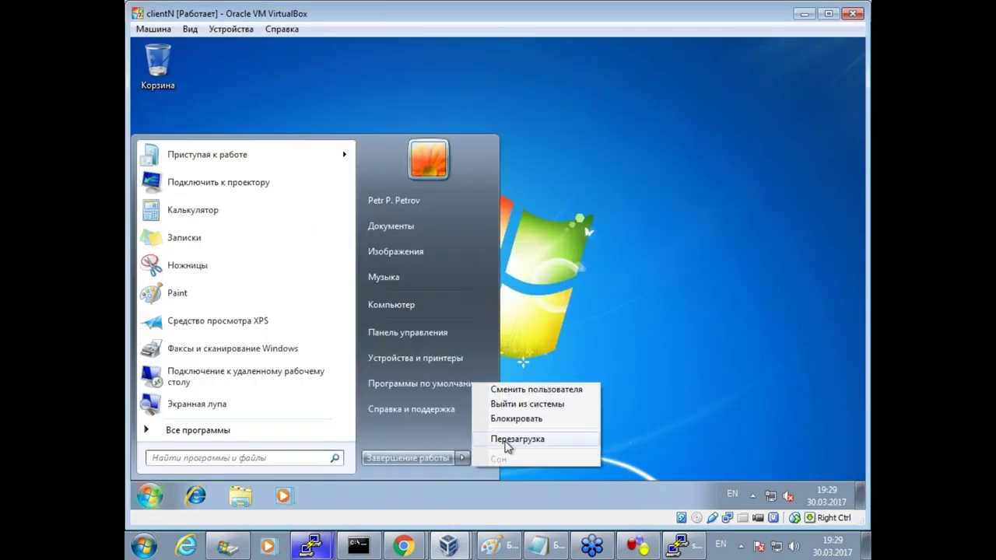
pyautogui.click(545, 405)
pyautogui.moveTo(310, 544)
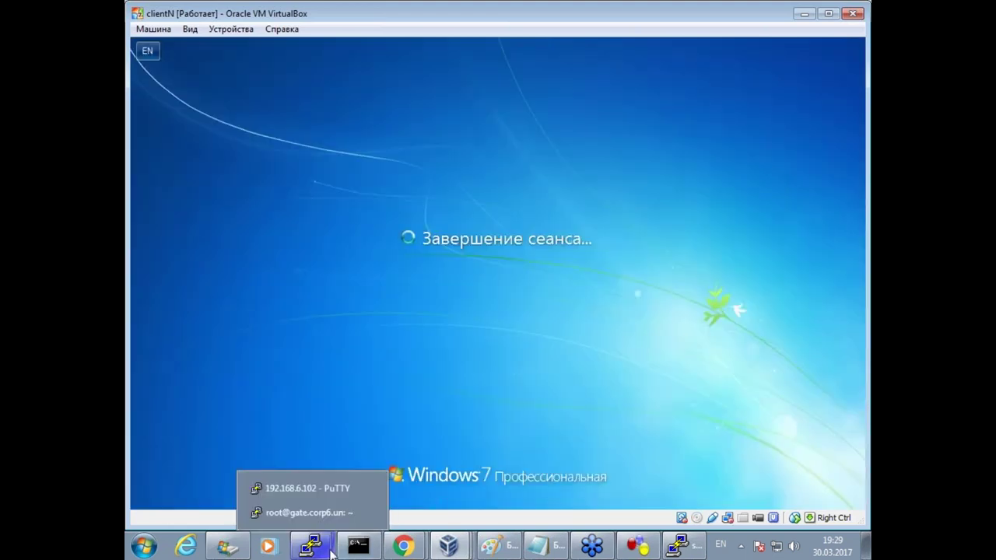
pyautogui.click(317, 512)
# Browse the gate terminal's command history, aborting the recalled line with Ctrl+C.
pyautogui.write('c')
pyautogui.press('Up')
pyautogui.press('Up')
pyautogui.press('Down')
pyautogui.press('Up')
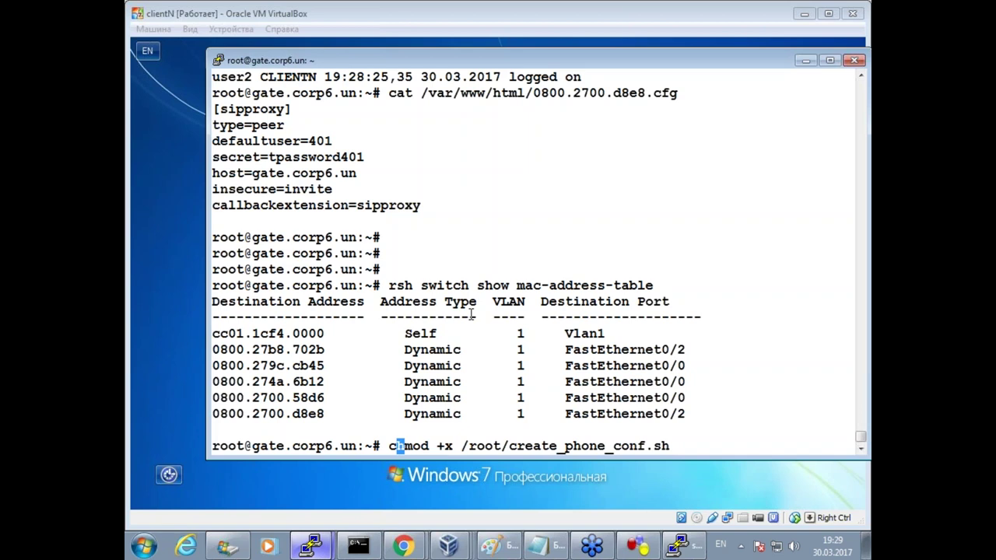
pyautogui.hotkey('ctrl', 'c')
pyautogui.press('Up')
pyautogui.press('Down')
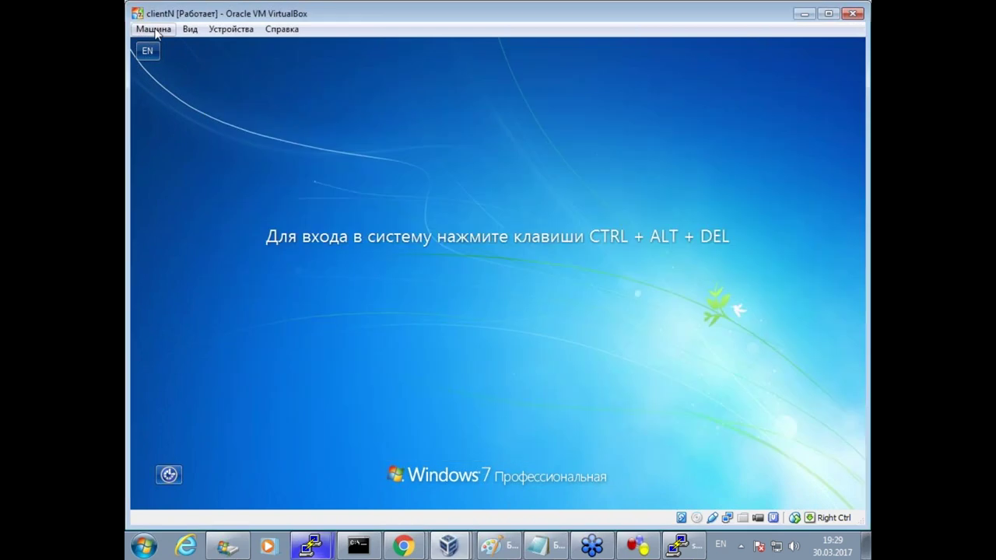
# Send Ctrl-Alt-Del and log the guest back on with the domain user's password.
pyautogui.click(153, 29)
pyautogui.click(217, 145)
pyautogui.write('P@ssw0rd')
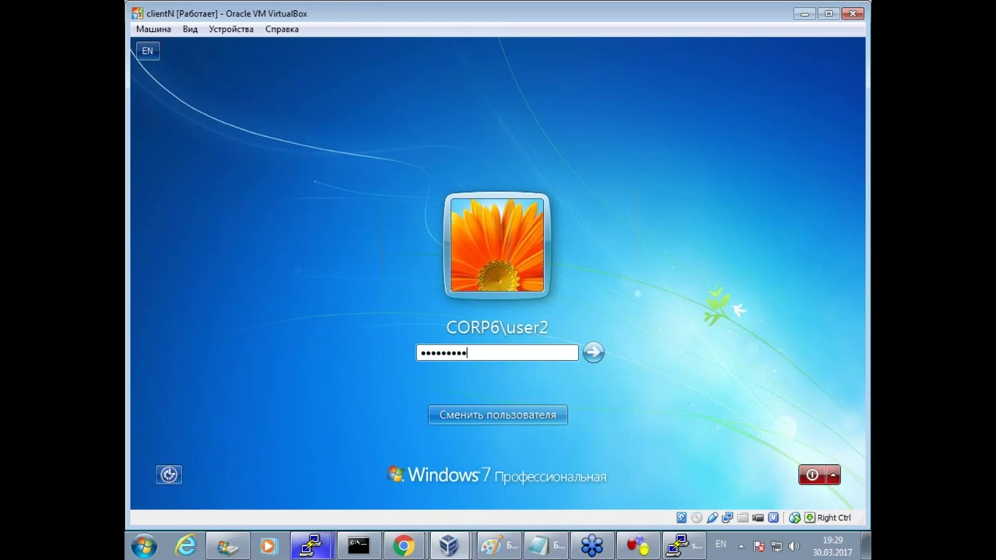
pyautogui.press('Return')
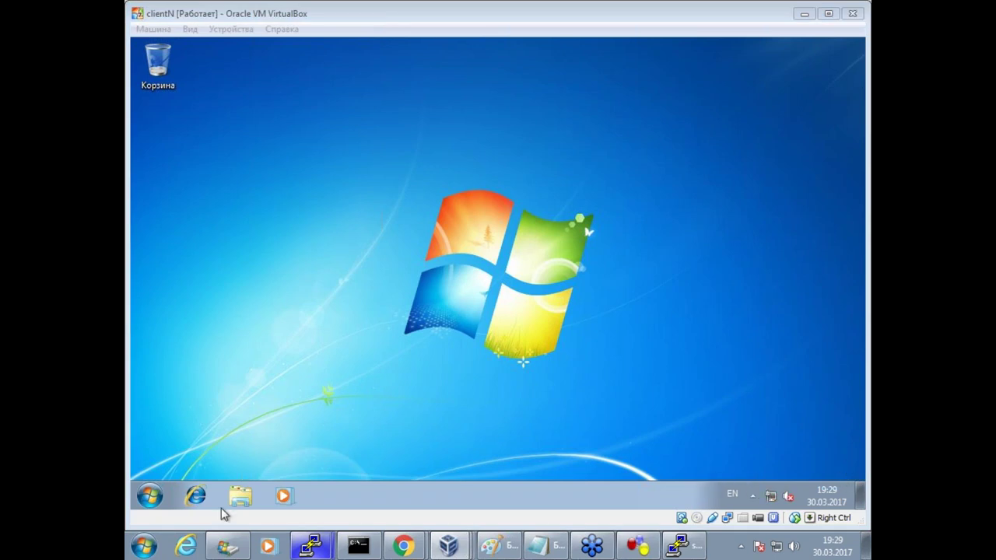
pyautogui.moveTo(310, 545)
pyautogui.click(312, 513)
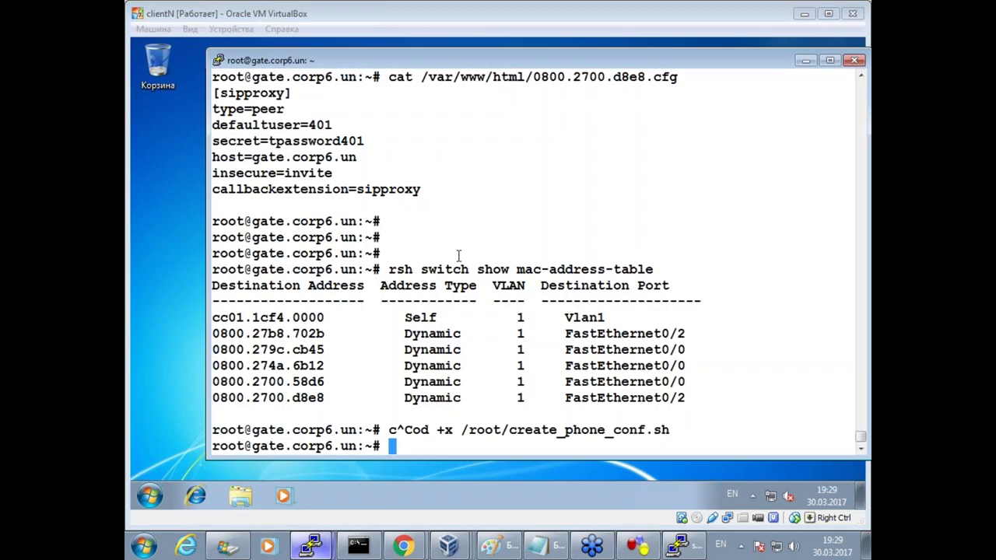
# Print the regenerated phone config and highlight its new user 402 secret.
pyautogui.press('Up')
pyautogui.press('Up')
pyautogui.press('Up')
pyautogui.press('Return')
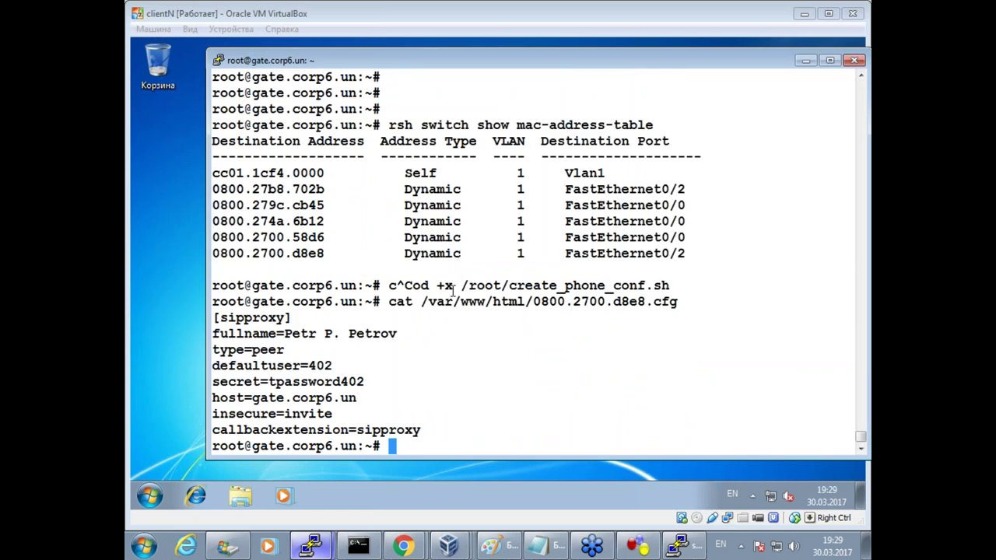
pyautogui.scroll(8, 459, 257)
pyautogui.scroll(-4, 425, 251)
pyautogui.moveTo(266, 194); pyautogui.dragTo(376, 191)
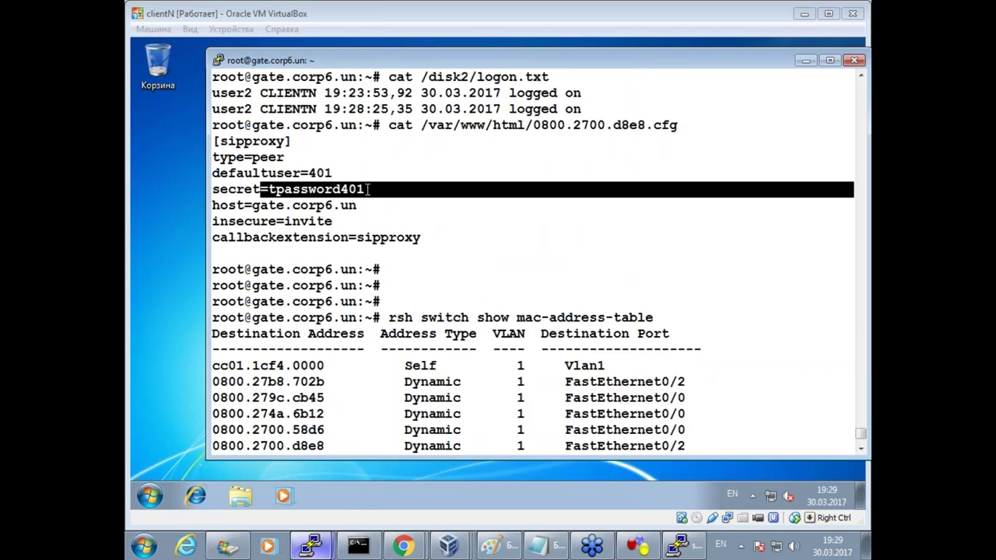
pyautogui.scroll(-4, 374, 384)
pyautogui.moveTo(267, 382); pyautogui.dragTo(390, 382)
# Attach with asterisk -rvvvvvvvvvv, list SIP peers, and watch 402 register and the 403 call bridge.
pyautogui.write('asterisk -rvvvvvvvvvv')
pyautogui.press('Return')
pyautogui.press('Return')
pyautogui.press('Up')
pyautogui.press('Up')
pyautogui.press('Return')
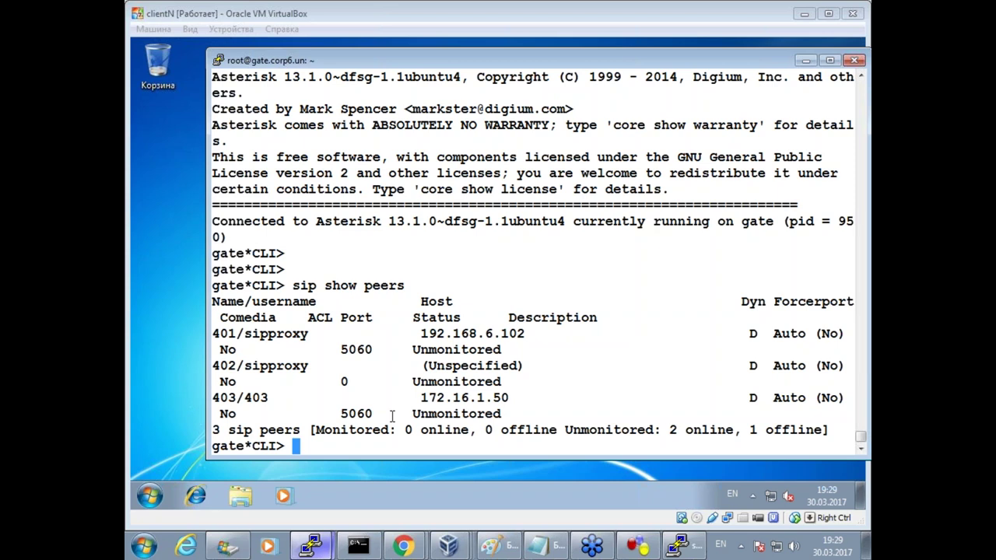
pyautogui.press('Return')
pyautogui.press('Return')
pyautogui.press('Return')
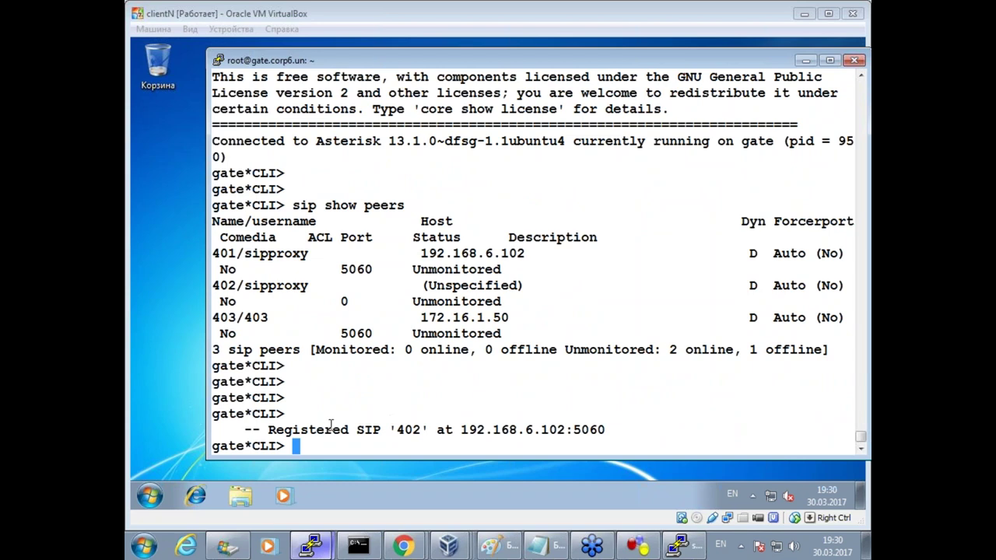
pyautogui.moveTo(316, 429); pyautogui.dragTo(565, 430)
pyautogui.click(594, 406)
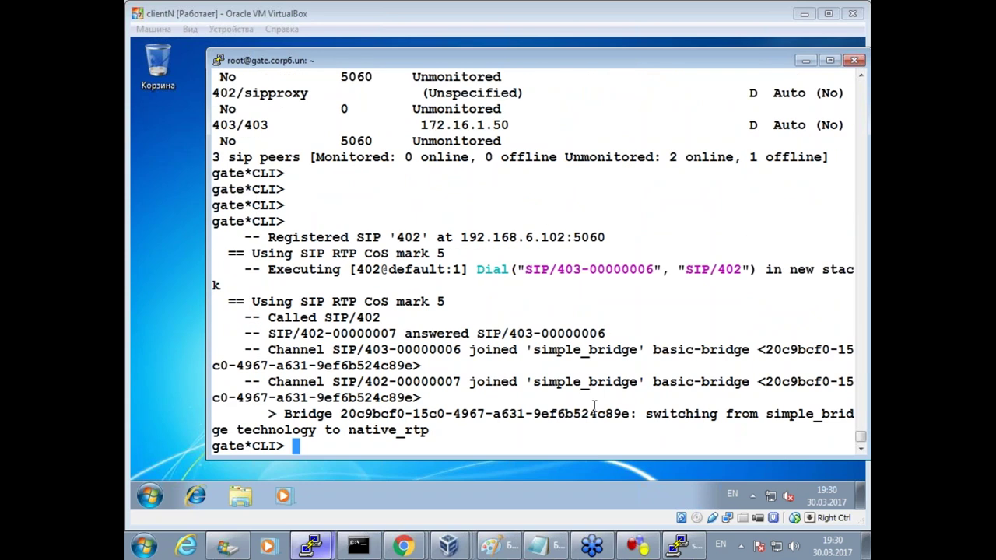
pyautogui.click(179, 364)
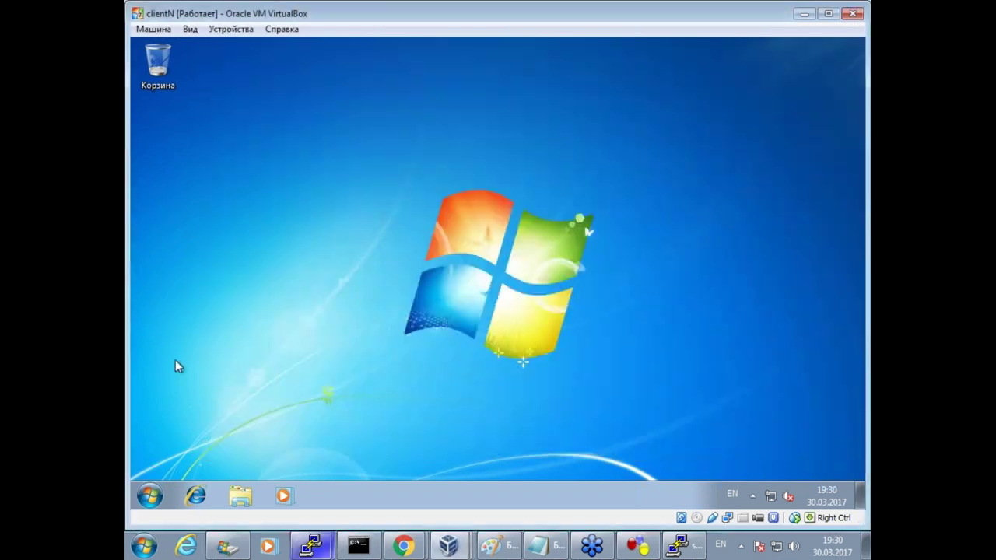
# Reboot the Windows 7 guest with Start menu > Перезагрузка.
pyautogui.click(150, 495)
pyautogui.moveTo(461, 458)
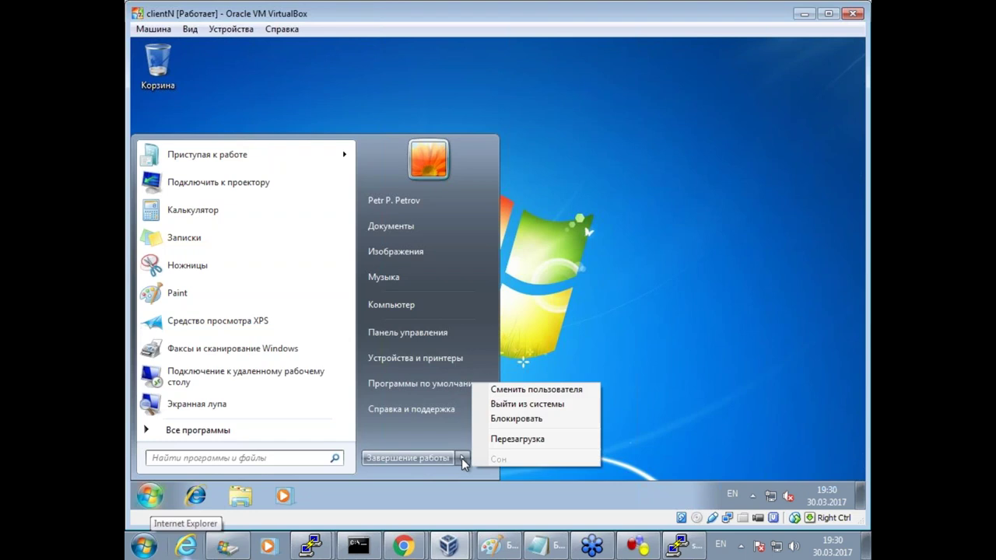
pyautogui.click(533, 440)
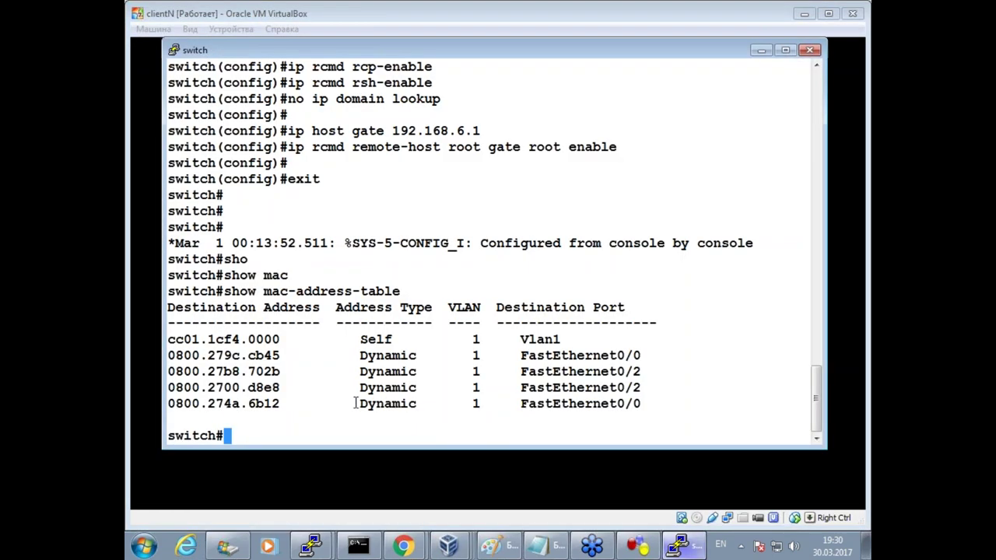
# Run sip show peers on the gate Asterisk console.
pyautogui.click(312, 546)
pyautogui.click(300, 514)
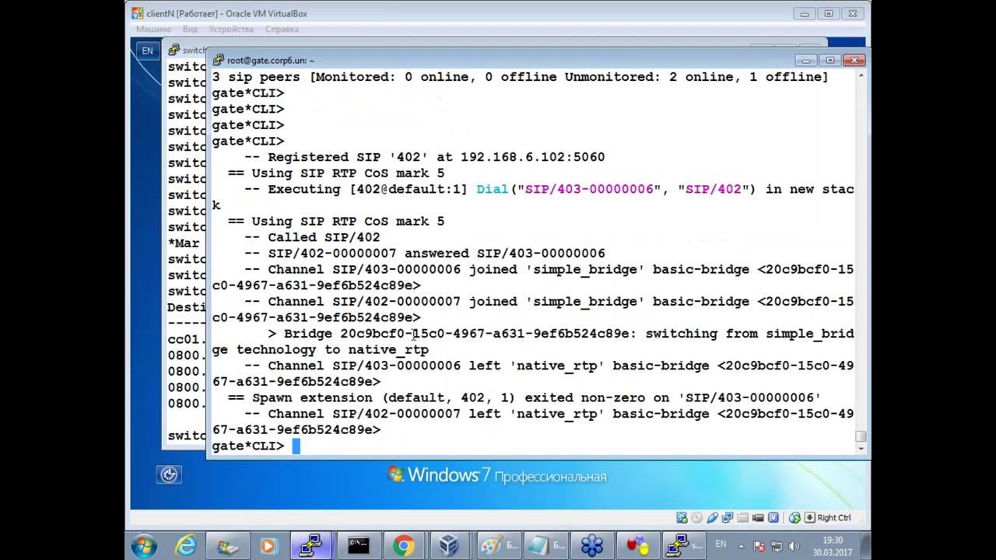
pyautogui.write('sip show peers')
pyautogui.press('Return')
# Refresh the peer list until 401 shows Unspecified, marking the 401 and 402 rows.
pyautogui.press('Return')
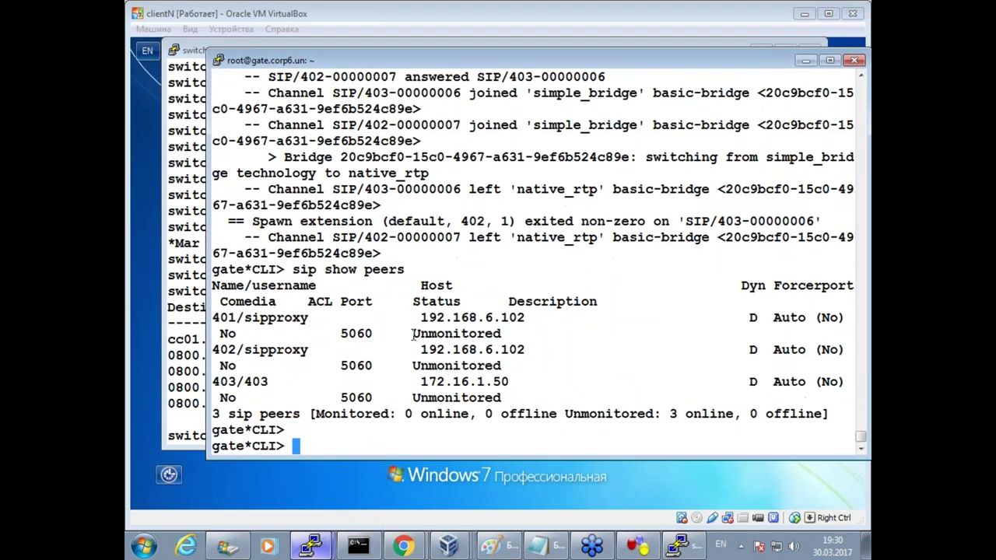
pyautogui.press('Return')
pyautogui.press('Up')
pyautogui.press('Return')
pyautogui.press('Return')
pyautogui.press('Up')
pyautogui.press('Return')
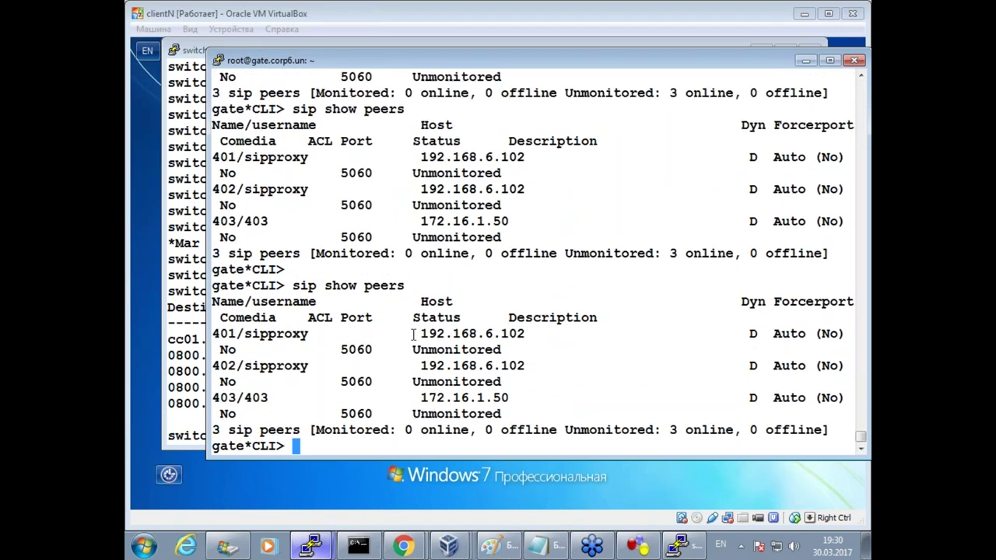
pyautogui.press('Up')
pyautogui.press('Return')
pyautogui.press('Up')
pyautogui.press('Return')
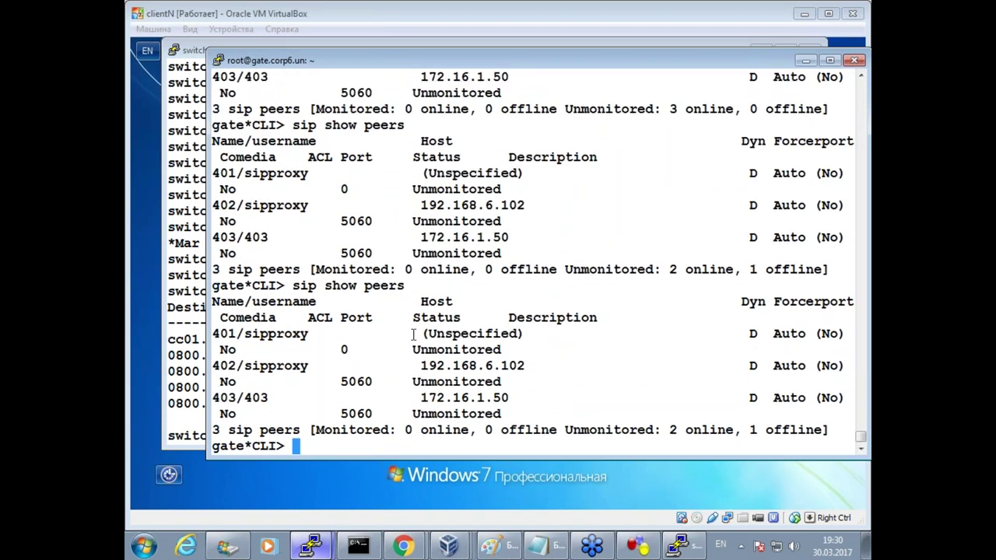
pyautogui.moveTo(246, 333); pyautogui.dragTo(495, 335)
pyautogui.moveTo(237, 366); pyautogui.dragTo(493, 366)
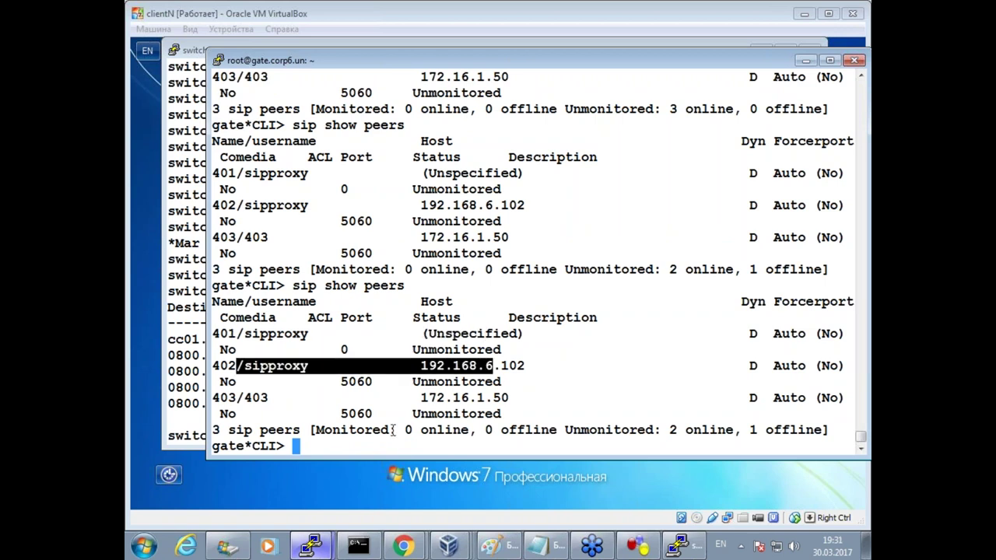
# Send Ctrl-Alt-Del, choose Другой пользователь, and sign in as user1 with its password.
pyautogui.click(409, 526)
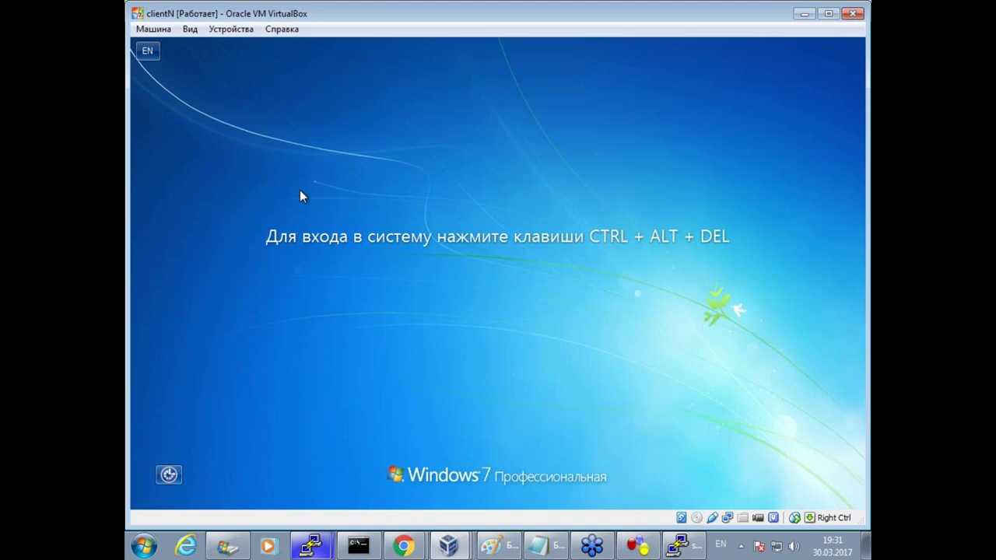
pyautogui.click(152, 30)
pyautogui.click(179, 138)
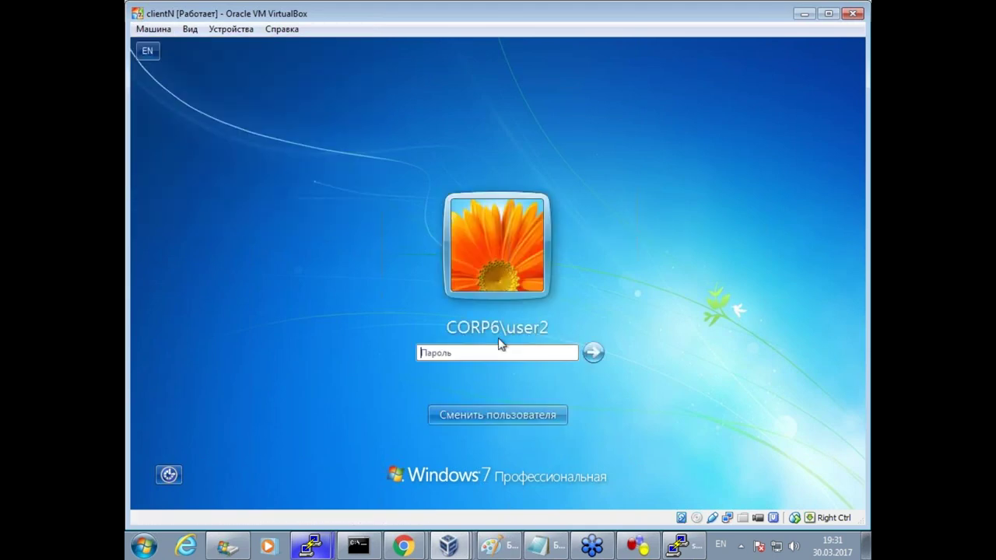
pyautogui.click(521, 414)
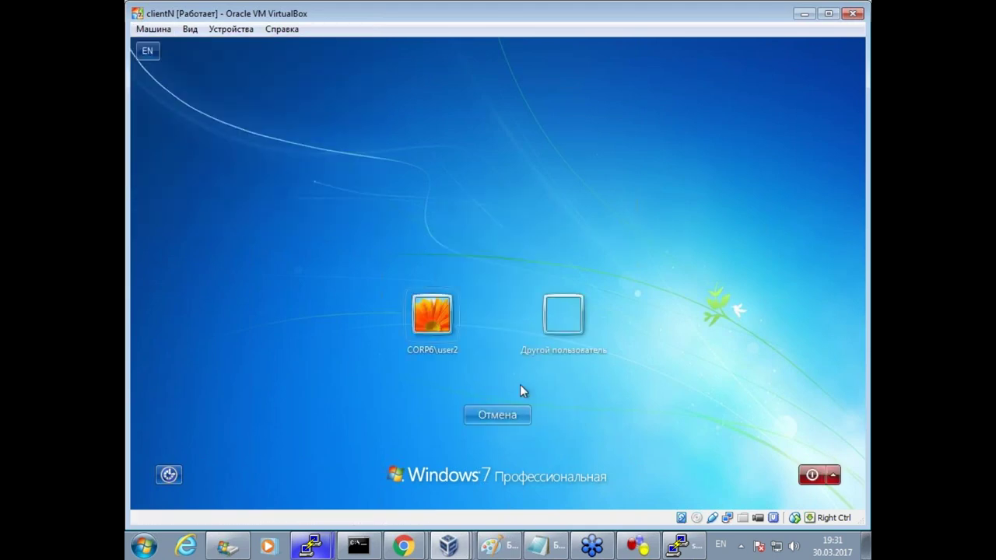
pyautogui.click(557, 326)
pyautogui.write('user1')
pyautogui.press('Tab')
pyautogui.write('Pa$$w0rd')
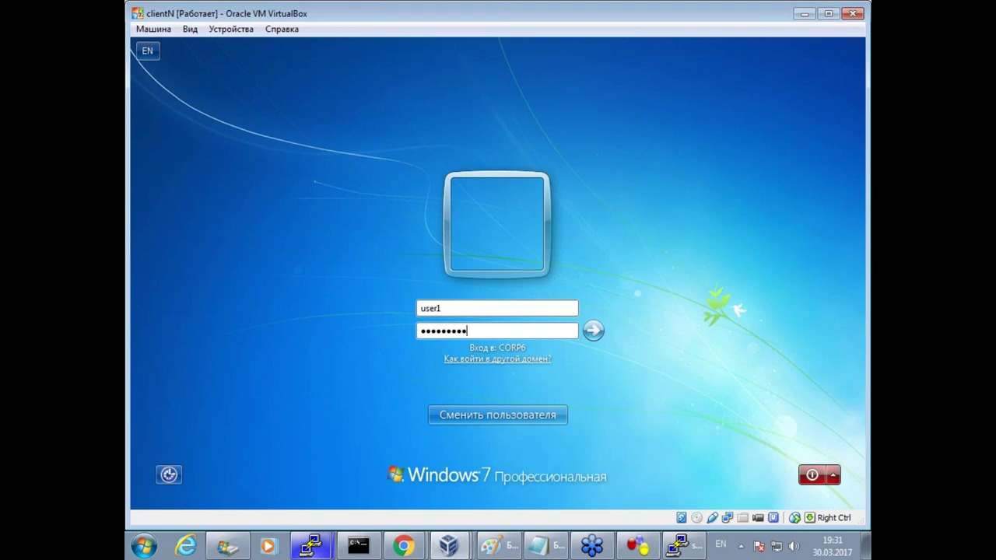
pyautogui.press('Return')
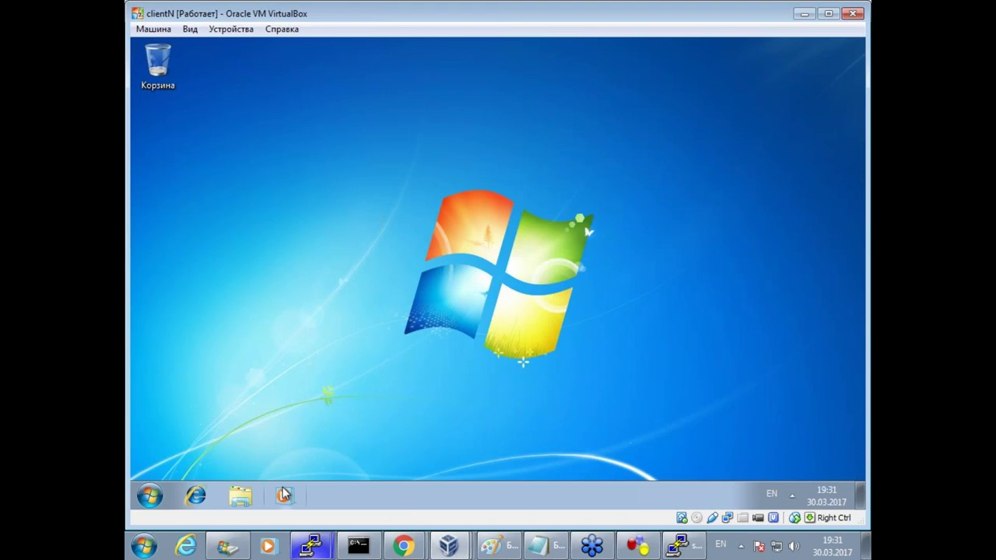
# Exit the Asterisk CLI on the gate console back to the shell.
pyautogui.click(311, 545)
pyautogui.click(309, 512)
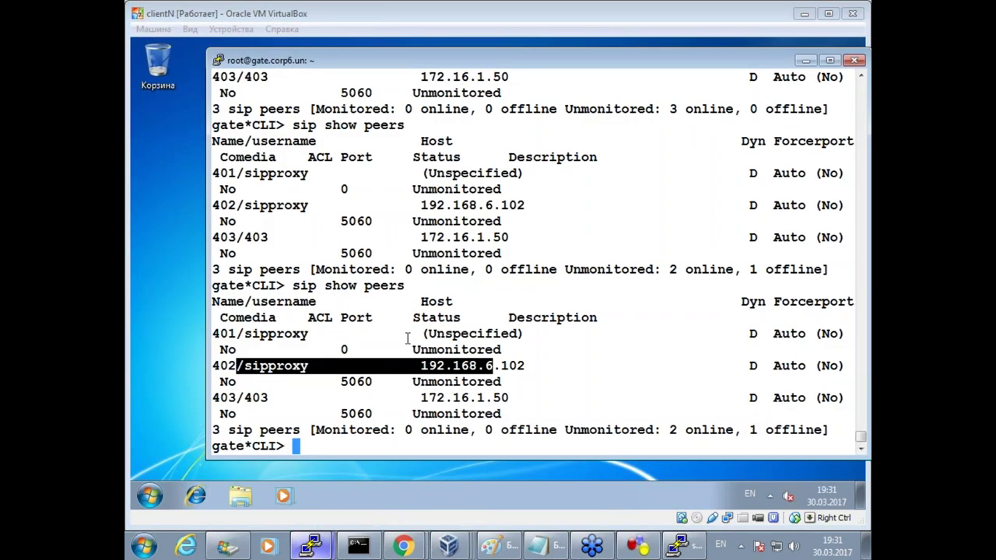
pyautogui.press('Return')
pyautogui.press('Return')
pyautogui.press('Return')
pyautogui.press('Return')
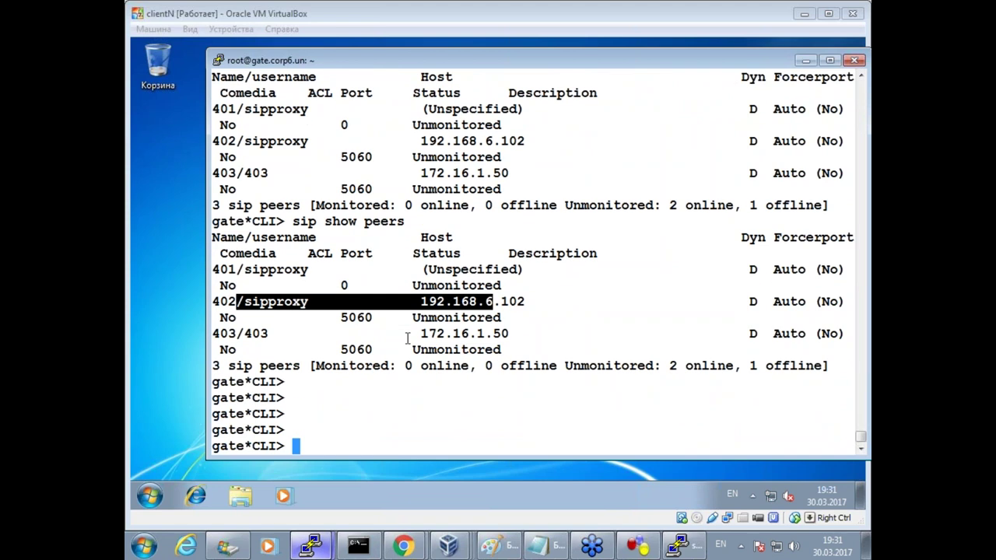
pyautogui.write('exit')
pyautogui.press('Return')
# Print 0800.2700.d8e8.cfg showing 401, reattach with asterisk -rvvvvvvvvvv, and list SIP peers.
pyautogui.press('Up')
pyautogui.press('Return')
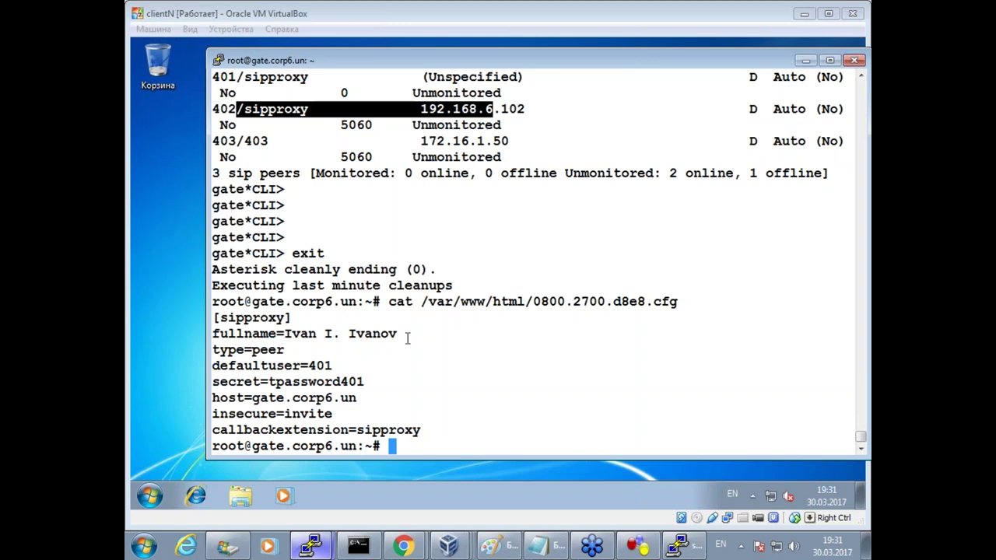
pyautogui.press('Up')
pyautogui.press('Return')
pyautogui.press('Return')
pyautogui.press('Up')
pyautogui.press('Up')
pyautogui.press('Return')
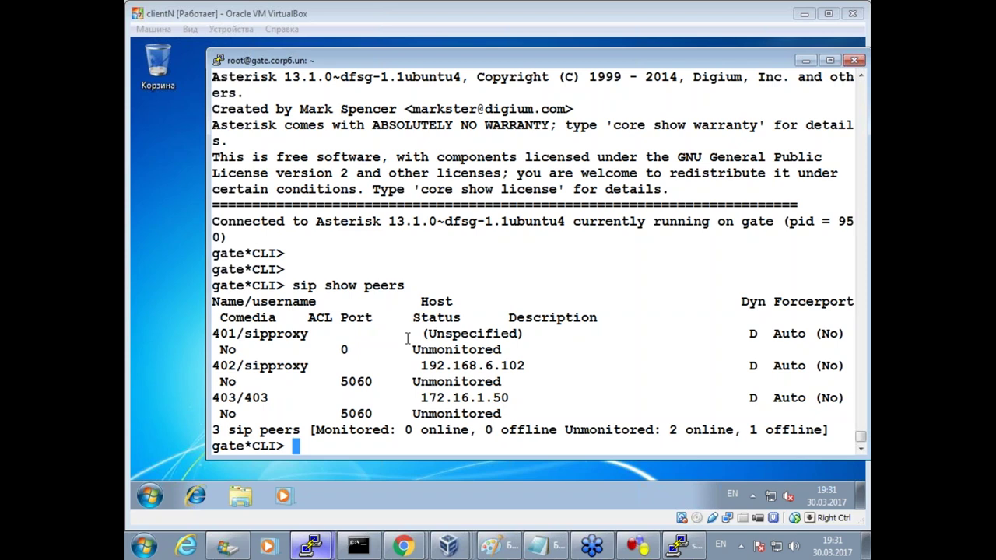
pyautogui.press('Return')
pyautogui.press('Return')
pyautogui.press('Return')
pyautogui.press('Return')
pyautogui.press('Return')
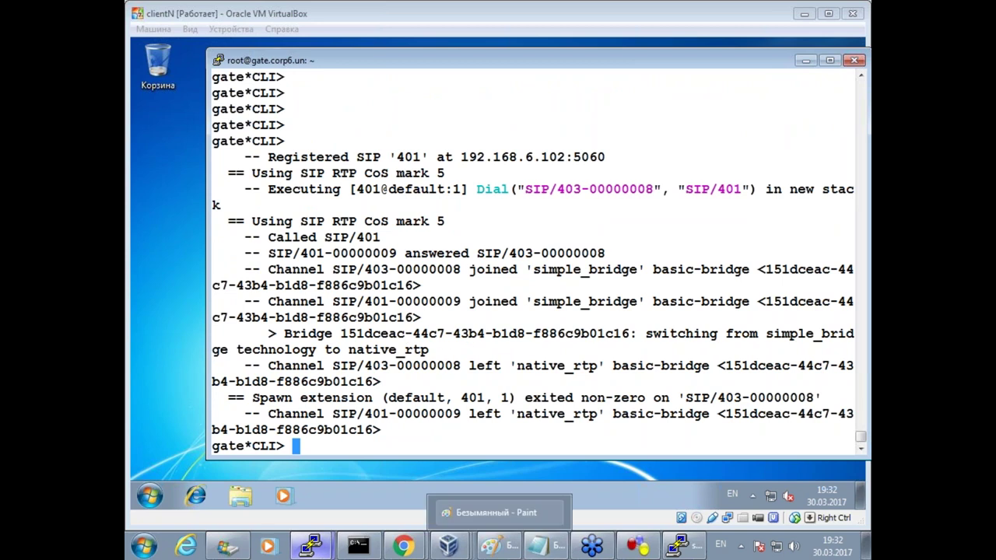
# Switch to the wiki window and find the create_phone_conf.sh listing under "Собираем все вместе" (4.5).
pyautogui.click(405, 546)
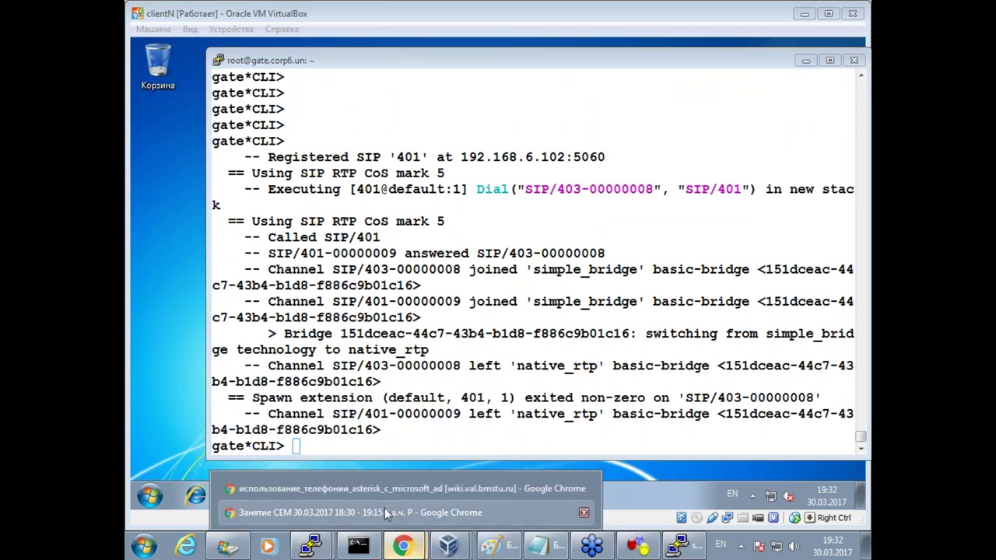
pyautogui.click(393, 488)
pyautogui.moveTo(448, 547)
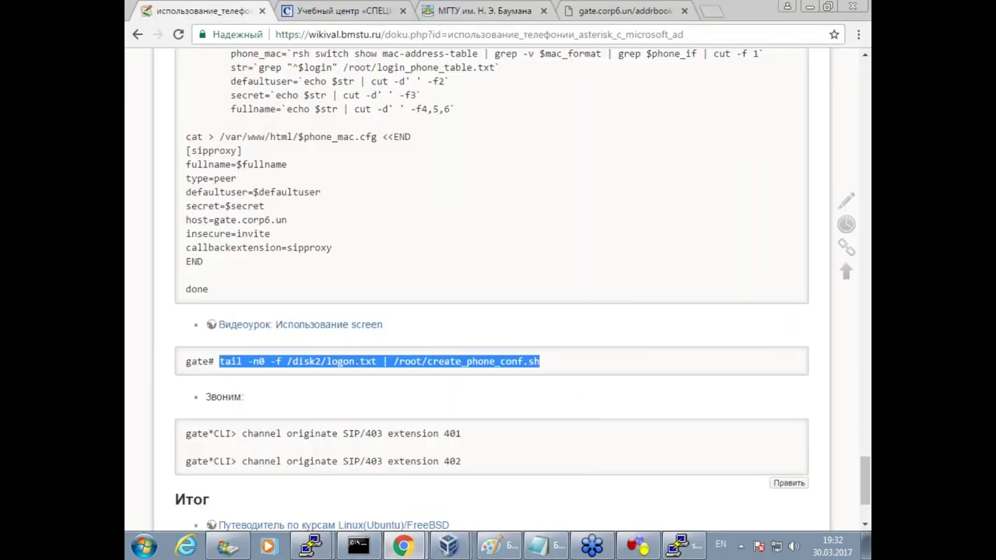
pyautogui.click(451, 285)
pyautogui.scroll(-3, 451, 287)
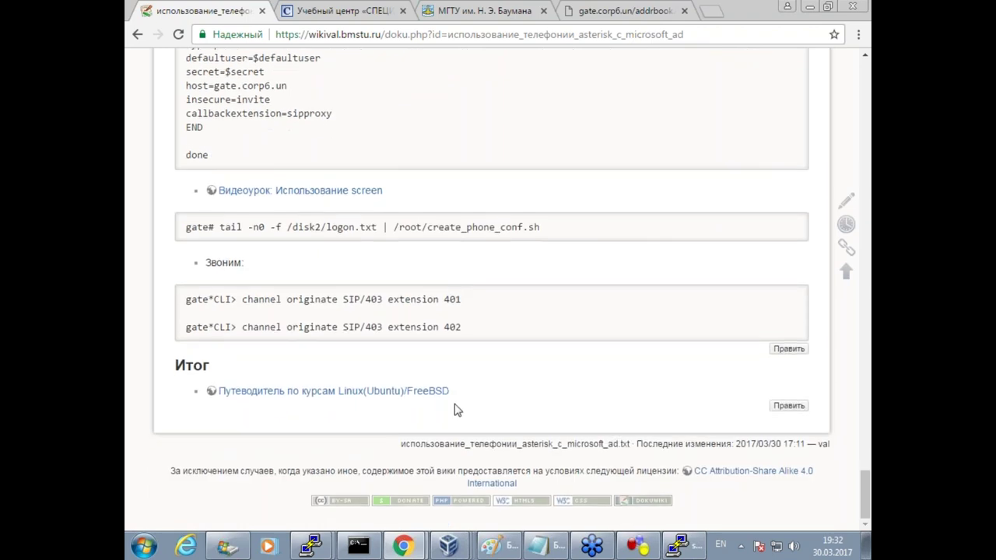
pyautogui.scroll(5, 498, 288)
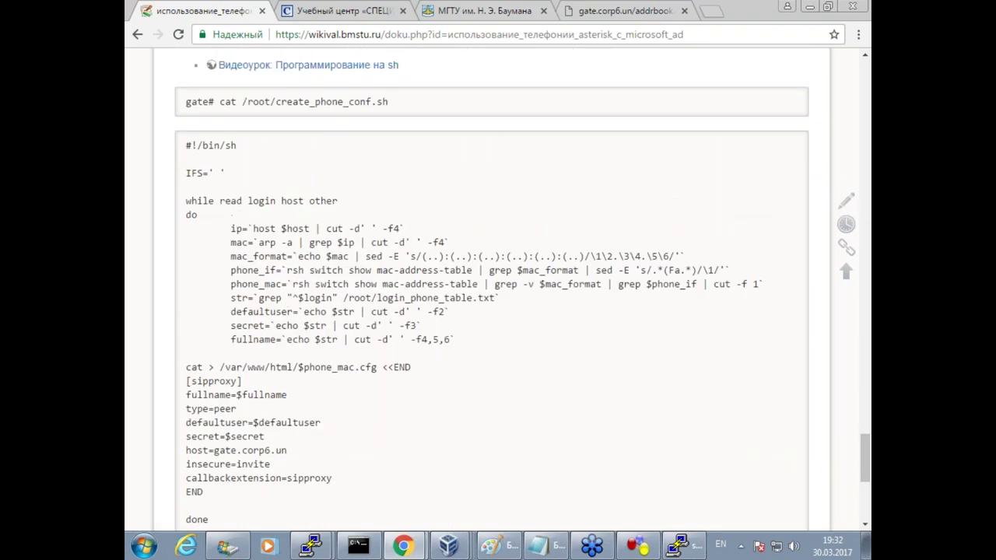
pyautogui.scroll(-5, 304, 247)
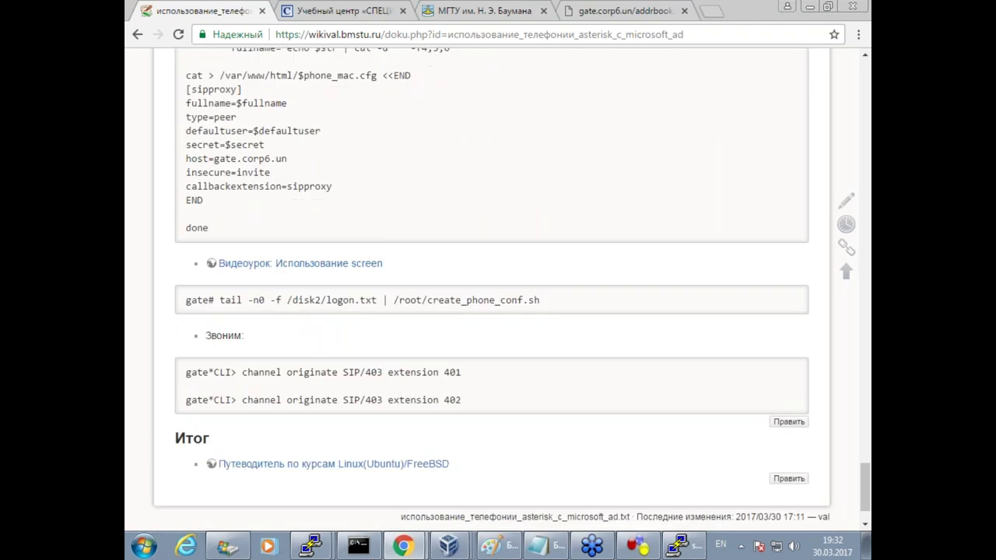
pyautogui.scroll(7, 305, 248)
pyautogui.scroll(20, 304, 247)
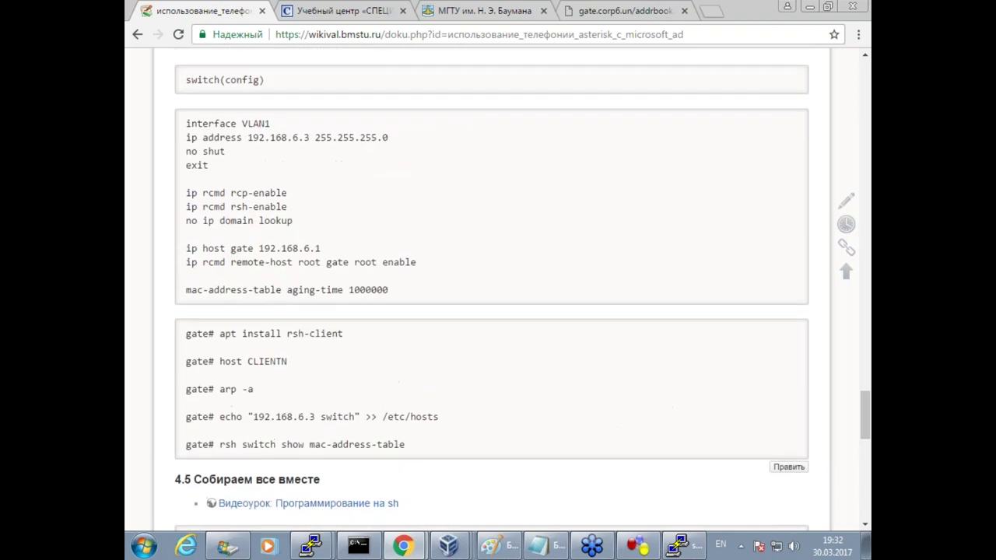
pyautogui.scroll(-20, 440, 333)
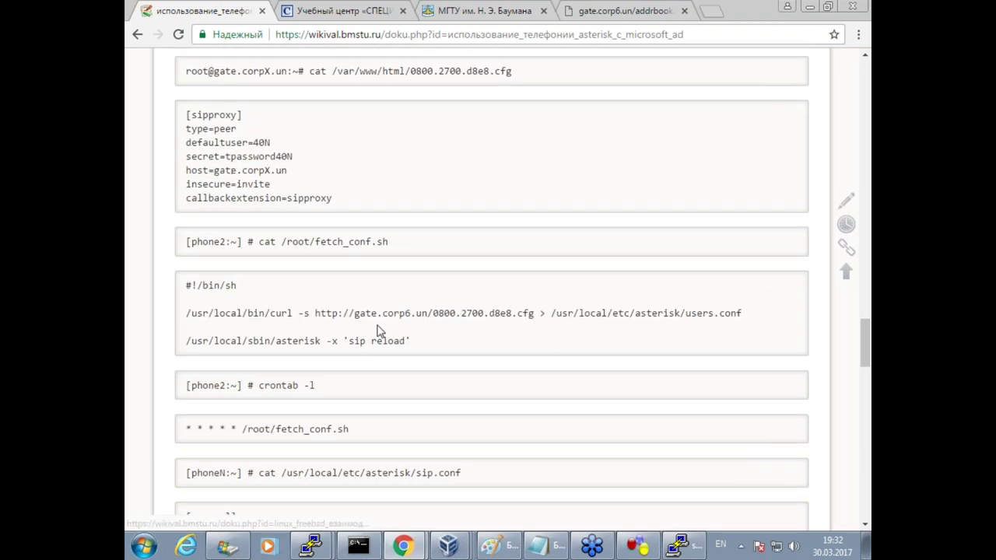
pyautogui.scroll(-2, 359, 370)
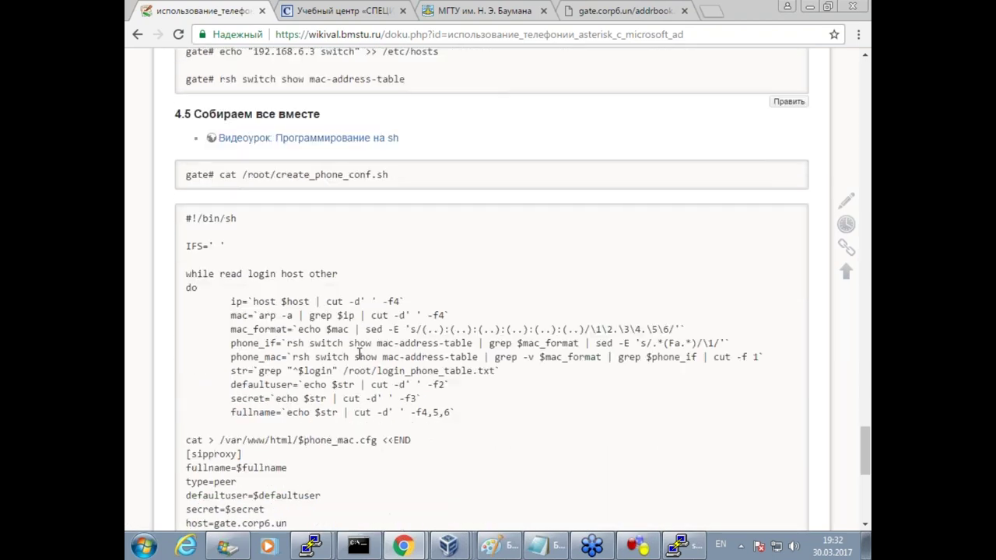